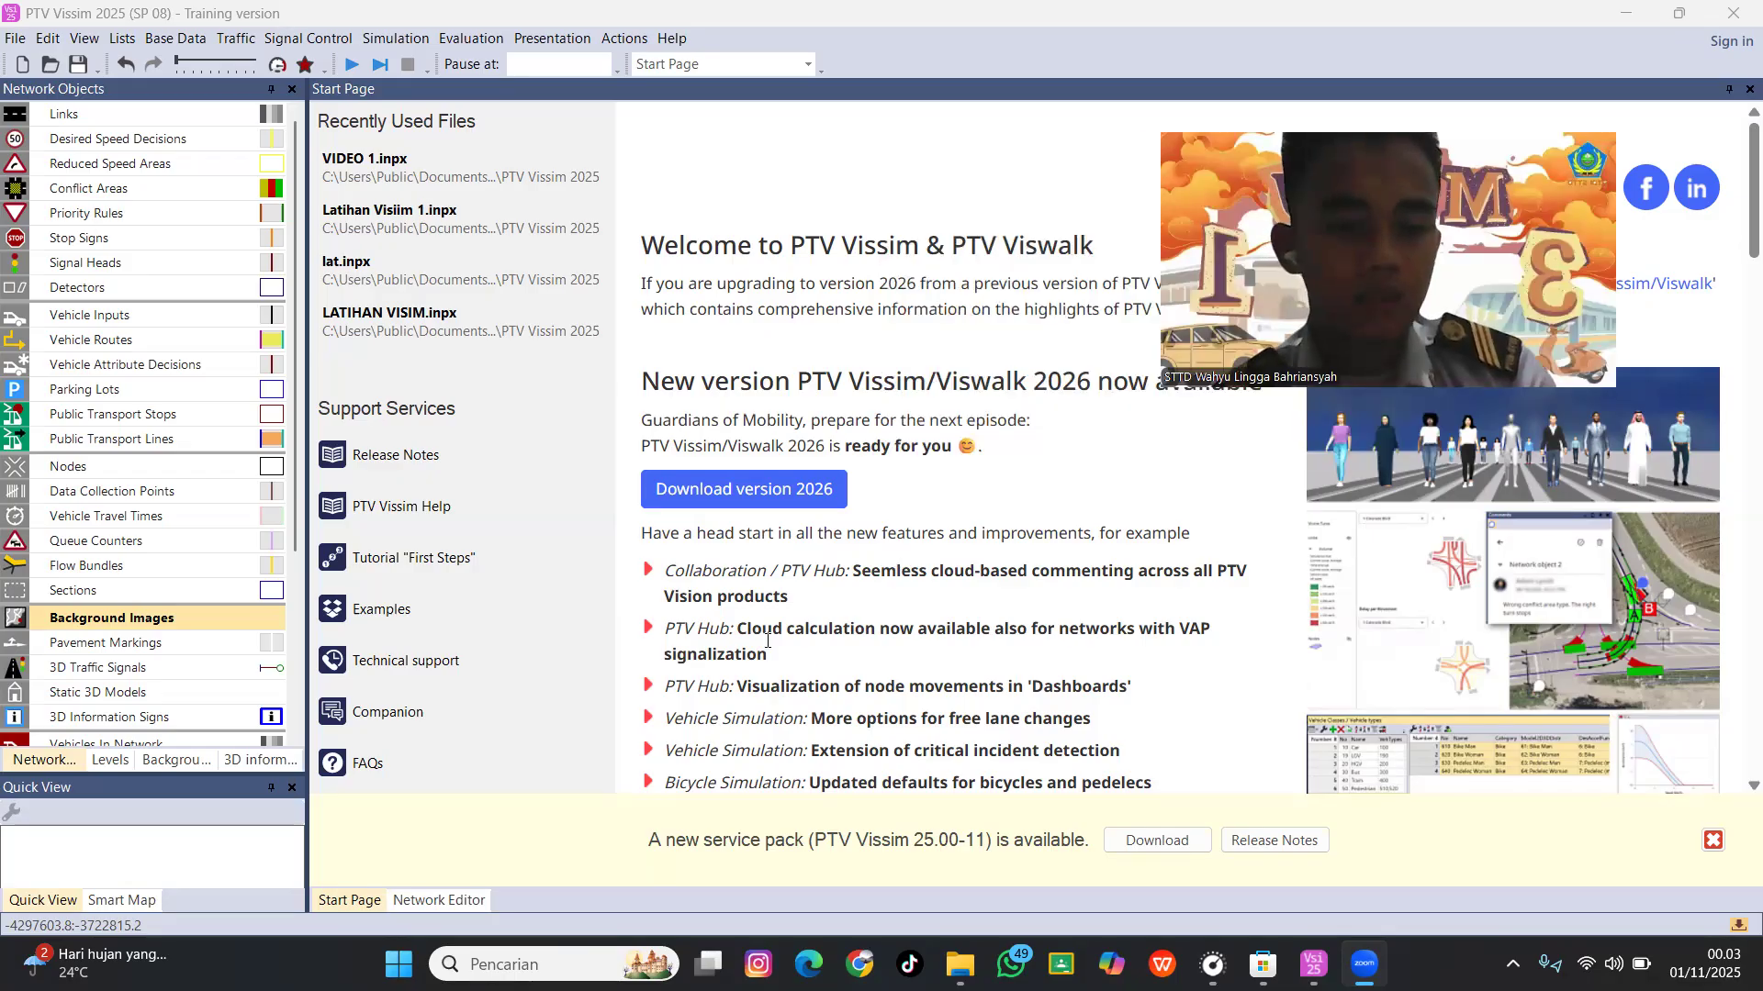
Open the Network Editor and turn off its background map display.
click(418, 902)
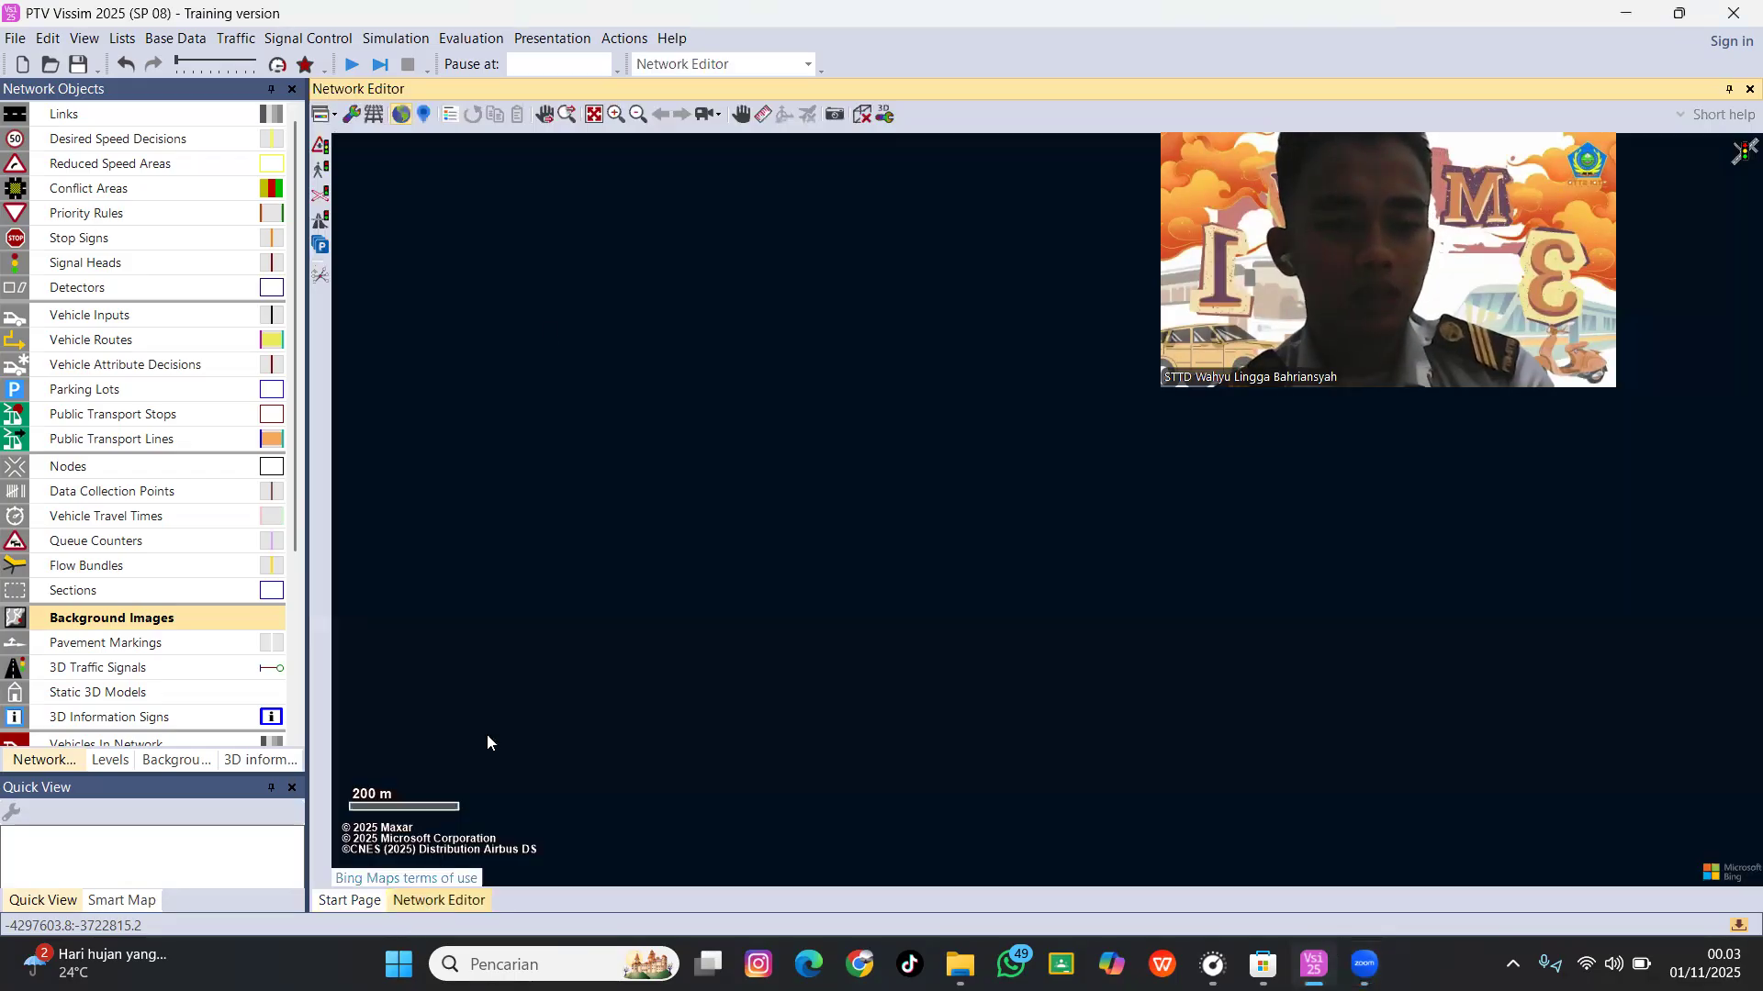
click(398, 117)
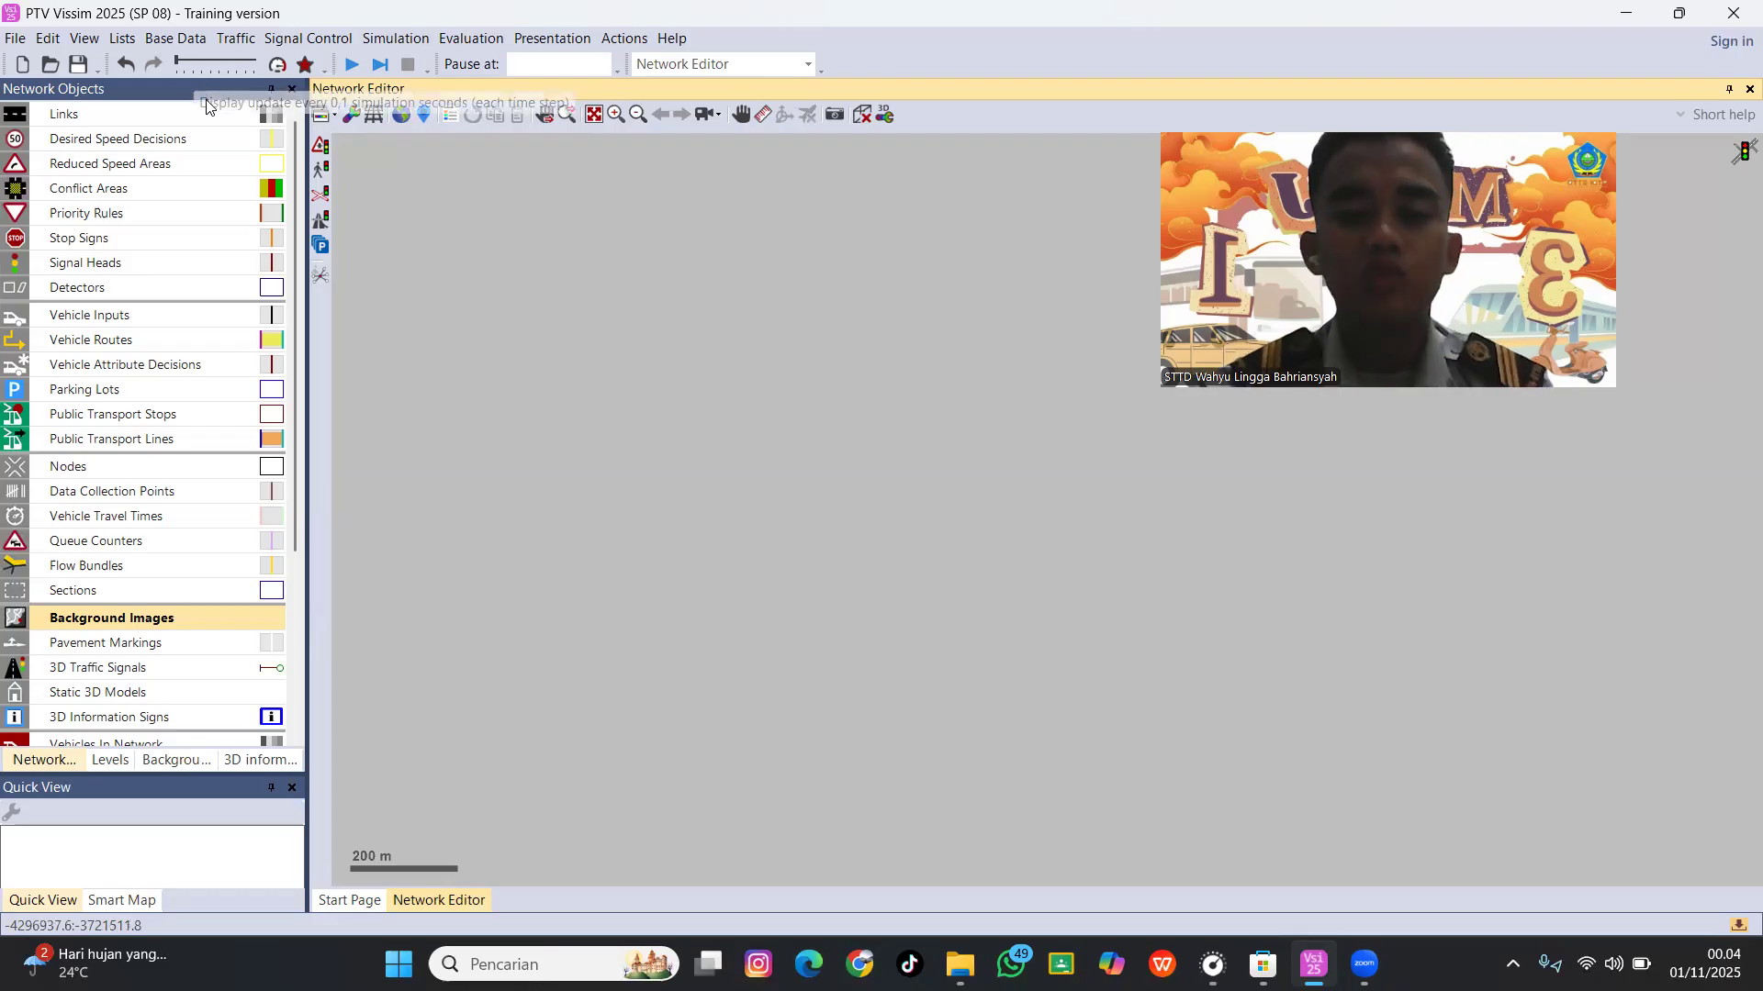
Set the network's traffic regulations to left-hand traffic and accept the required driving behavior adjustment.
click(171, 39)
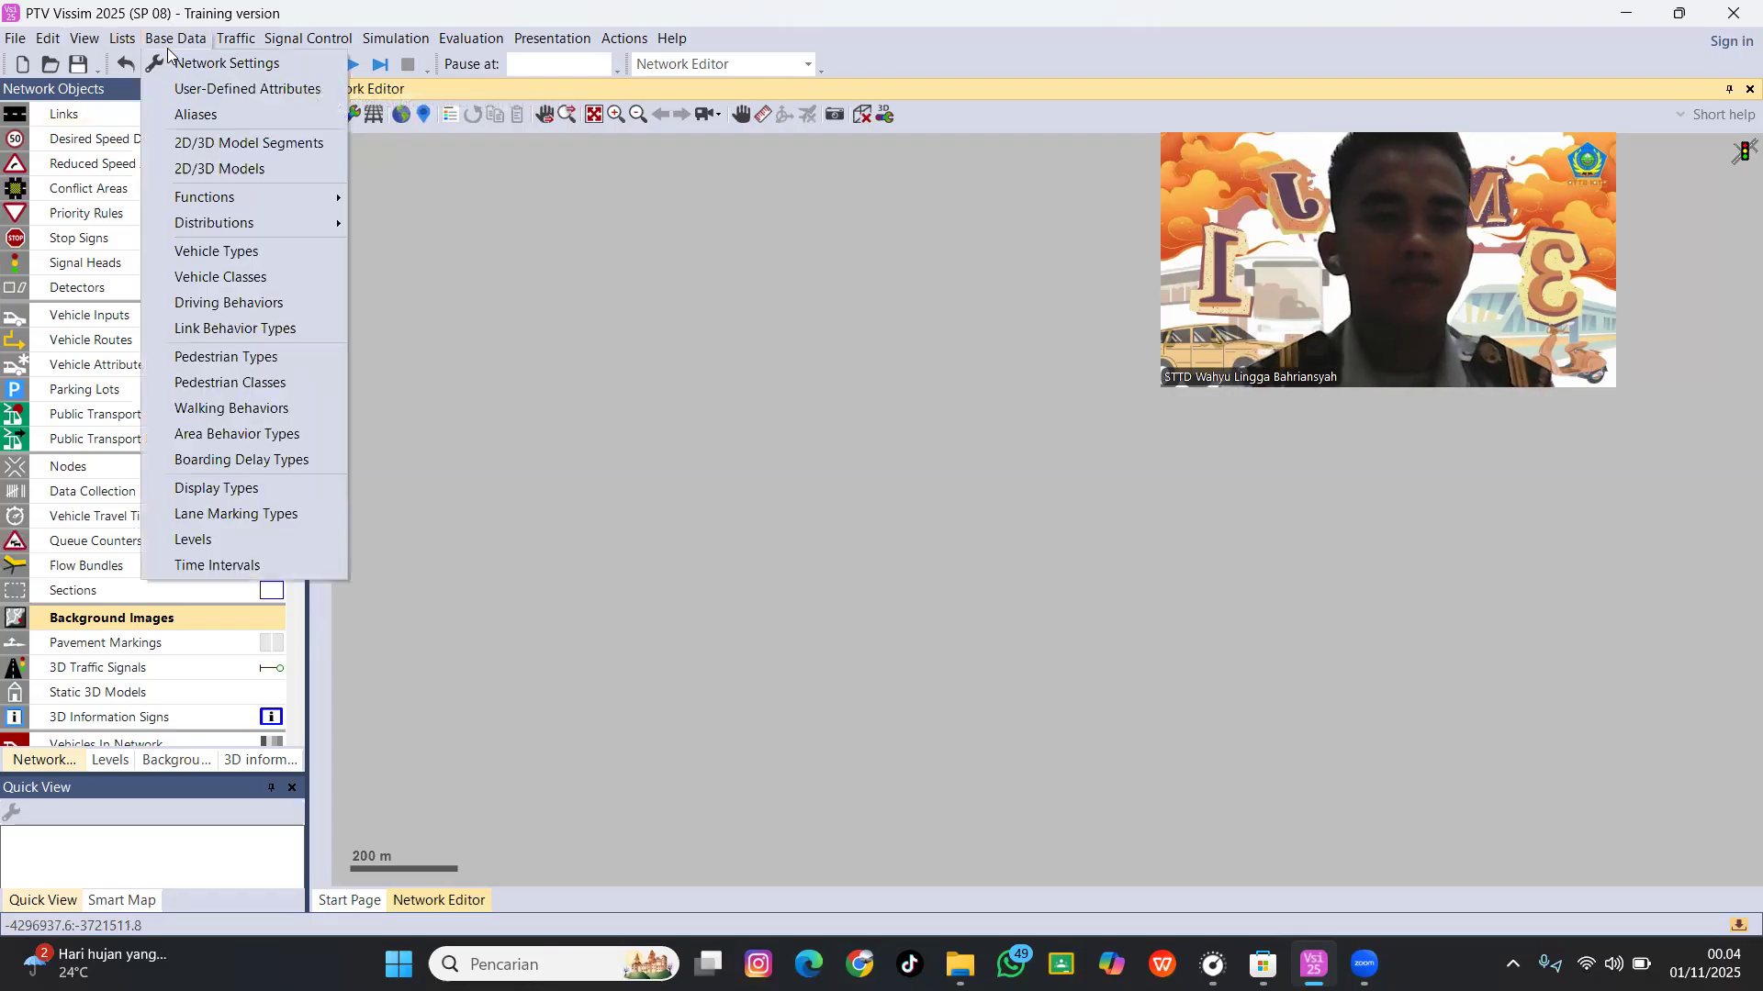
click(183, 64)
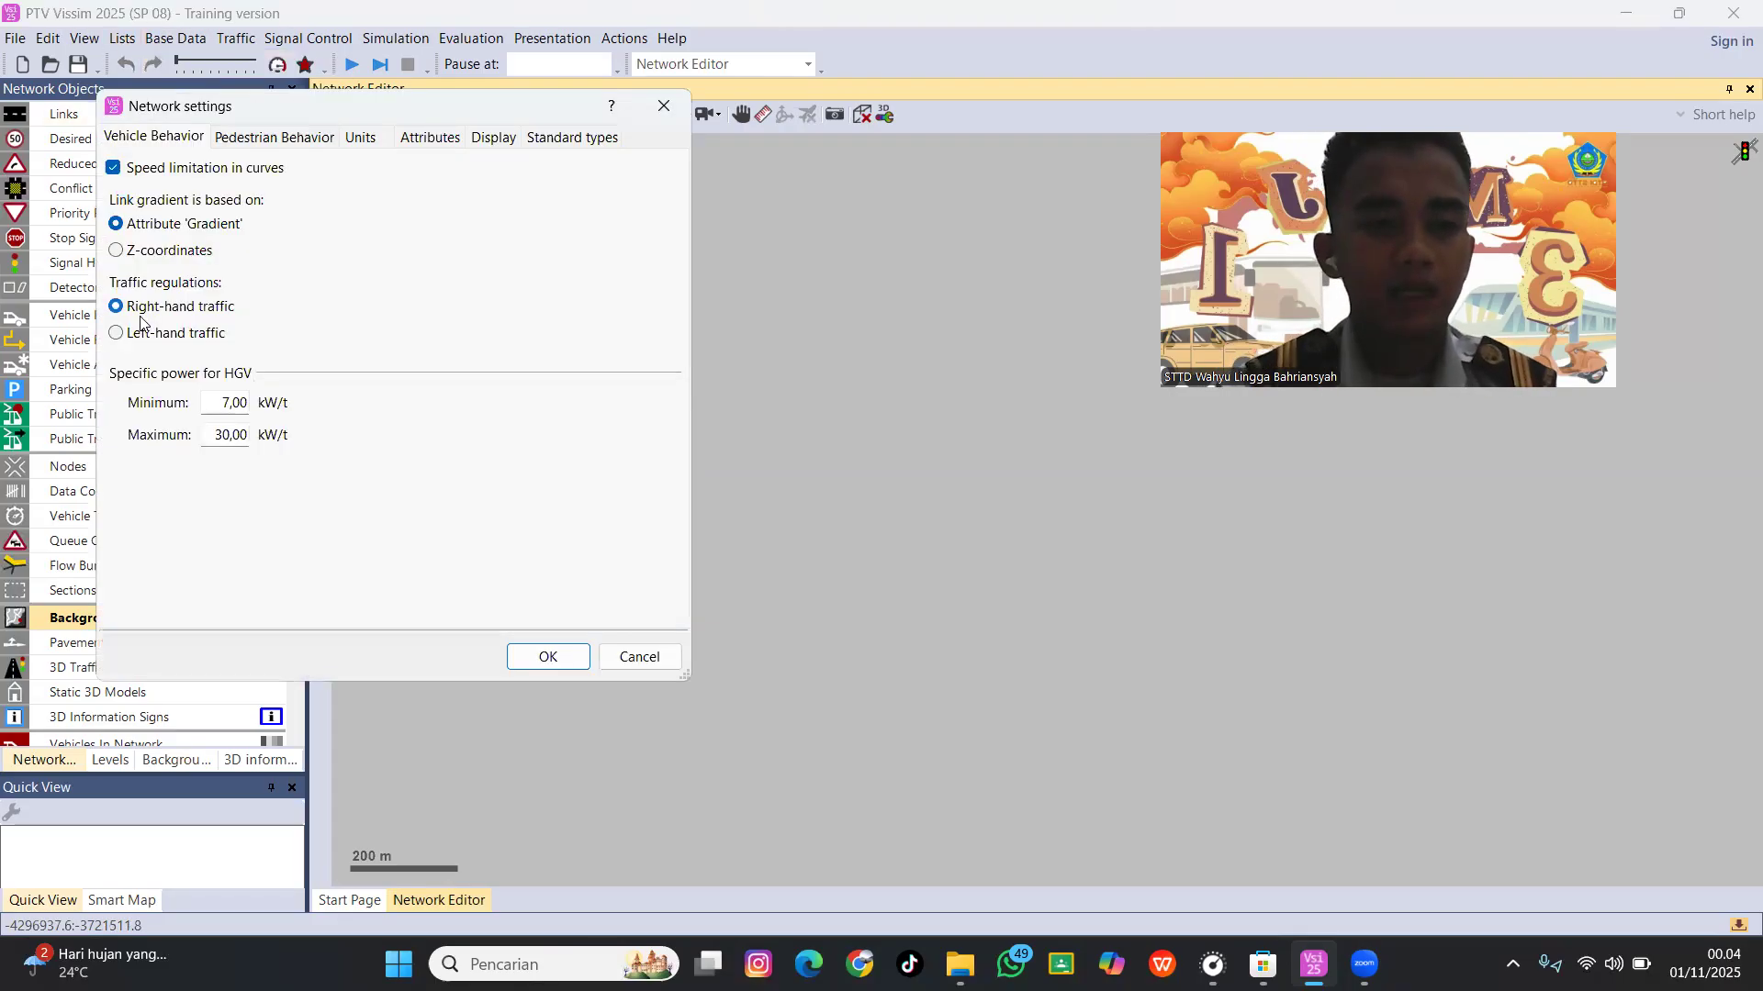
click(116, 333)
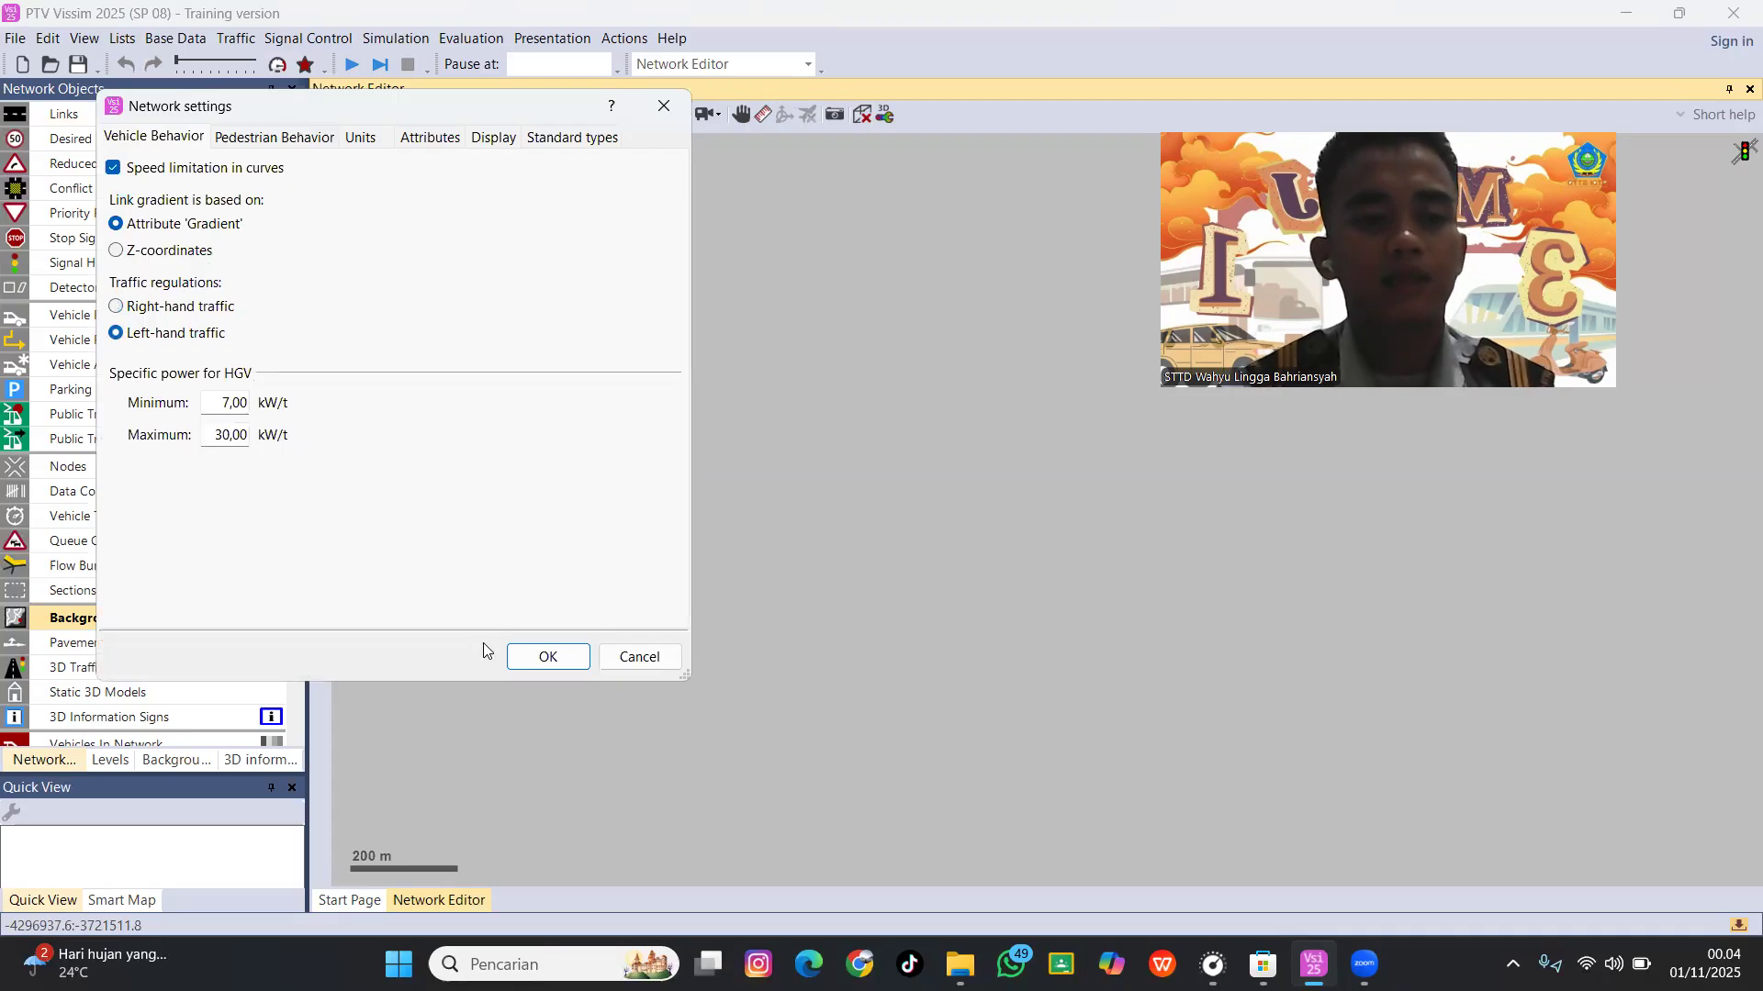
click(551, 659)
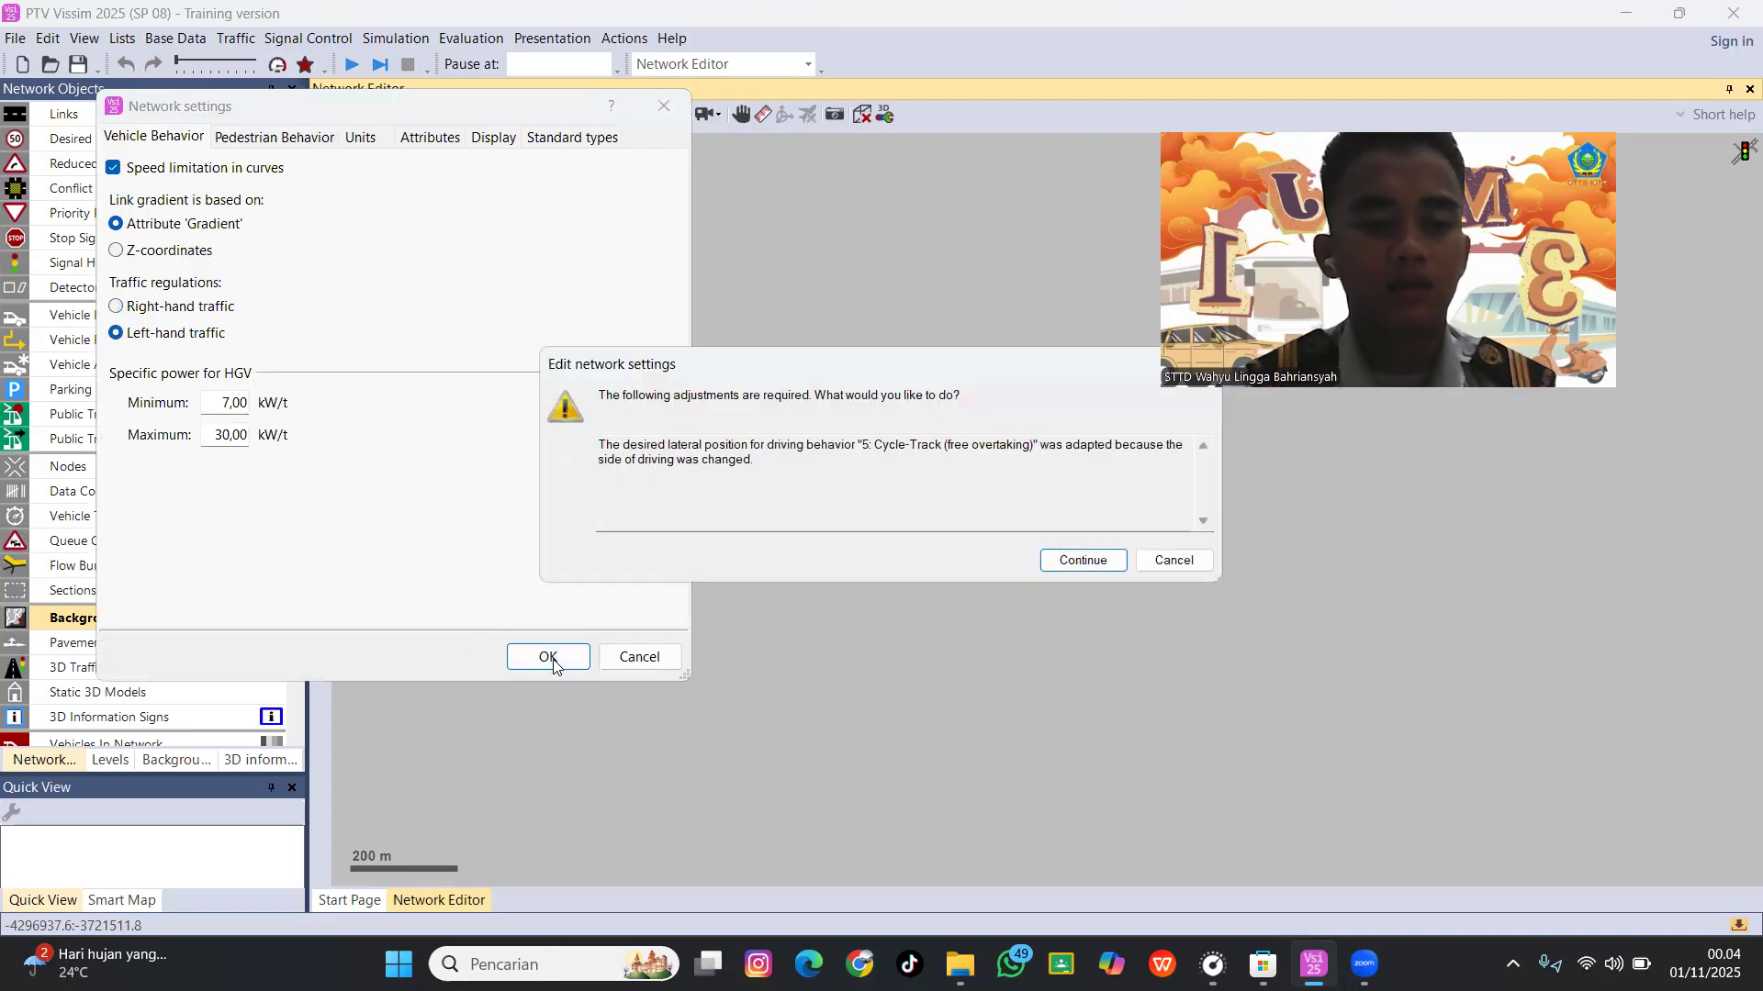
click(1094, 567)
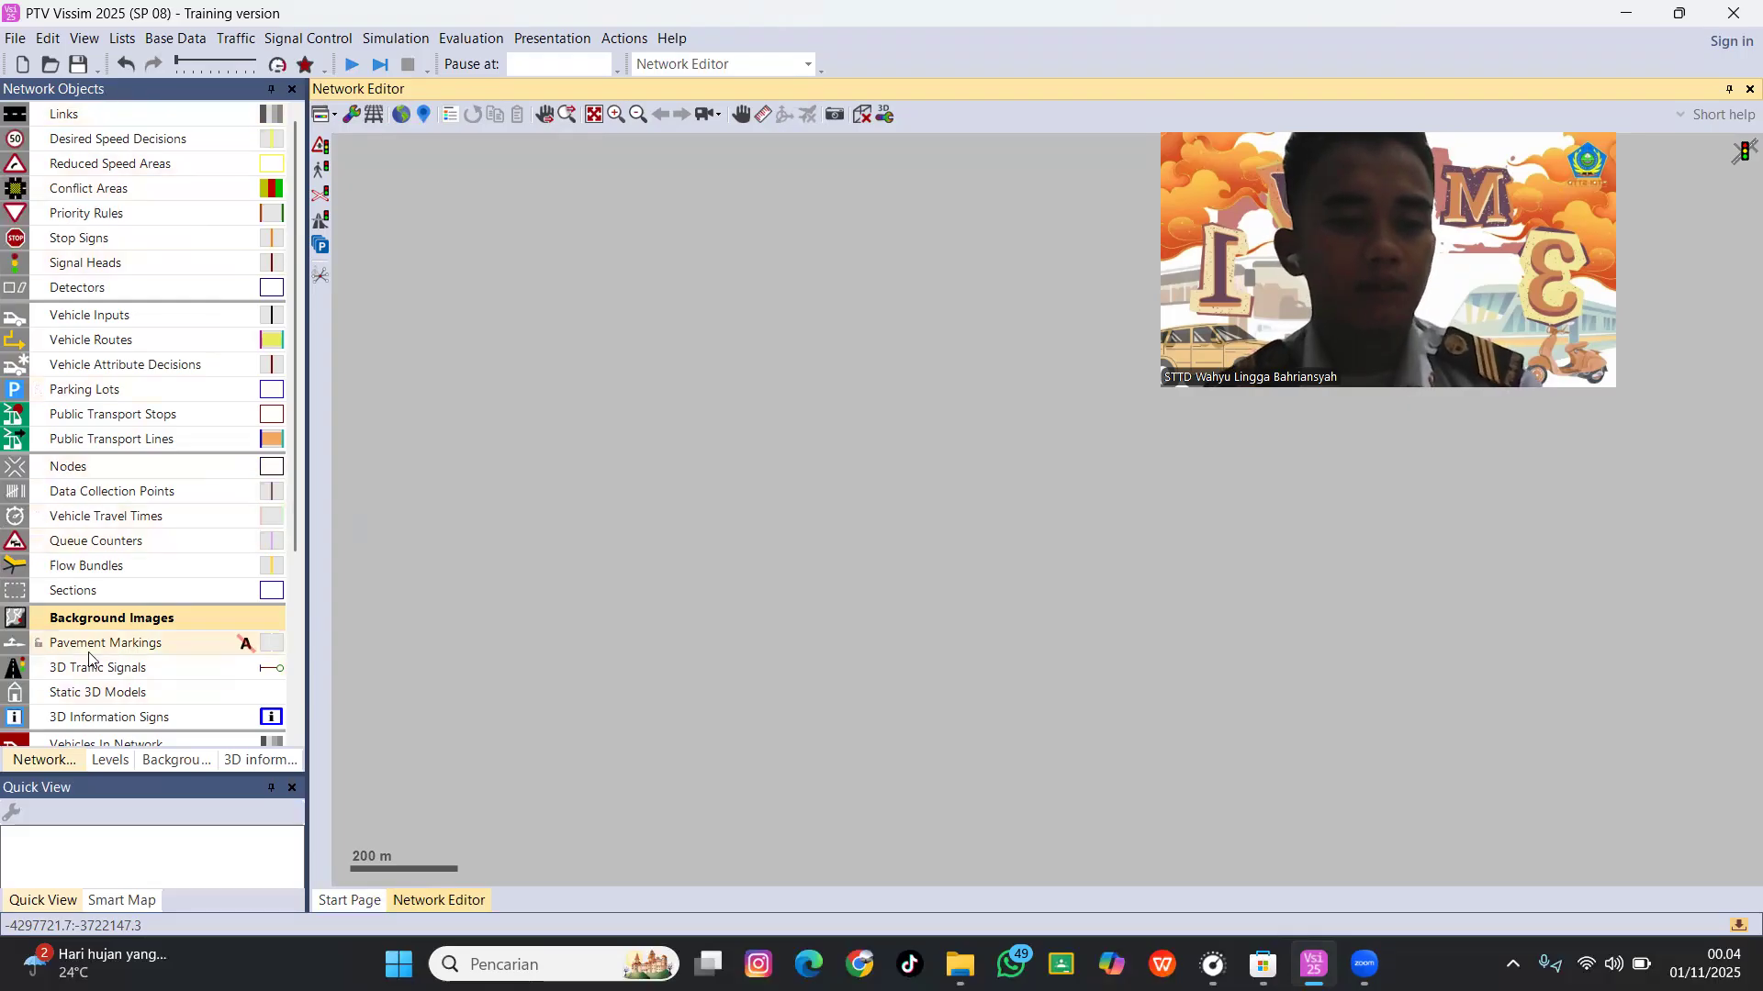
Insert Screenshot (13).png from the Screenshot folder under Gambar as a background image in the network.
click(793, 463)
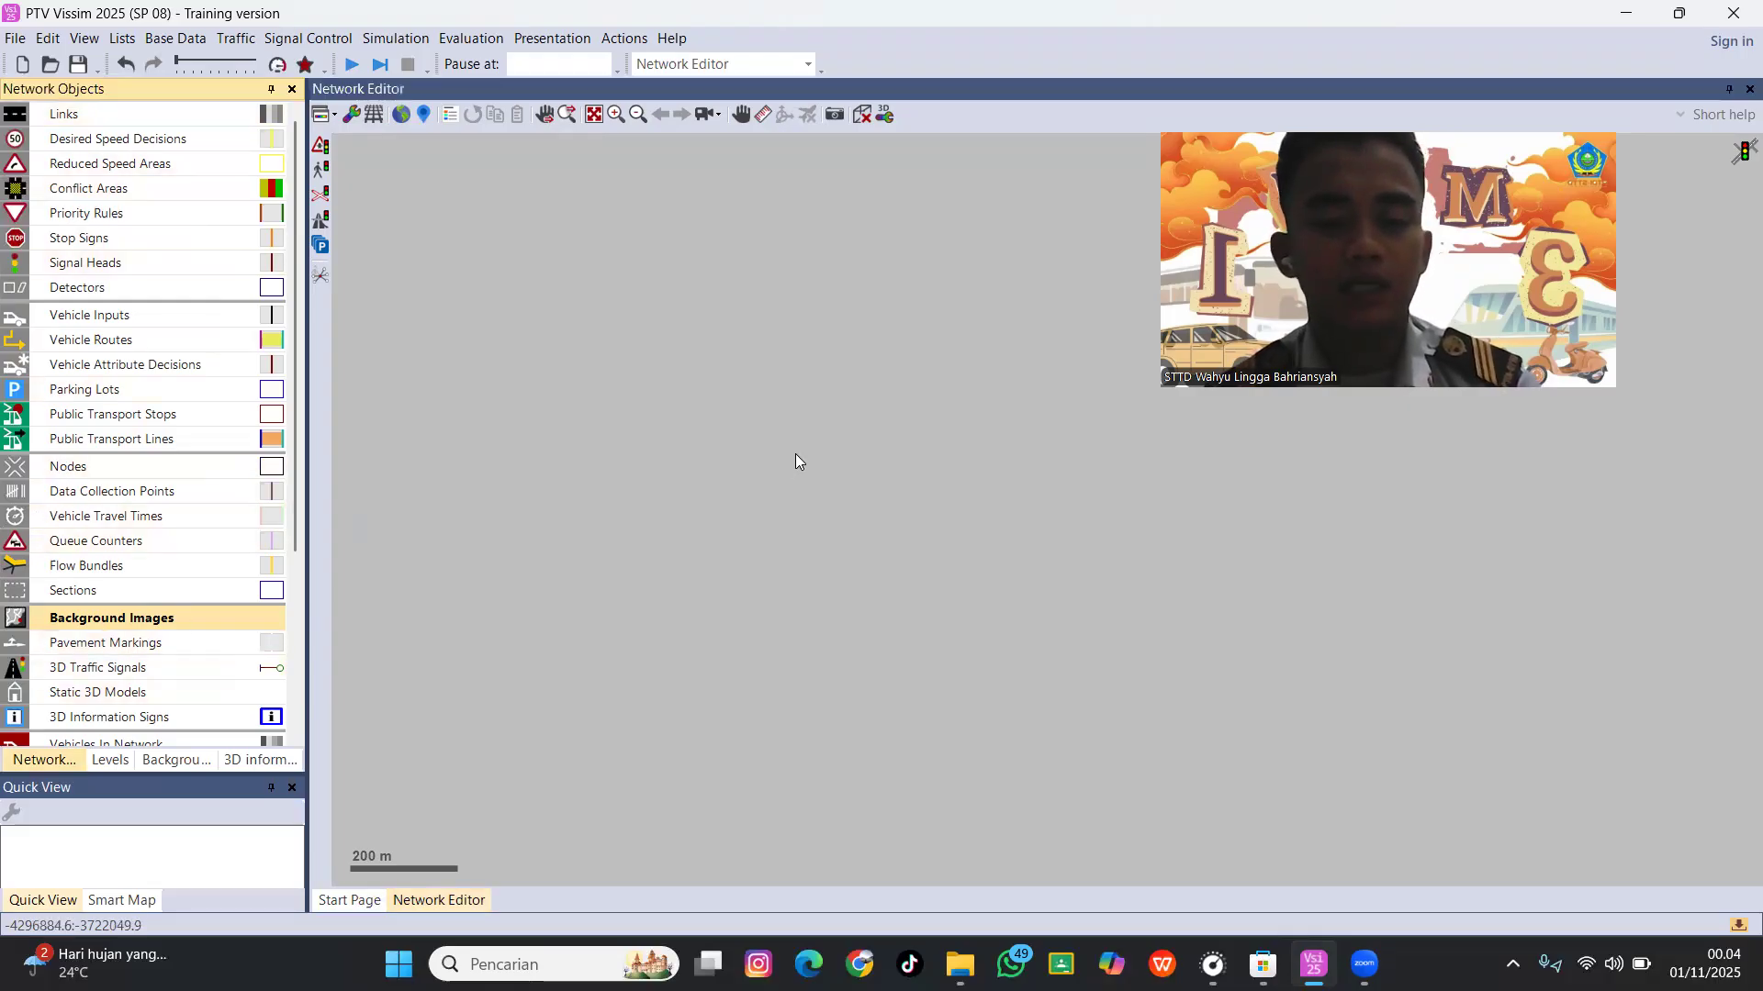
right_click(804, 473)
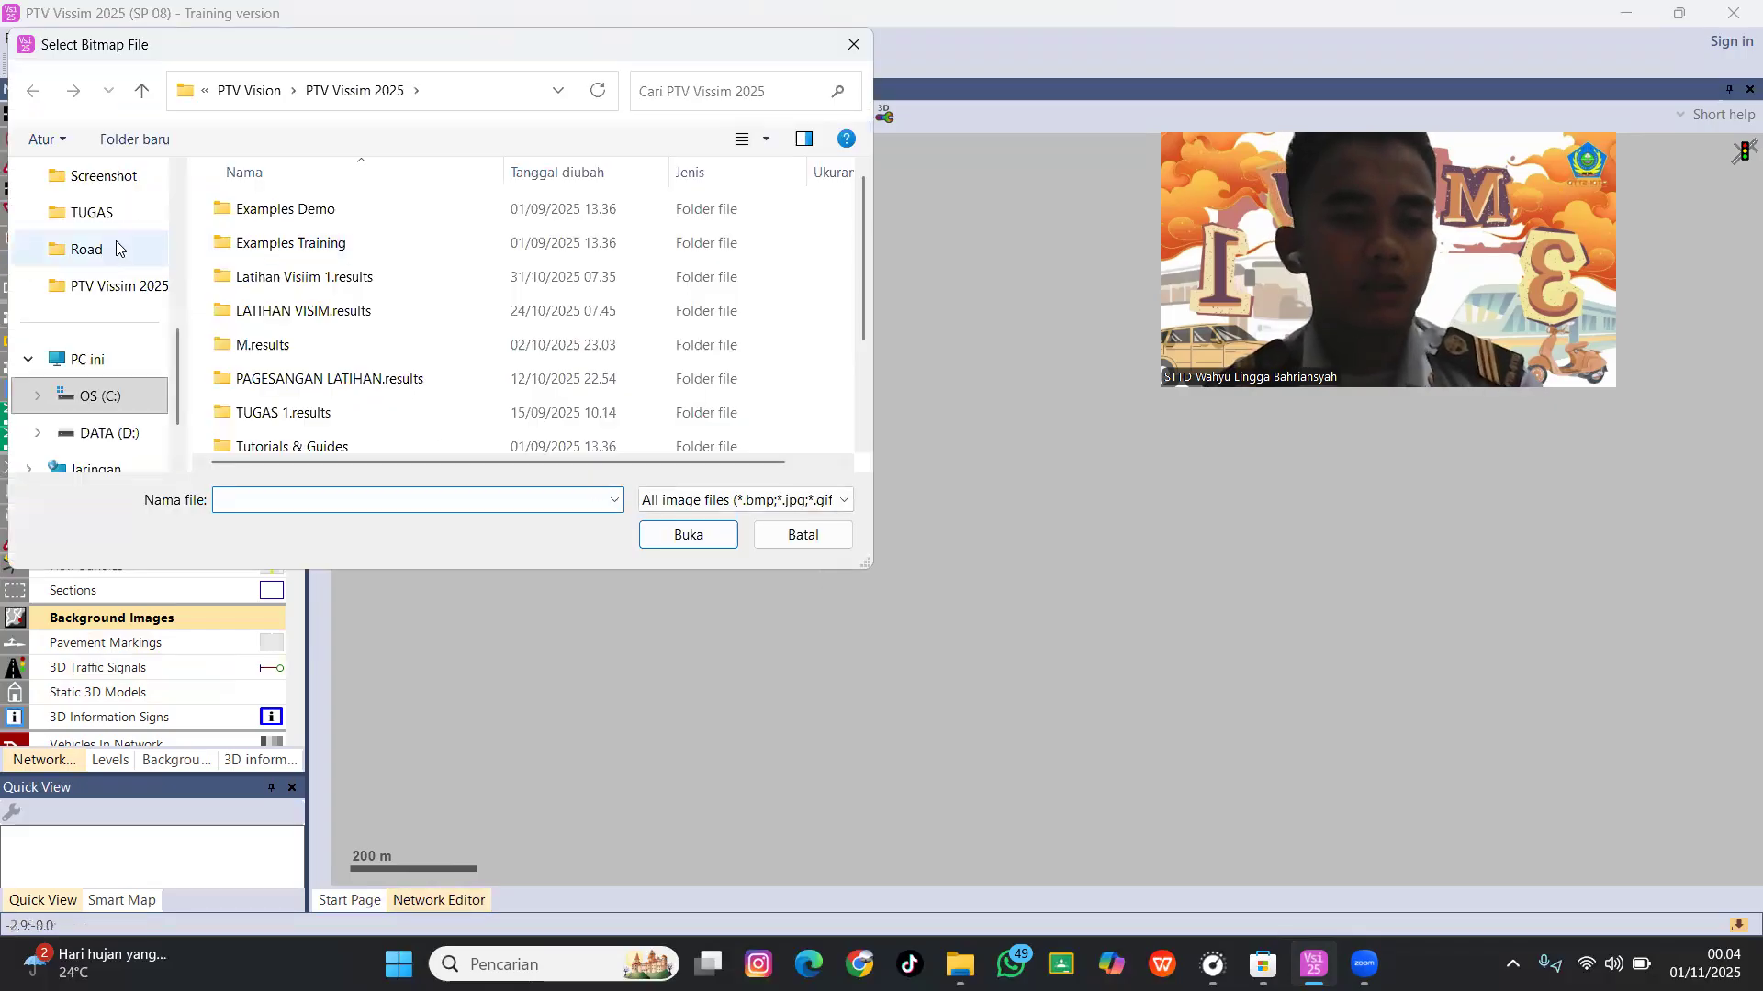
scroll(119, 262, up, 5)
click(120, 354)
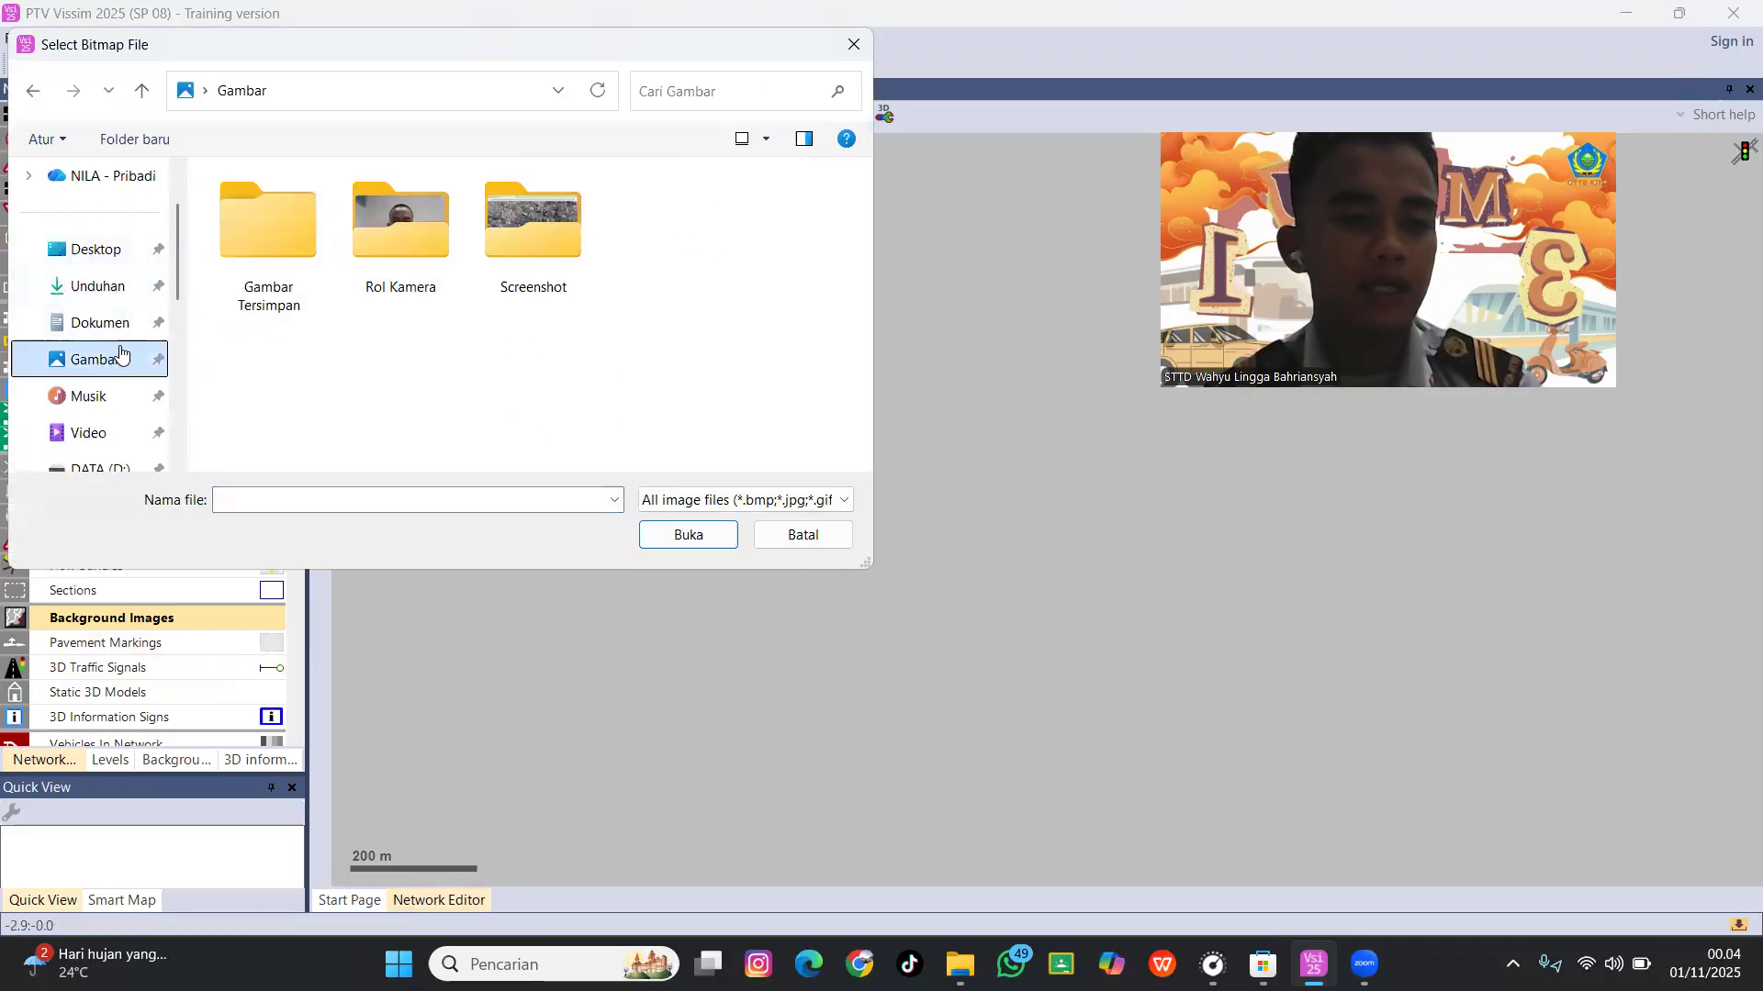
double_click(494, 229)
click(419, 252)
click(679, 533)
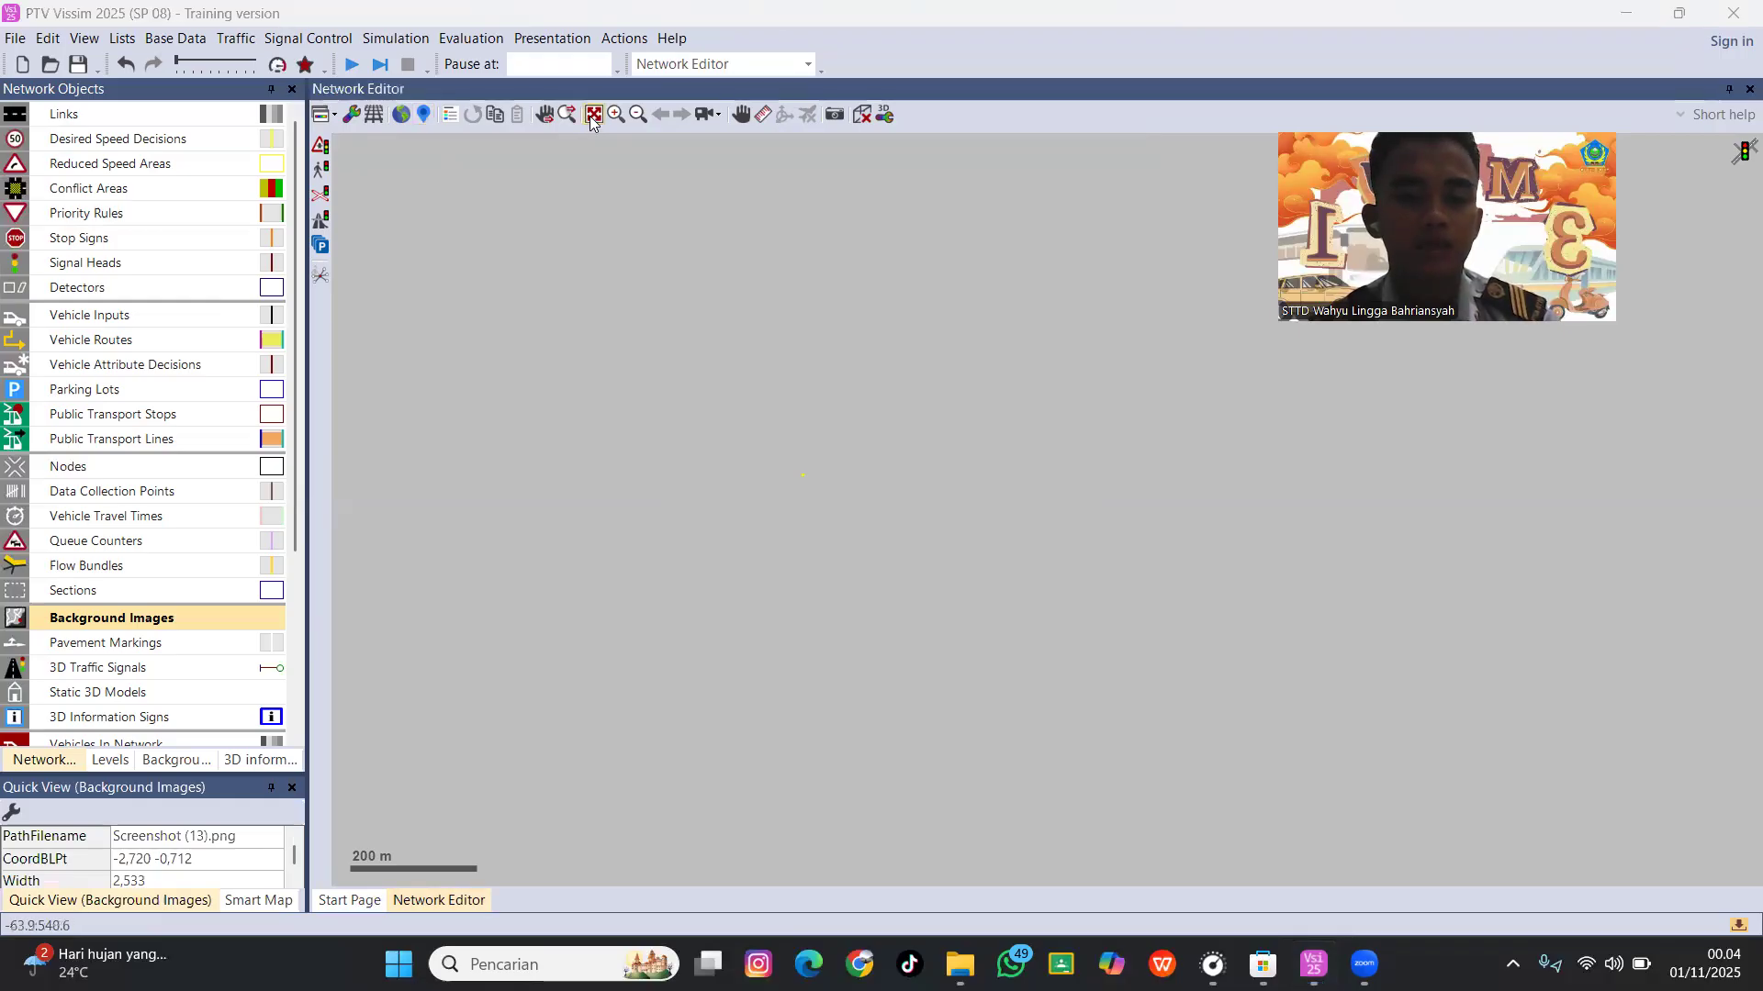
Scale the background image by tracing the map's 100 m scale bar and setting its distance to 100 m.
click(593, 115)
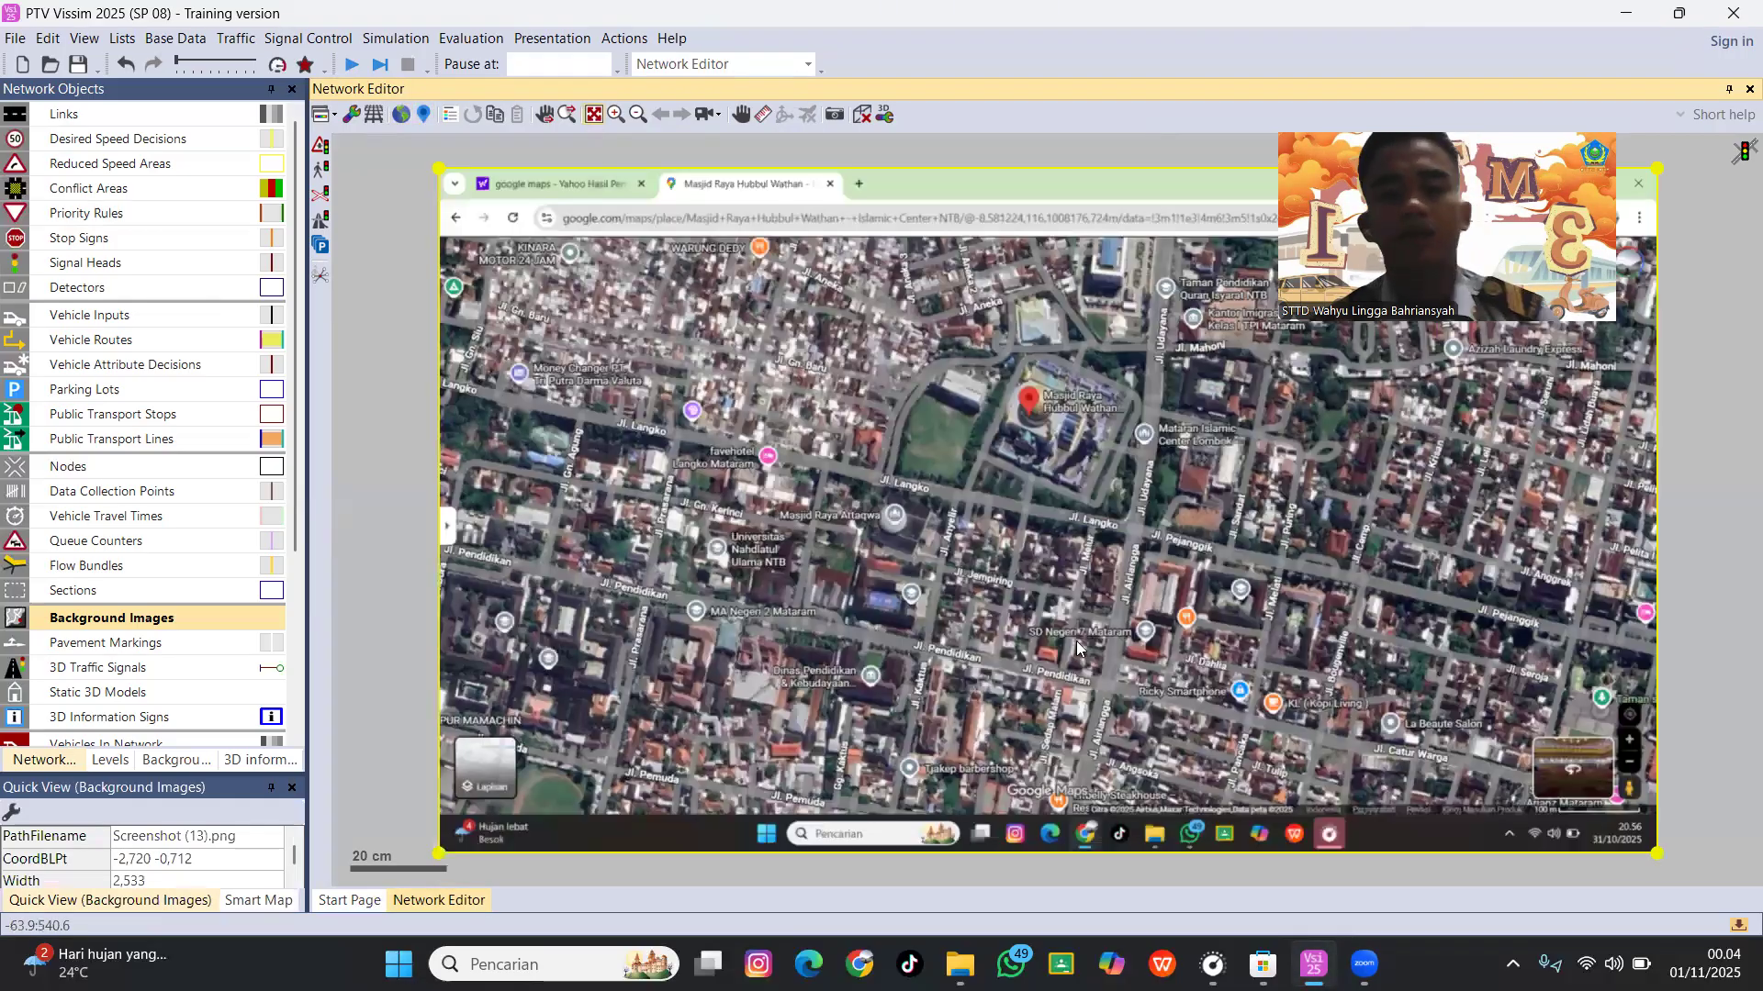
scroll(1597, 800, up, 1)
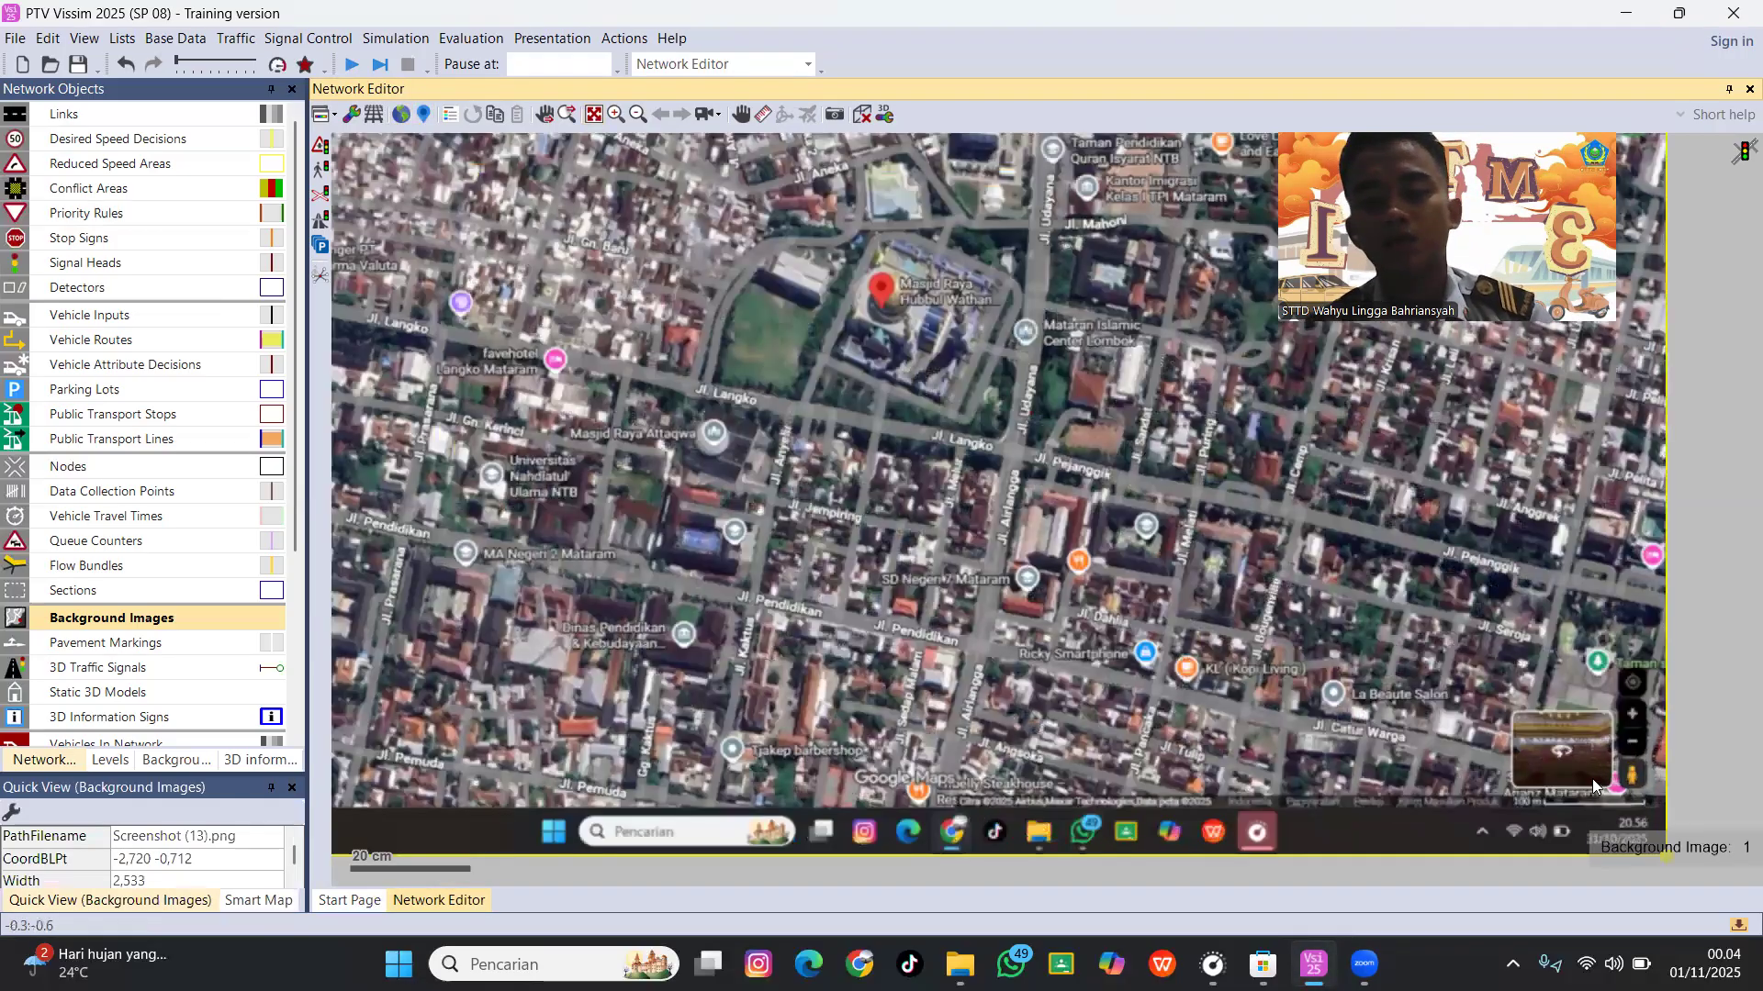
scroll(1601, 771, up, 3)
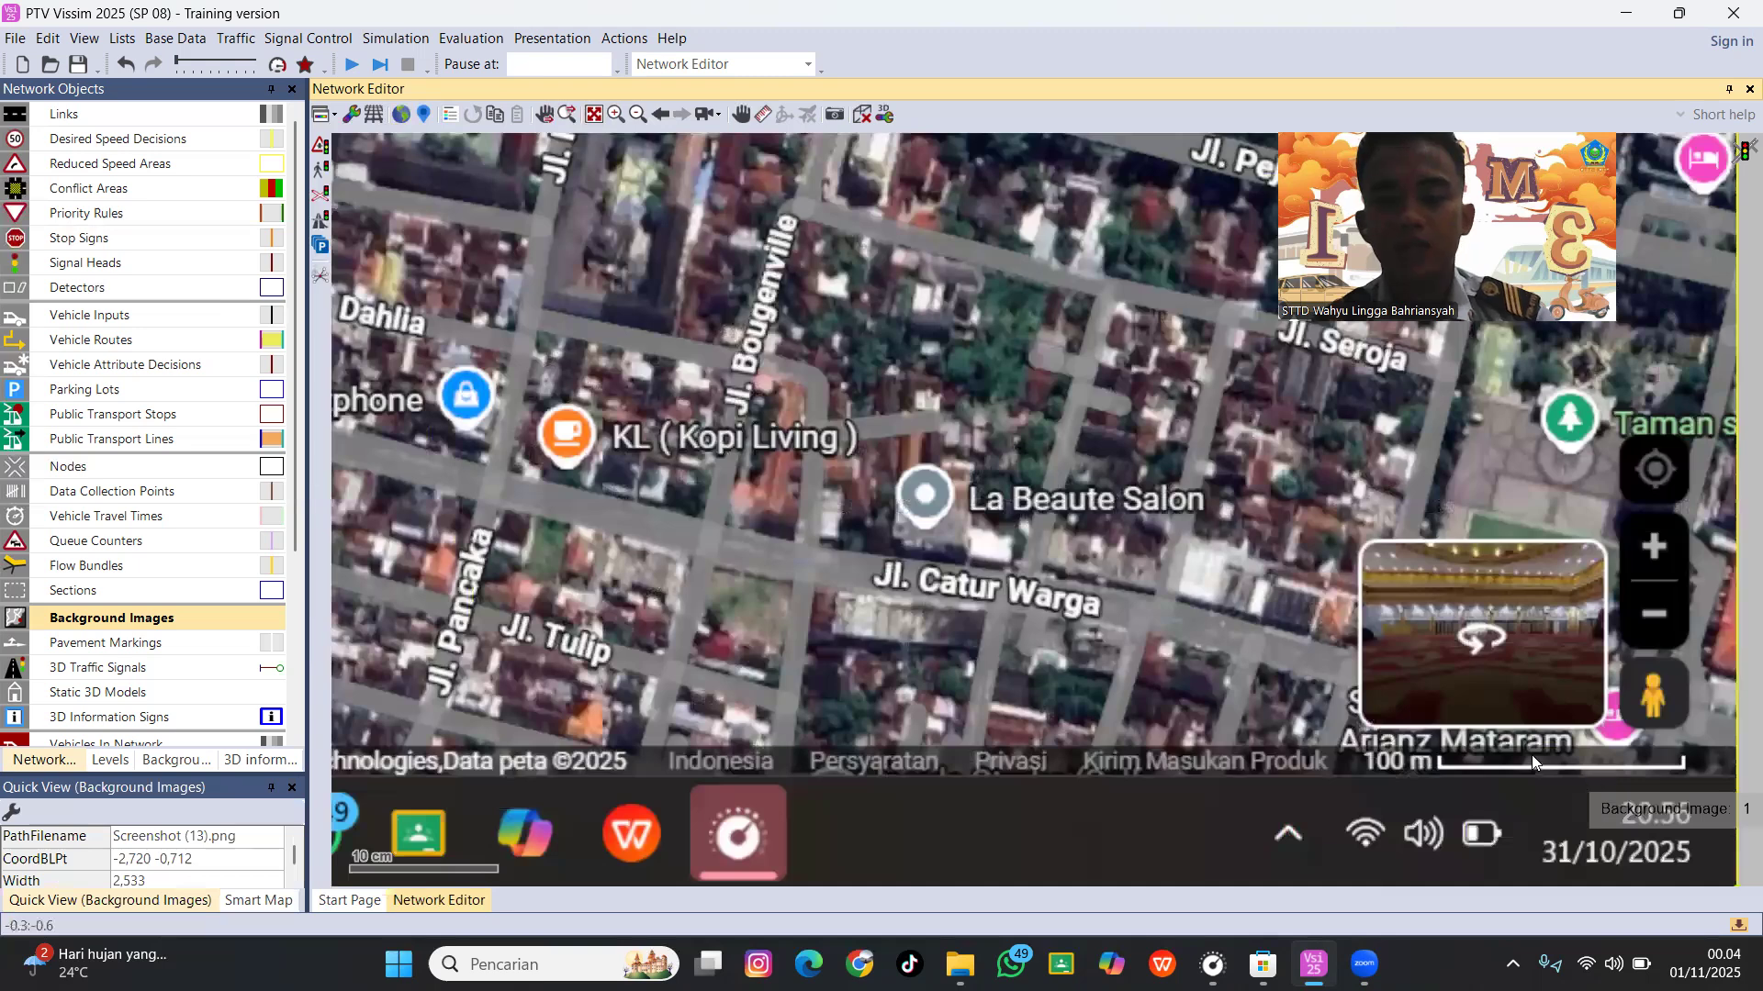
right_click(1531, 754)
click(1541, 844)
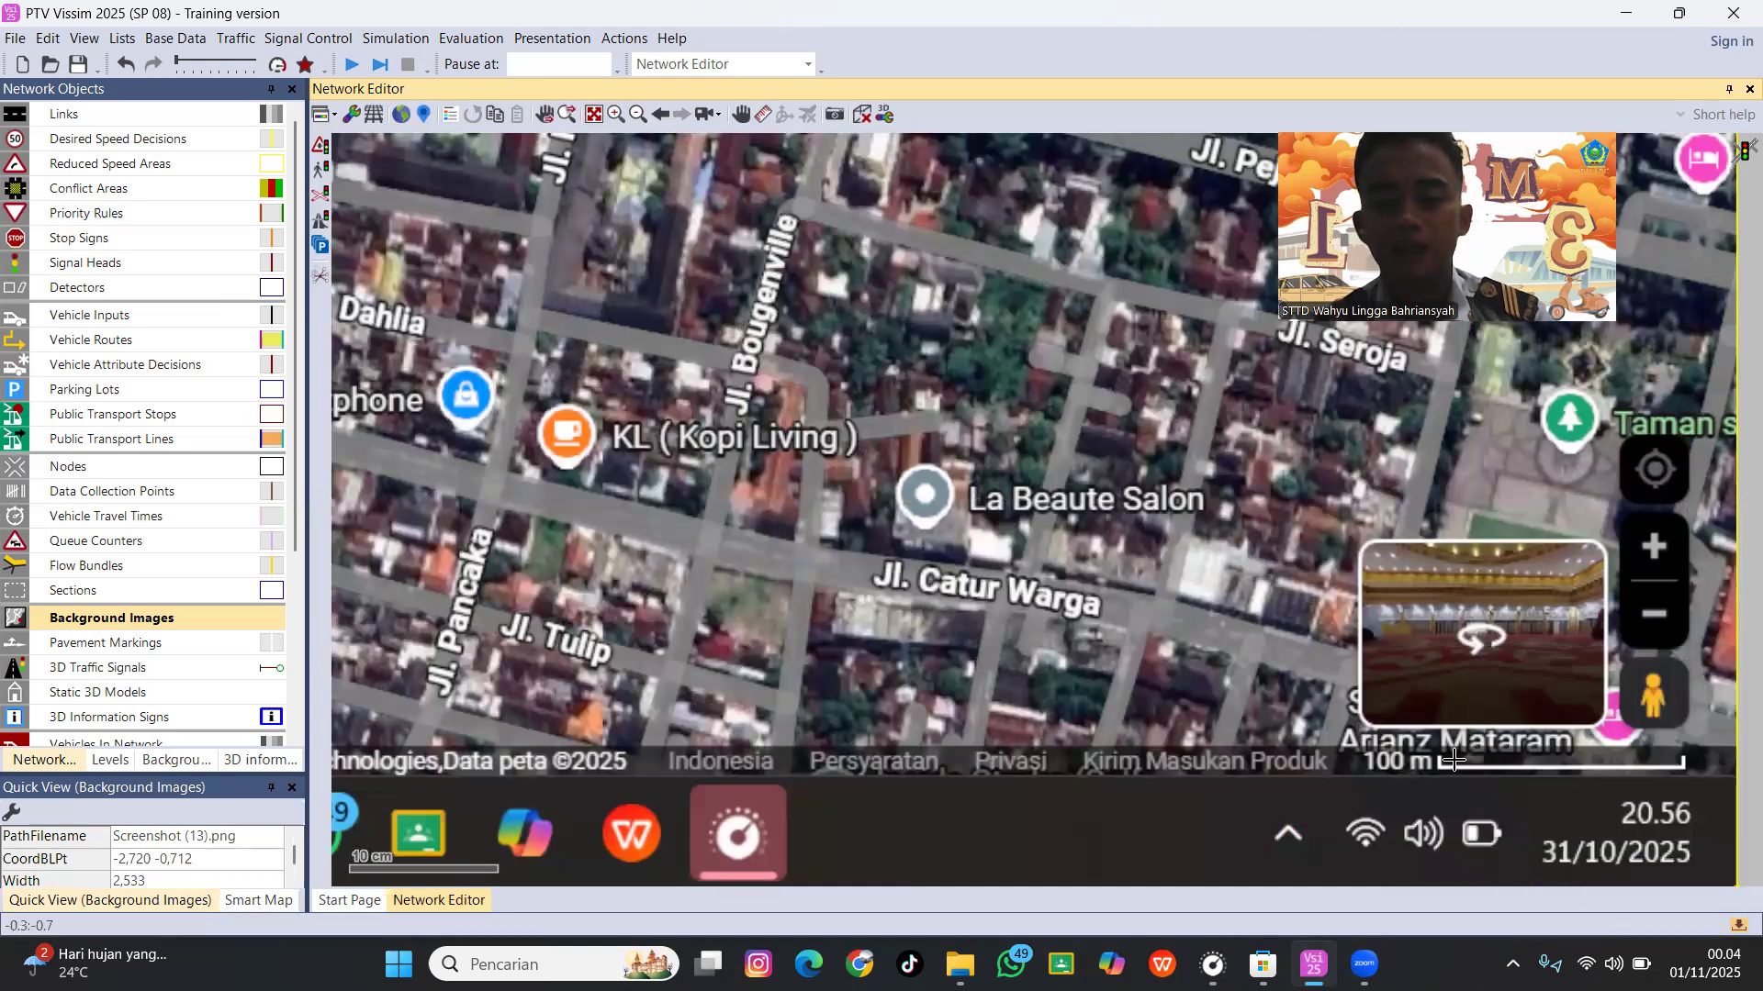
drag(1443, 762, 1682, 760)
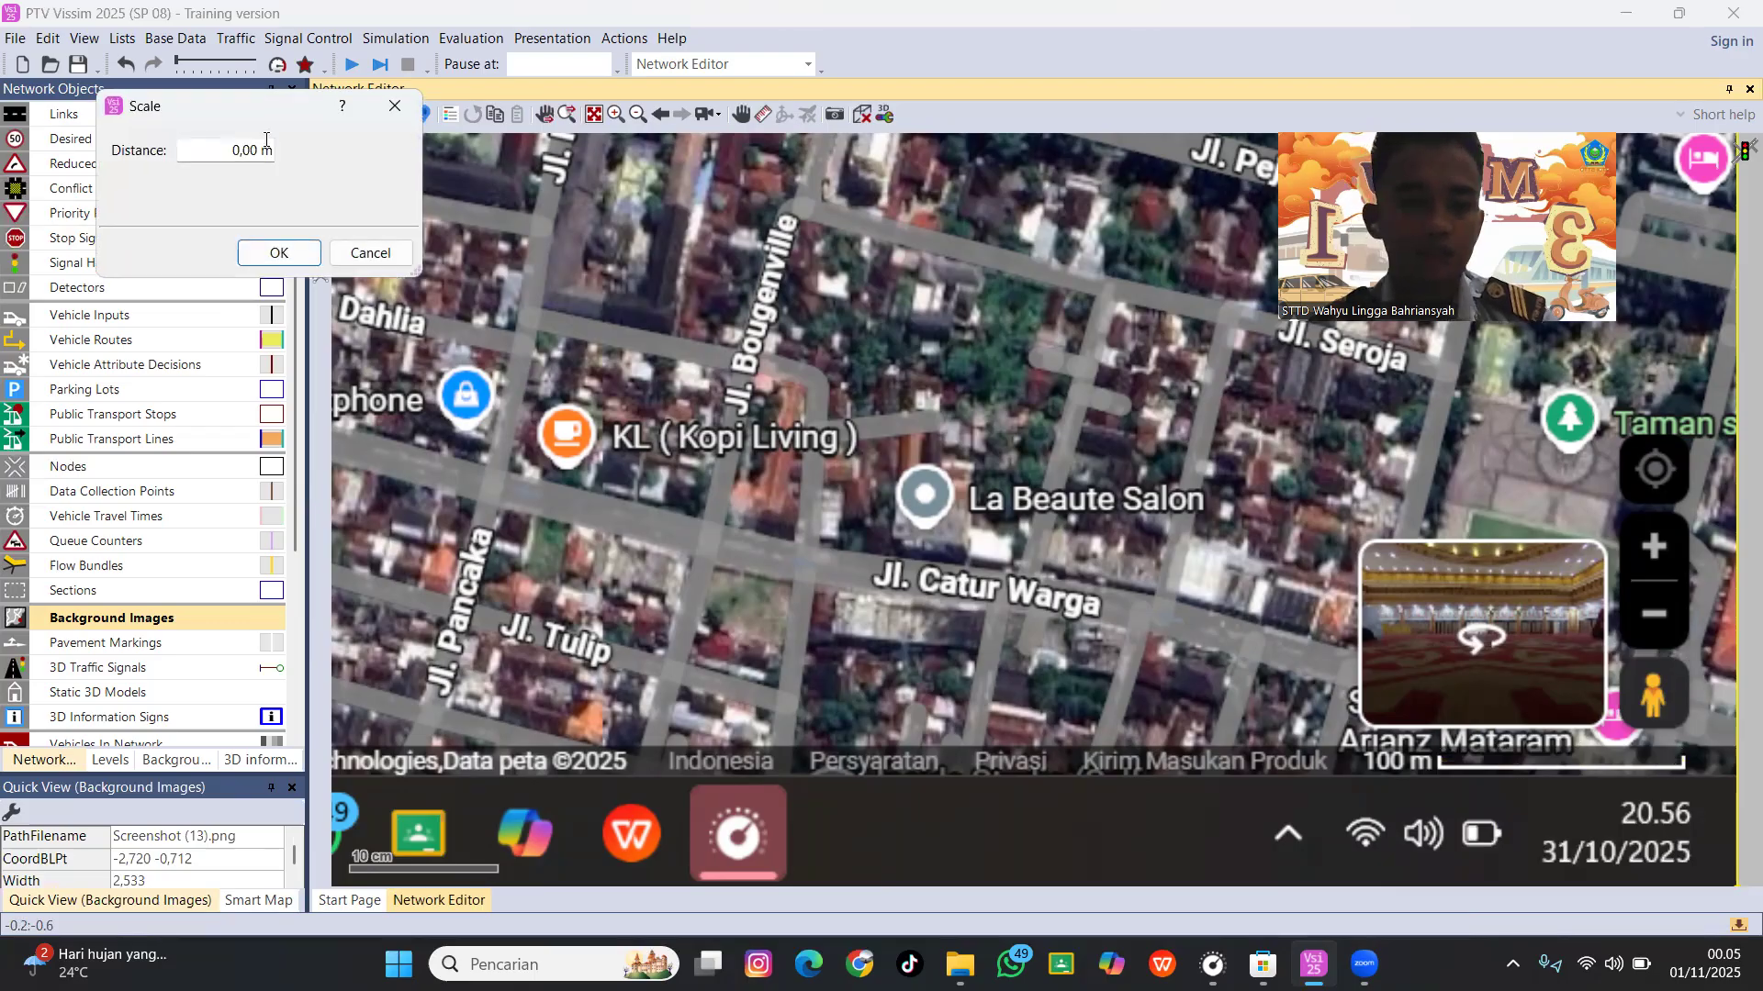
click(218, 153)
text(10)
click(277, 252)
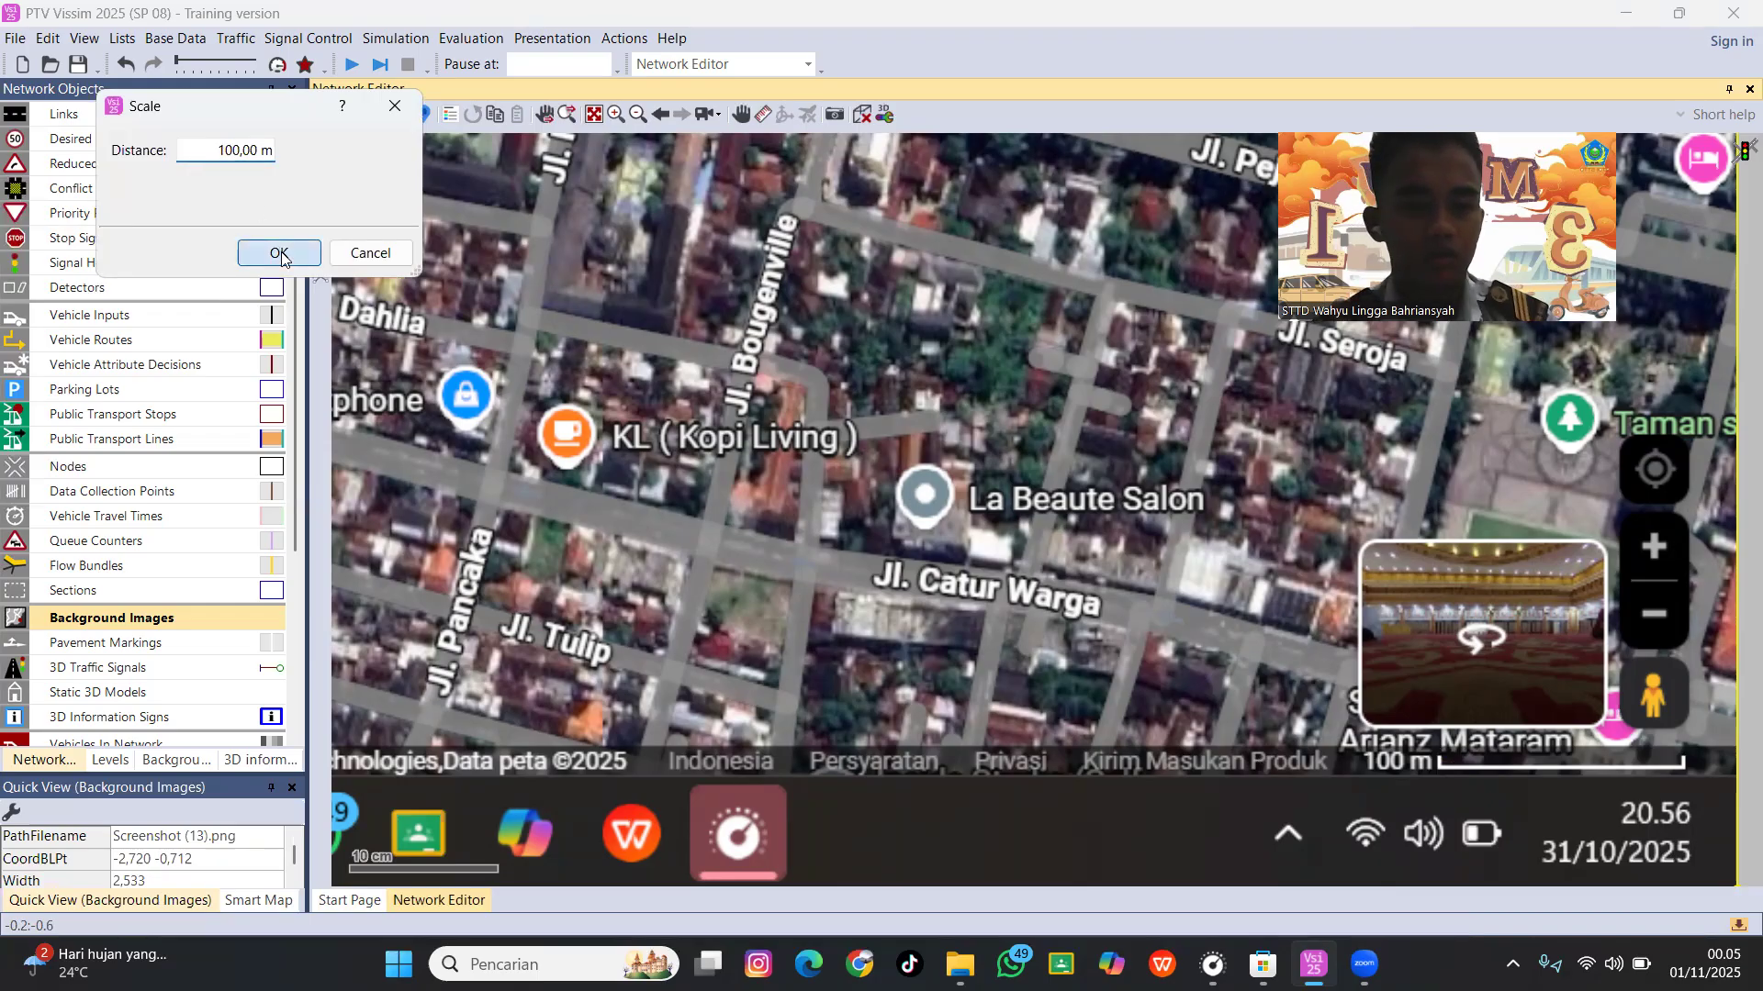
Lock the background images so they cannot be selected or moved.
scroll(782, 526, down, 2)
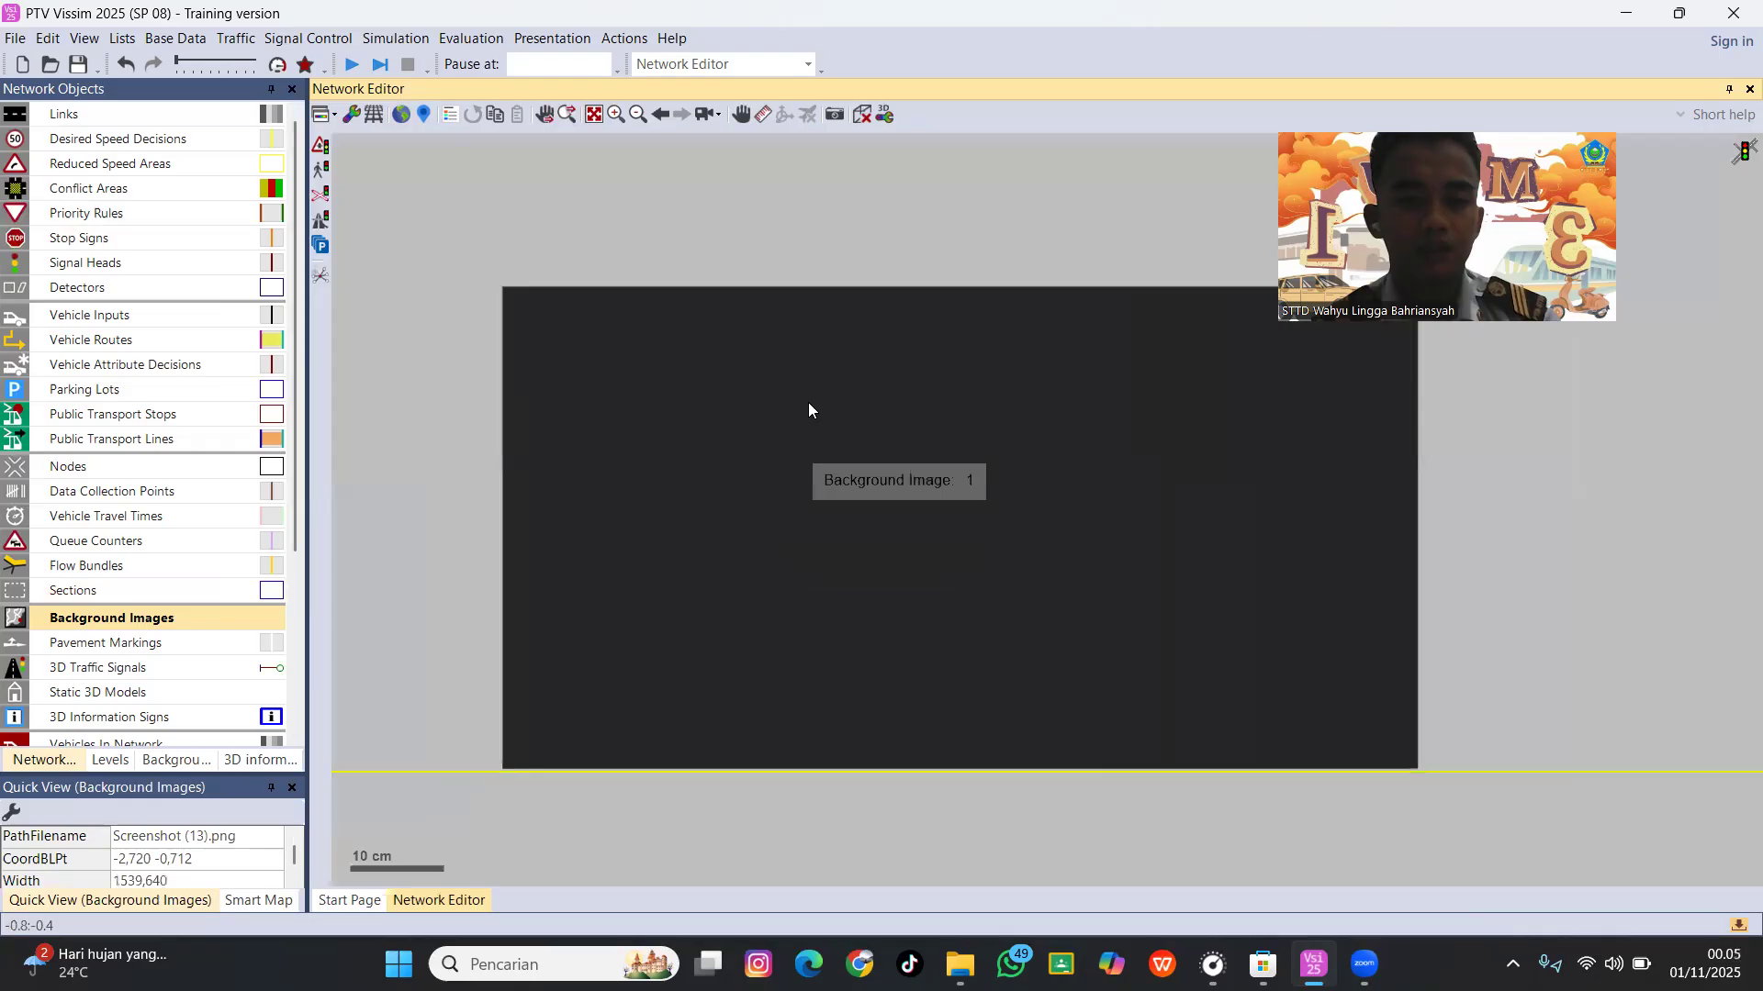
scroll(914, 391, down, 2)
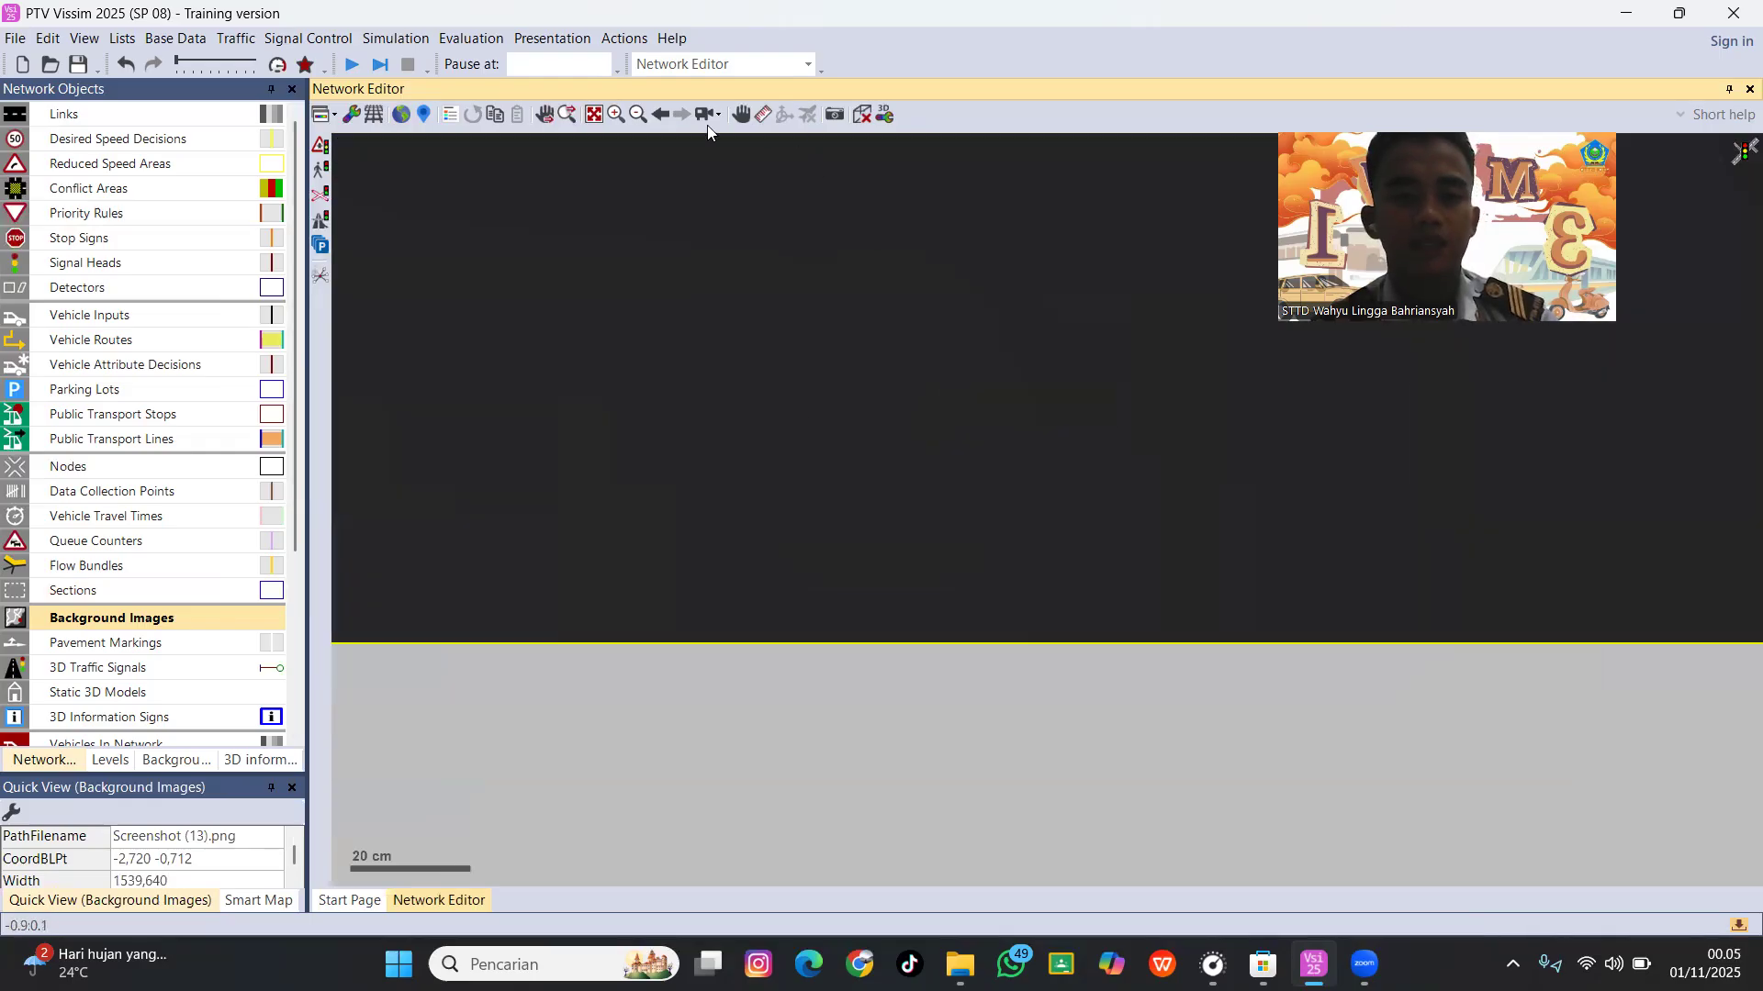
click(590, 115)
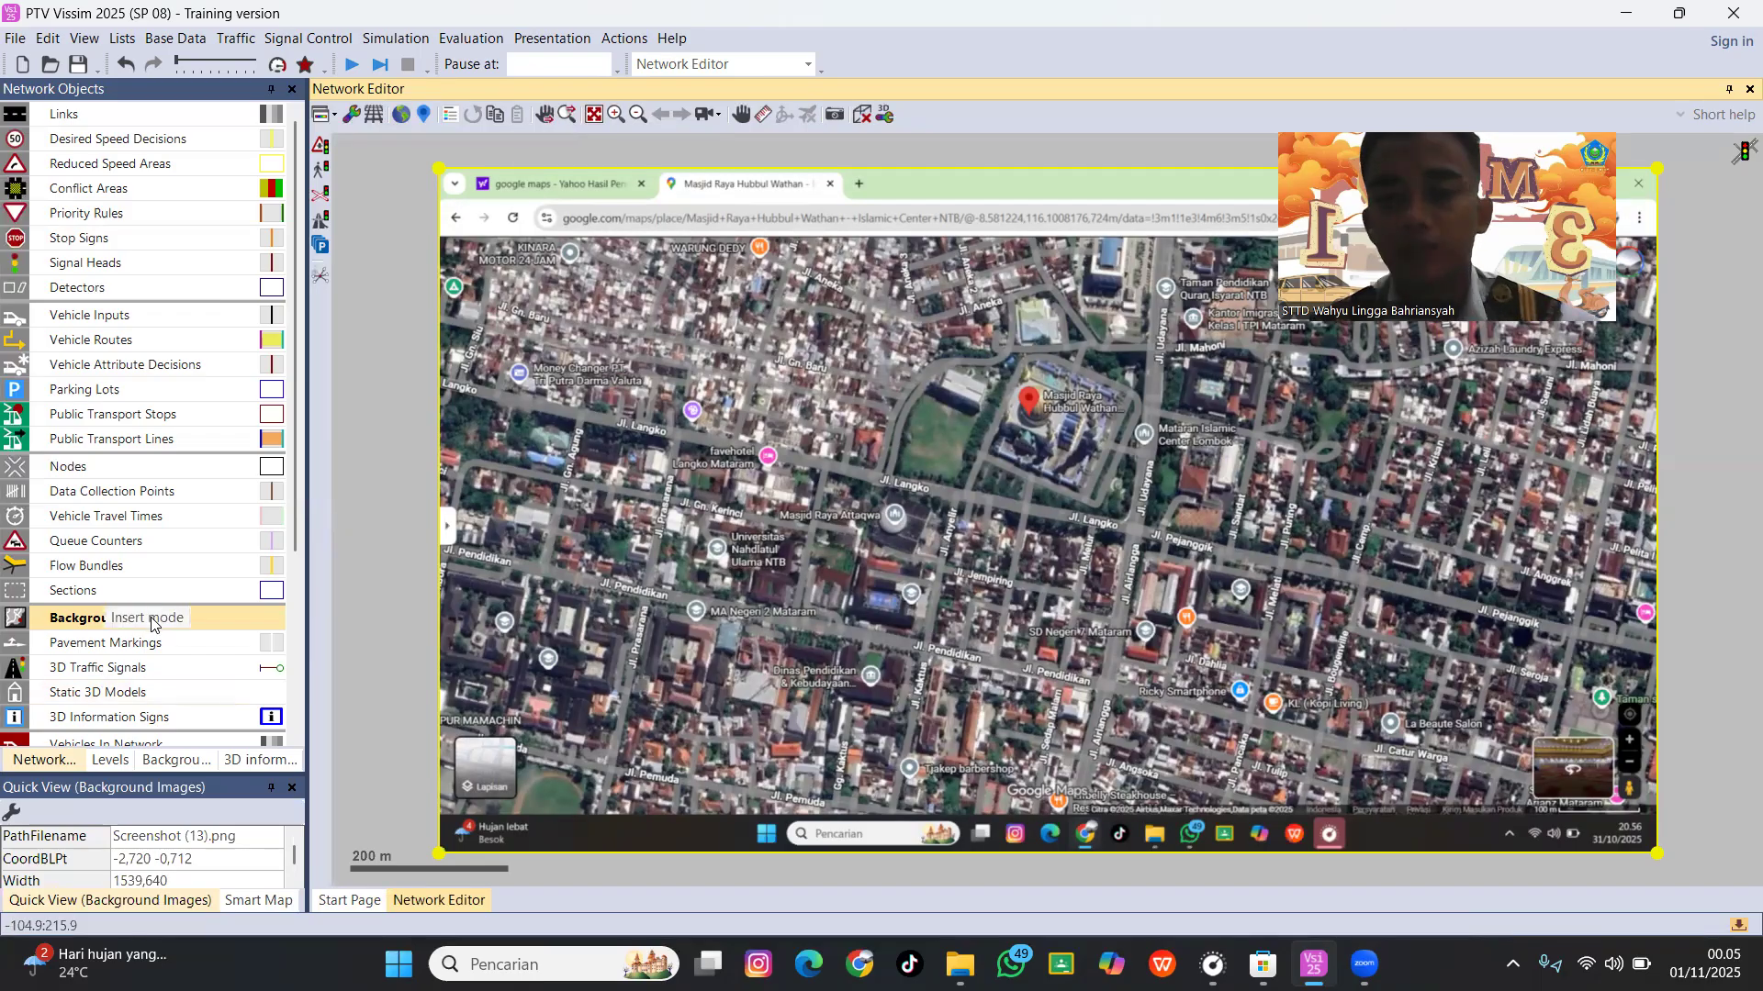
click(115, 602)
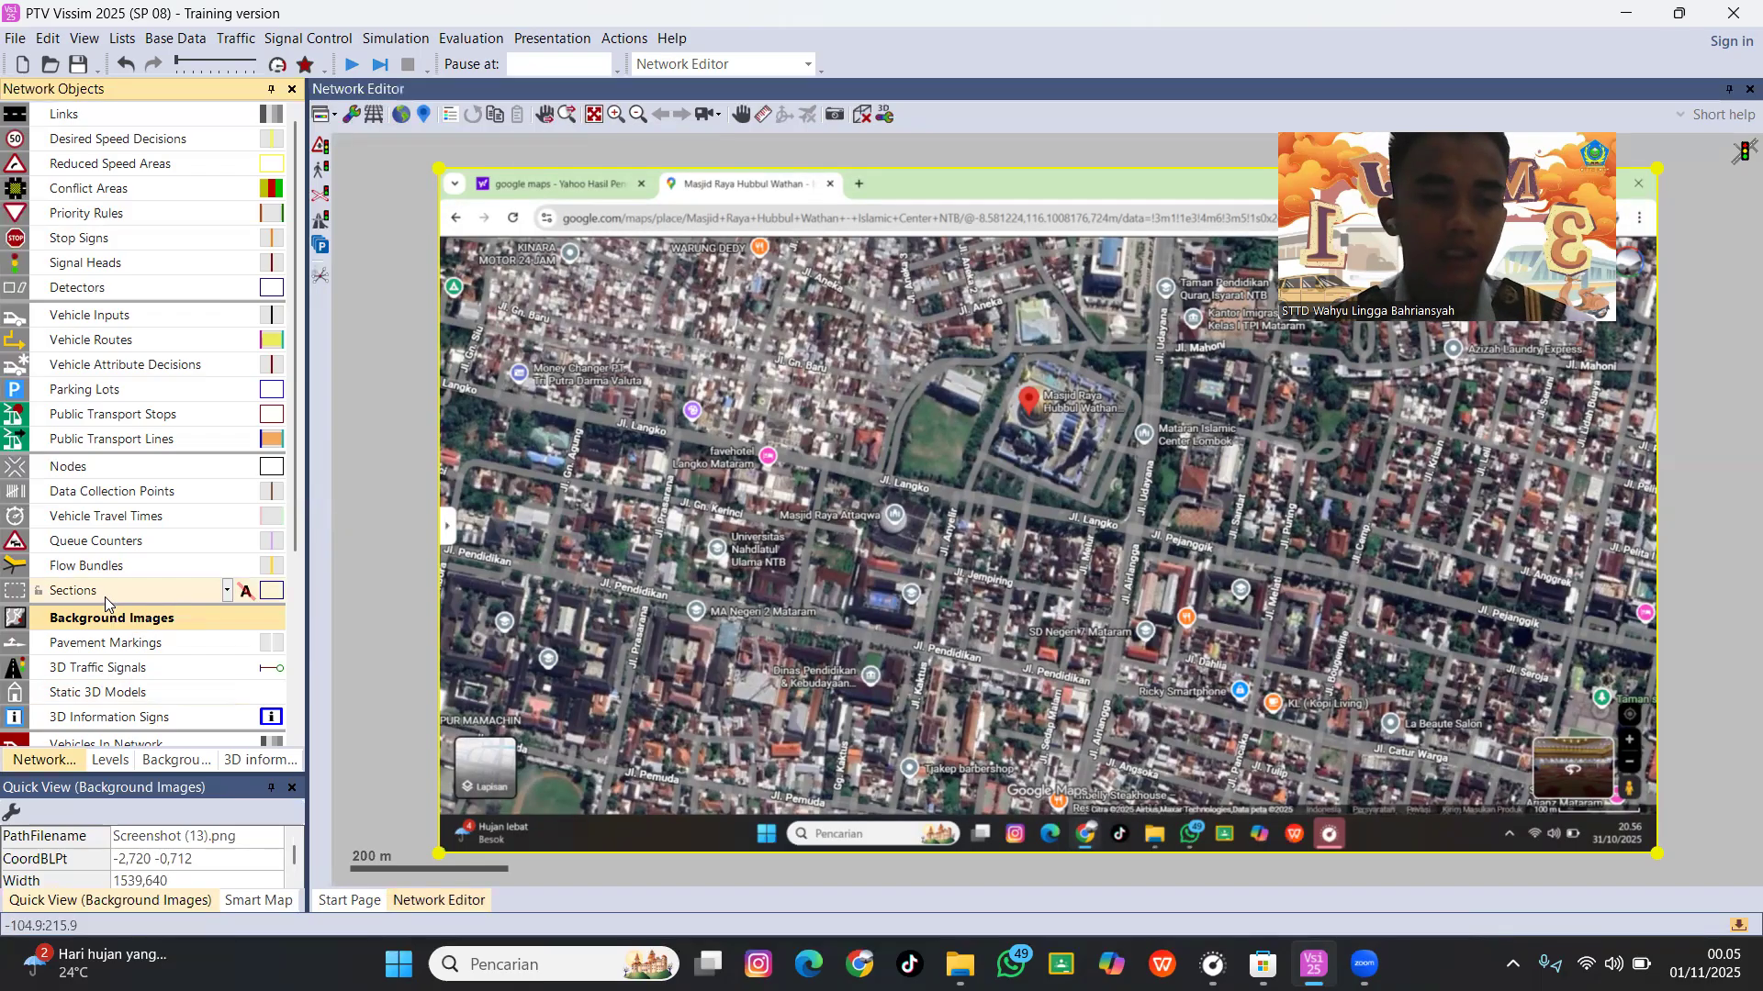
click(40, 624)
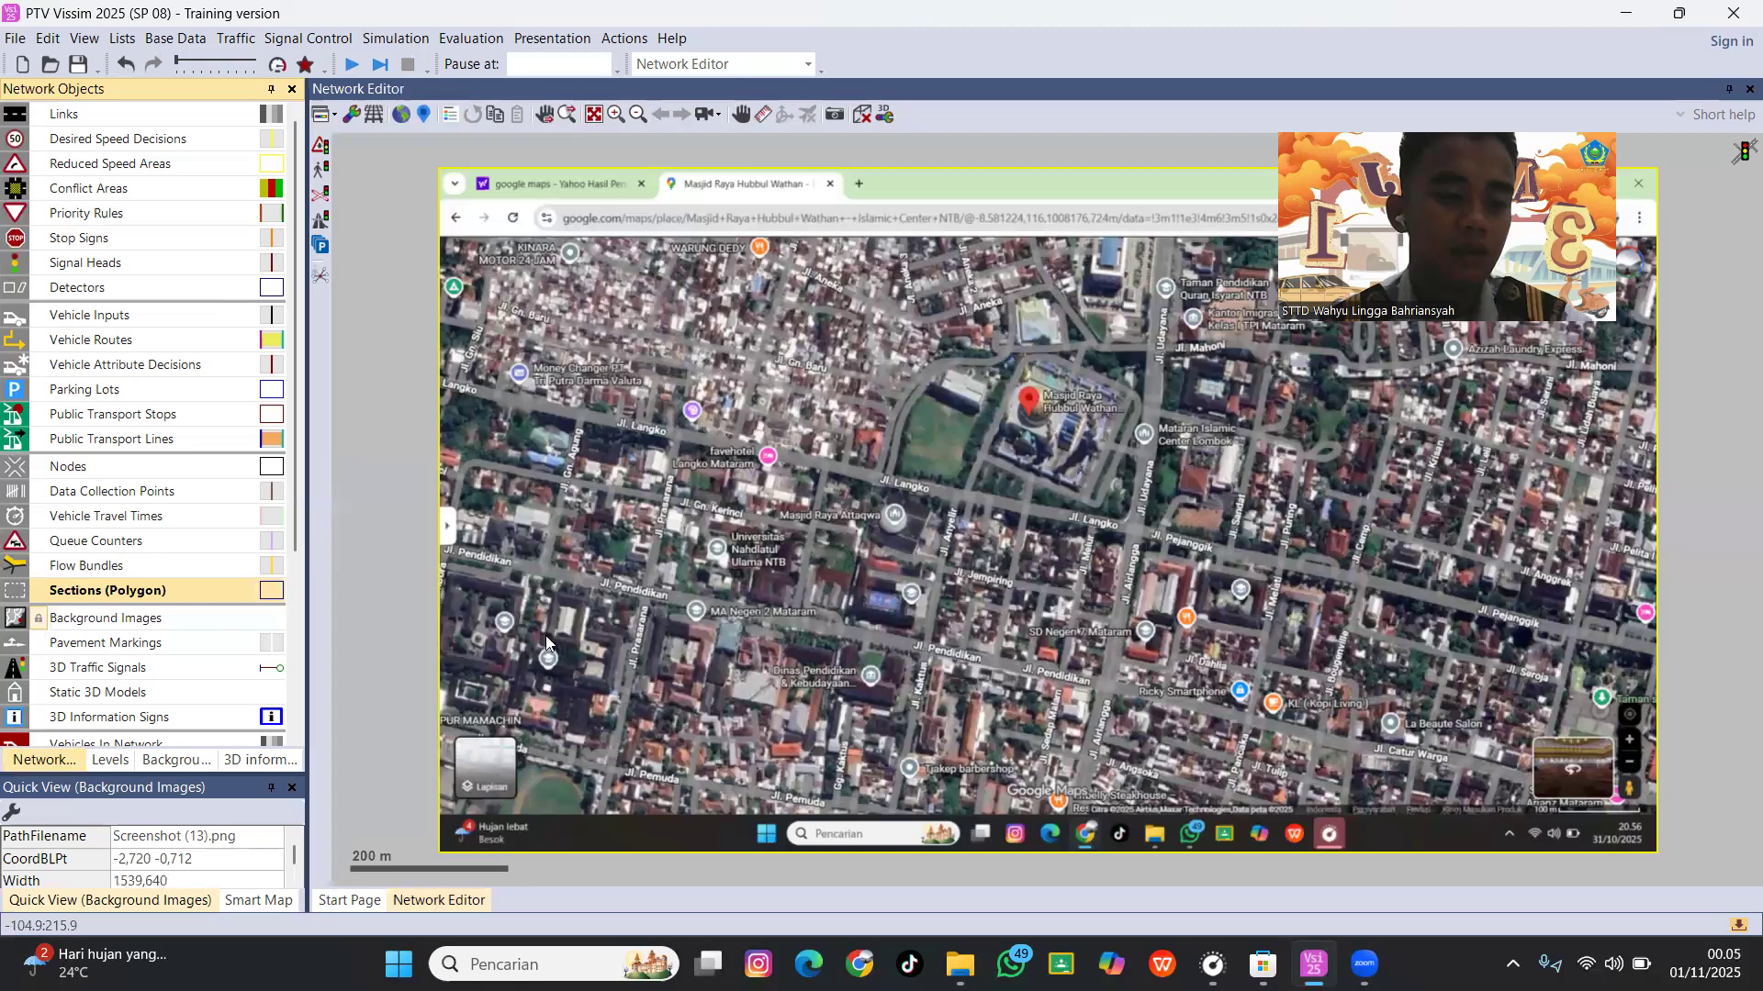
Draw a link about 172 m long along Jl. Airlangga, from Jl. Pendidikan north towards Jl. Langko.
click(162, 116)
scroll(1161, 620, up, 2)
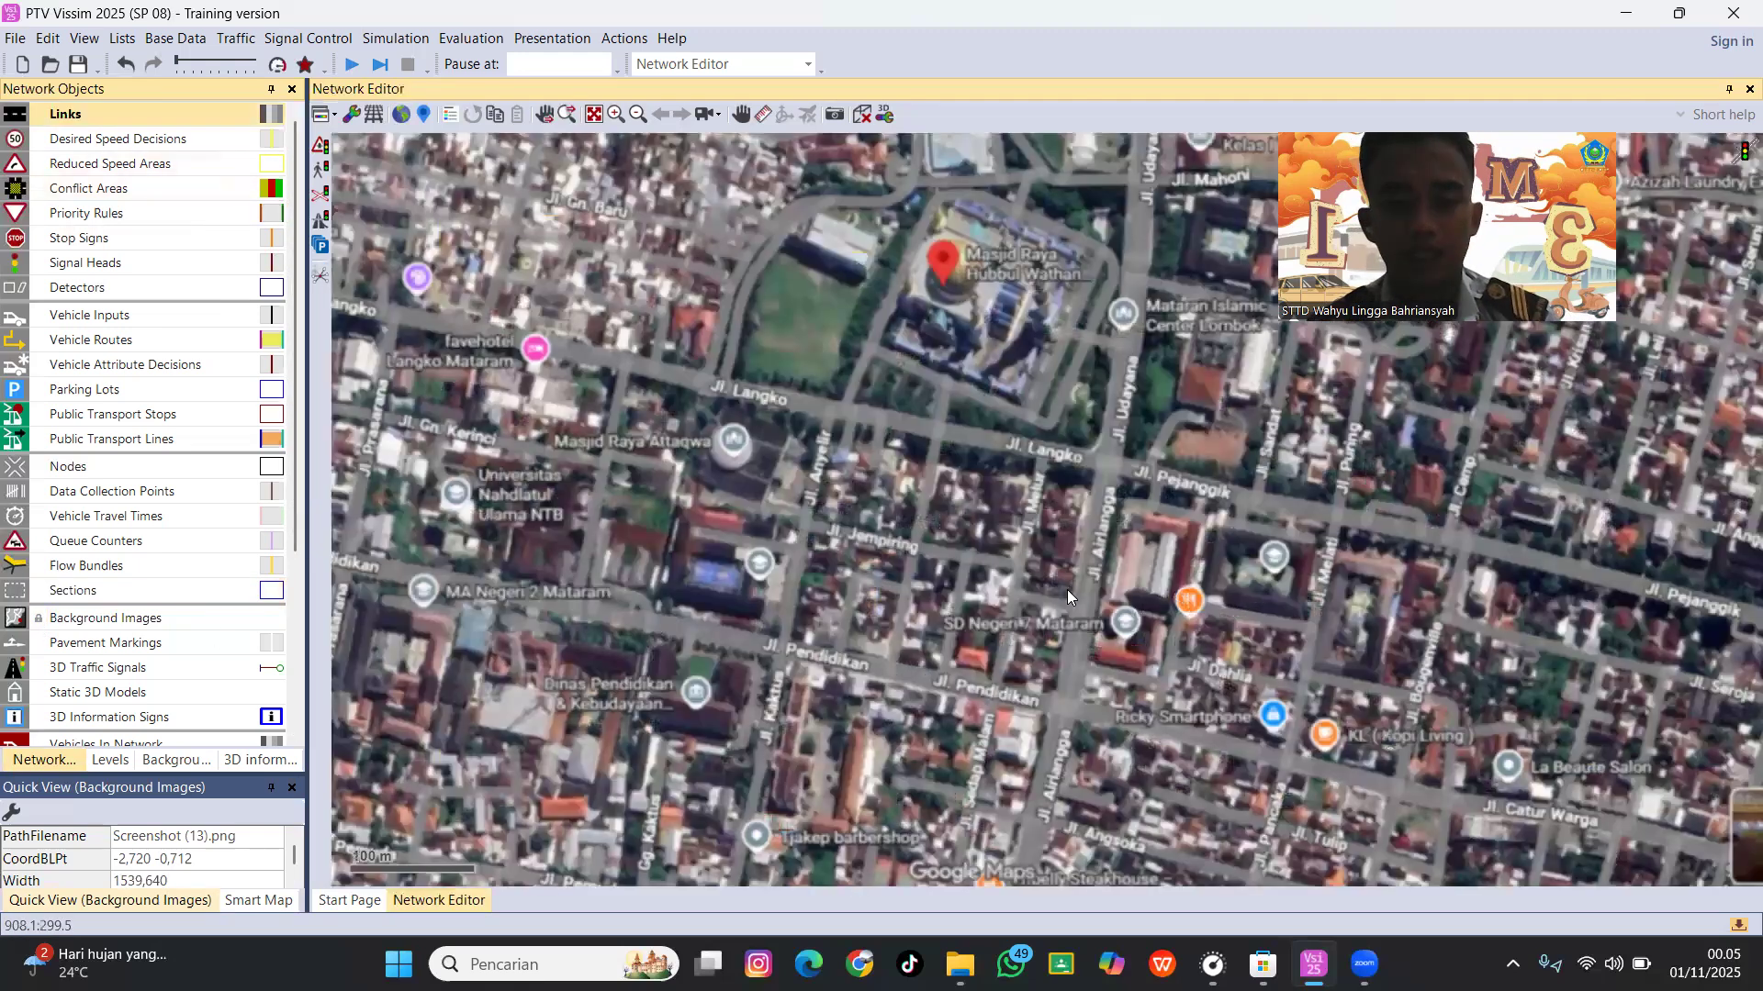
scroll(1034, 682, up, 2)
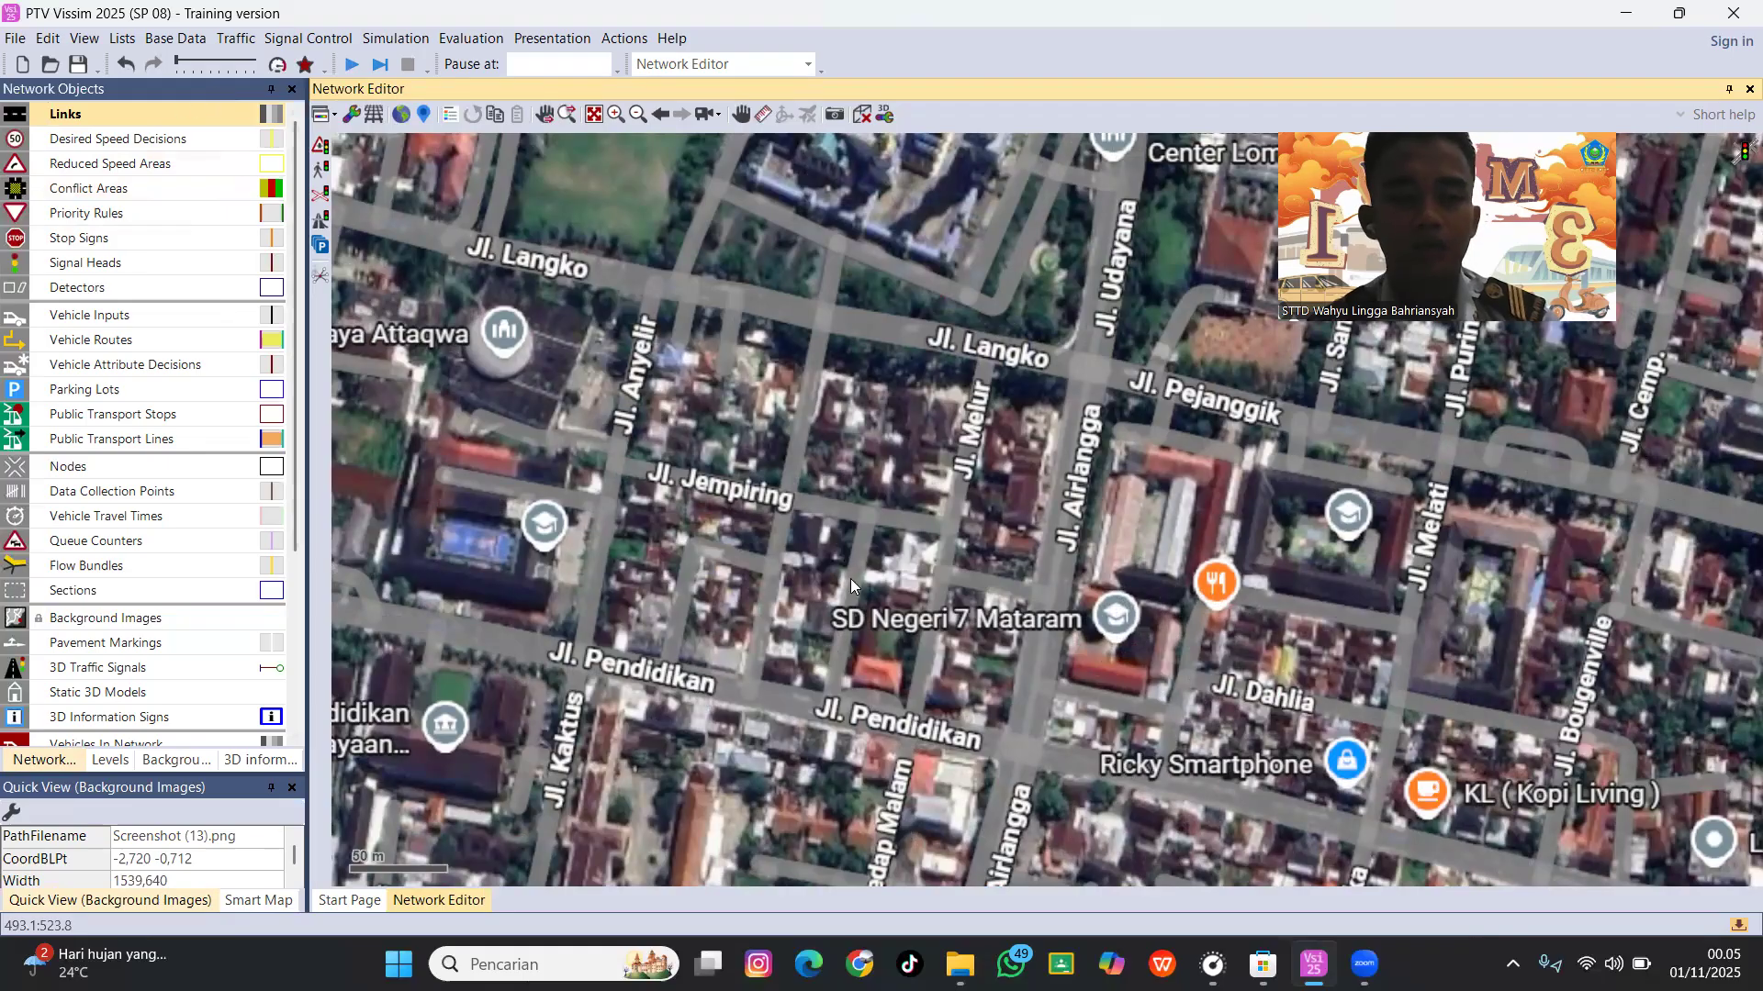
drag(1017, 716, 1059, 378)
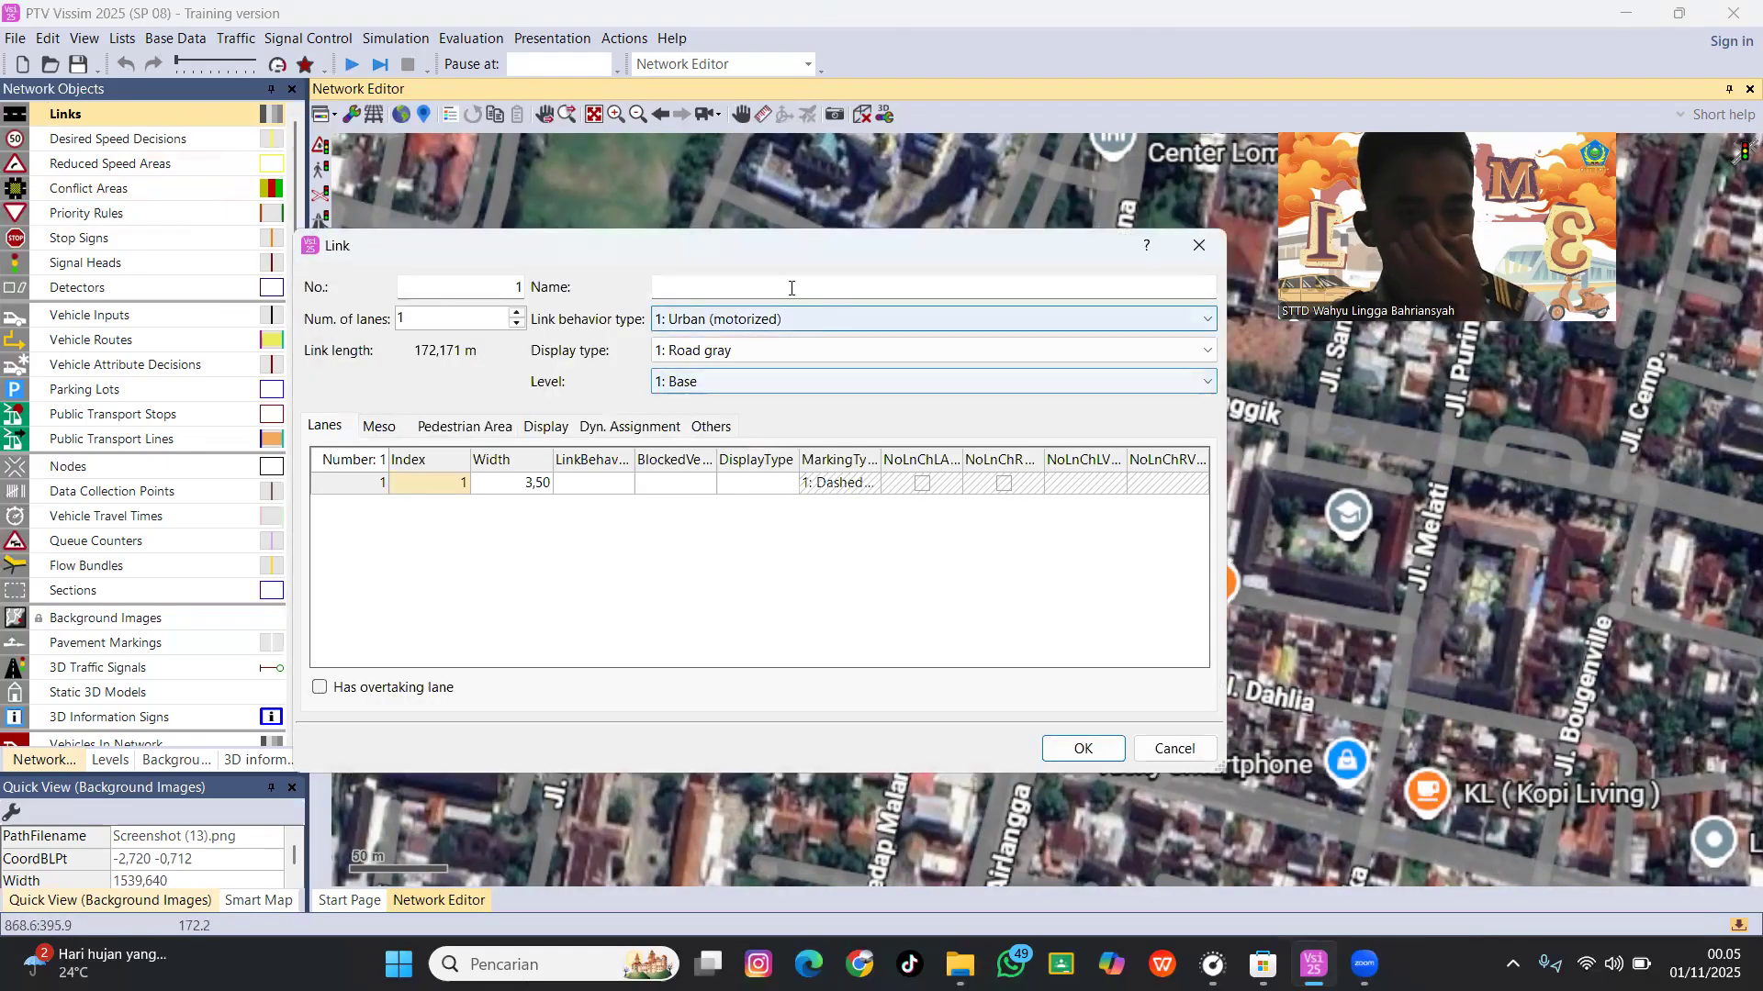
Name the new link "Jl Airlangga" and give it 2 lanes.
click(737, 289)
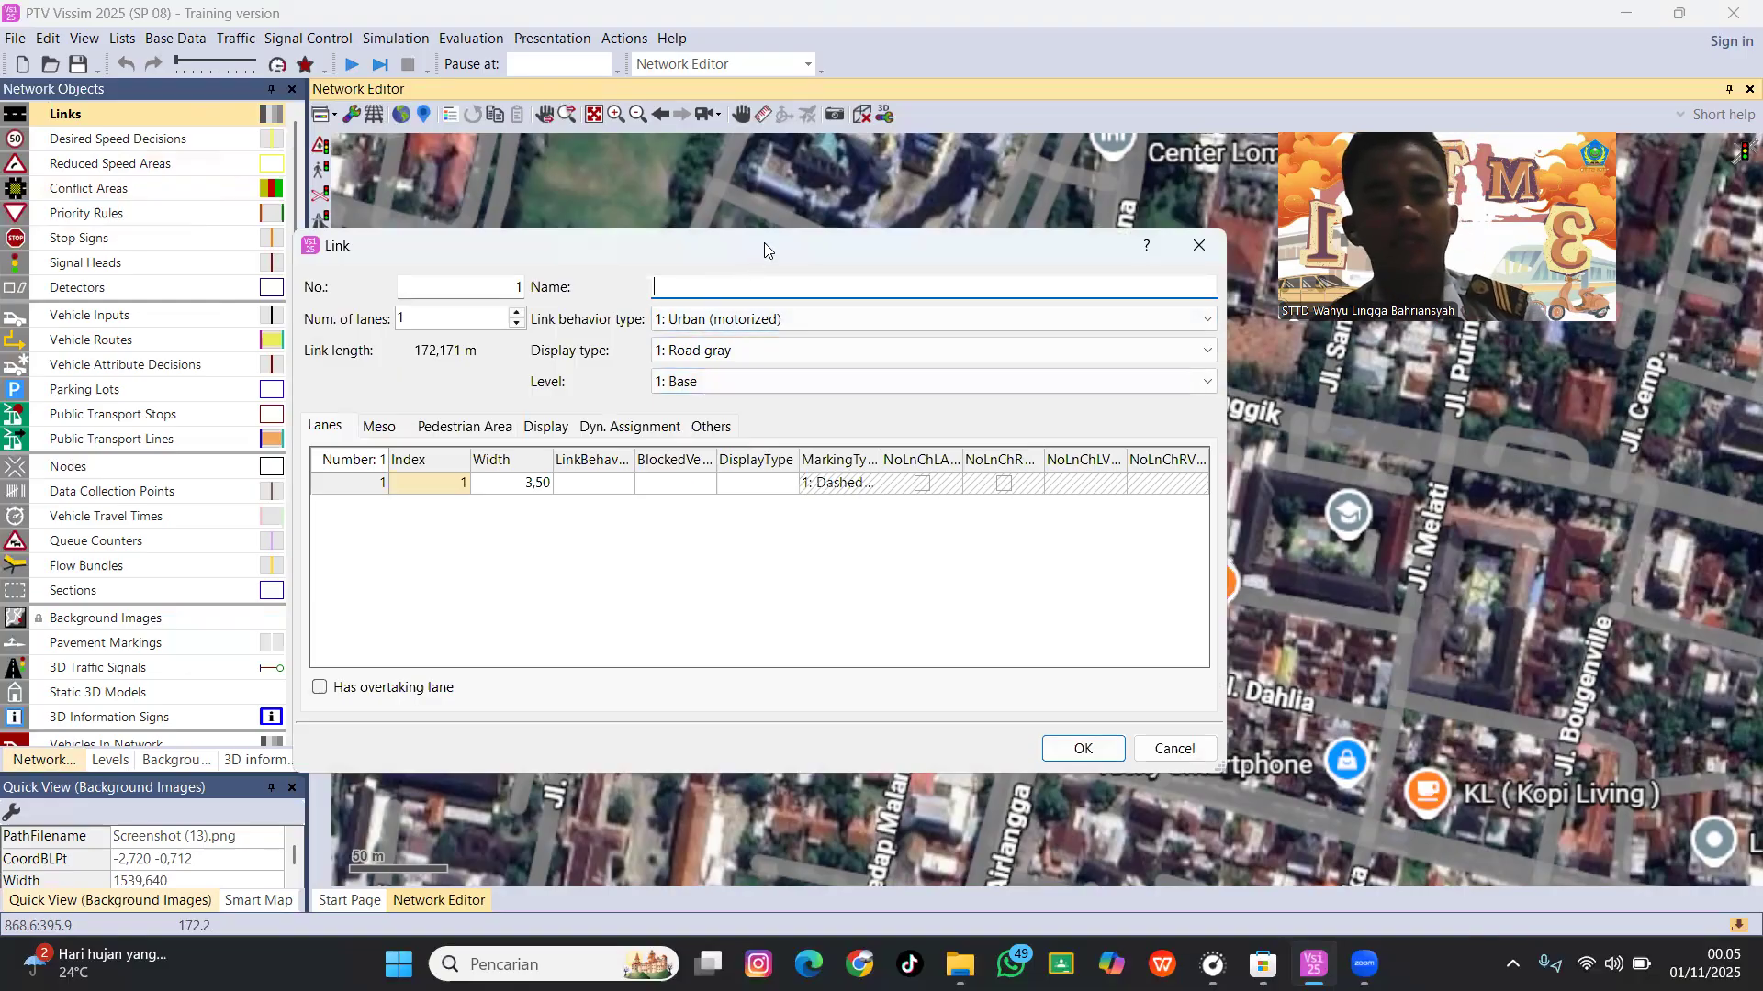
drag(766, 251, 817, 239)
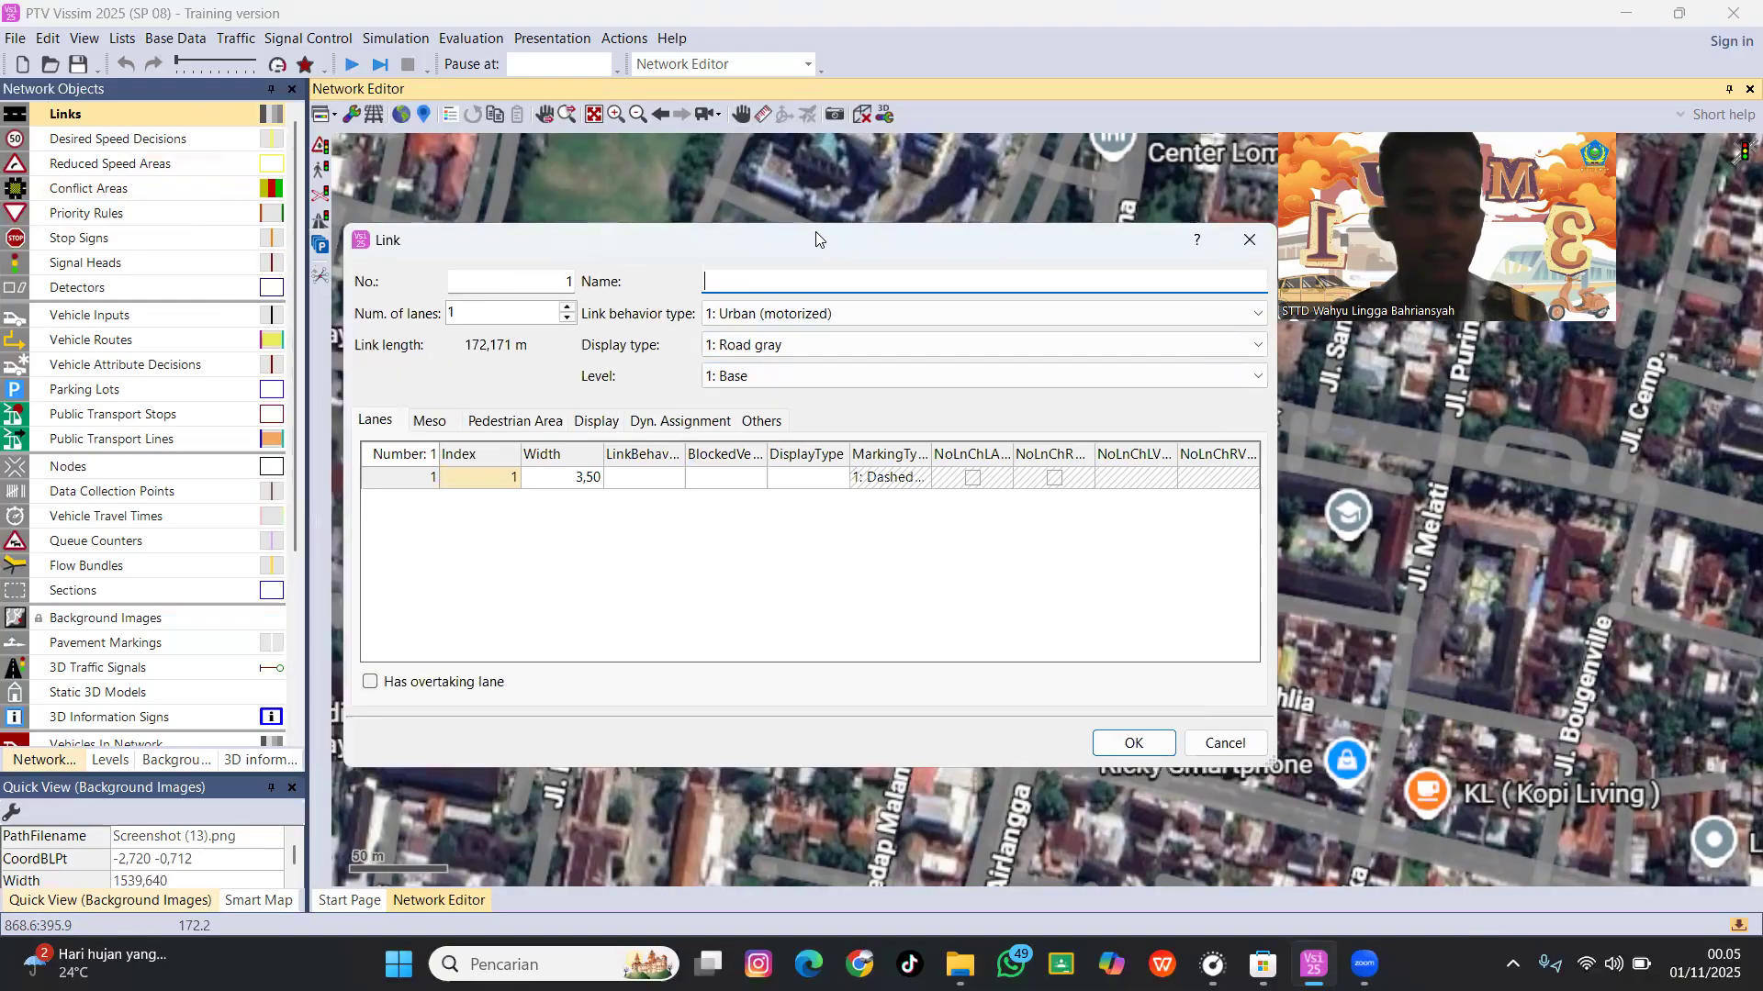
text(Jl A)
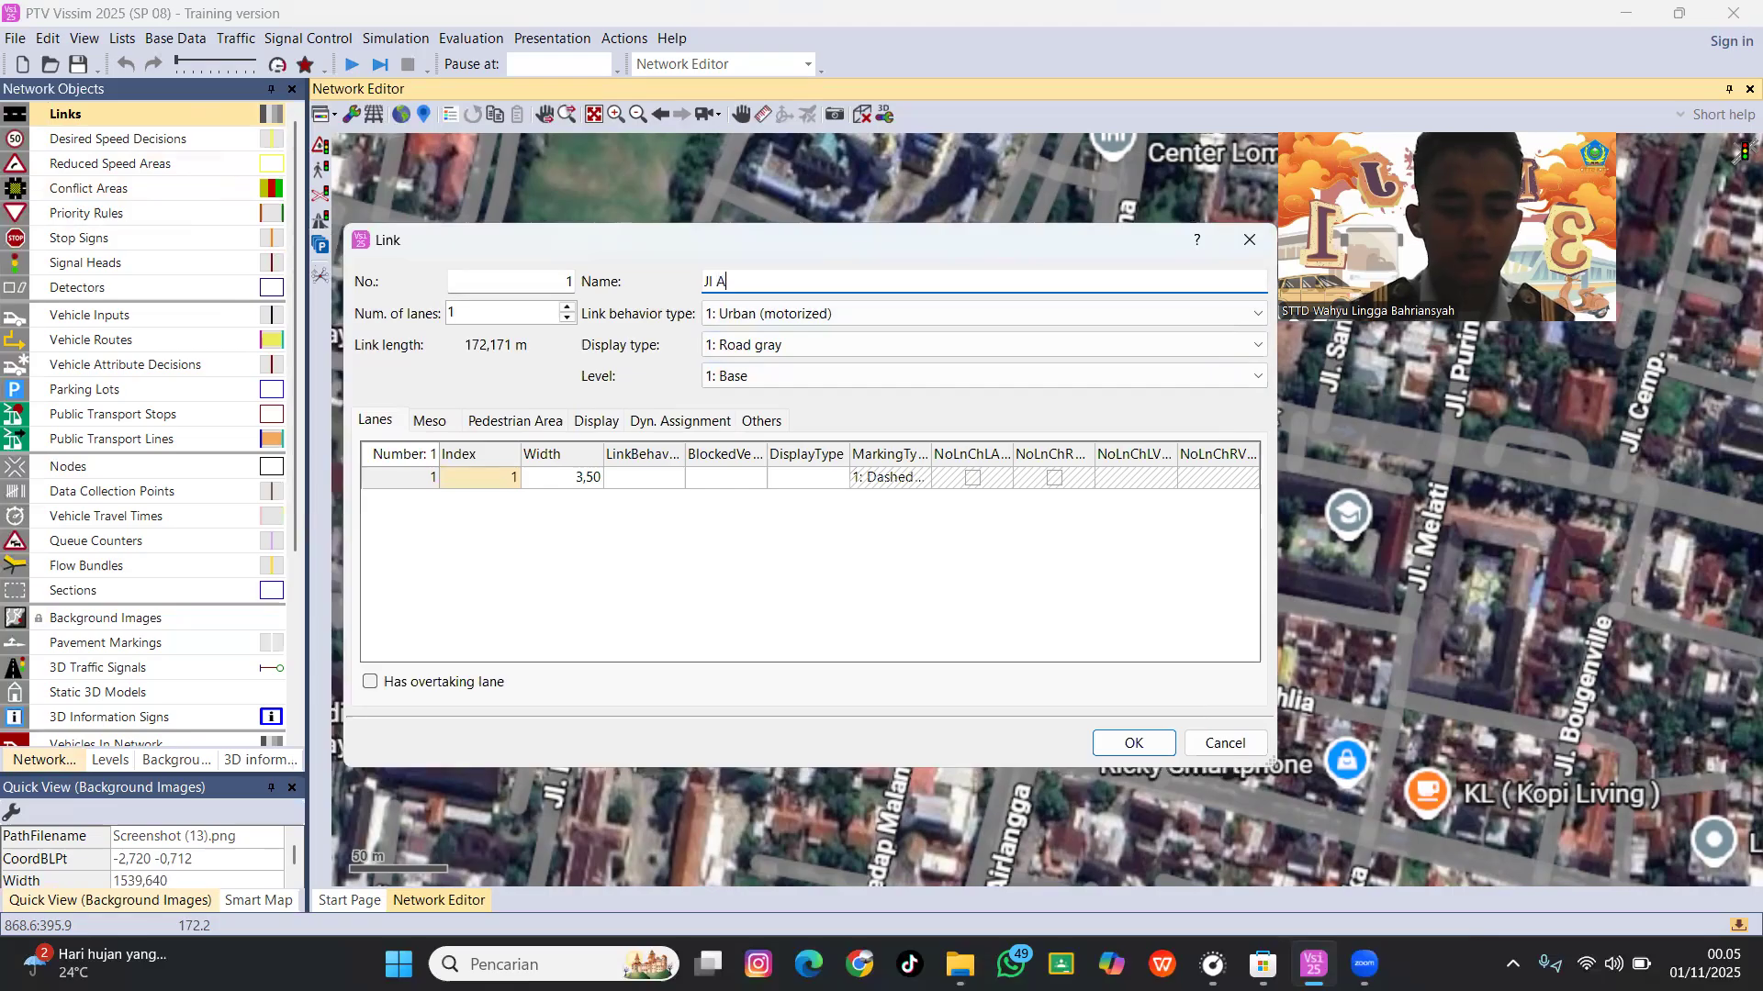
text(irlangga)
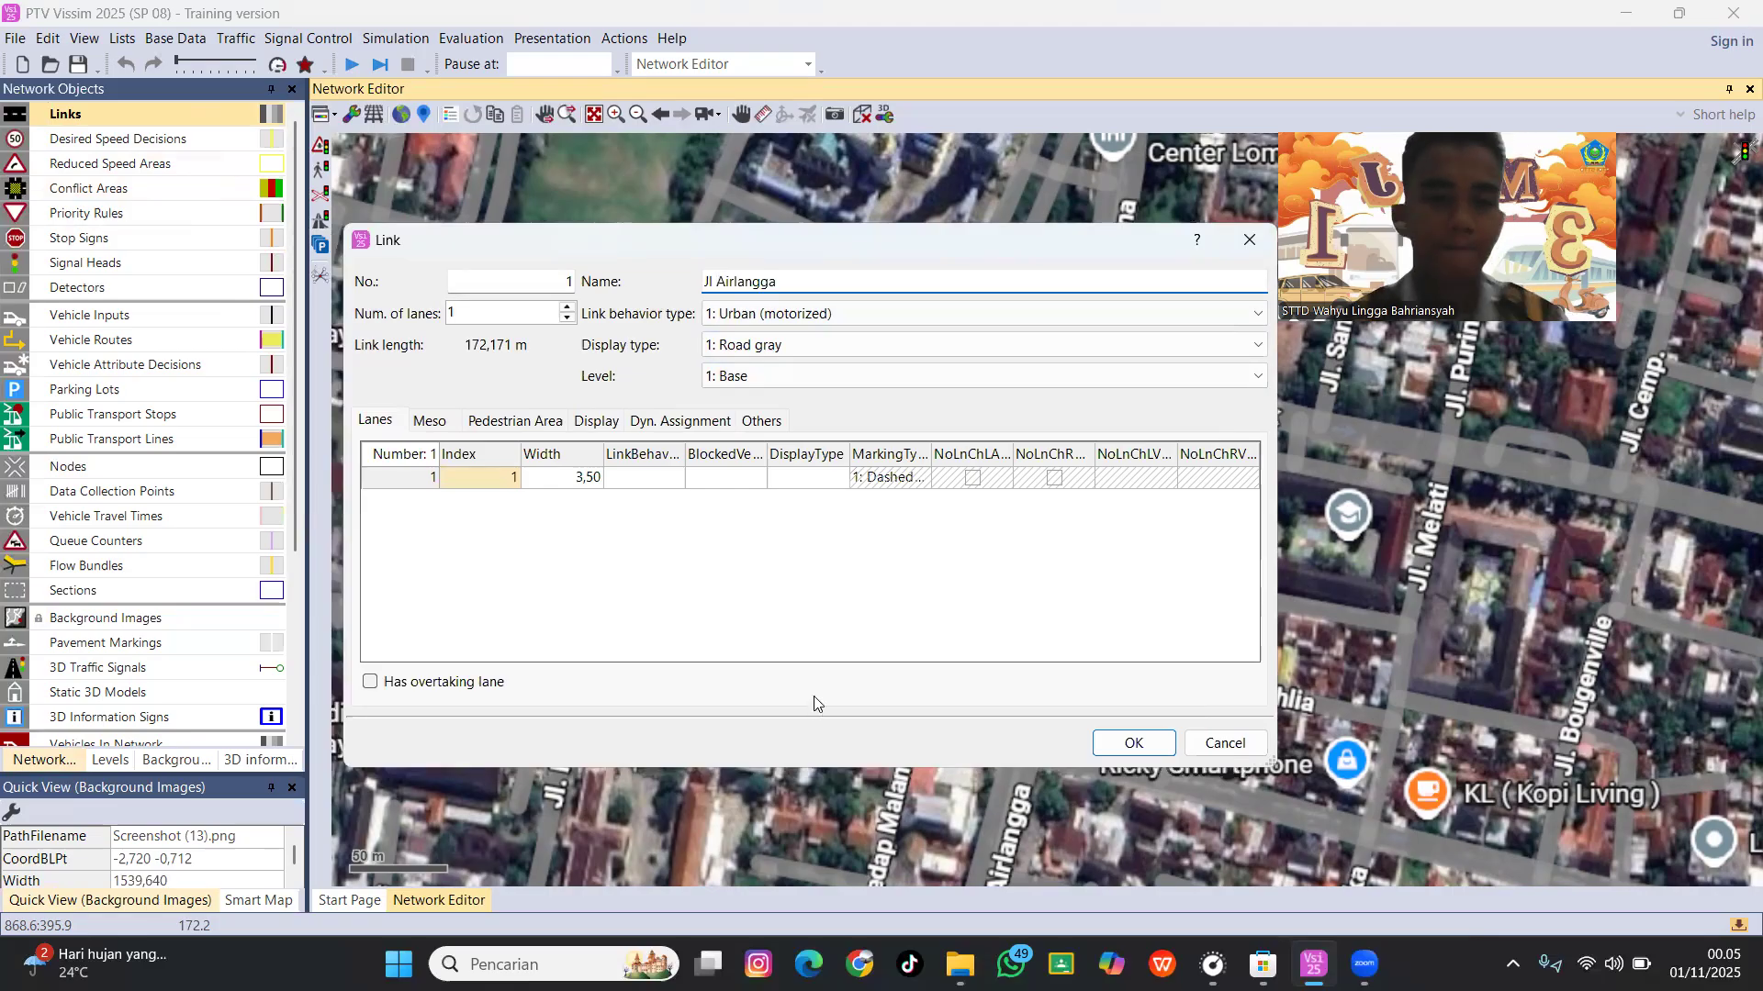
click(568, 309)
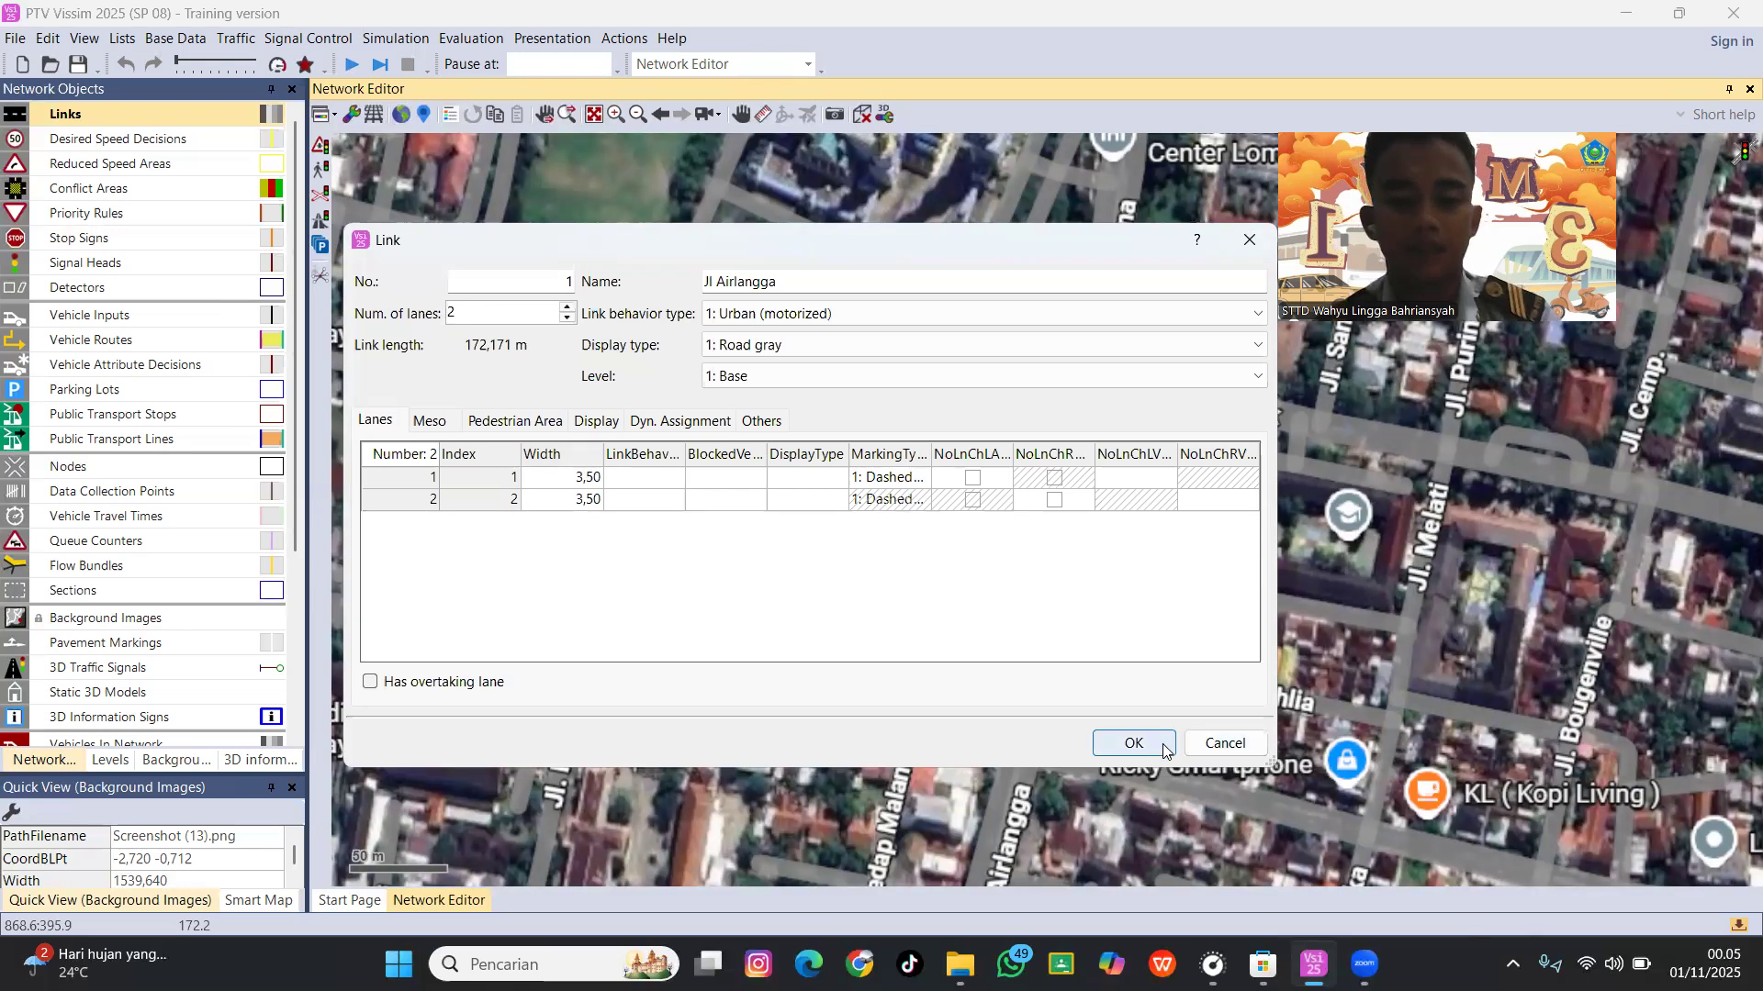
click(1135, 744)
Add an intermediate point on the northern part of the Jl Airlangga link and shift it about 2.4 m west and 1 m south.
scroll(1142, 546, up, 2)
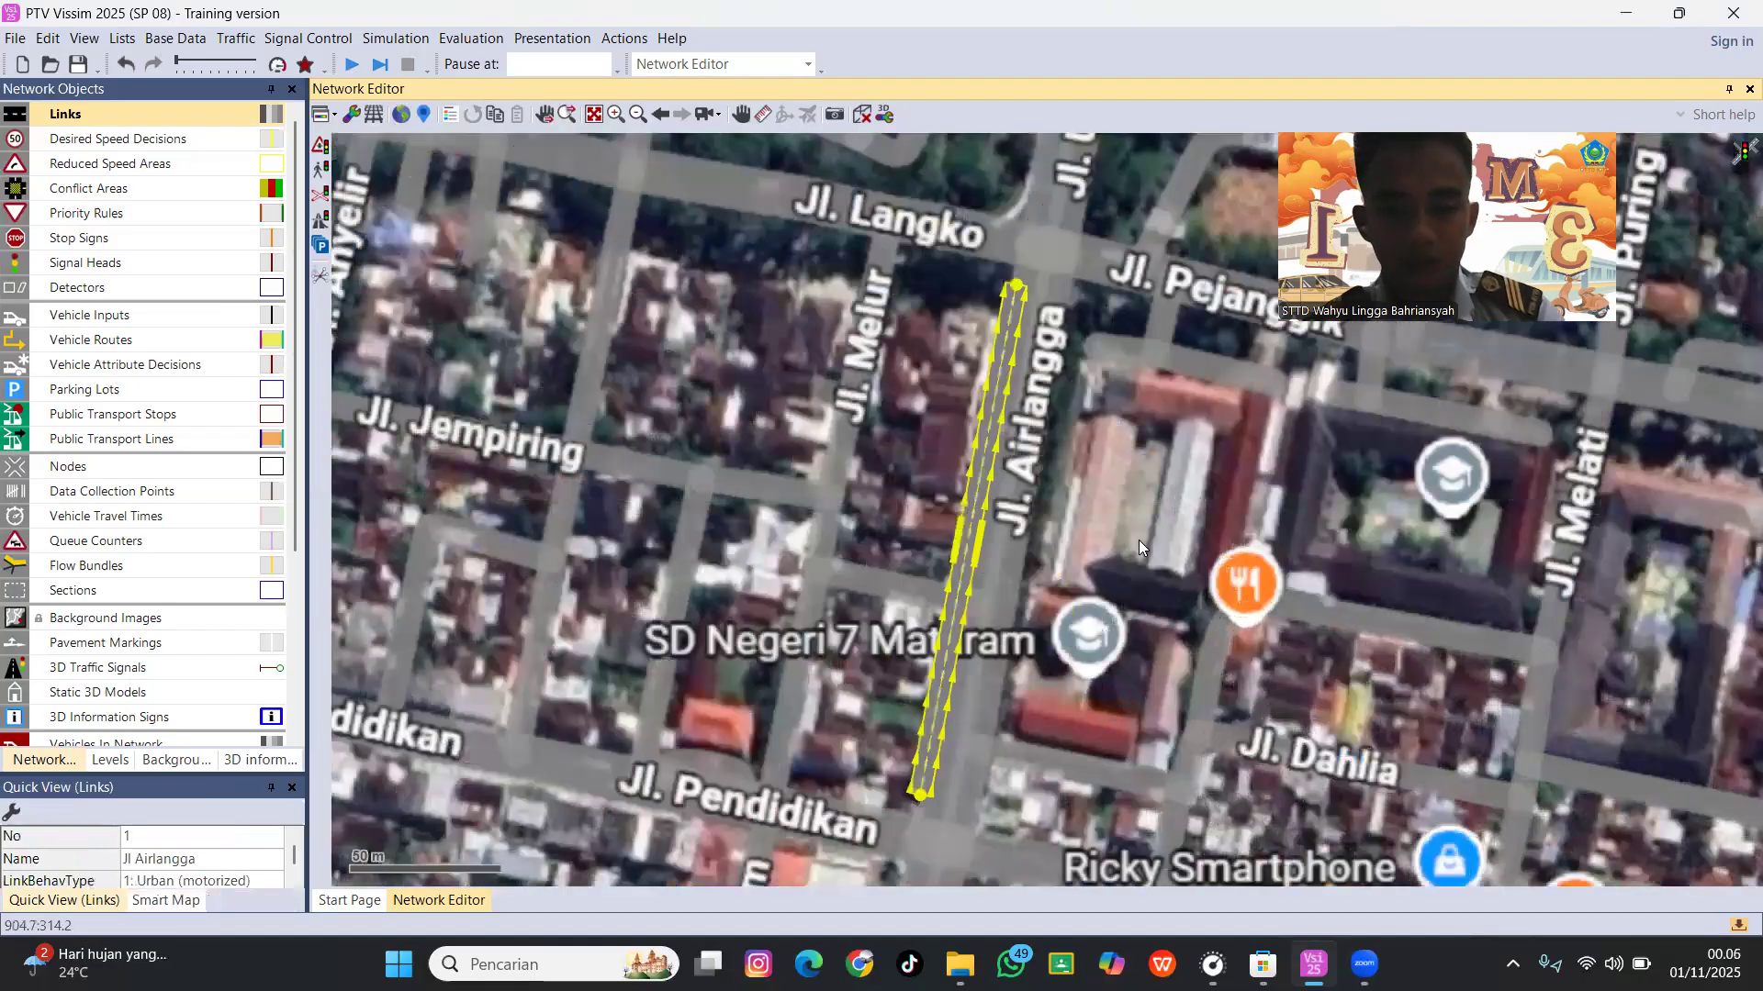
scroll(914, 567, up, 1)
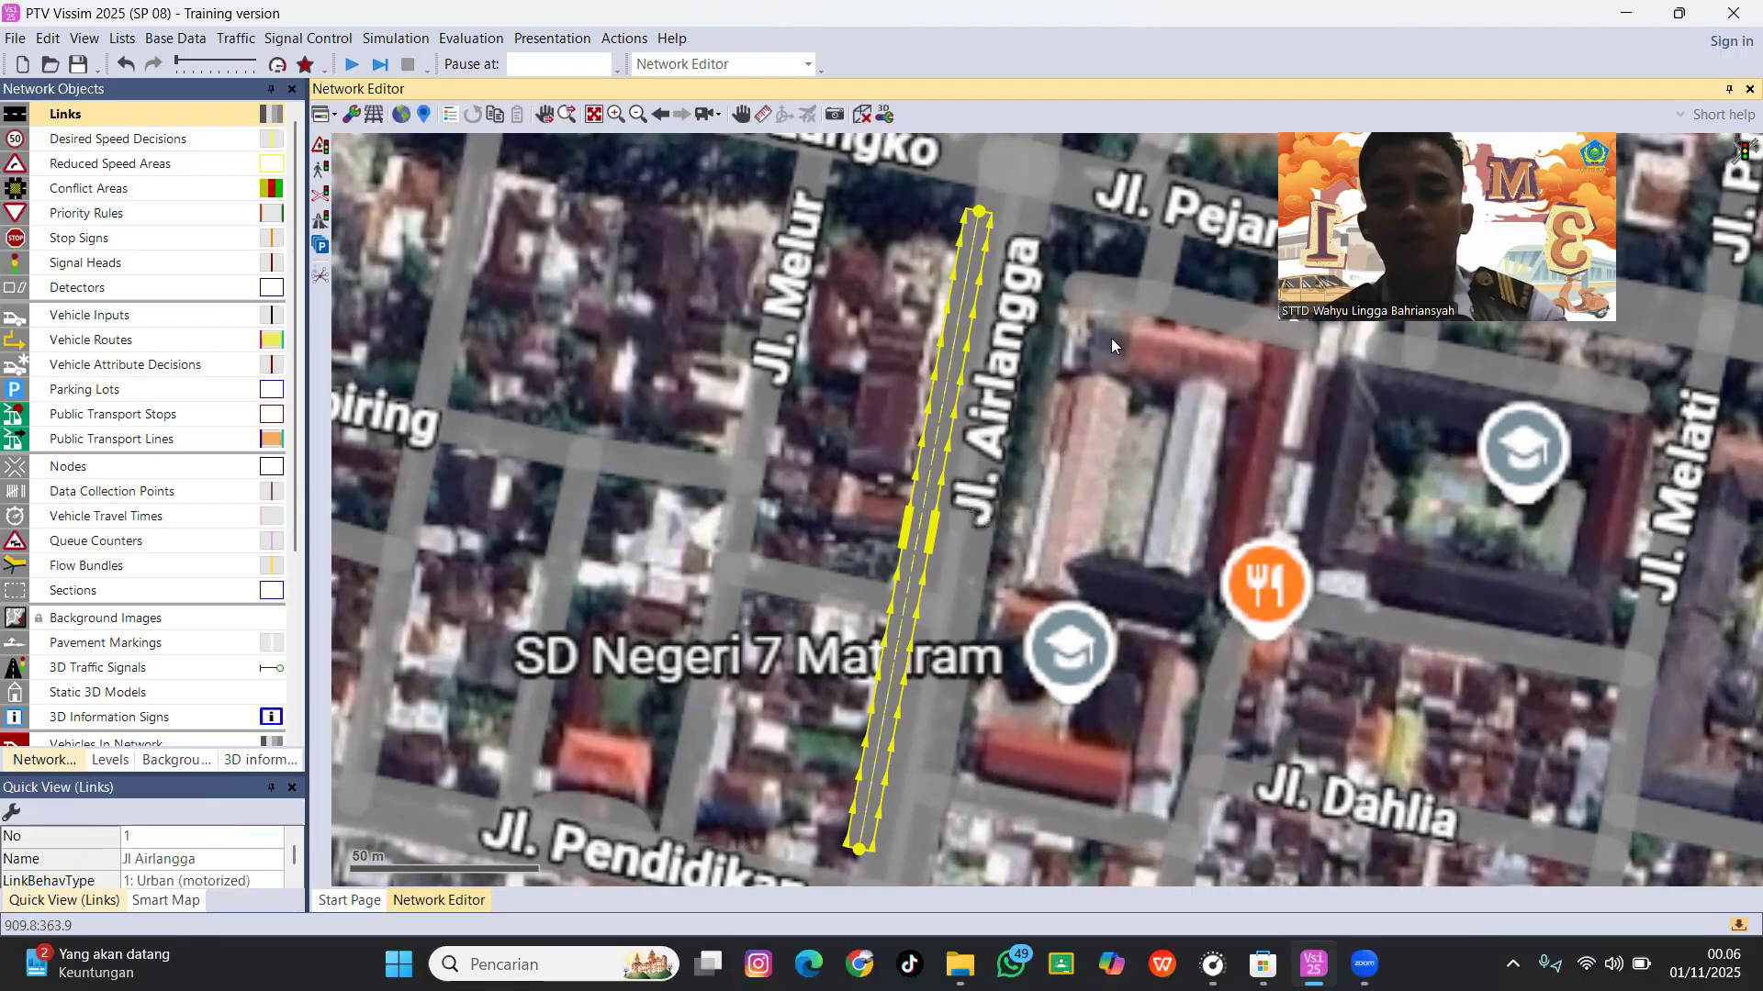
right_click(948, 358)
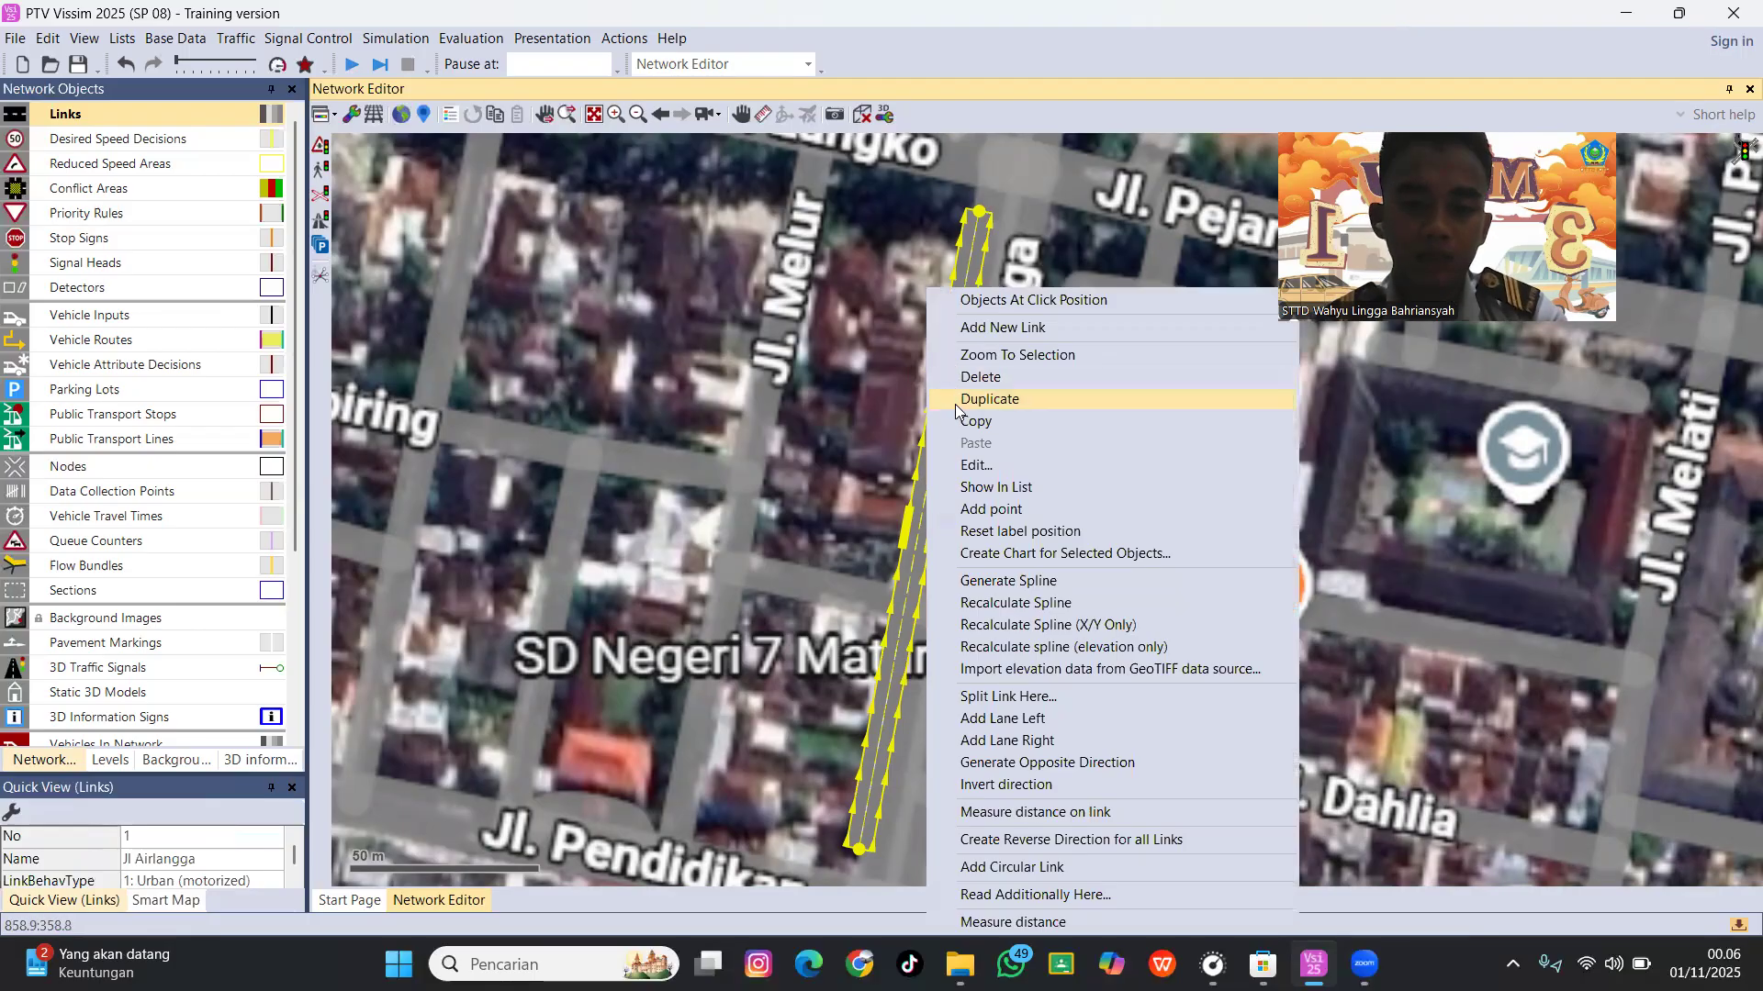
click(994, 511)
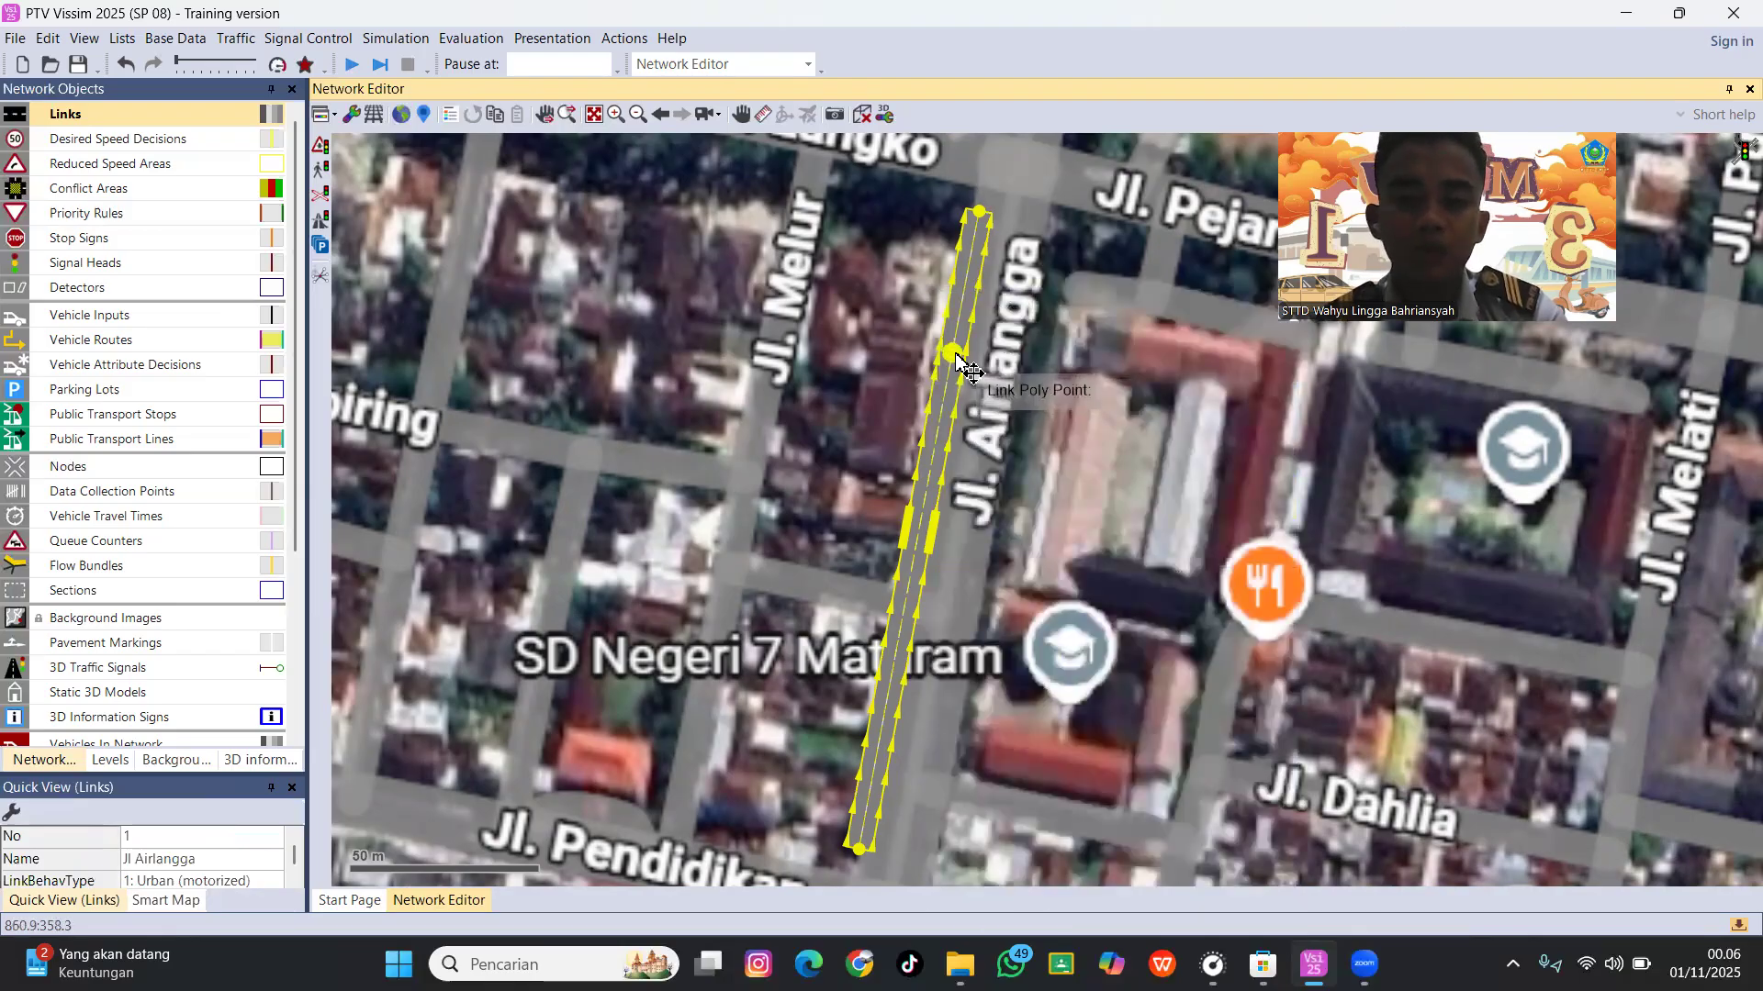
mouse_move(958, 360)
mouse_down()
mouse_move(992, 367)
mouse_move(925, 362)
mouse_move(944, 357)
mouse_up()
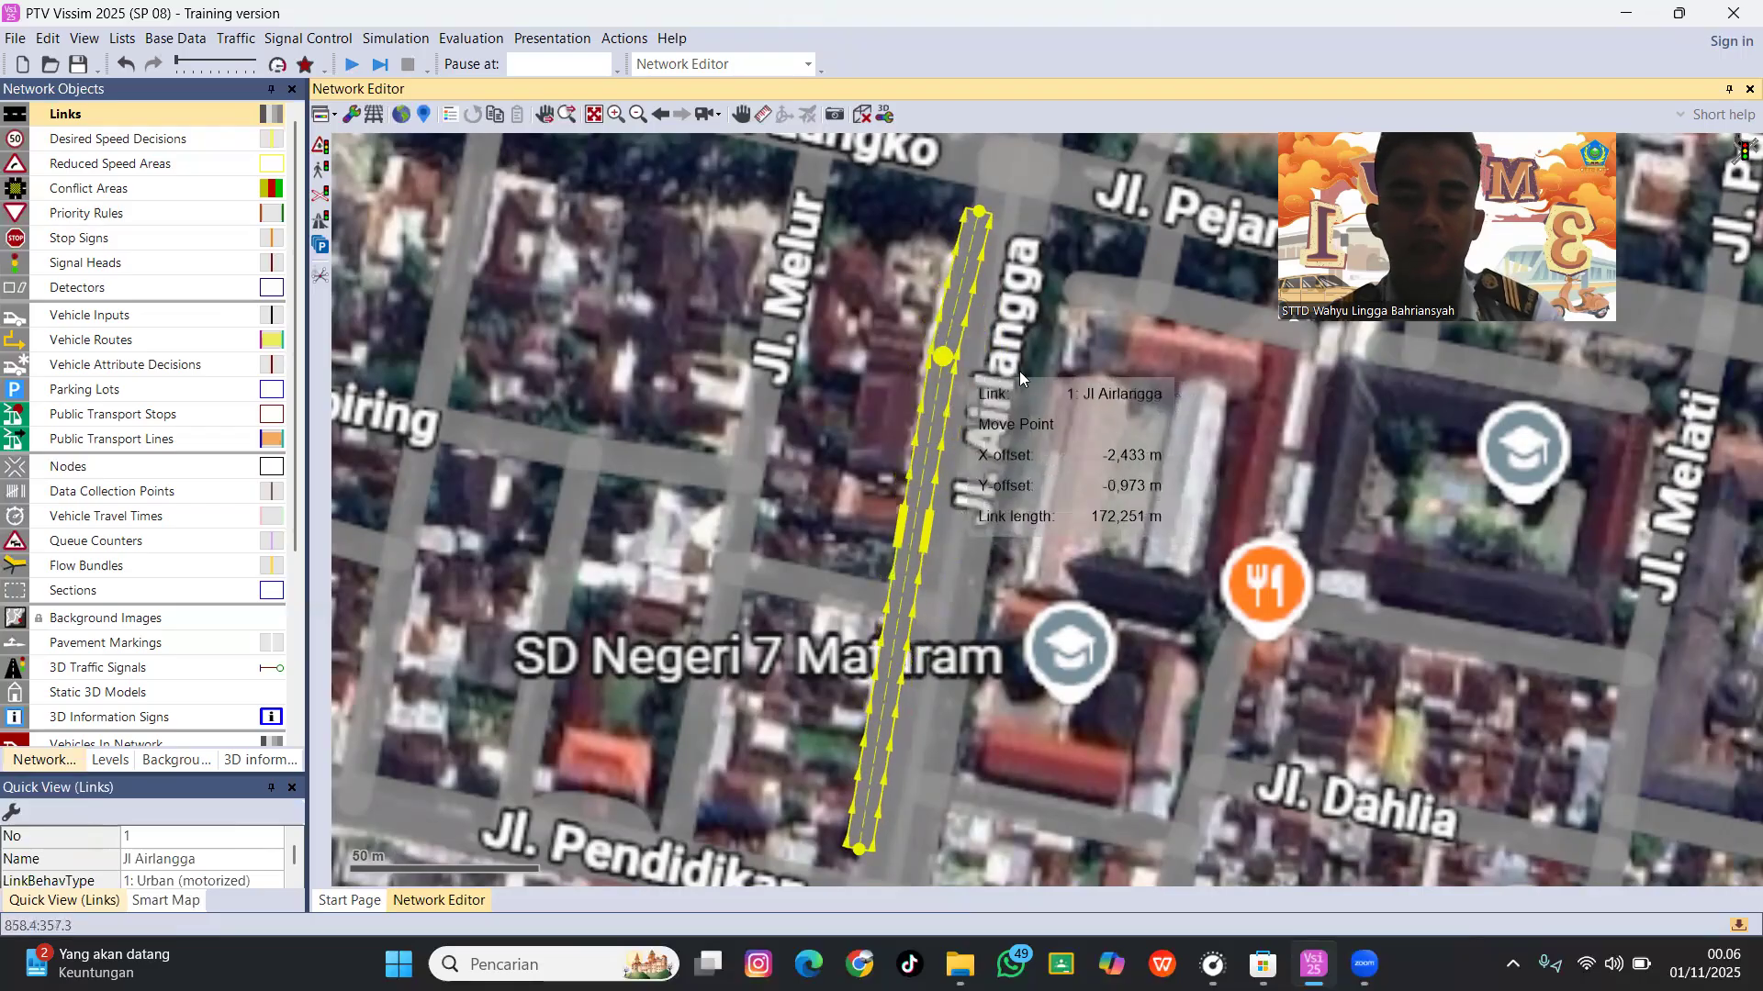
Undo the last point move and shift the whole Jl Airlangga link slightly north-east along the road.
key(ctrl+z)
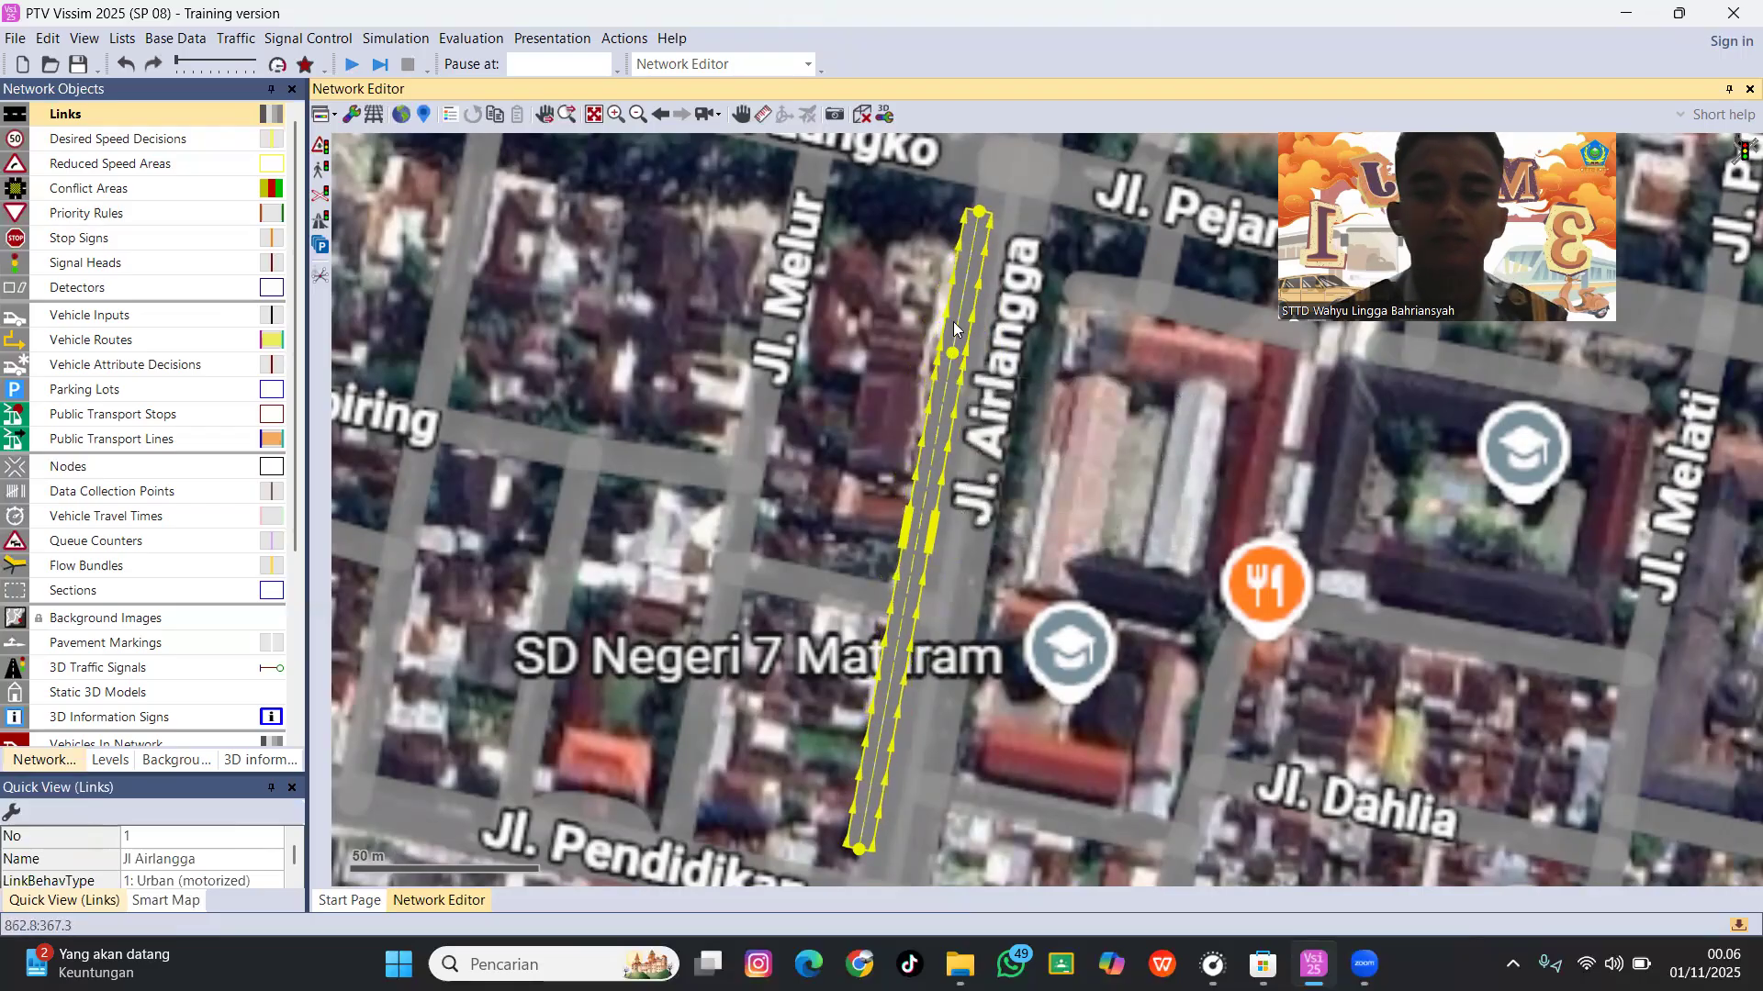
drag(953, 324, 986, 304)
click(1078, 334)
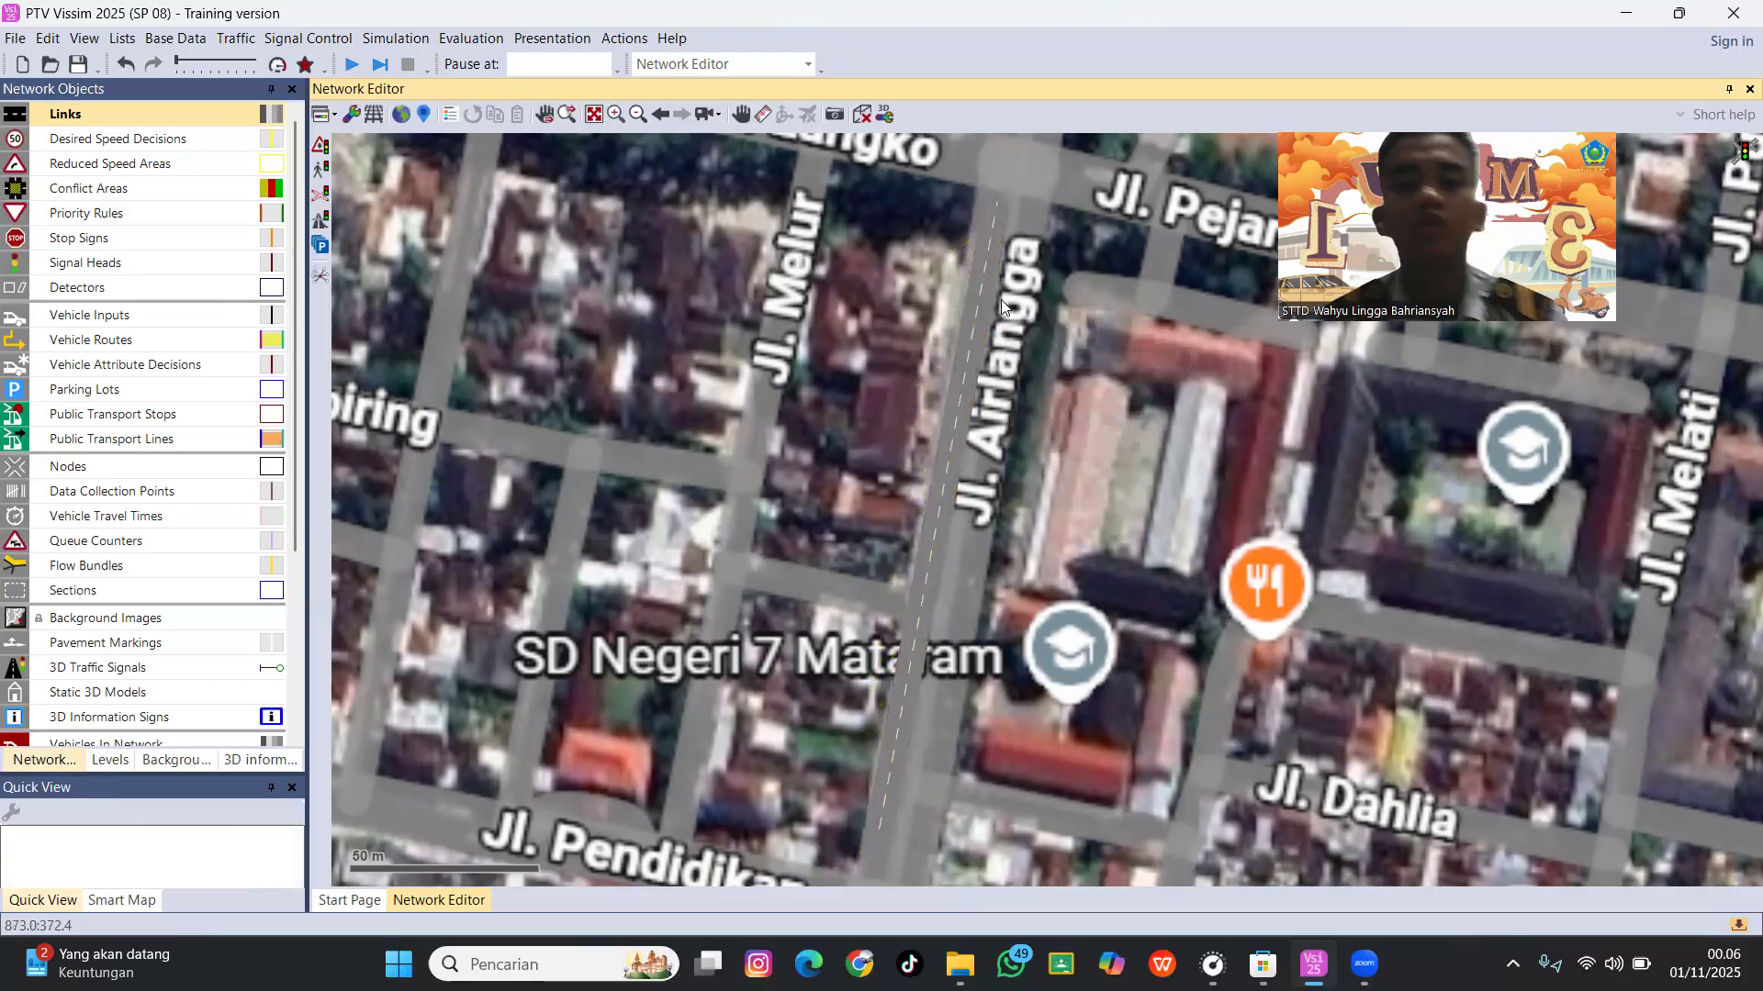
Generate an opposite direction with 2 lanes for the Jl Airlangga link.
click(991, 254)
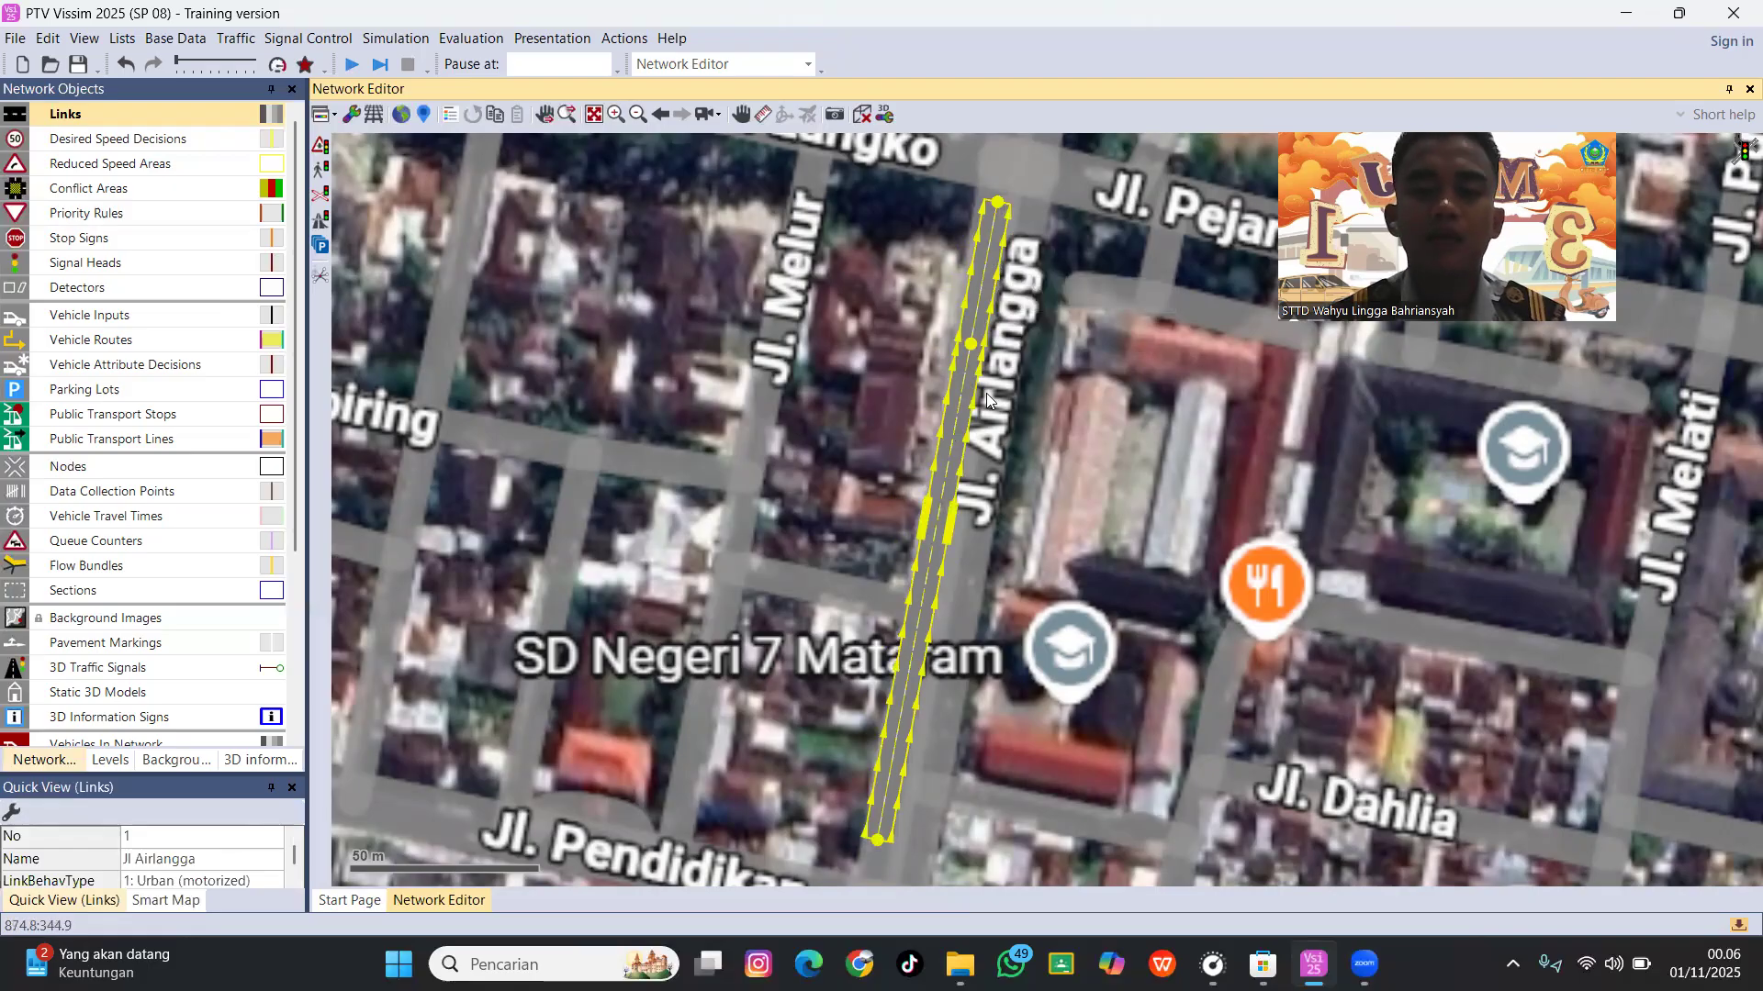
right_click(983, 306)
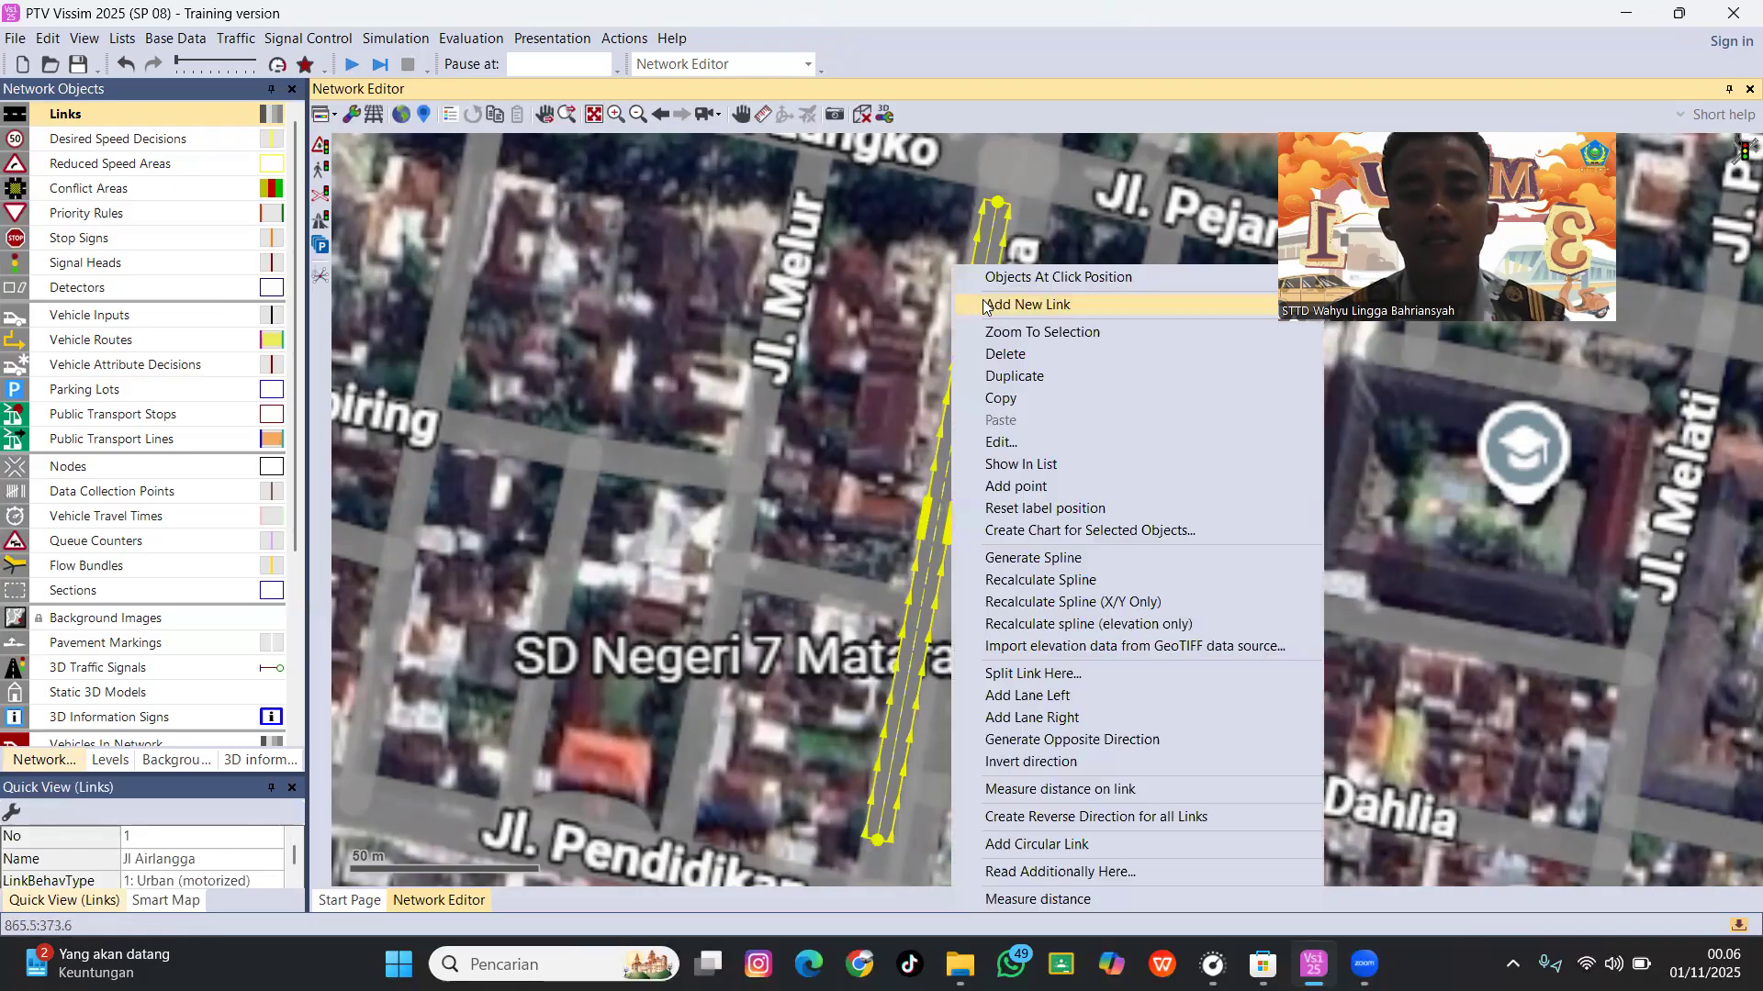
click(1074, 740)
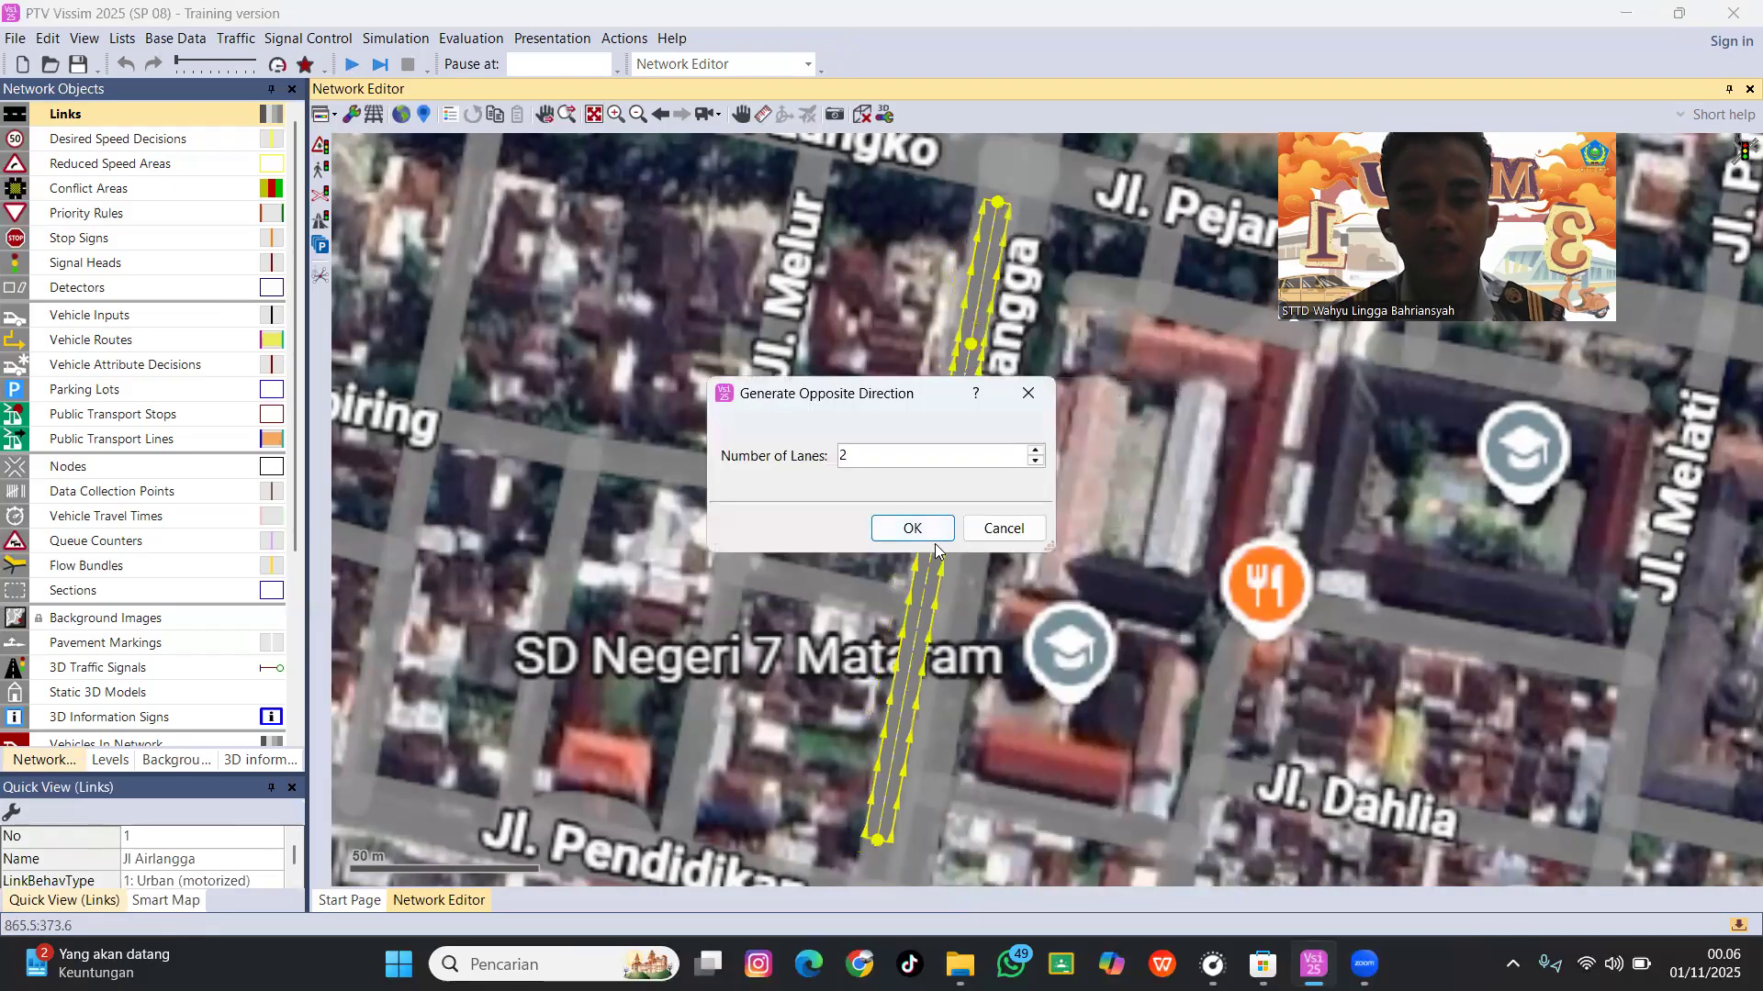
click(917, 530)
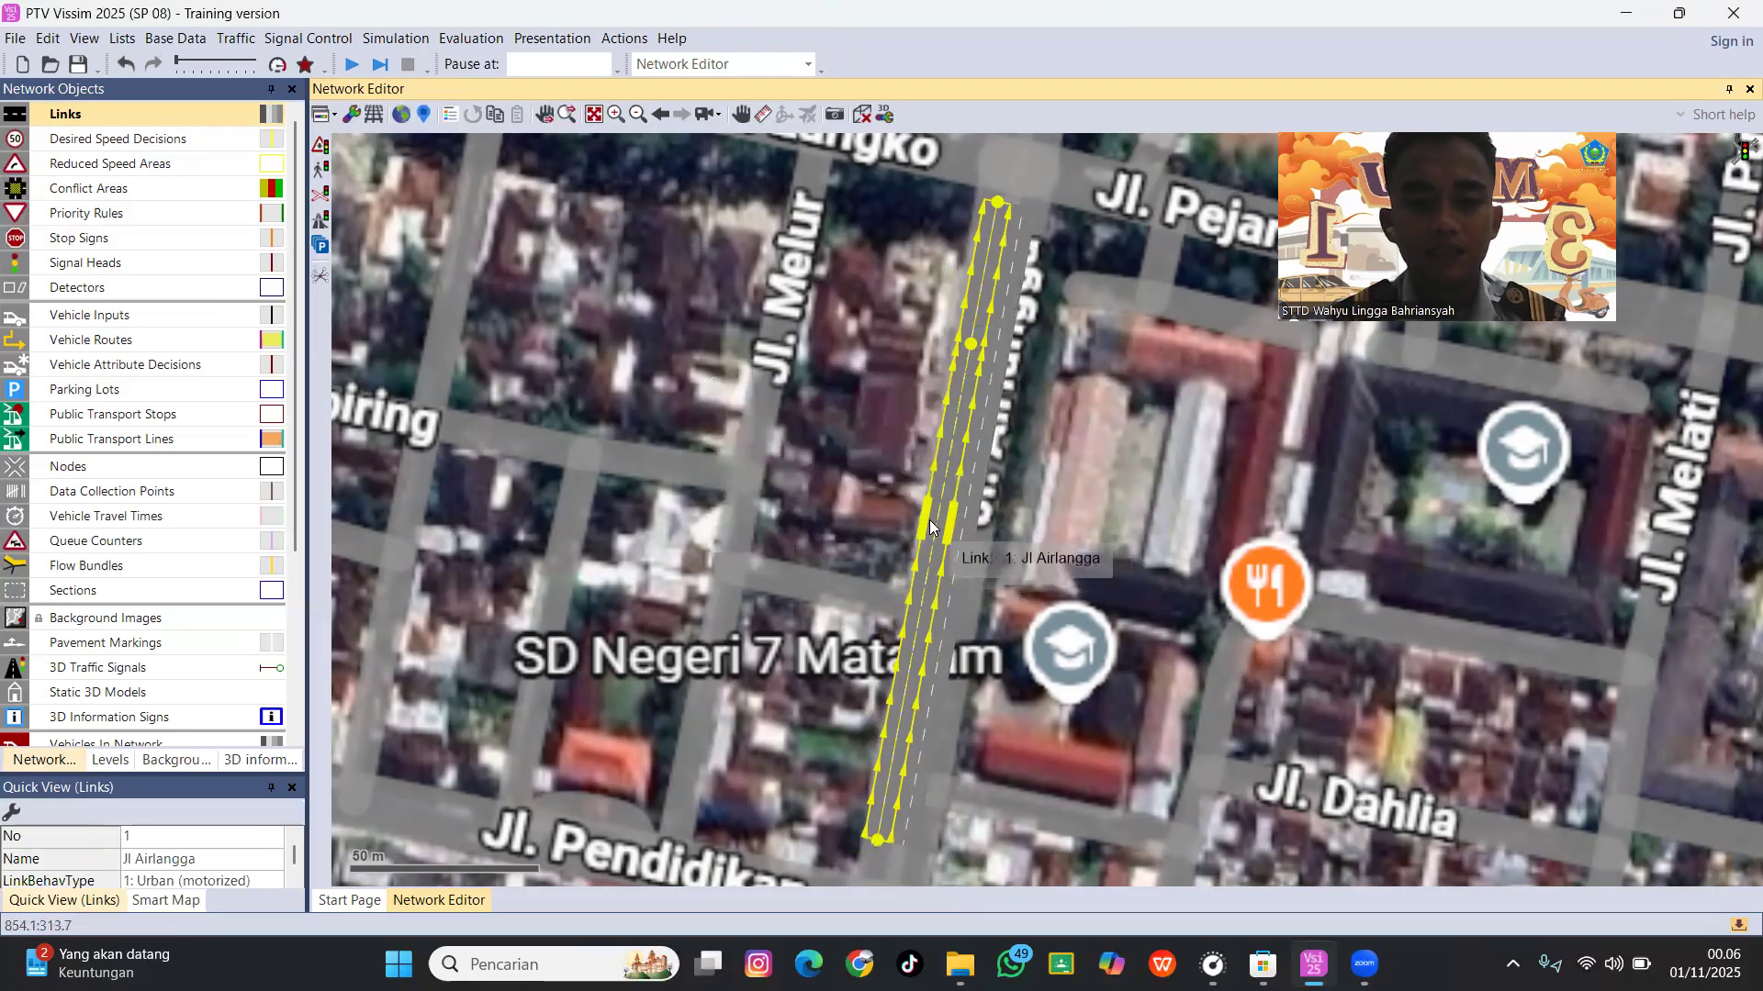
scroll(929, 526, up, 4)
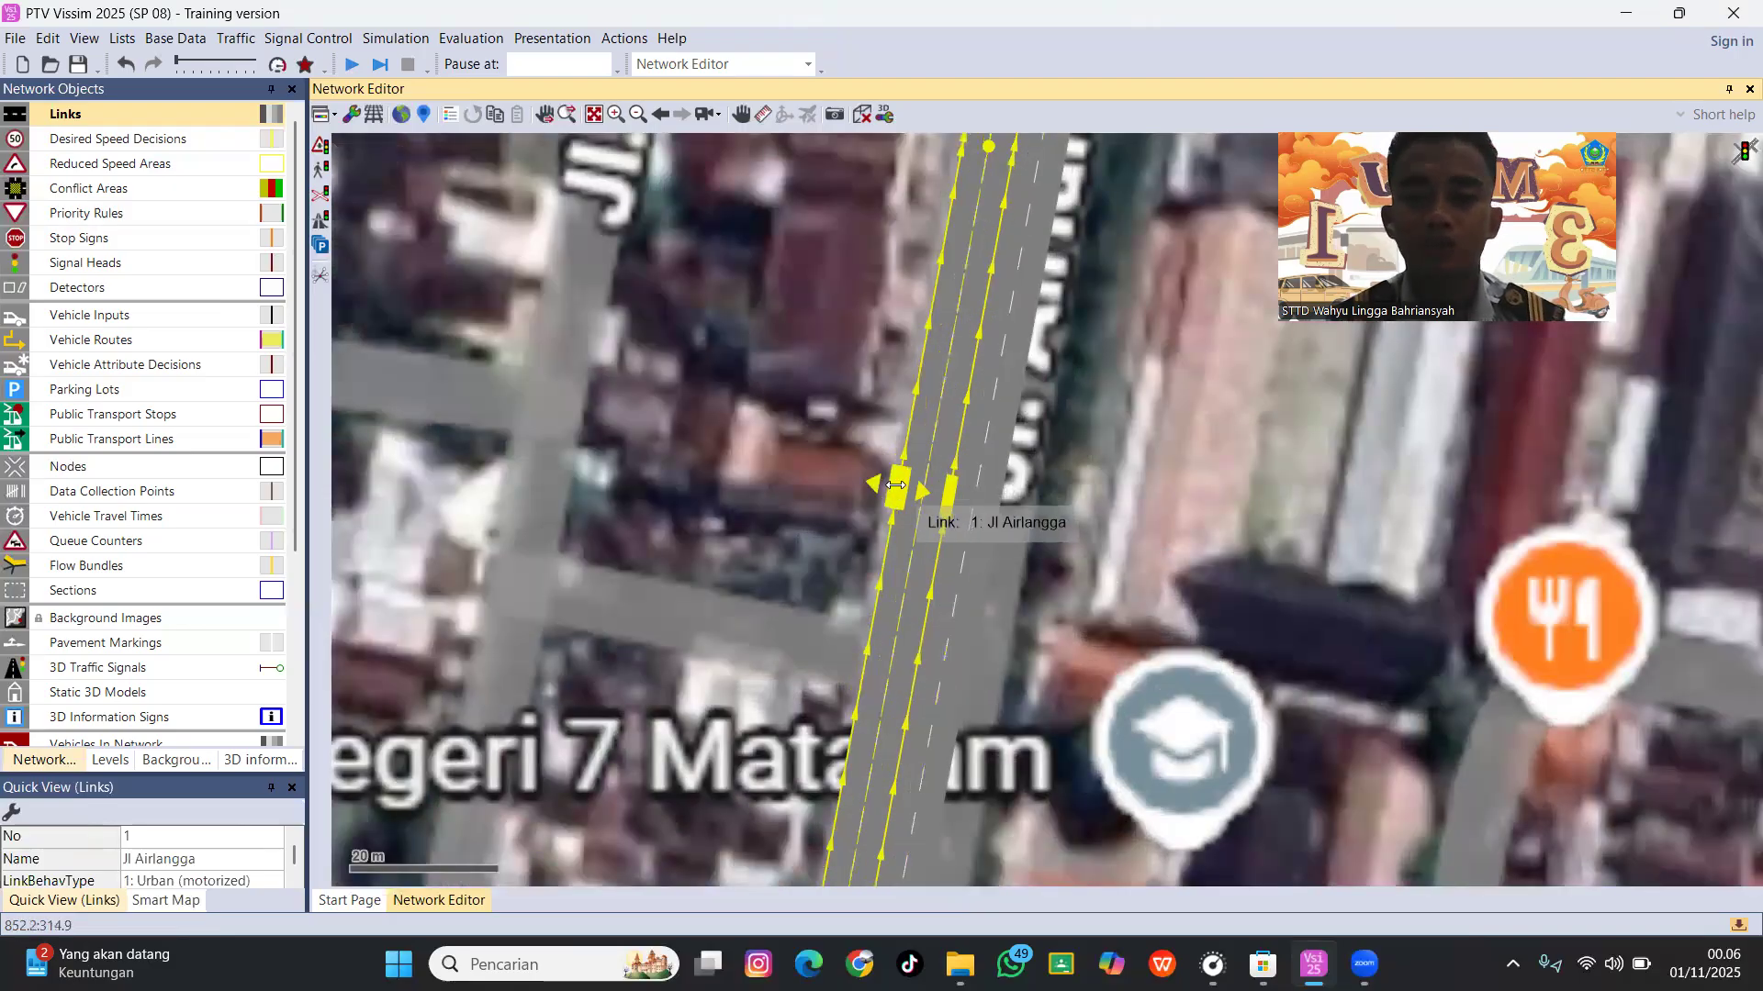
drag(853, 471, 909, 479)
click(1066, 459)
Draw a 2-lane link about 169 m long along Jl. Pejanggik, westward to the main intersection, and name it "Jl Pejanggik".
scroll(1098, 465, down, 5)
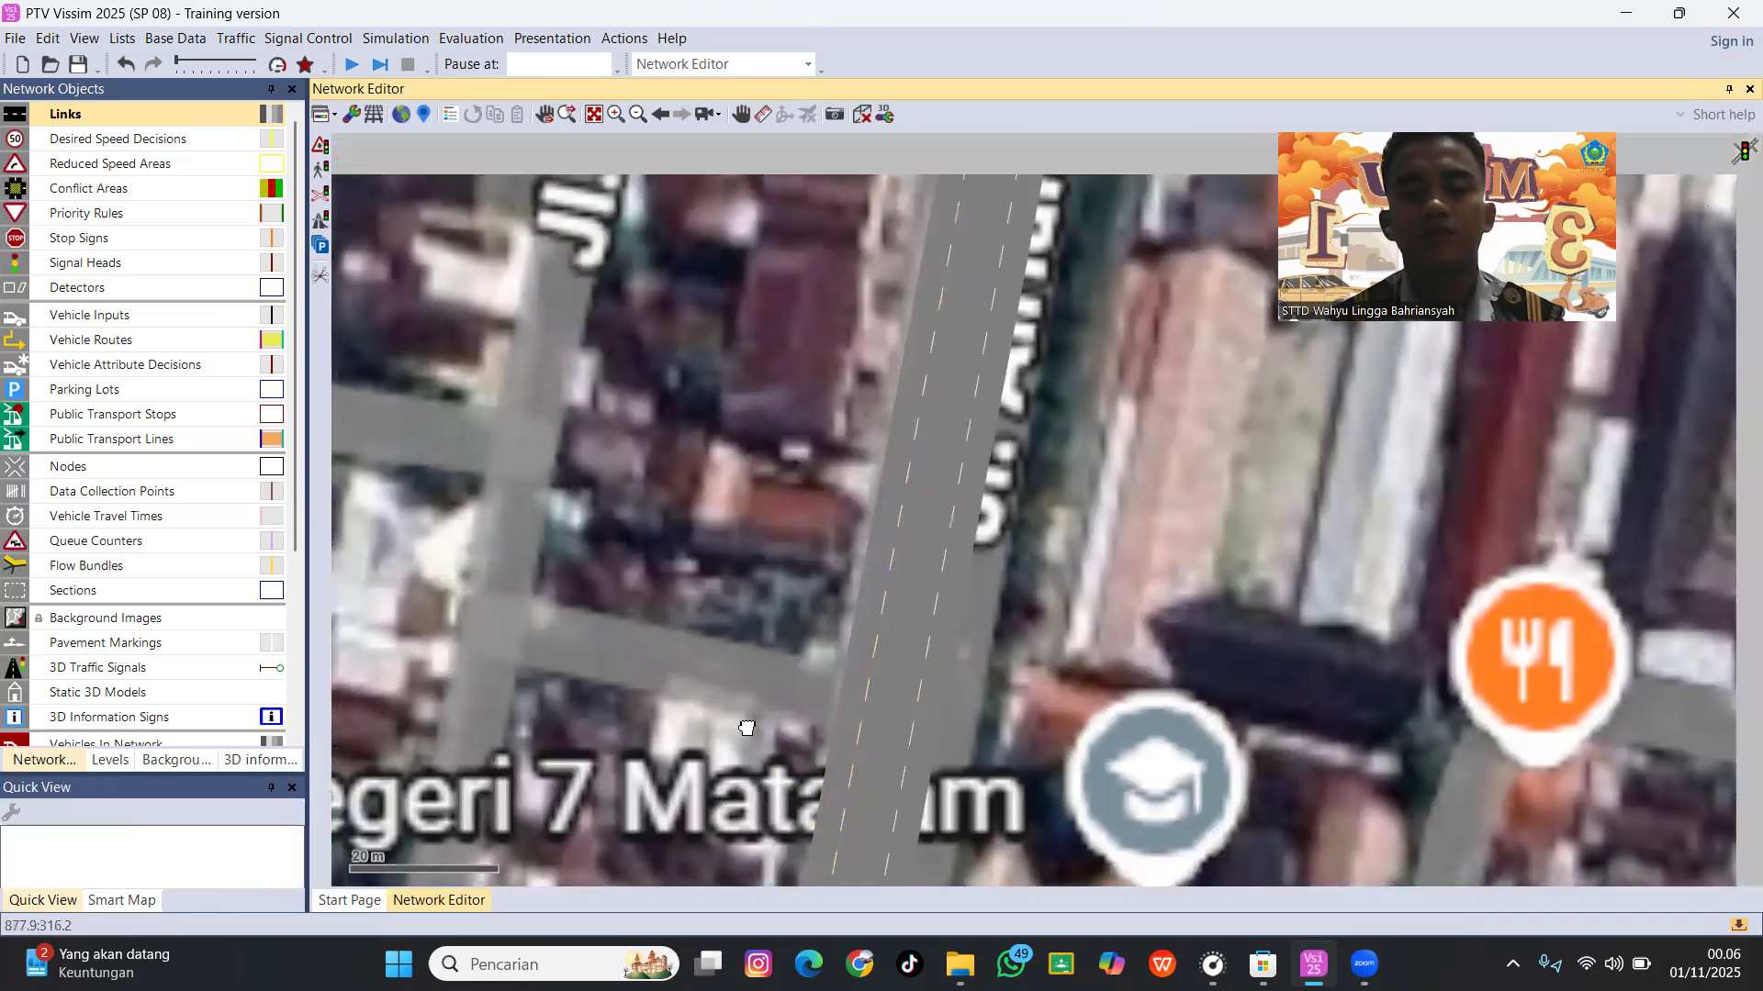
scroll(1557, 530, up, 2)
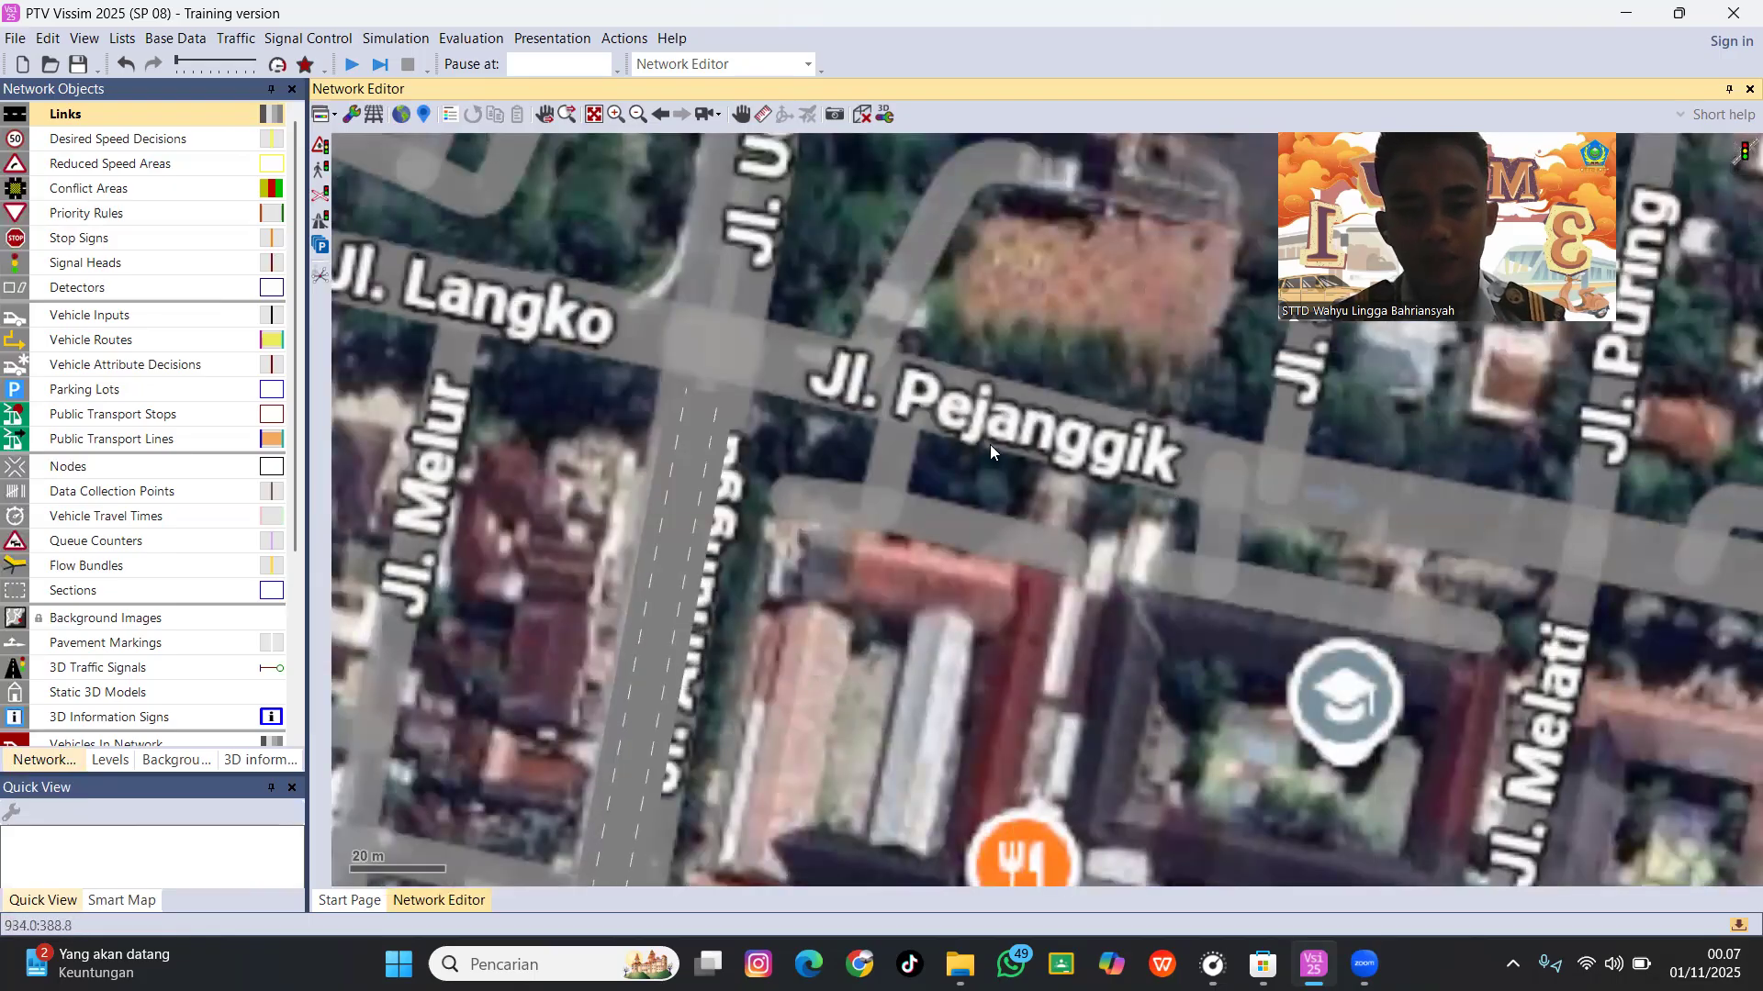
drag(1532, 557, 758, 368)
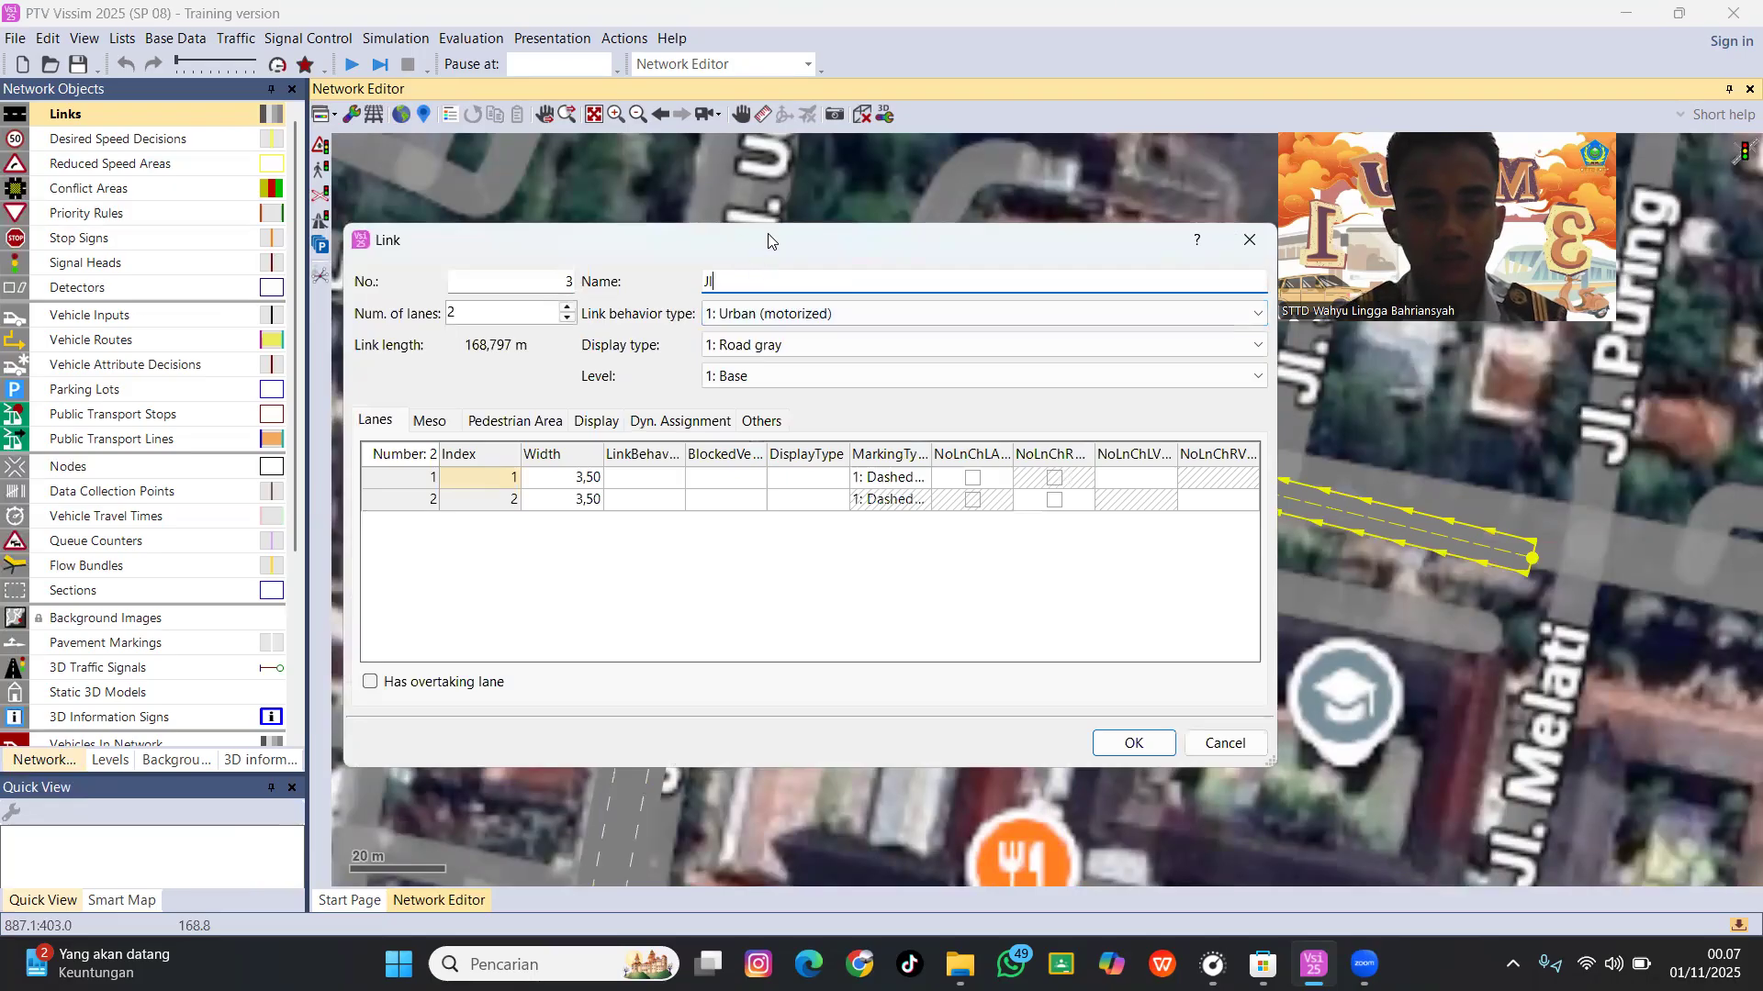
drag(767, 233, 815, 244)
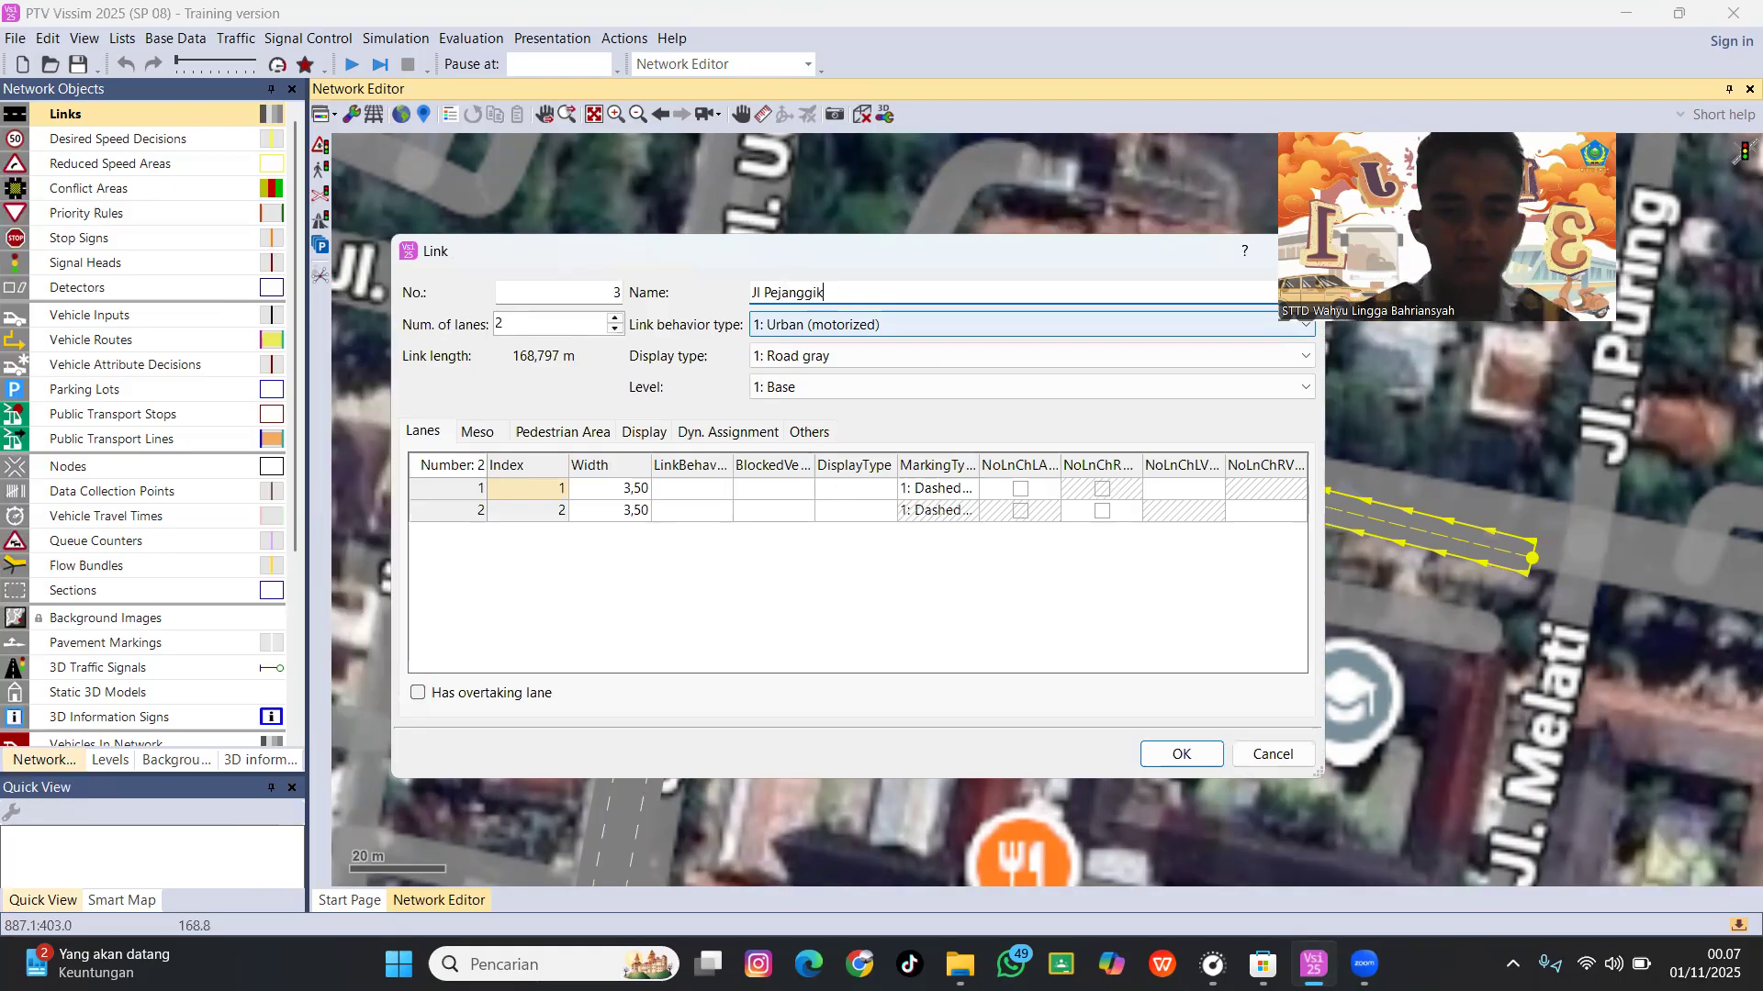
click(1182, 753)
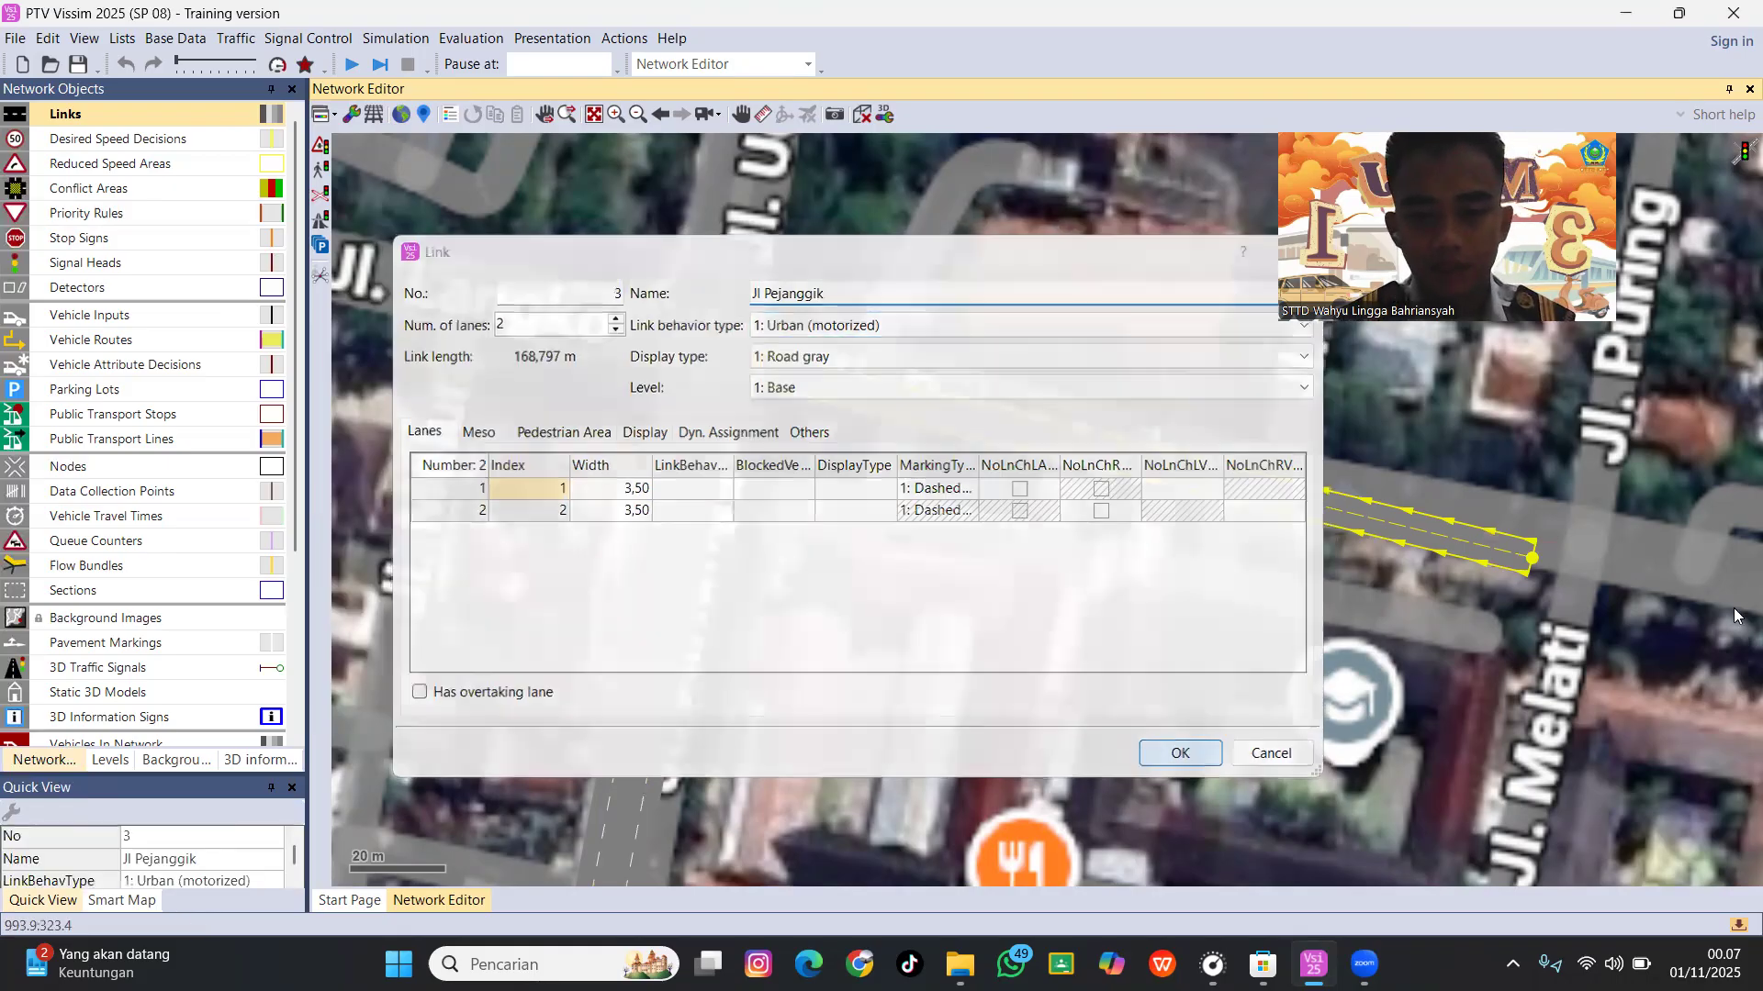
Extend the Jl Pejanggik link's start point eastward past Jl. Melati and generate its opposite direction with 2 lanes.
drag(1532, 556, 1613, 564)
right_click(1463, 548)
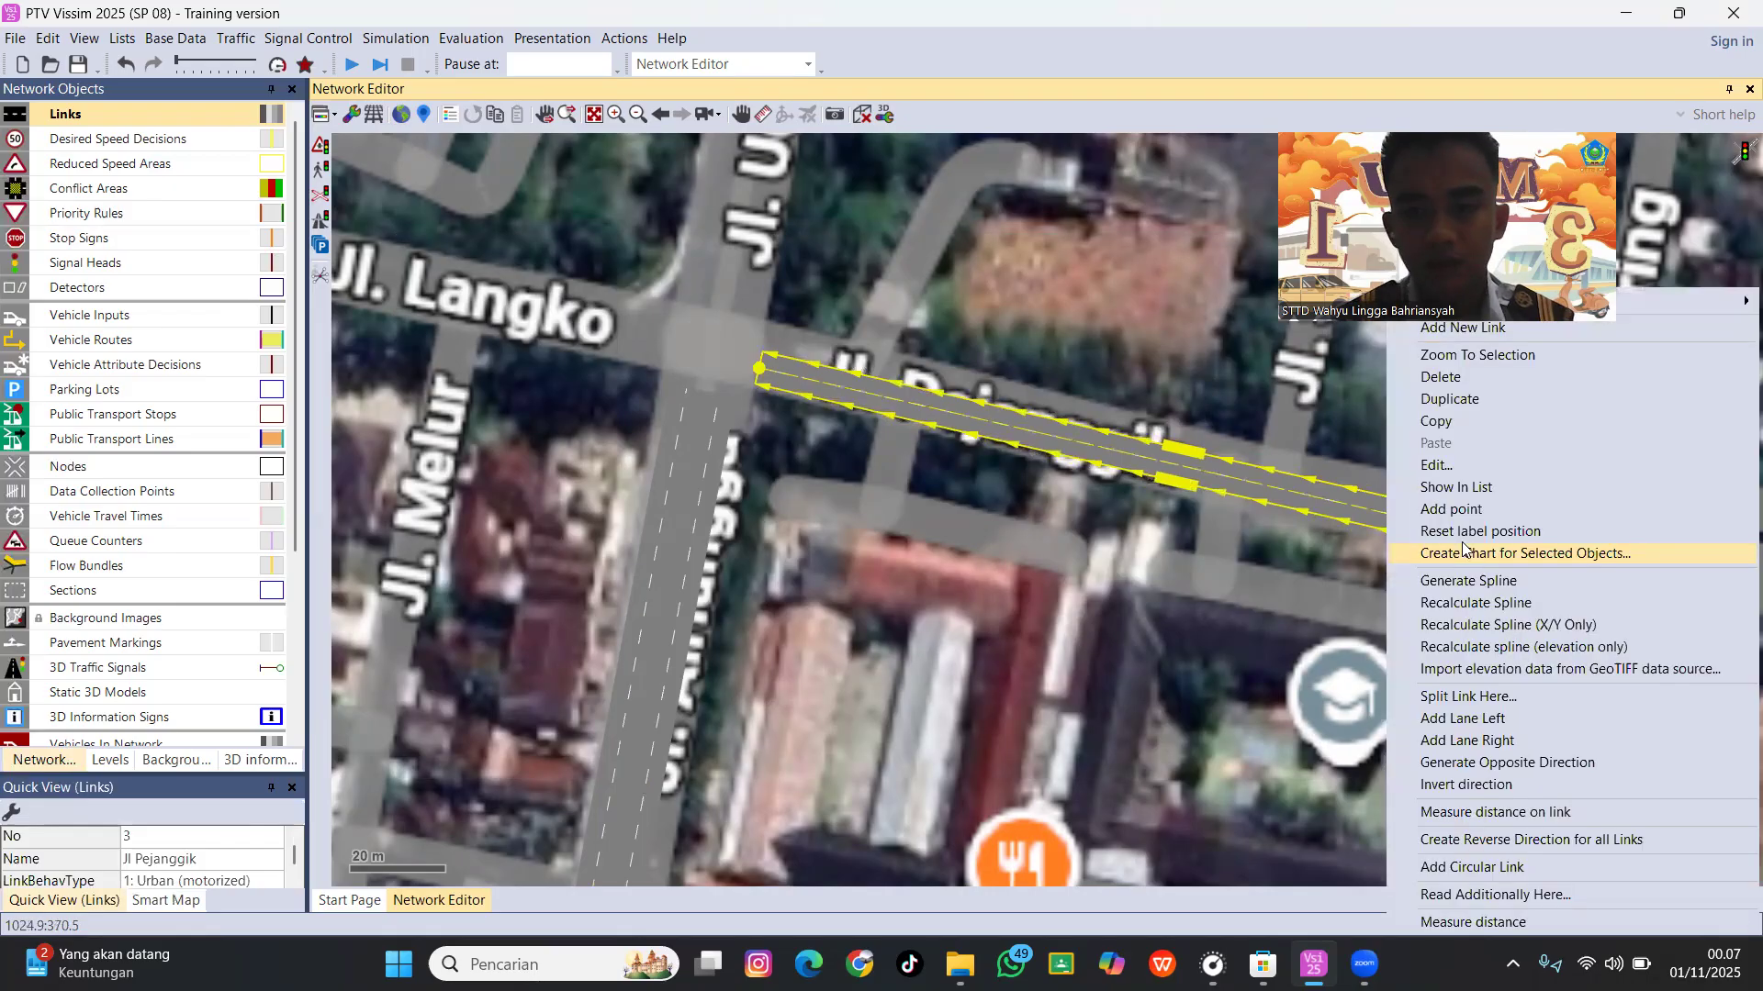
click(1489, 760)
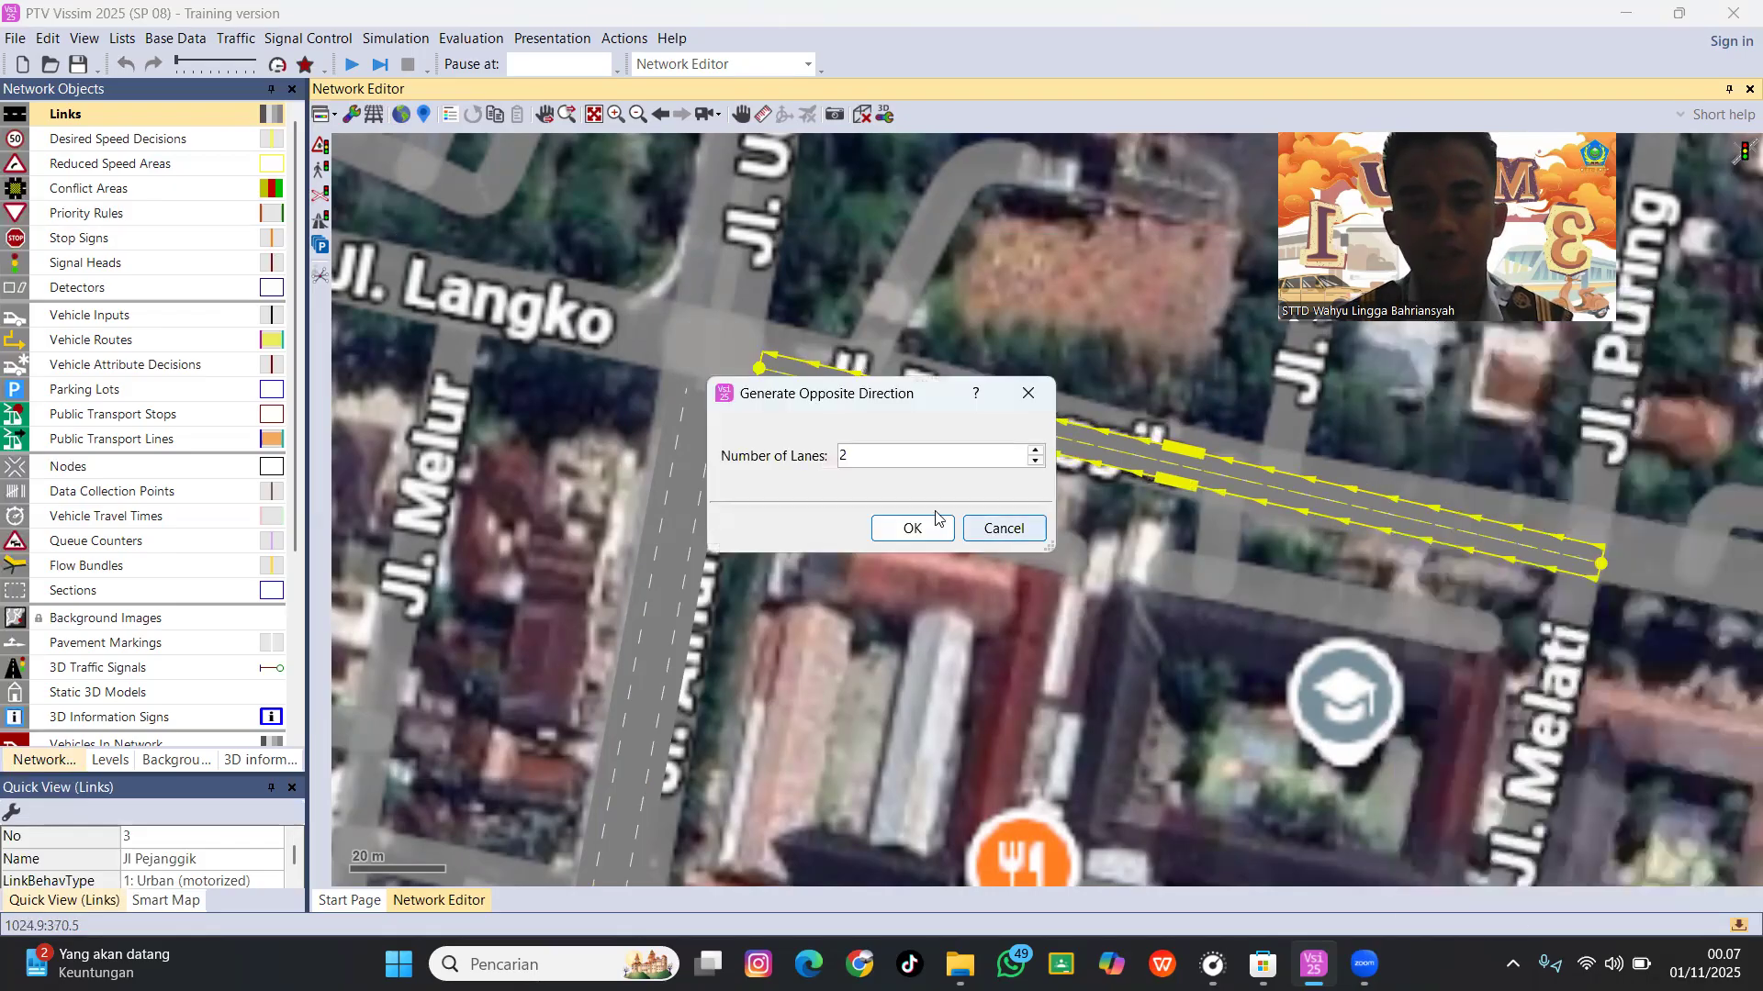
click(913, 527)
Draw a 2-lane link about 123 m long northward along Jl. Udayana from the intersection and name it "Jl Udayana".
drag(1061, 228, 1113, 559)
drag(953, 429, 981, 511)
mouse_move(771, 703)
mouse_down()
mouse_move(848, 454)
mouse_move(867, 129)
mouse_up()
click(824, 299)
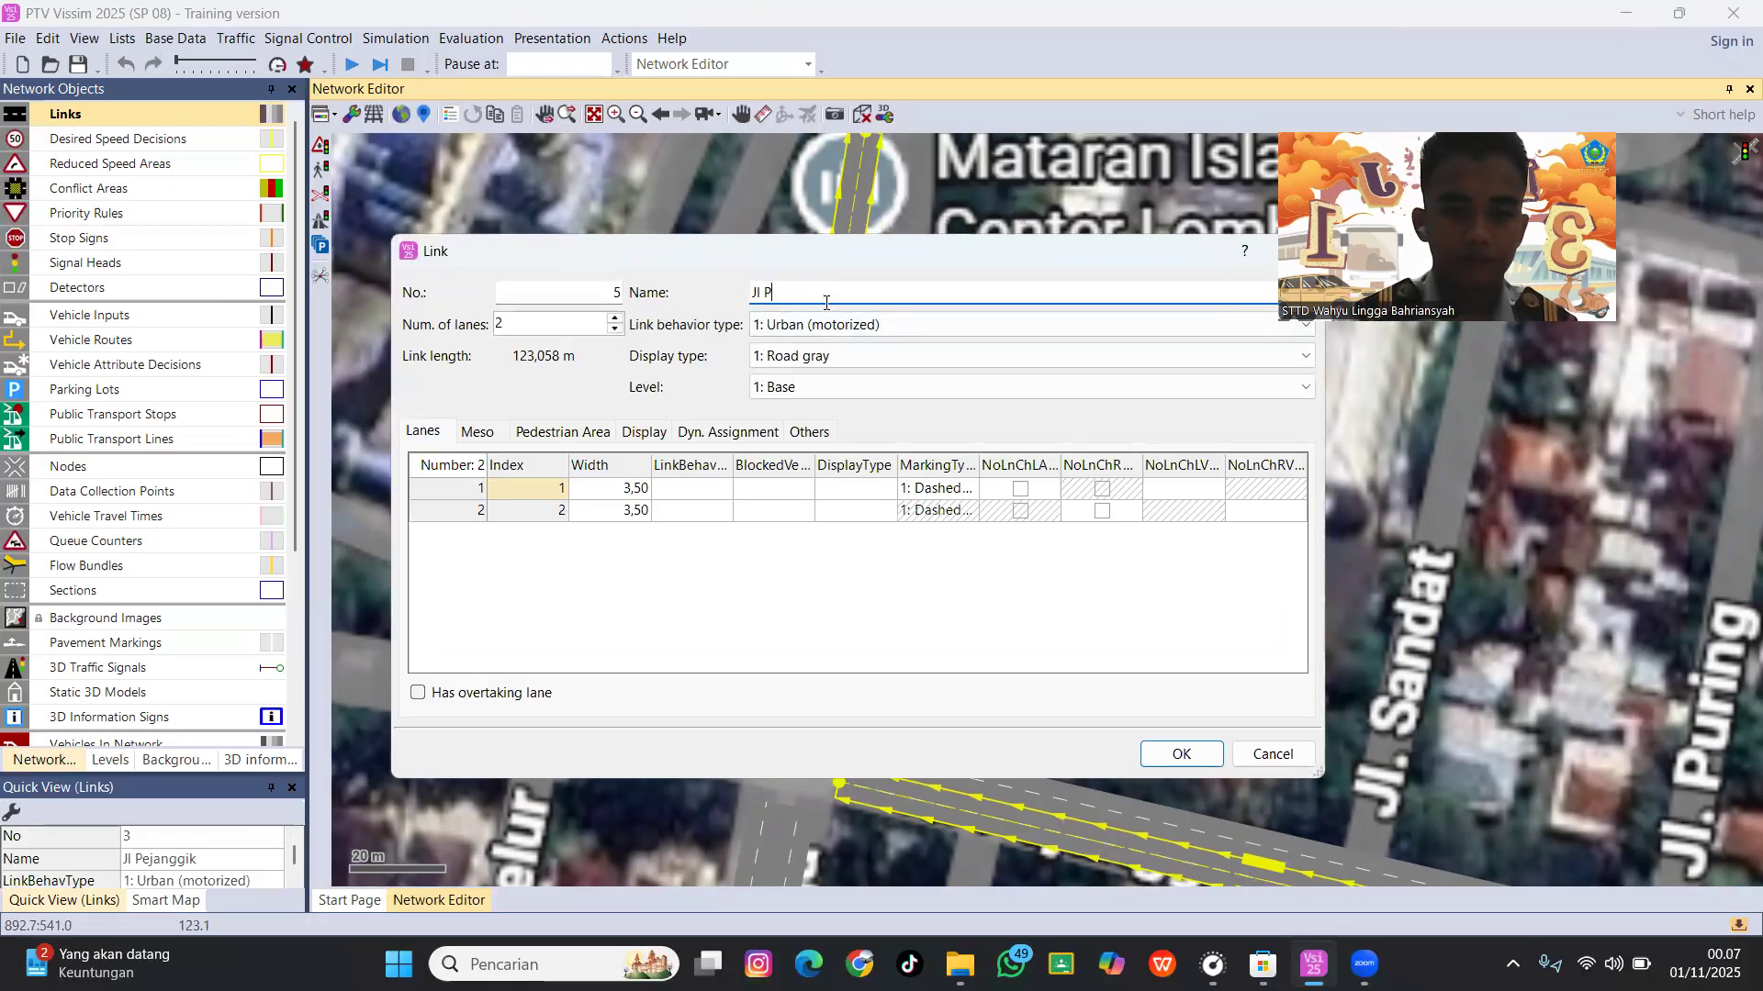
text(Udayana)
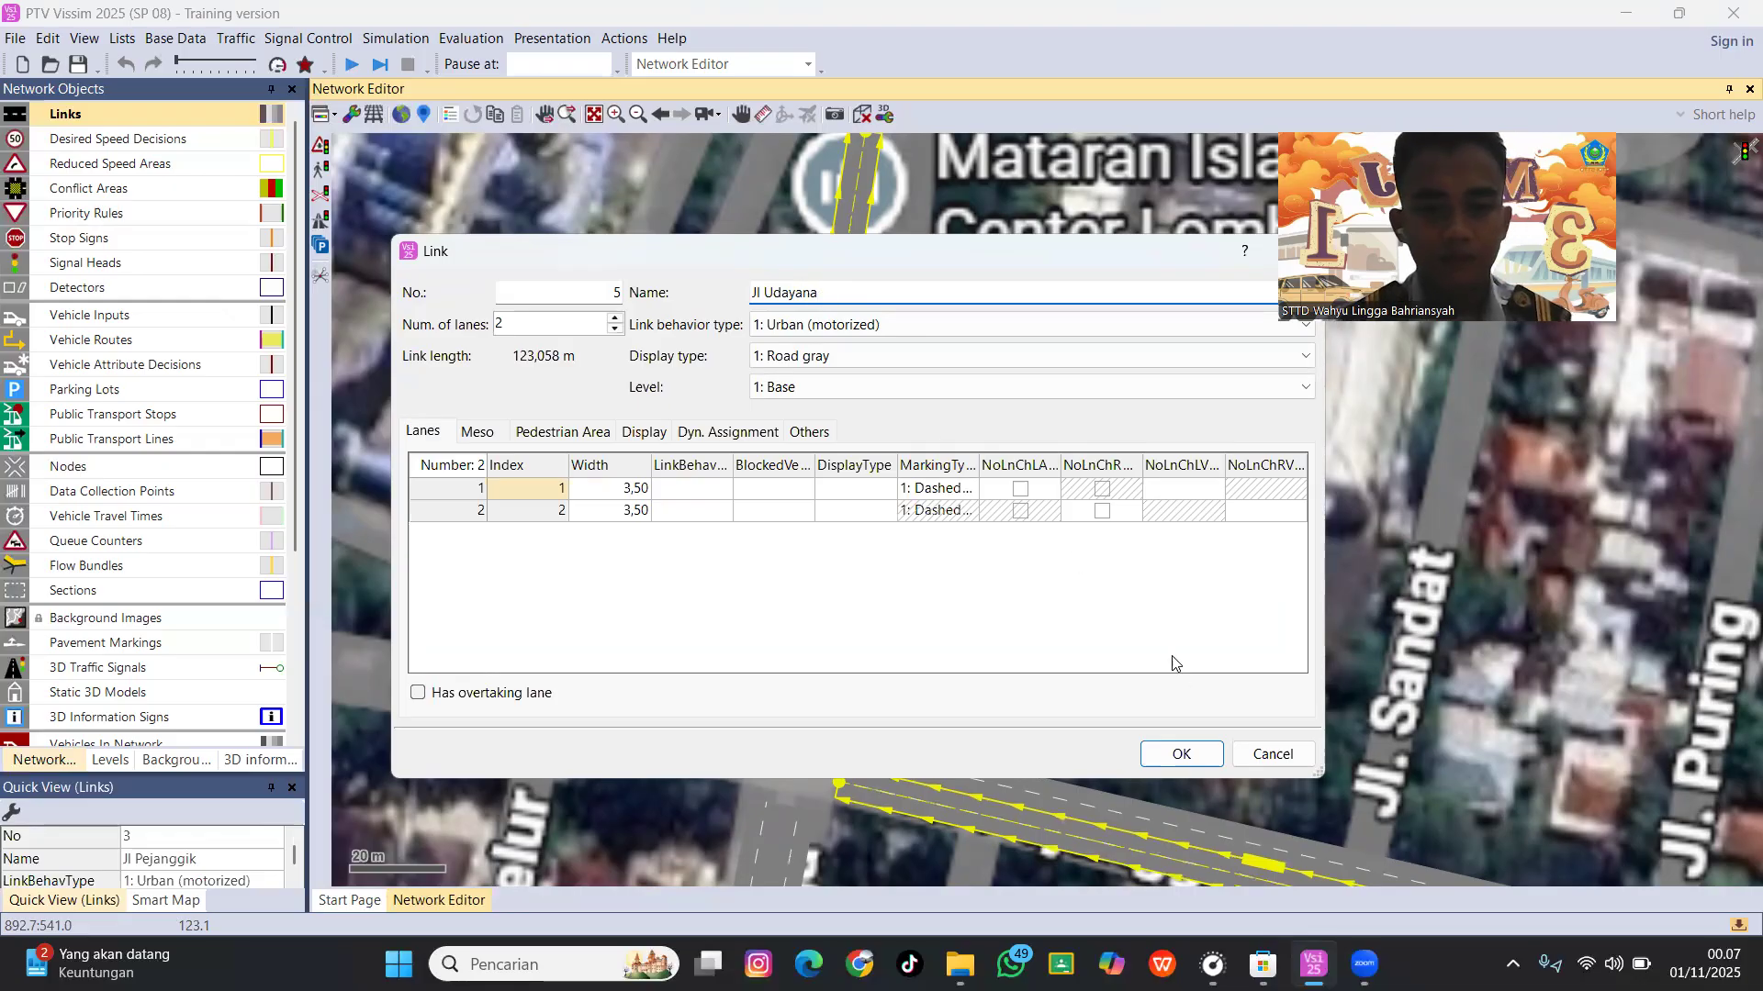
click(1179, 755)
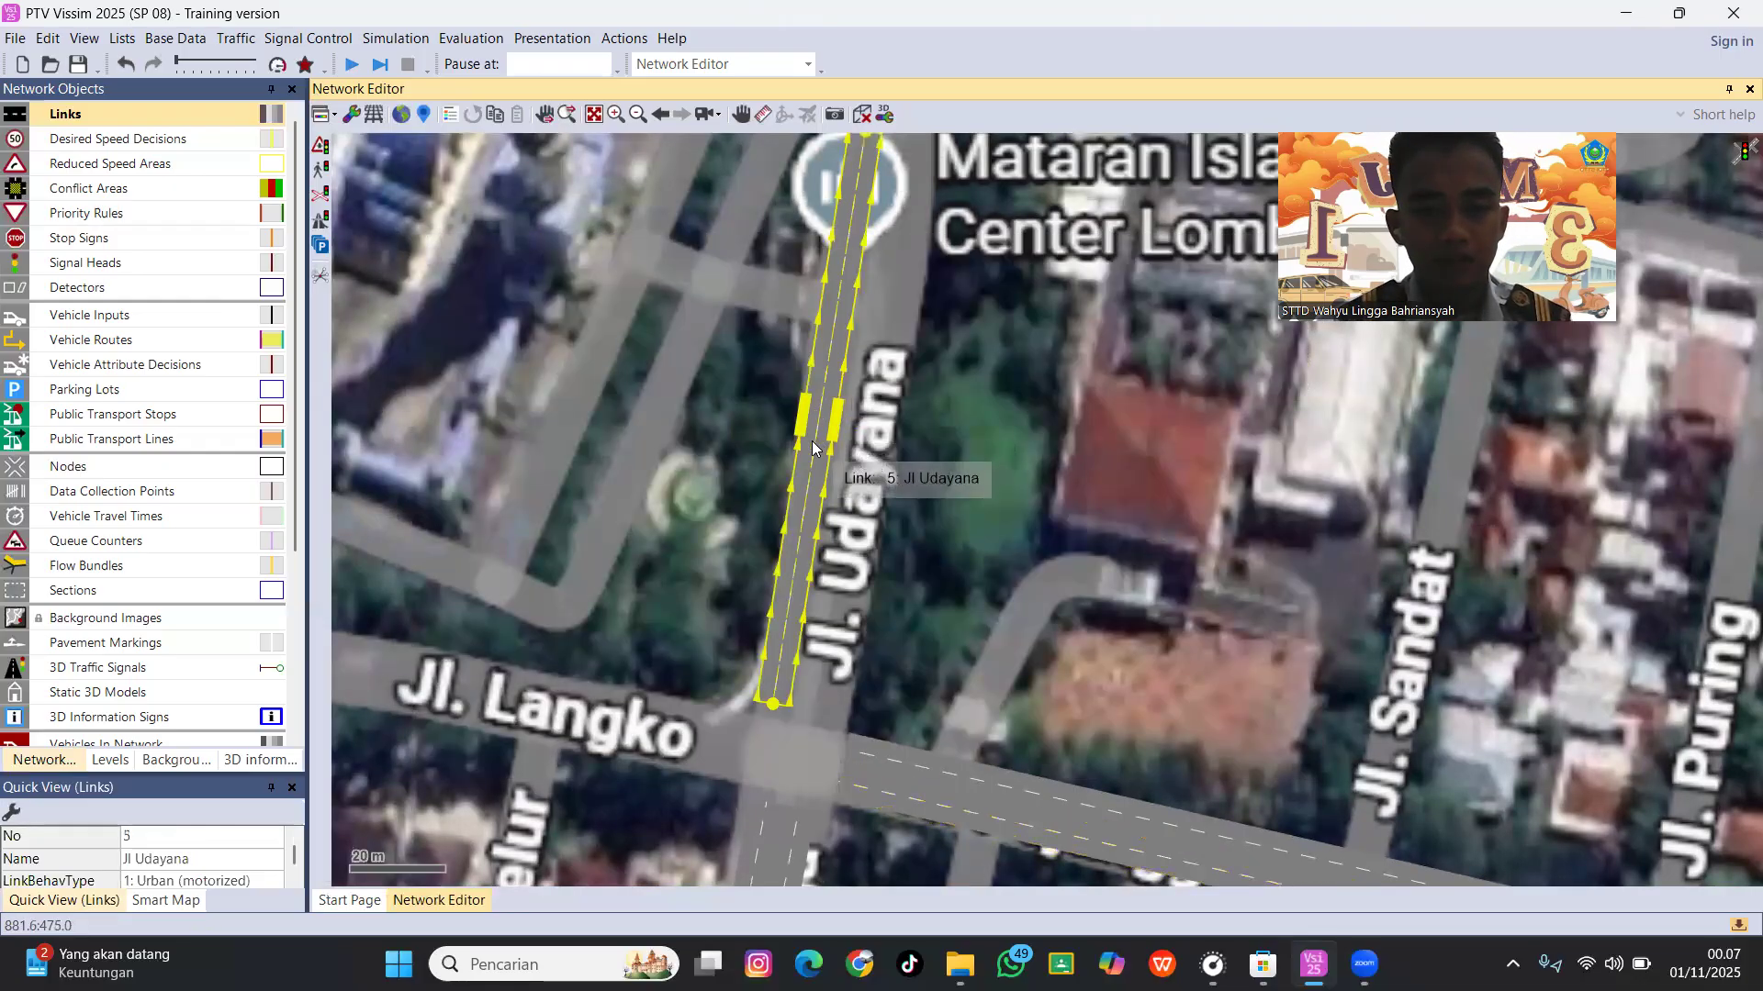
Generate an opposite direction with 2 lanes for the Jl Udayana link.
right_click(822, 435)
click(920, 764)
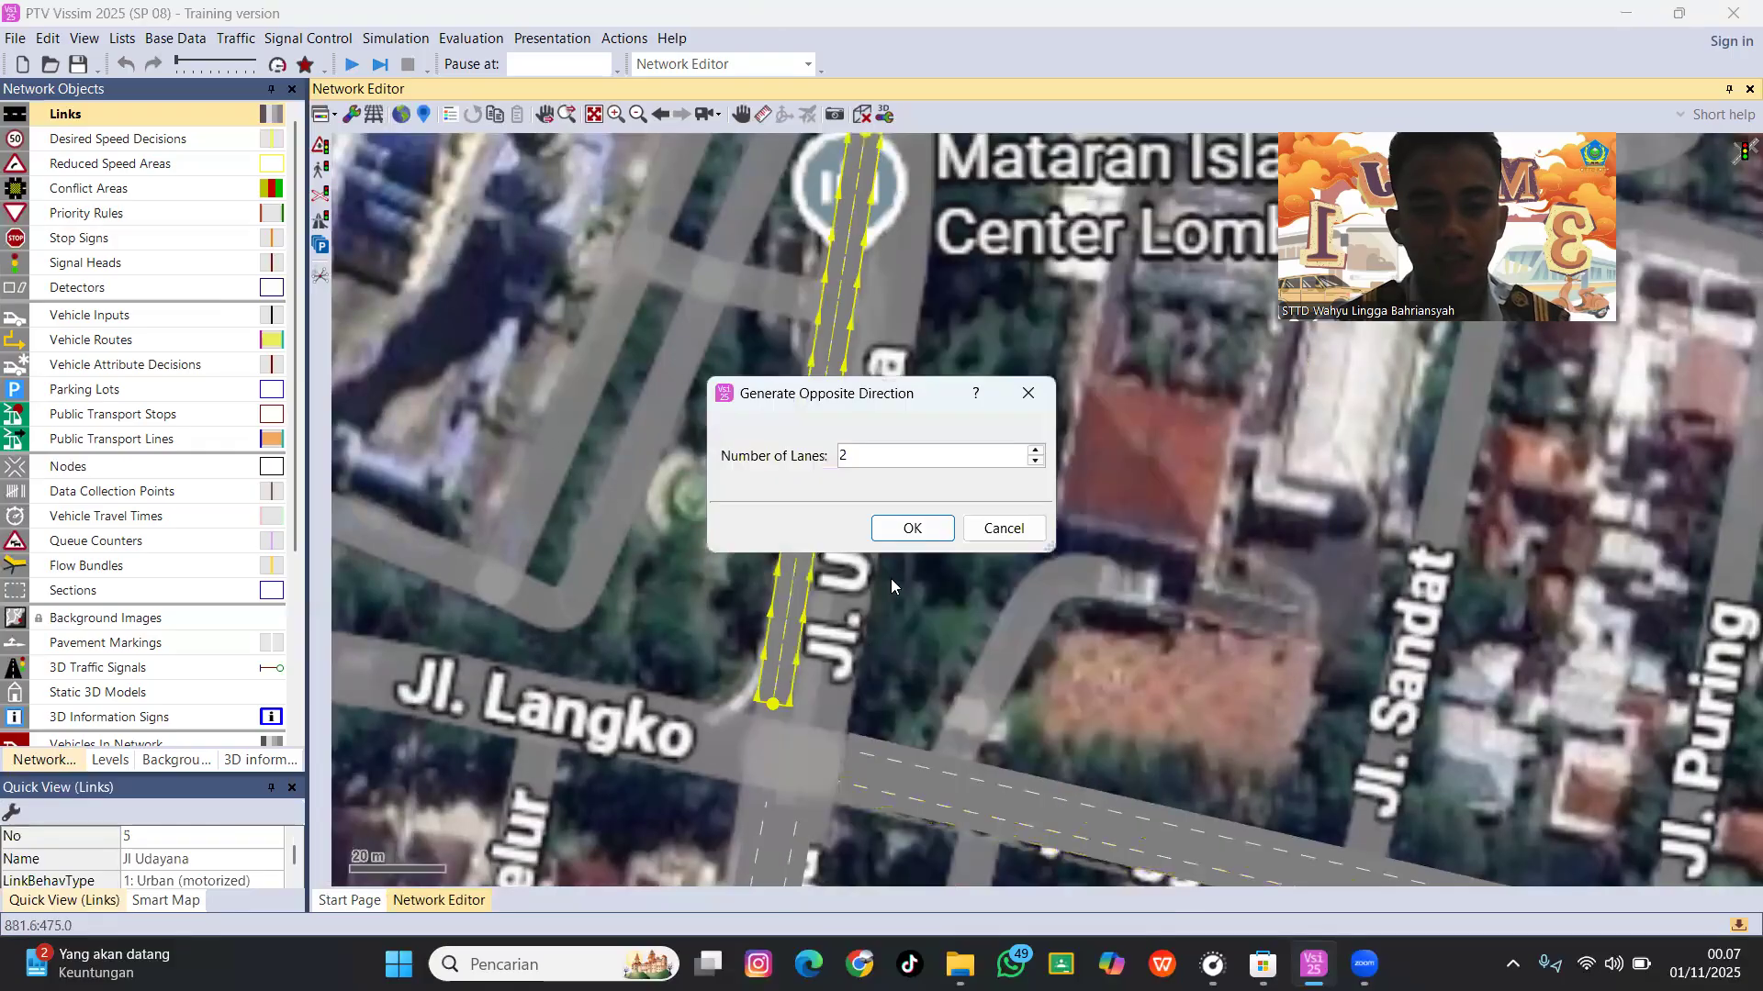
click(912, 529)
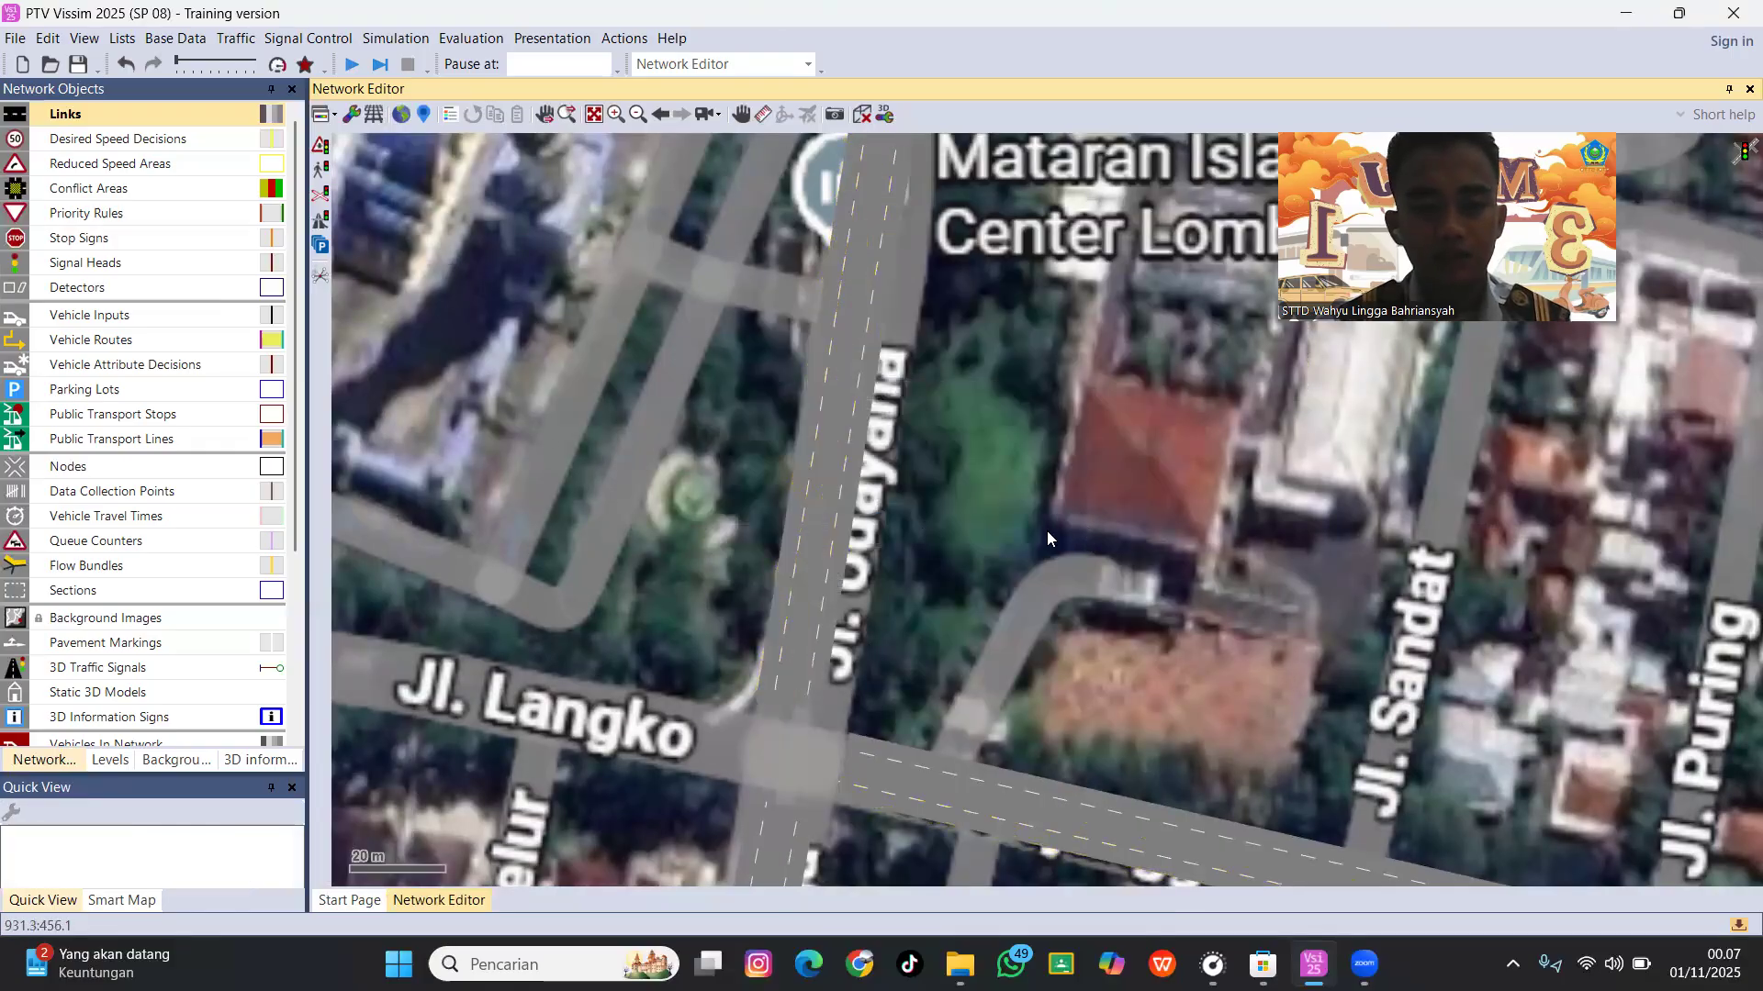
Draw a 2-lane link about 170 m long eastward along Jl. Langko to the intersection and name it "Jl Langko".
scroll(1047, 530, down, 2)
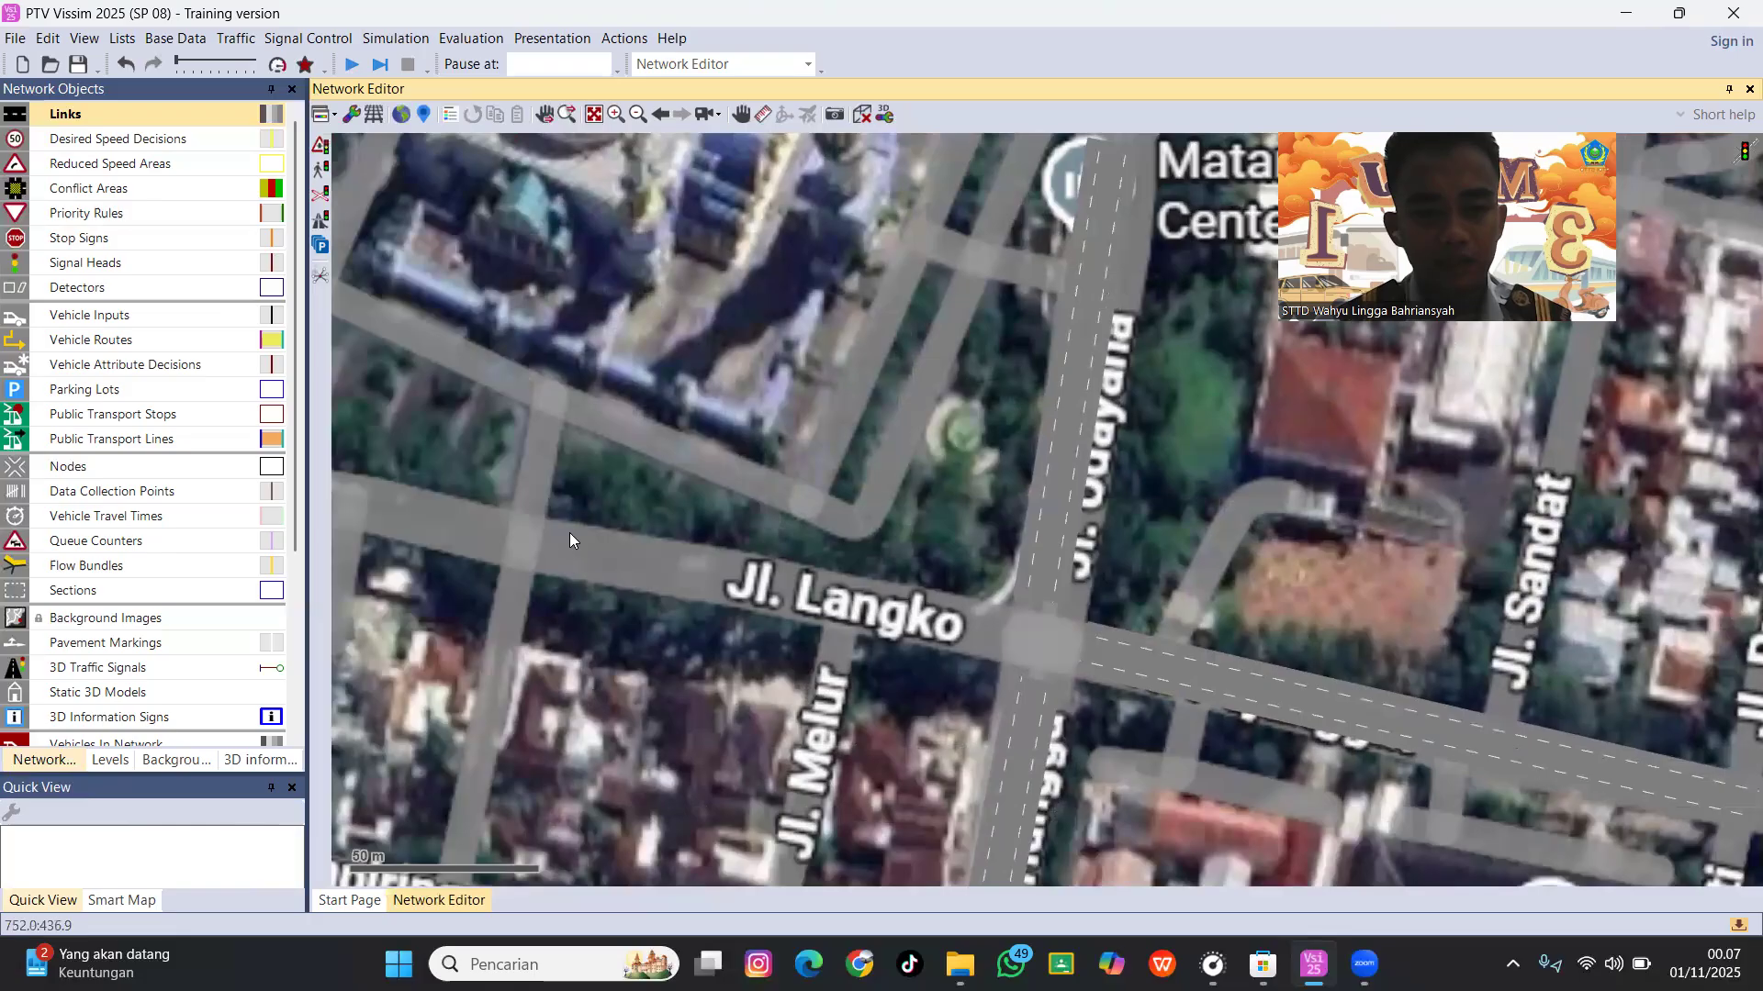
drag(382, 494, 1003, 617)
click(848, 294)
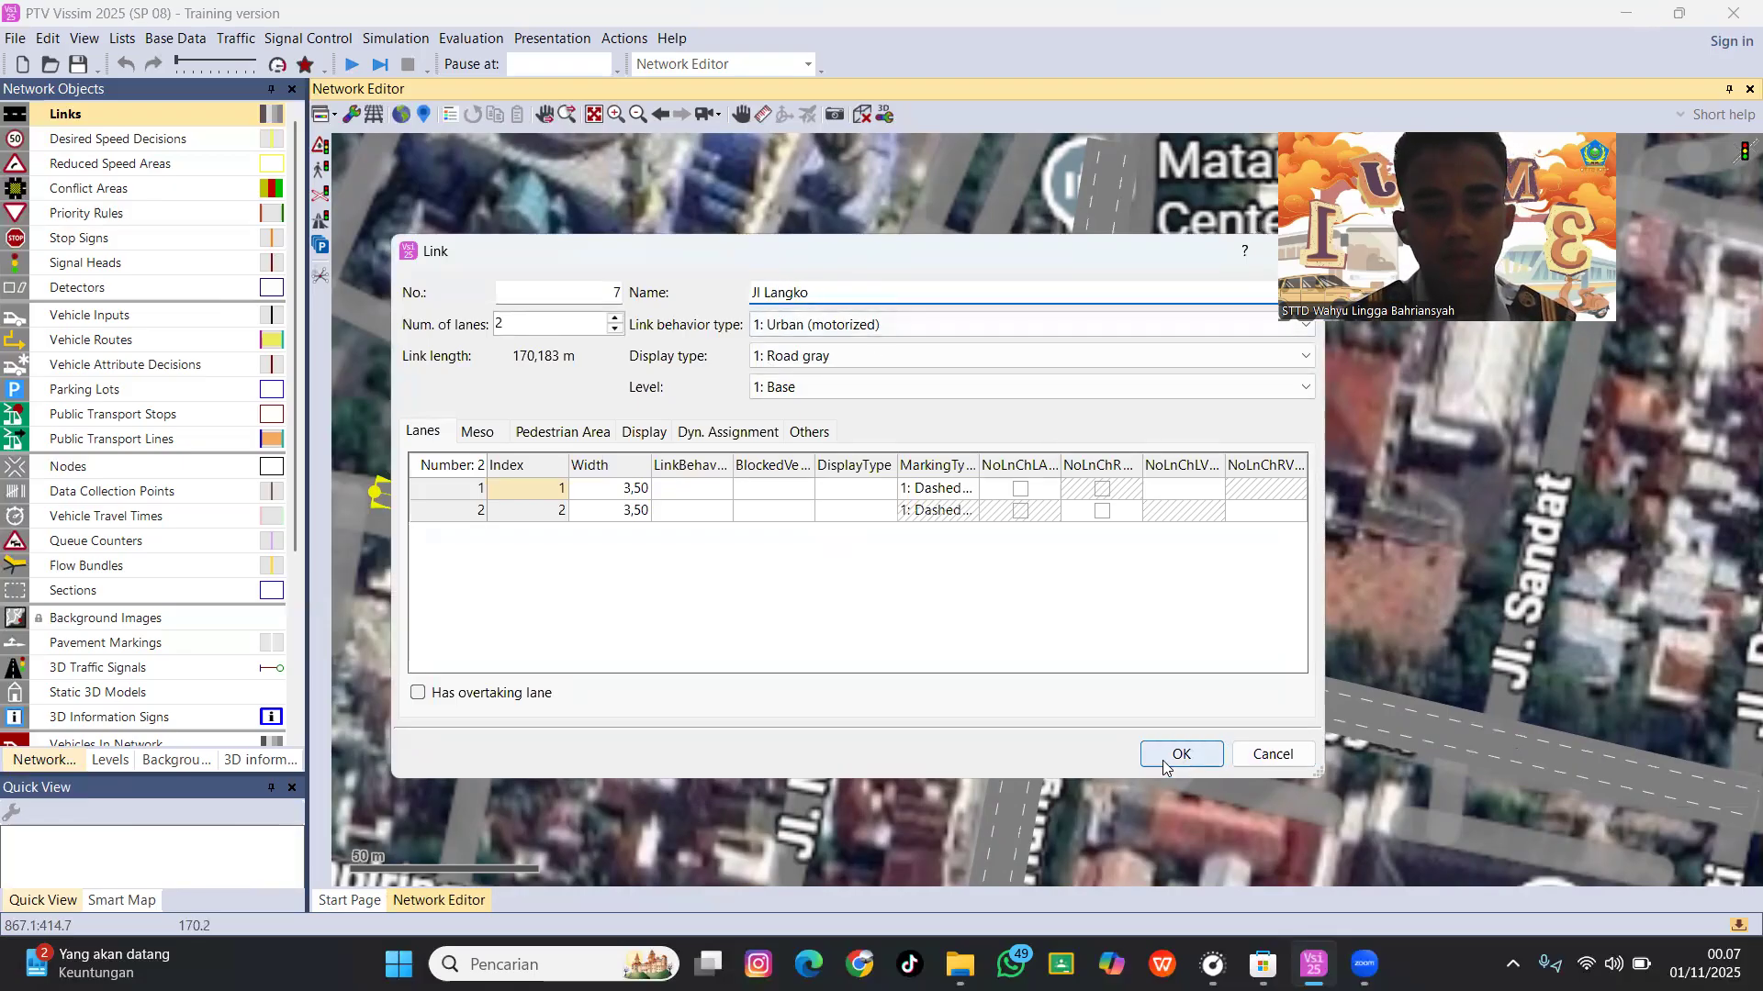
key(Return)
Generate an opposite direction with 2 lanes for the Jl Langko link.
right_click(769, 569)
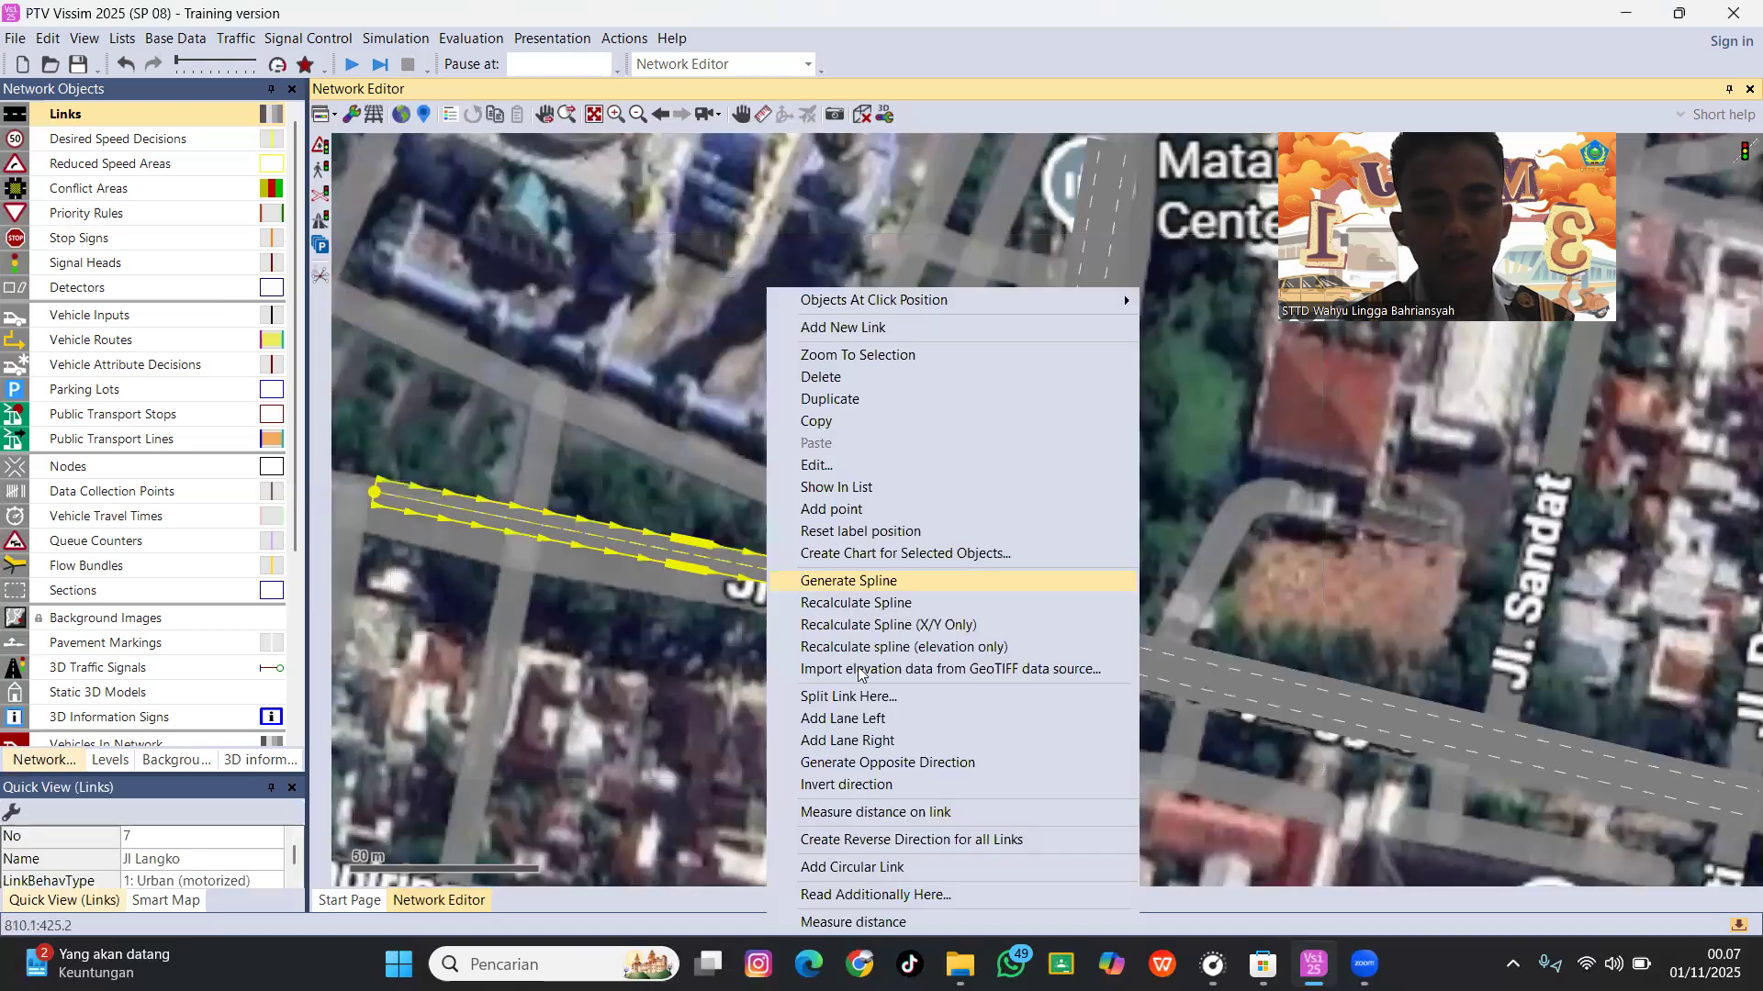
click(918, 764)
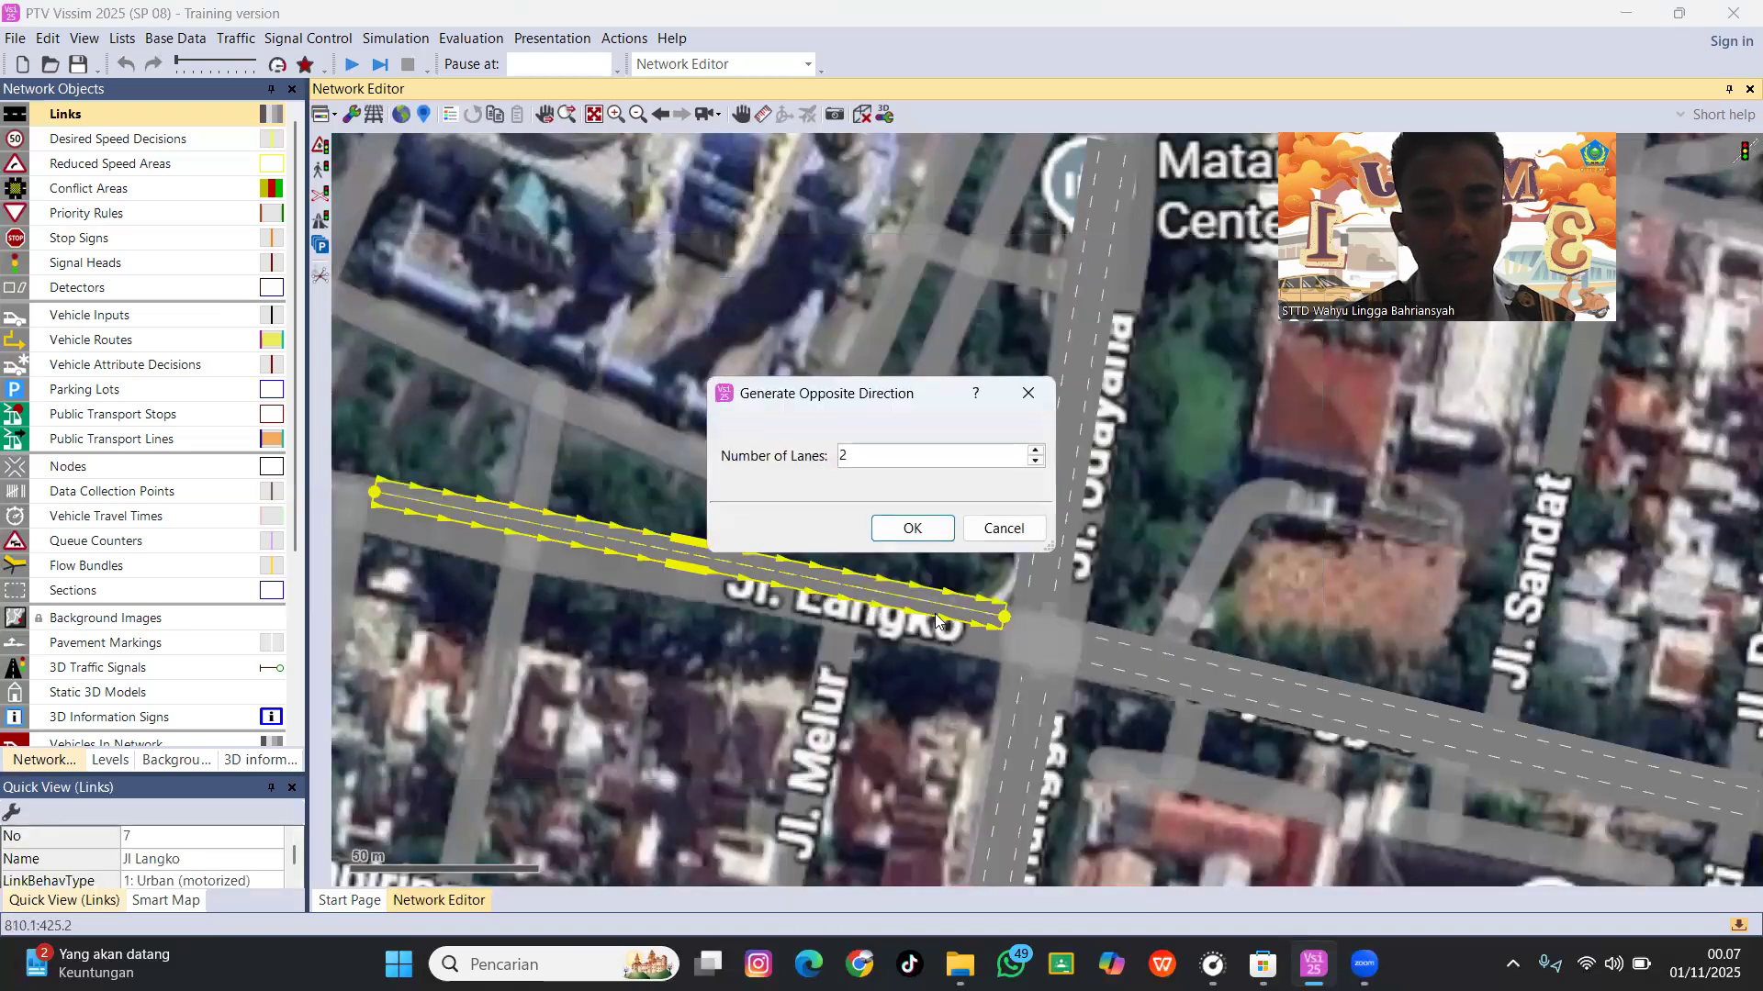
click(929, 530)
click(1258, 571)
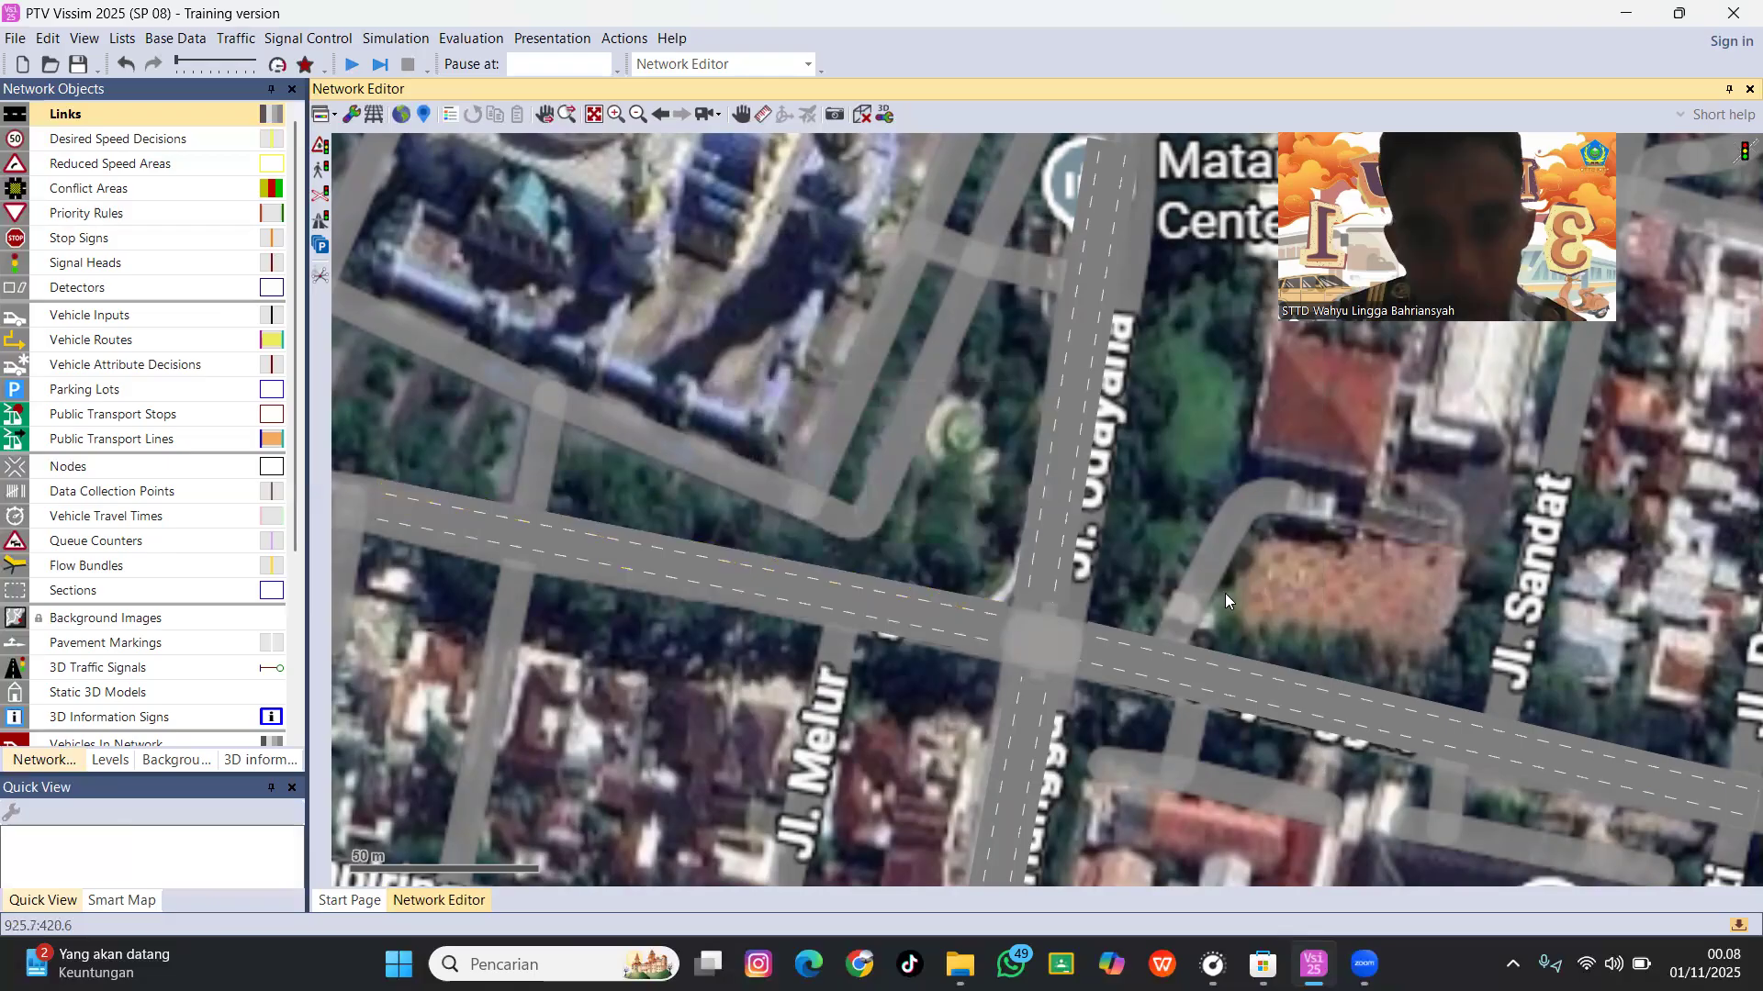
Create a 2-lane connector about 9.6 m long from the eastbound Jl Langko link to the northbound Jl Udayana link, named "BU".
scroll(1153, 580, up, 3)
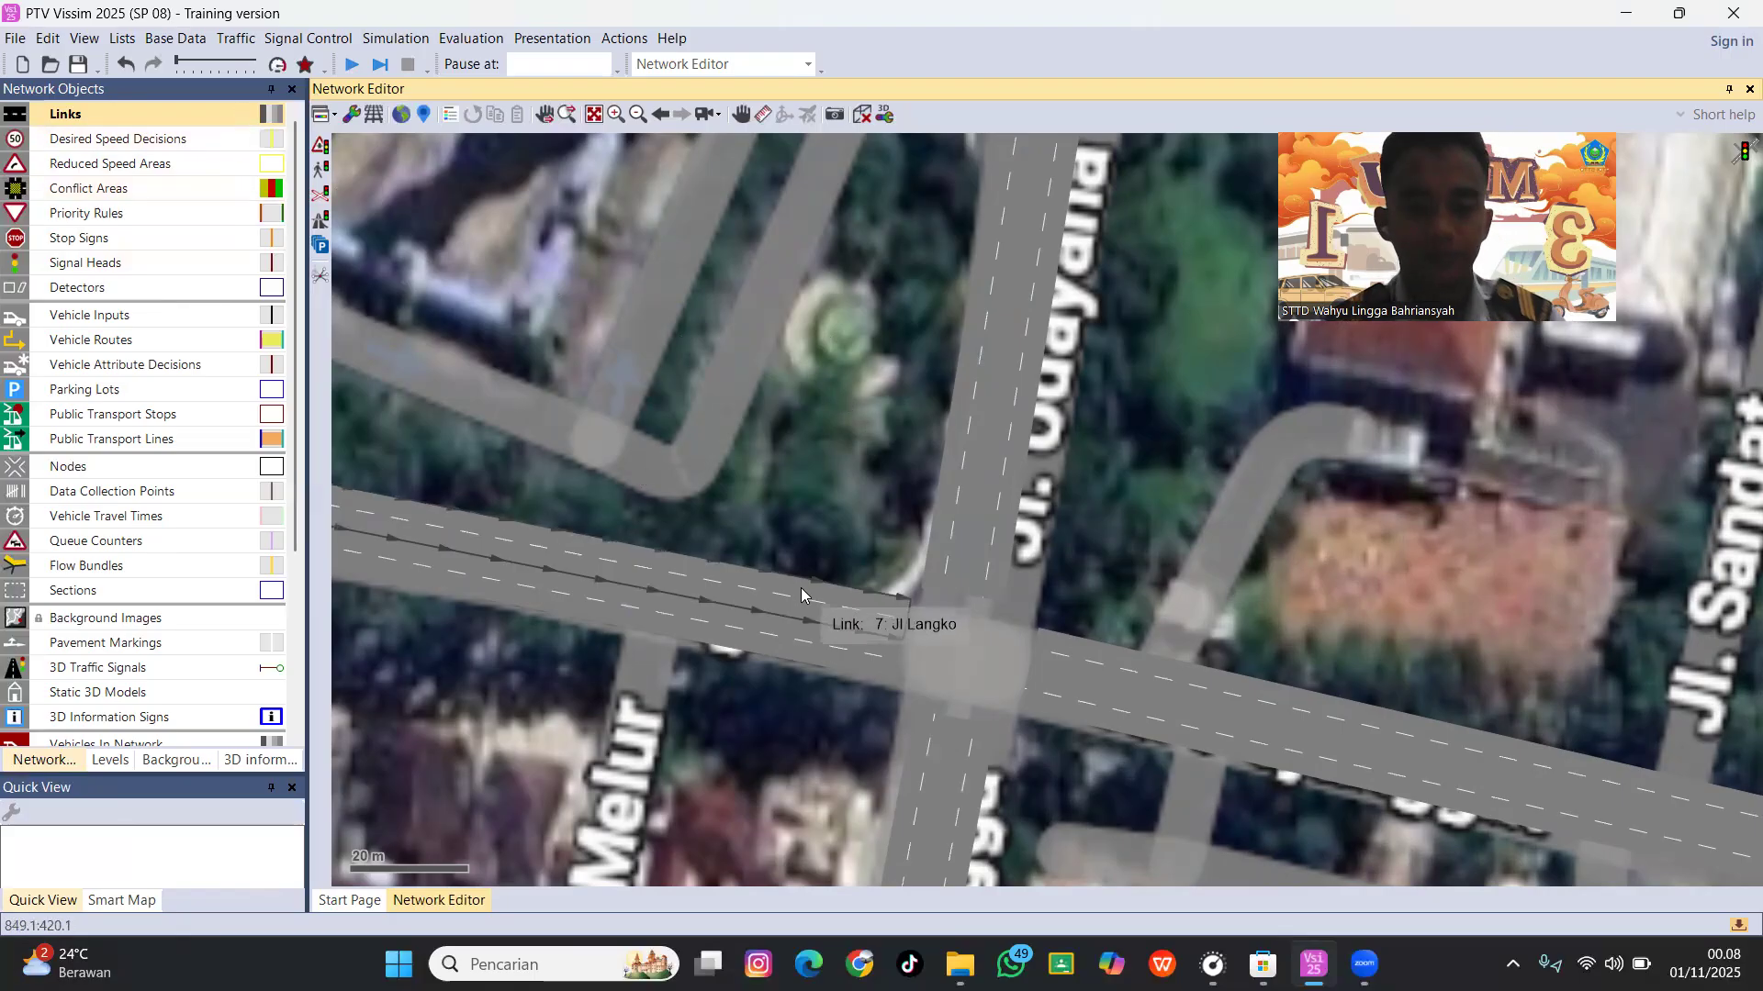
click(849, 598)
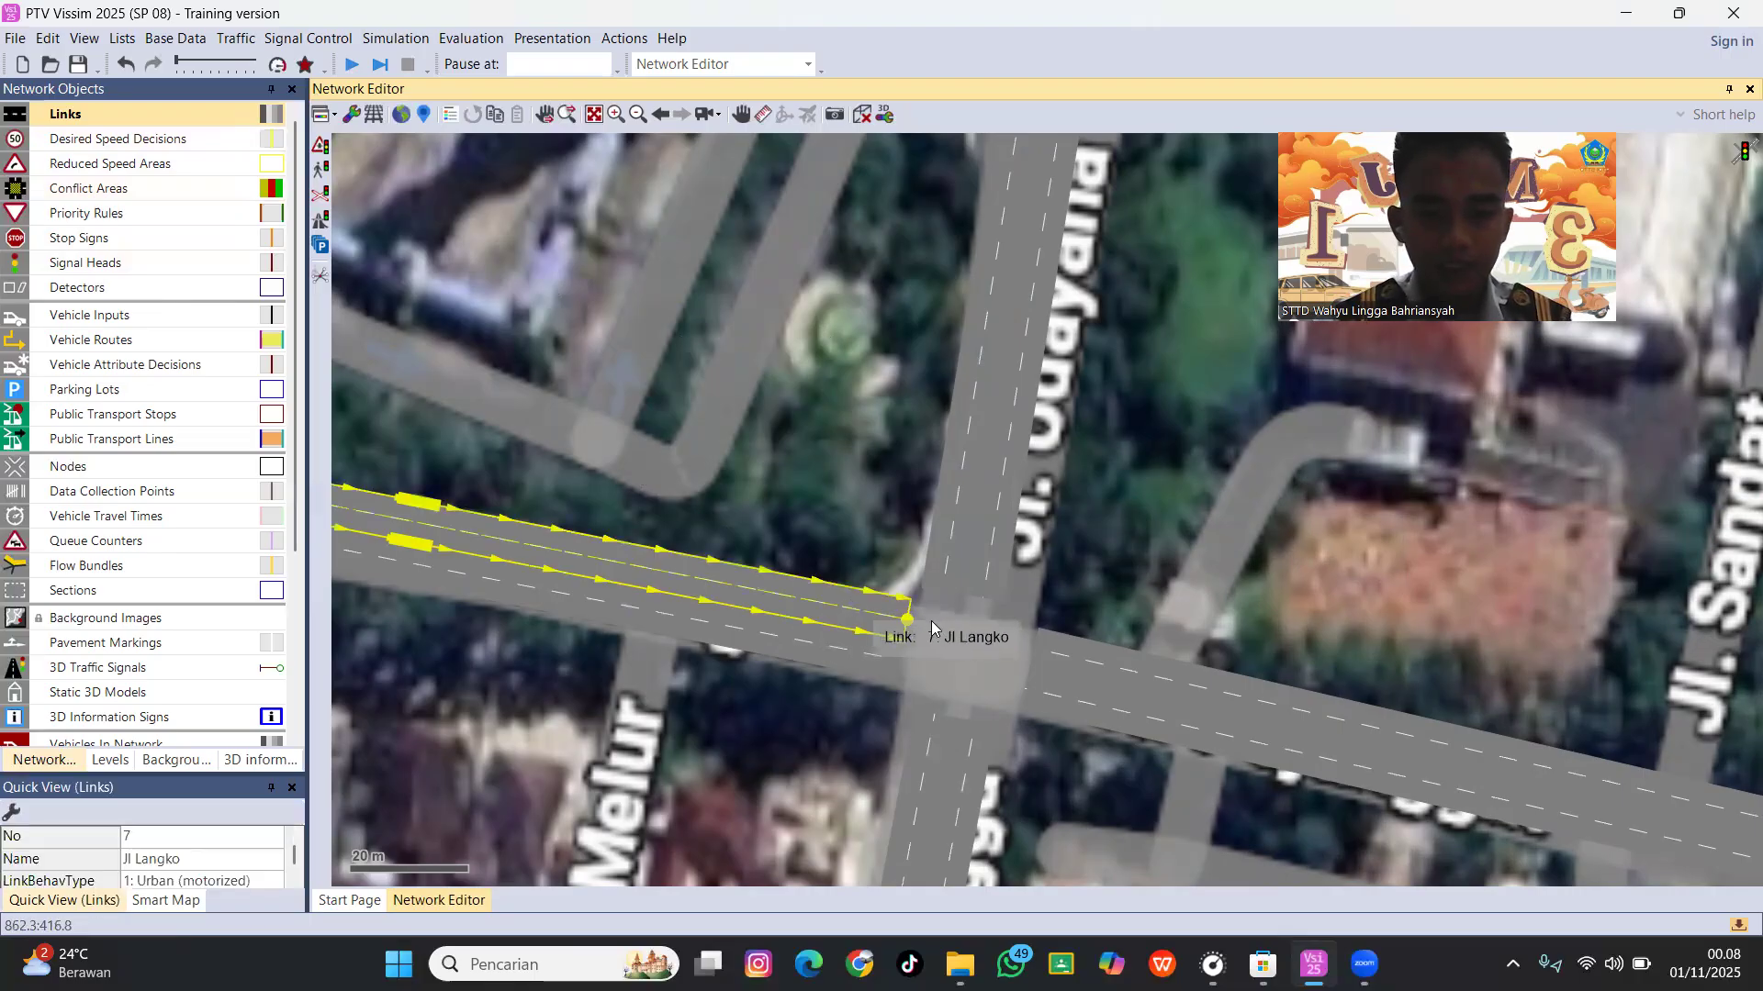
scroll(953, 608, up, 2)
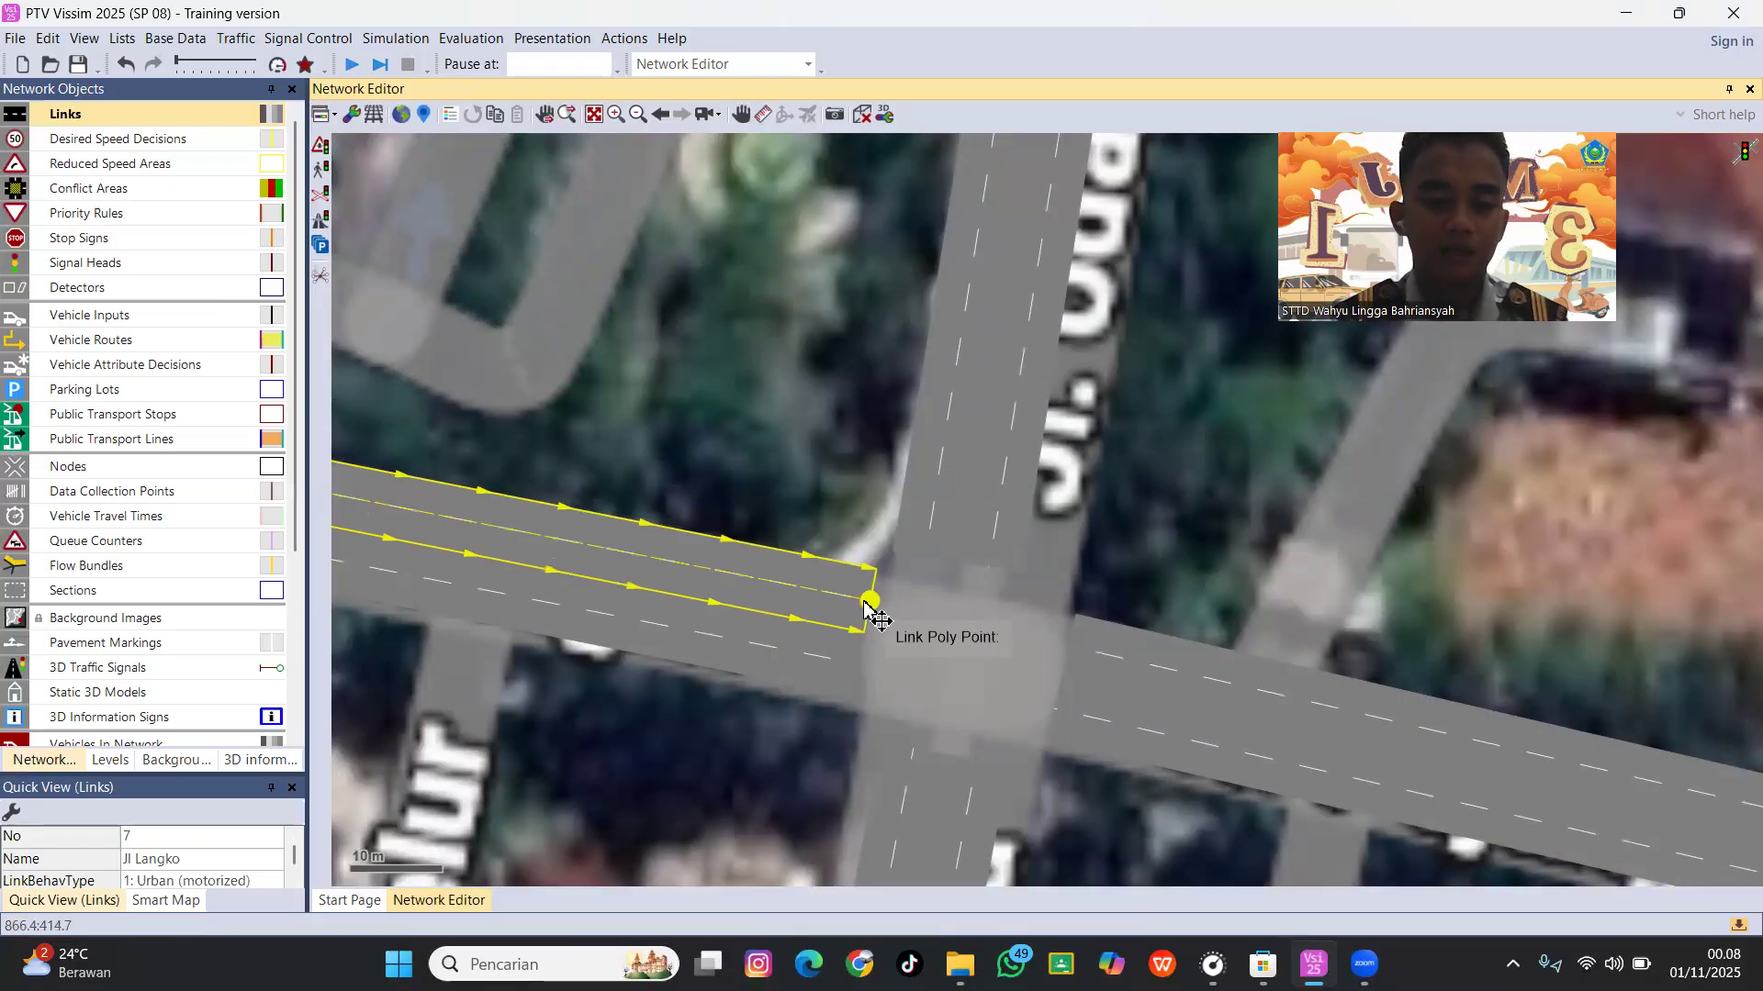
drag(868, 608, 928, 541)
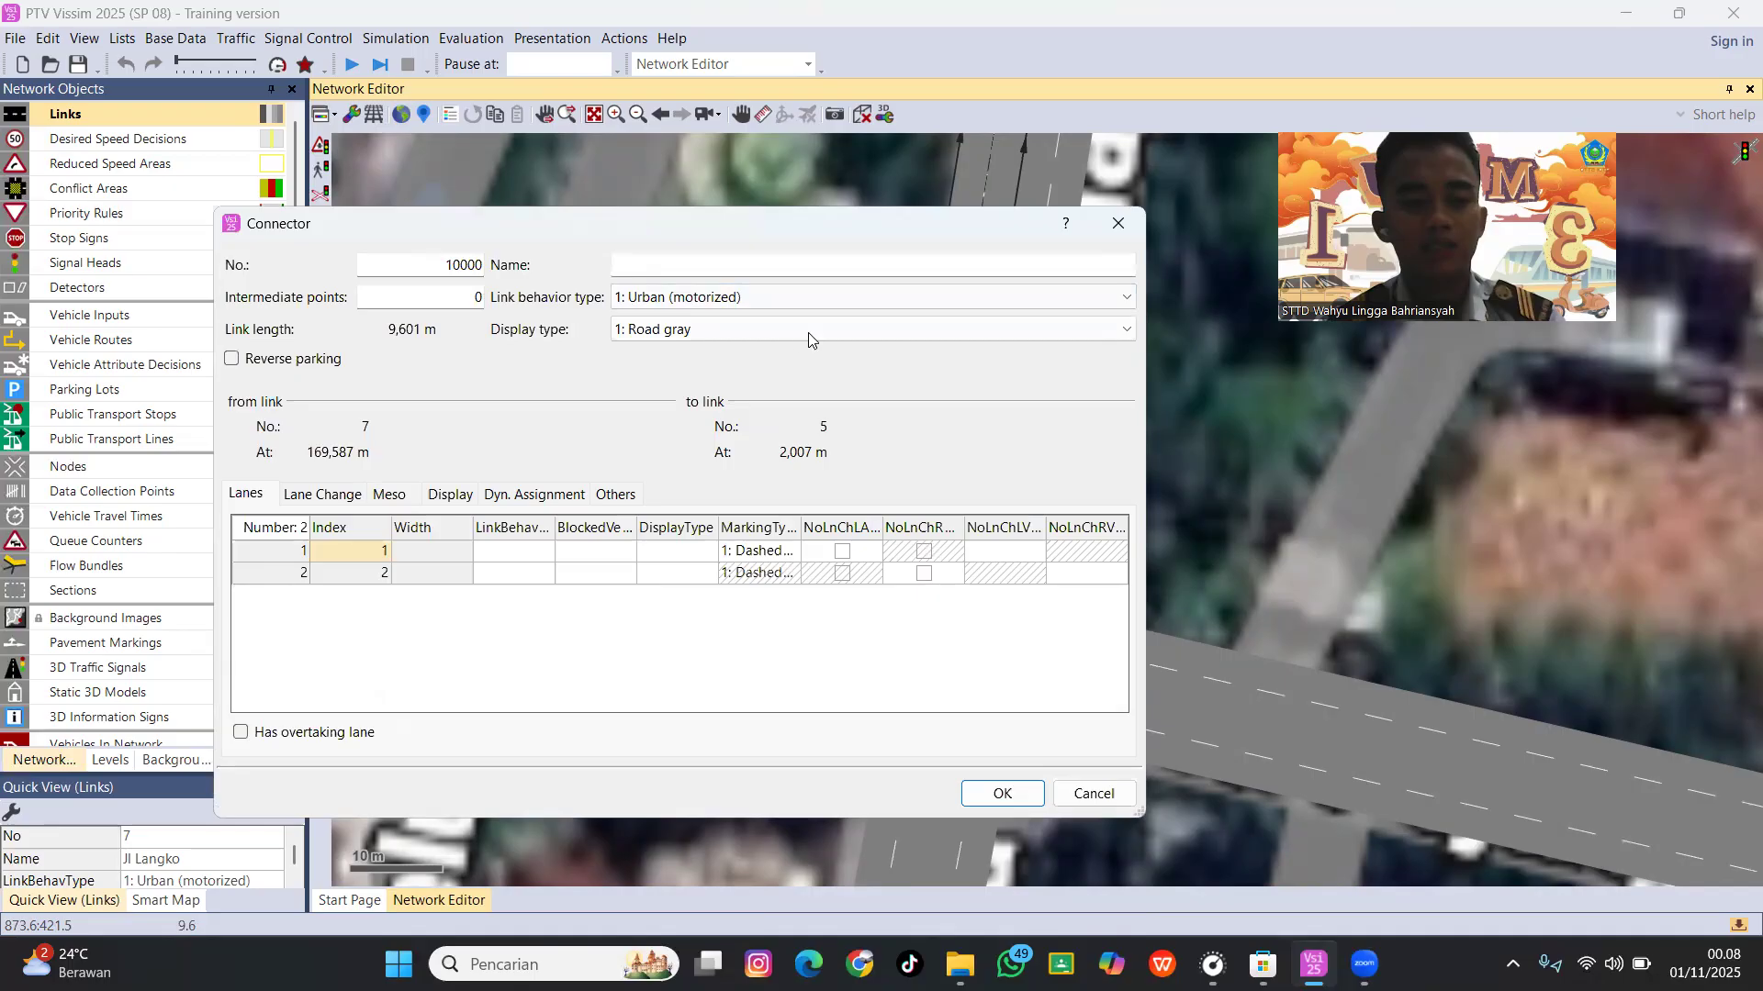
click(667, 266)
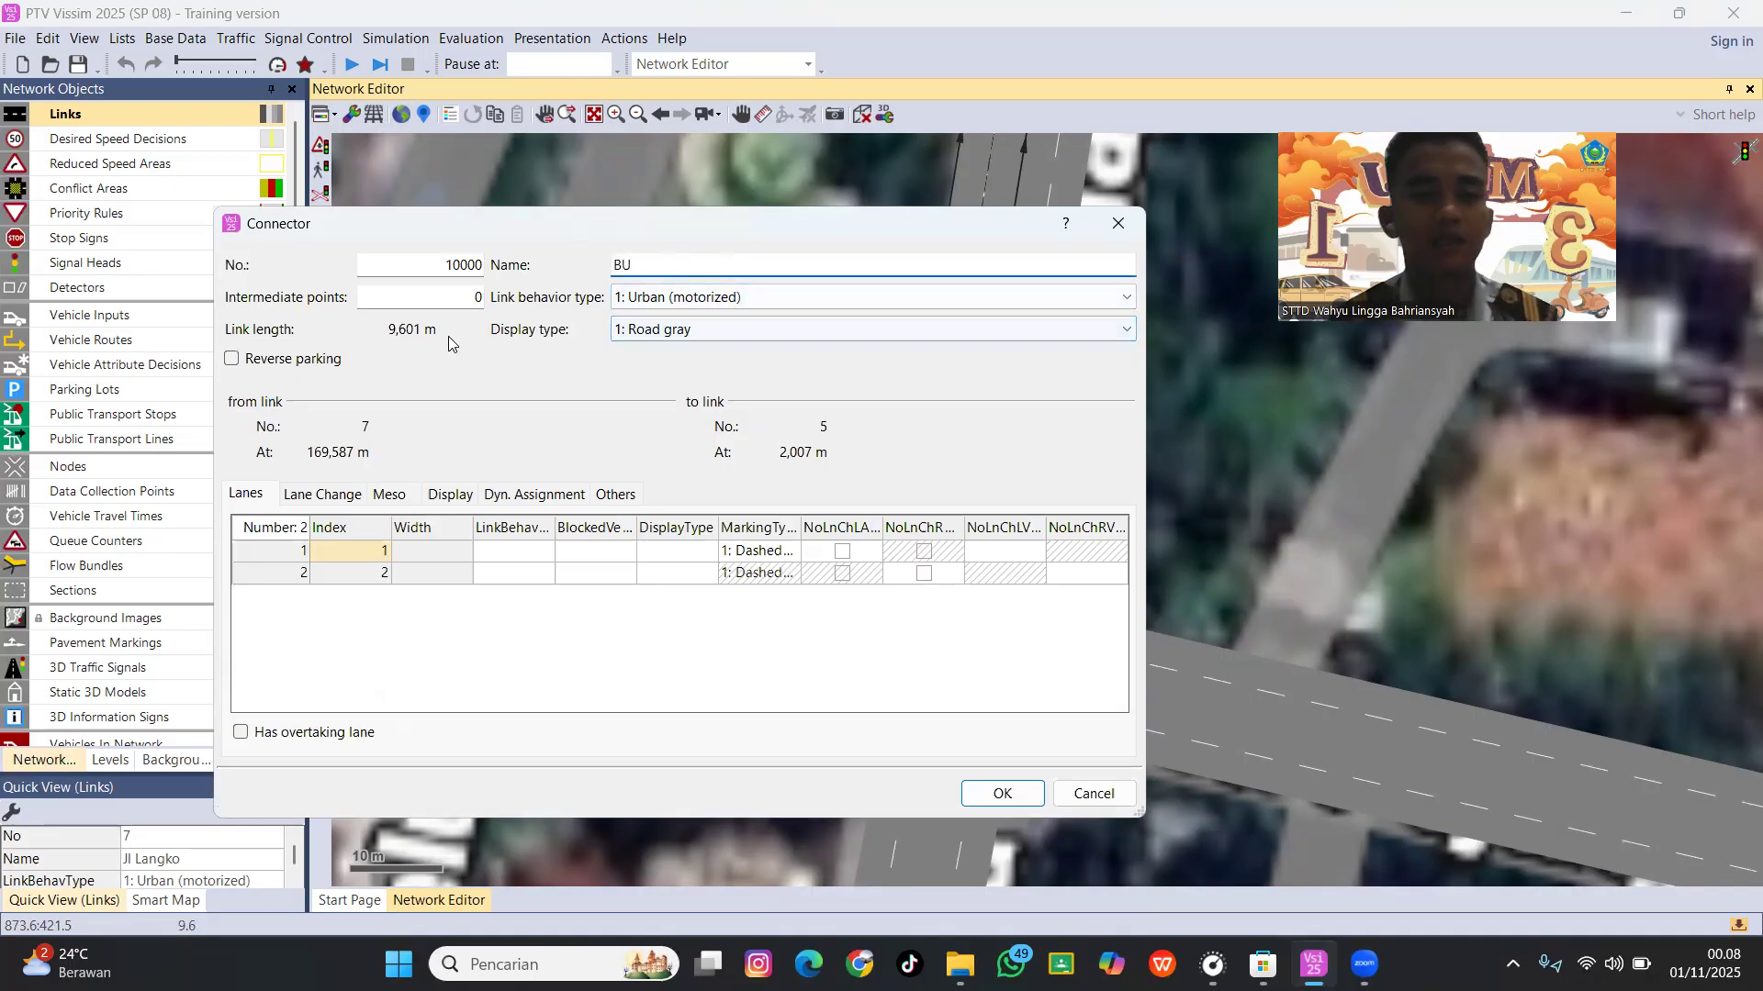
click(459, 292)
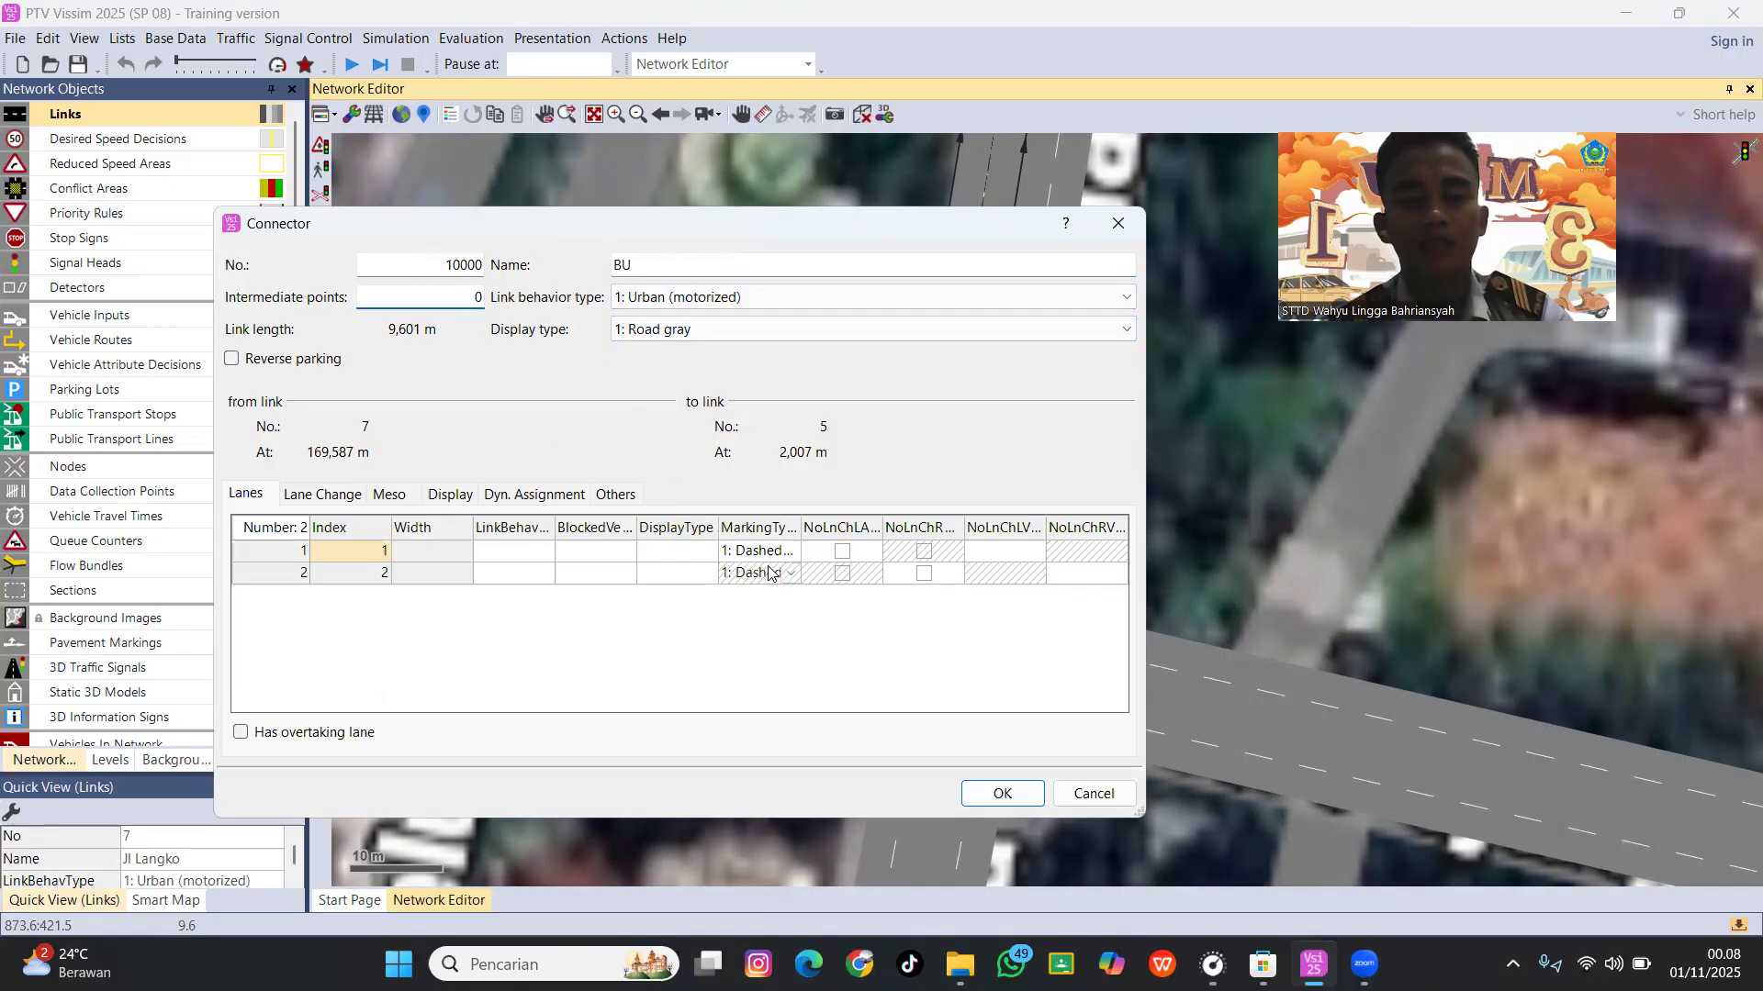
click(997, 795)
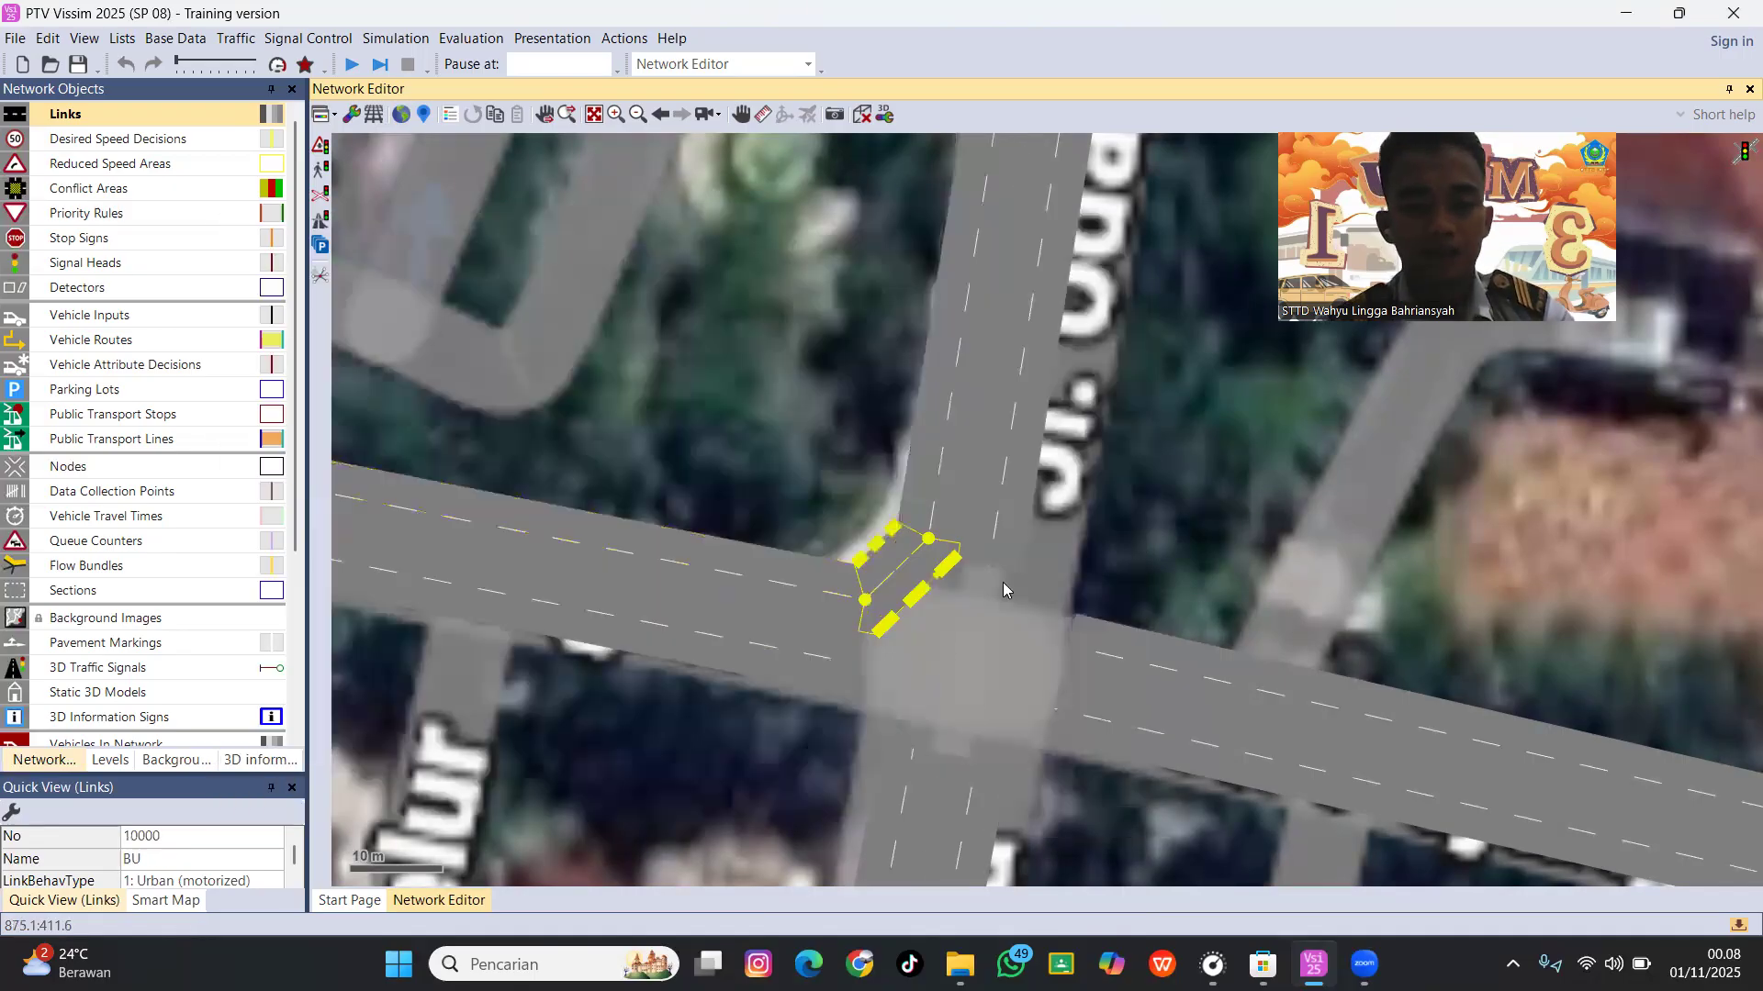
click(1096, 543)
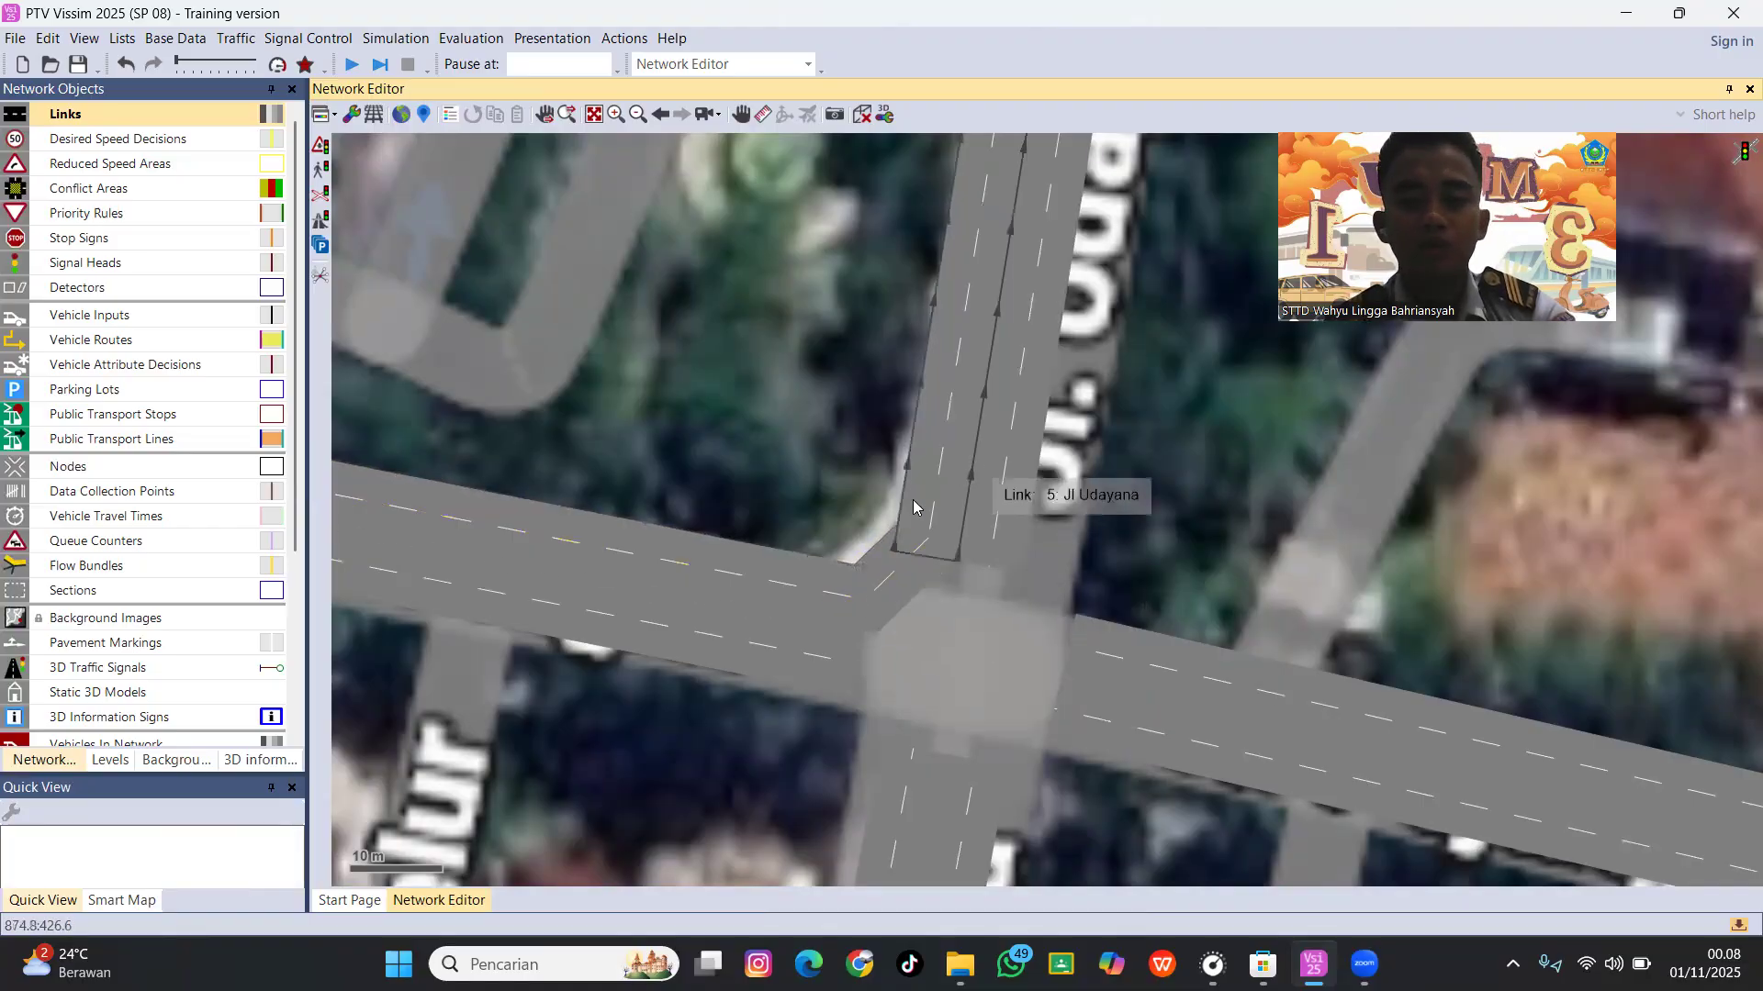
Increase the BU connector's number of intermediate points so it follows a smooth curve around the corner.
click(880, 559)
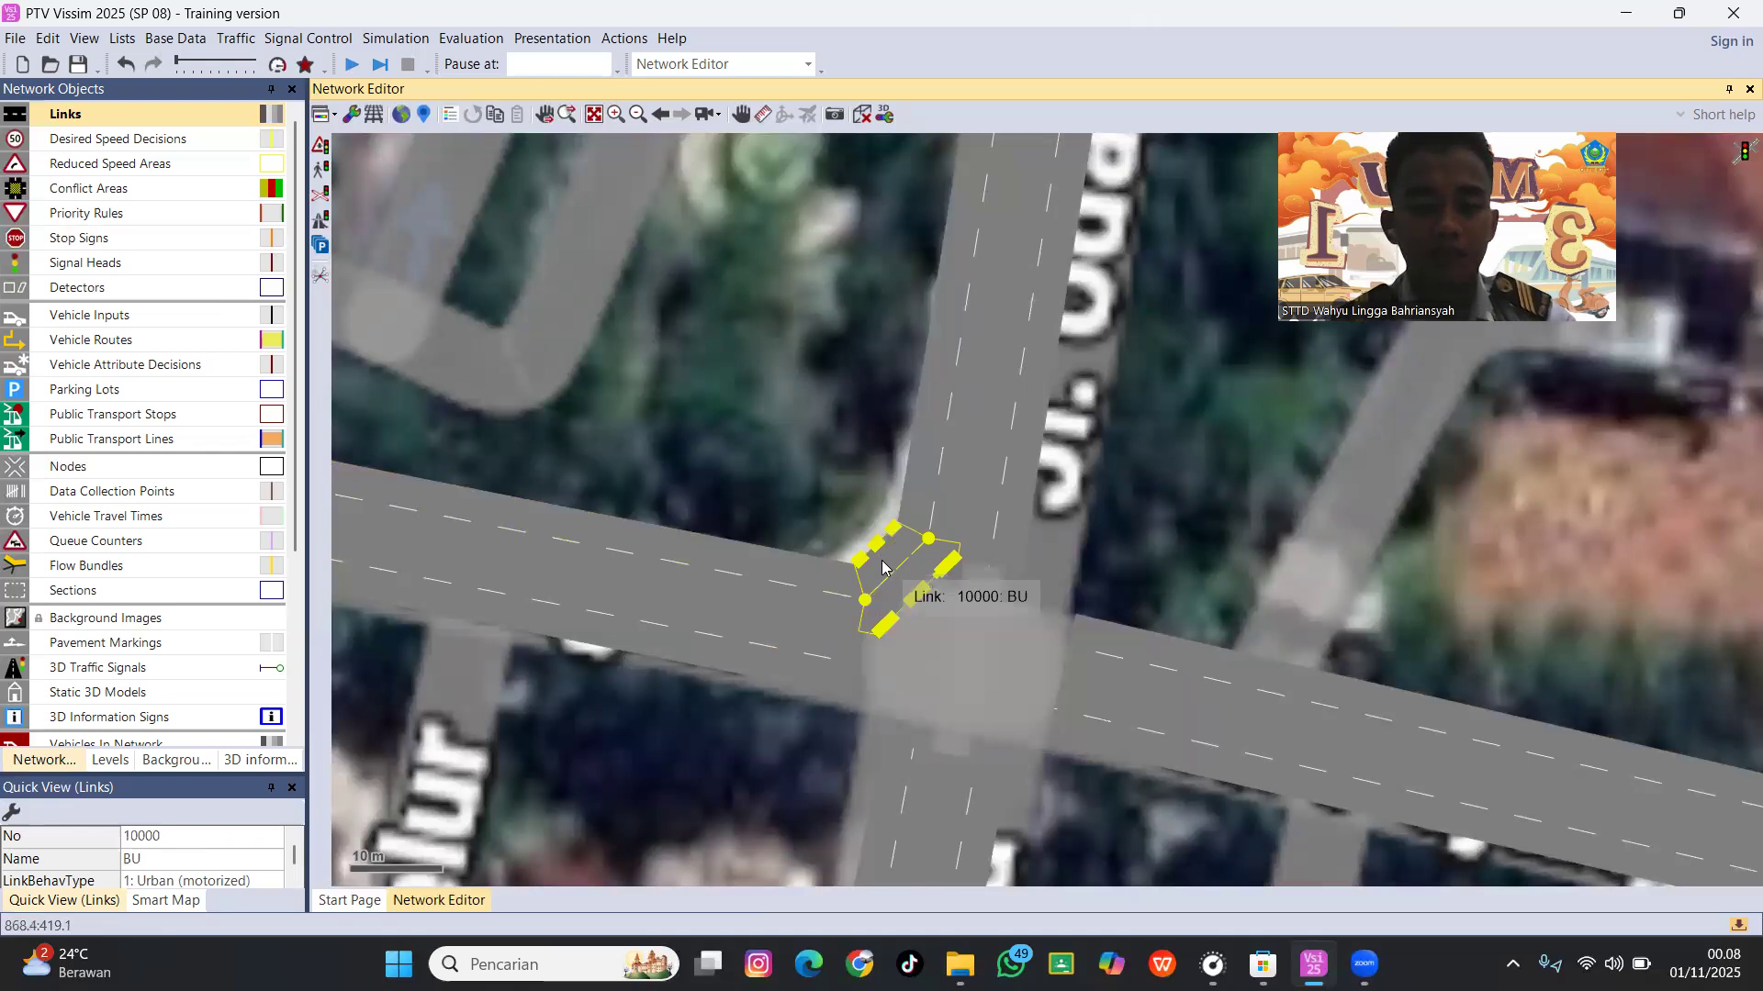
double_click(882, 567)
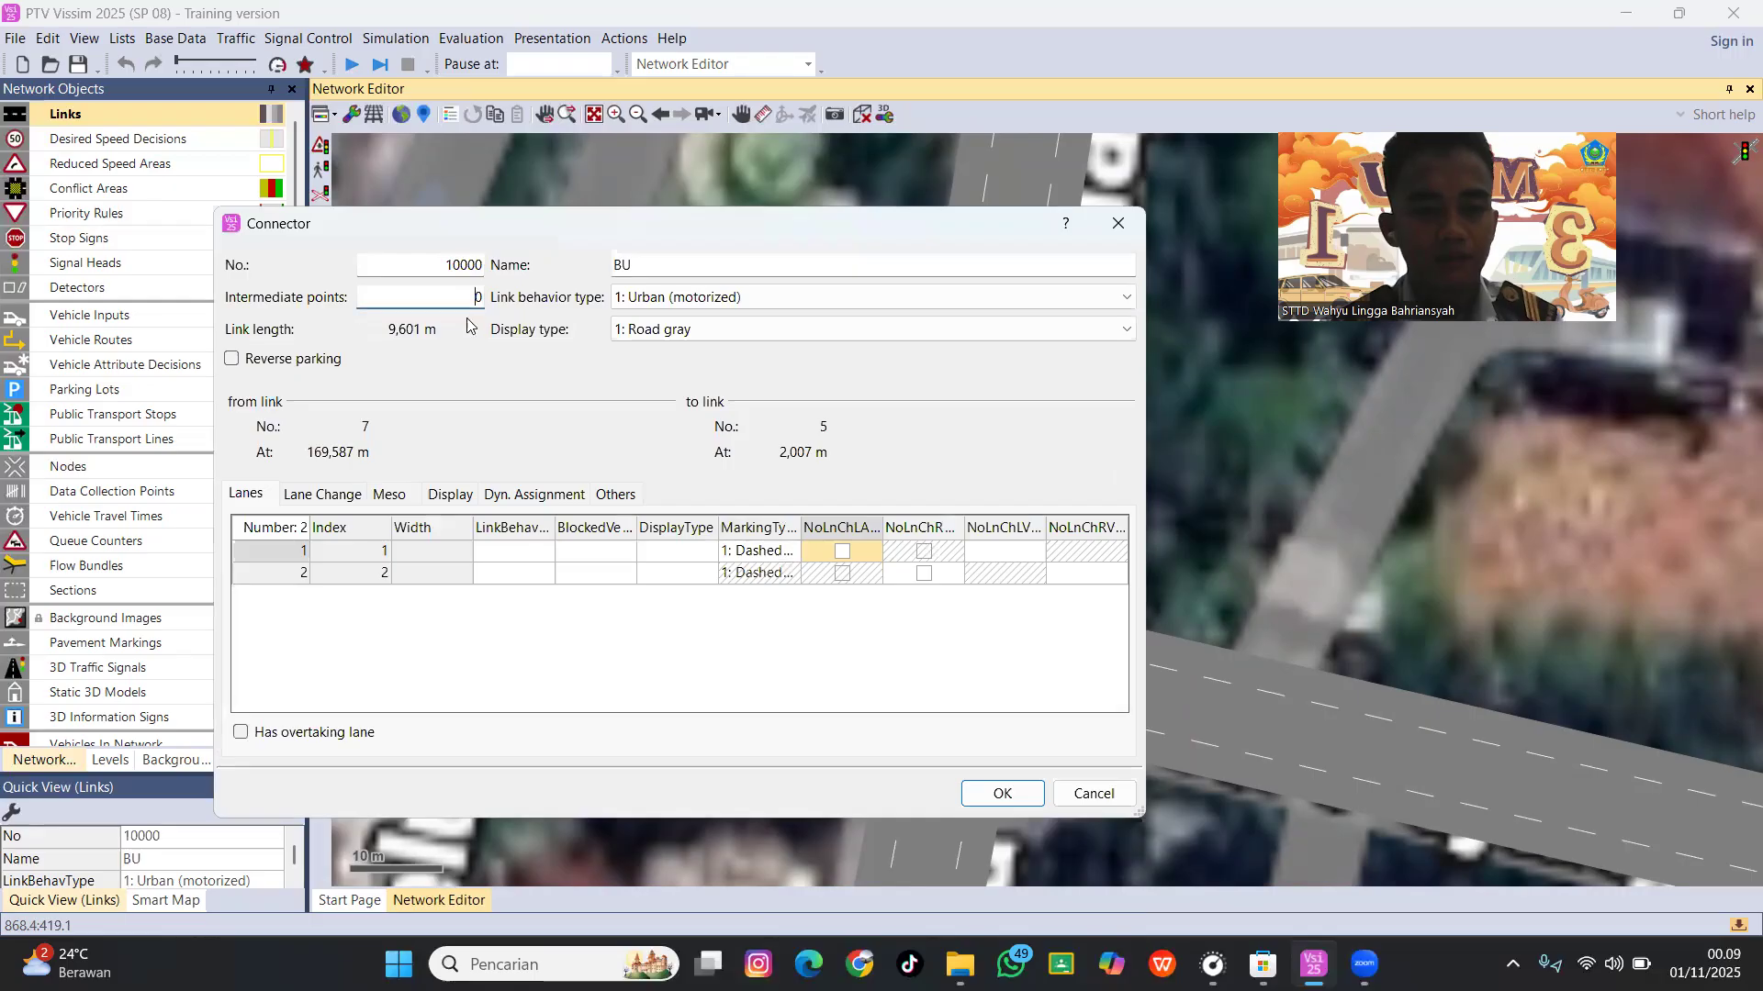
click(998, 791)
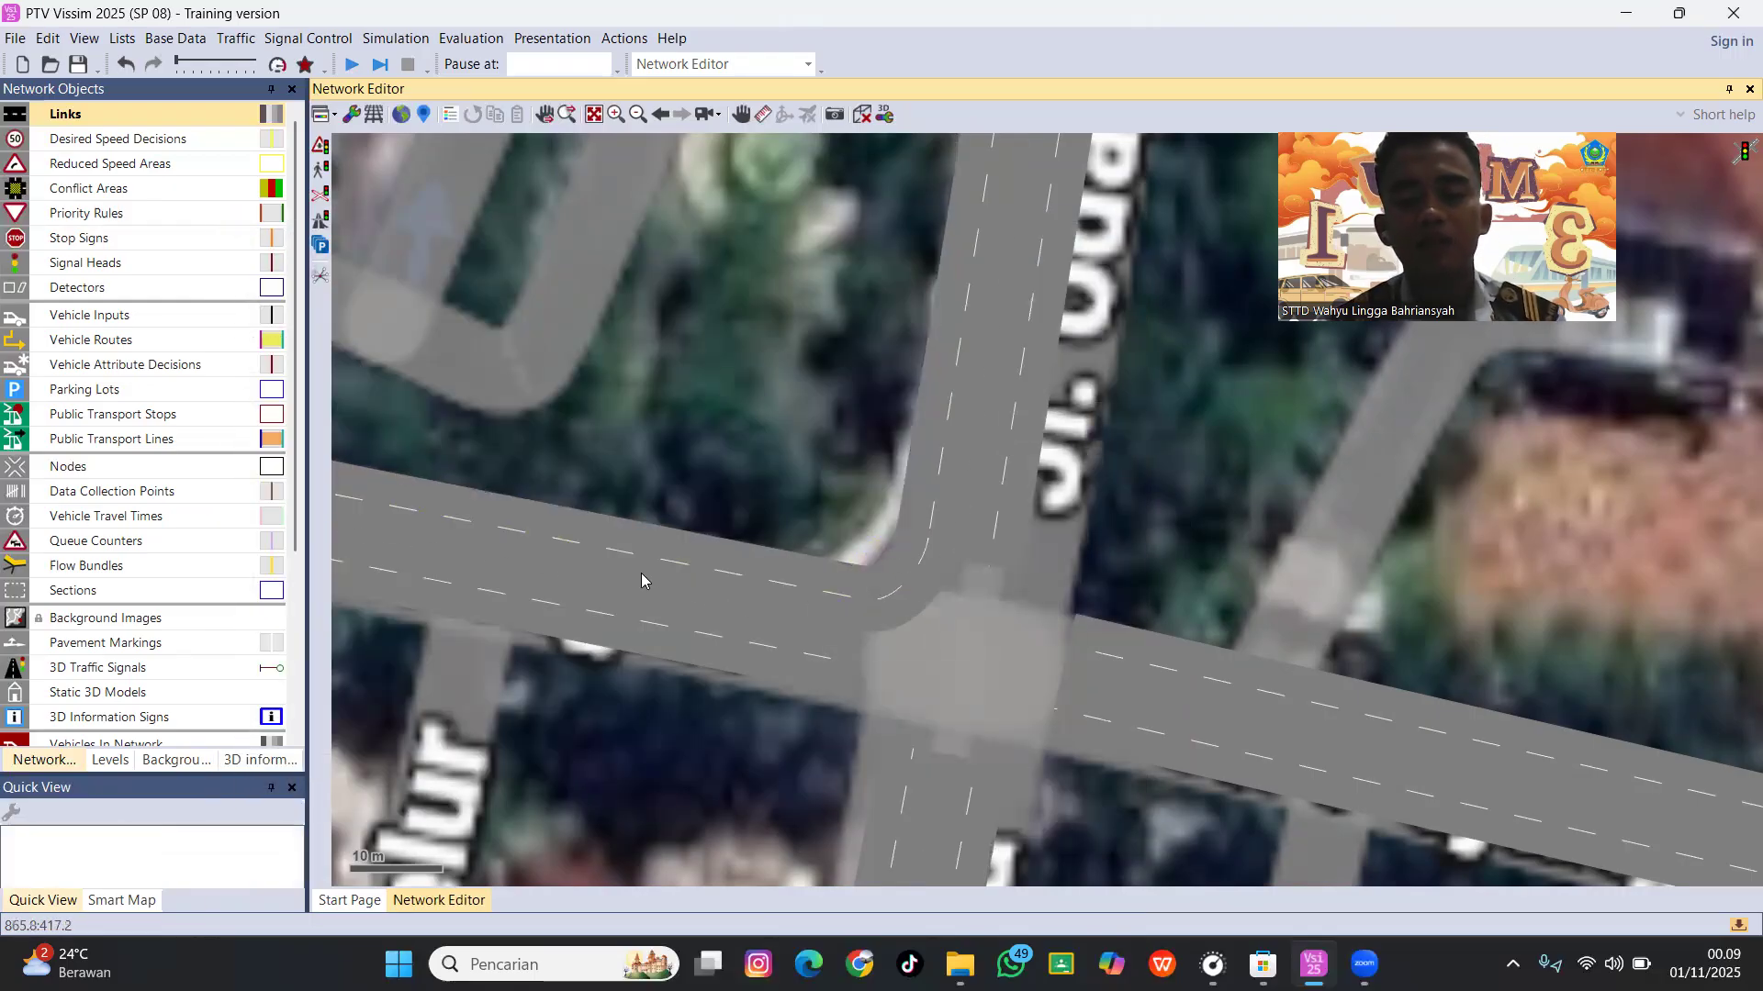
Clear the dashed marking type of lane 1 on the BU connector.
double_click(885, 595)
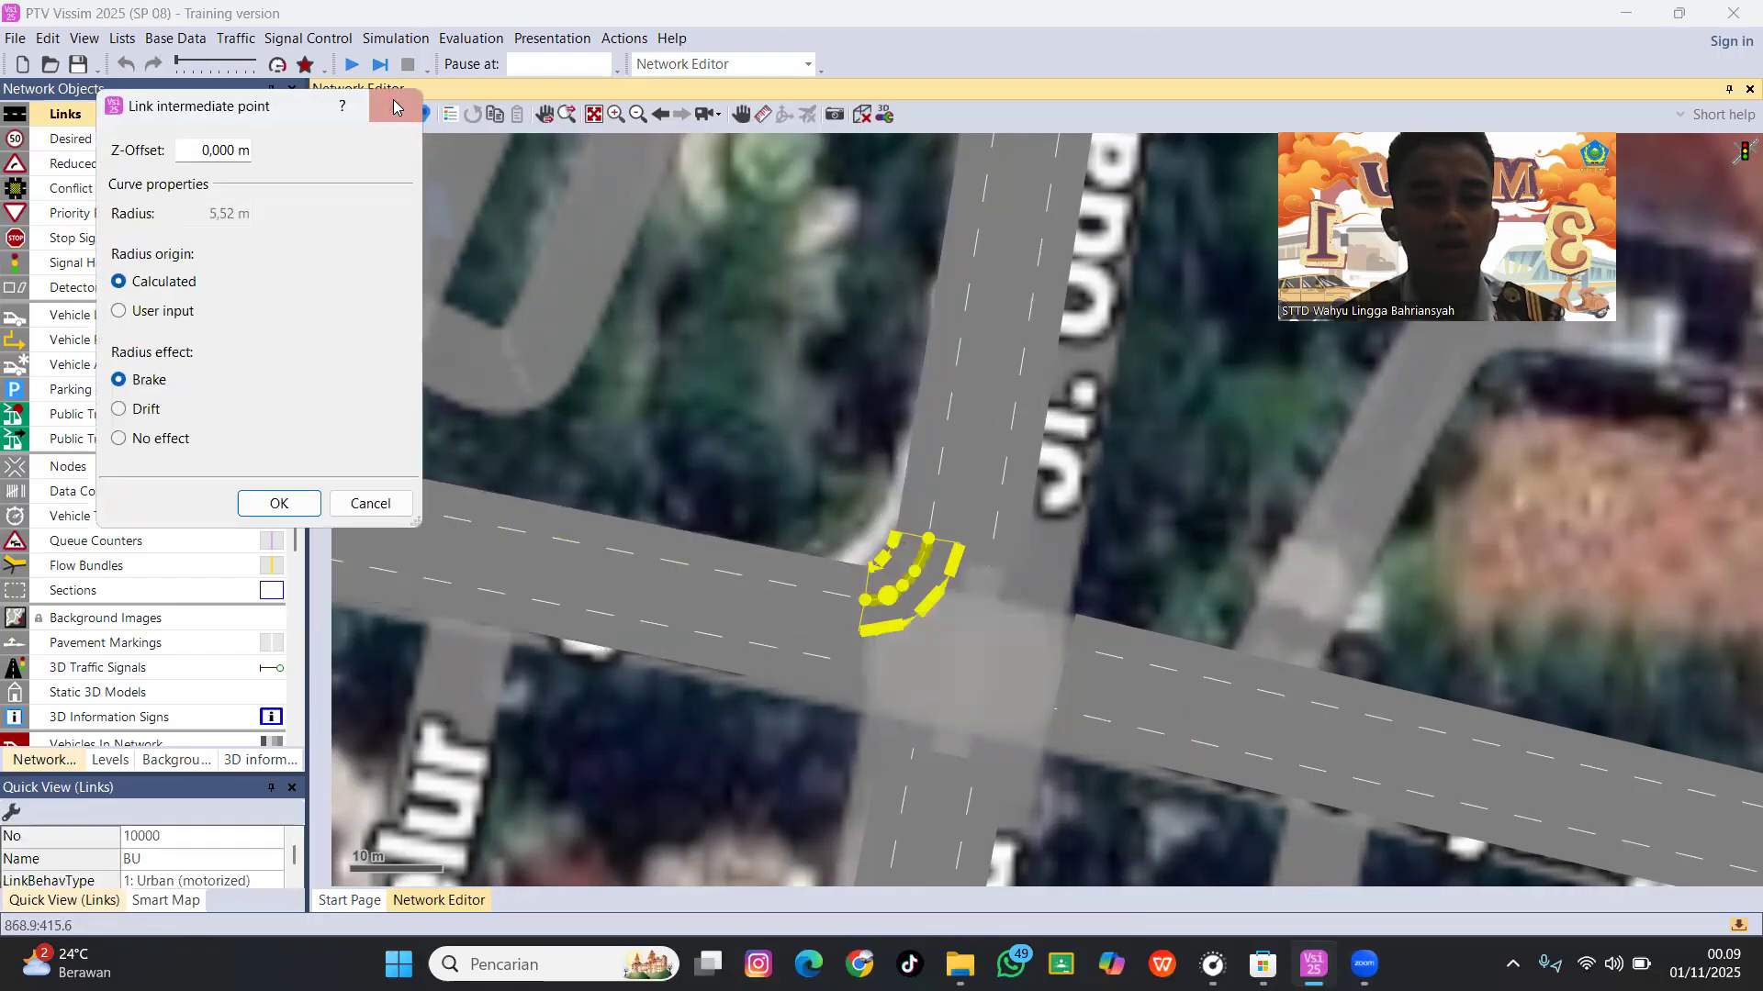
click(395, 106)
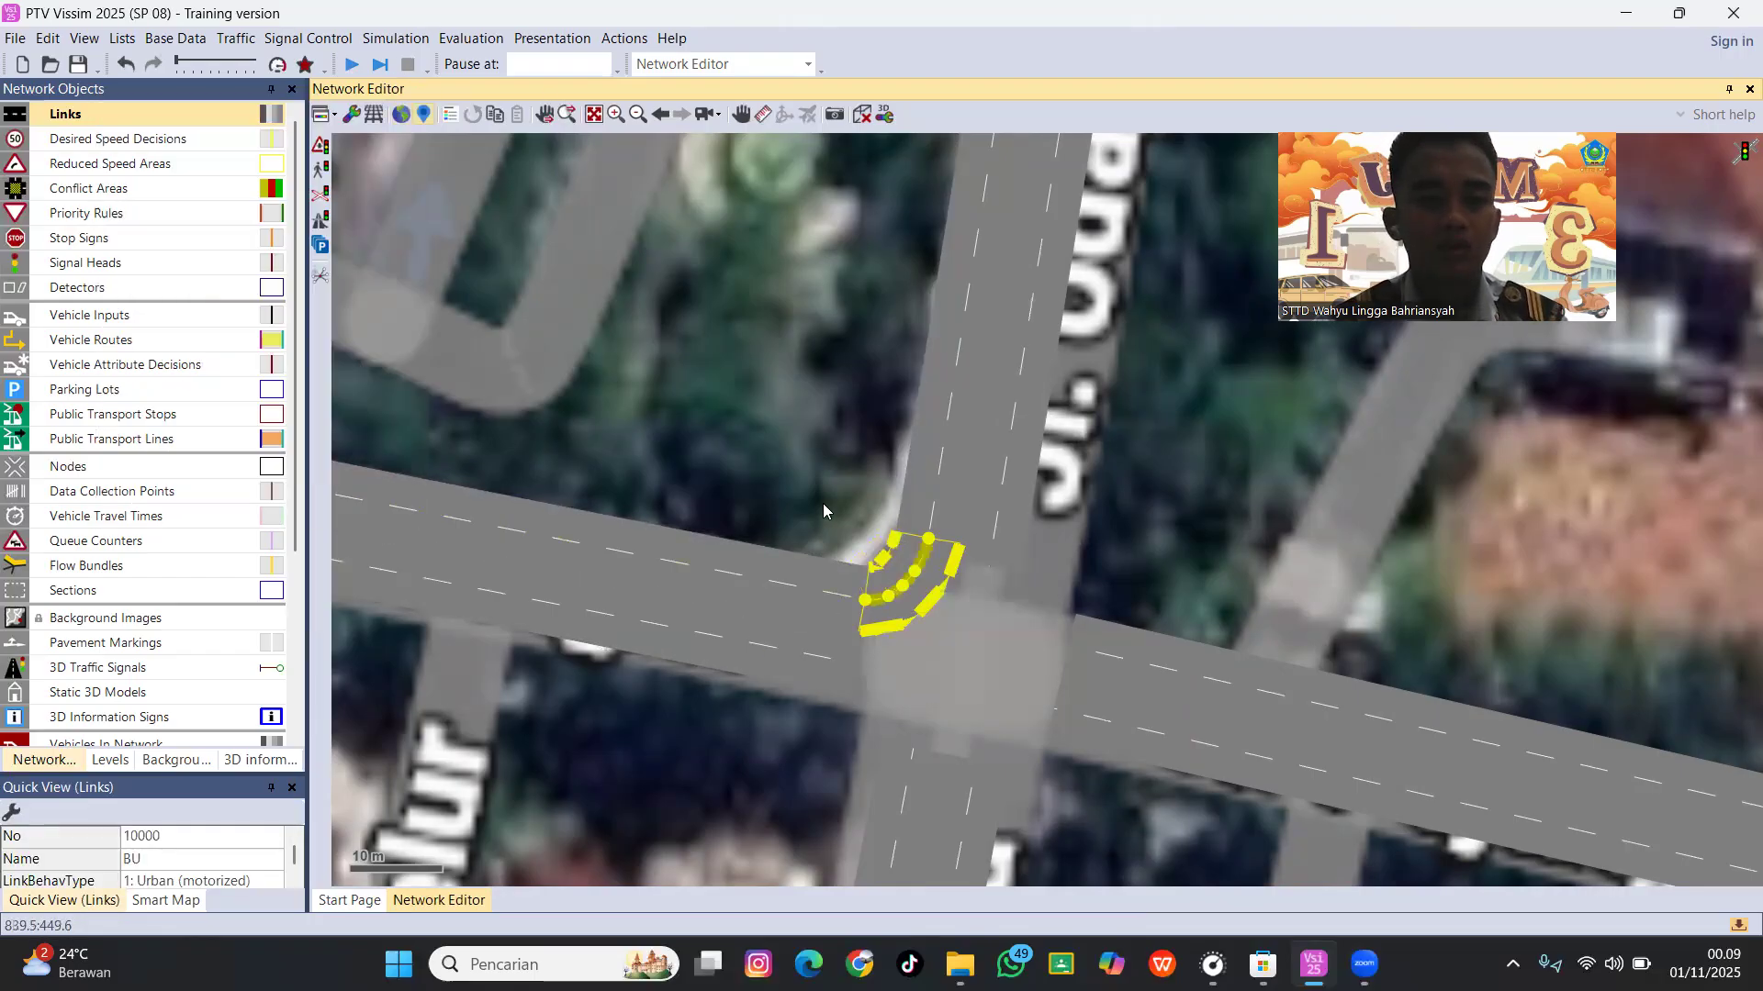
double_click(895, 584)
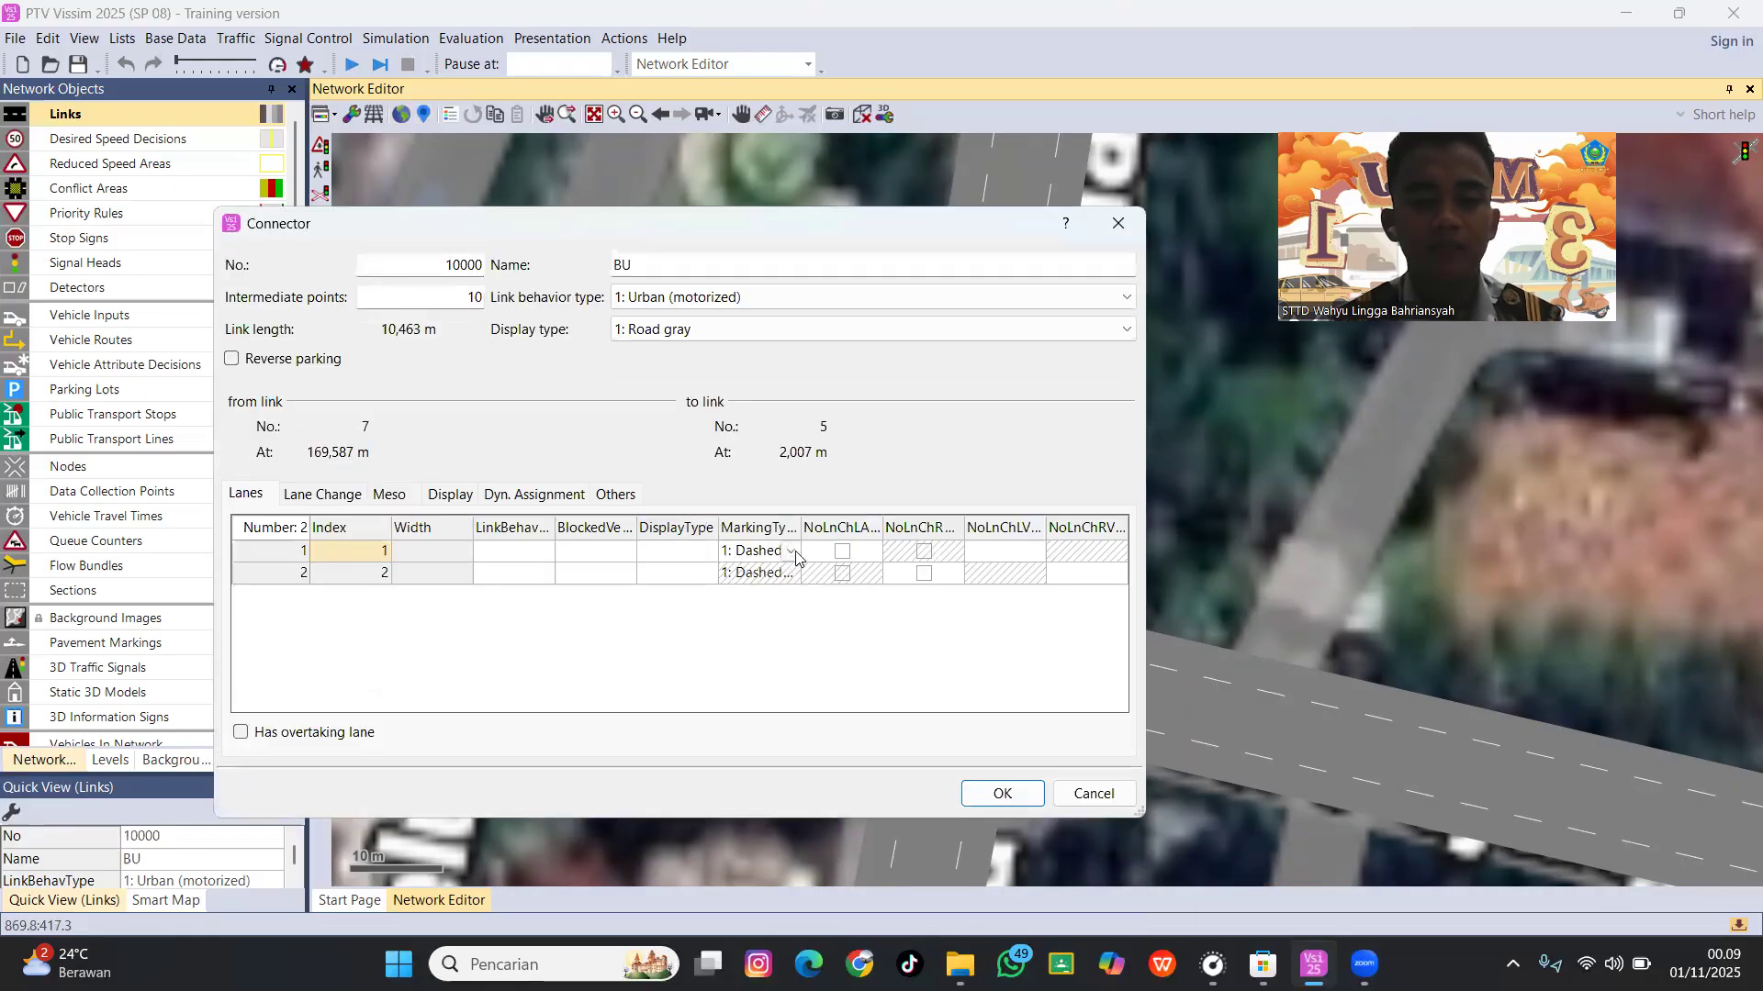
click(793, 551)
click(807, 564)
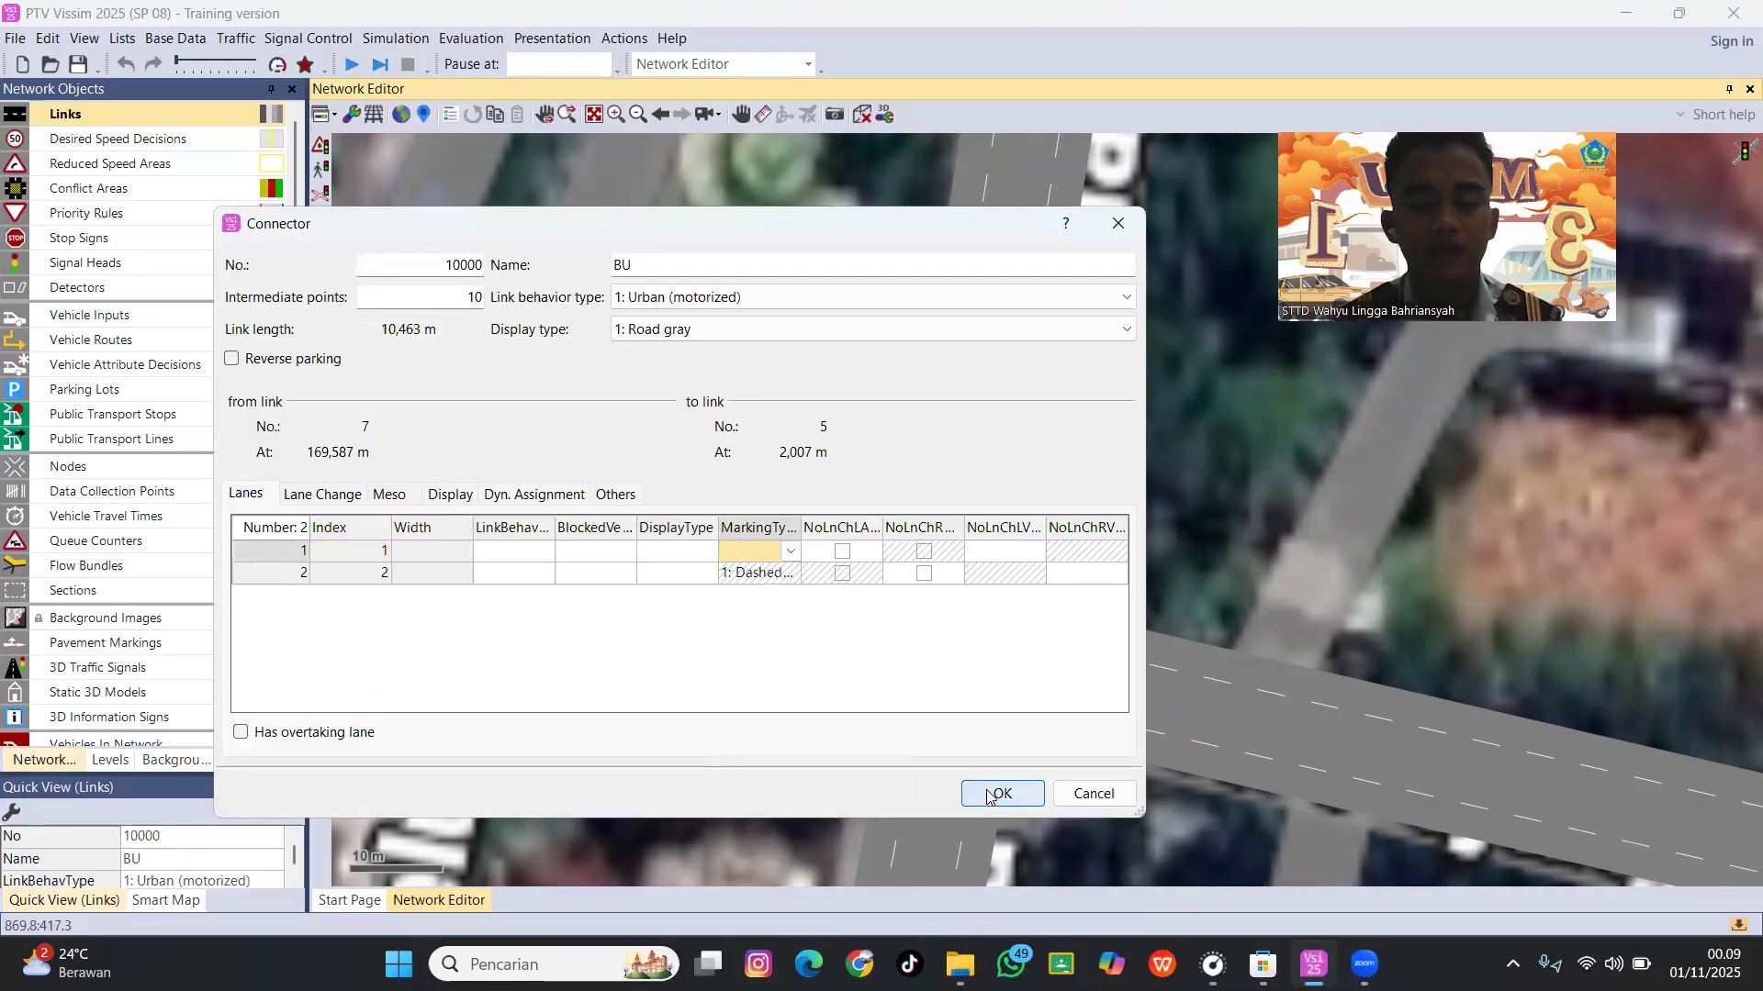
click(991, 798)
Create a 2-lane connector about 26.5 m long from the eastbound Jl Langko link to the eastbound Jl Pejanggik link, named "BT".
click(818, 759)
click(845, 592)
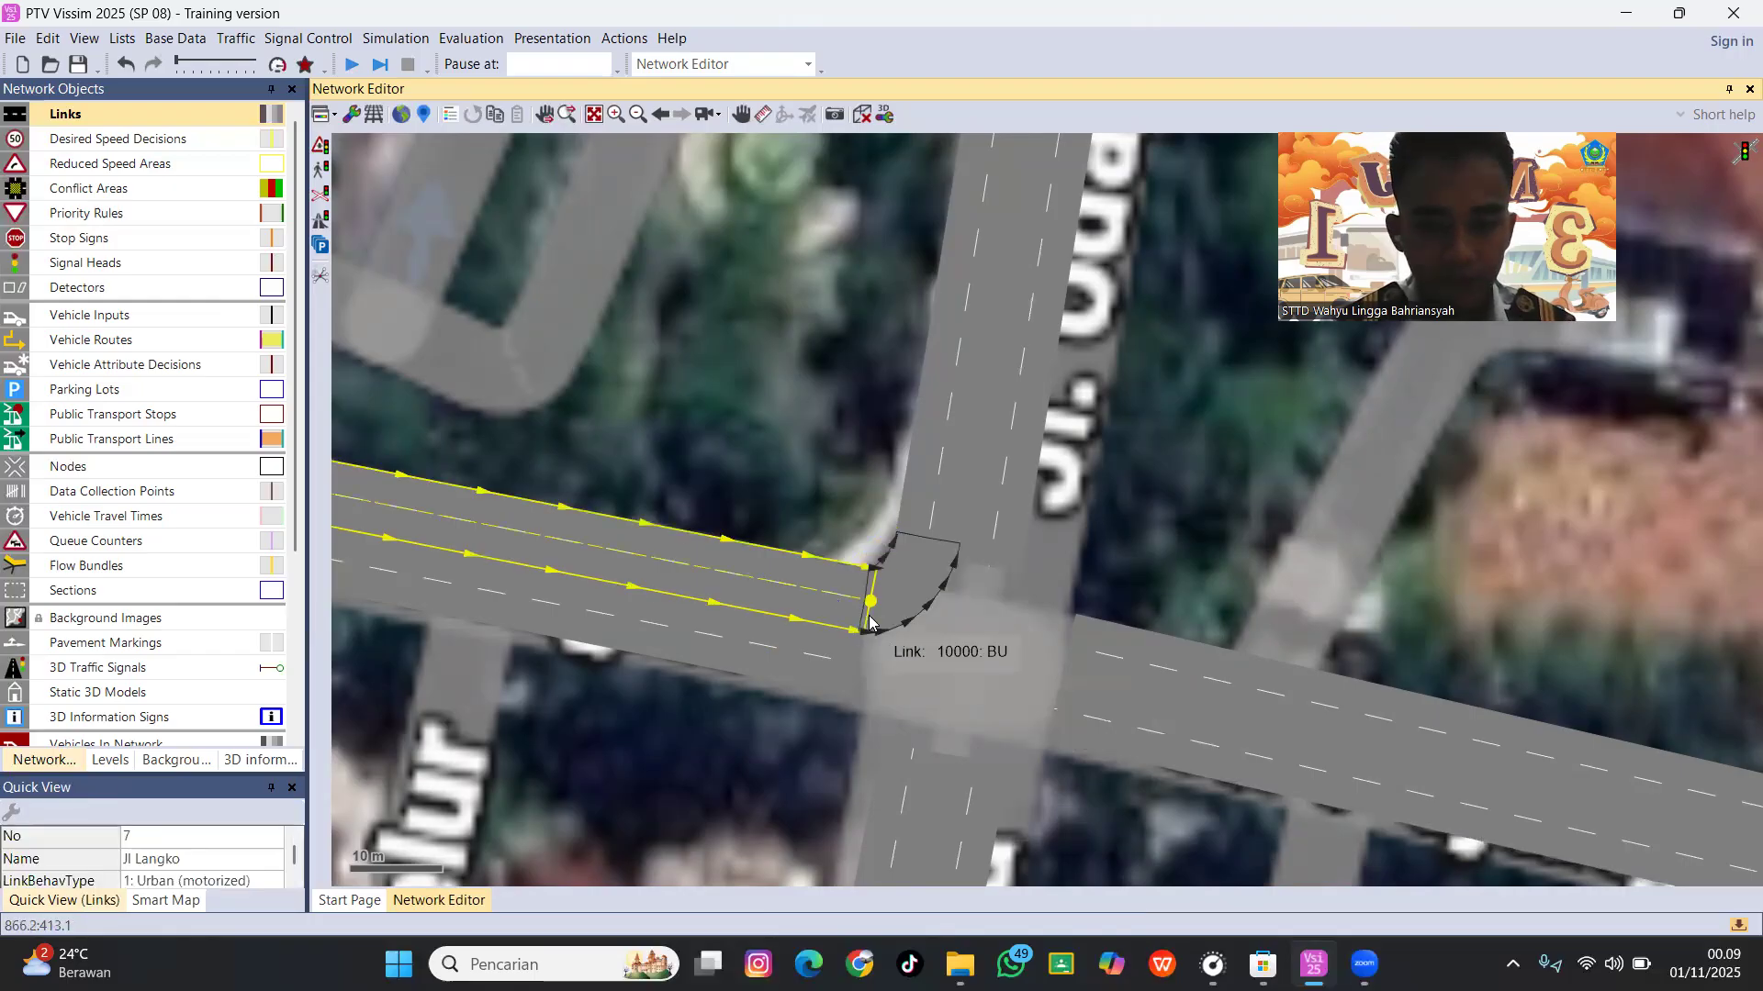
drag(872, 601, 1084, 647)
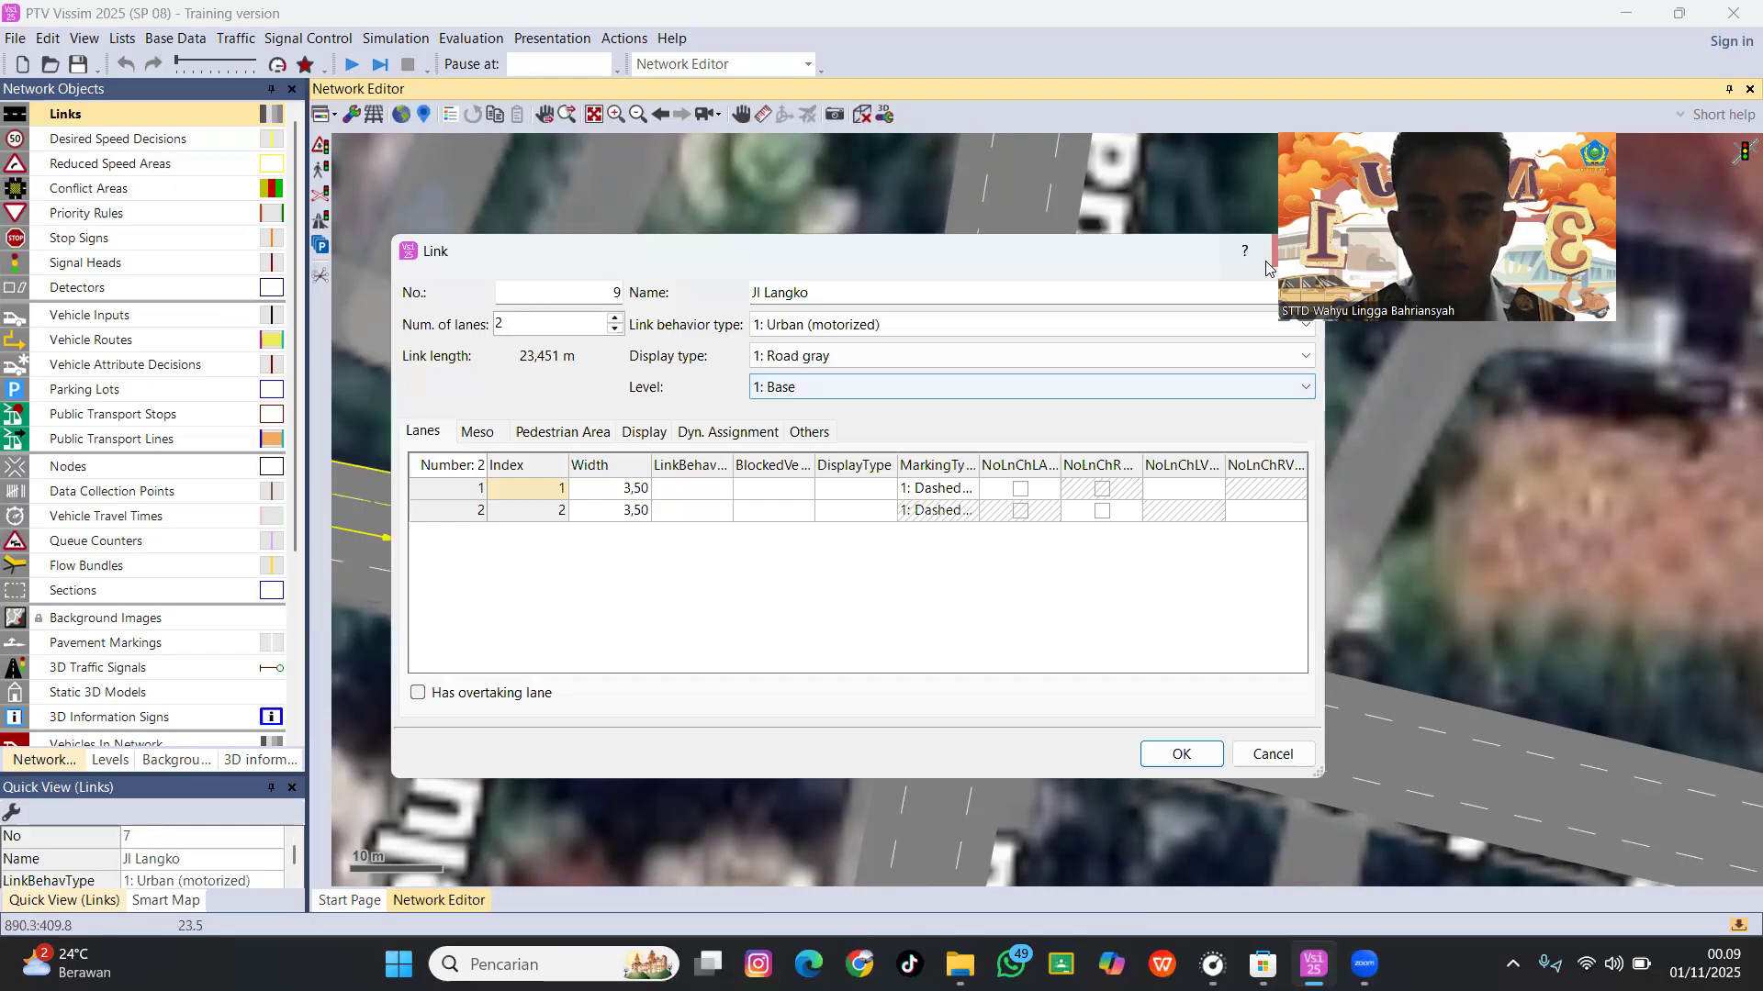
key(Escape)
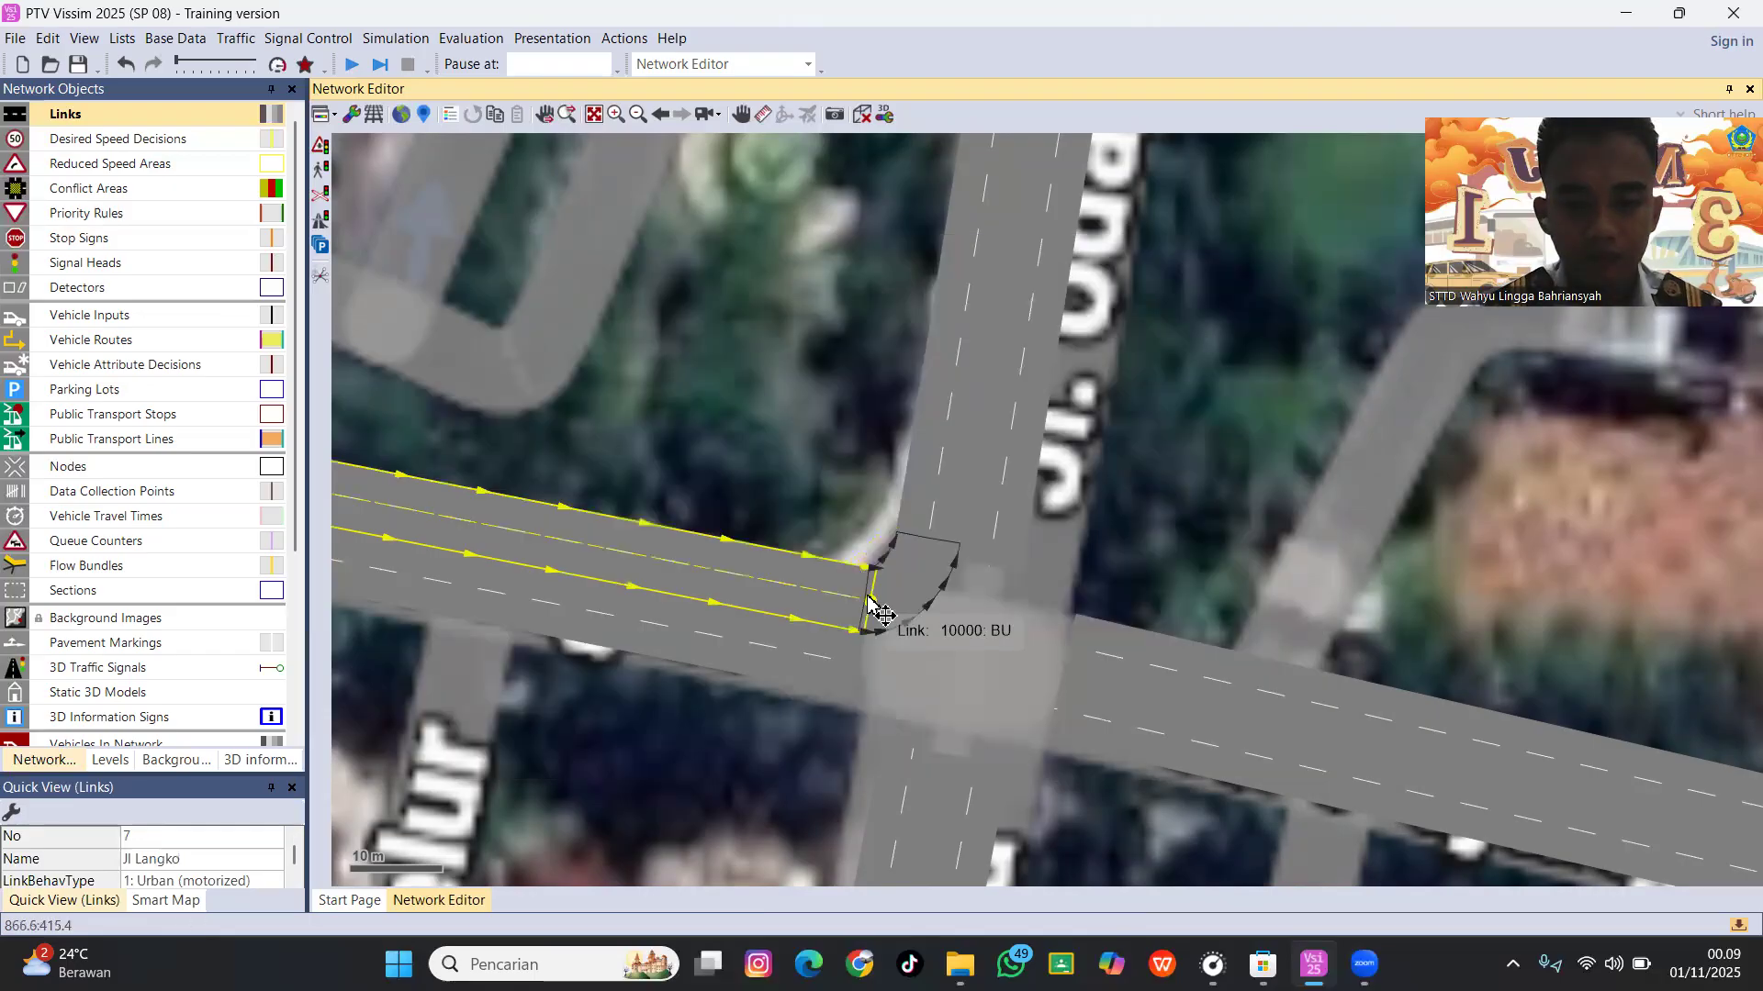
drag(887, 615, 1047, 657)
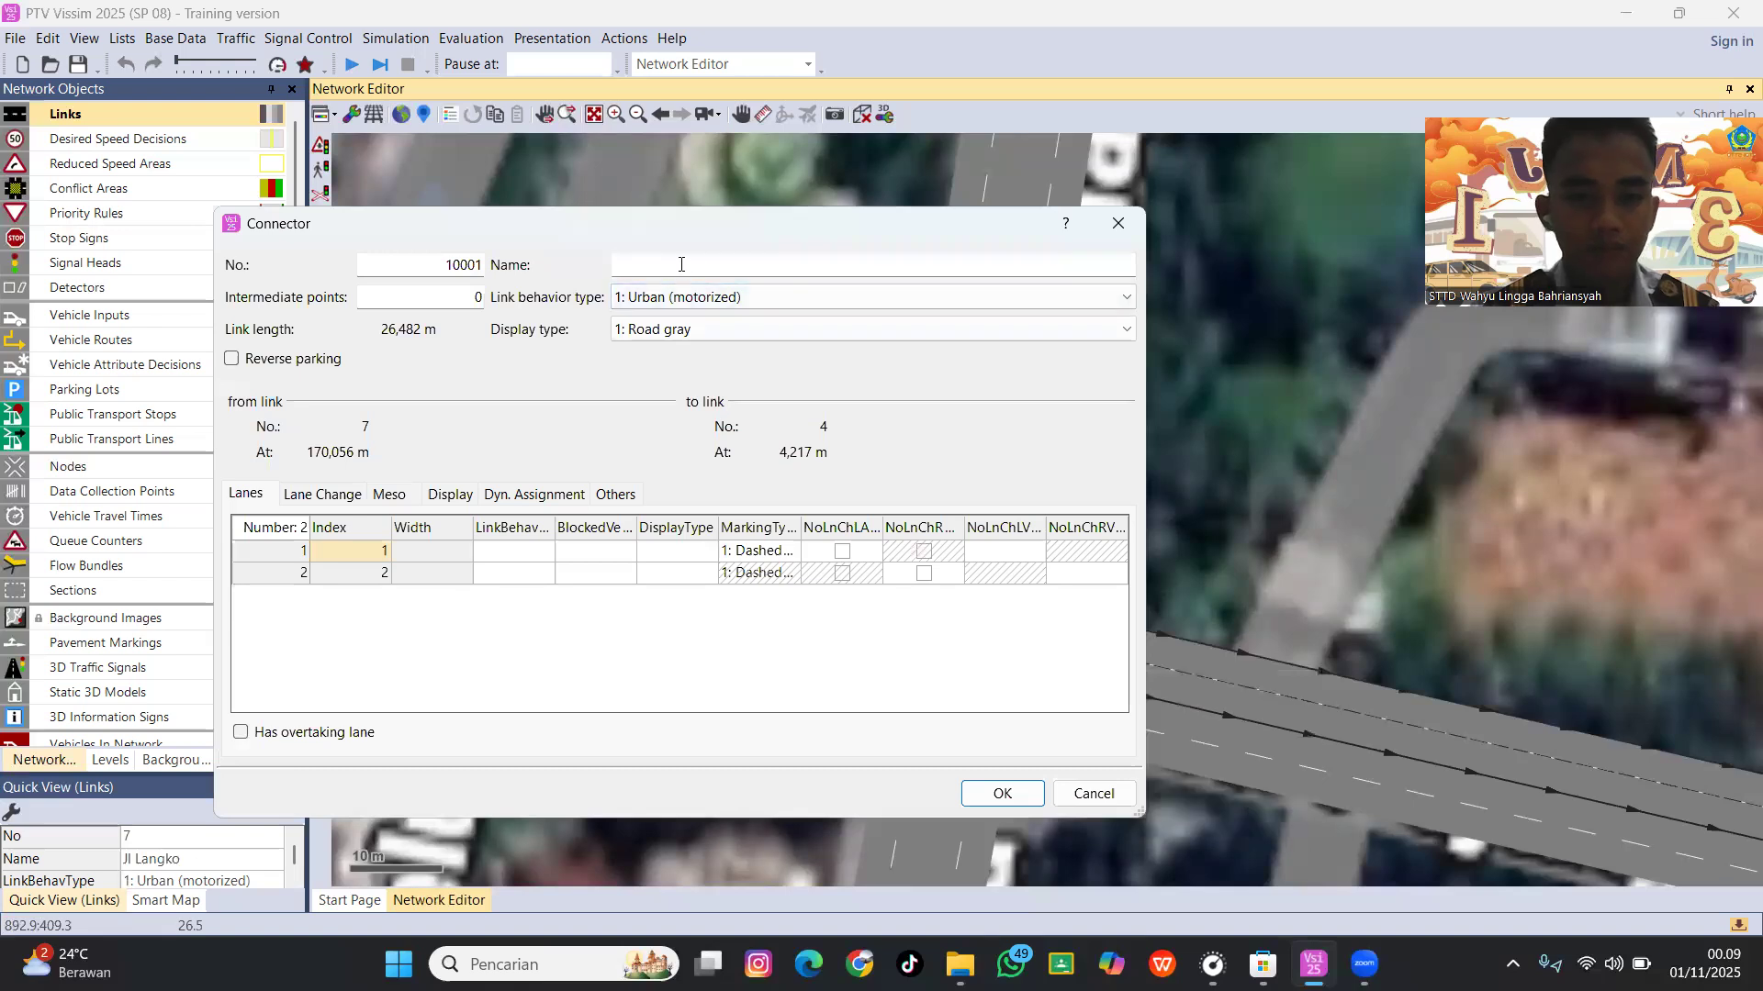
text(BT)
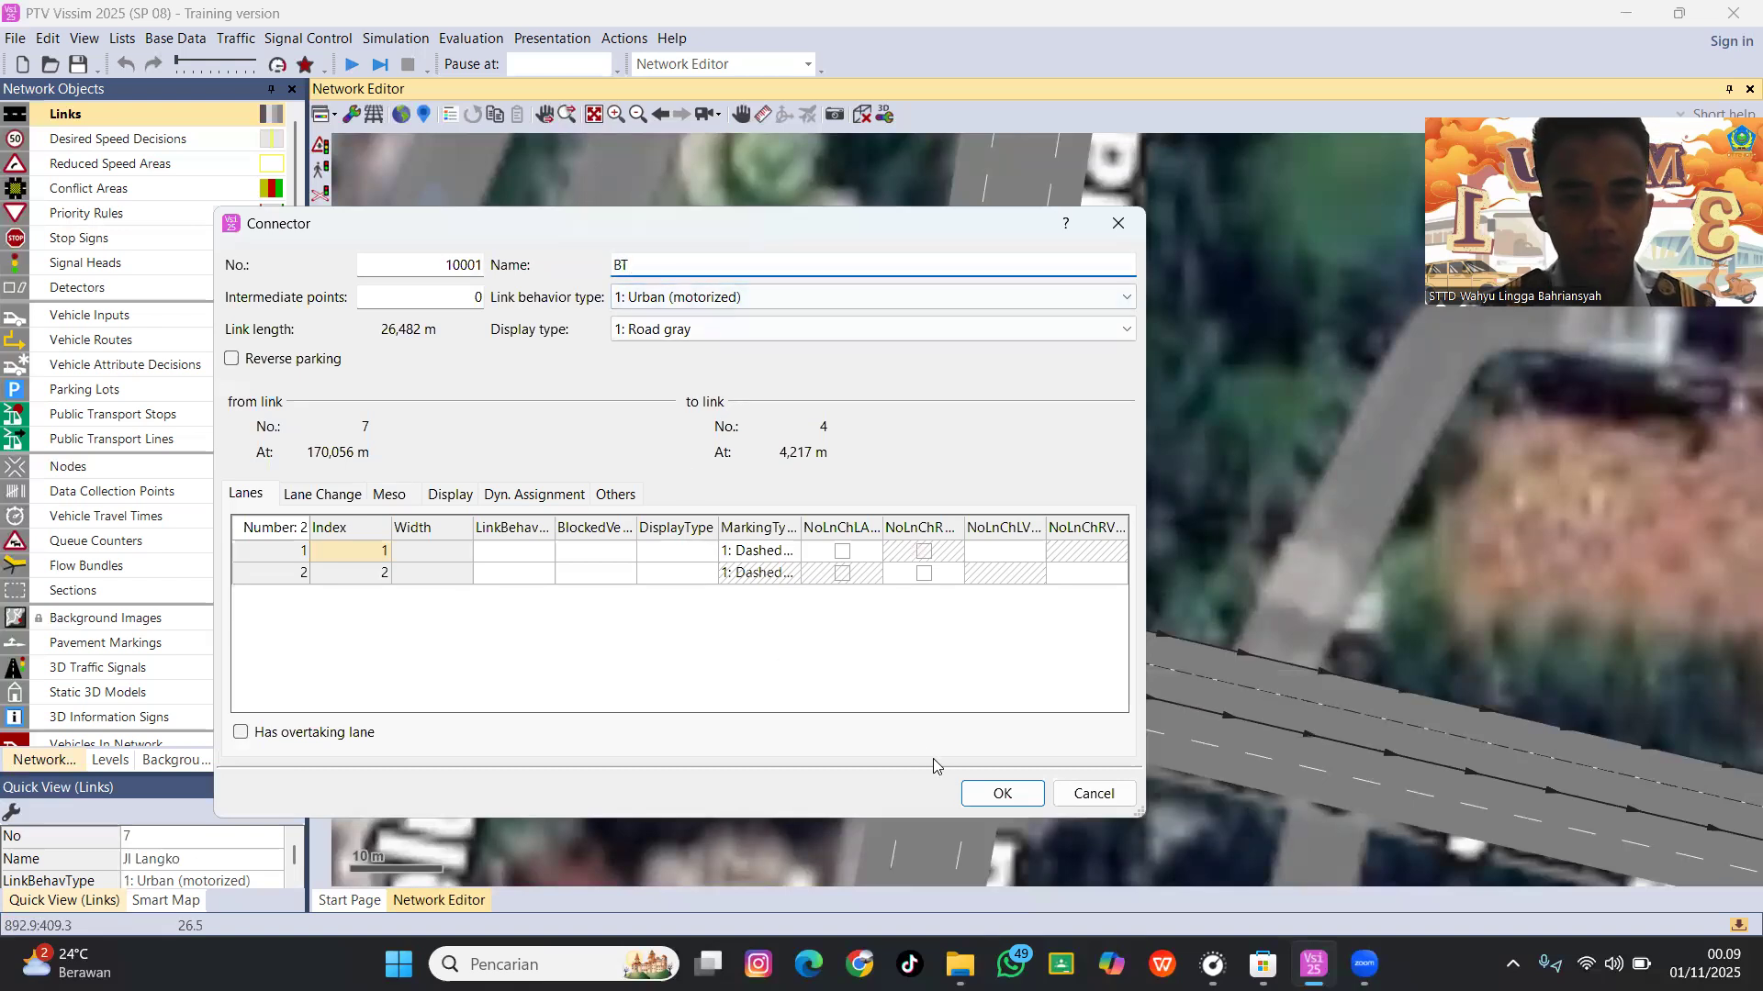
click(994, 791)
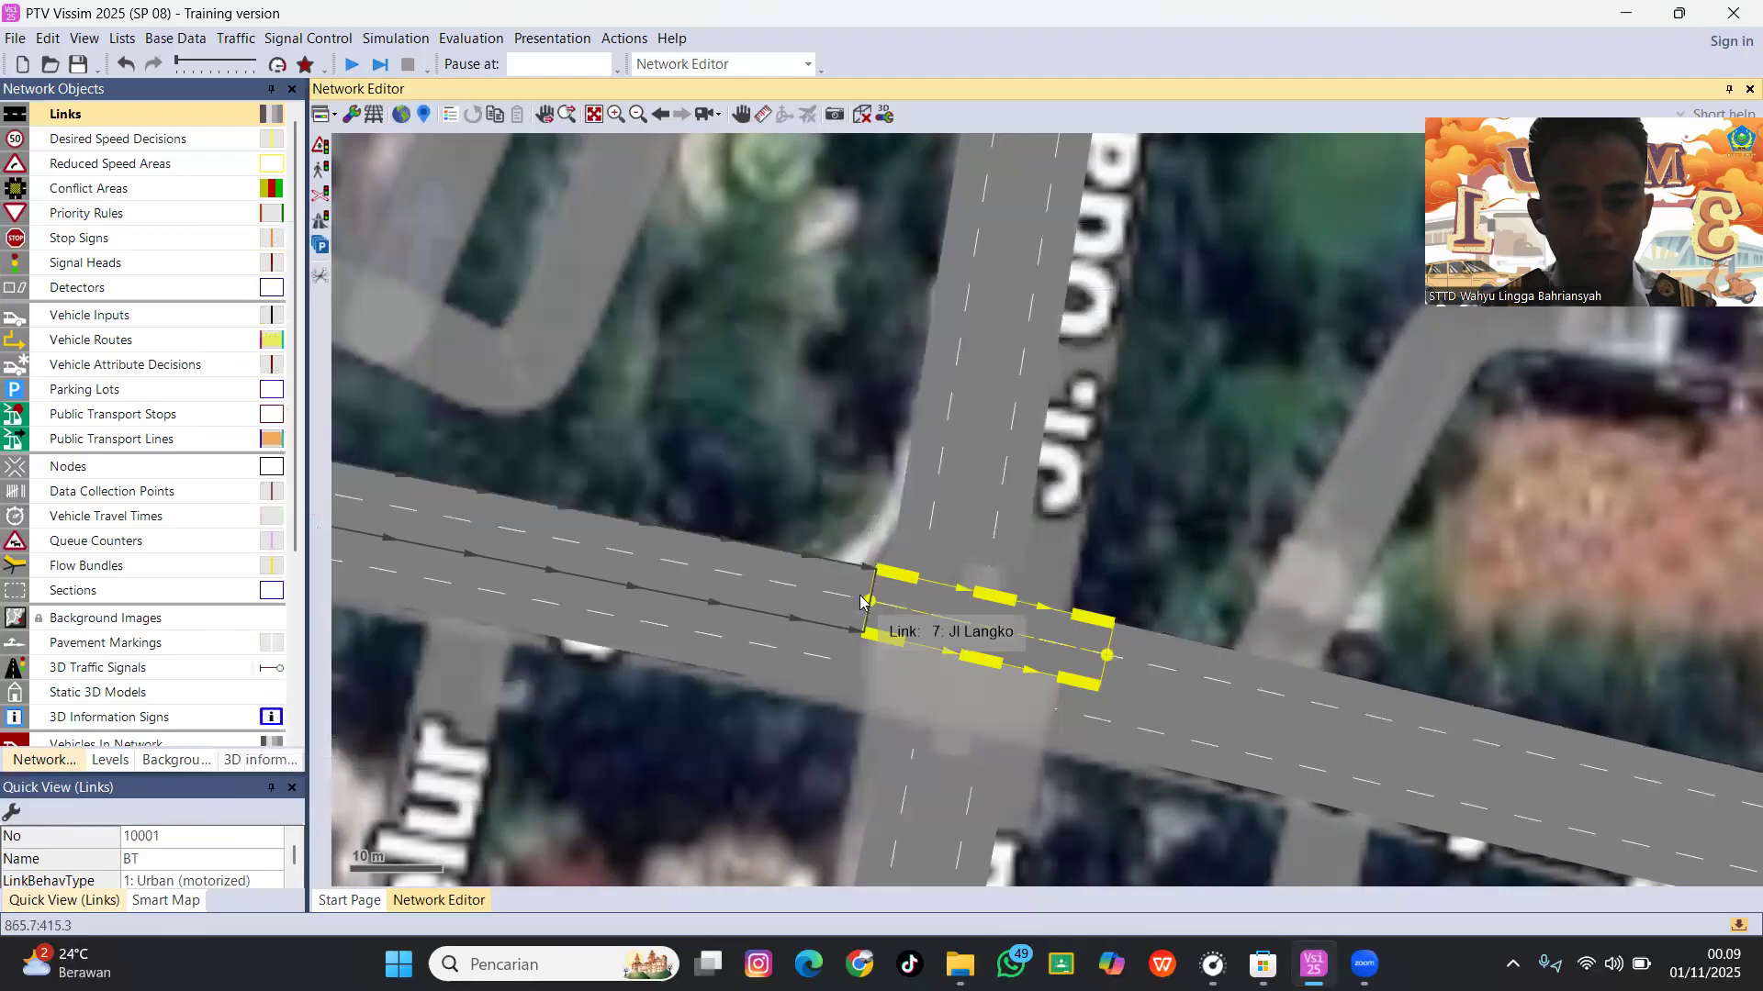
Create a curved connector "BS" about 22.6 m long from eastbound Jl Langko to southbound Jl Airlangga, with lane 1's marking type cleared.
drag(866, 606, 944, 769)
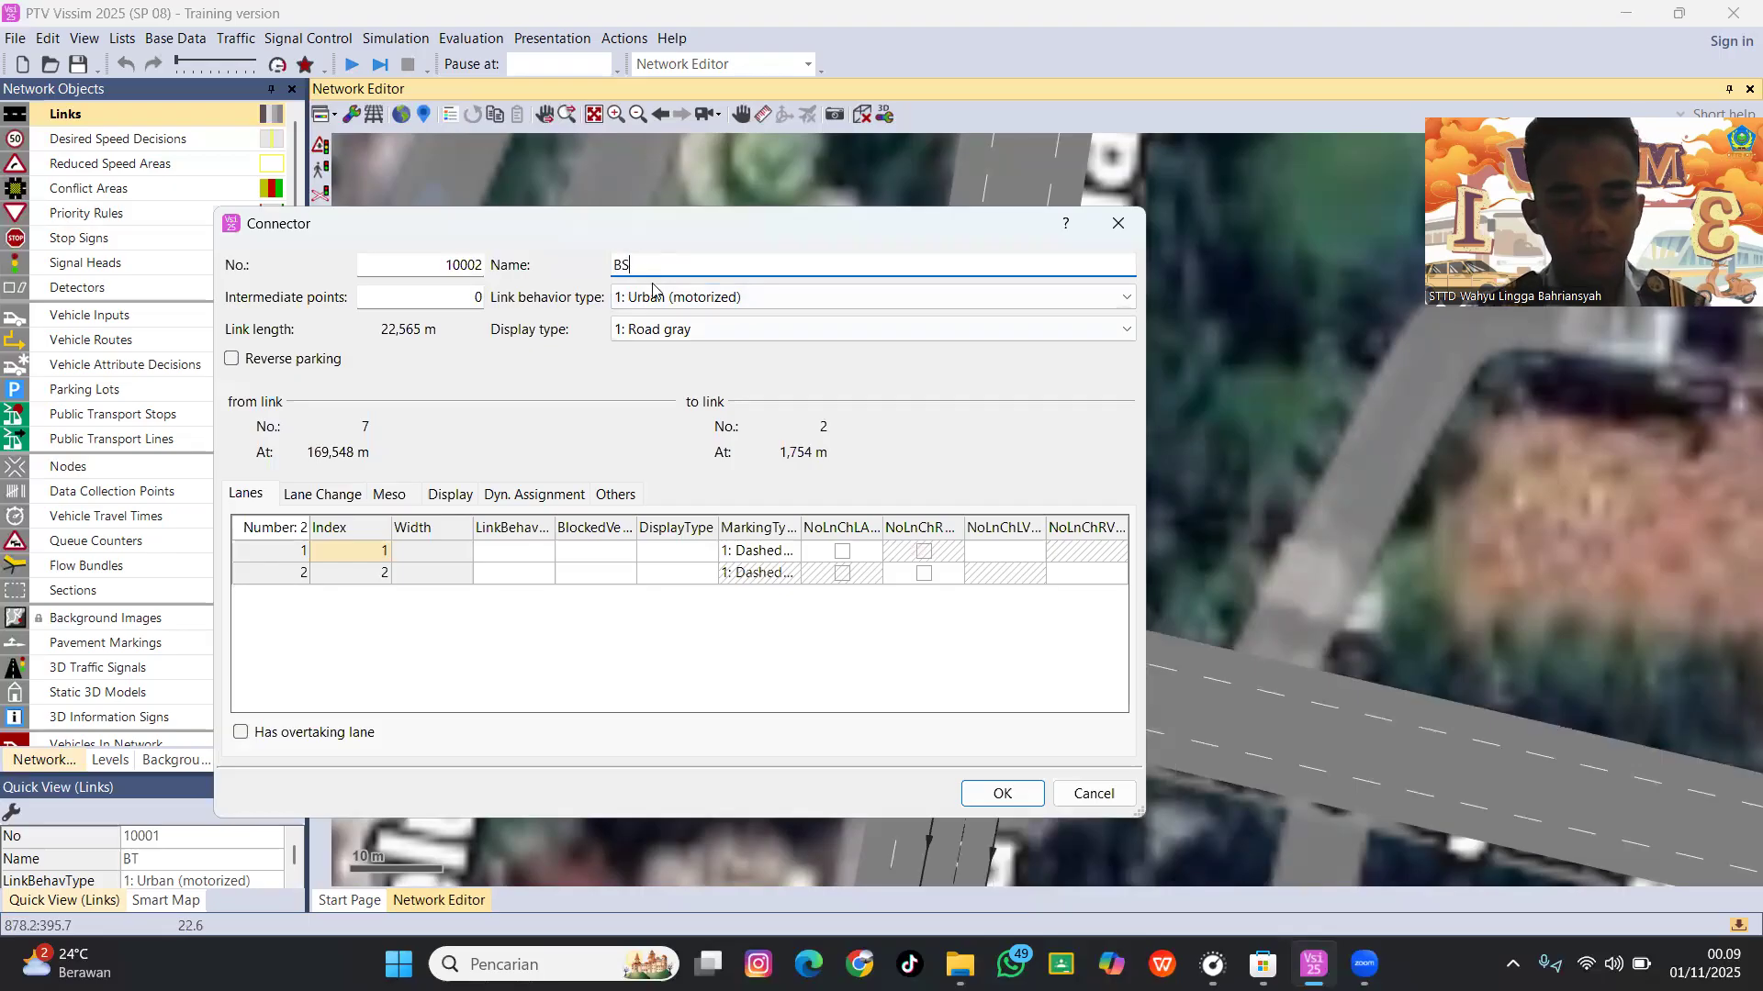
click(459, 299)
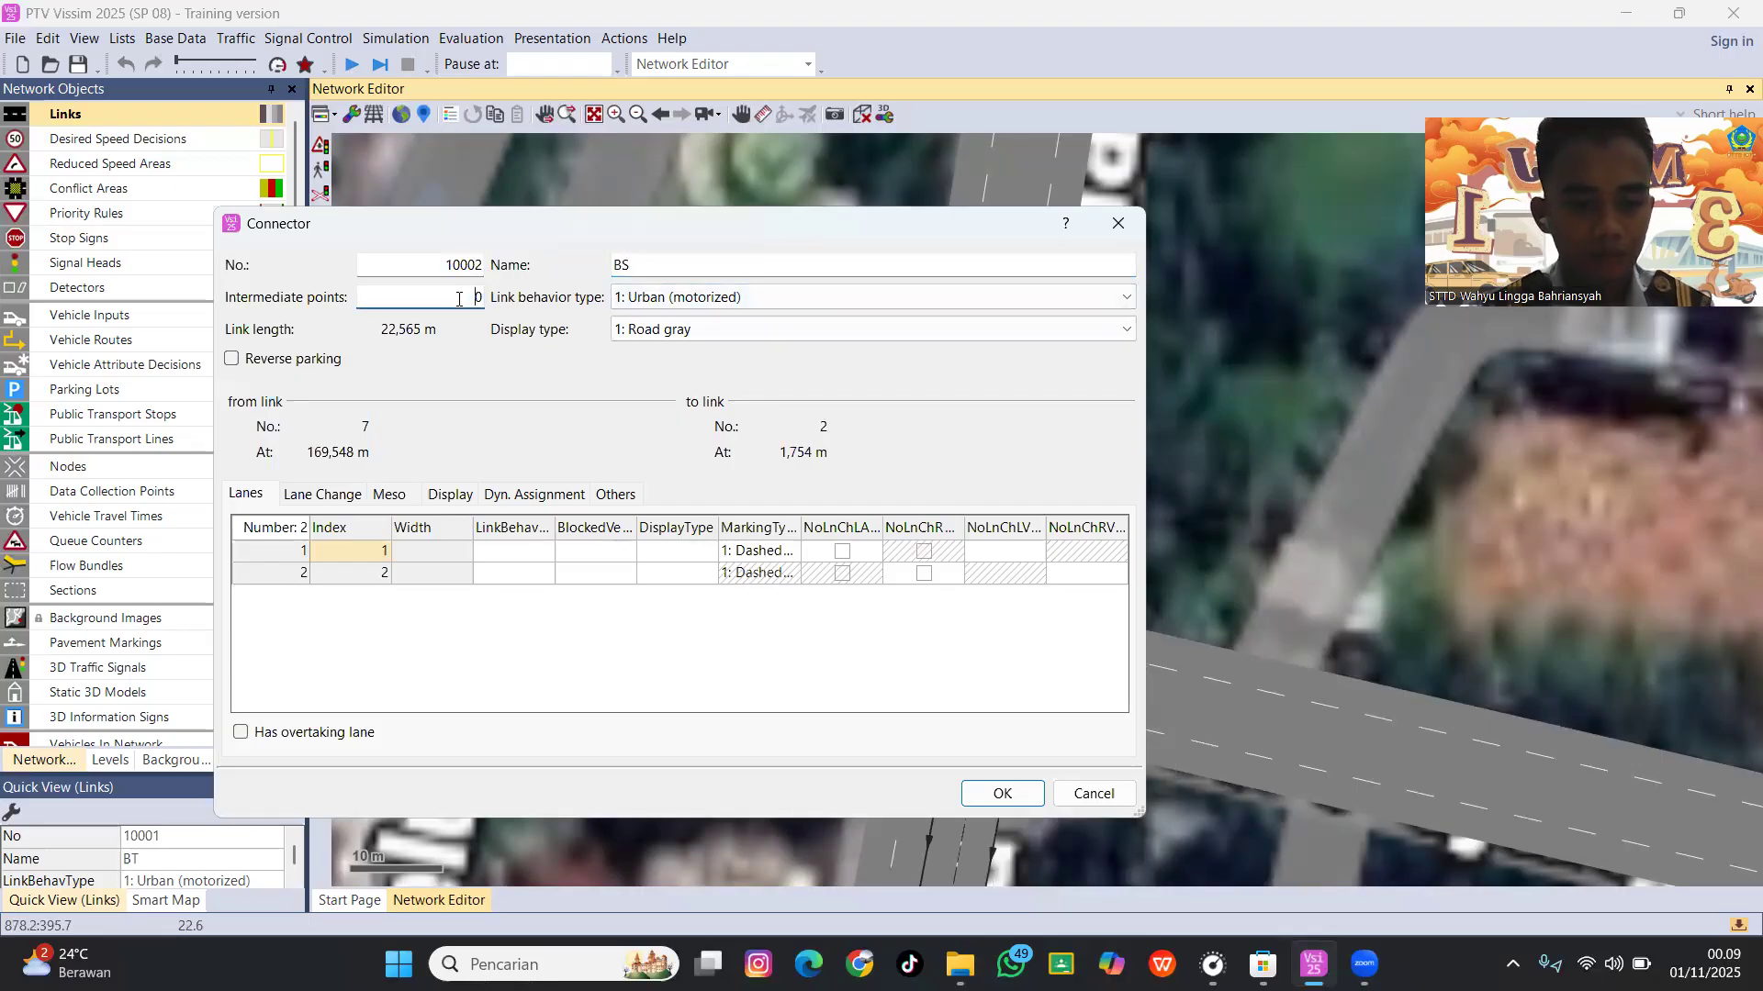
click(793, 552)
click(851, 624)
click(1003, 794)
Create connector "SB" about 13.1 m long from northbound Jl Airlangga to westbound Jl Langko, with 10 intermediate points and no lane 1 marking type.
click(901, 777)
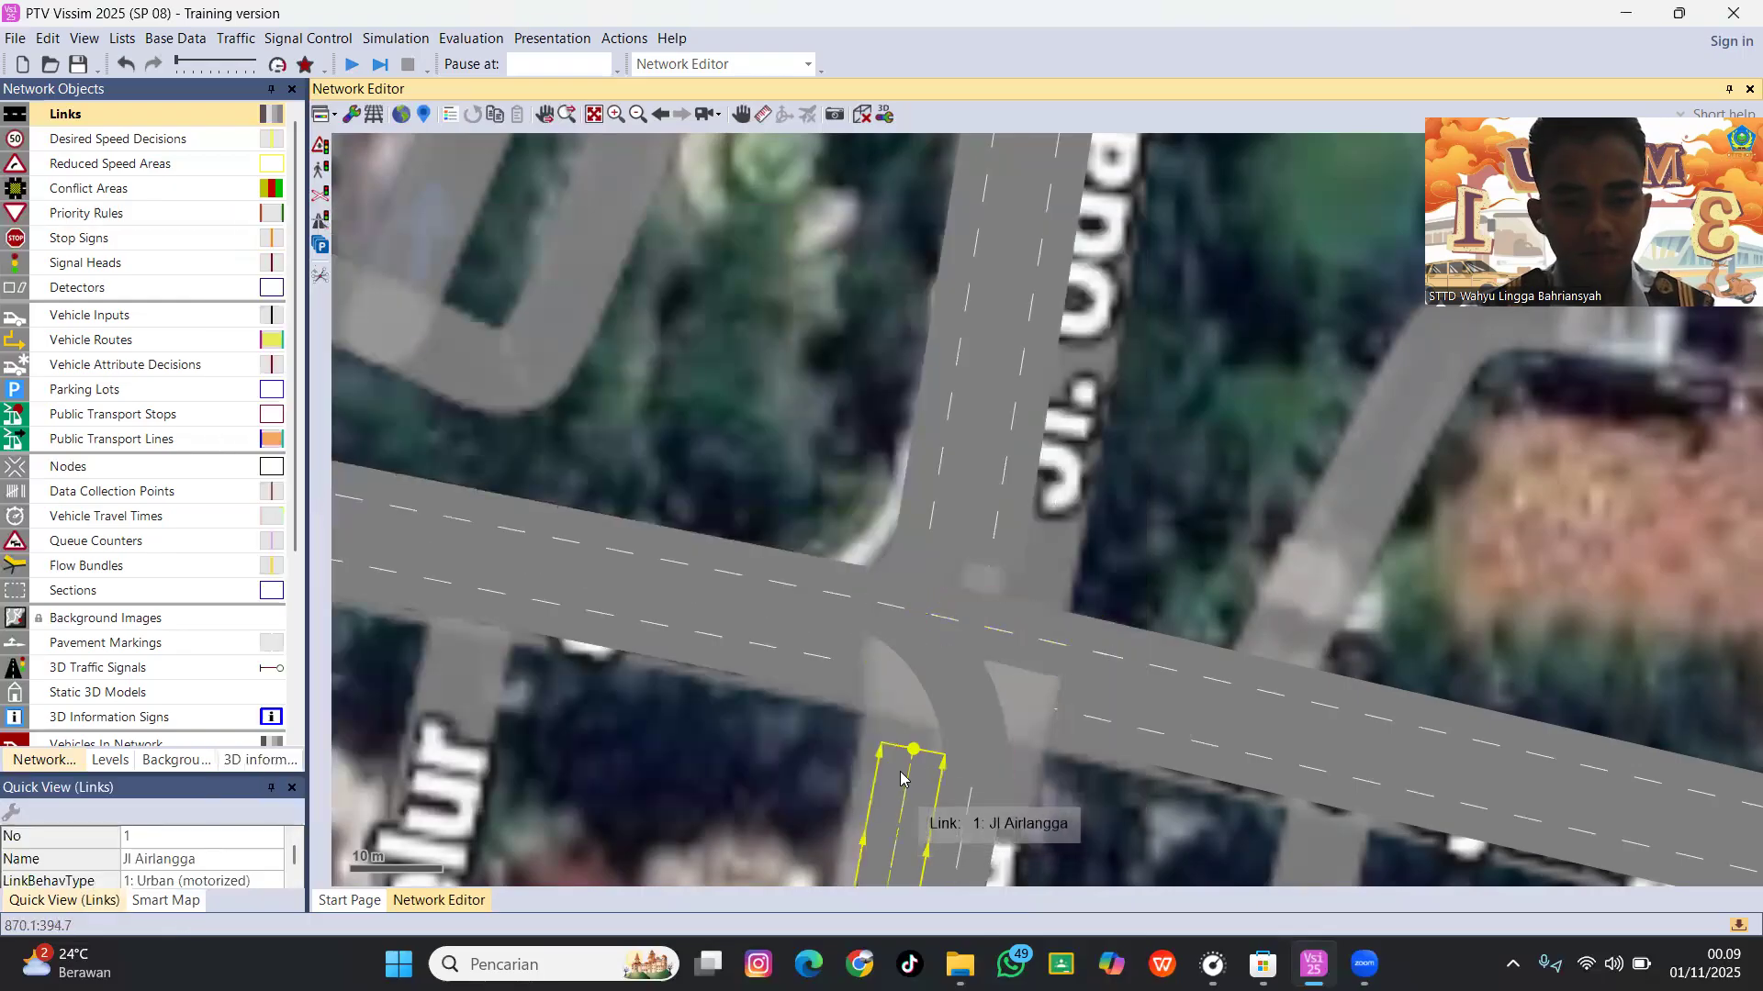
drag(912, 748, 845, 663)
click(627, 268)
text(SB)
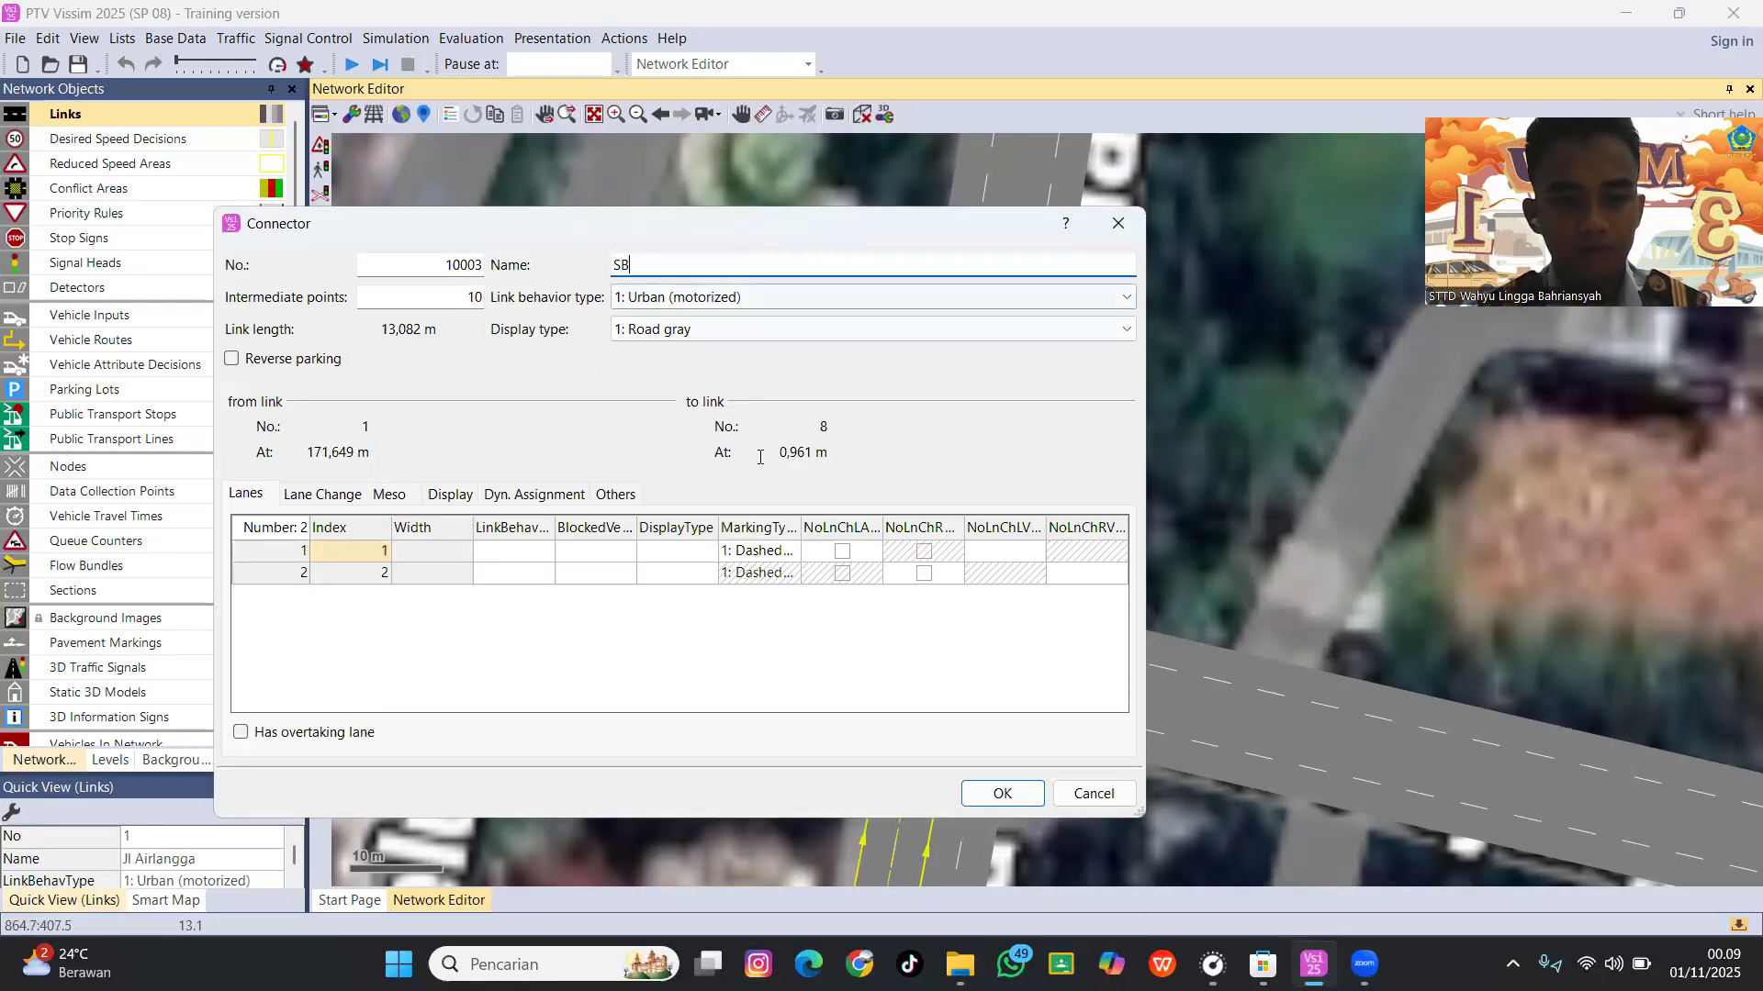
click(789, 551)
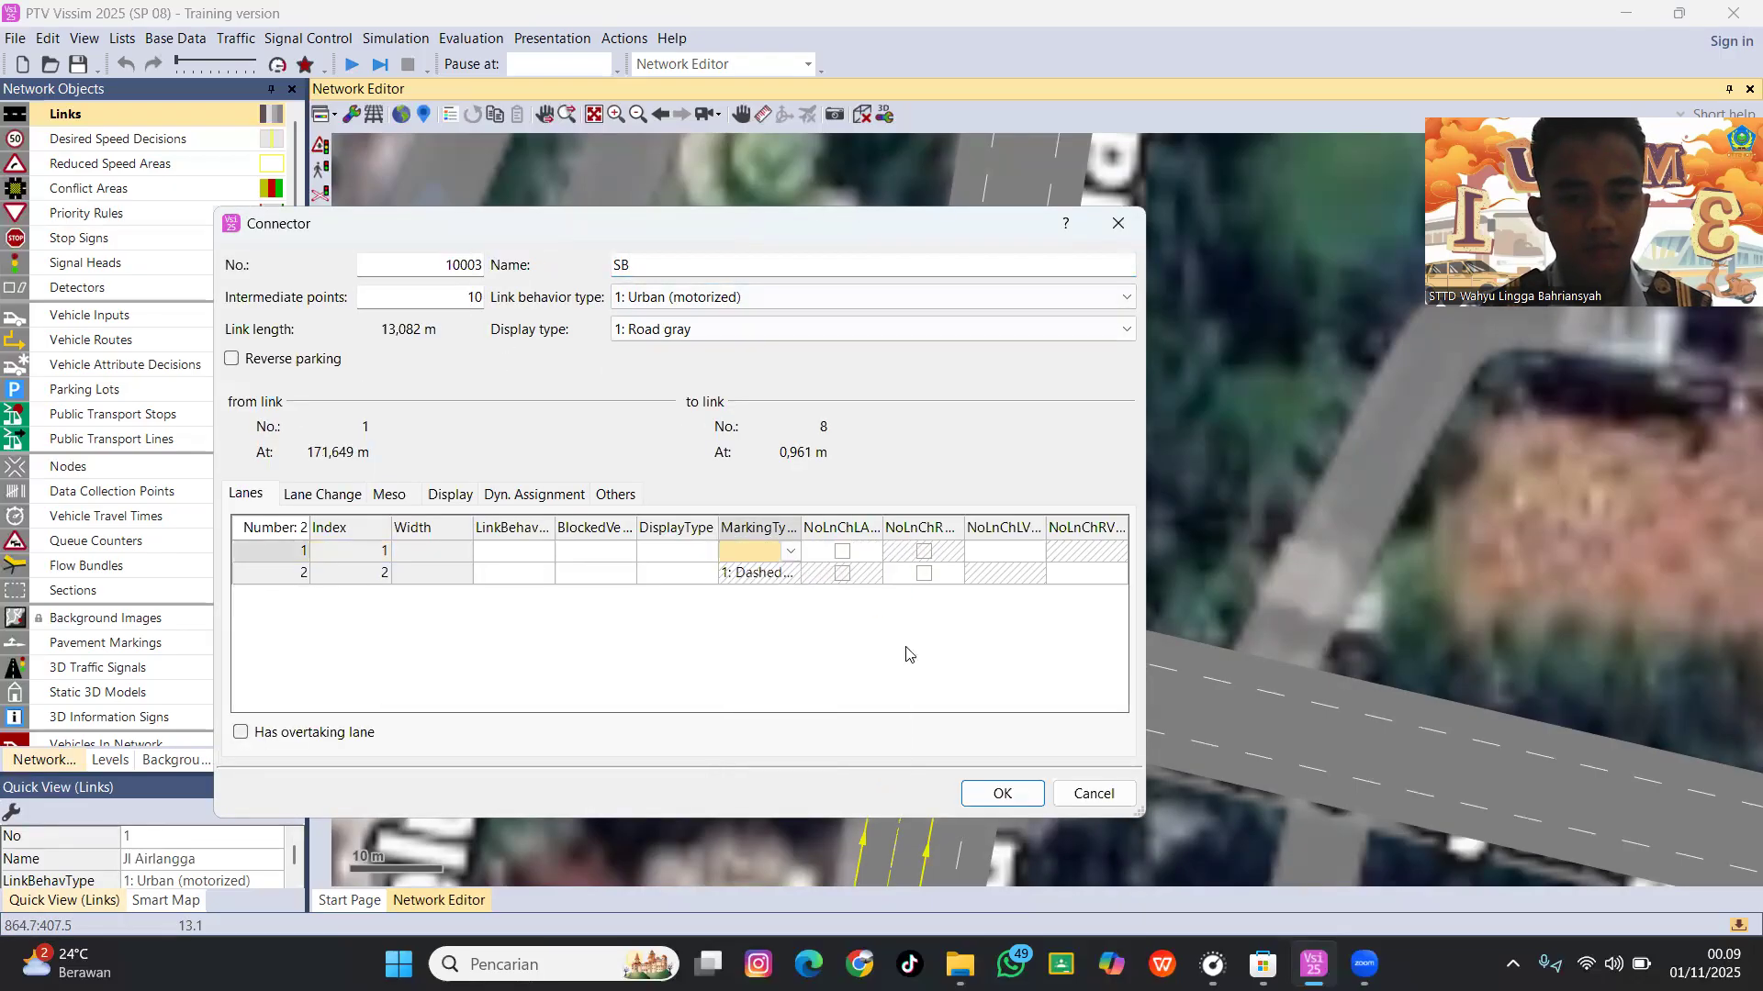
click(1003, 793)
Create connector "SU" about 24.7 m long from northbound Jl Airlangga to northbound Jl Udayana, with 10 intermediate points.
drag(912, 747, 876, 588)
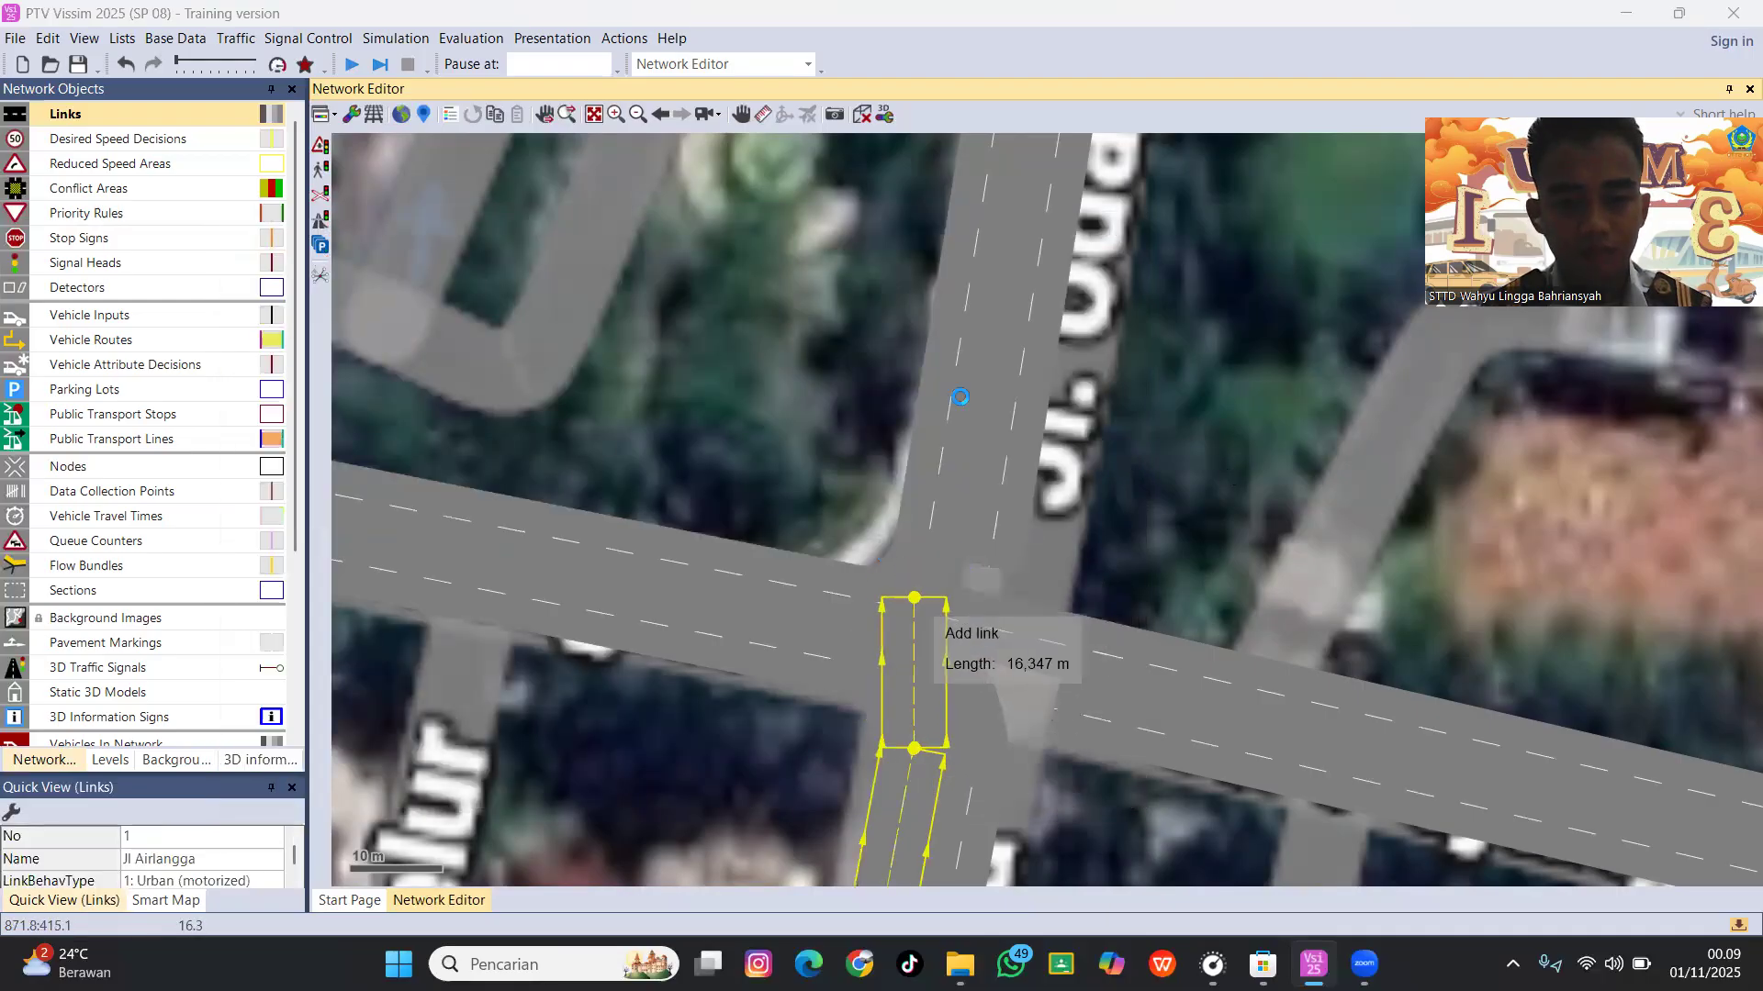
click(1287, 251)
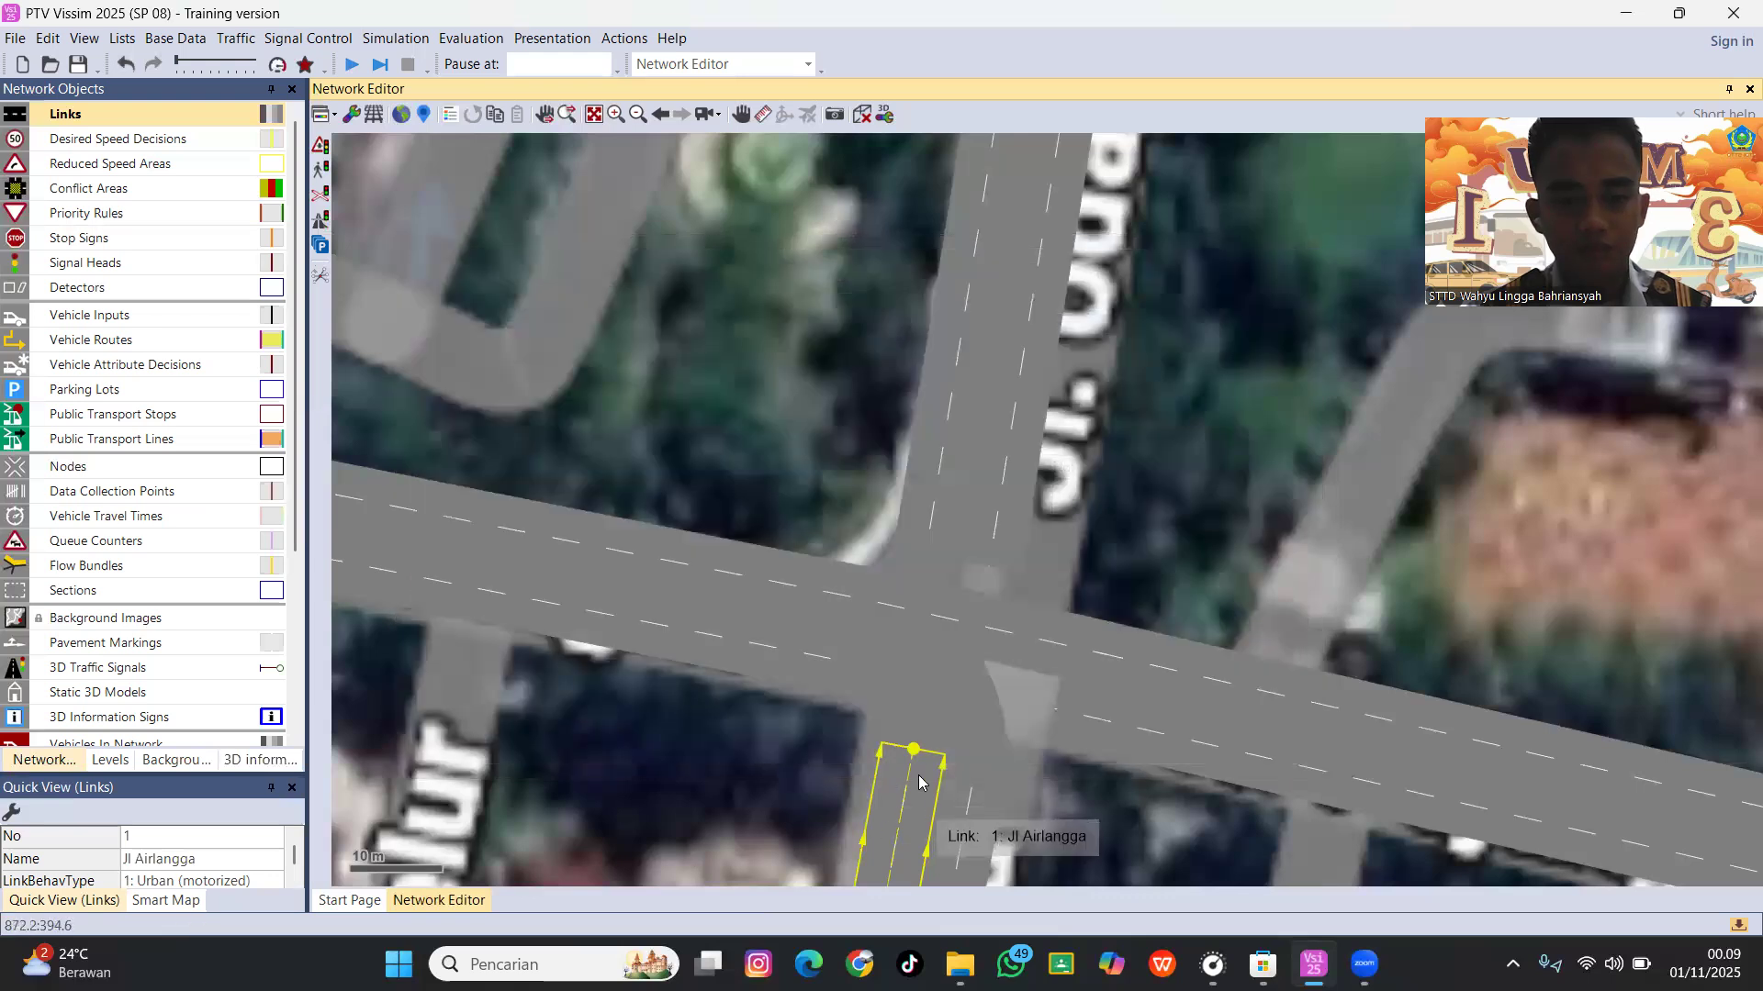
drag(917, 747, 920, 522)
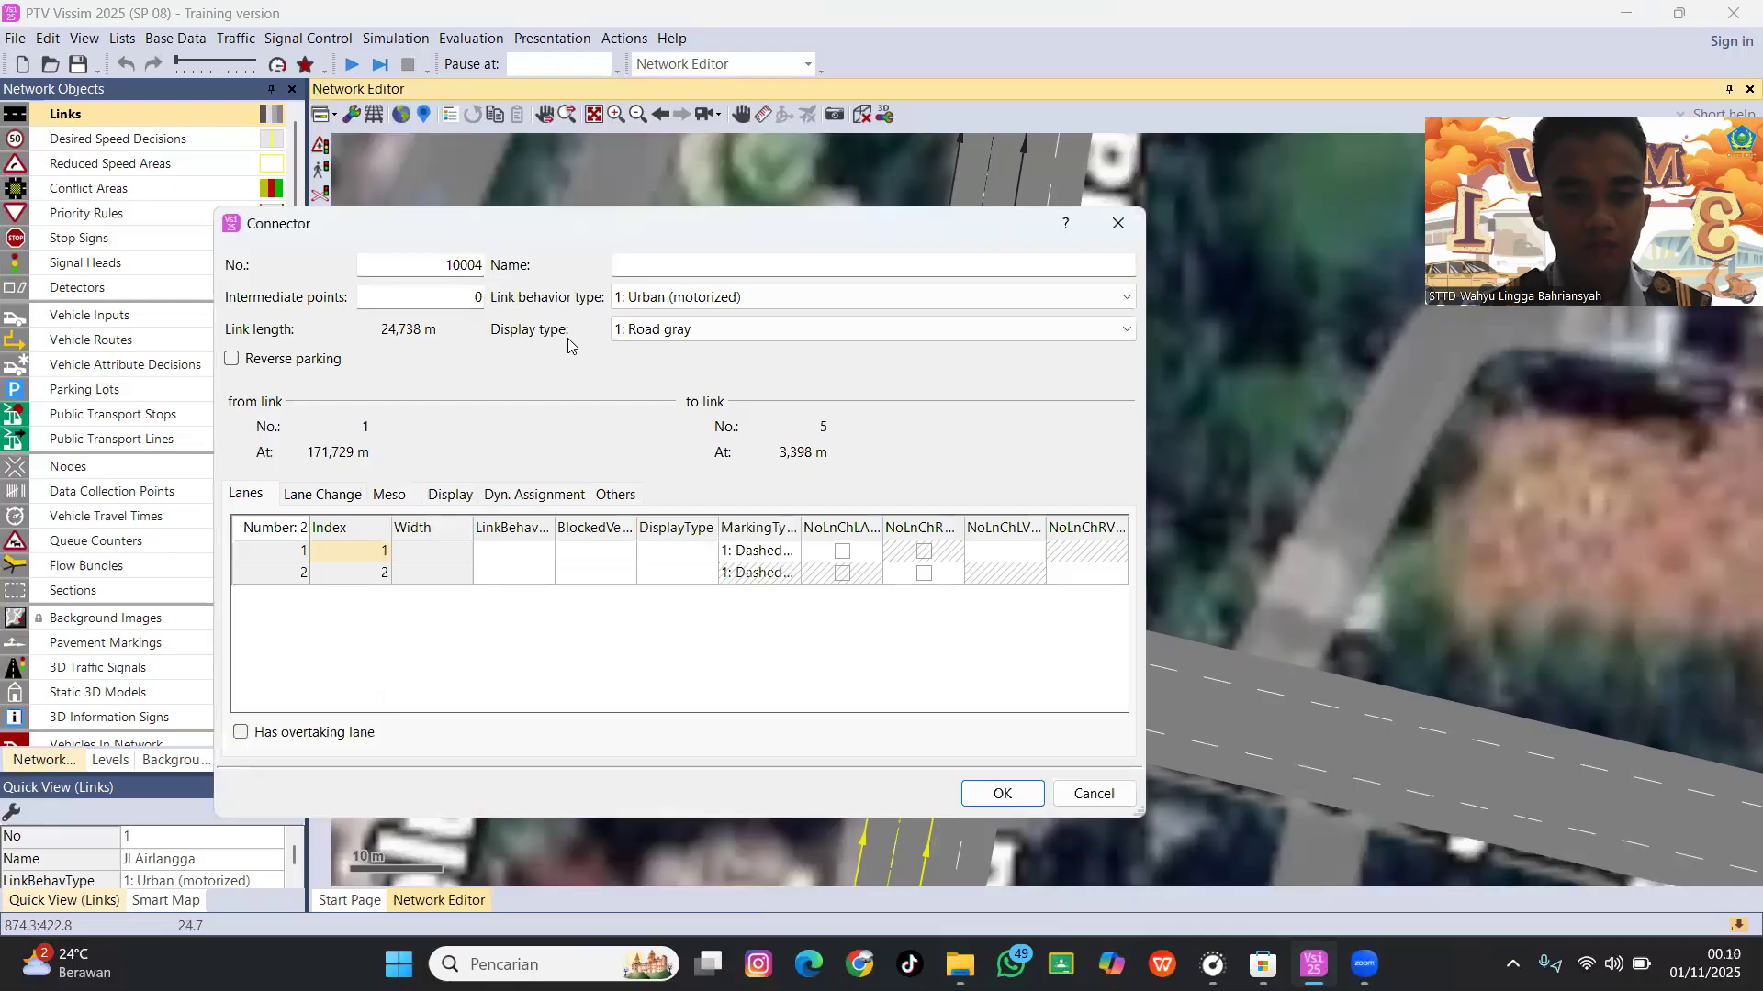
click(639, 268)
text(SU)
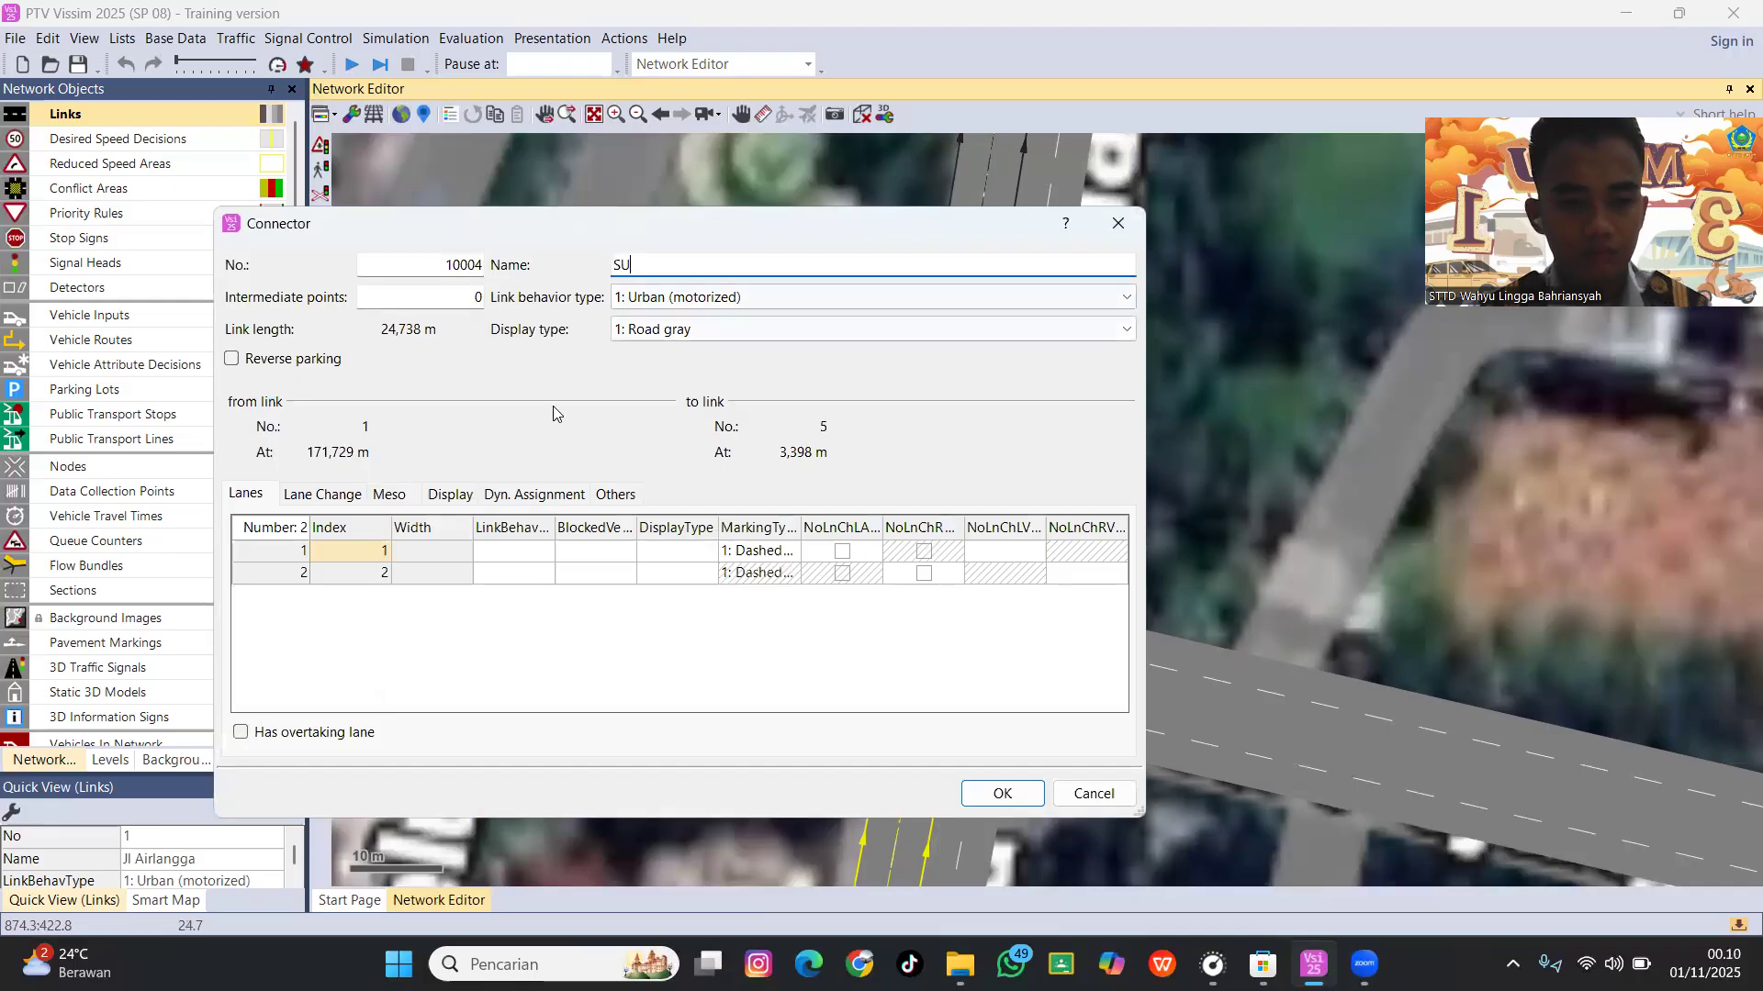
click(422, 292)
text(1)
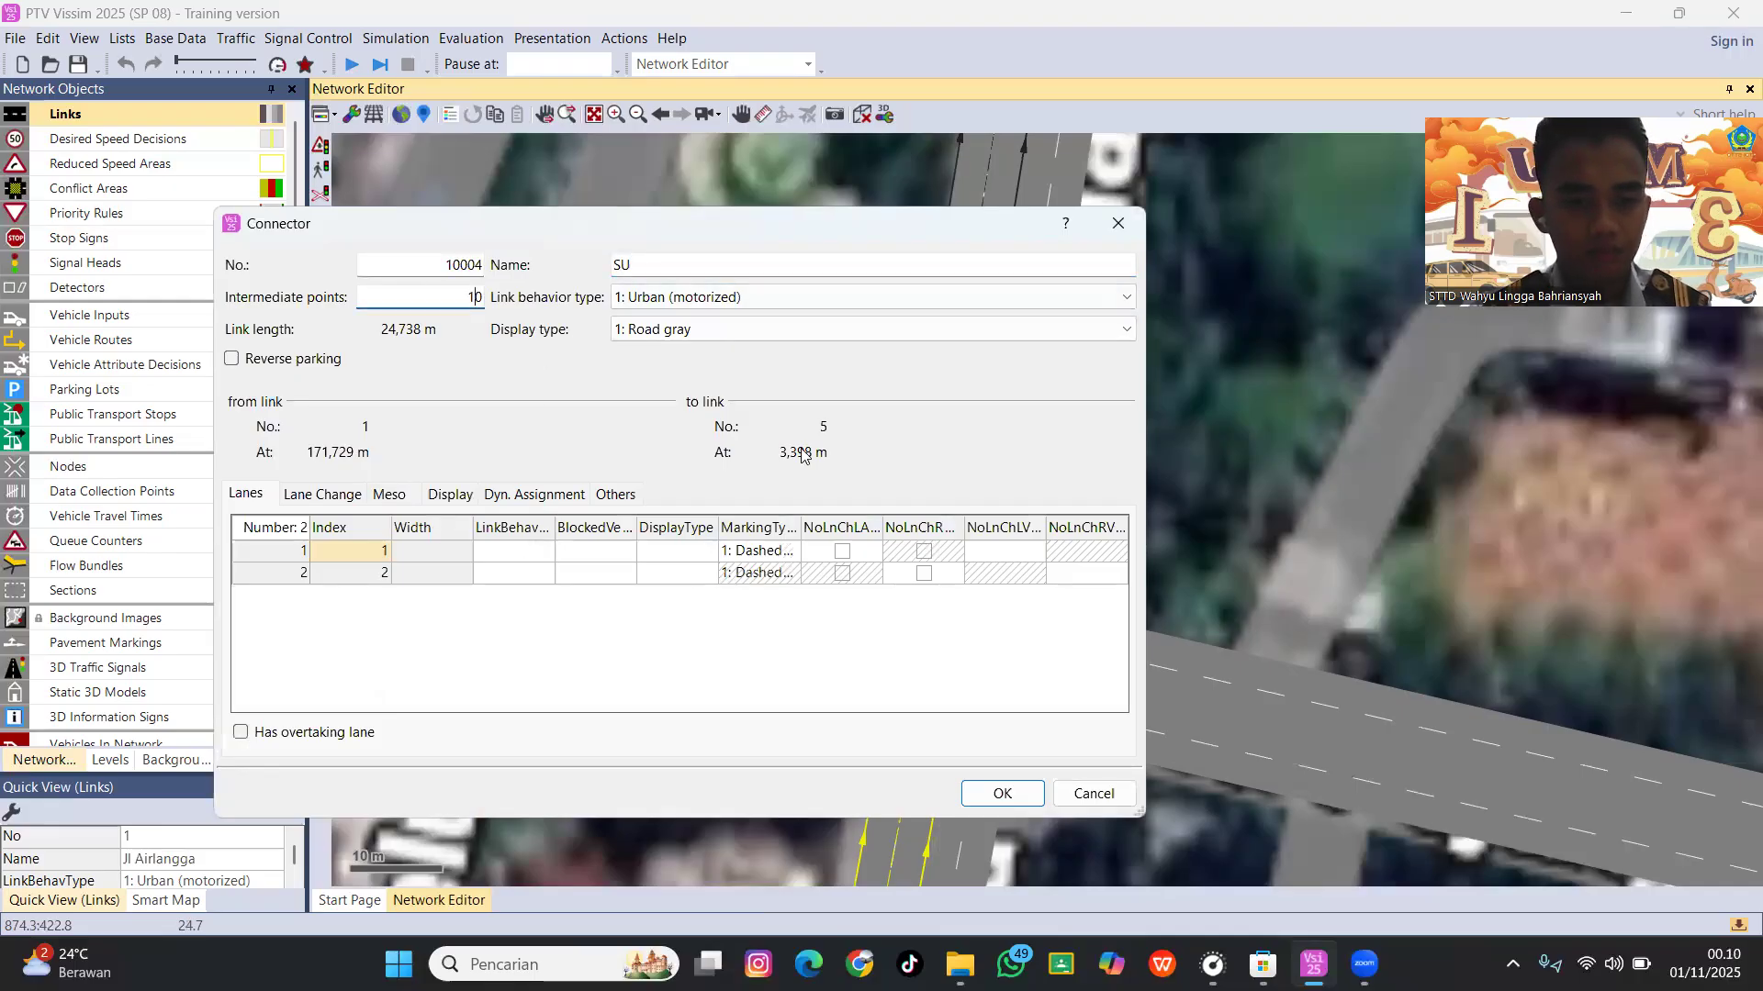
click(1007, 794)
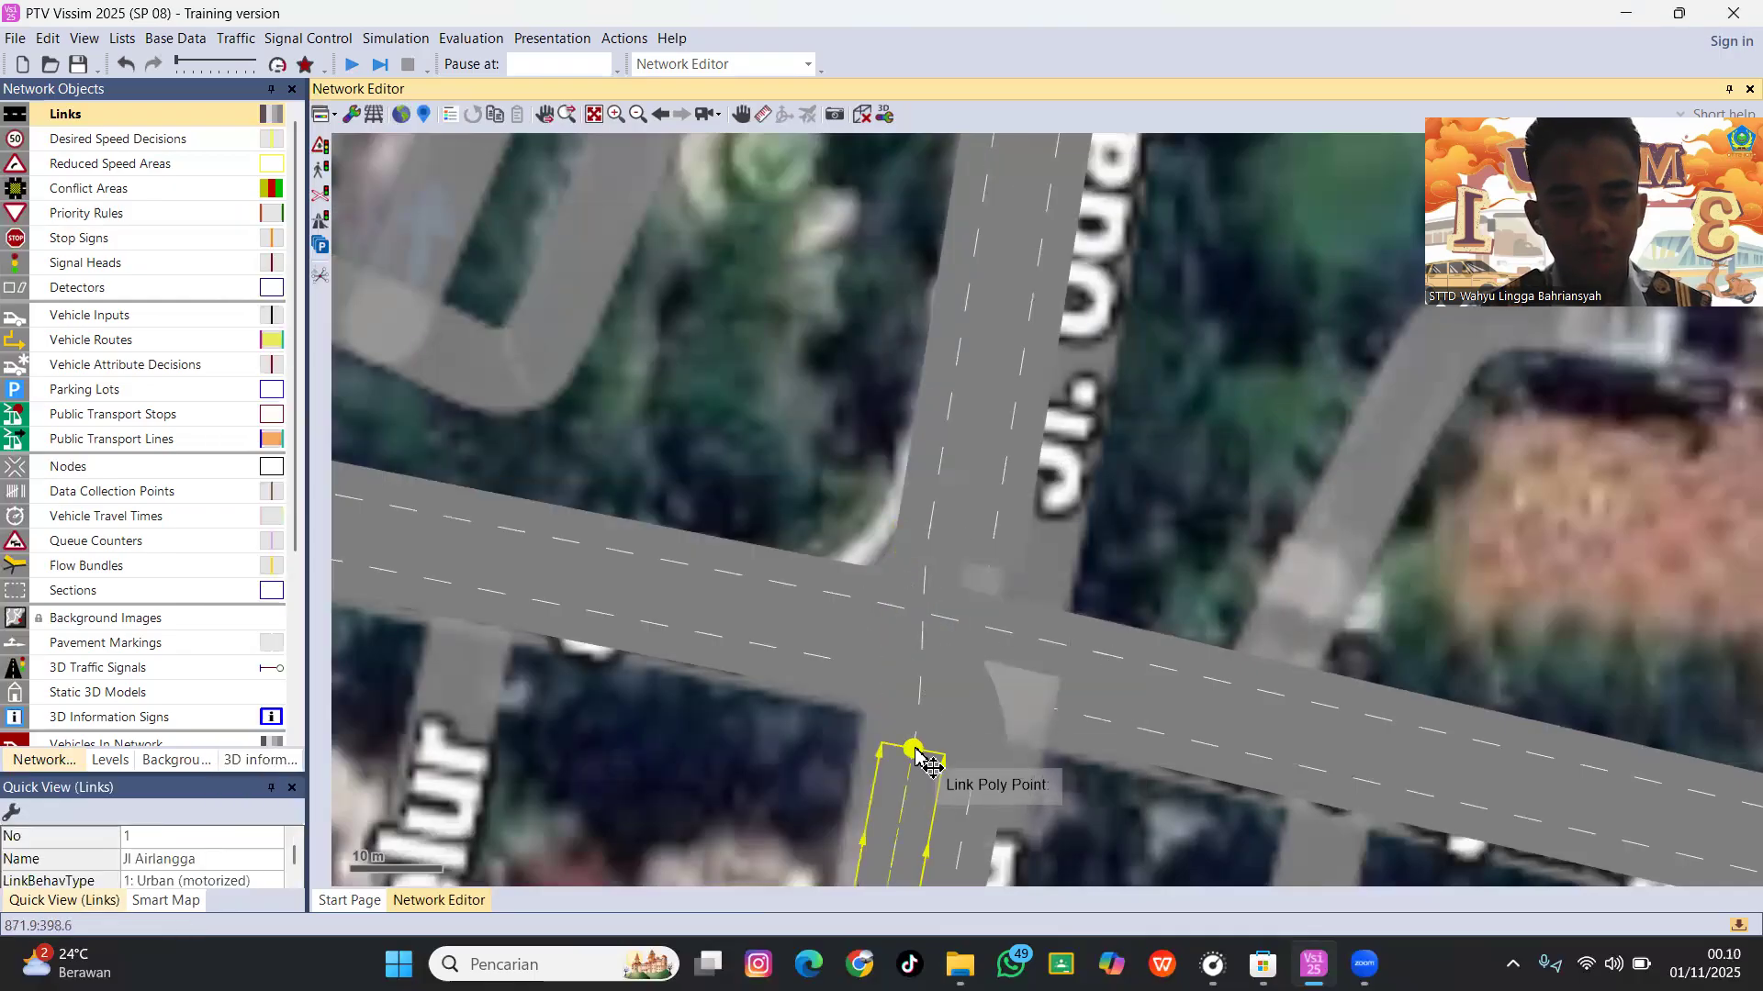
Create connector "ST" about 22.5 m long from northbound Jl Airlangga to eastbound Jl Pejanggik, with 10 intermediate points and no lane 1 marking type.
drag(915, 747, 916, 709)
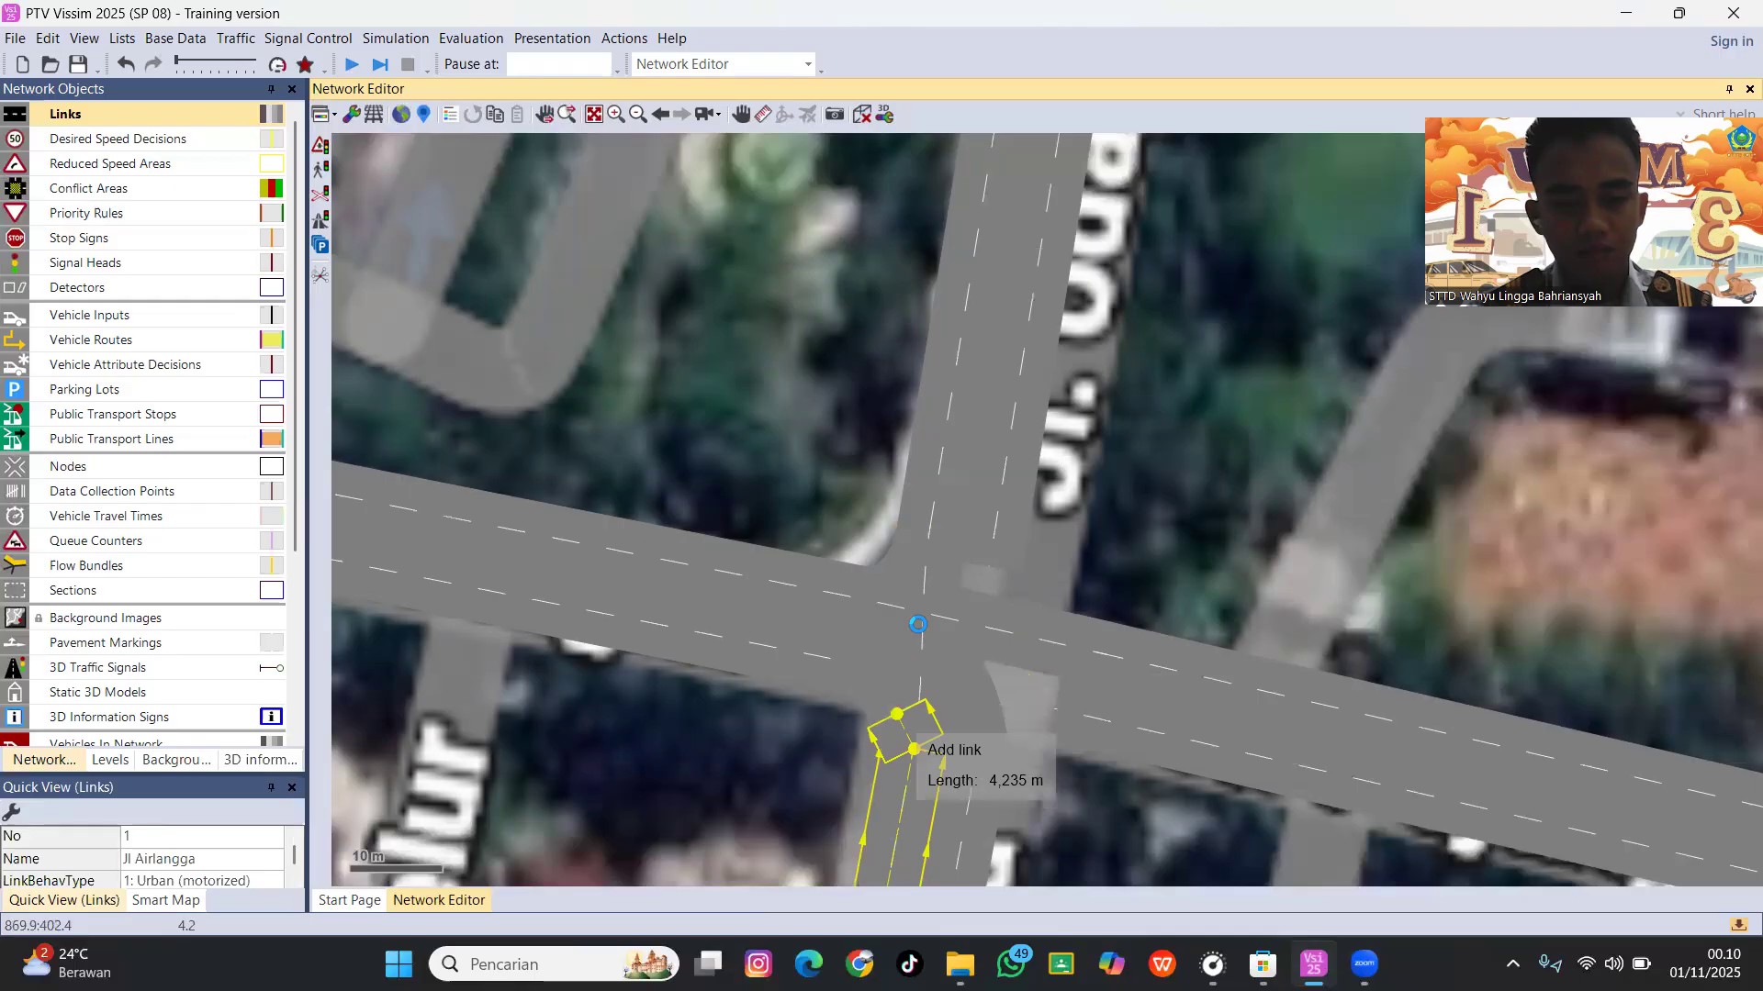
click(1297, 266)
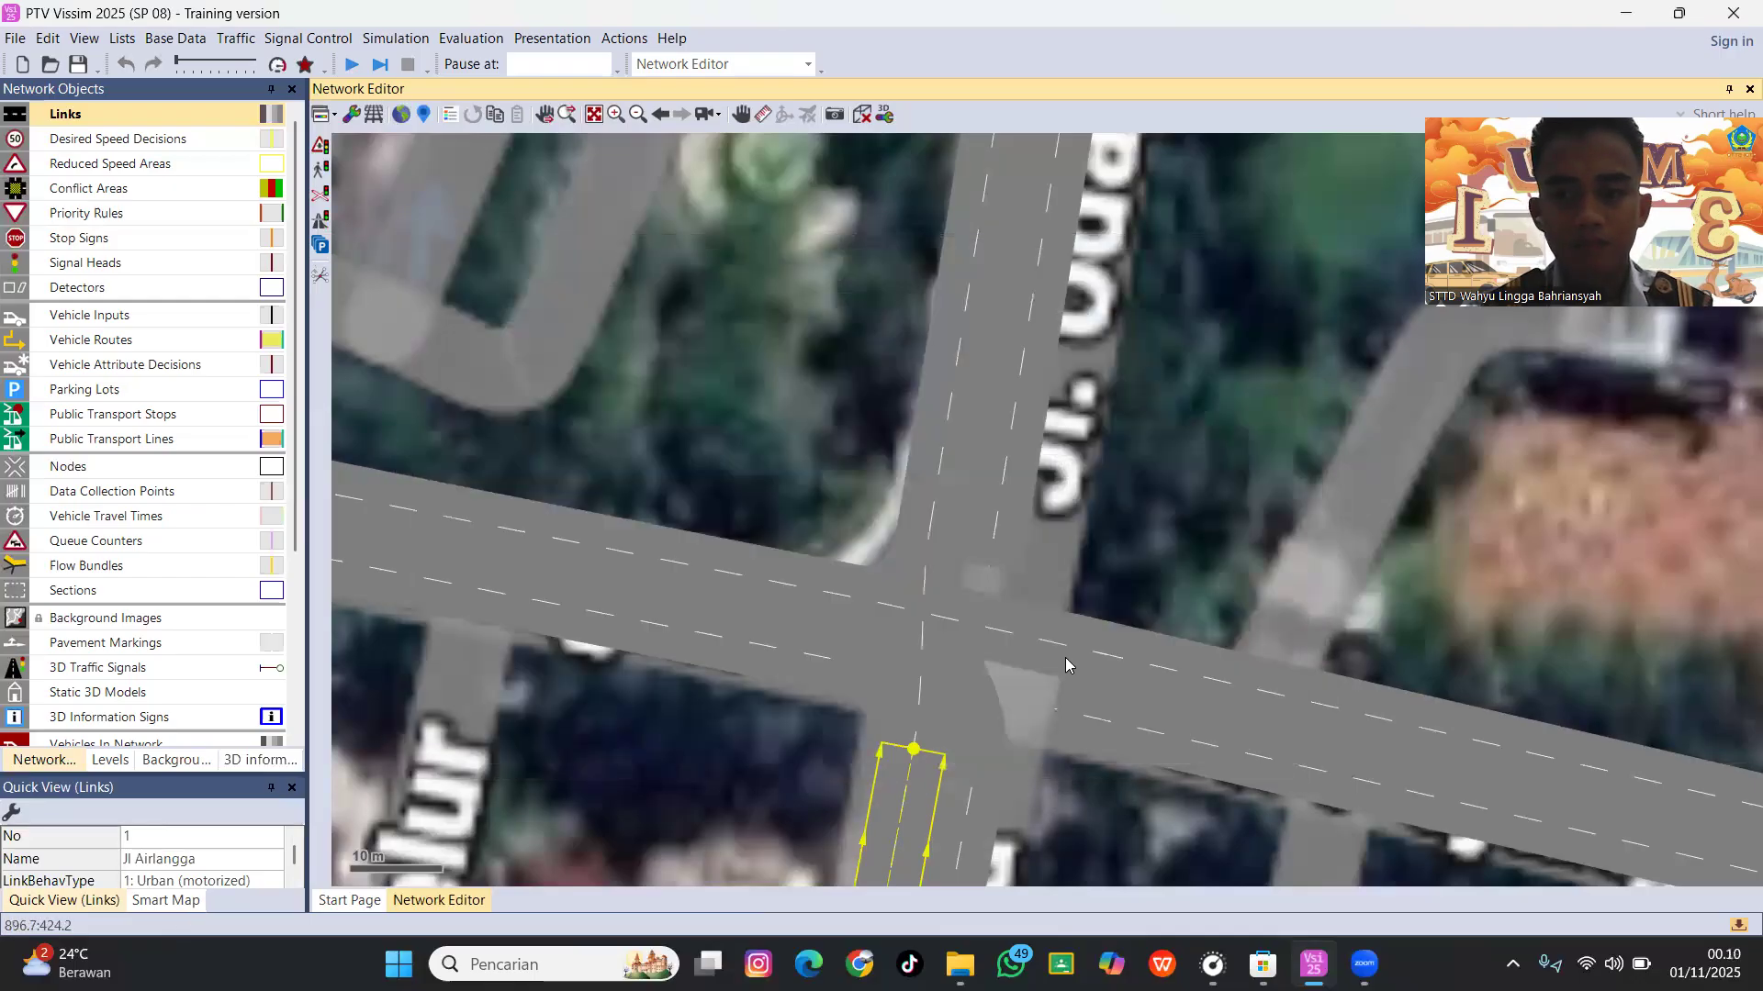
drag(911, 755, 1070, 644)
drag(1071, 619, 1067, 616)
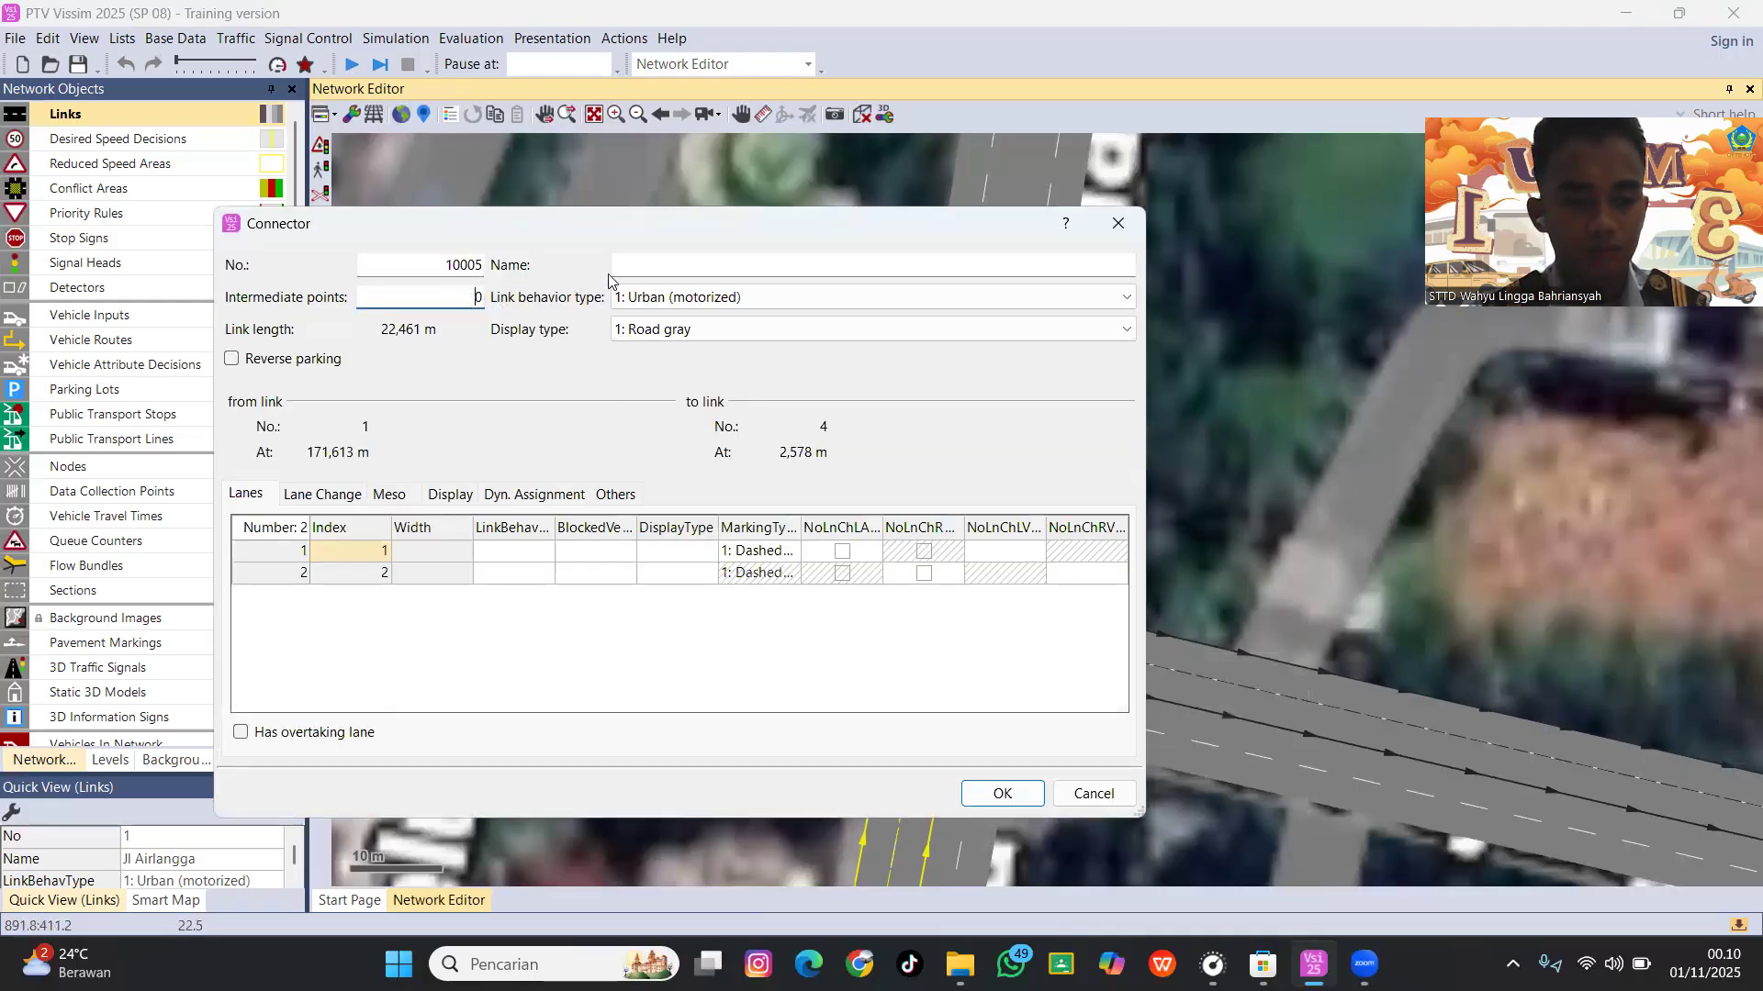
click(788, 551)
text(35)
click(789, 551)
click(790, 551)
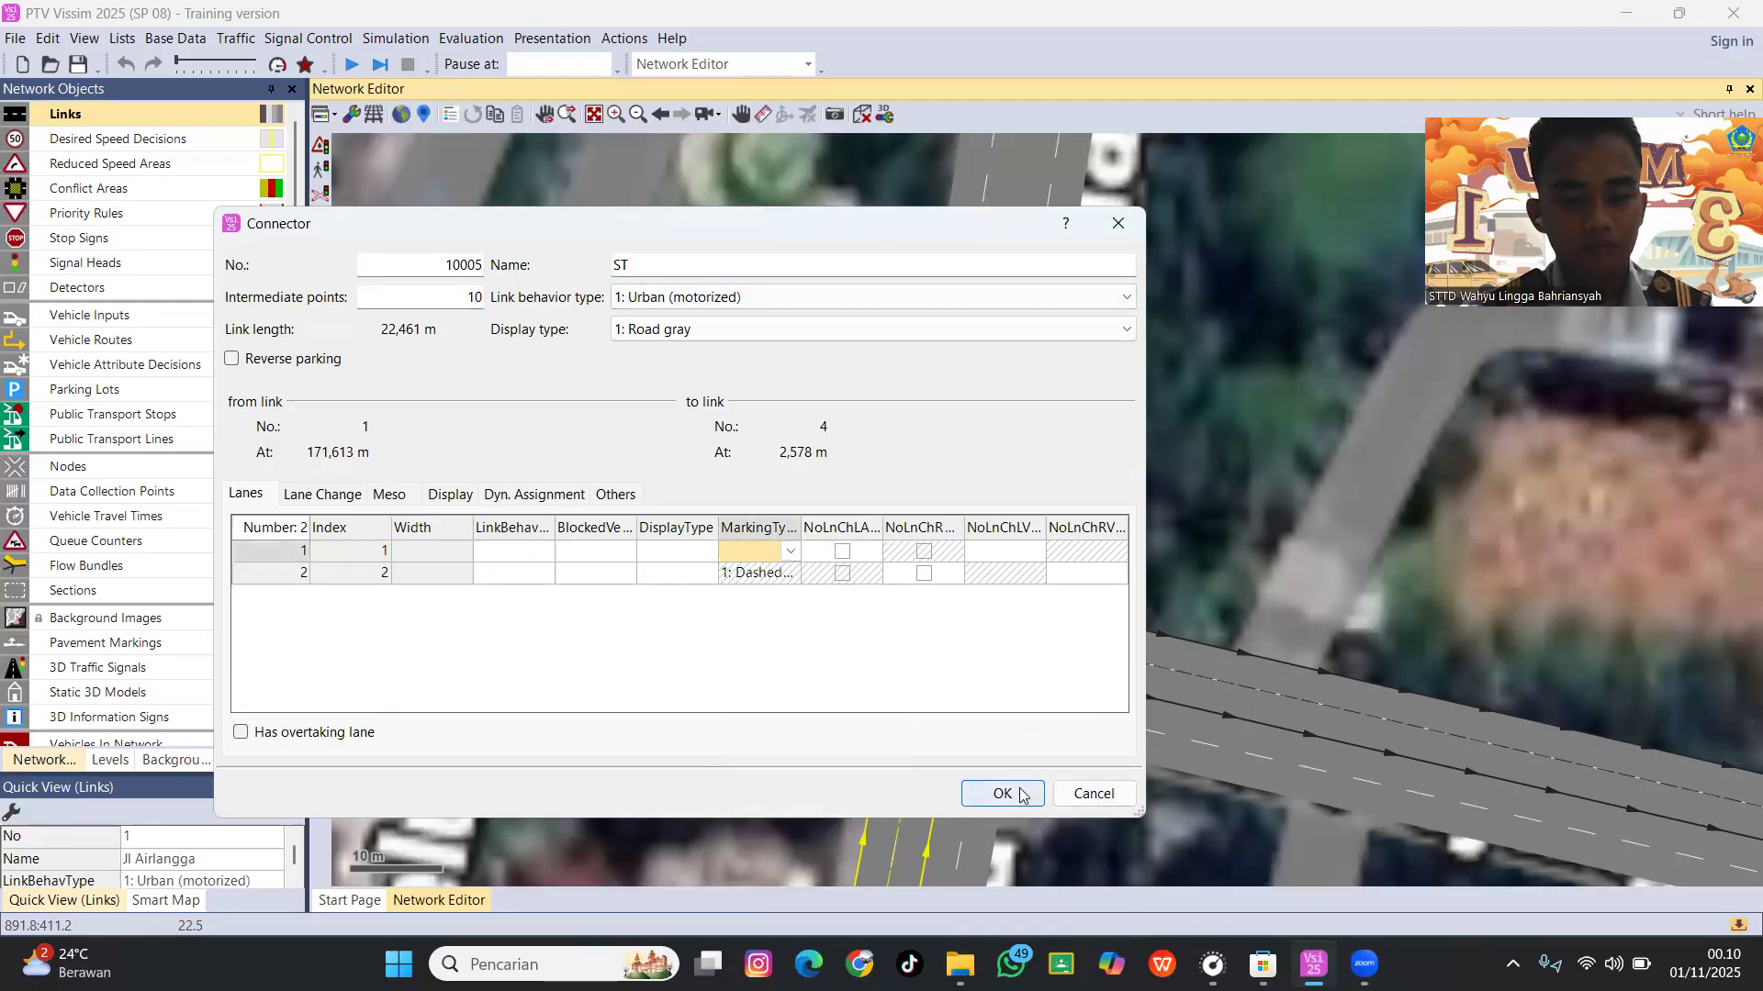
click(1021, 795)
Create connector "TS" about 13 m long from westbound Jl Pejanggik to southbound Jl Airlangga, with 10 intermediate points and no lane 1 marking type.
click(1093, 708)
click(1067, 709)
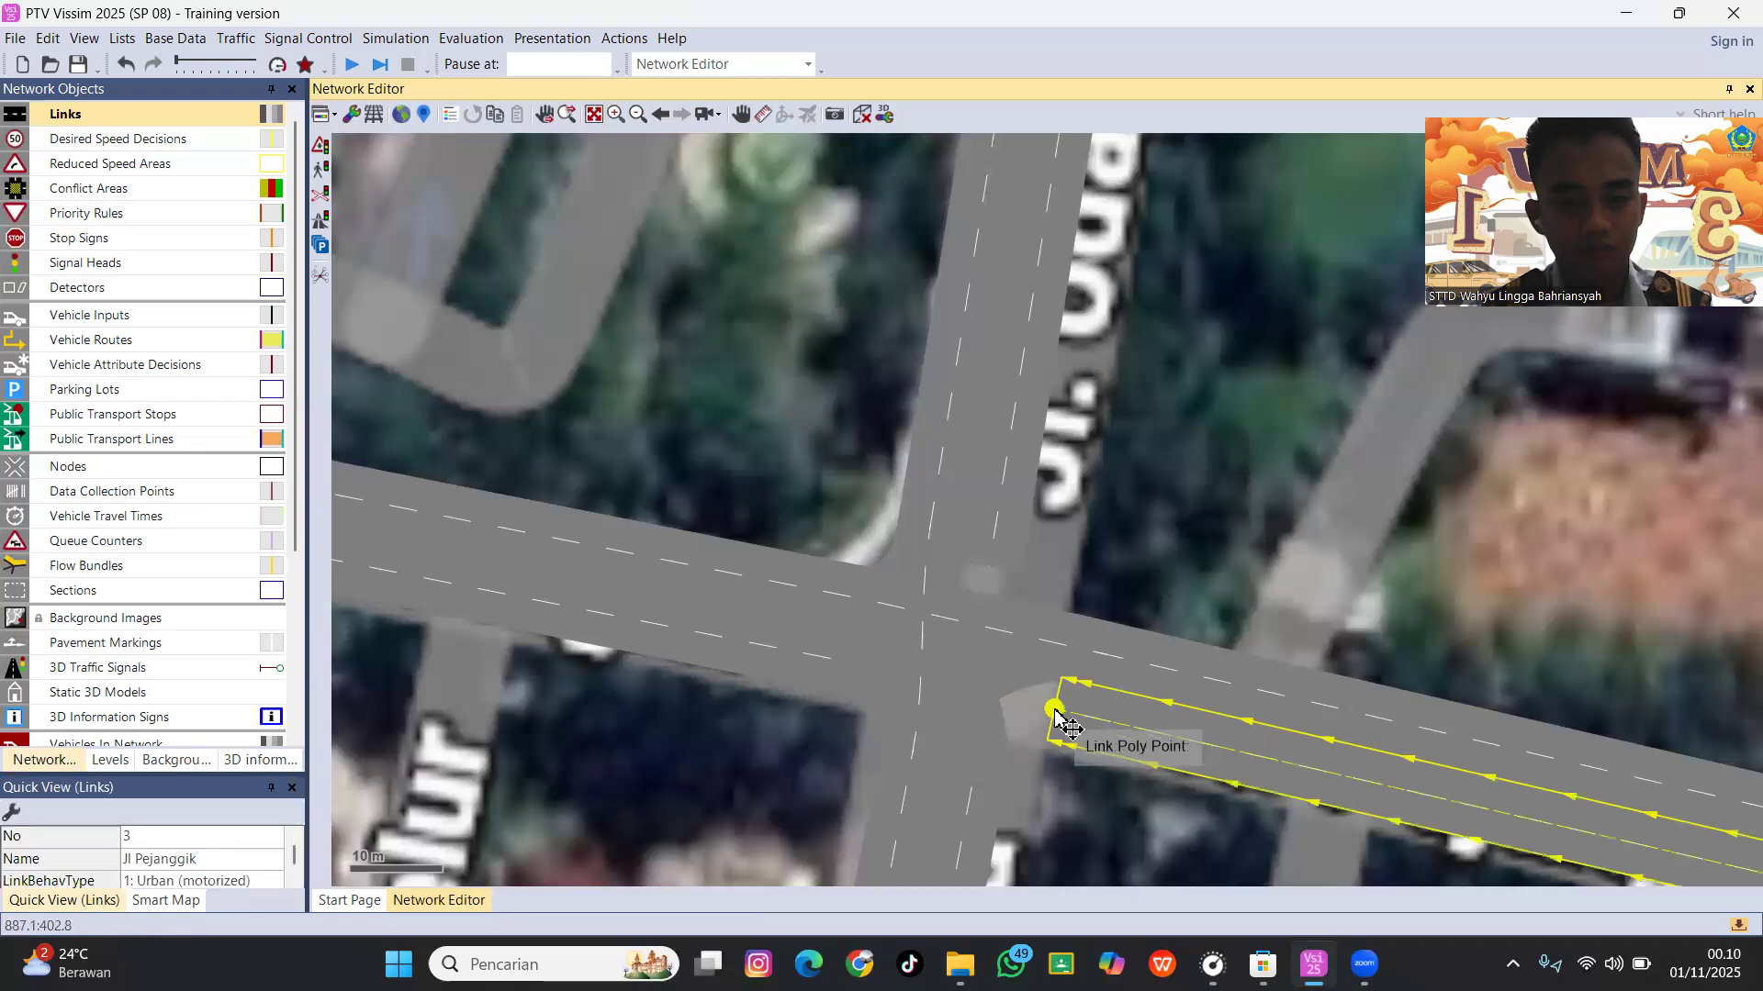
drag(1056, 714, 962, 760)
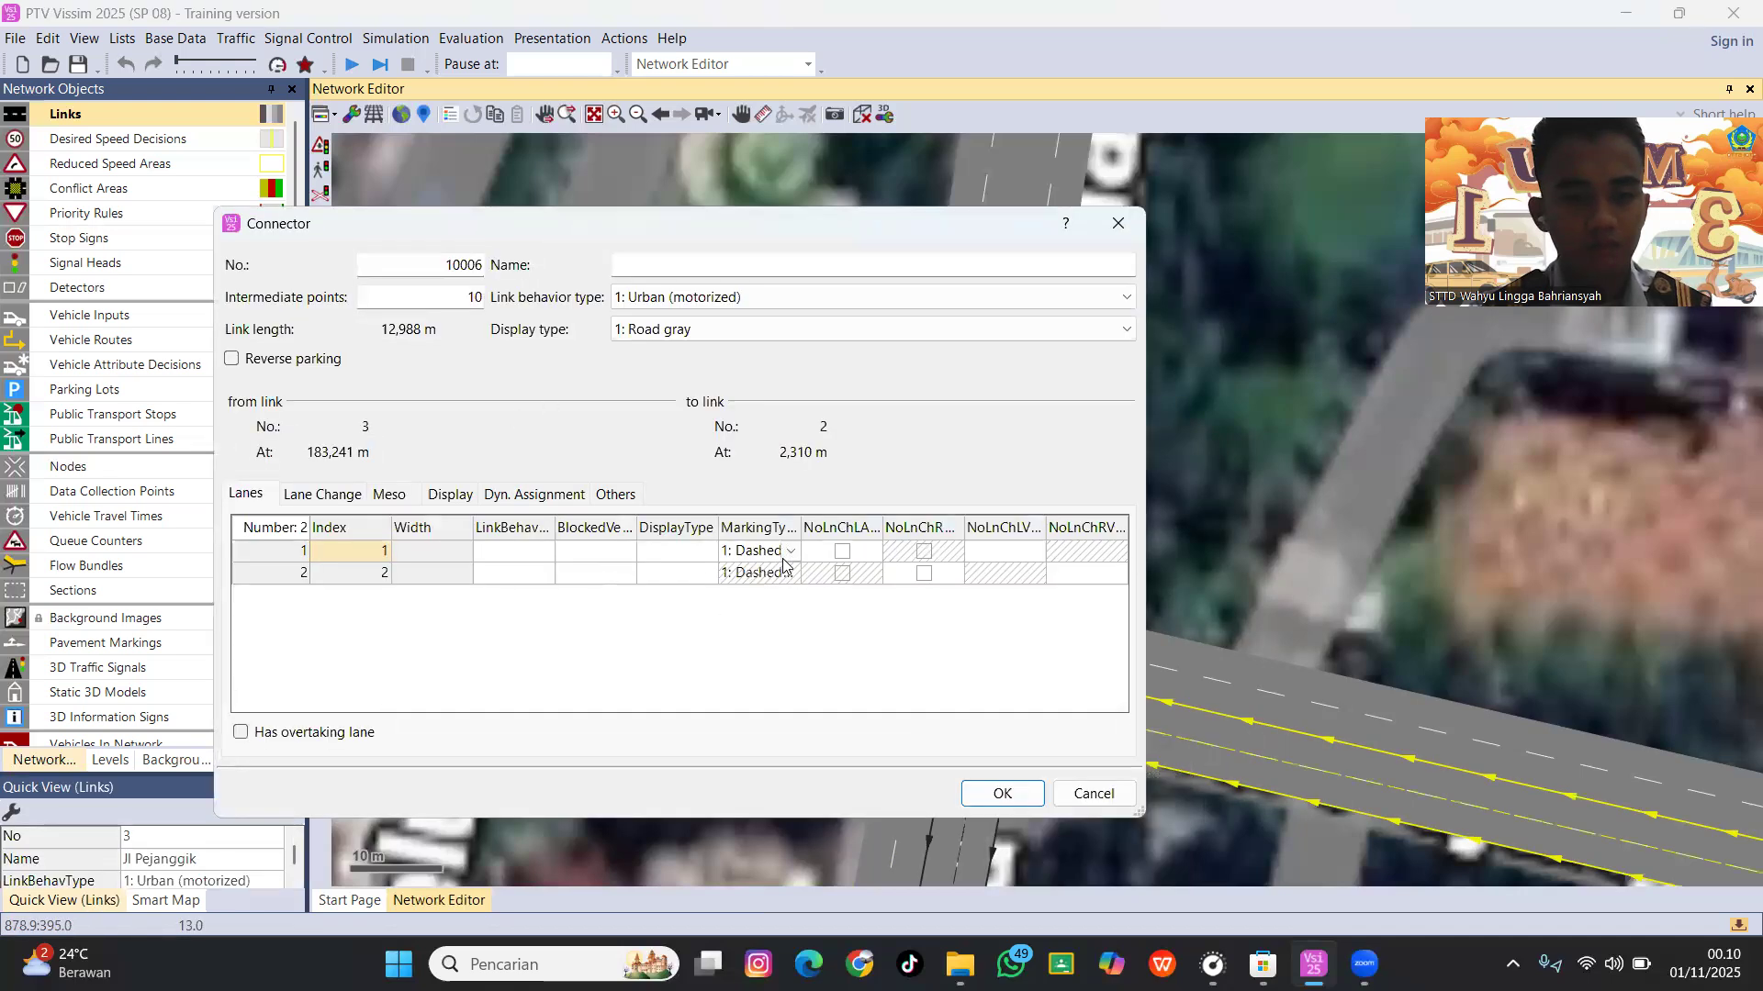
click(790, 552)
click(790, 552)
click(789, 552)
click(729, 373)
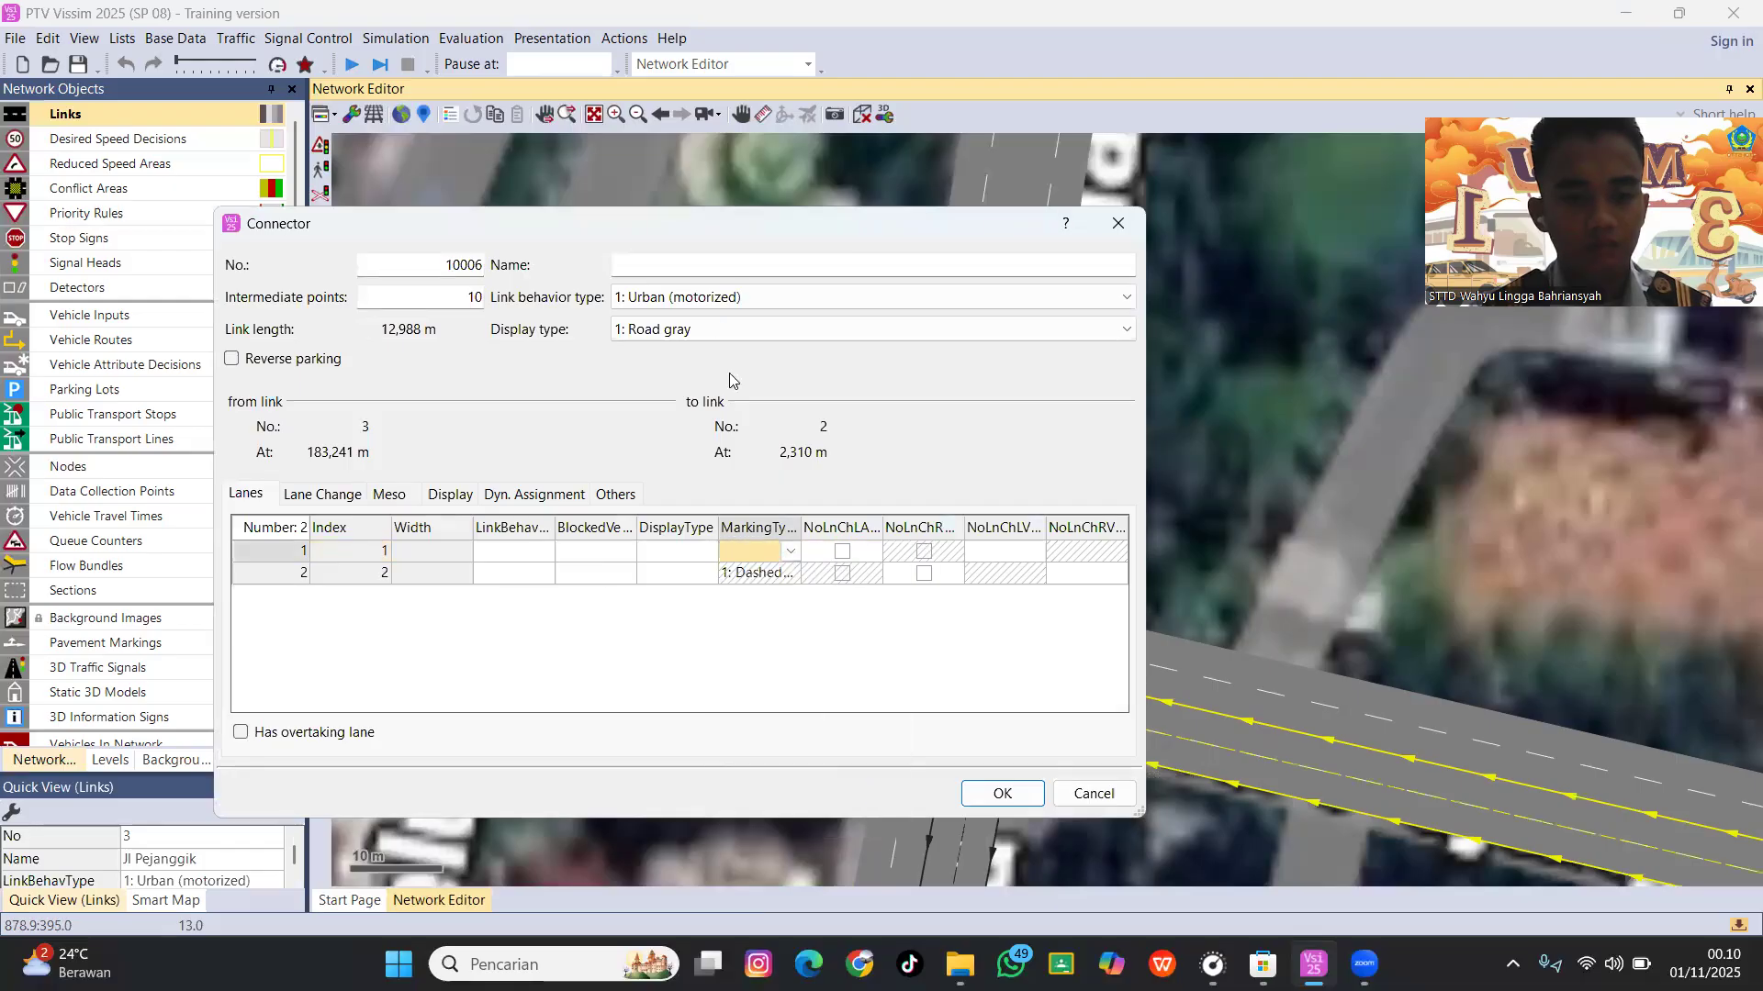
click(702, 265)
text(TS)
click(1002, 793)
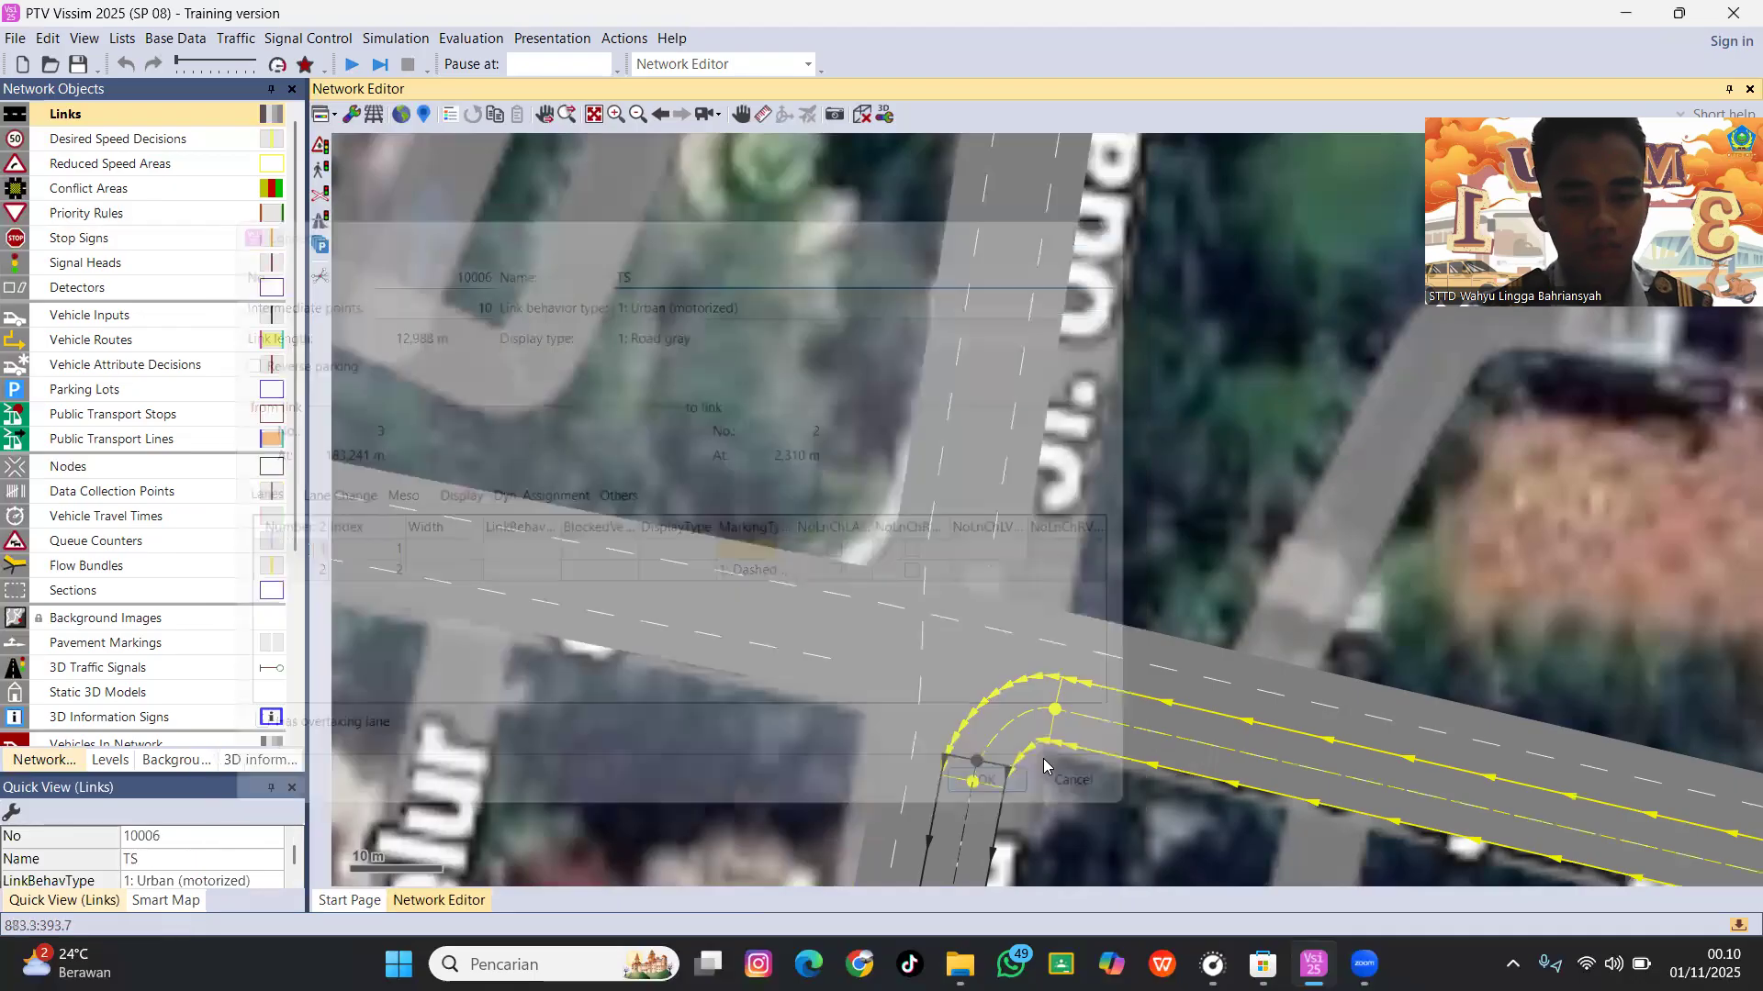
click(1252, 498)
Create connector "TB" about 25.5 m long from westbound Jl Pejanggik to westbound Jl Langko, with 10 intermediate points.
click(1140, 738)
drag(1055, 725, 829, 670)
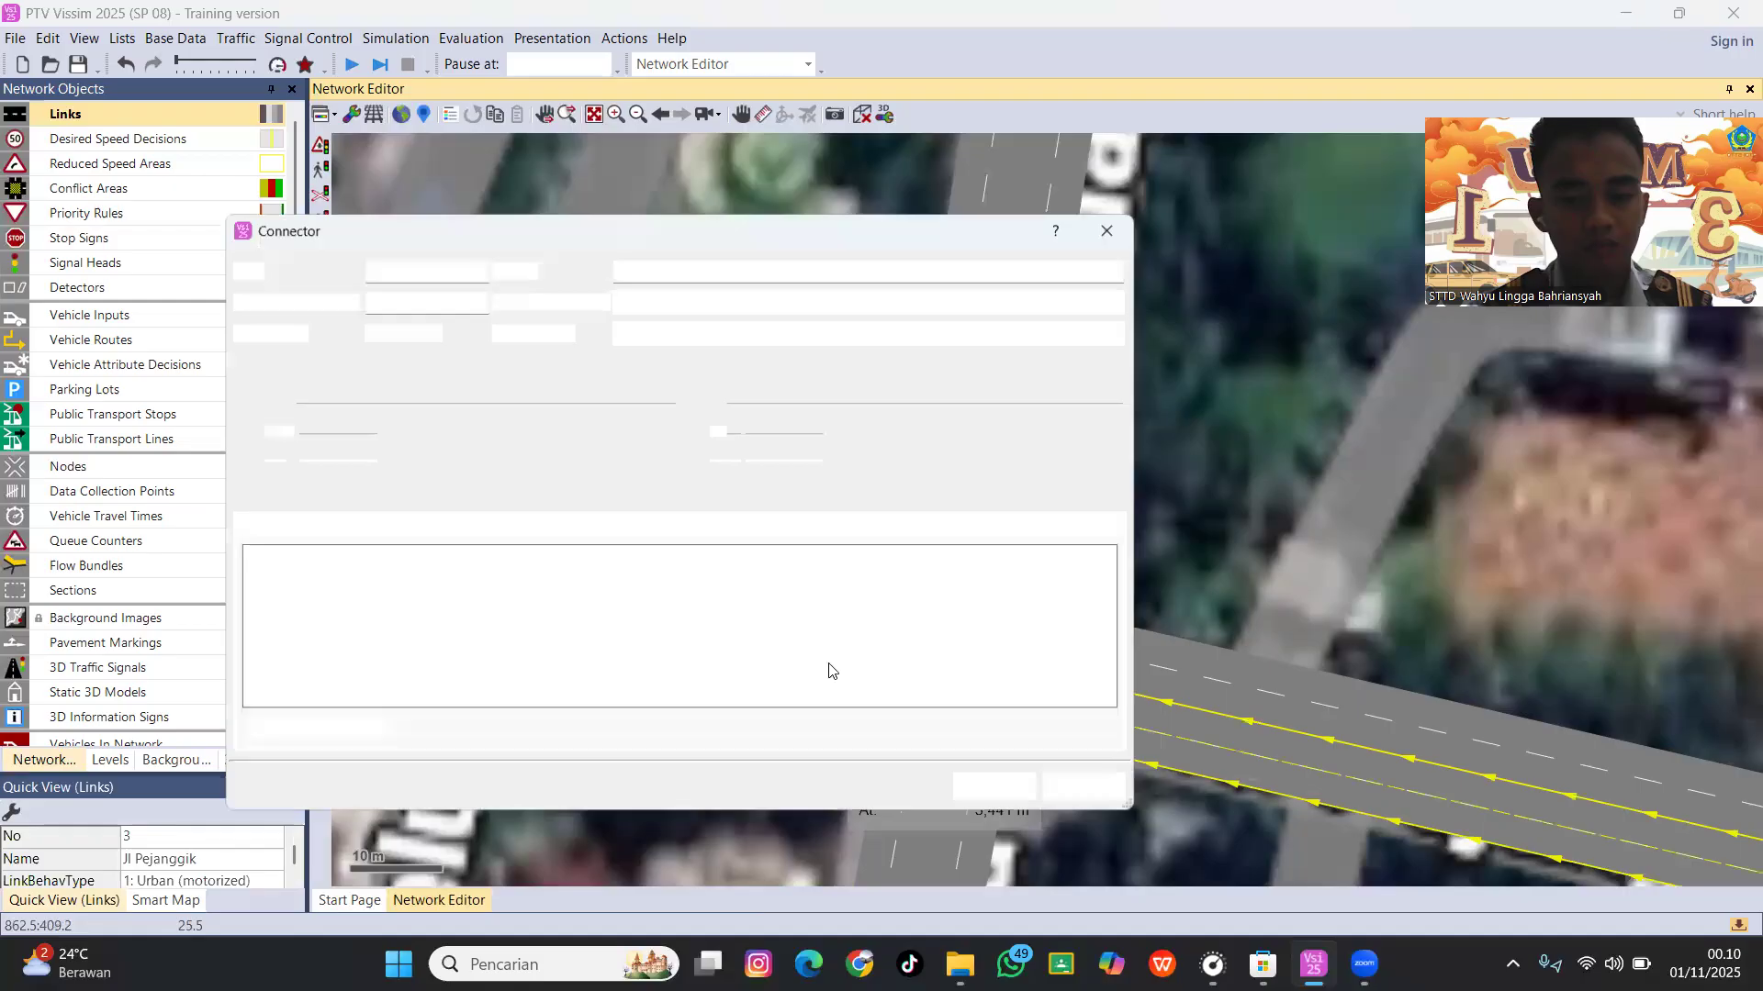
text(TB)
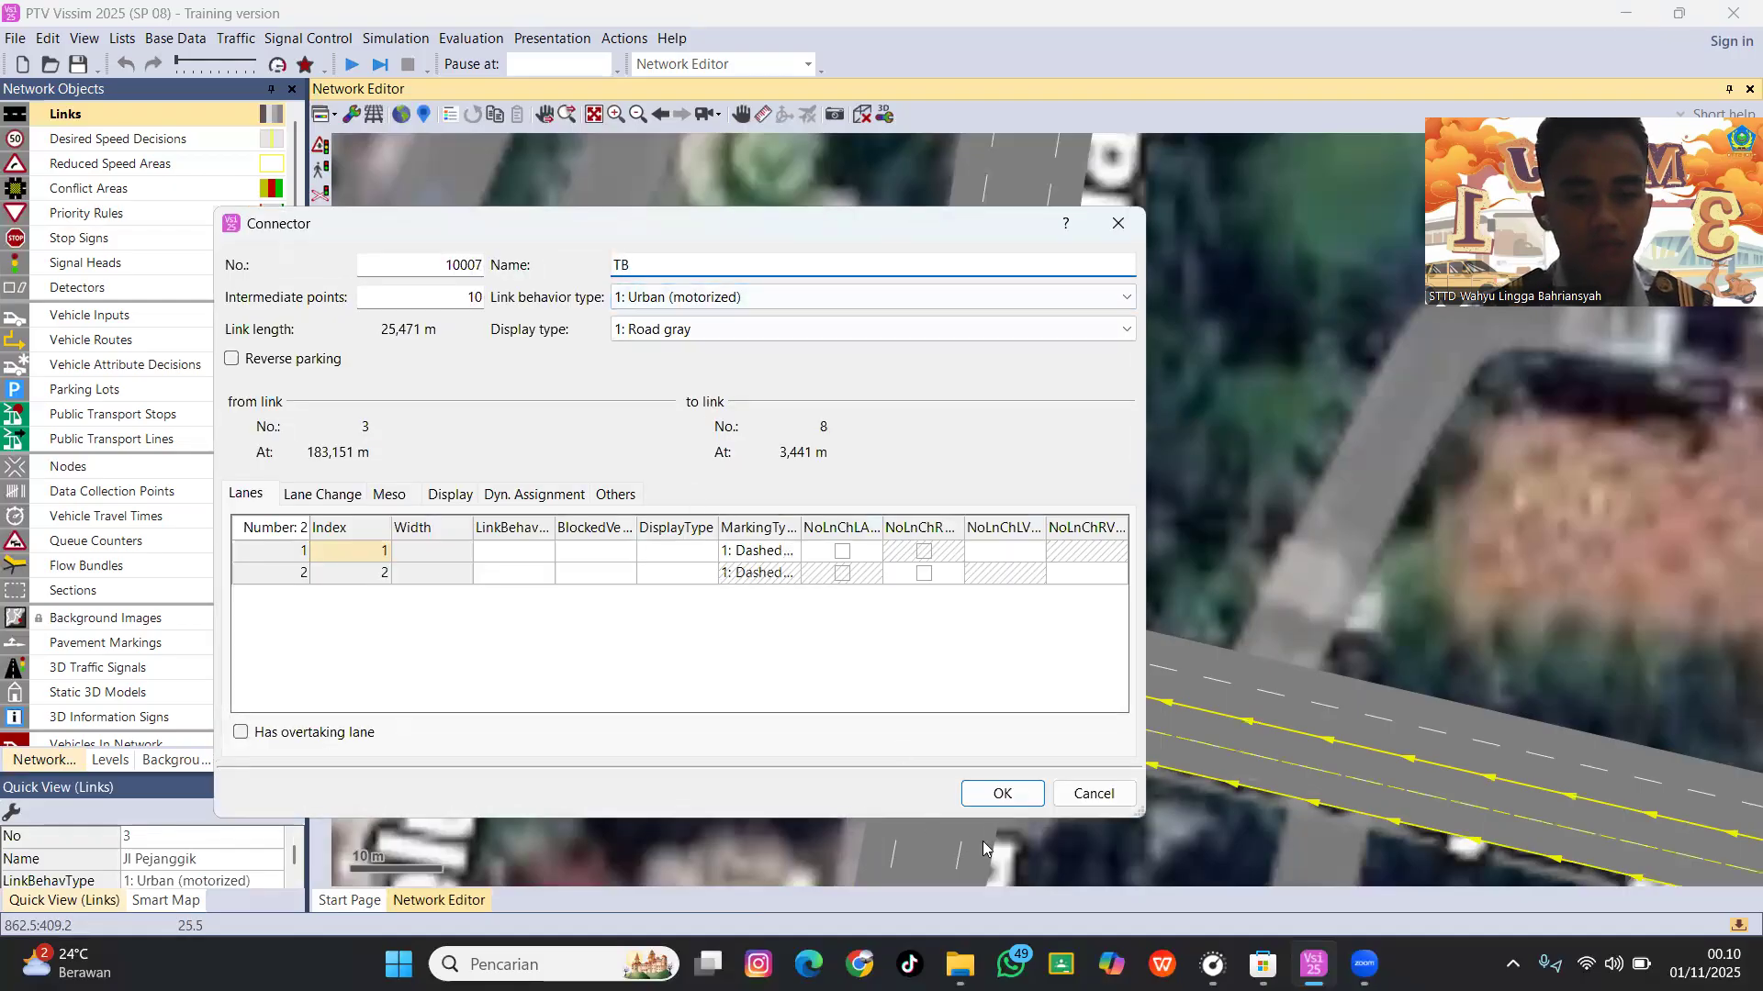
click(999, 794)
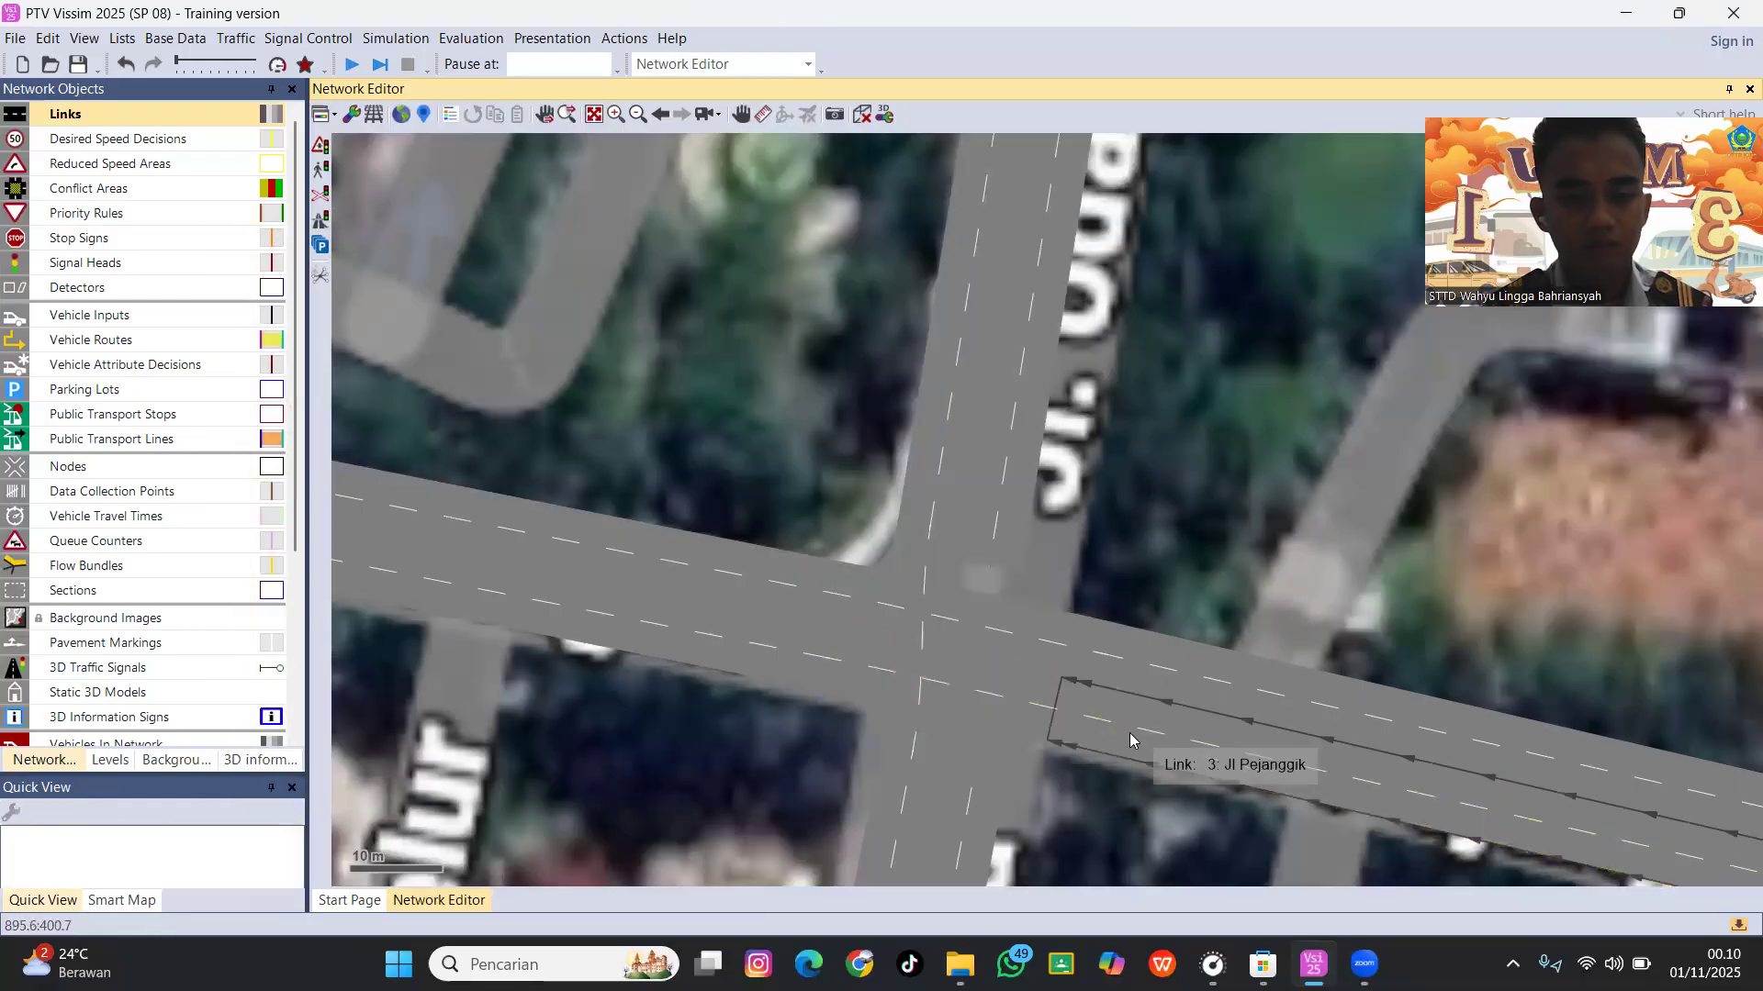
Create connector "TU" about 23.1 m long from westbound Jl Pejanggik to northbound Jl Udayana, with 10 intermediate points and no lane 1 marking type.
drag(1052, 710, 982, 637)
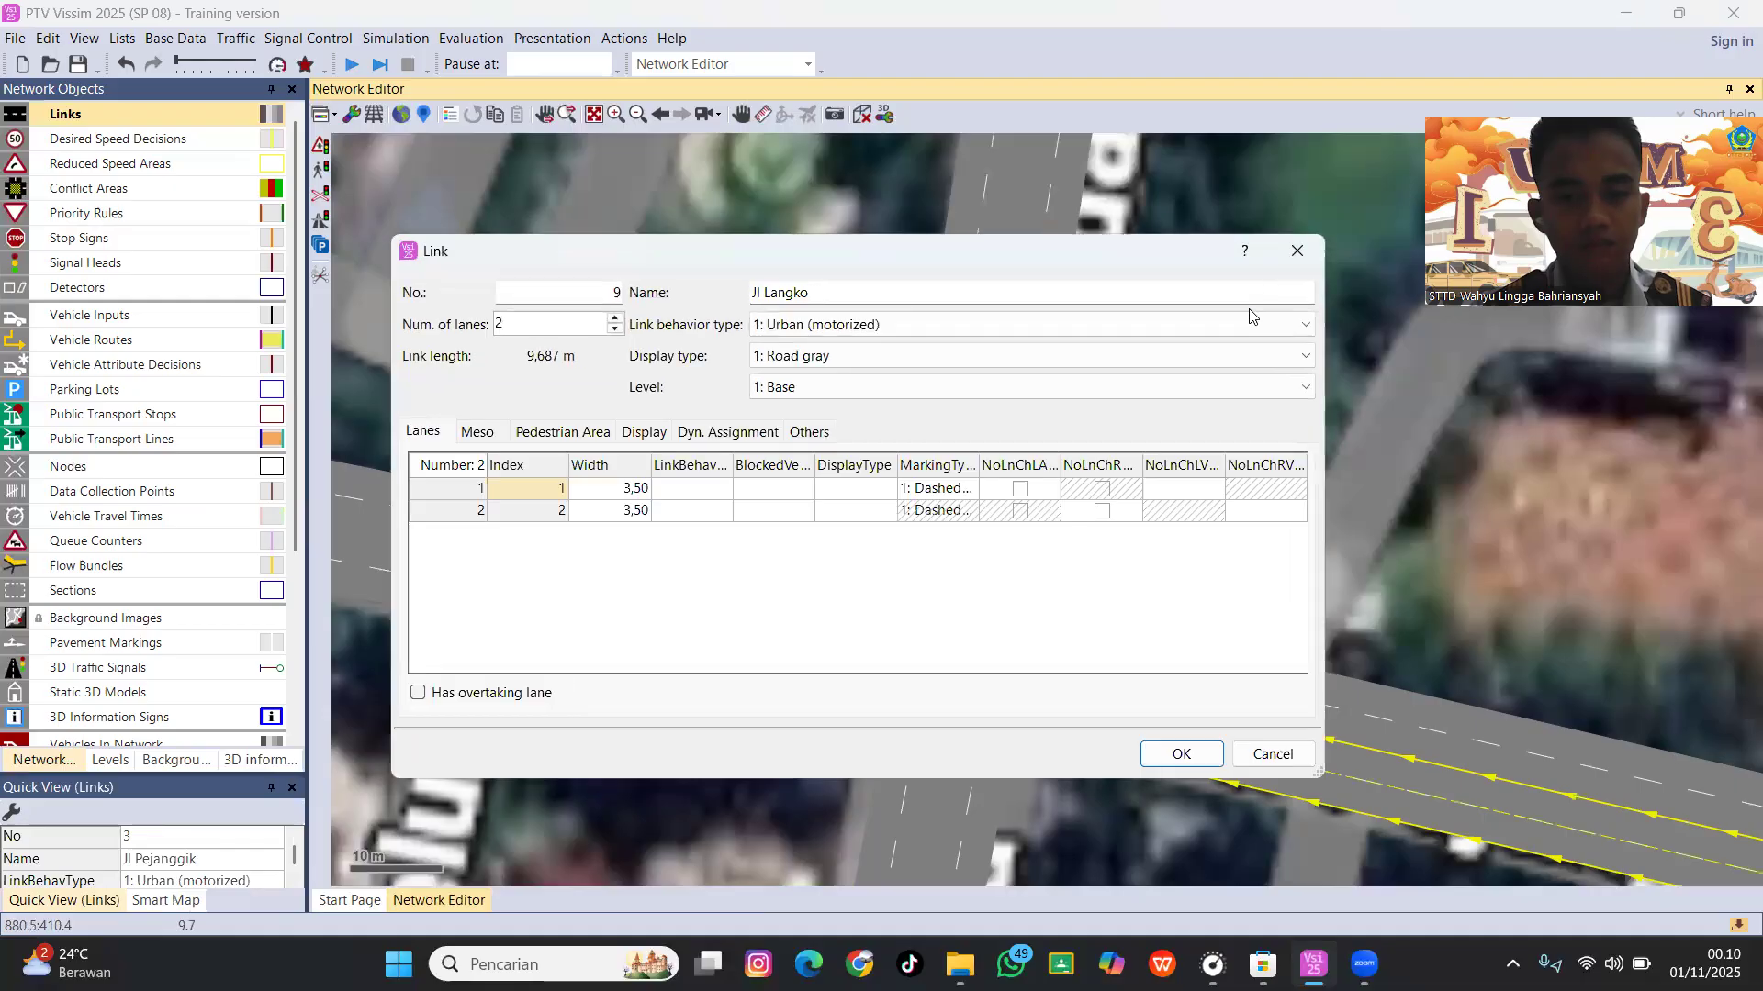
click(1300, 255)
drag(1056, 710, 931, 545)
text(1)
click(735, 268)
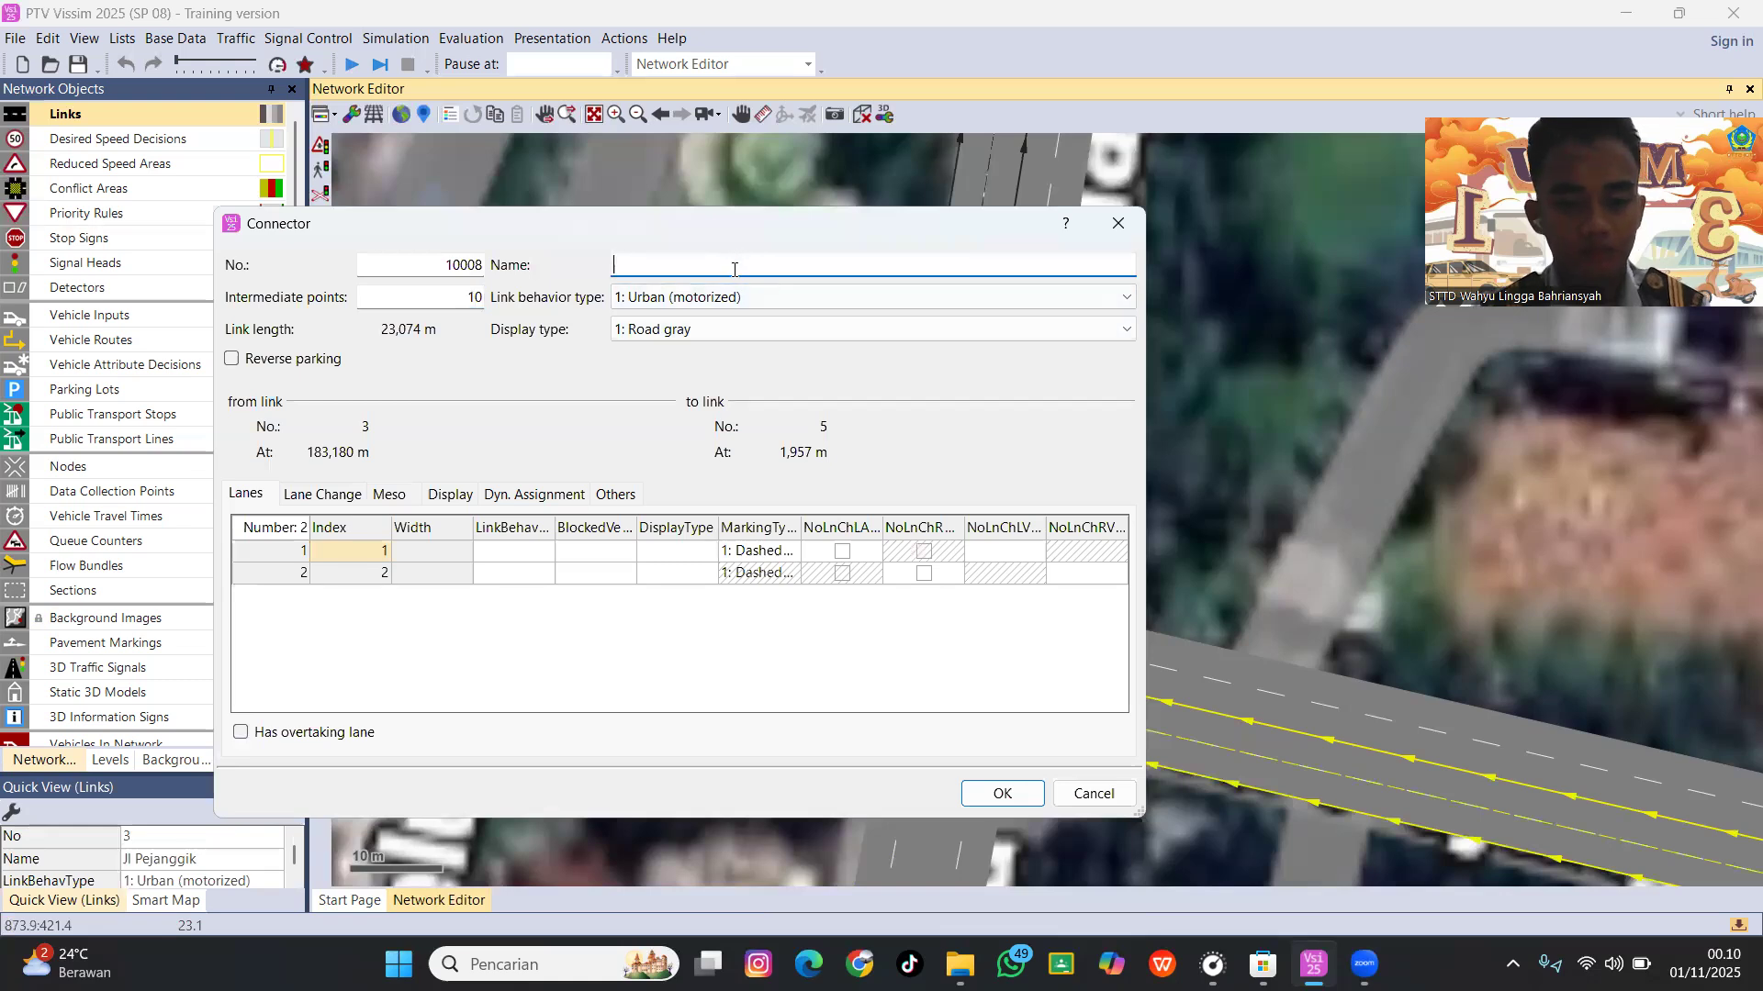
click(791, 554)
click(790, 557)
click(790, 553)
click(790, 553)
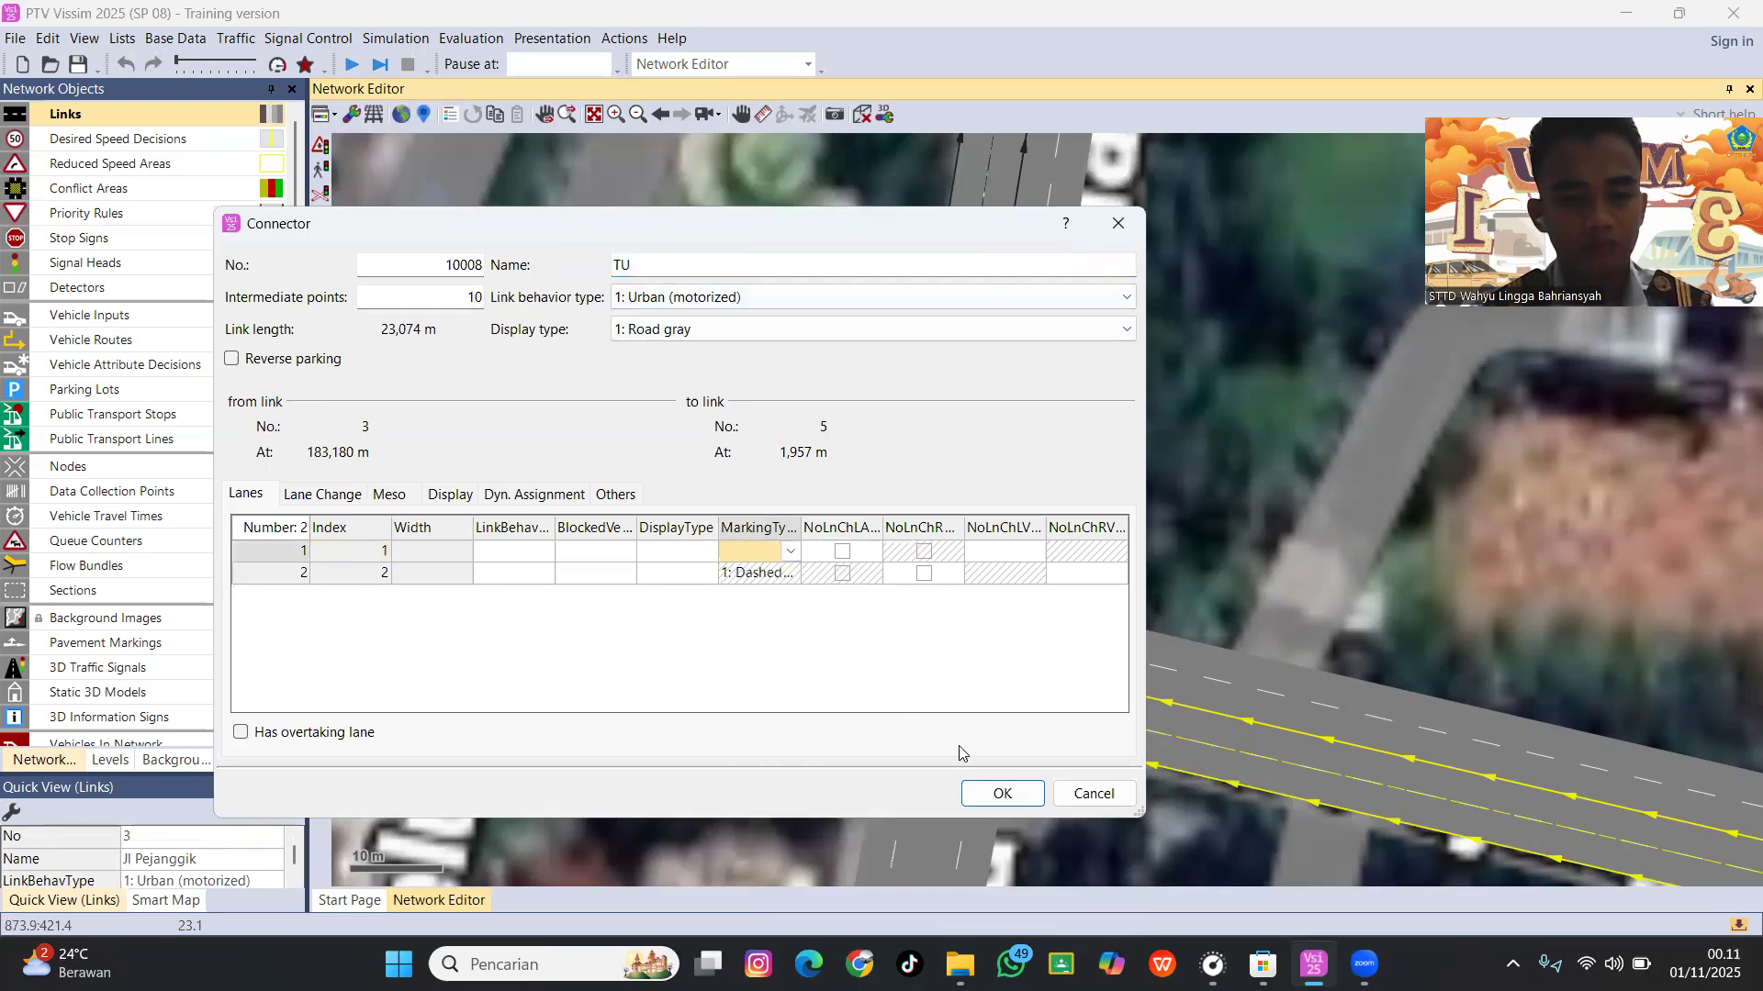
click(1002, 795)
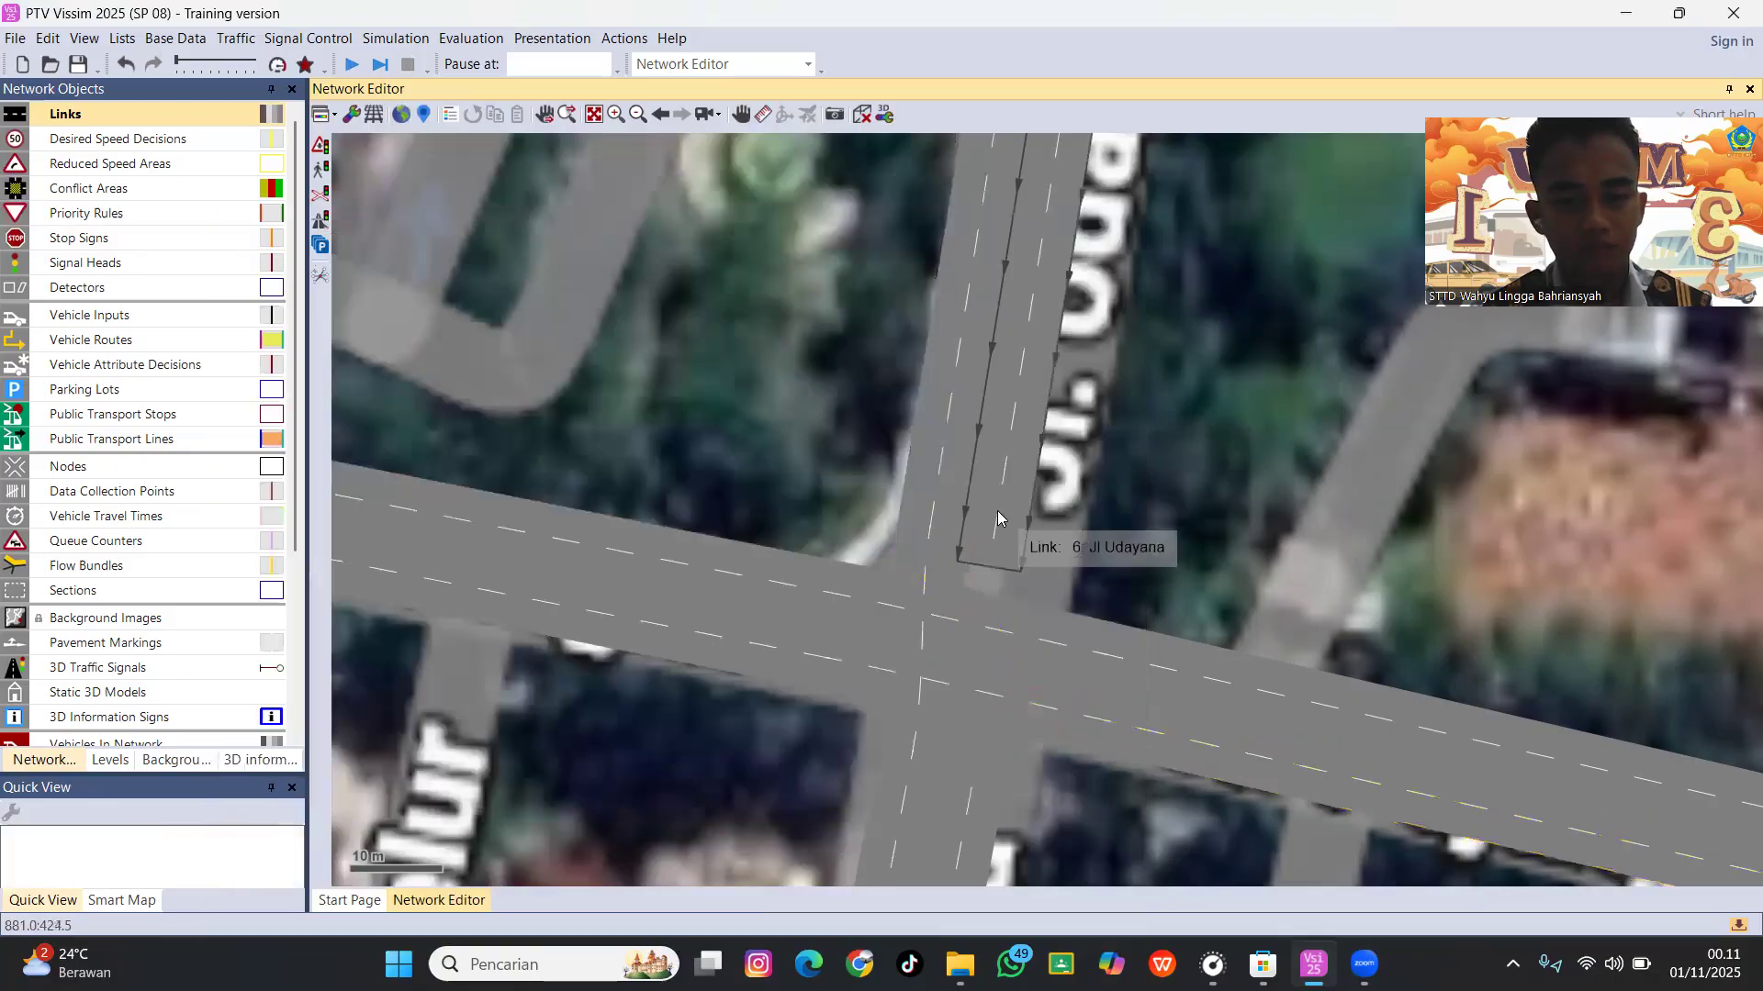
Create connector "UB" about 21.9 m long from southbound Jl Udayana to westbound Jl Langko, with 10 intermediate points and no lane 1 marking type.
click(984, 537)
drag(986, 566, 829, 653)
click(782, 554)
click(762, 563)
click(671, 263)
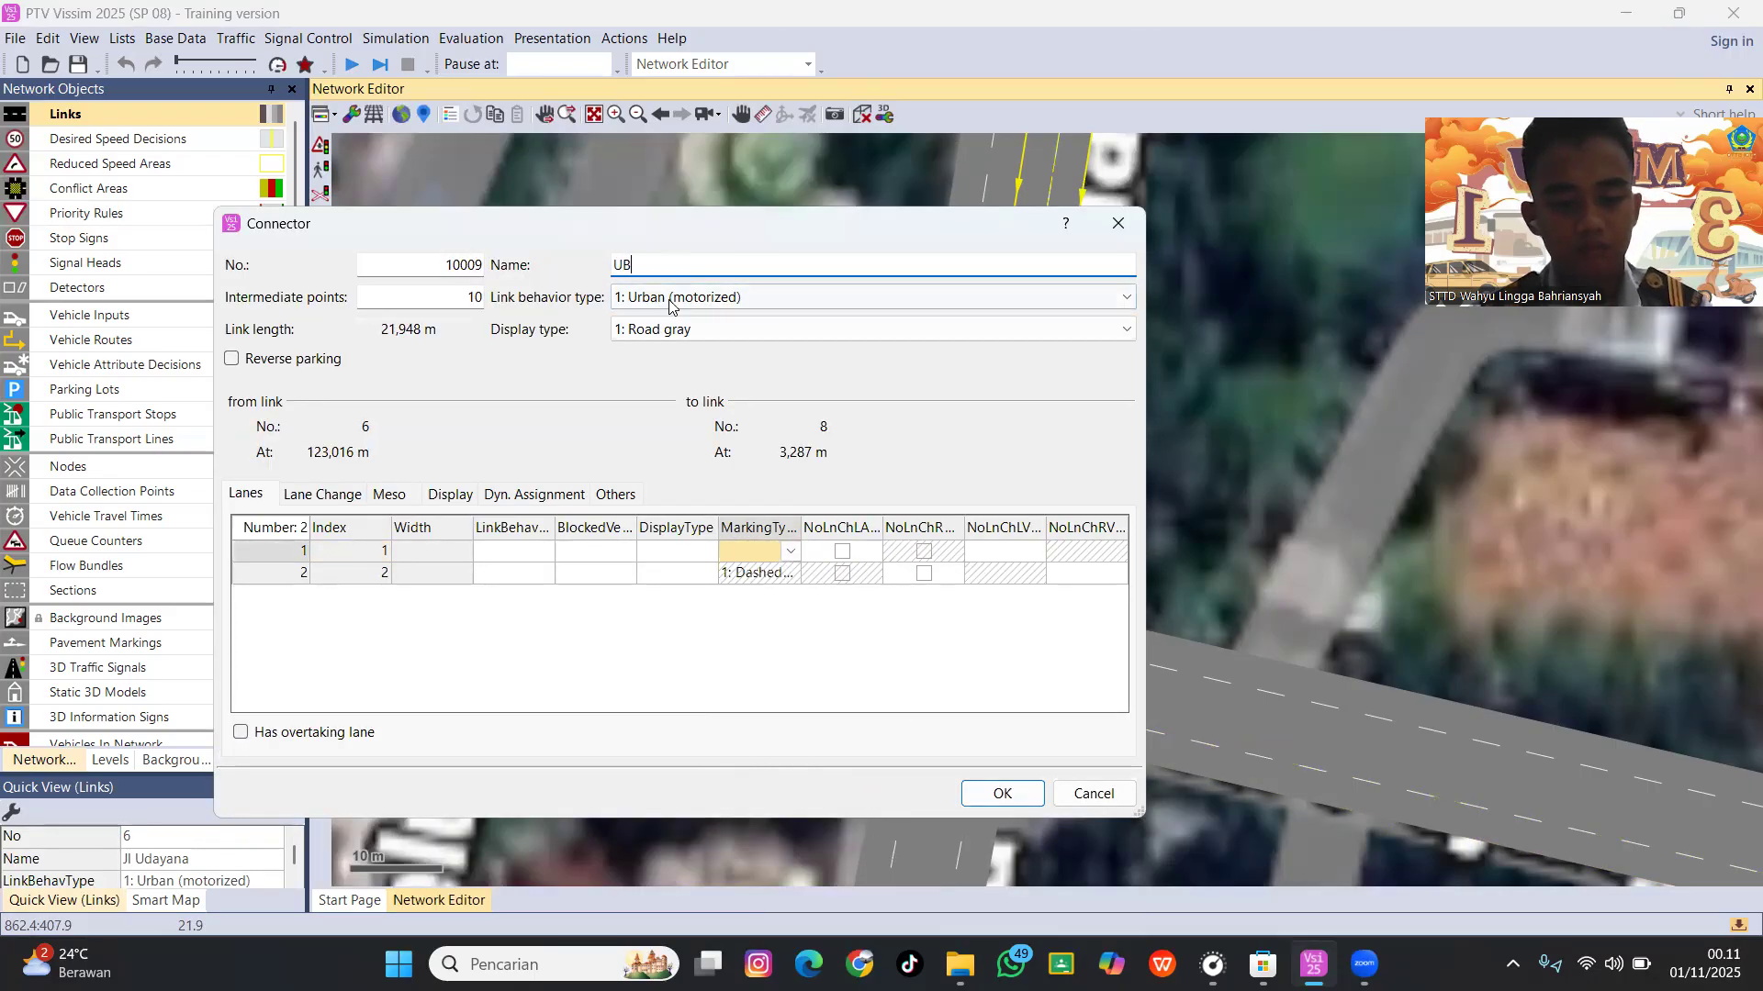
click(1001, 793)
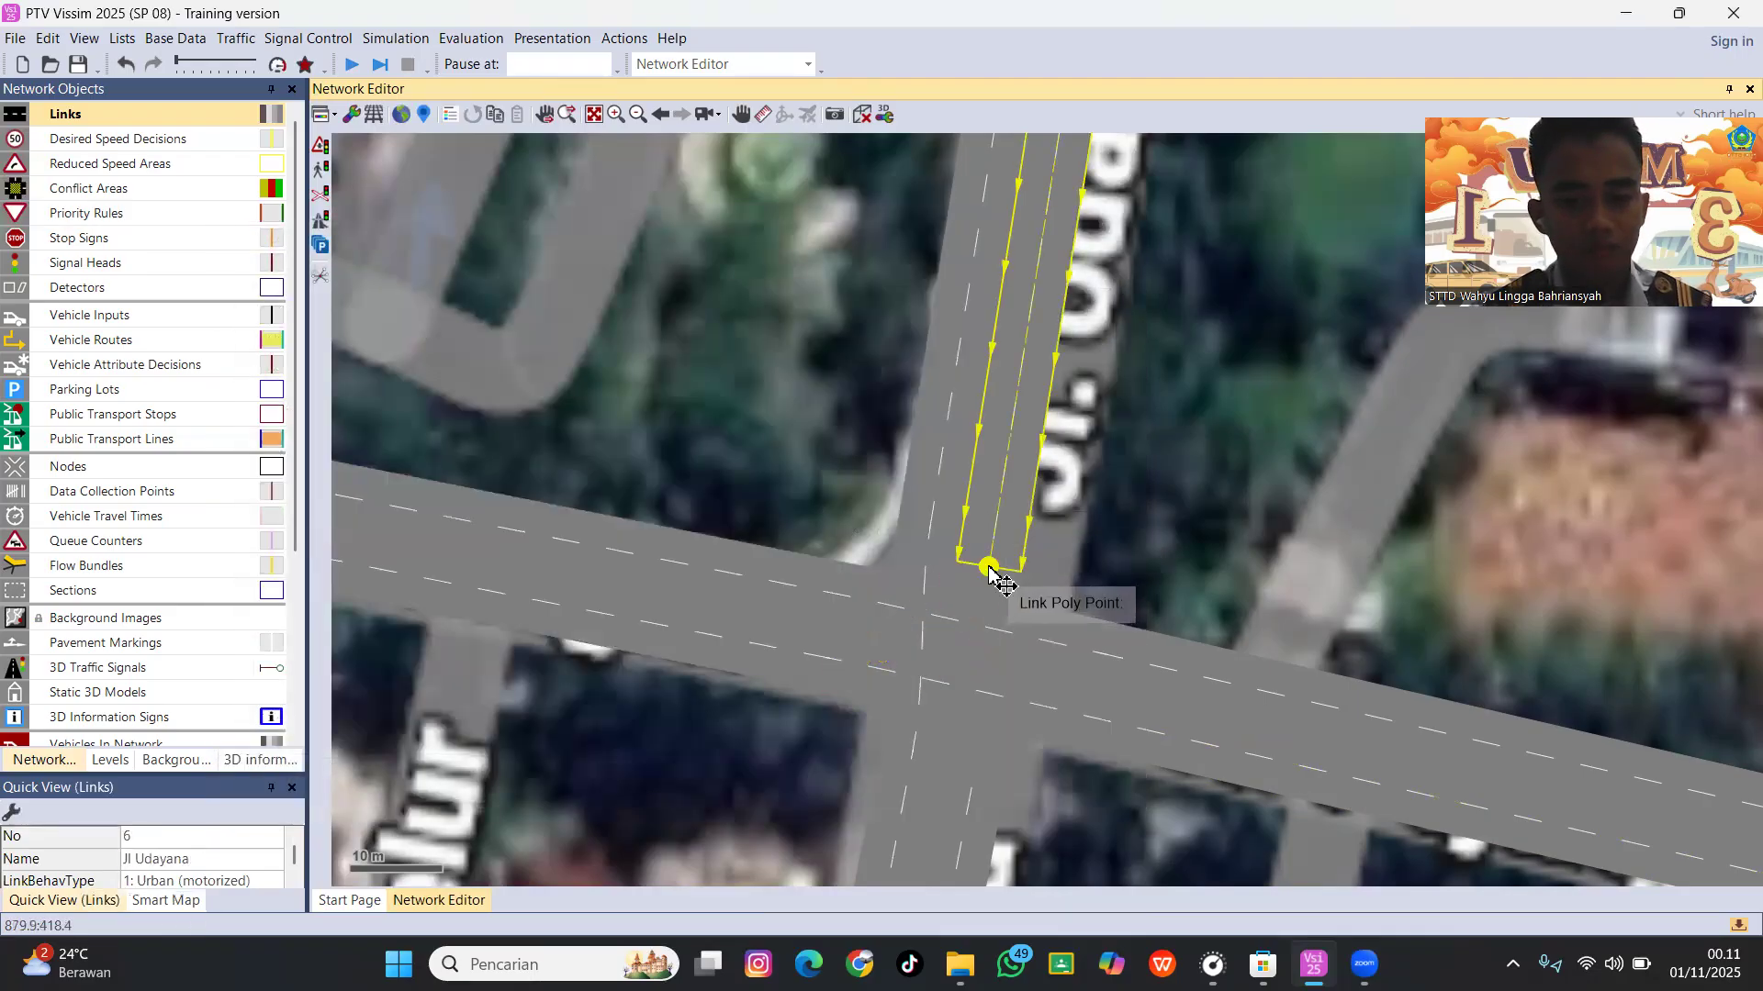
drag(988, 568, 966, 773)
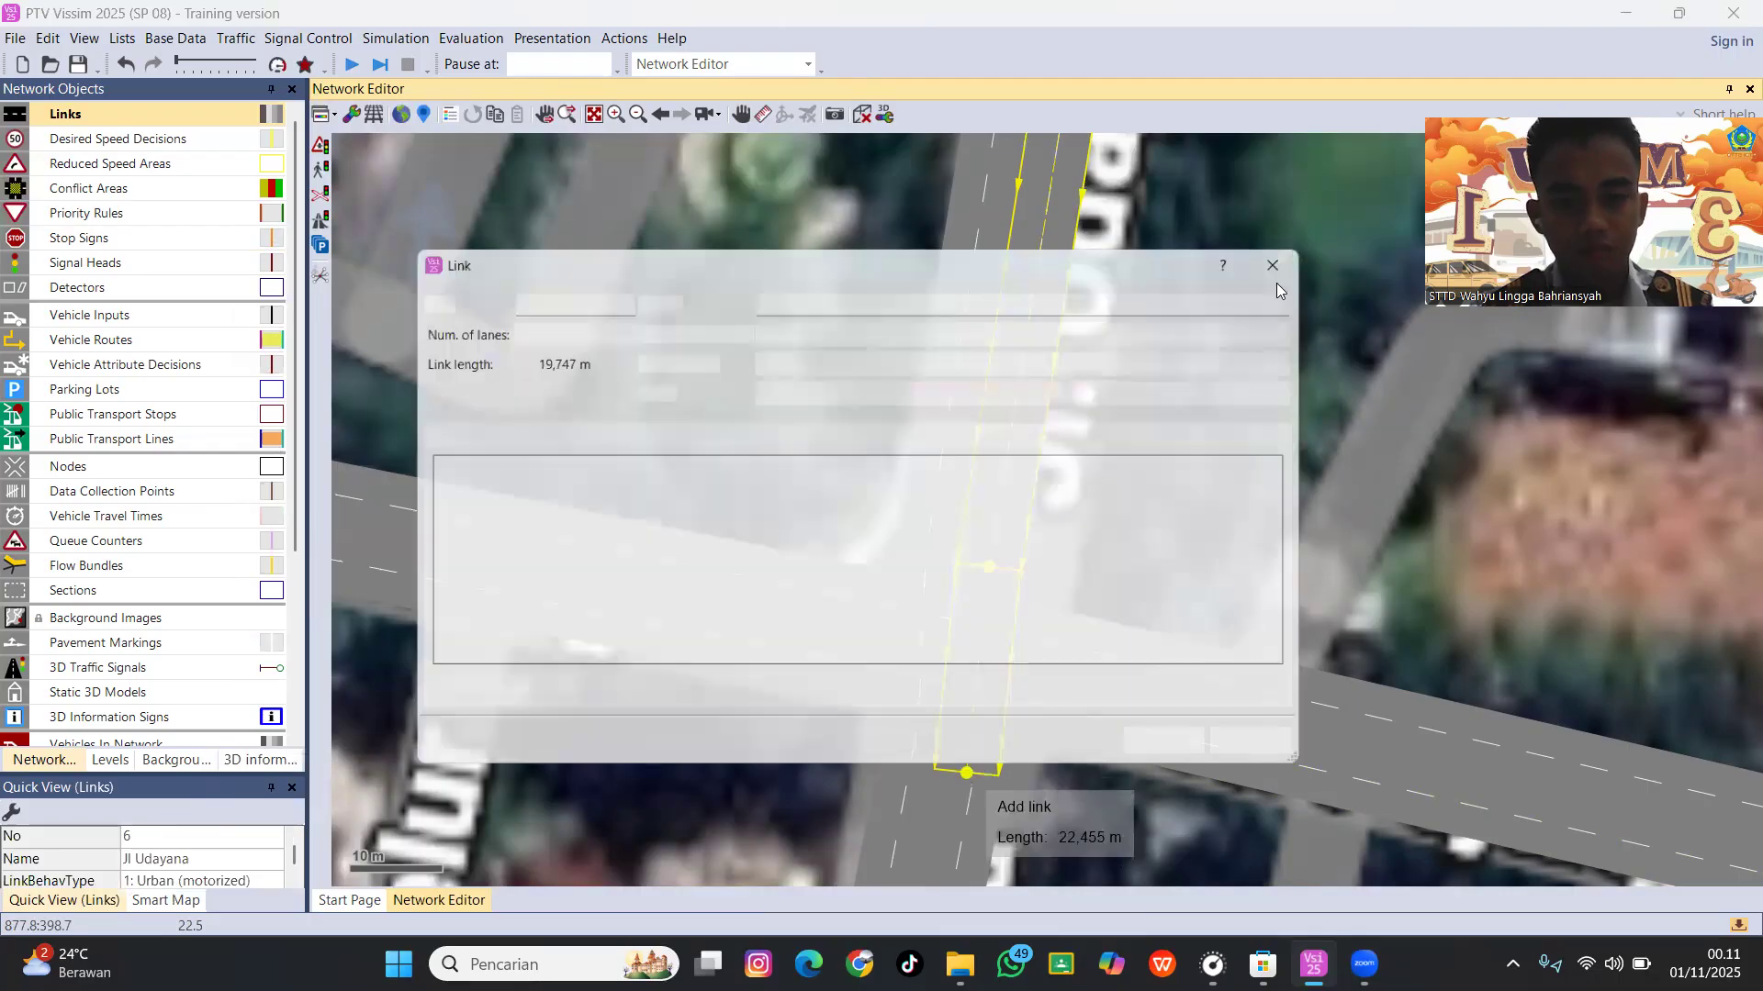
click(1277, 283)
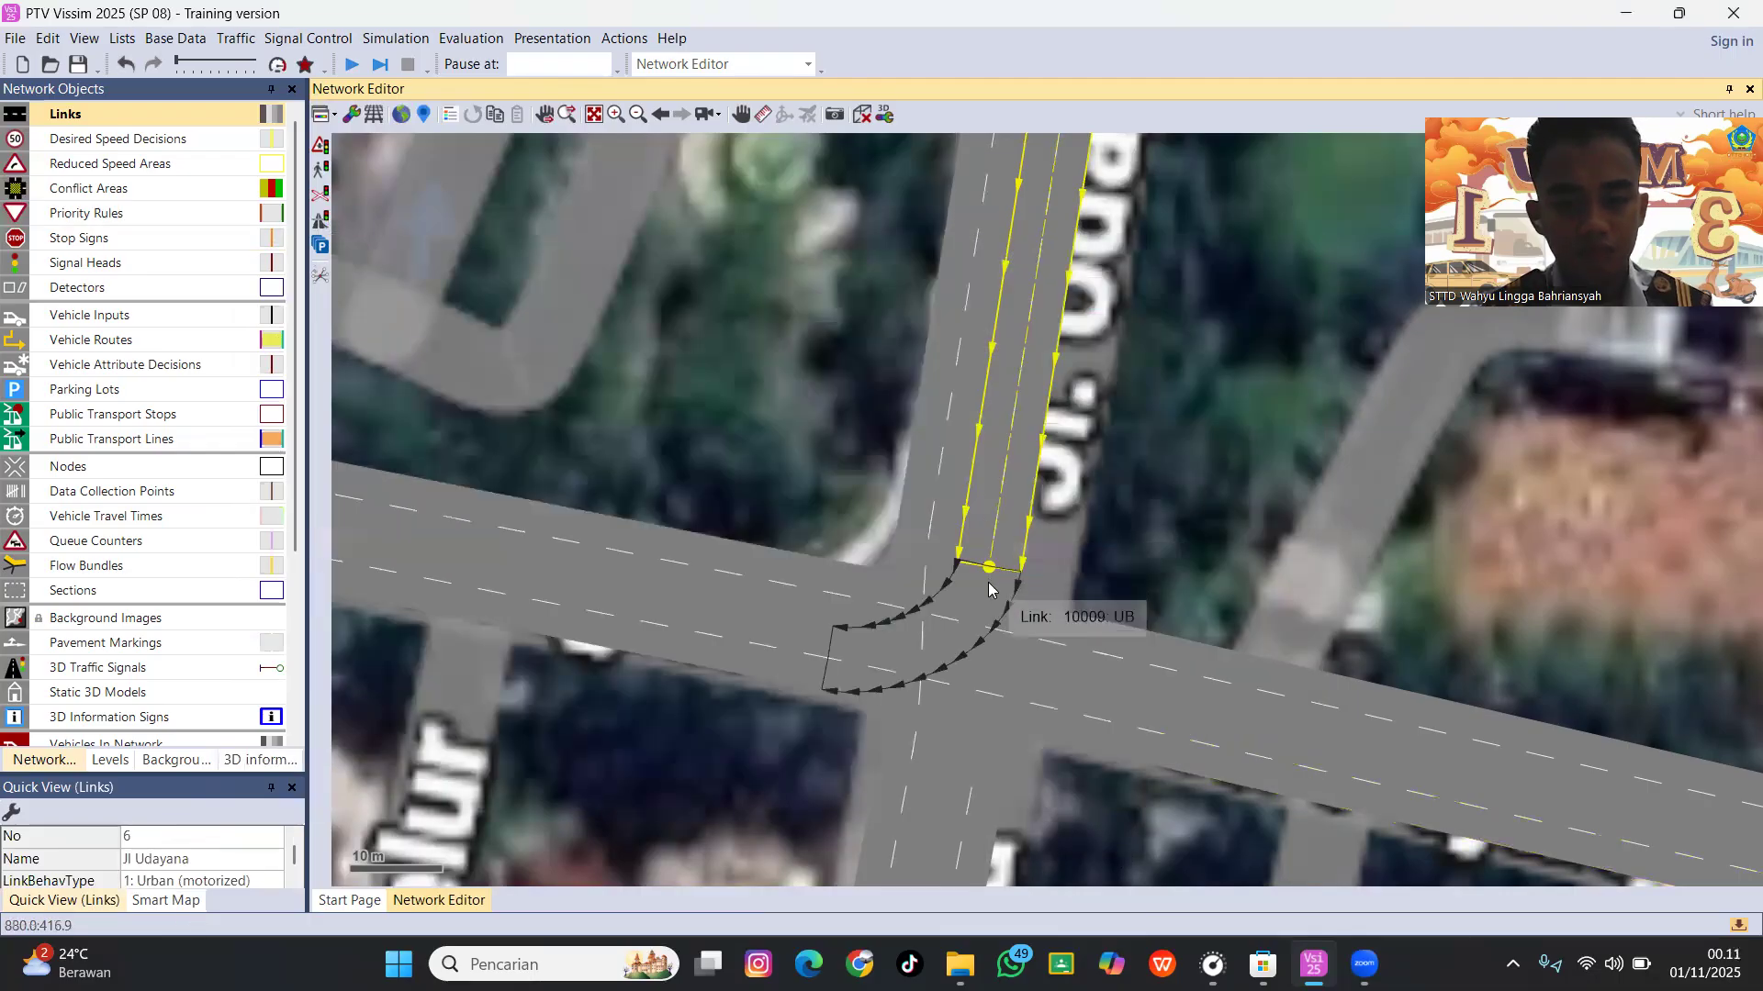
drag(989, 570, 962, 771)
click(1271, 265)
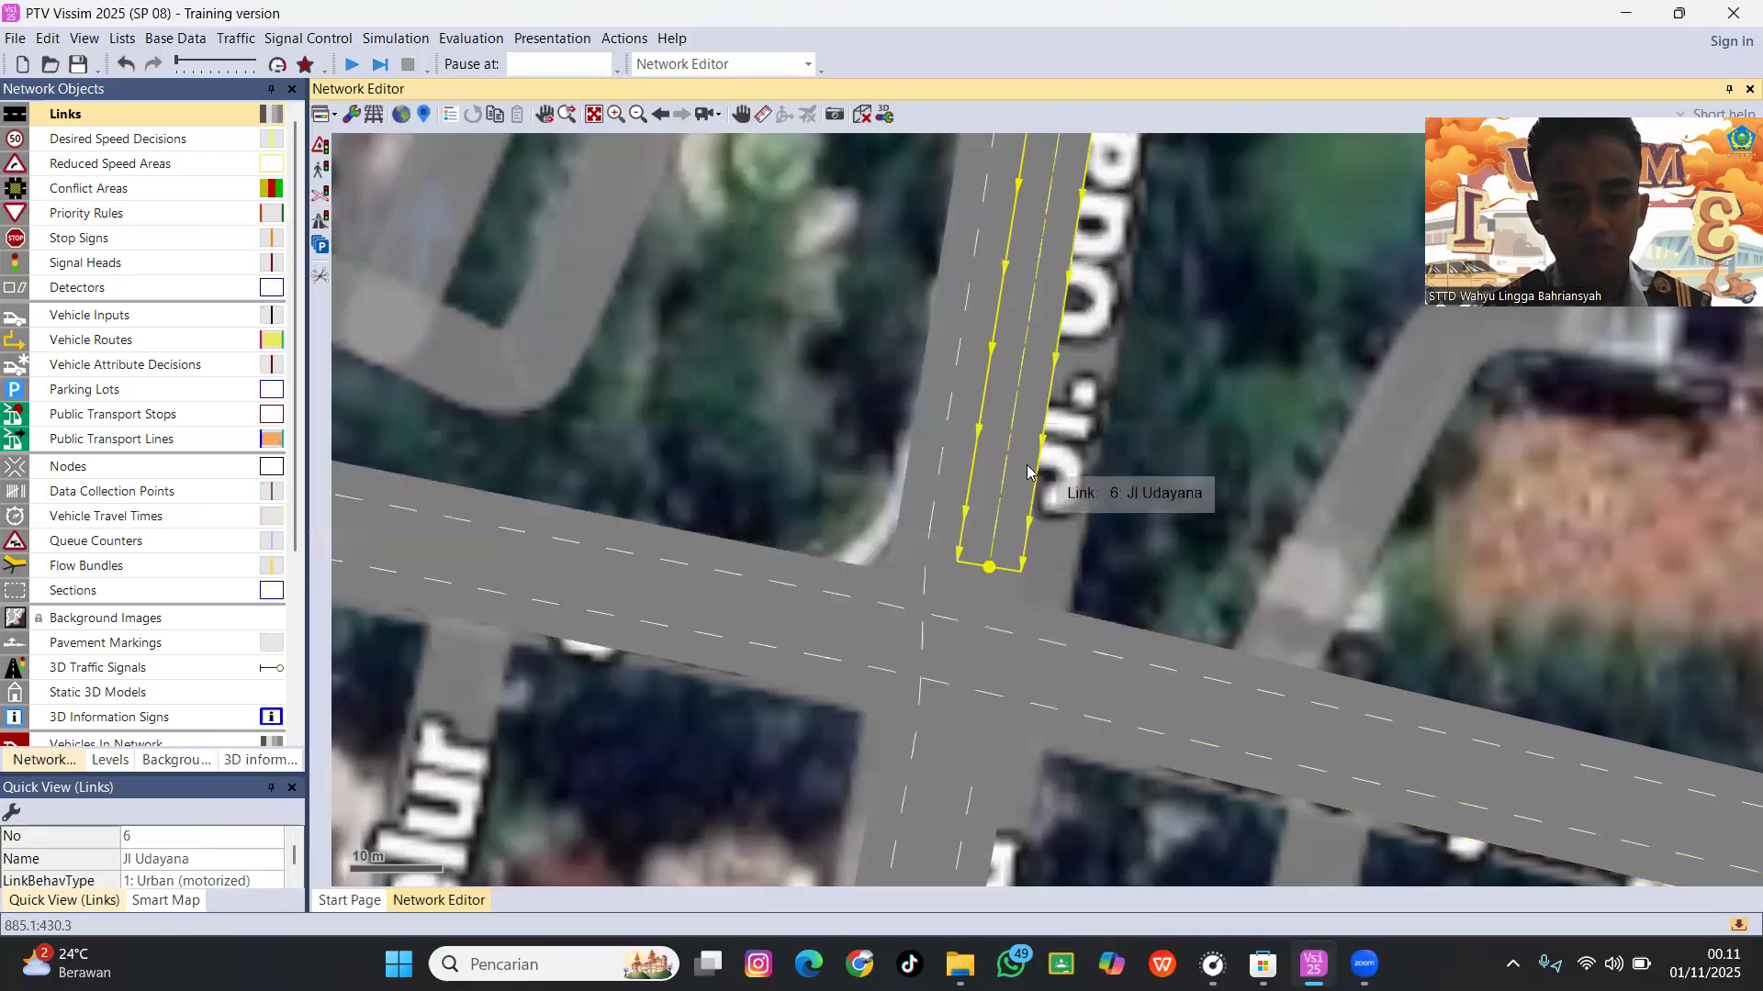
drag(1002, 604, 962, 795)
click(1294, 263)
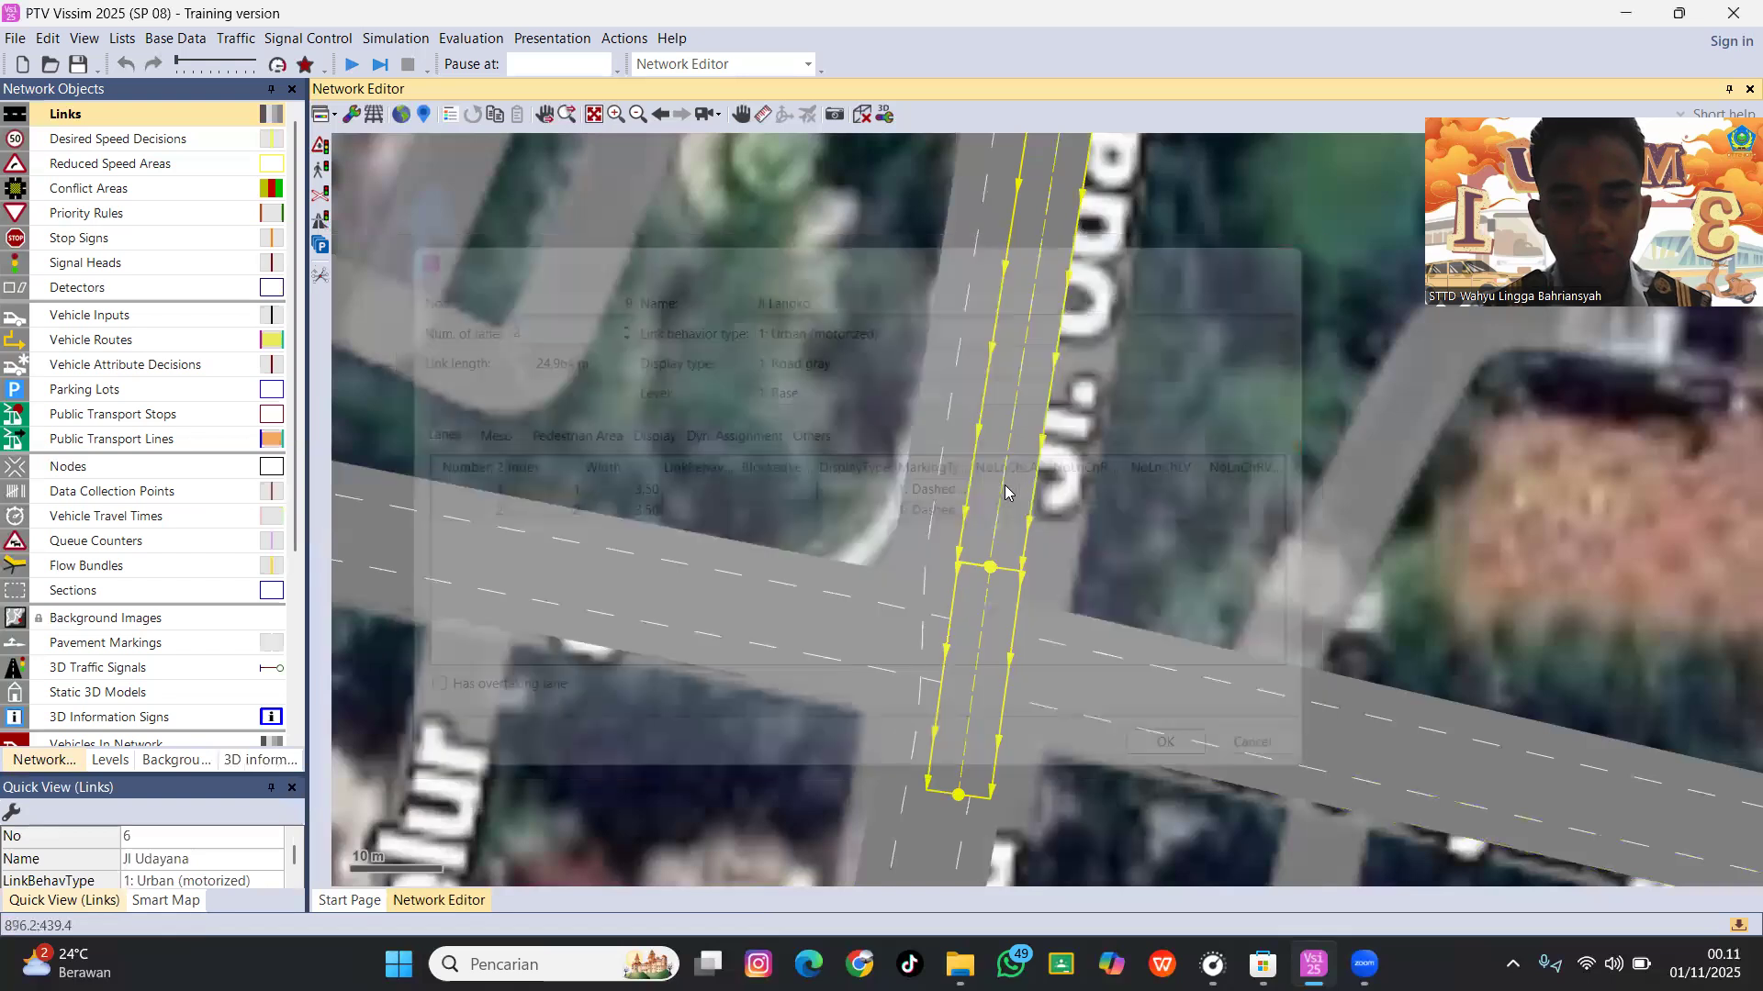
Create connector "US" about 24.8 m long from southbound Jl Udayana to southbound Jl Airlangga and set its intermediate points.
drag(989, 567, 964, 755)
text(US)
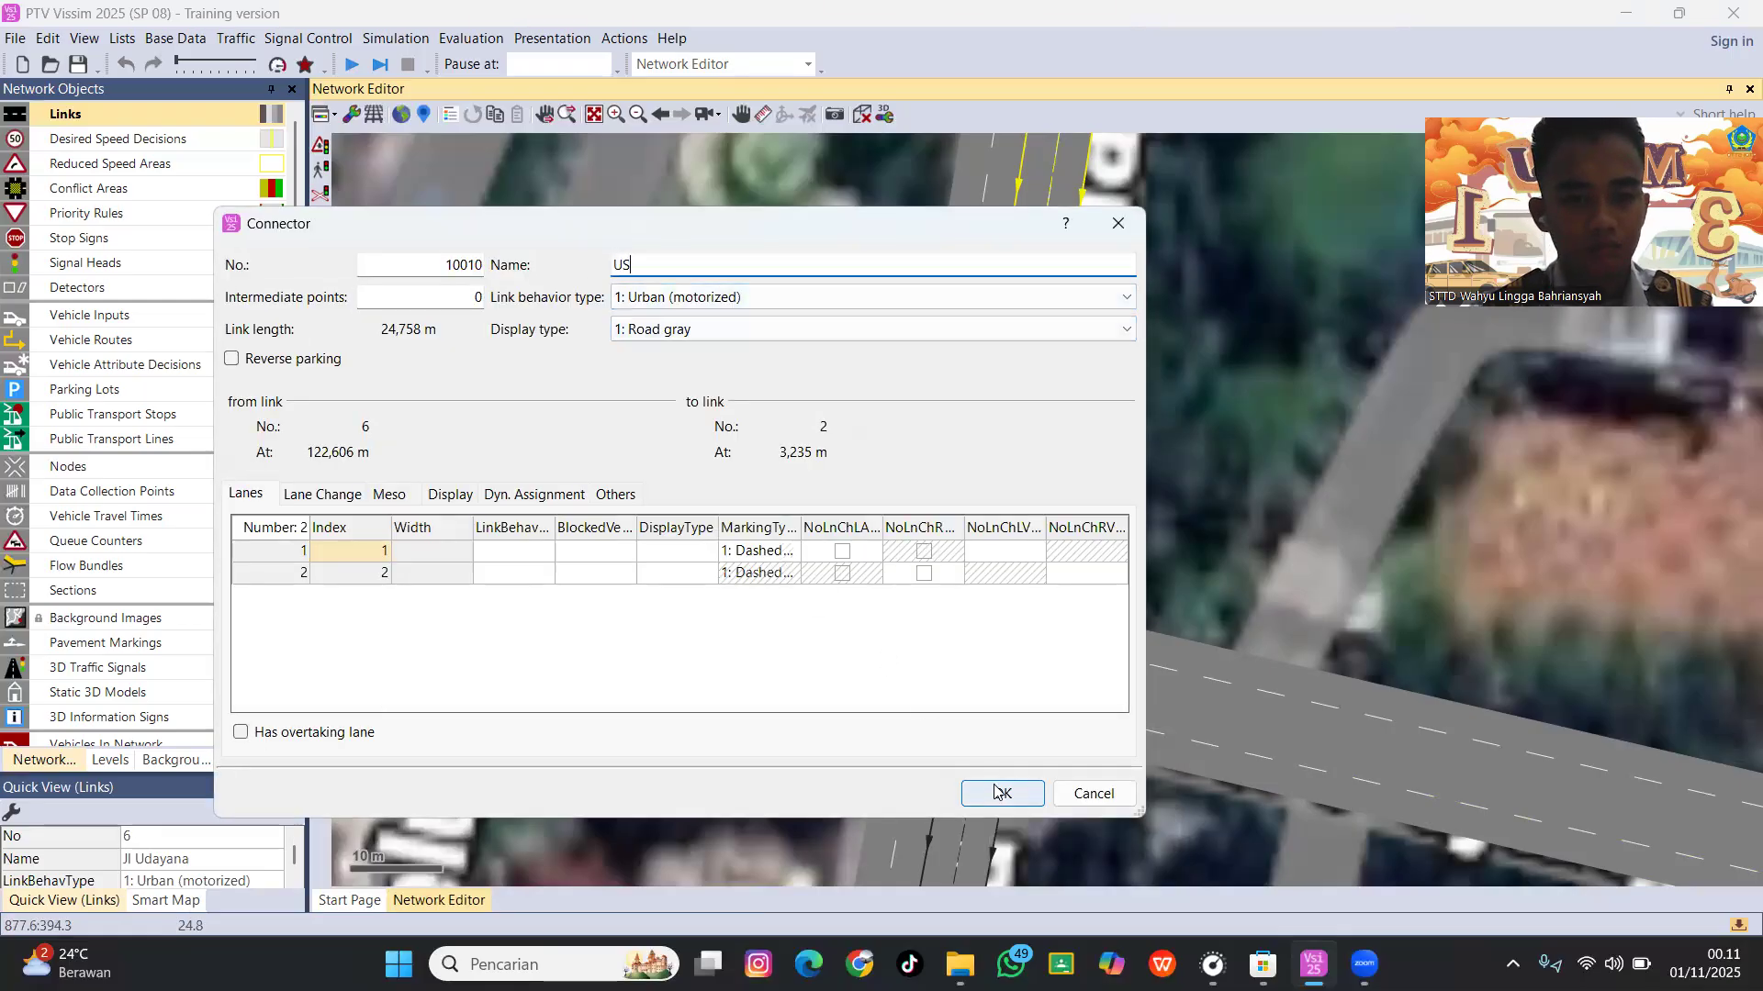
click(459, 306)
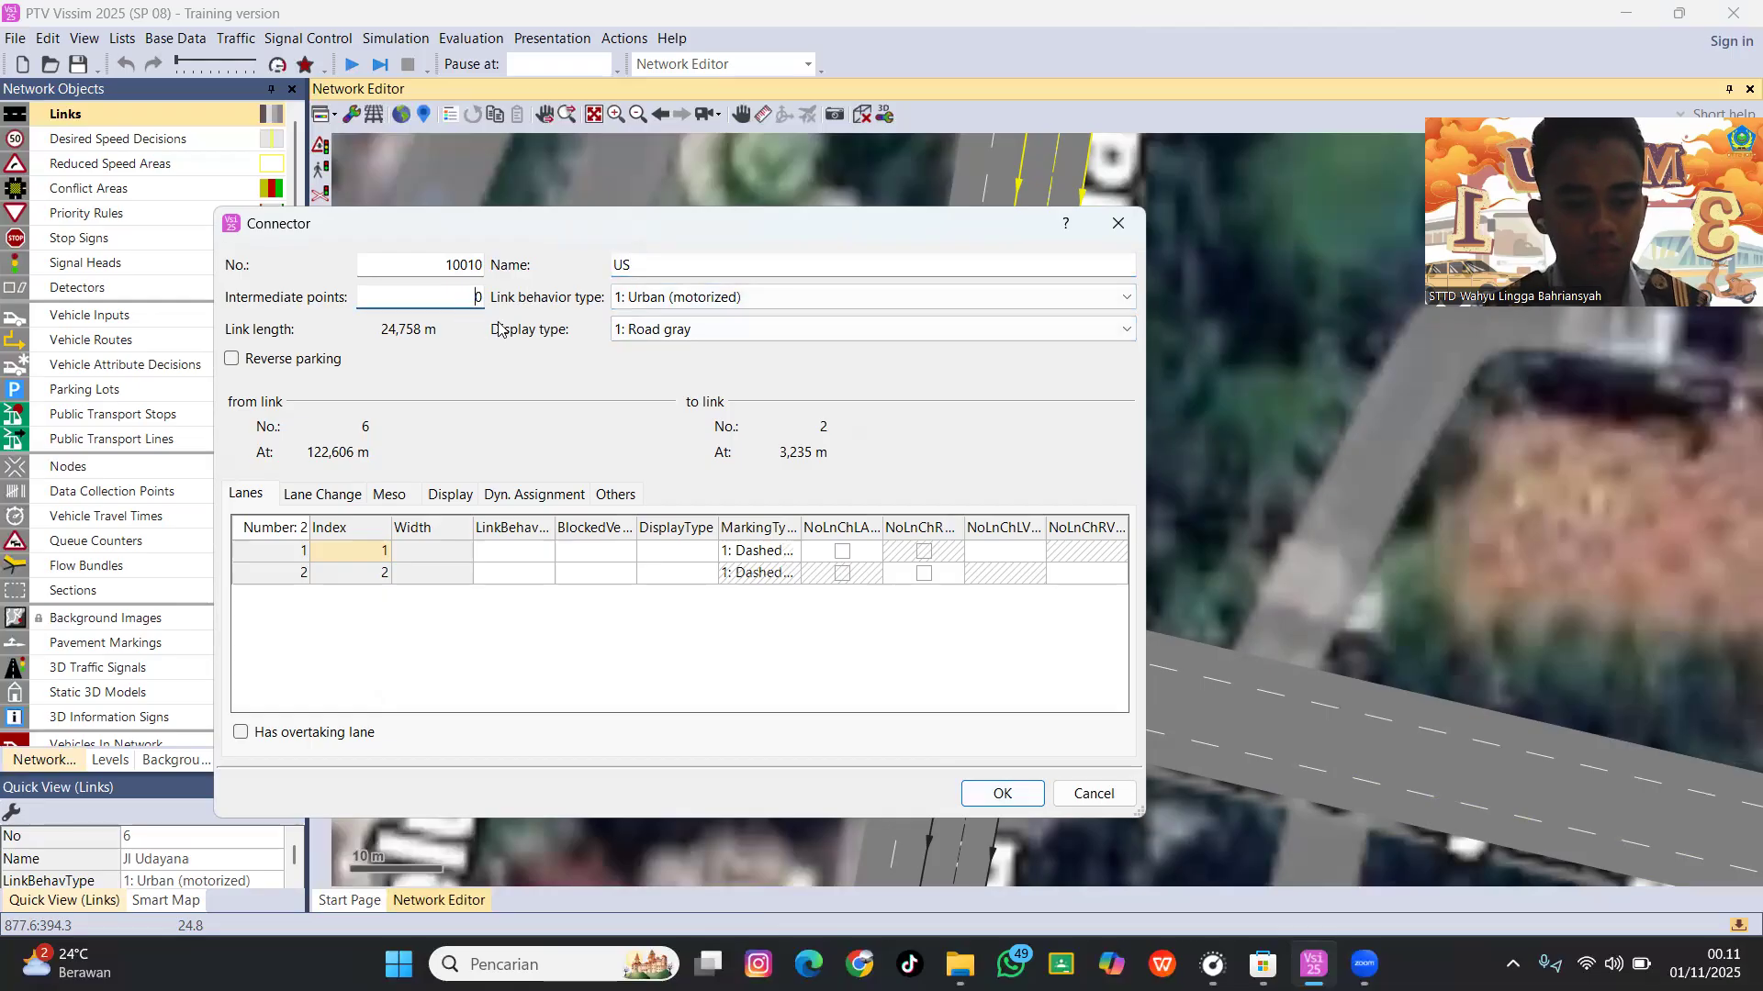
key(Return)
click(1245, 493)
click(1028, 487)
drag(987, 577, 1052, 632)
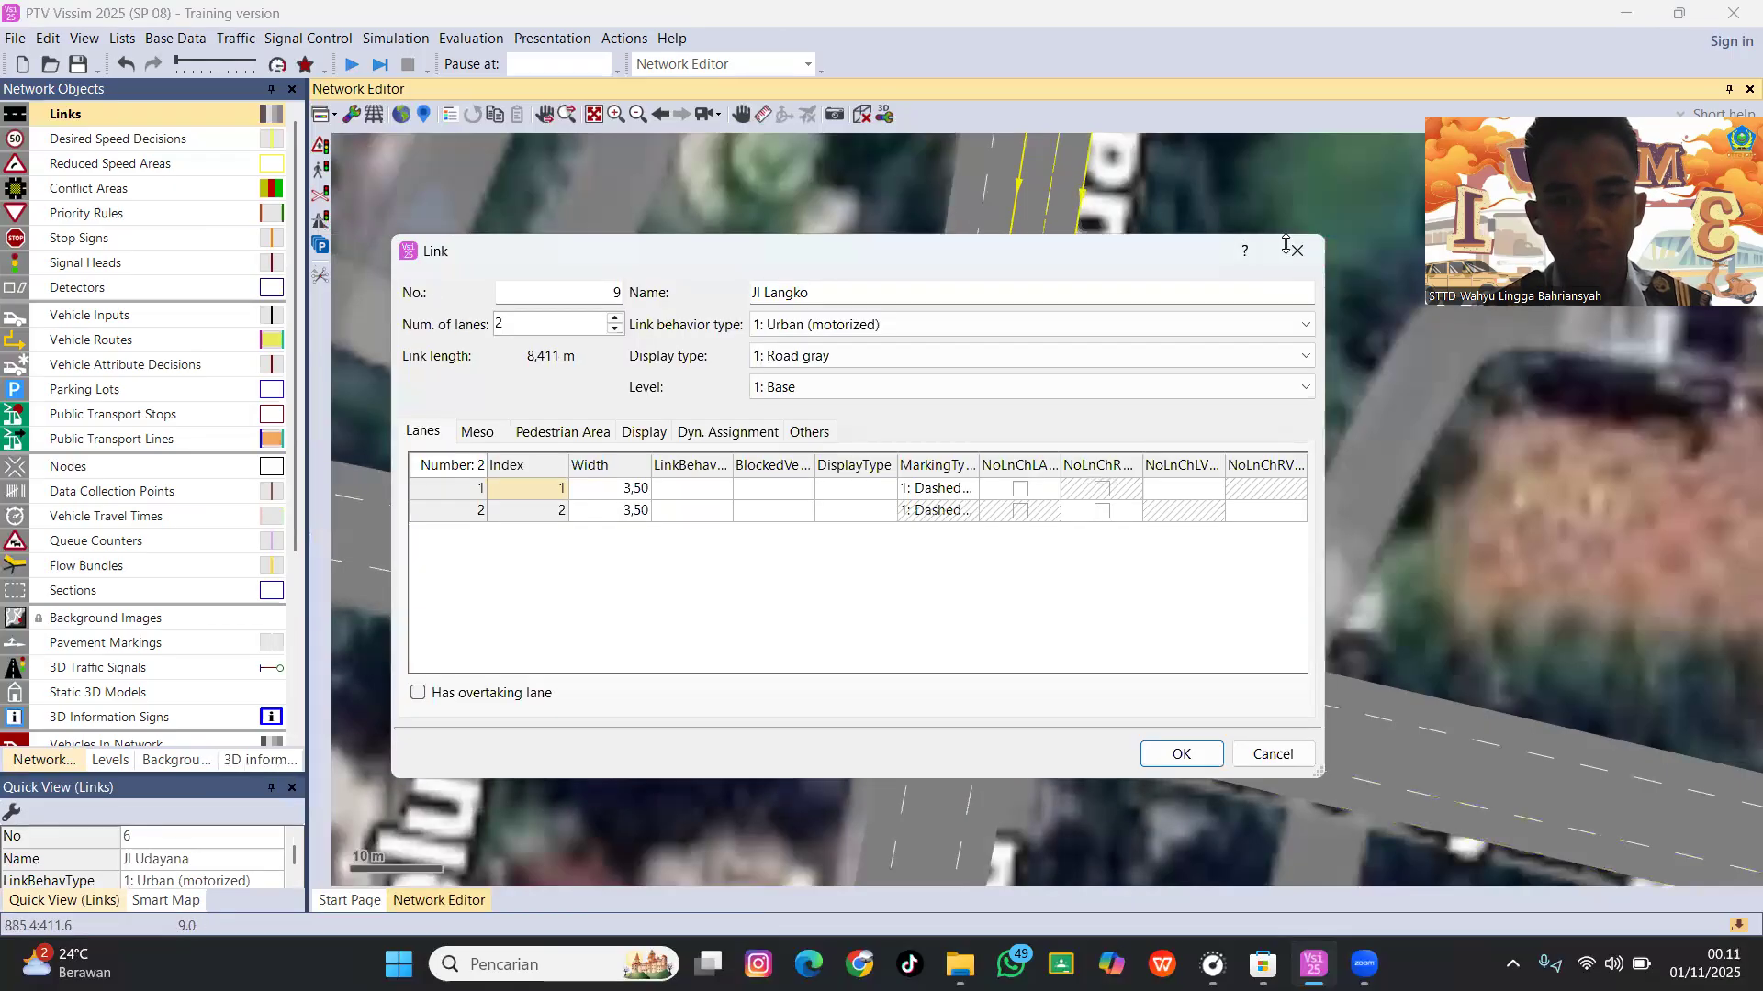
click(1295, 250)
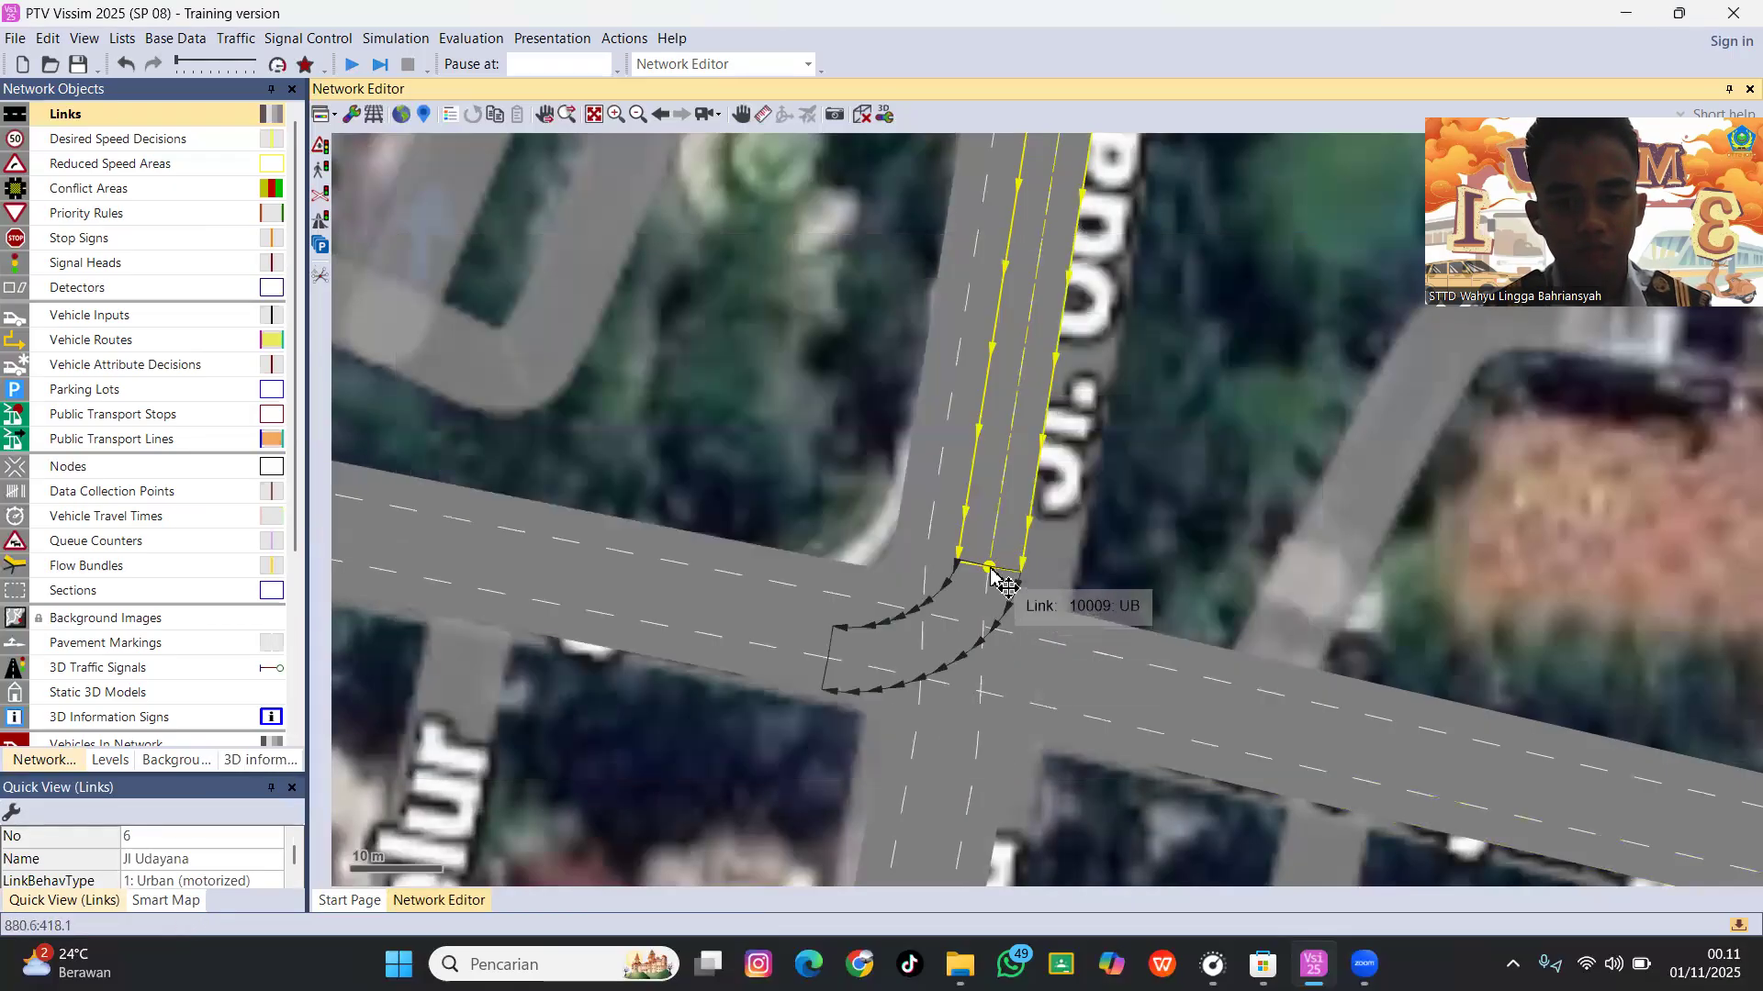
drag(991, 577, 1086, 657)
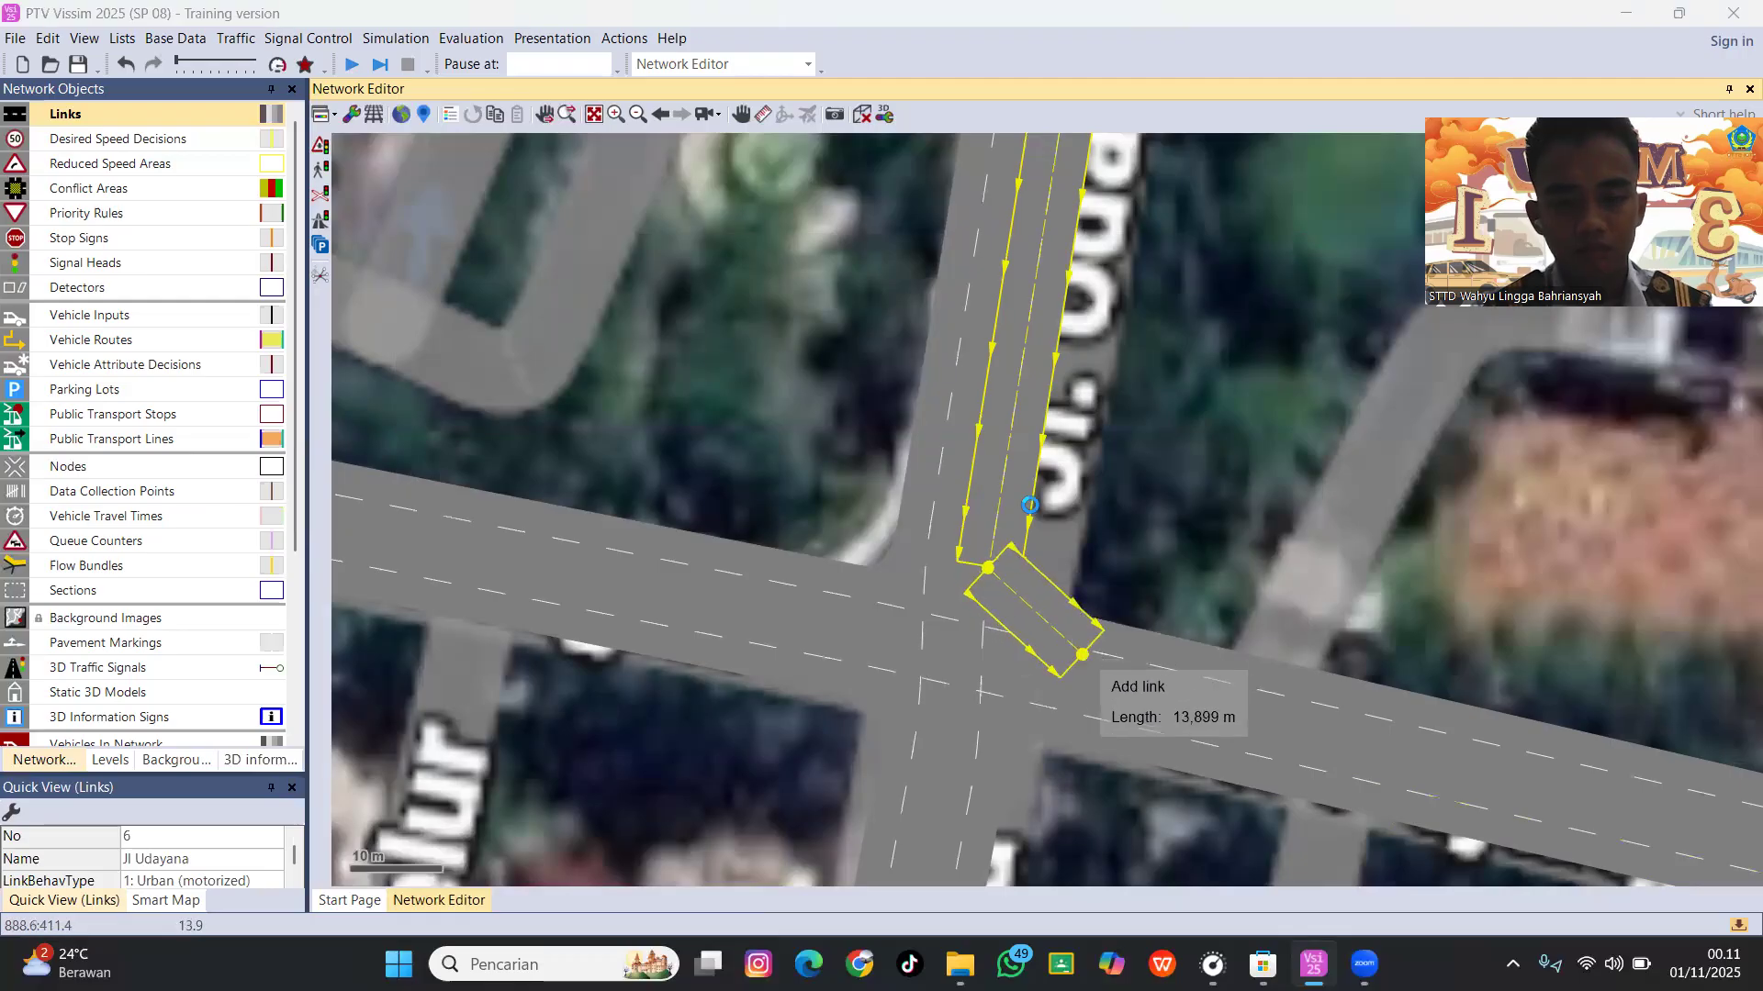
click(1312, 248)
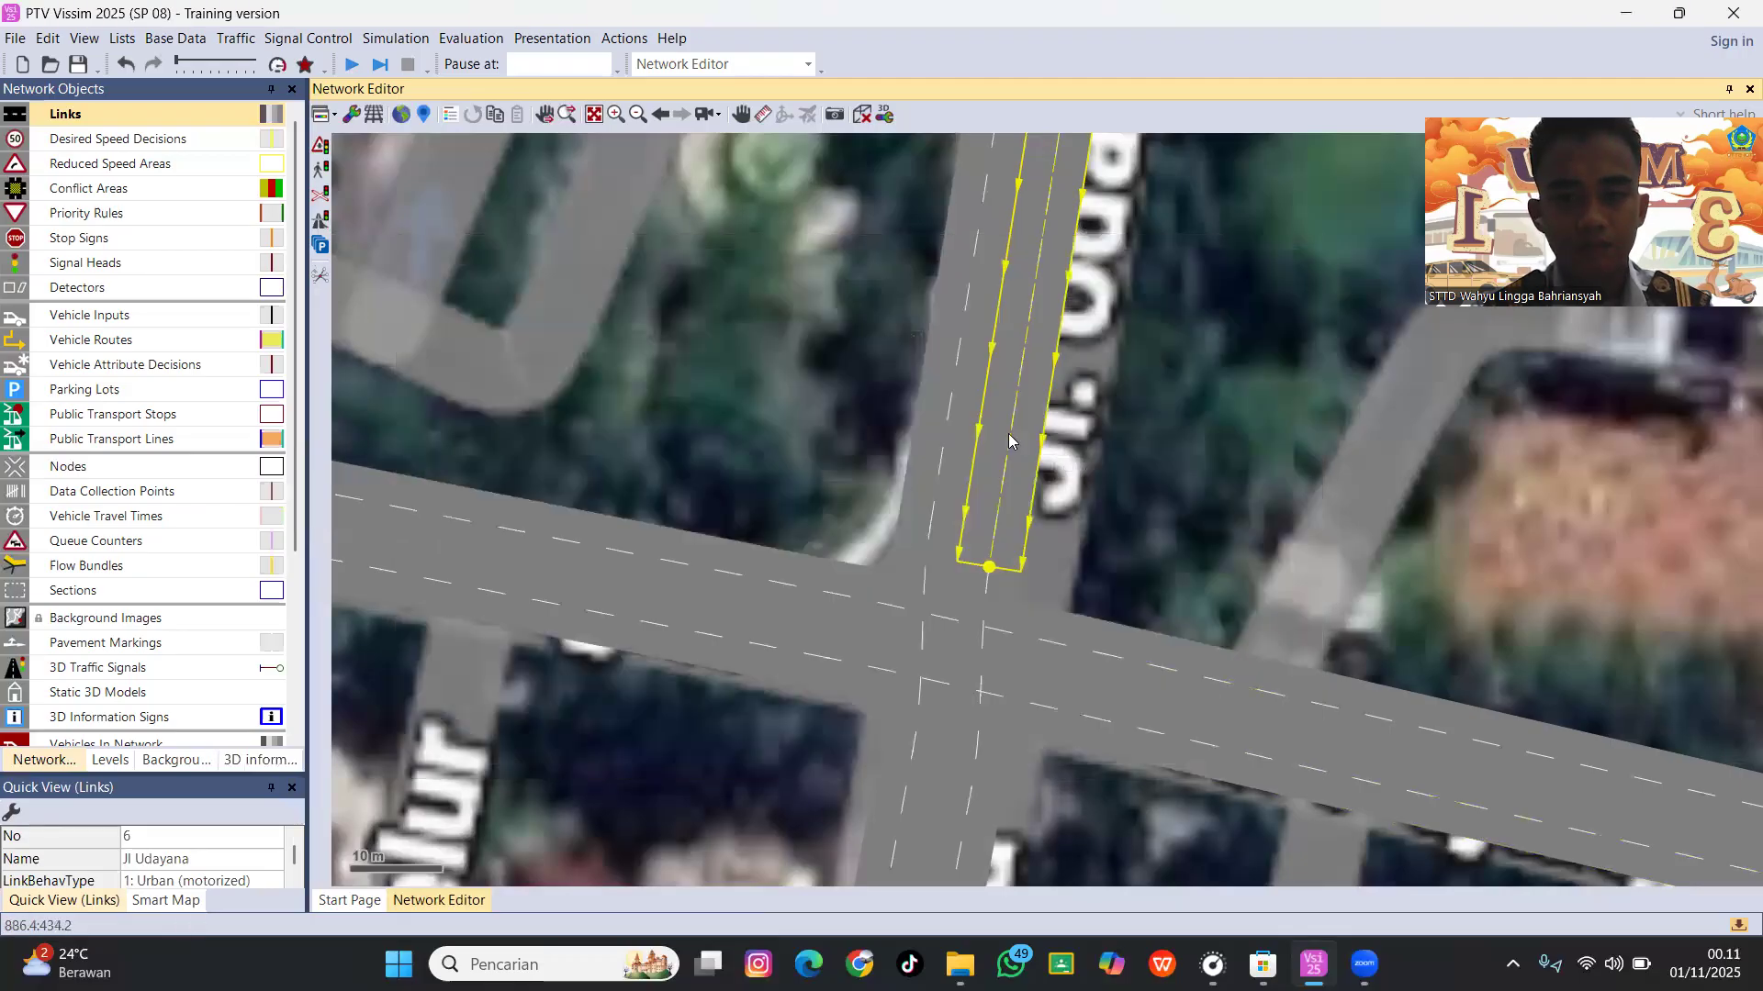
drag(987, 569, 1063, 638)
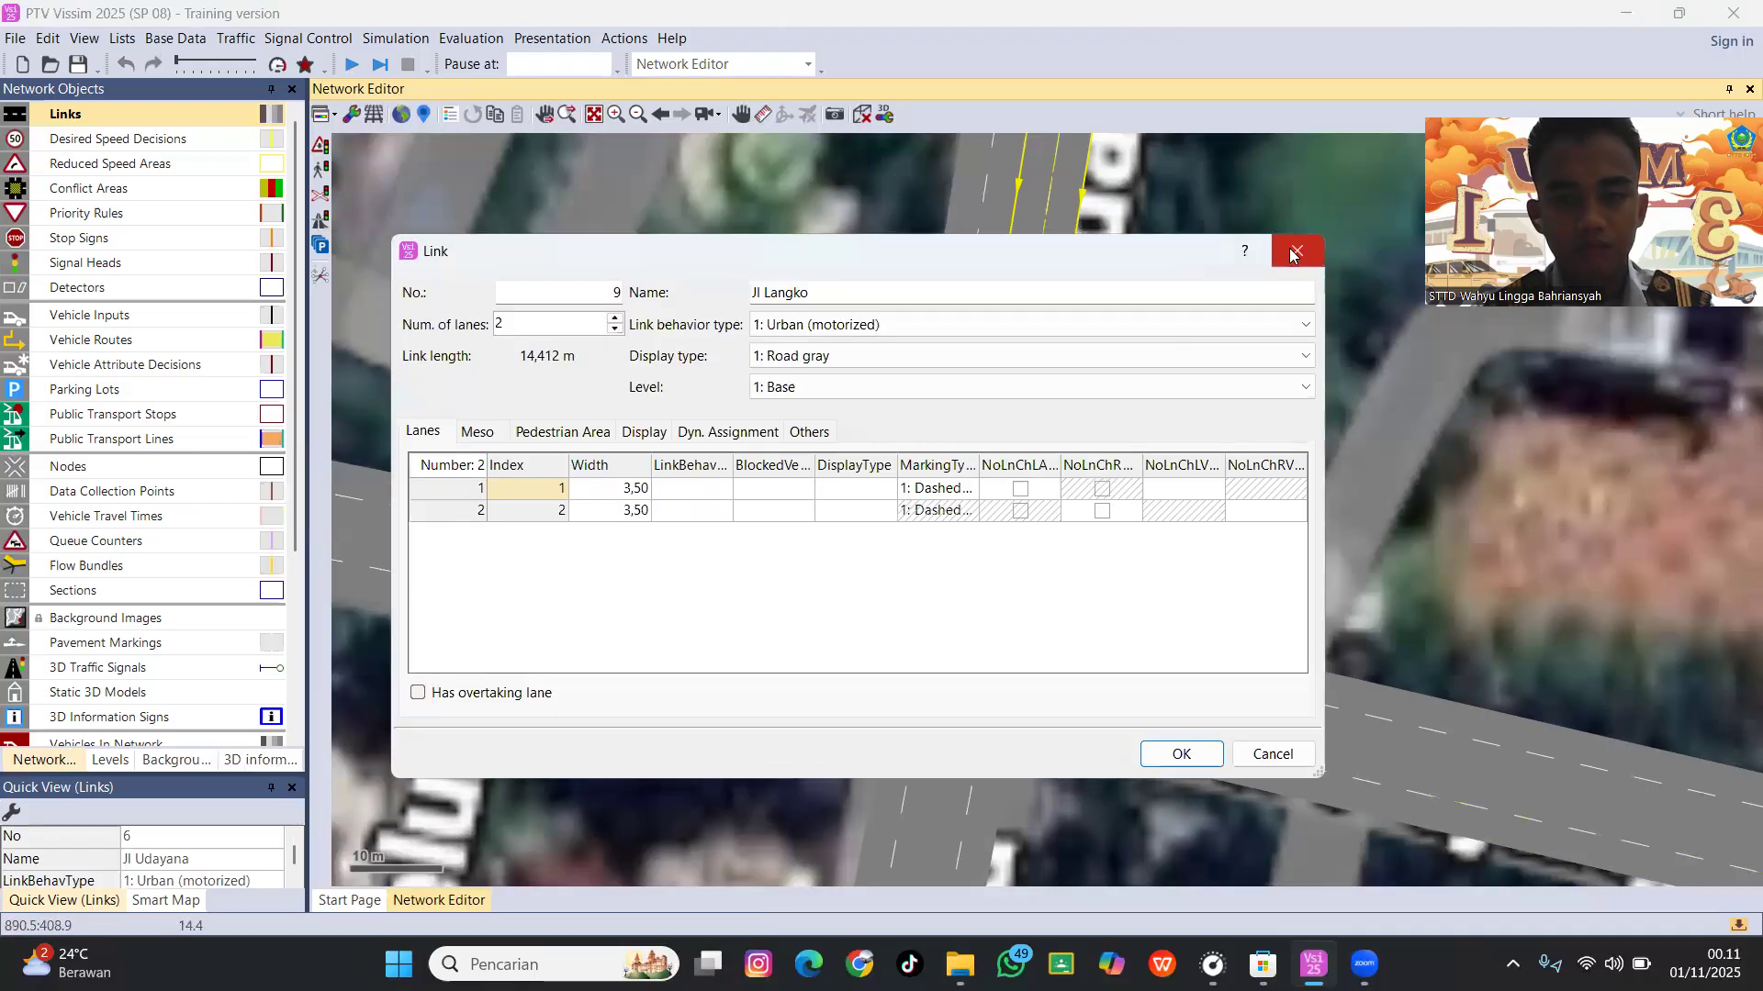
key(Escape)
drag(986, 567, 1104, 677)
click(1309, 255)
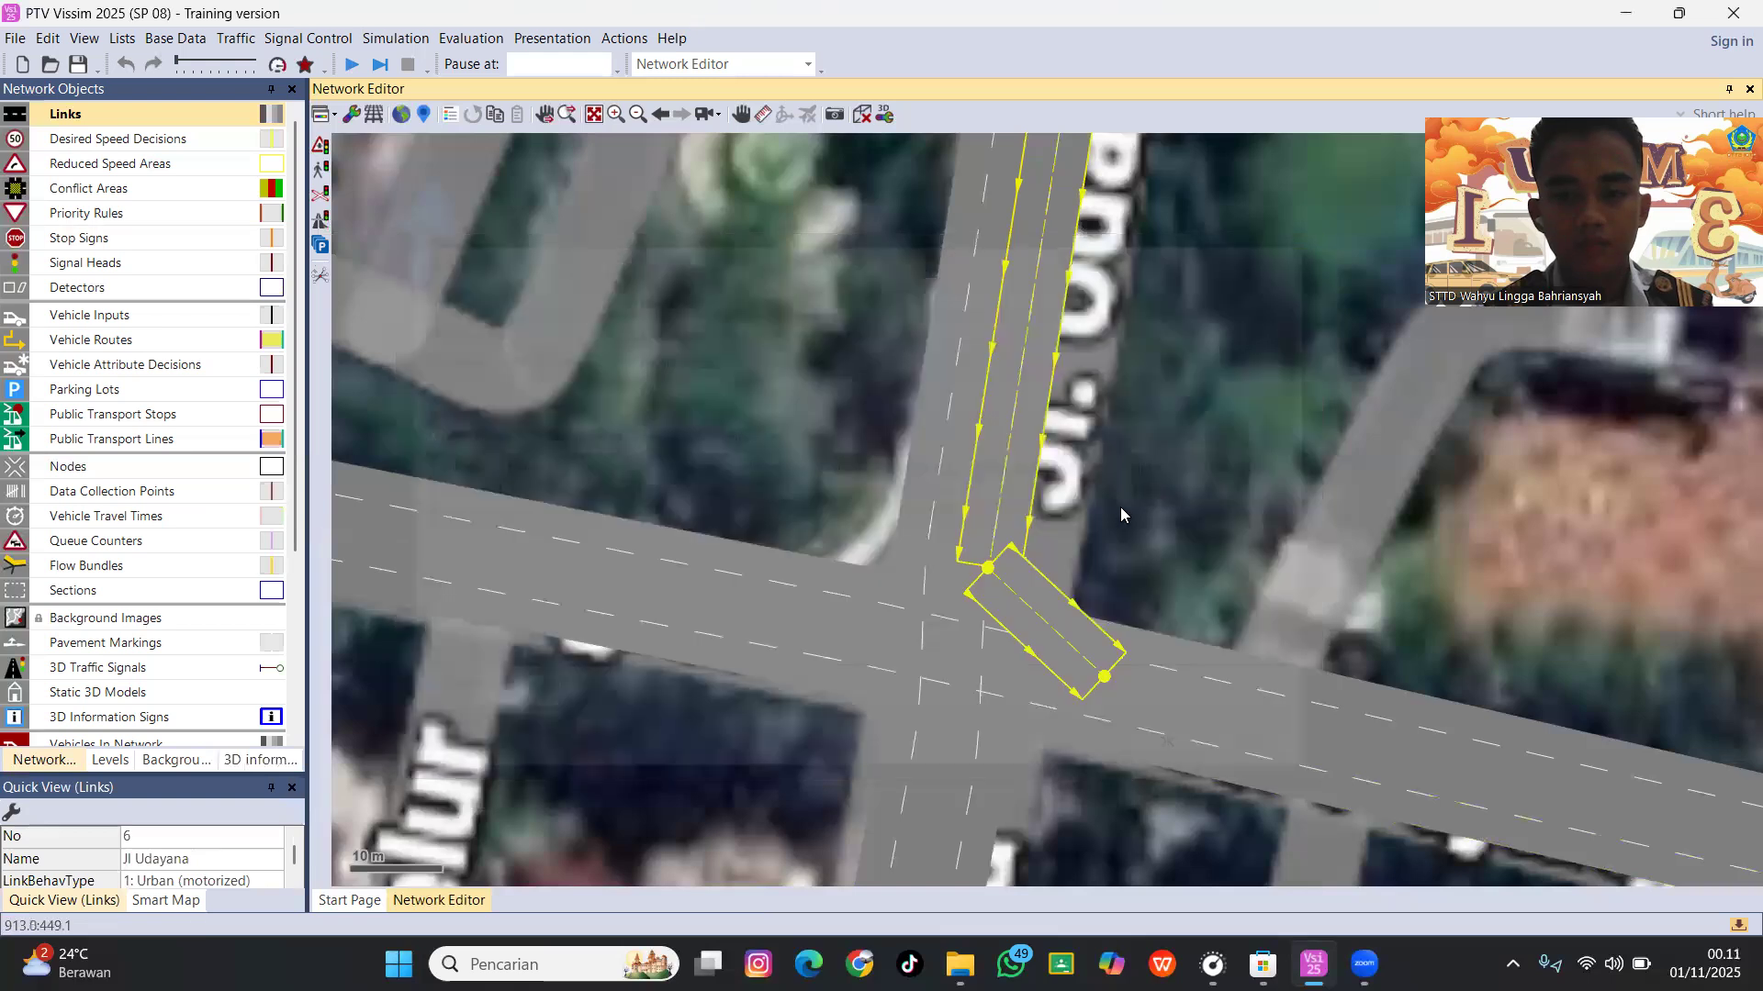
Create connector "UB" about 13.7 m long from southbound Jl Udayana to eastbound Jl Pejanggik, with 10 intermediate points and no lane 1 marking type.
scroll(1115, 510, up, 3)
drag(918, 613, 1056, 725)
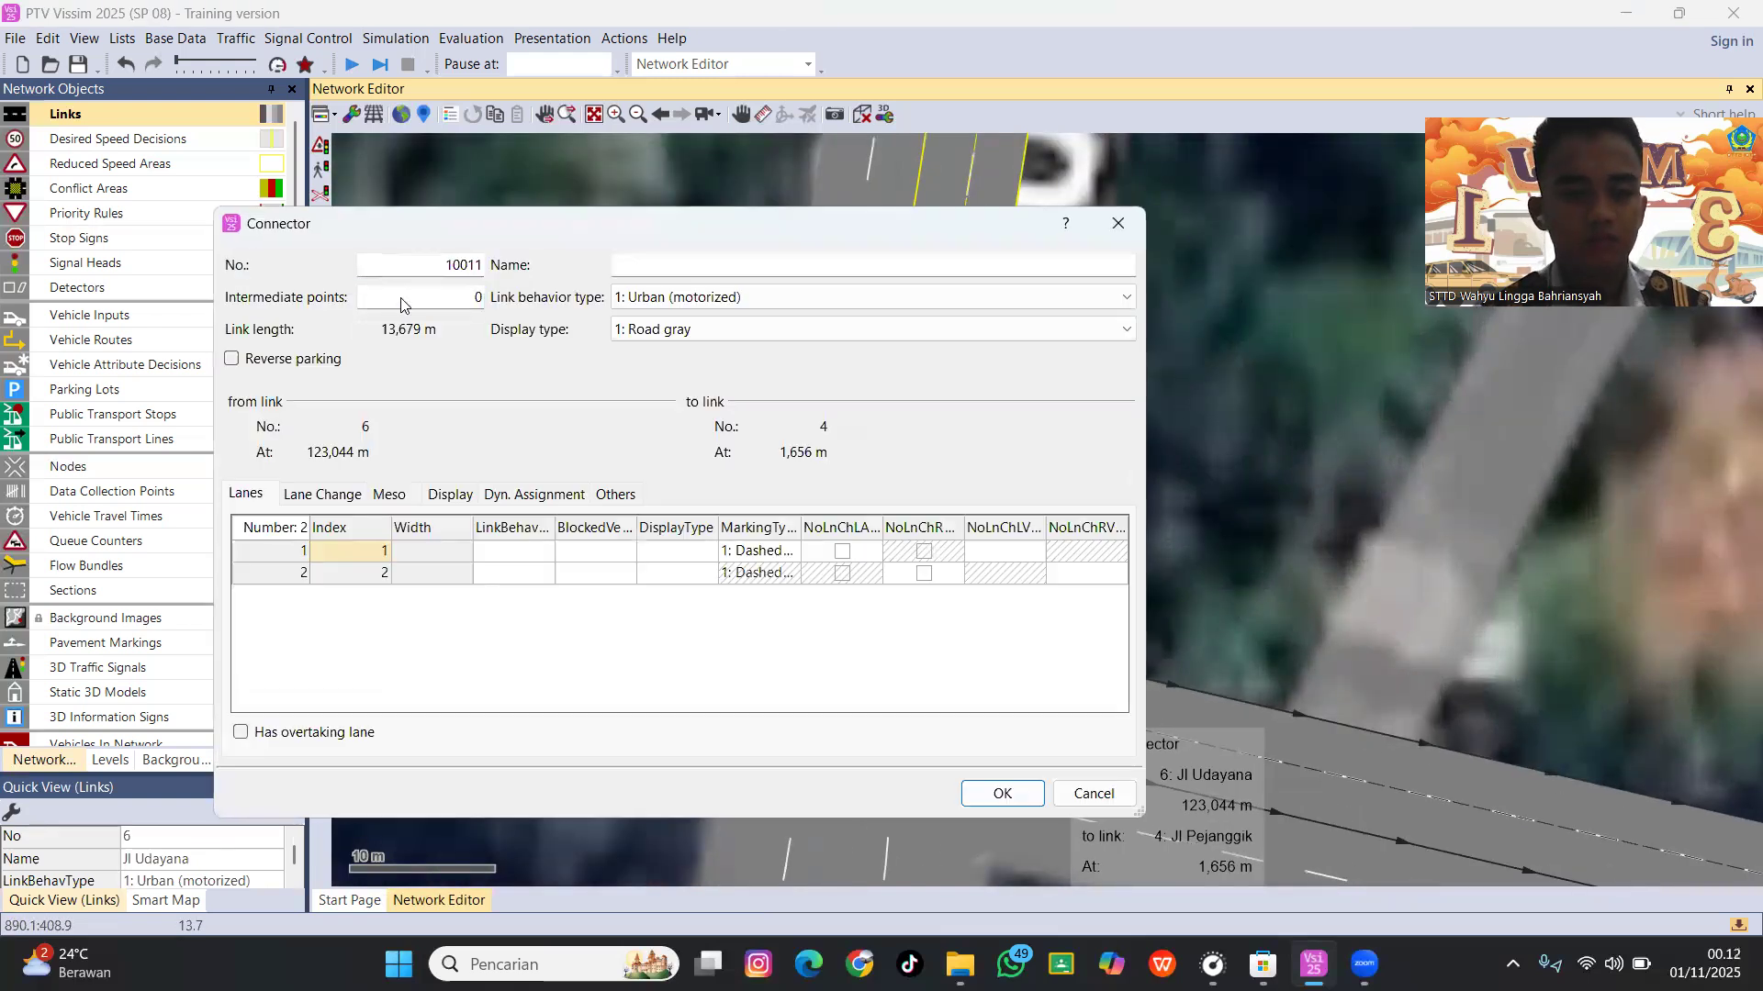
click(452, 297)
click(642, 267)
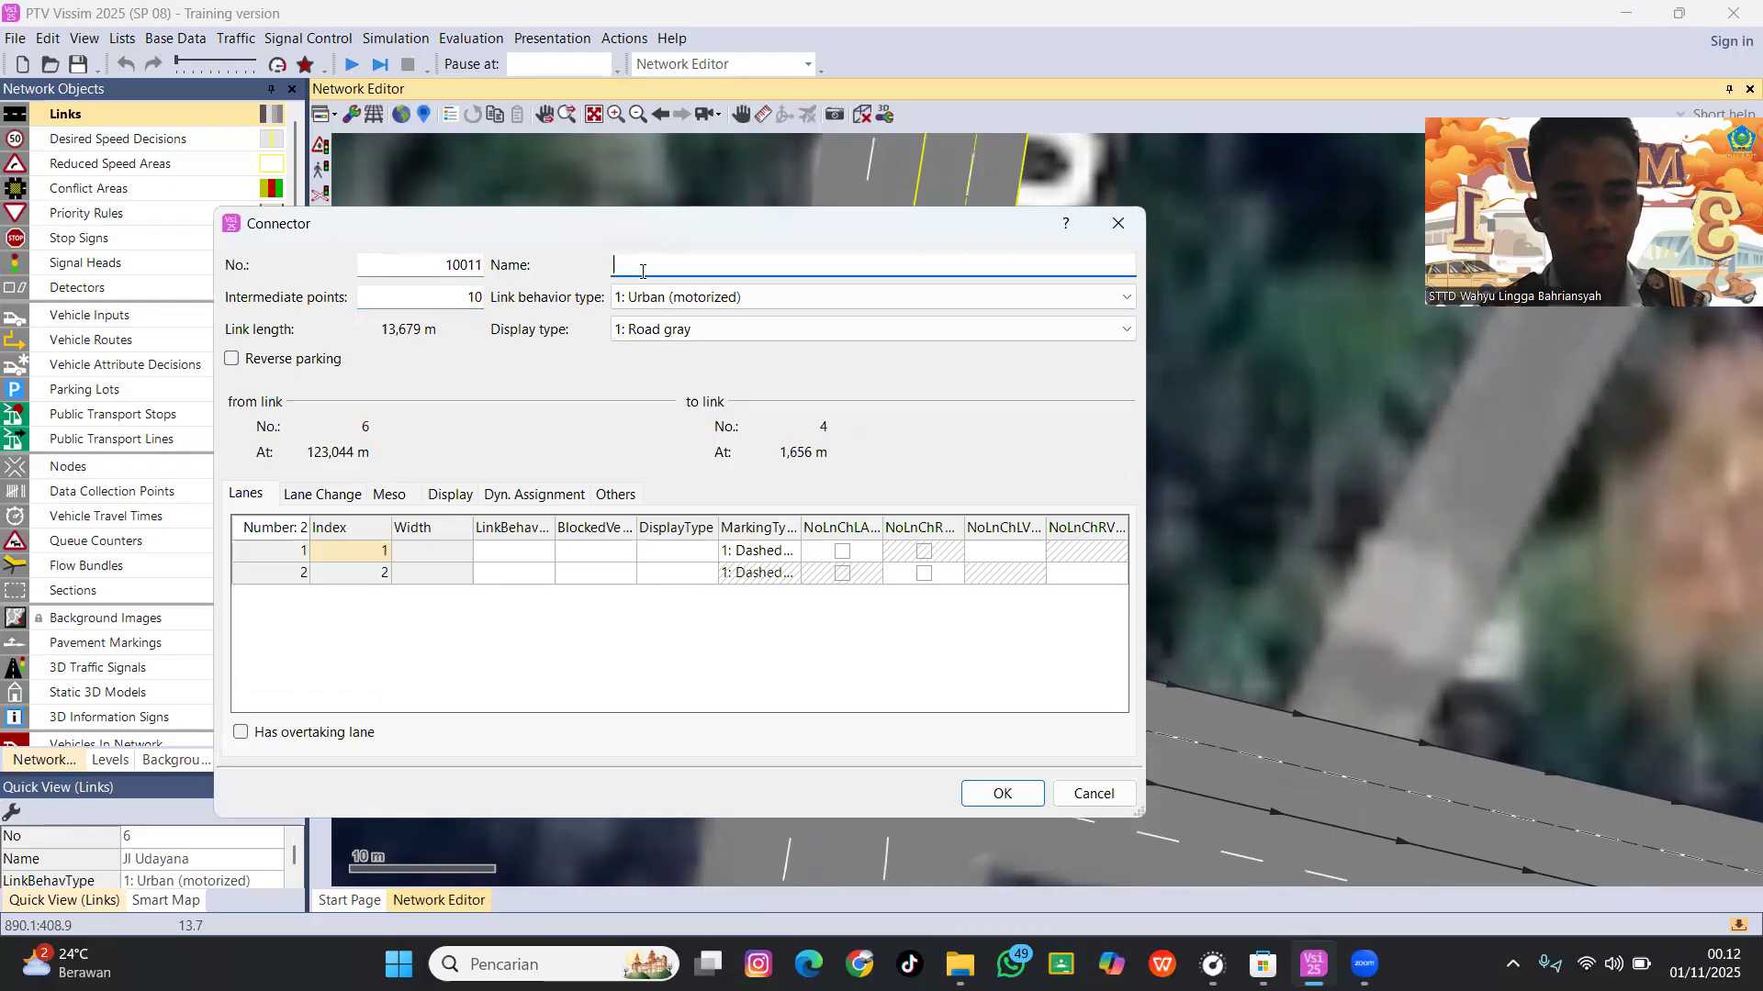
click(788, 551)
click(953, 819)
click(998, 794)
scroll(1127, 483, down, 4)
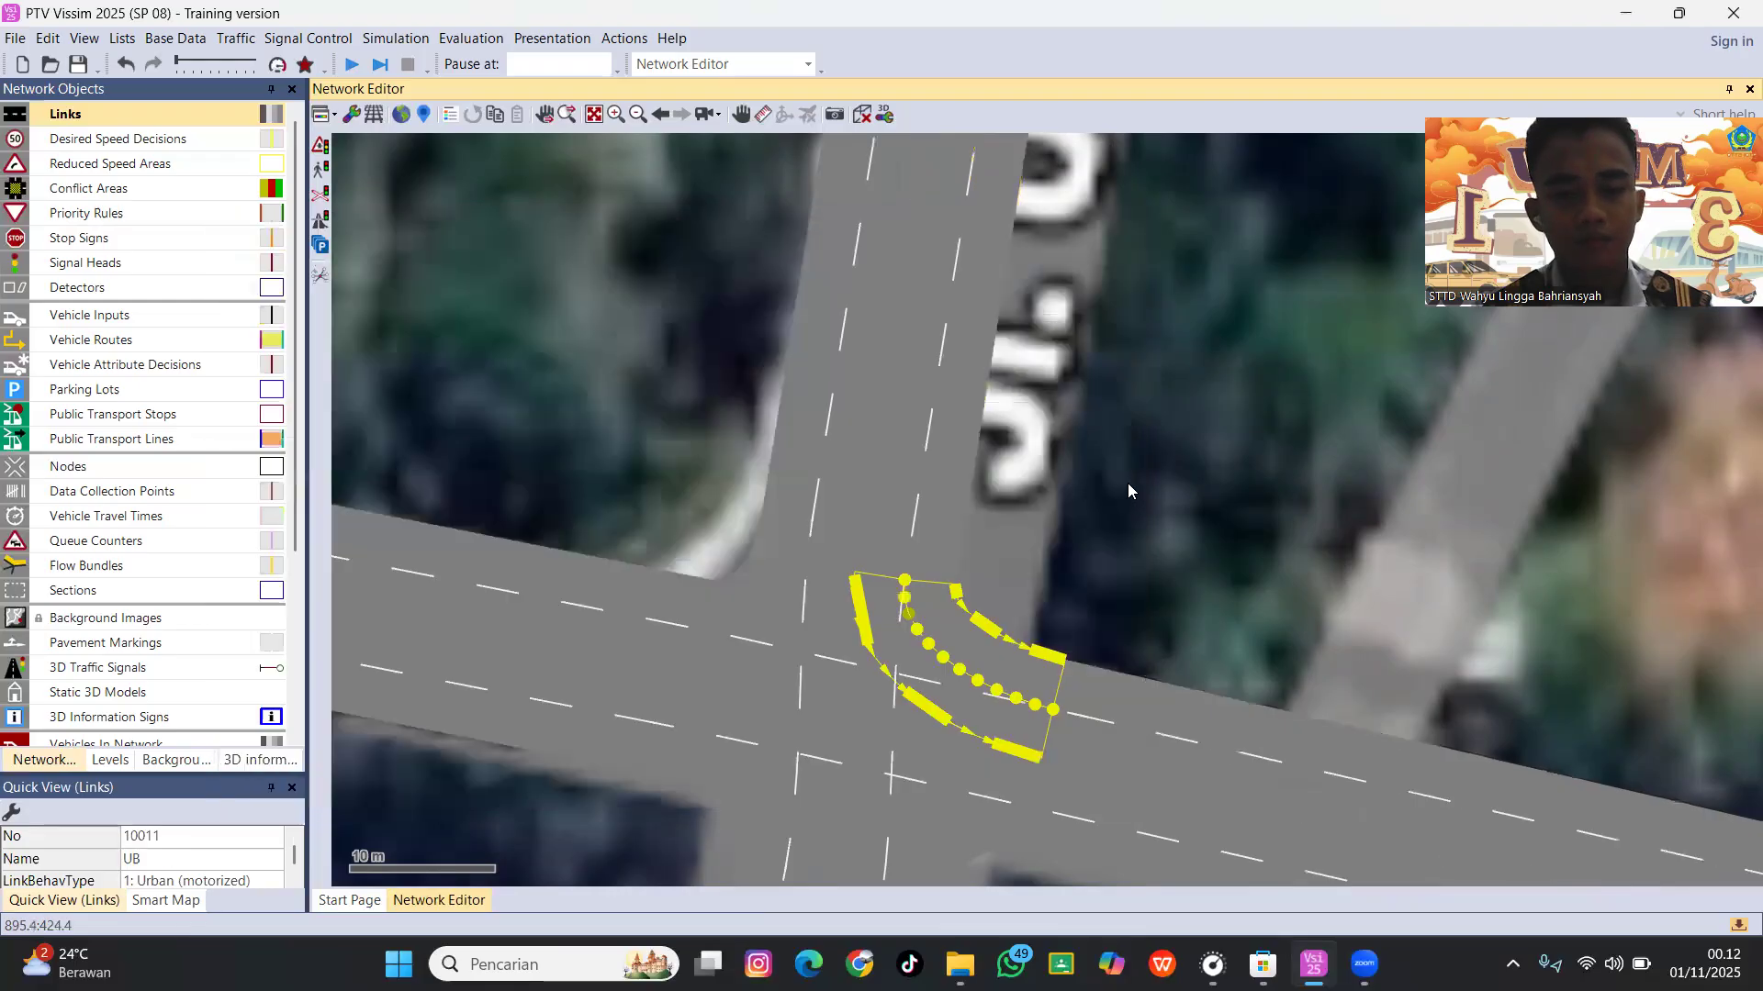
click(1174, 488)
scroll(1174, 492, down, 1)
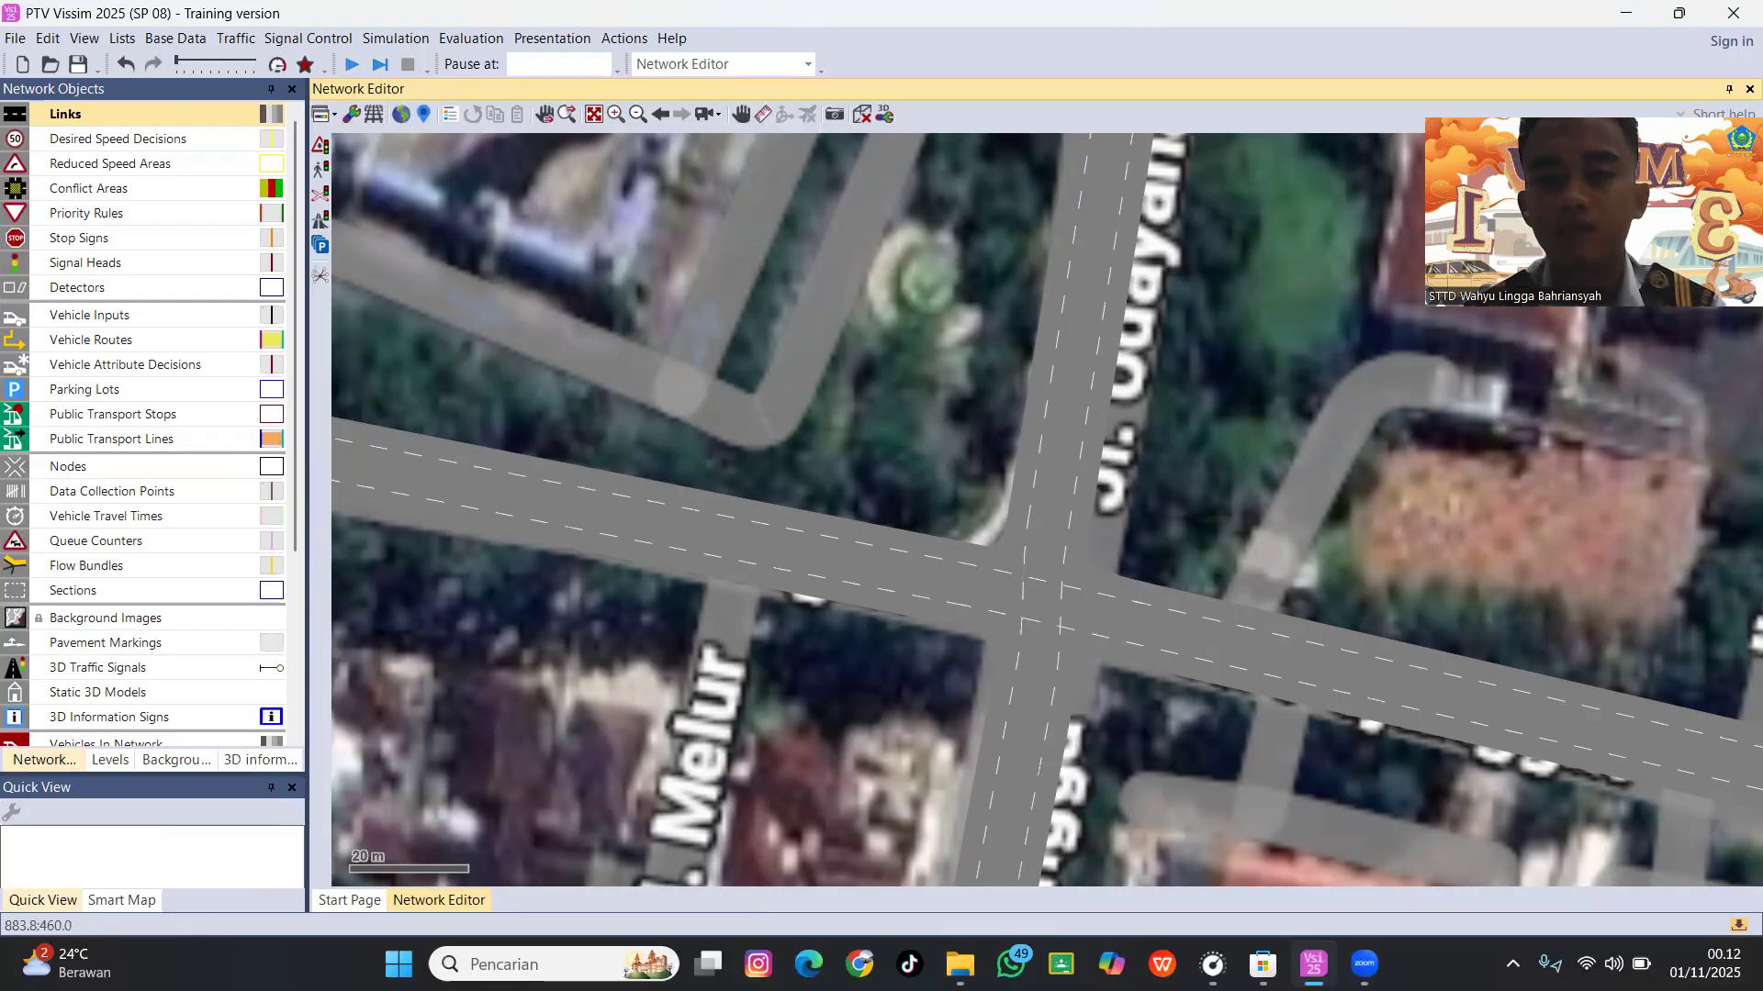
Examine the intersection's links and connectors in wireframe display and return to the filled road display.
drag(1514, 115, 1425, 159)
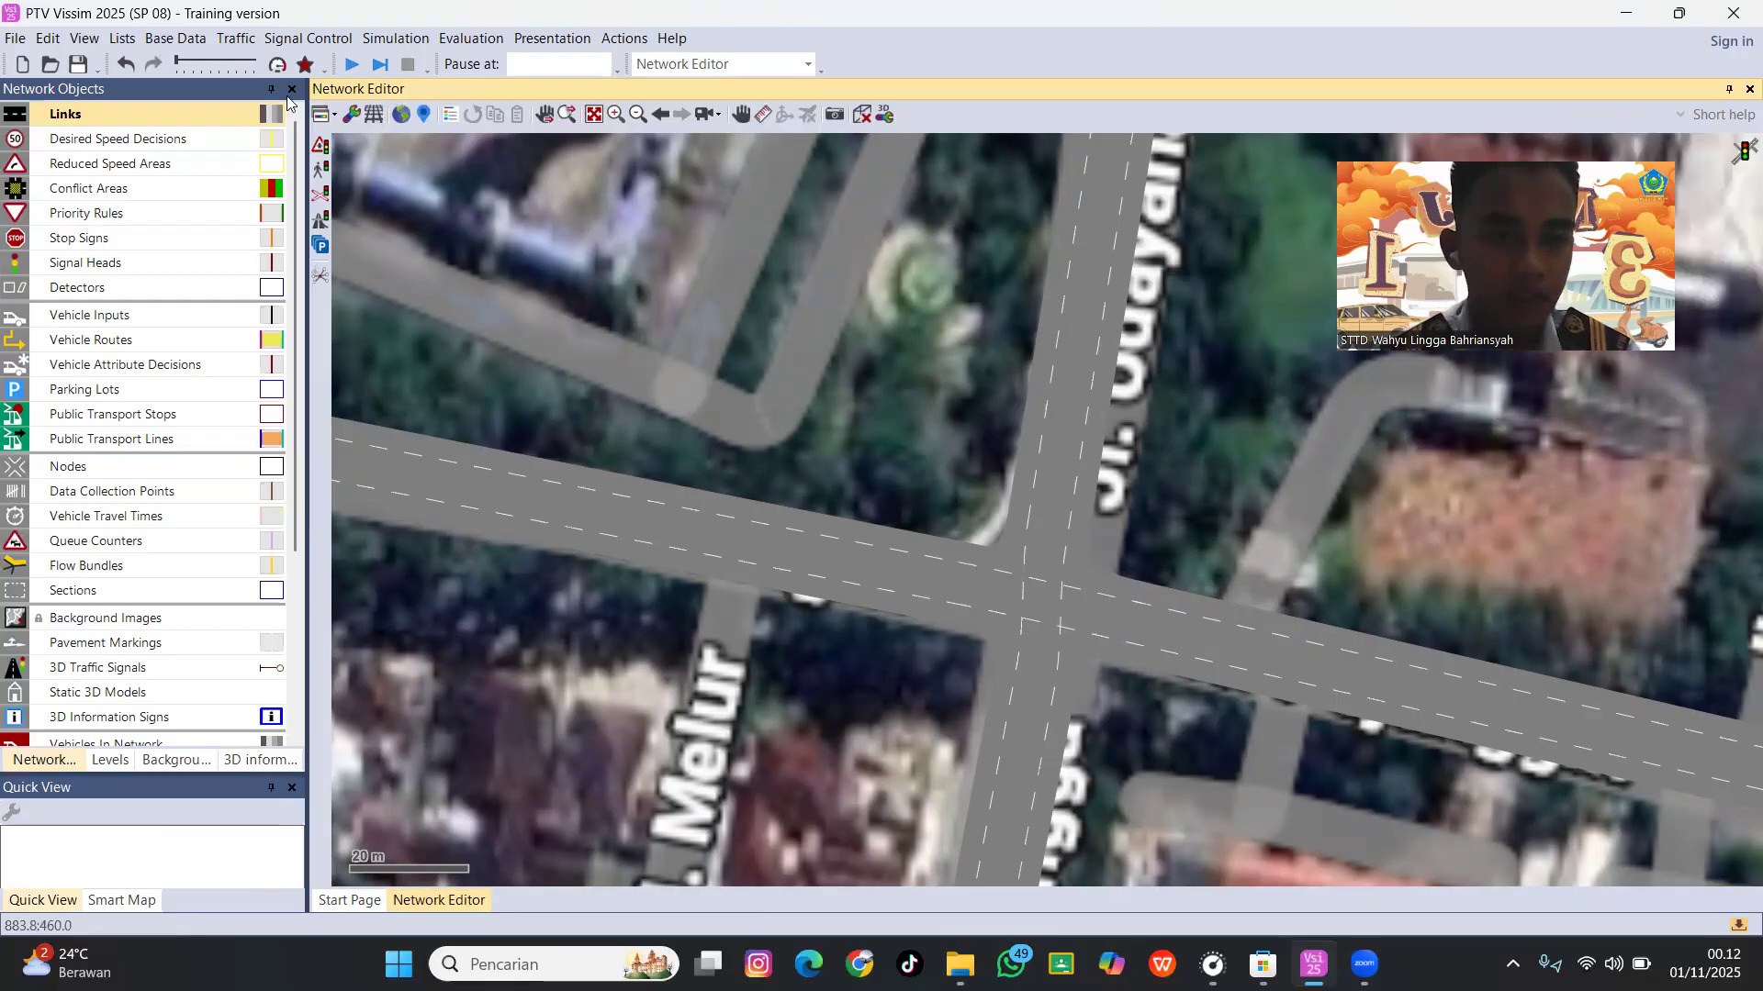
click(377, 116)
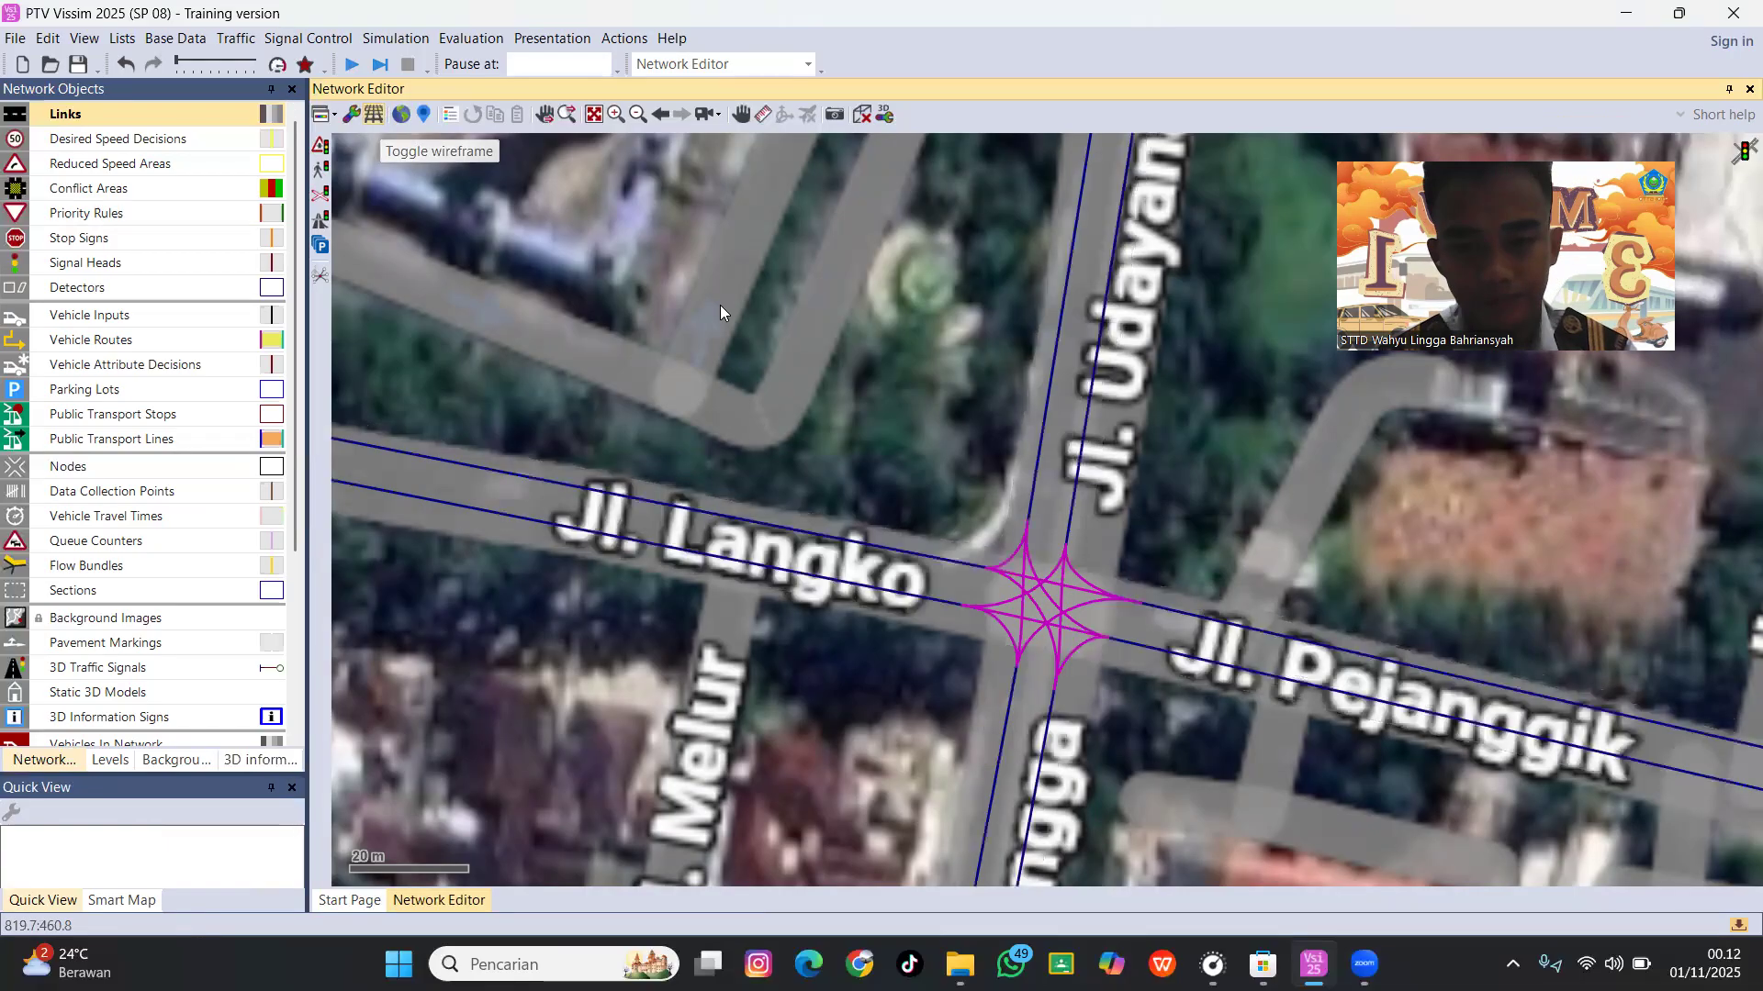
scroll(1049, 589, up, 2)
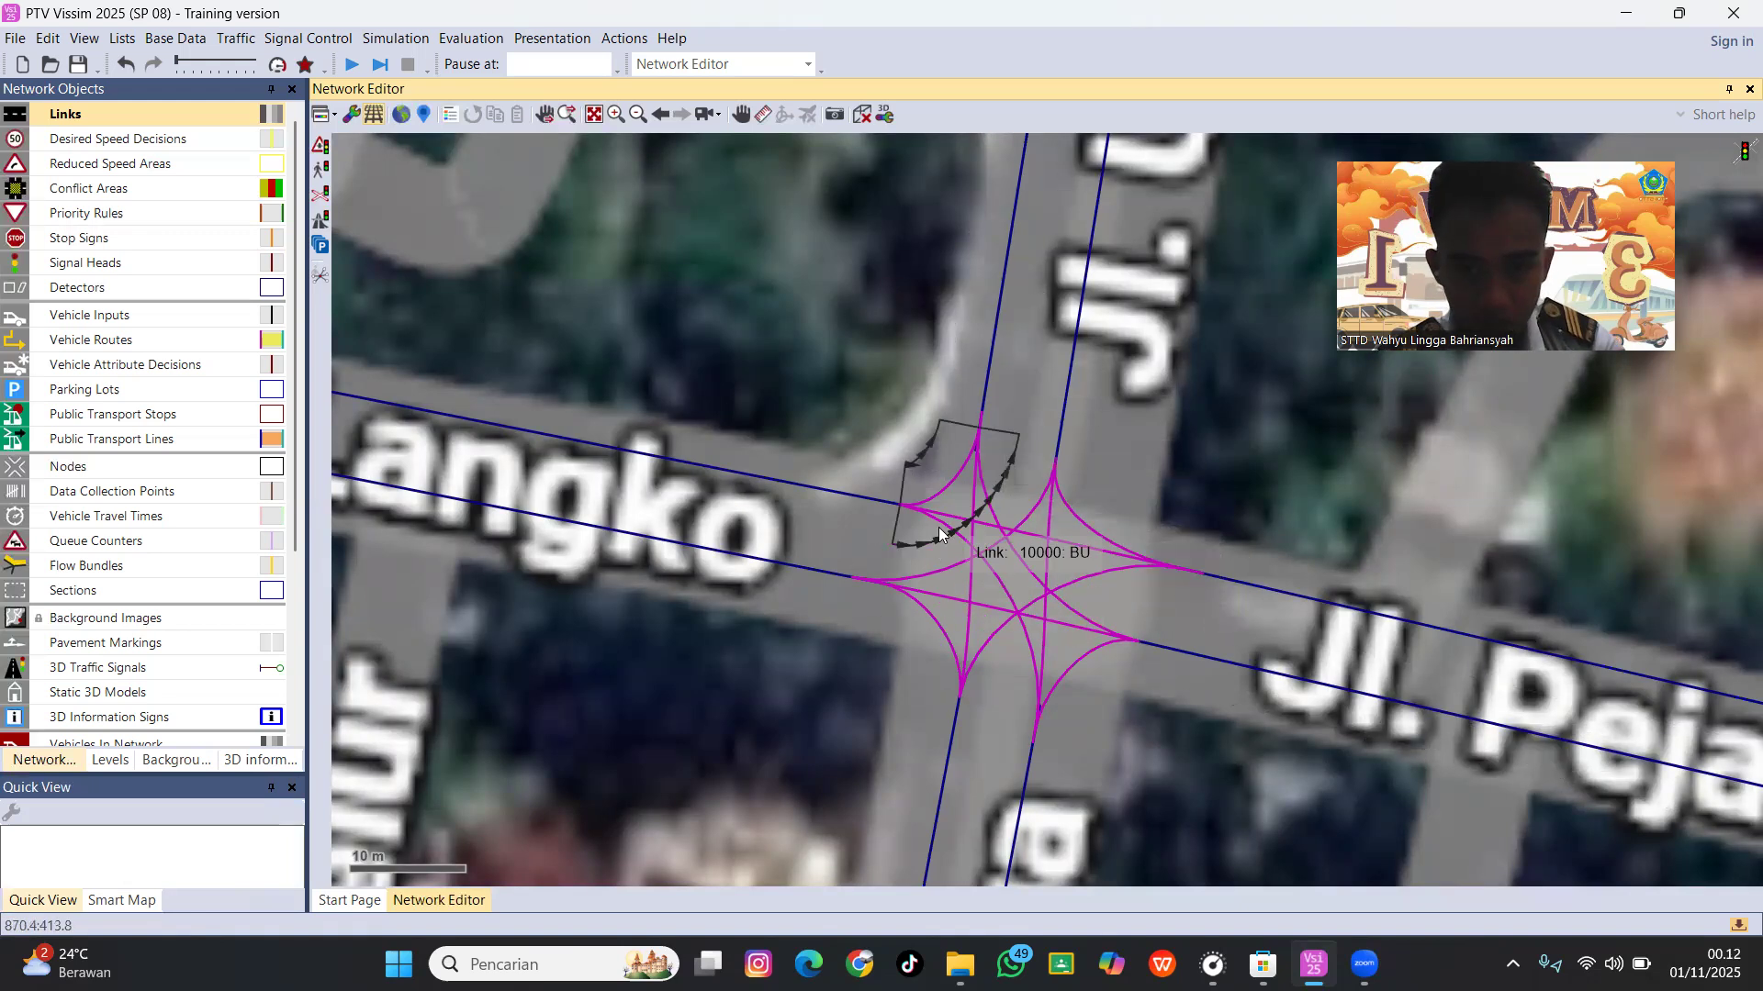
scroll(668, 327, down, 3)
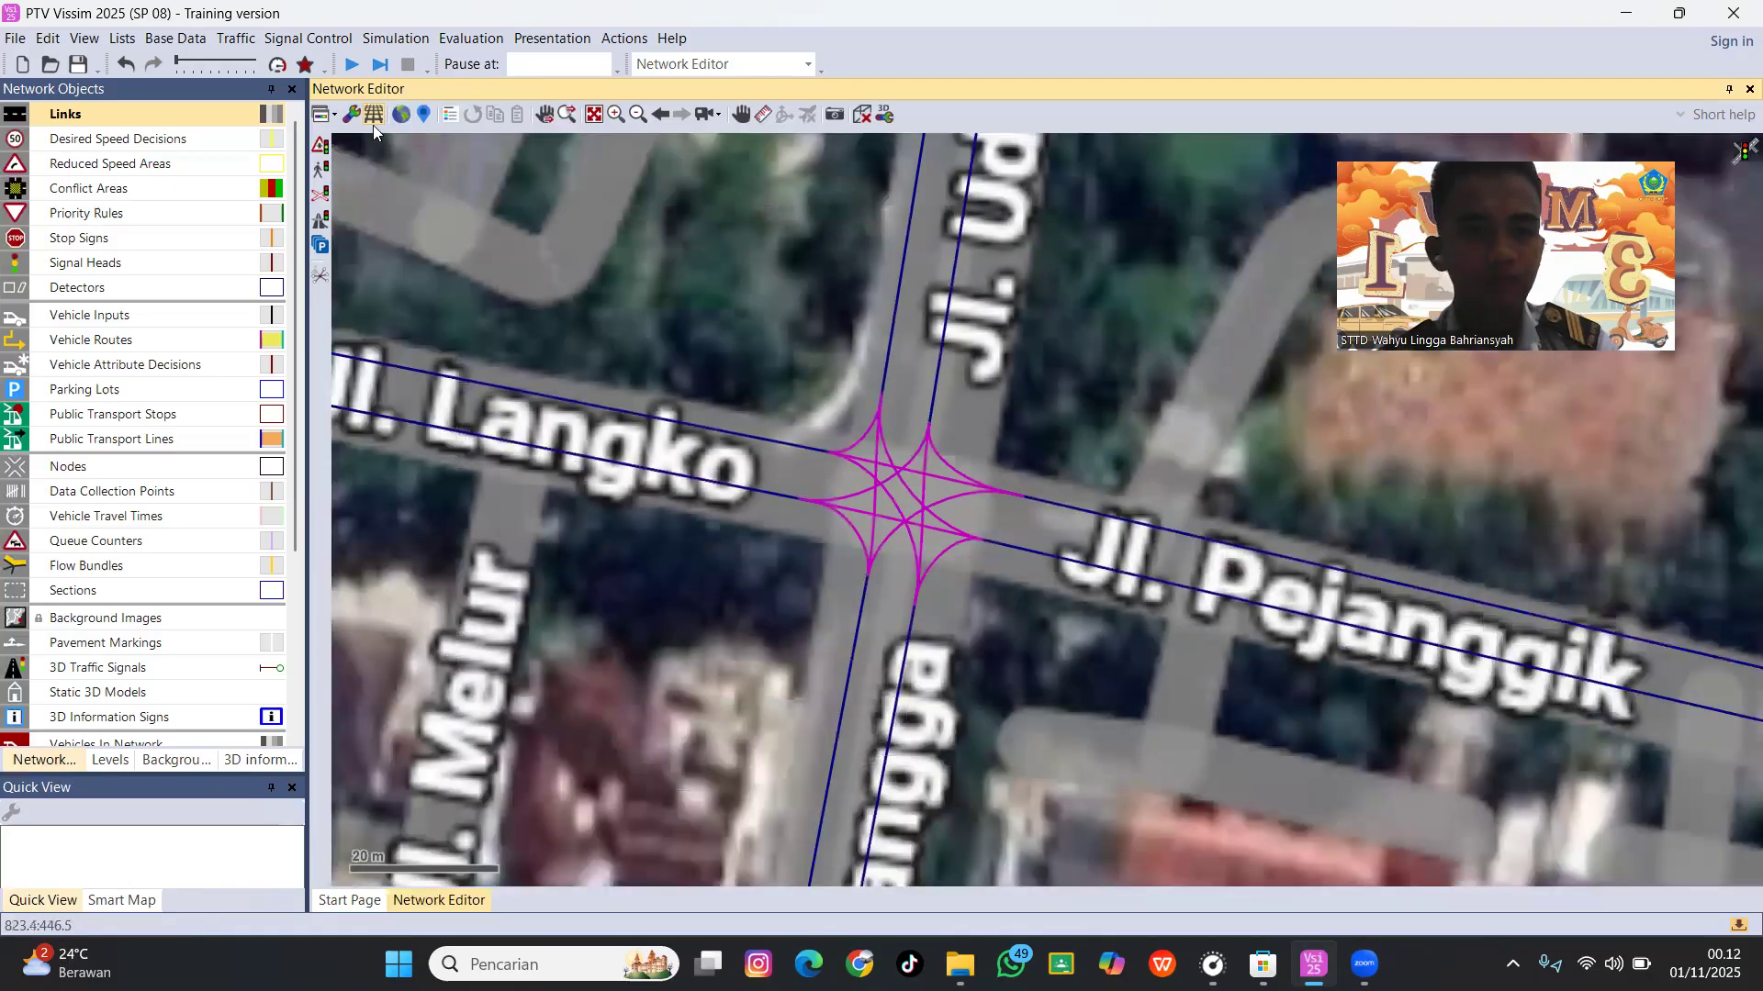
click(375, 115)
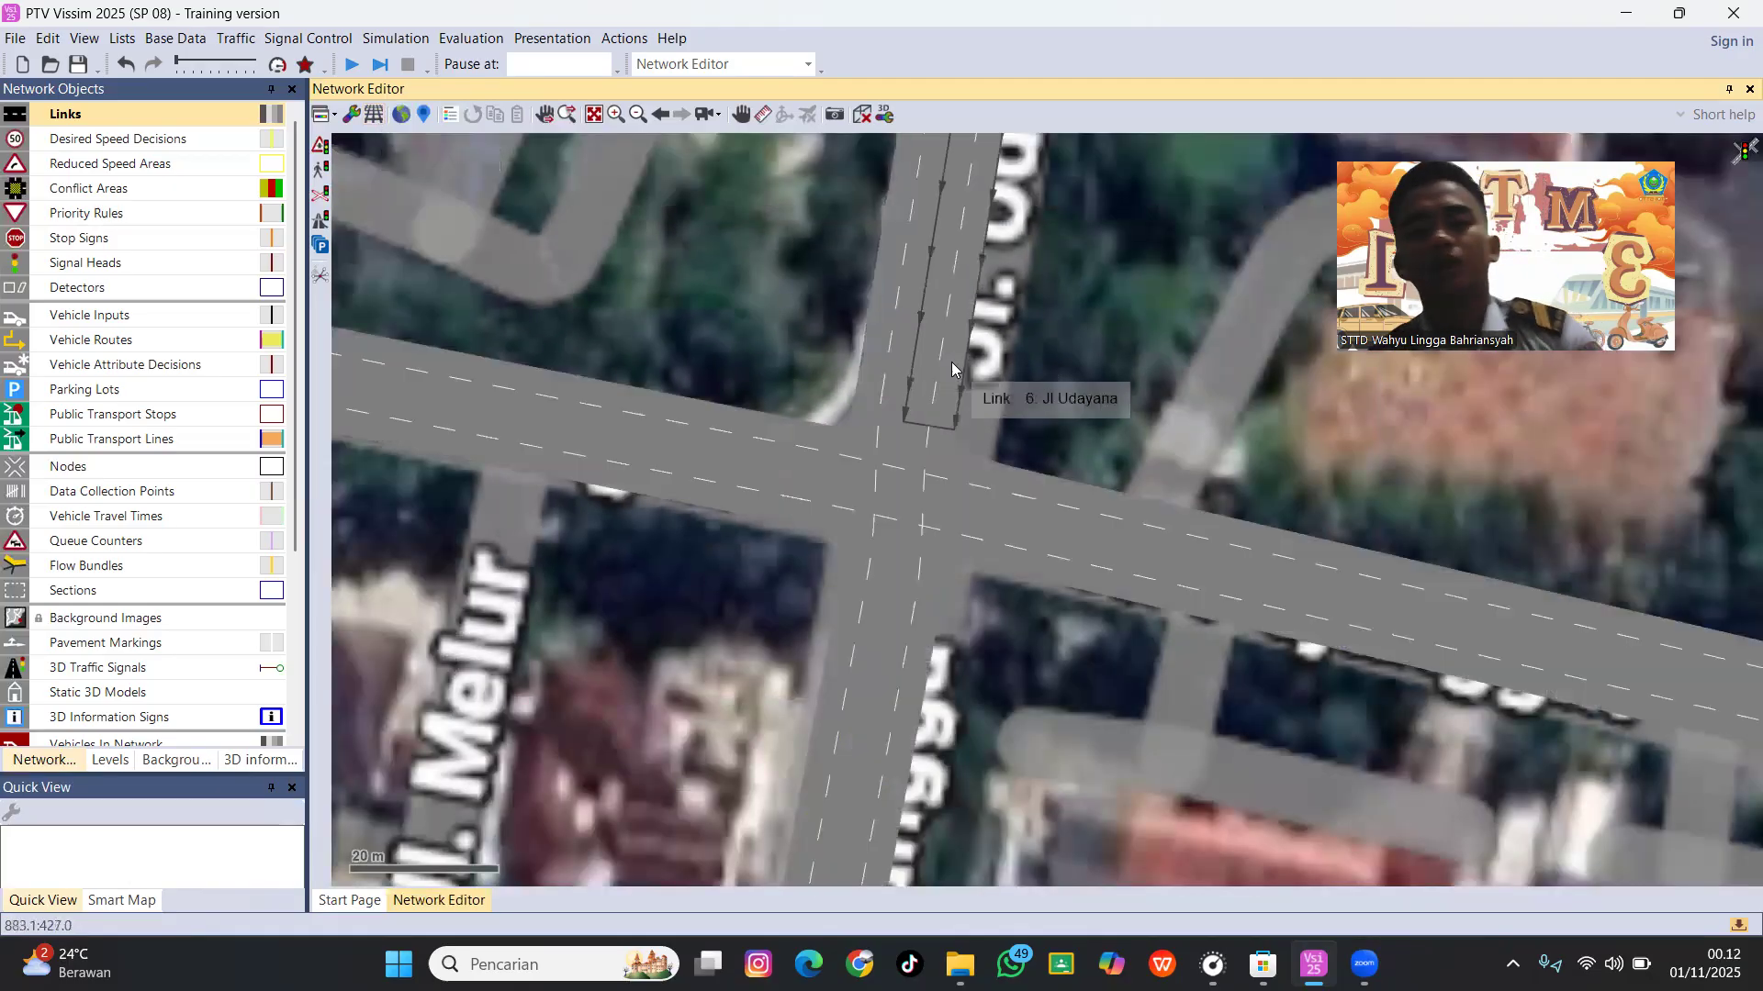
scroll(954, 367, down, 2)
drag(1106, 312, 1074, 384)
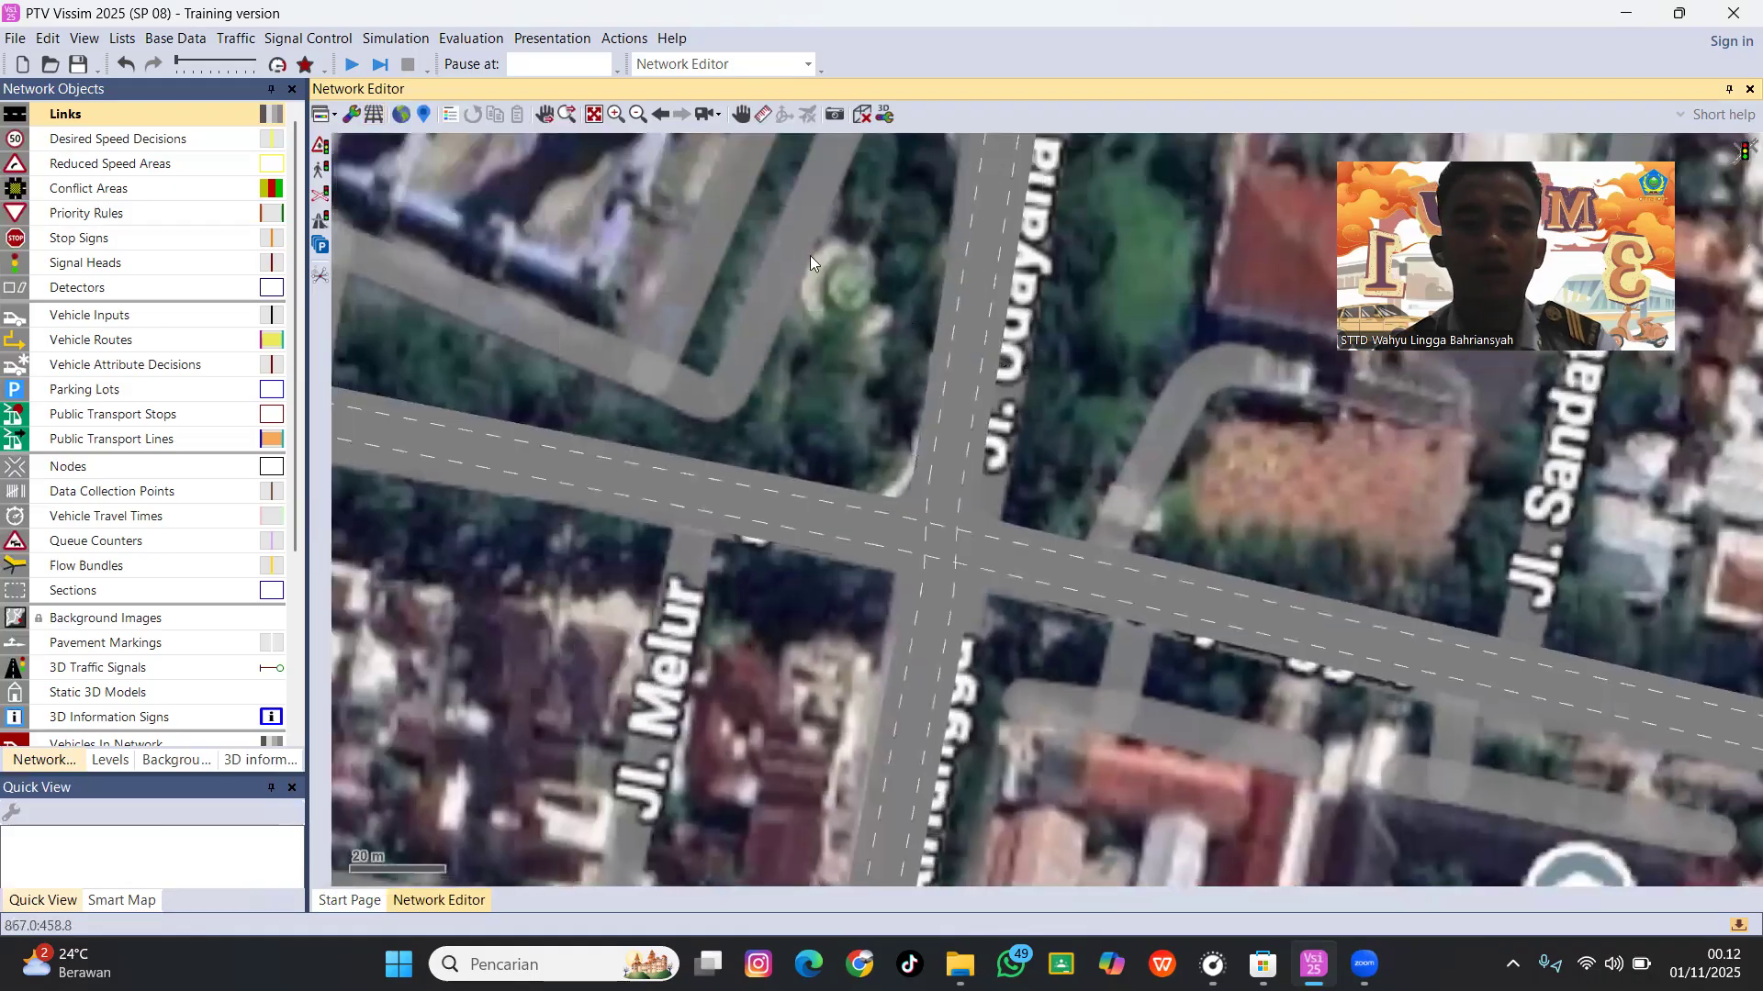
Open the 2D/3D Models list and the 2D/3D Model Distributions list from the base data.
click(193, 41)
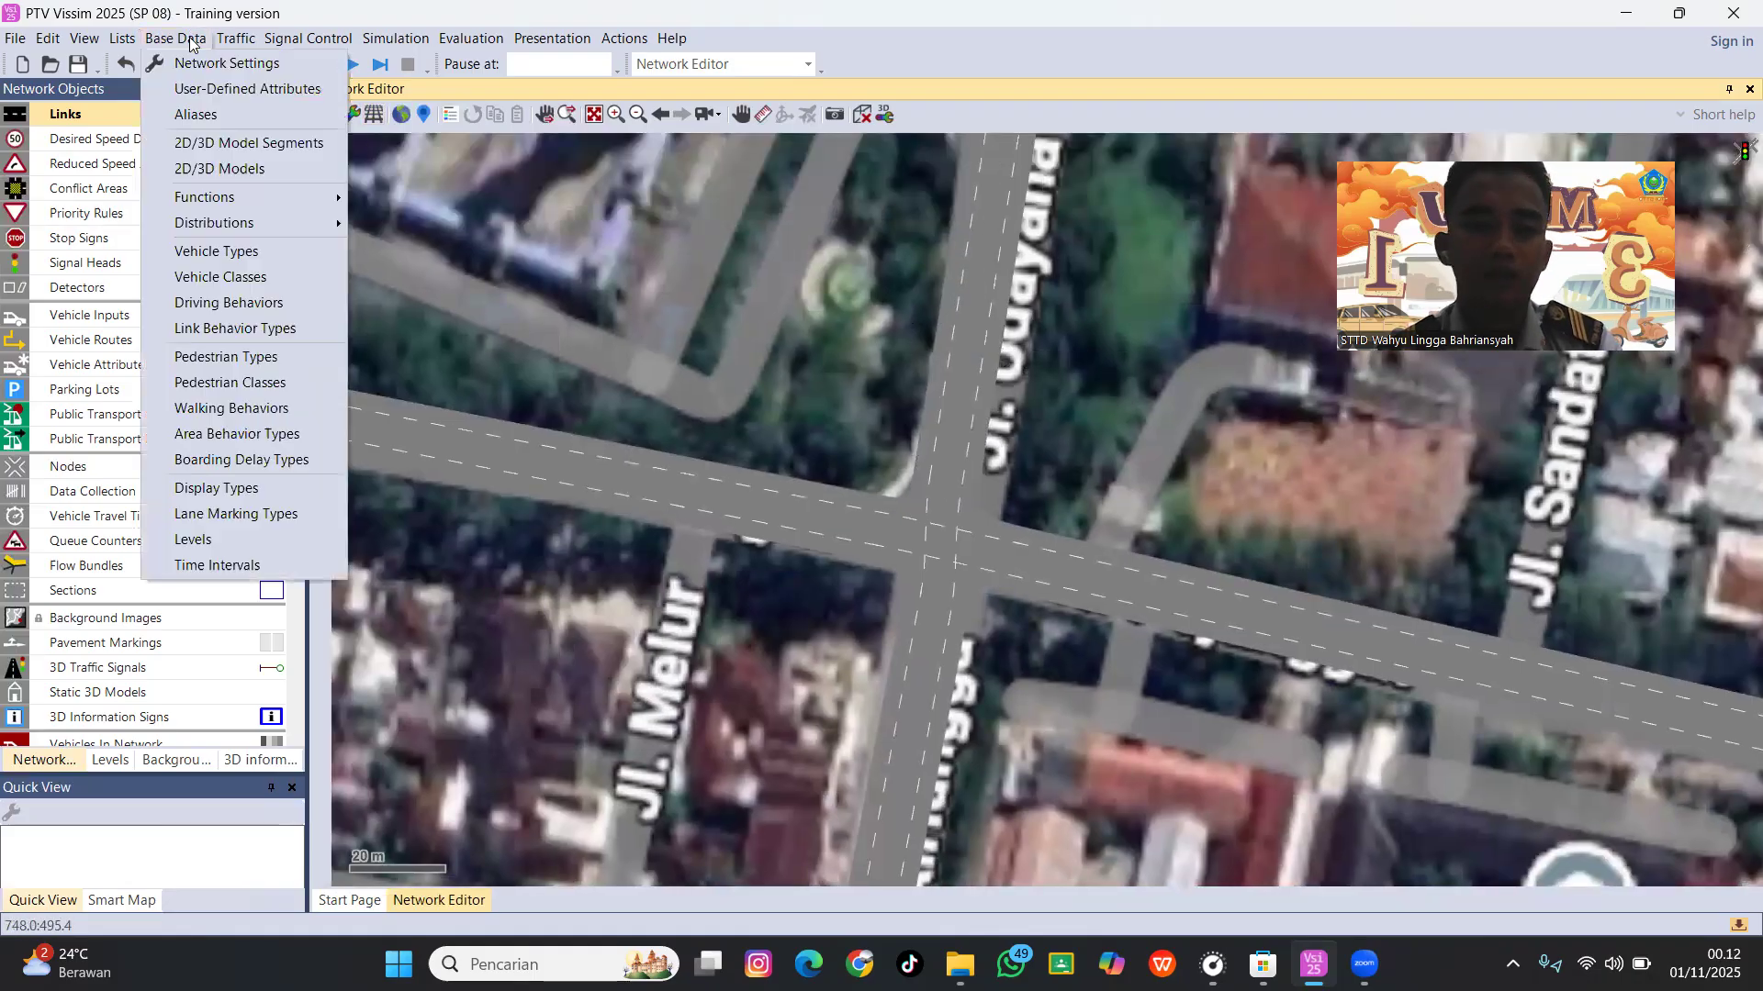
click(229, 168)
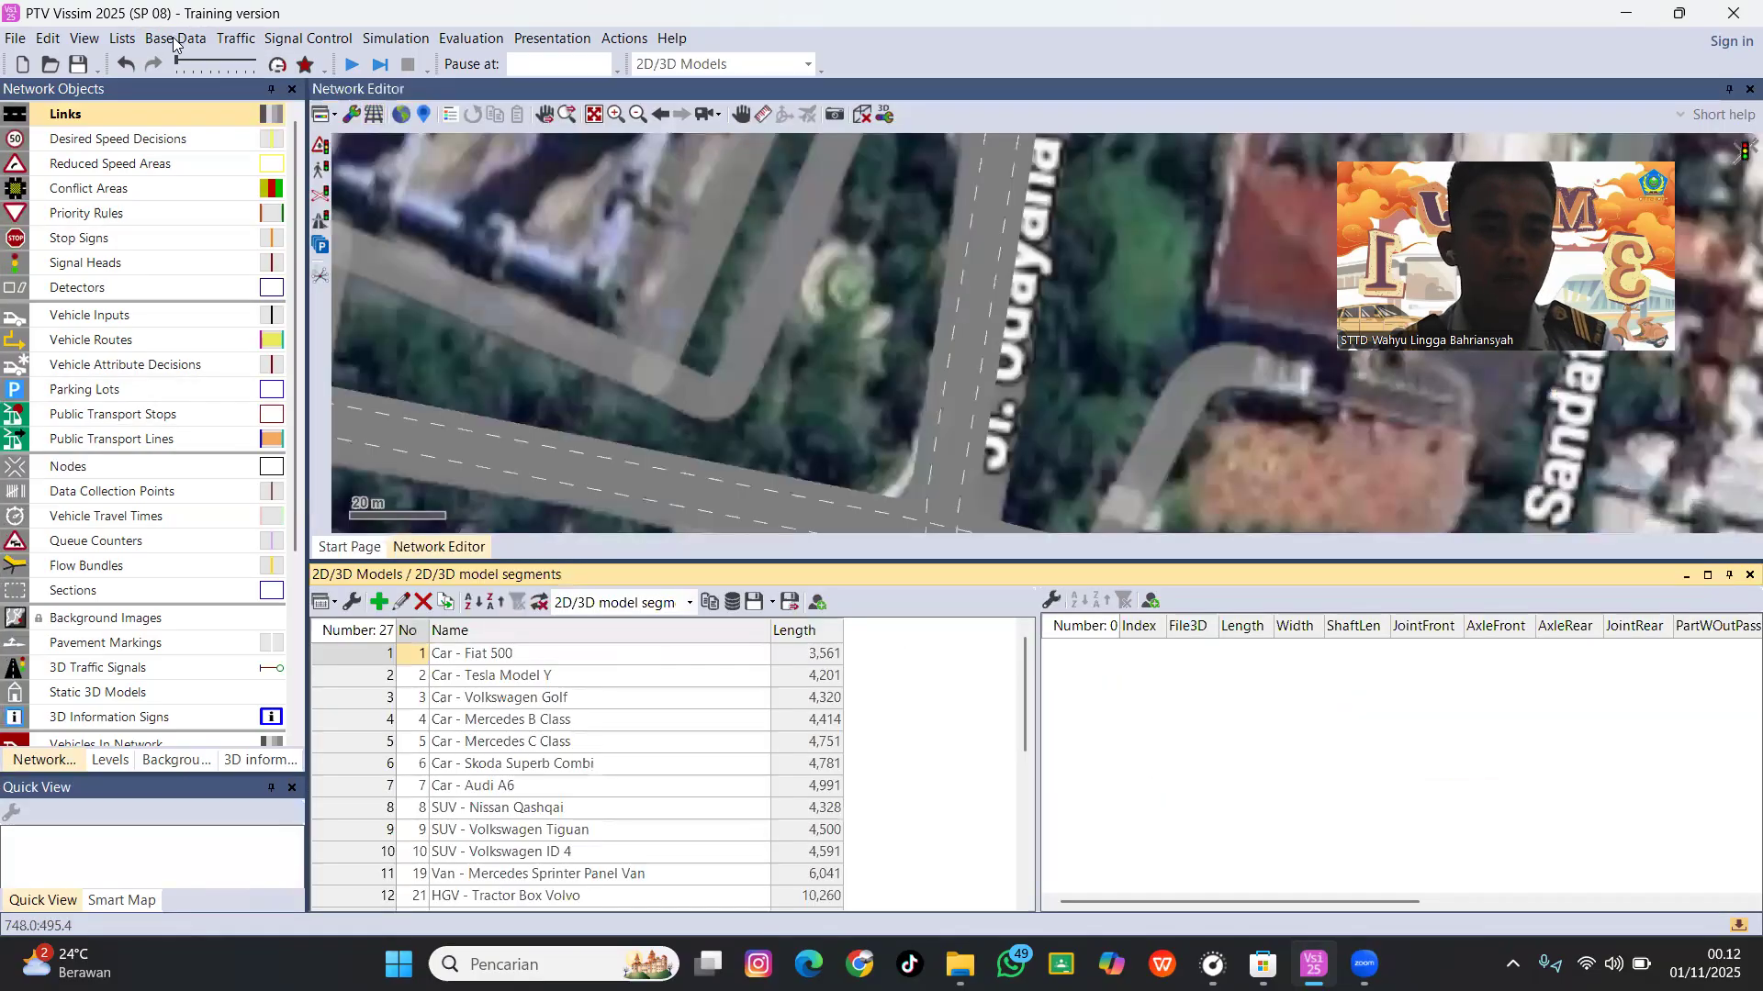
click(176, 39)
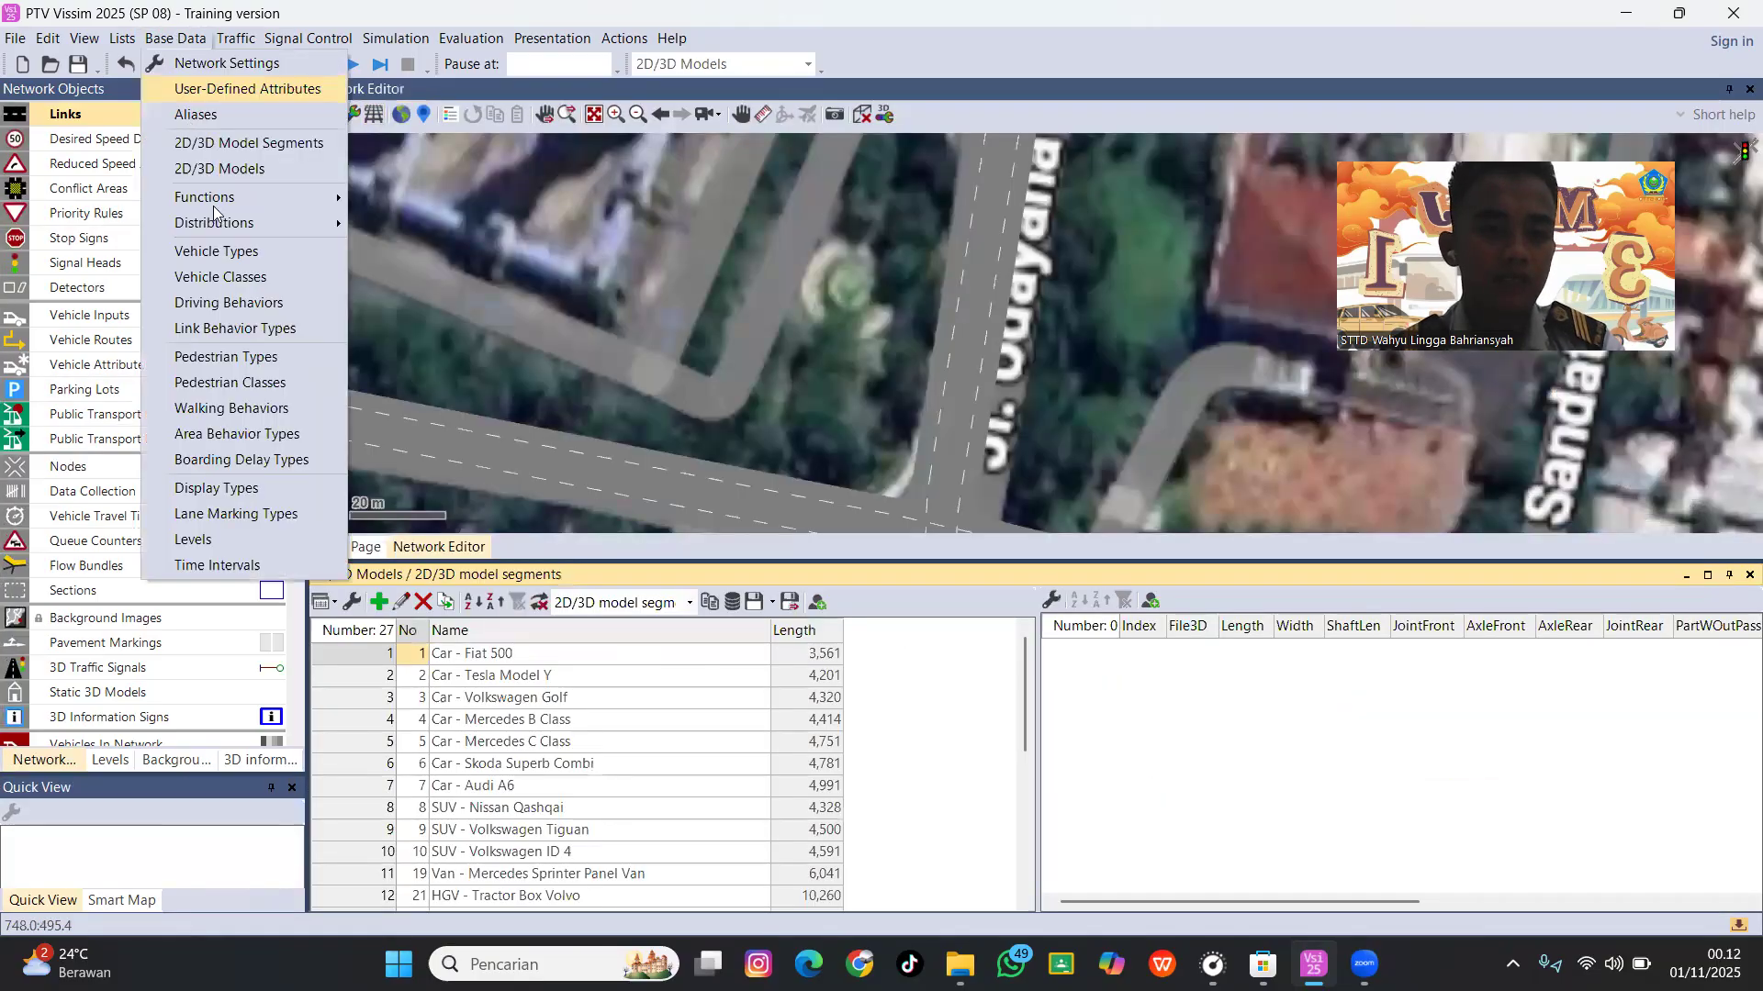
mouse_move(224, 223)
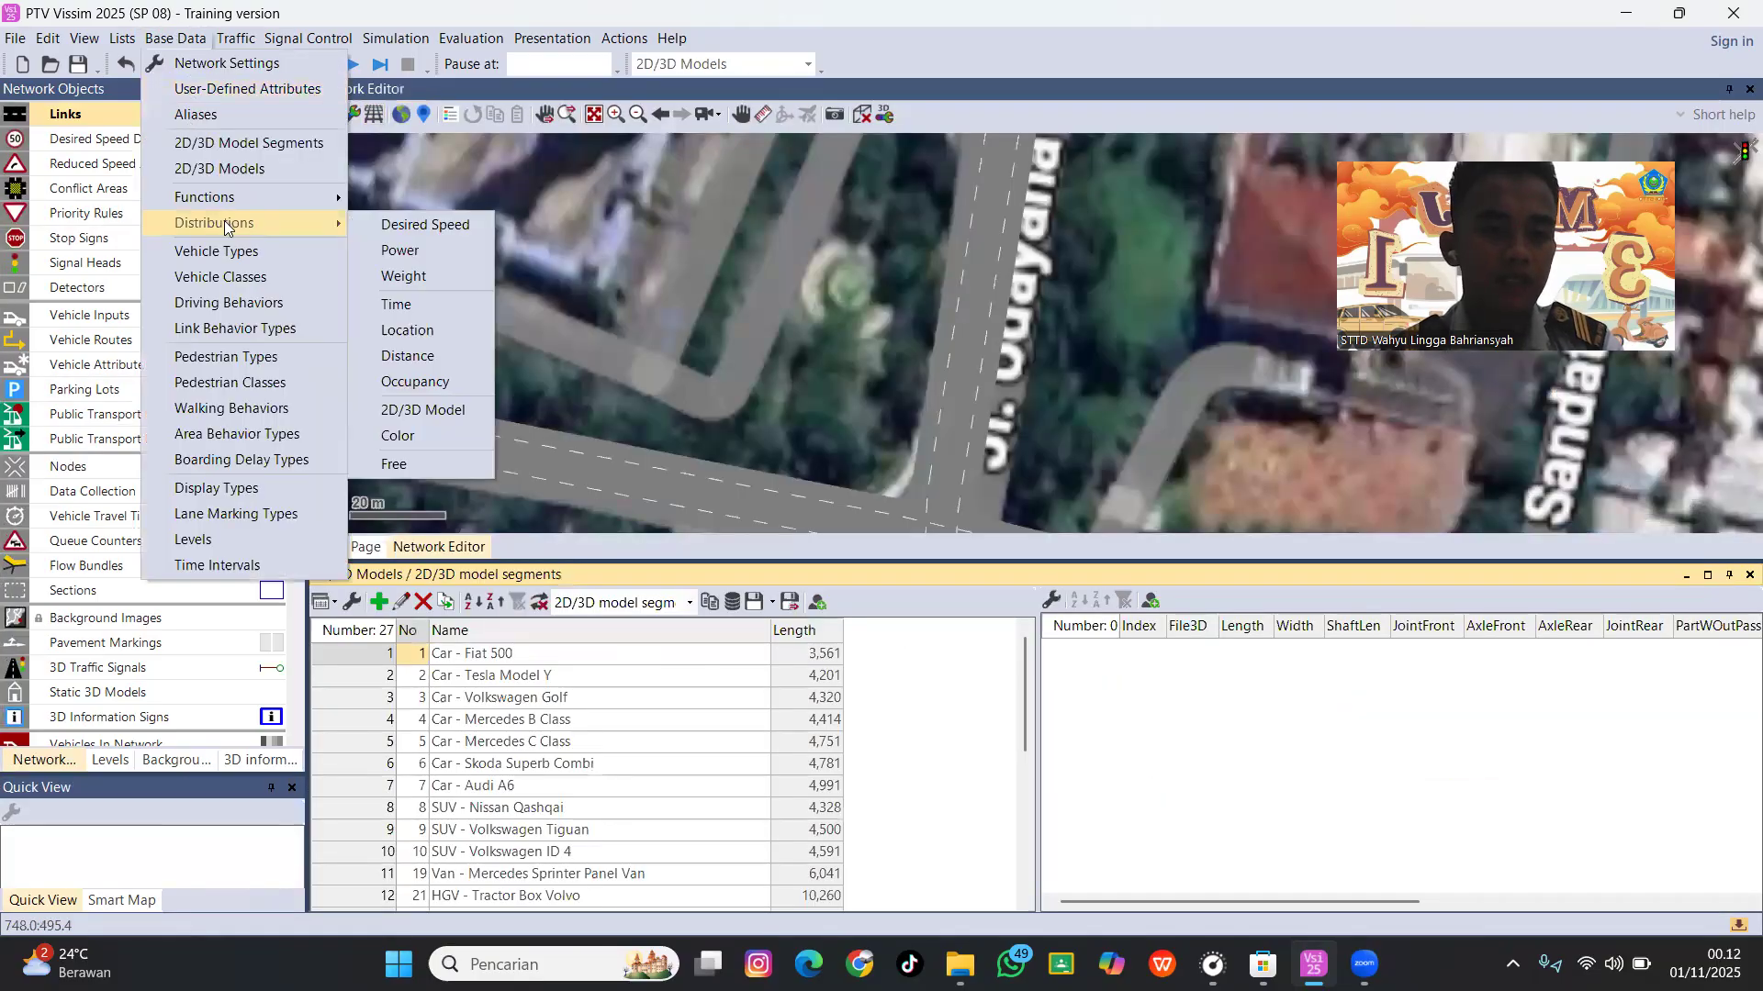
click(441, 415)
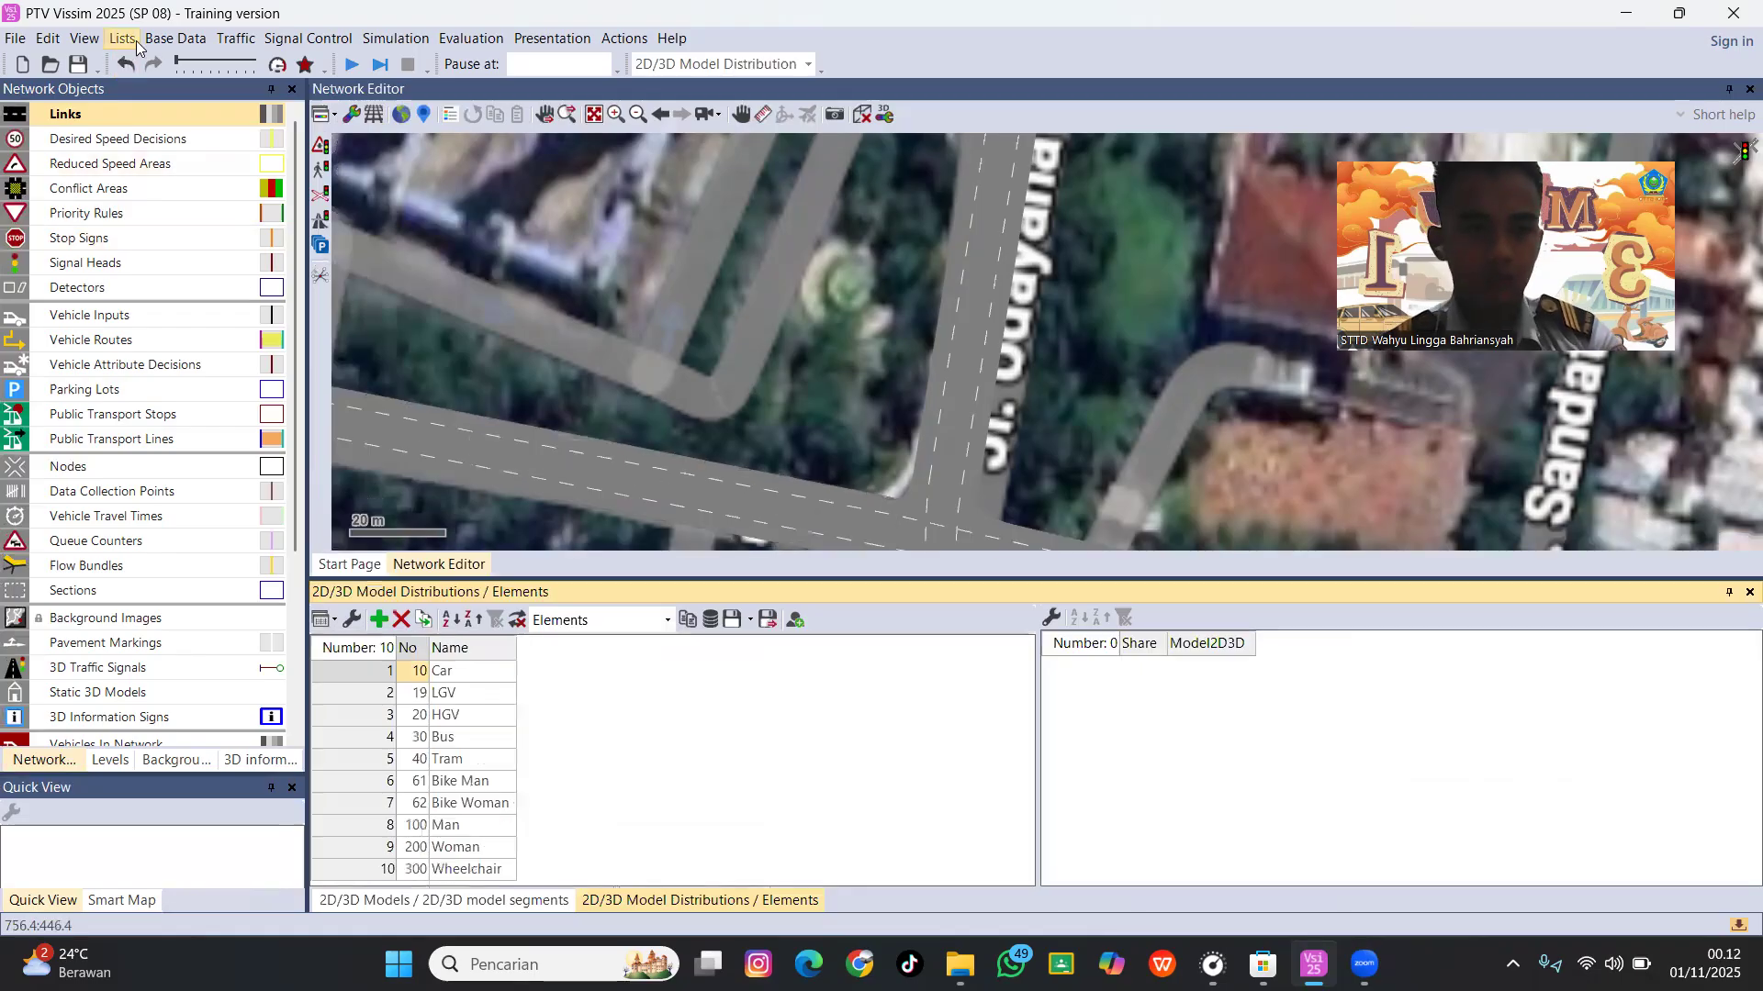
Open the Vehicle Types list and the Vehicle Classes list from the base data.
click(176, 38)
click(216, 268)
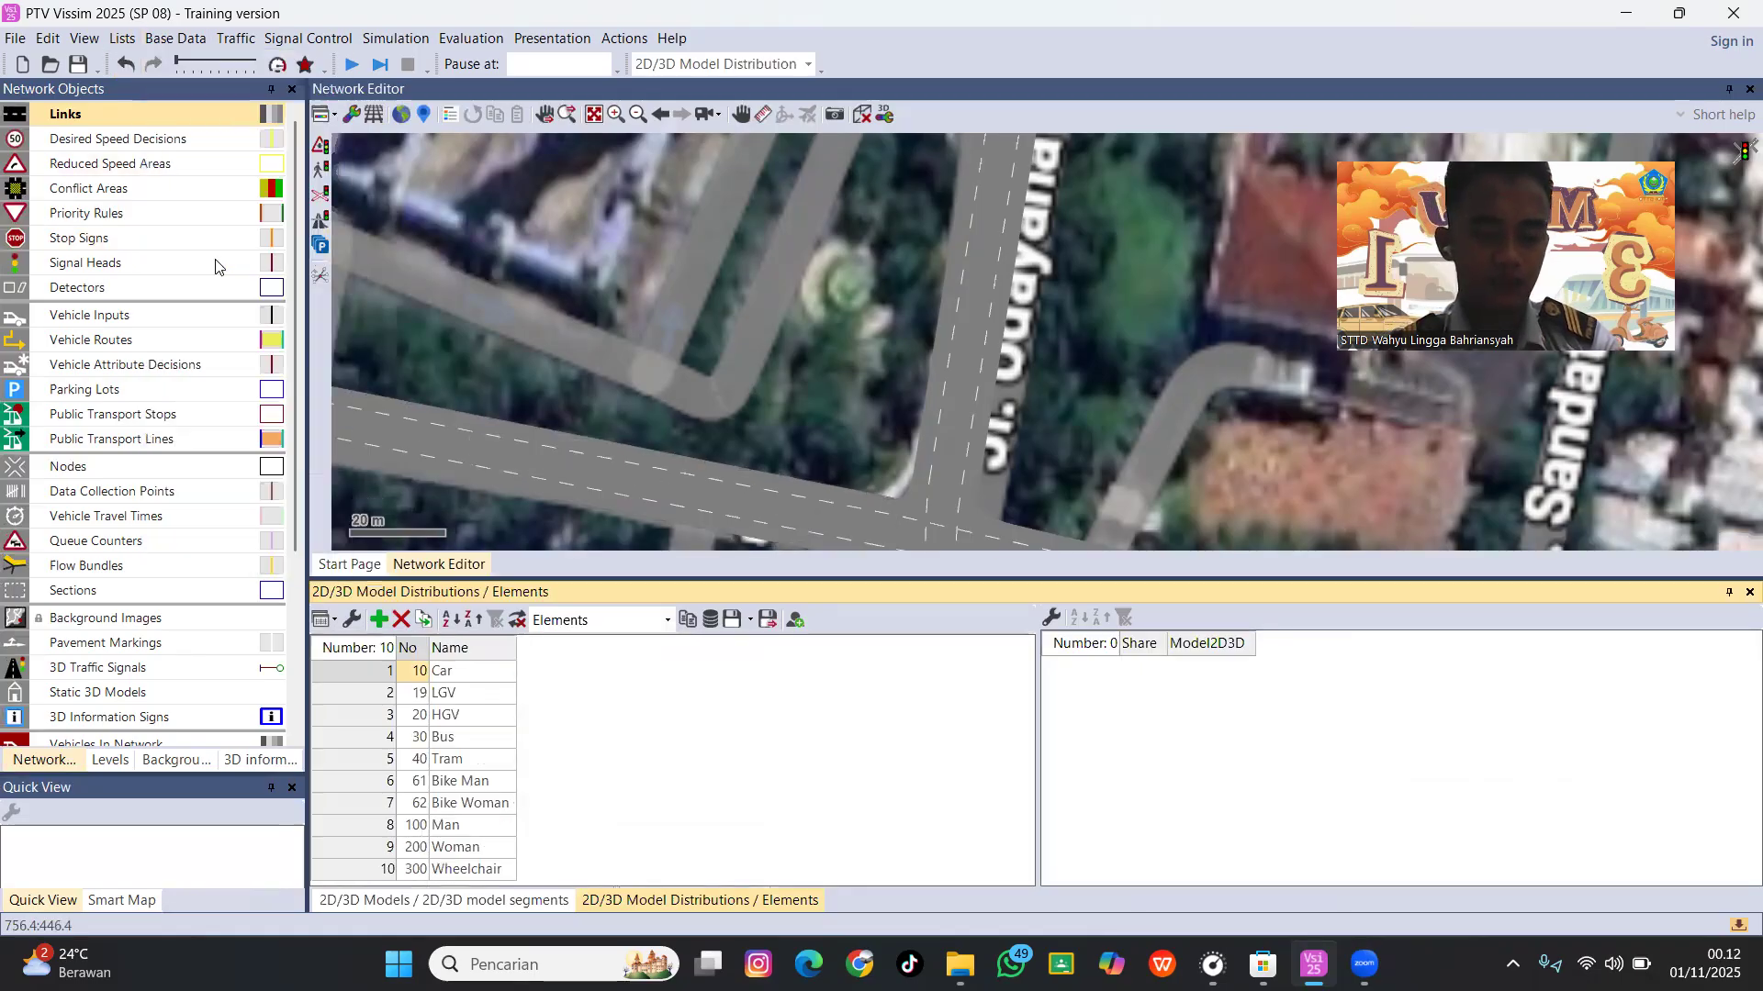
click(174, 39)
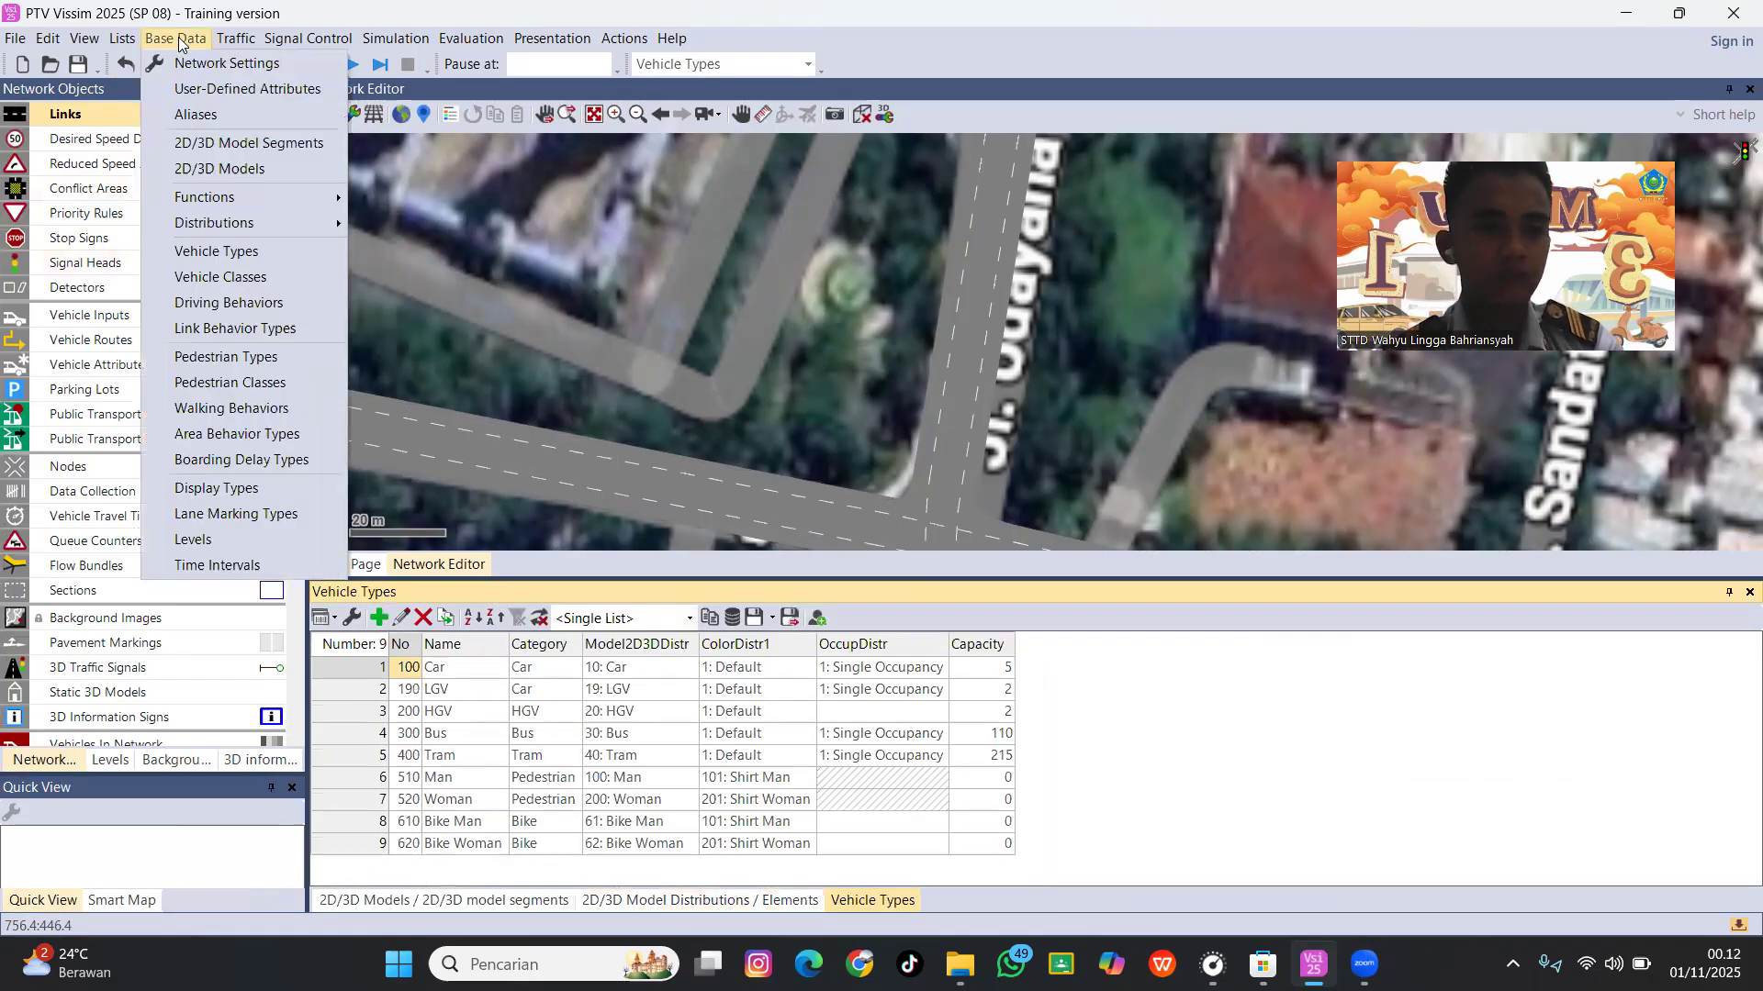
click(220, 277)
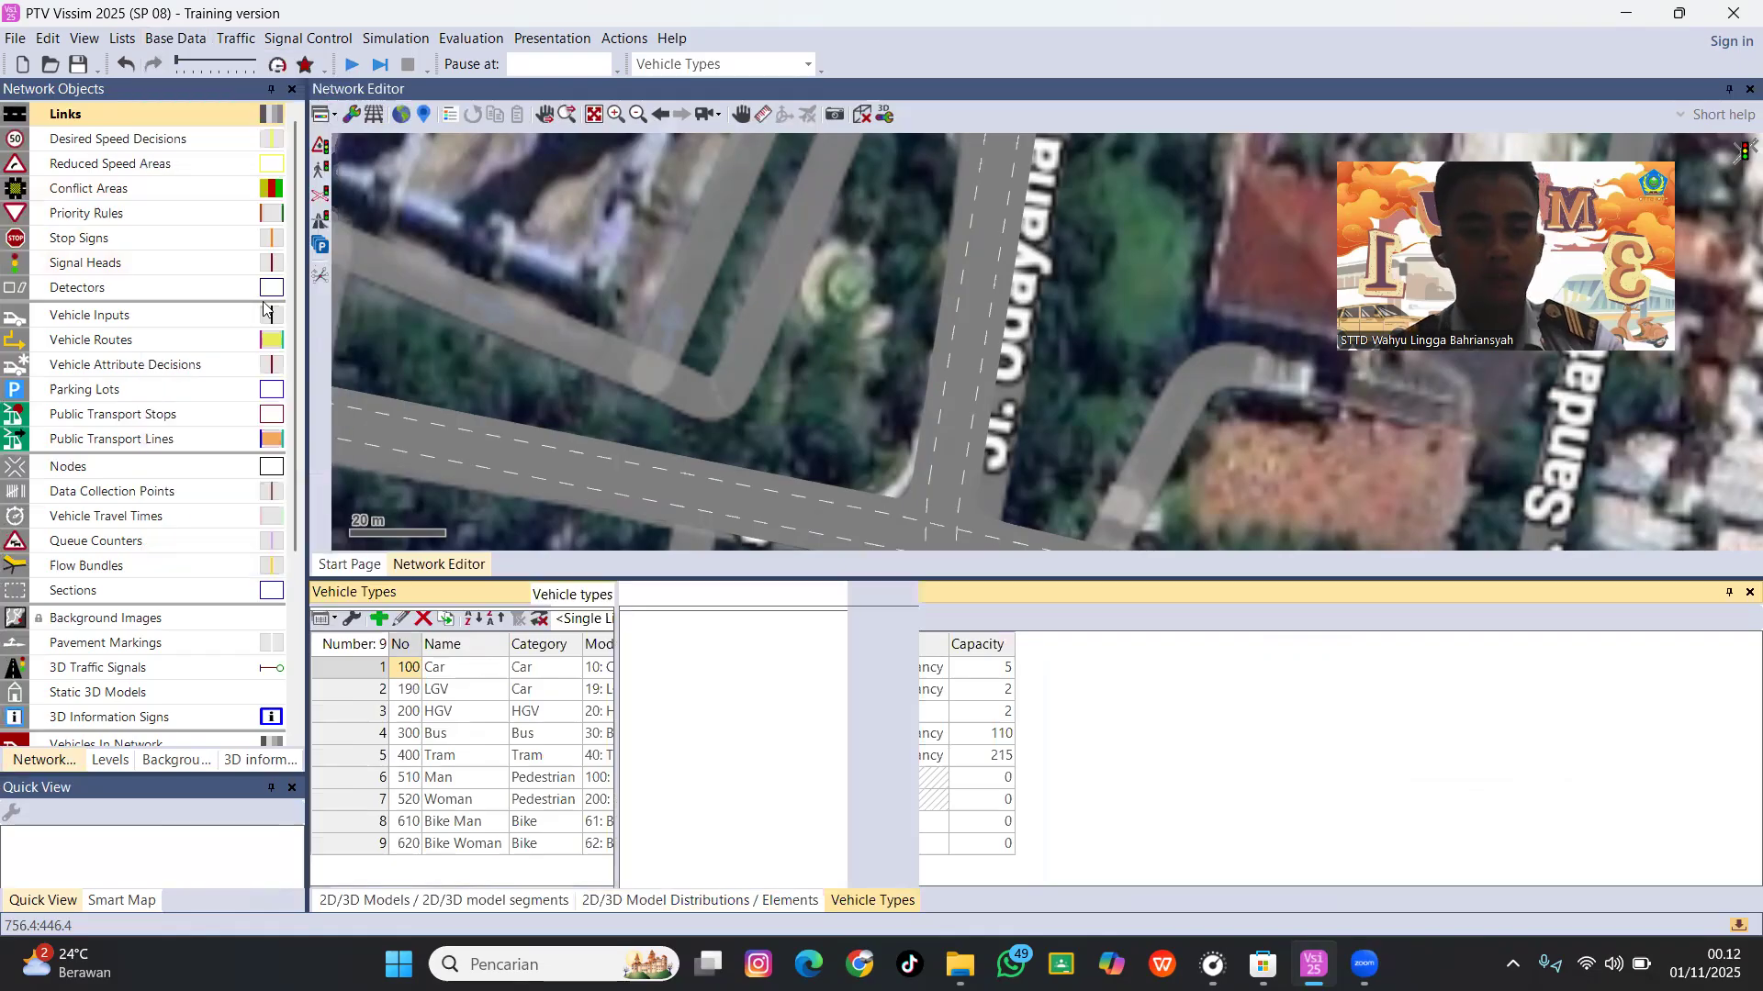
Add a 2D/3D model from the default Vehicles/Road file "Bike - Motorbike Yamaha MT 07 (2022).u3dm" and name it "Motor".
click(397, 900)
scroll(579, 776, down, 6)
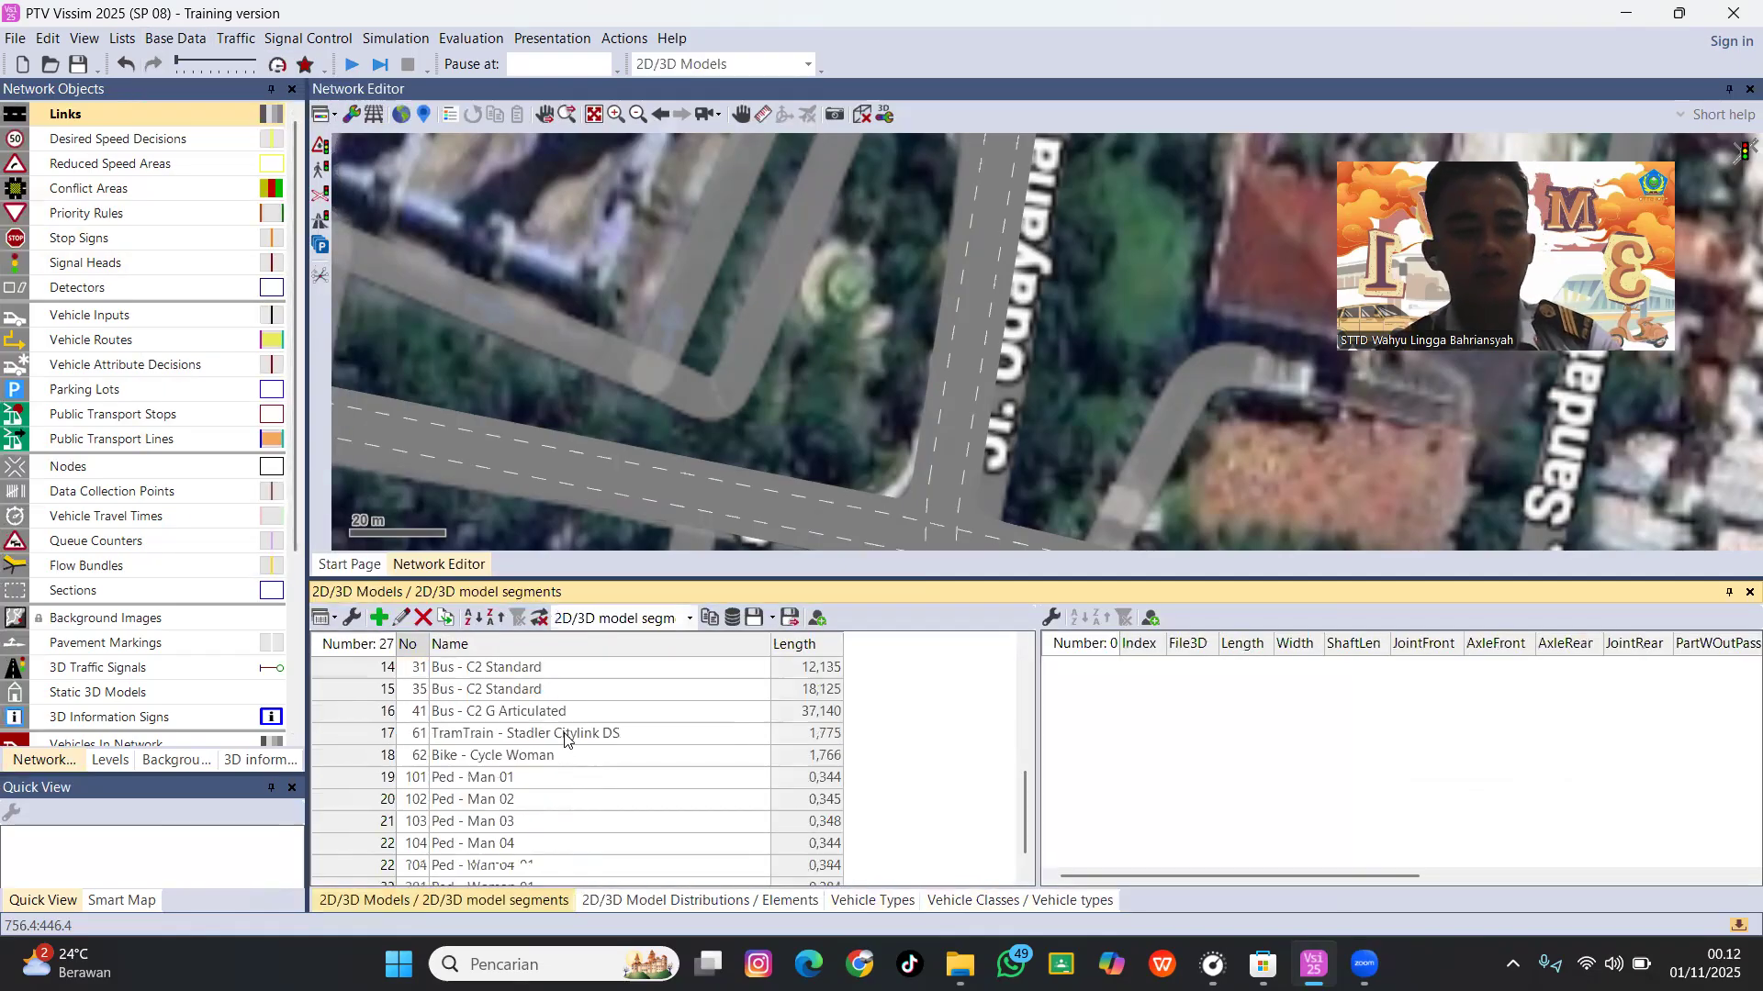
click(384, 625)
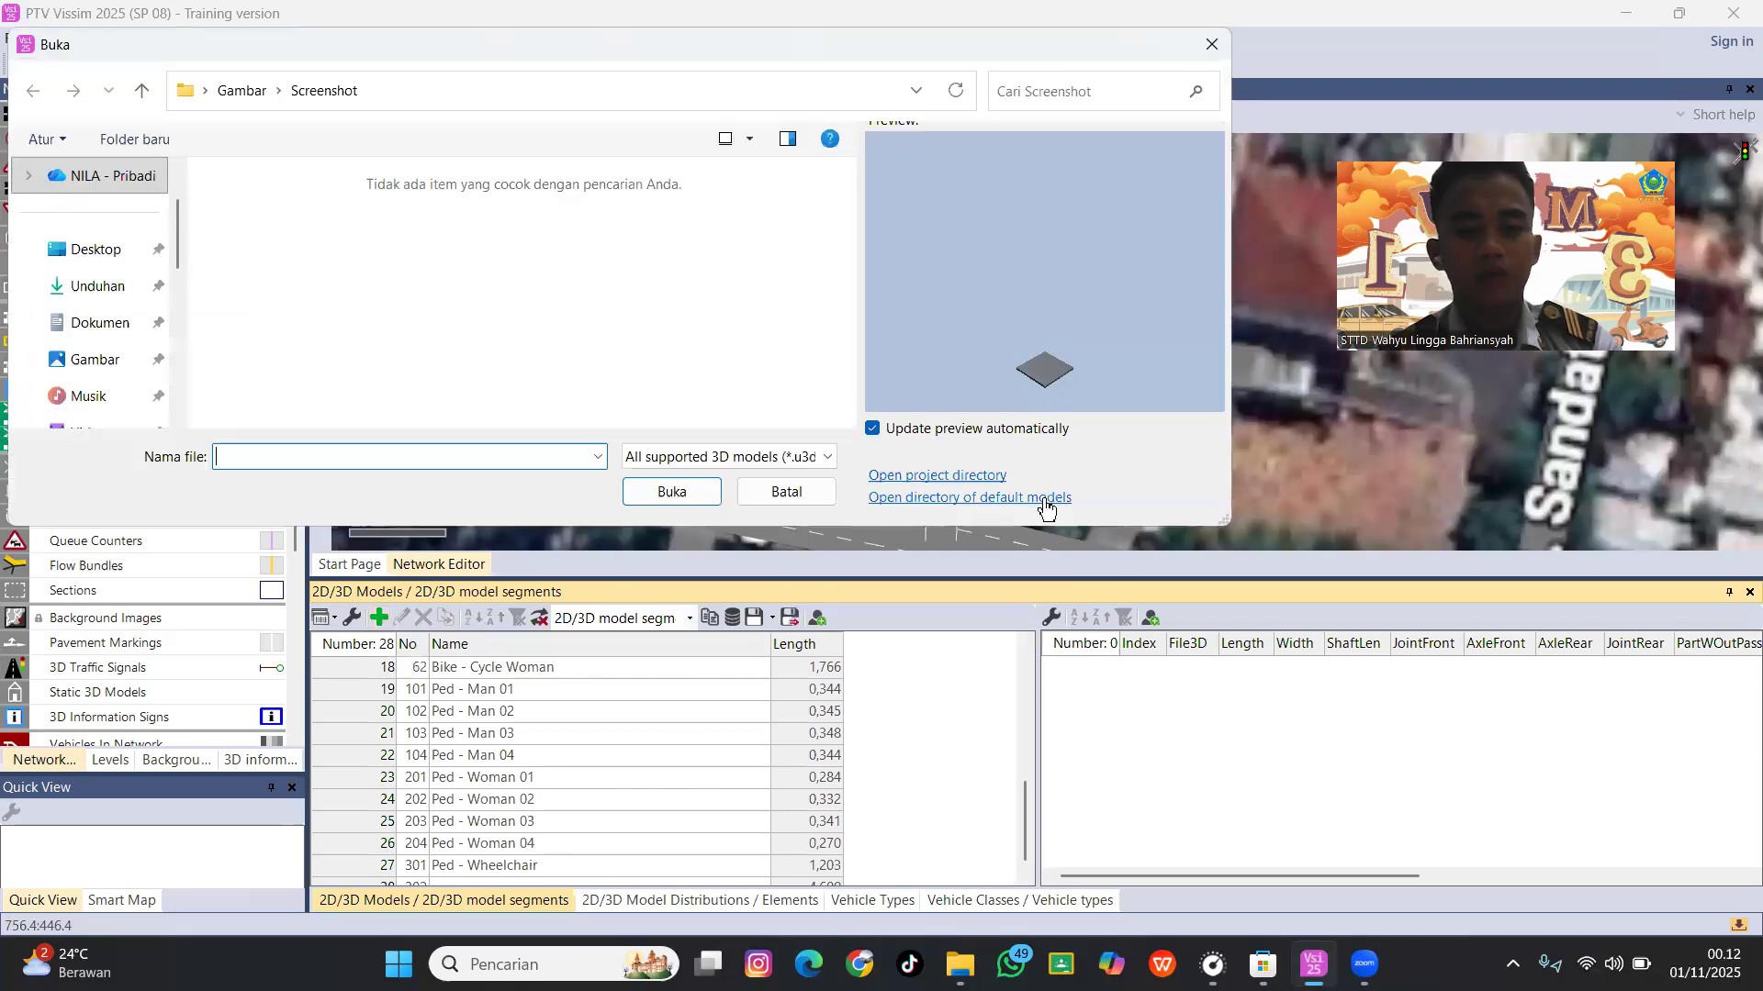
click(1046, 500)
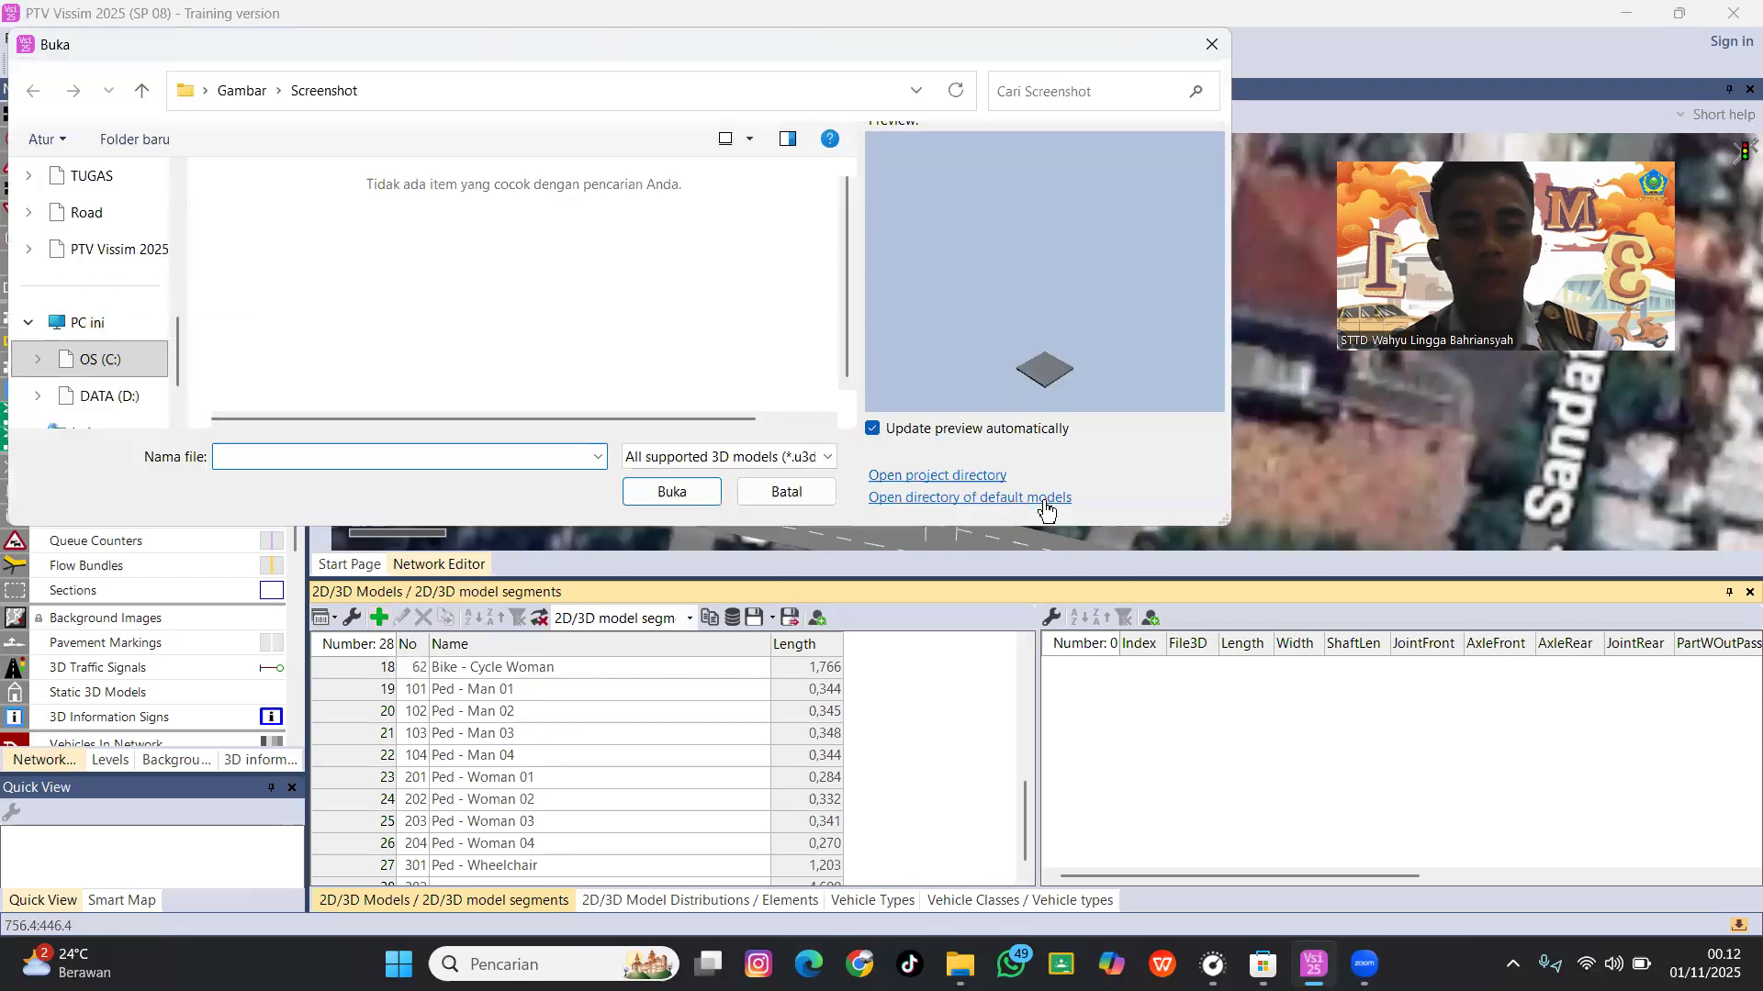
scroll(382, 394, down, 1)
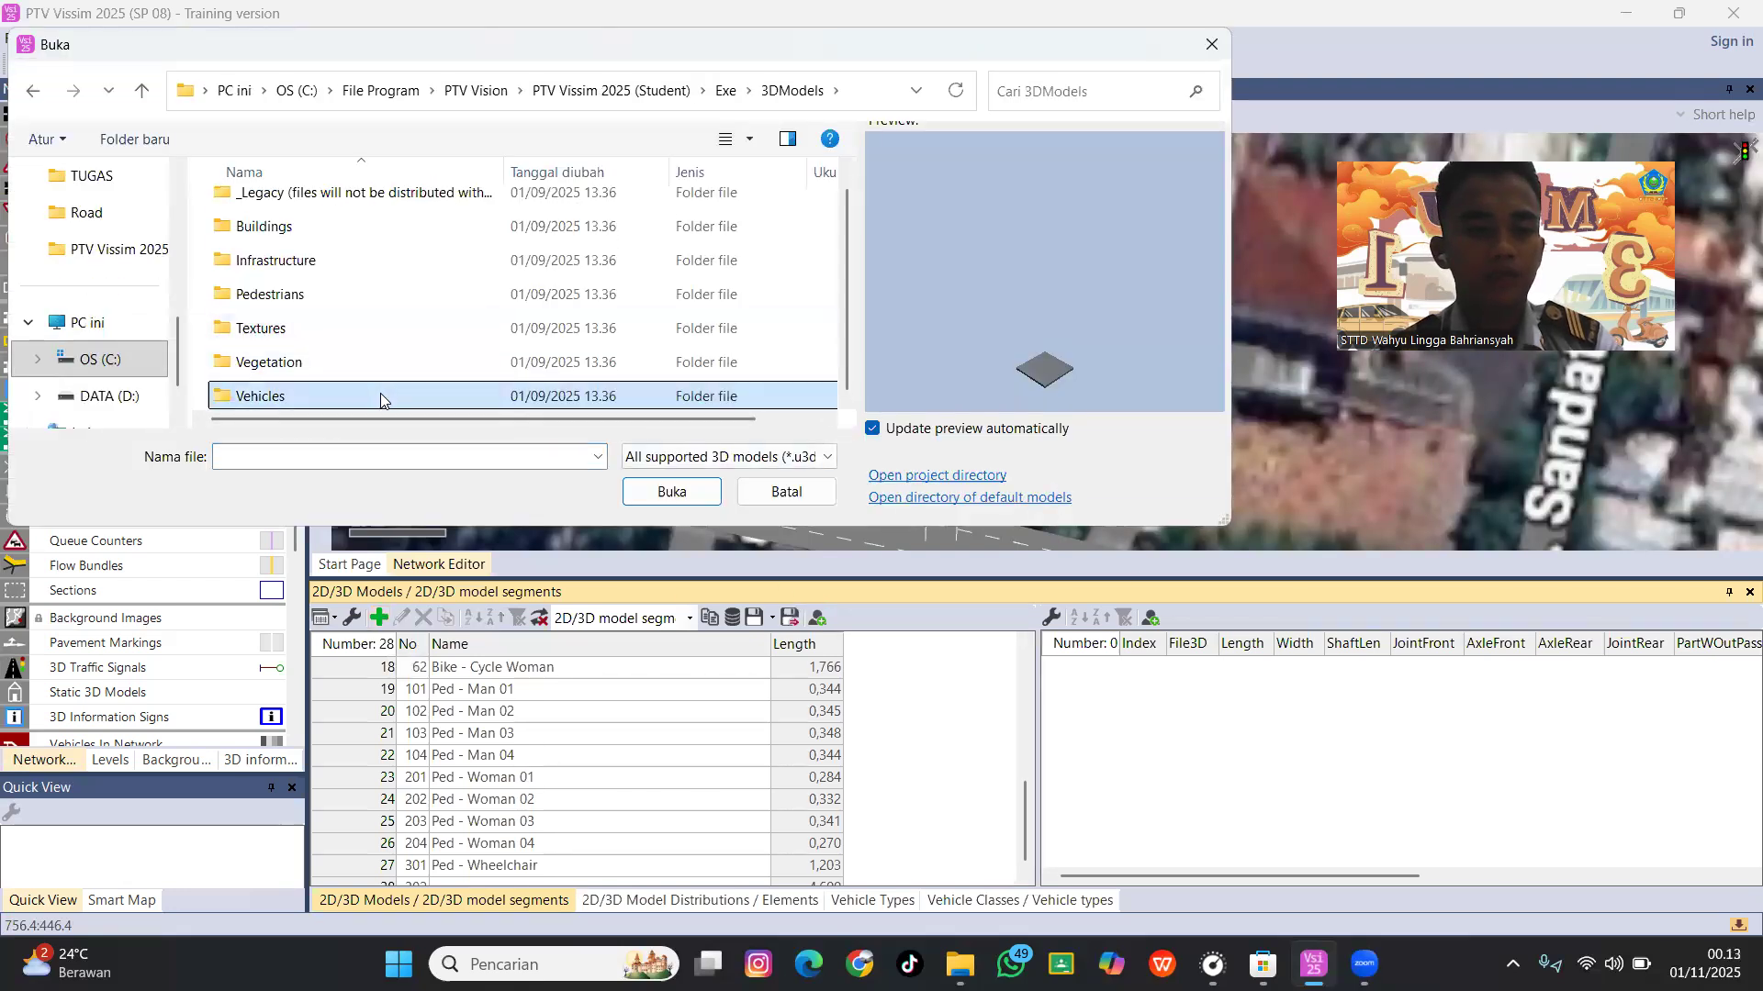
double_click(382, 395)
double_click(380, 250)
scroll(379, 259, down, 2)
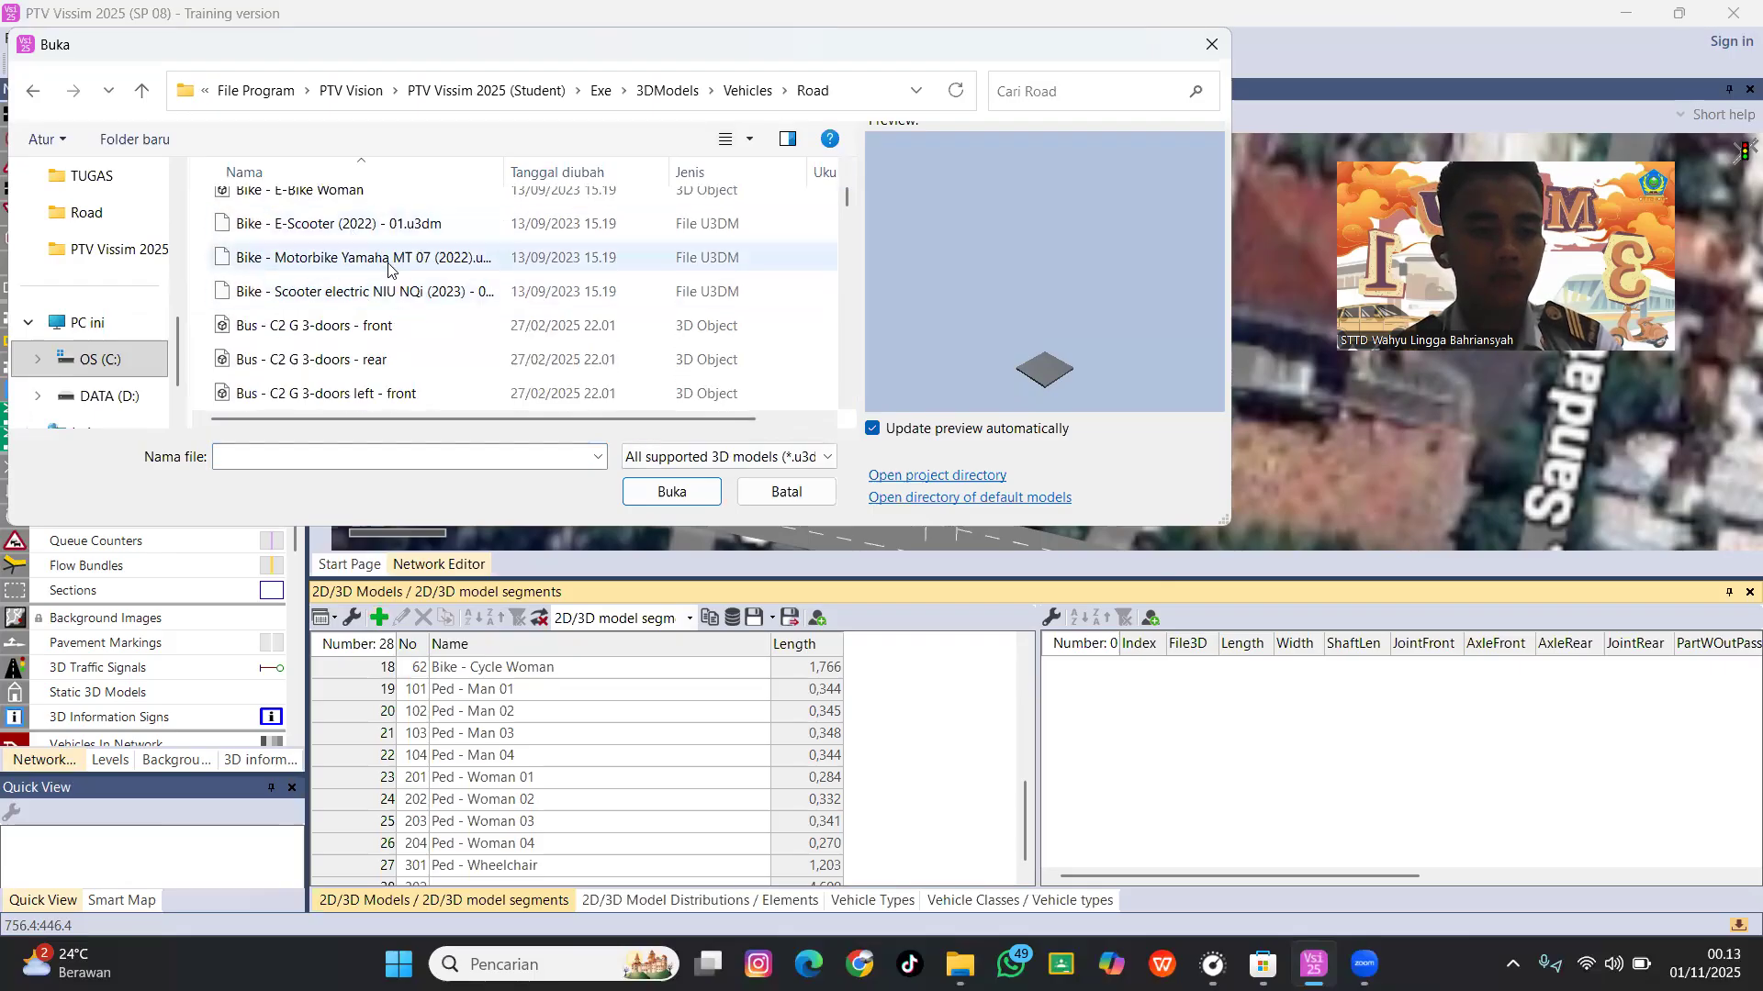
double_click(449, 317)
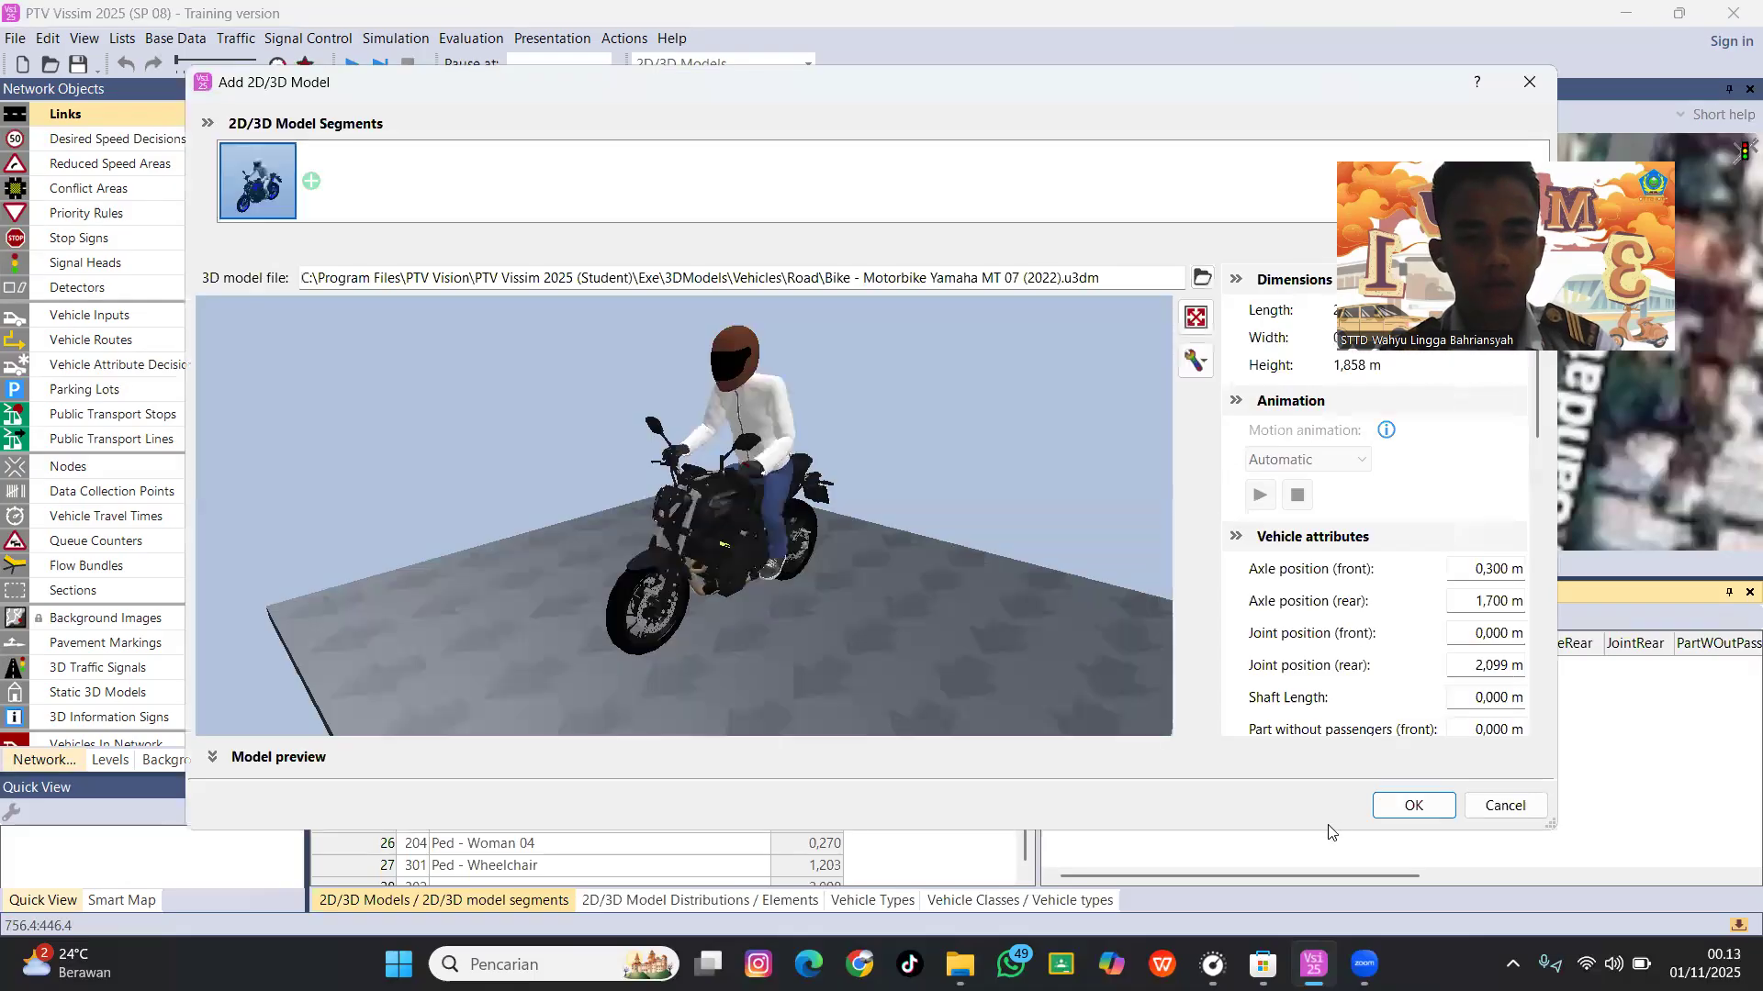
click(1399, 808)
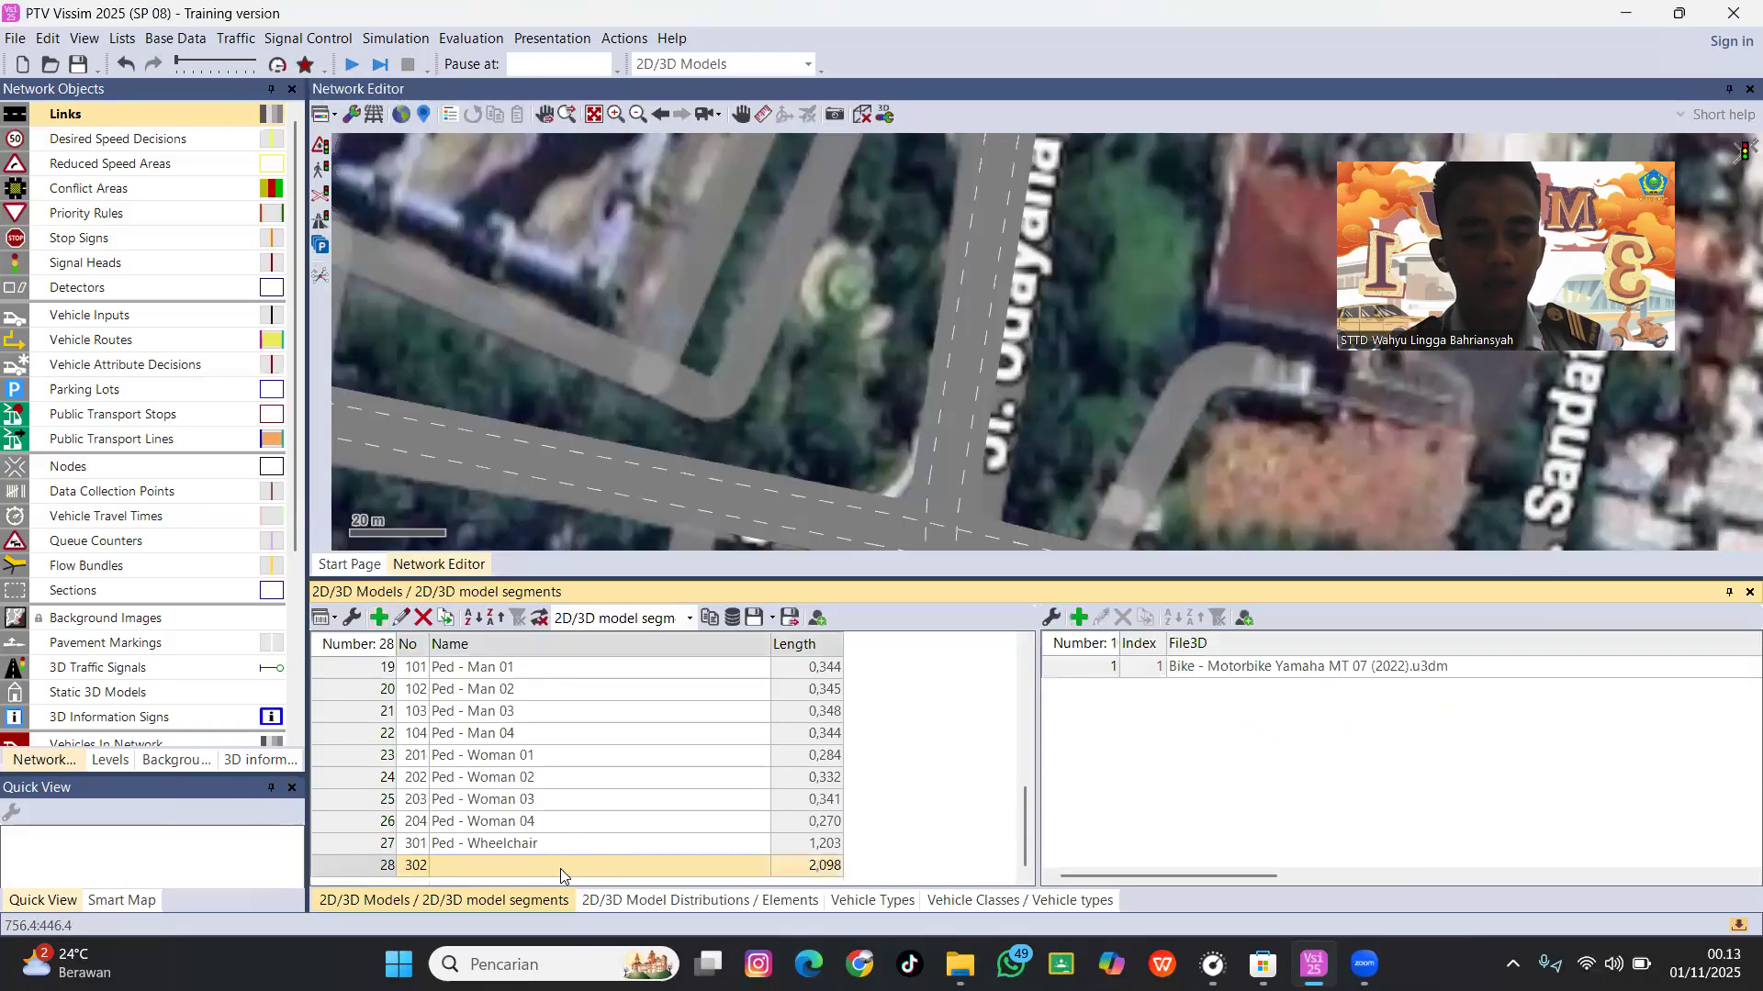
click(560, 869)
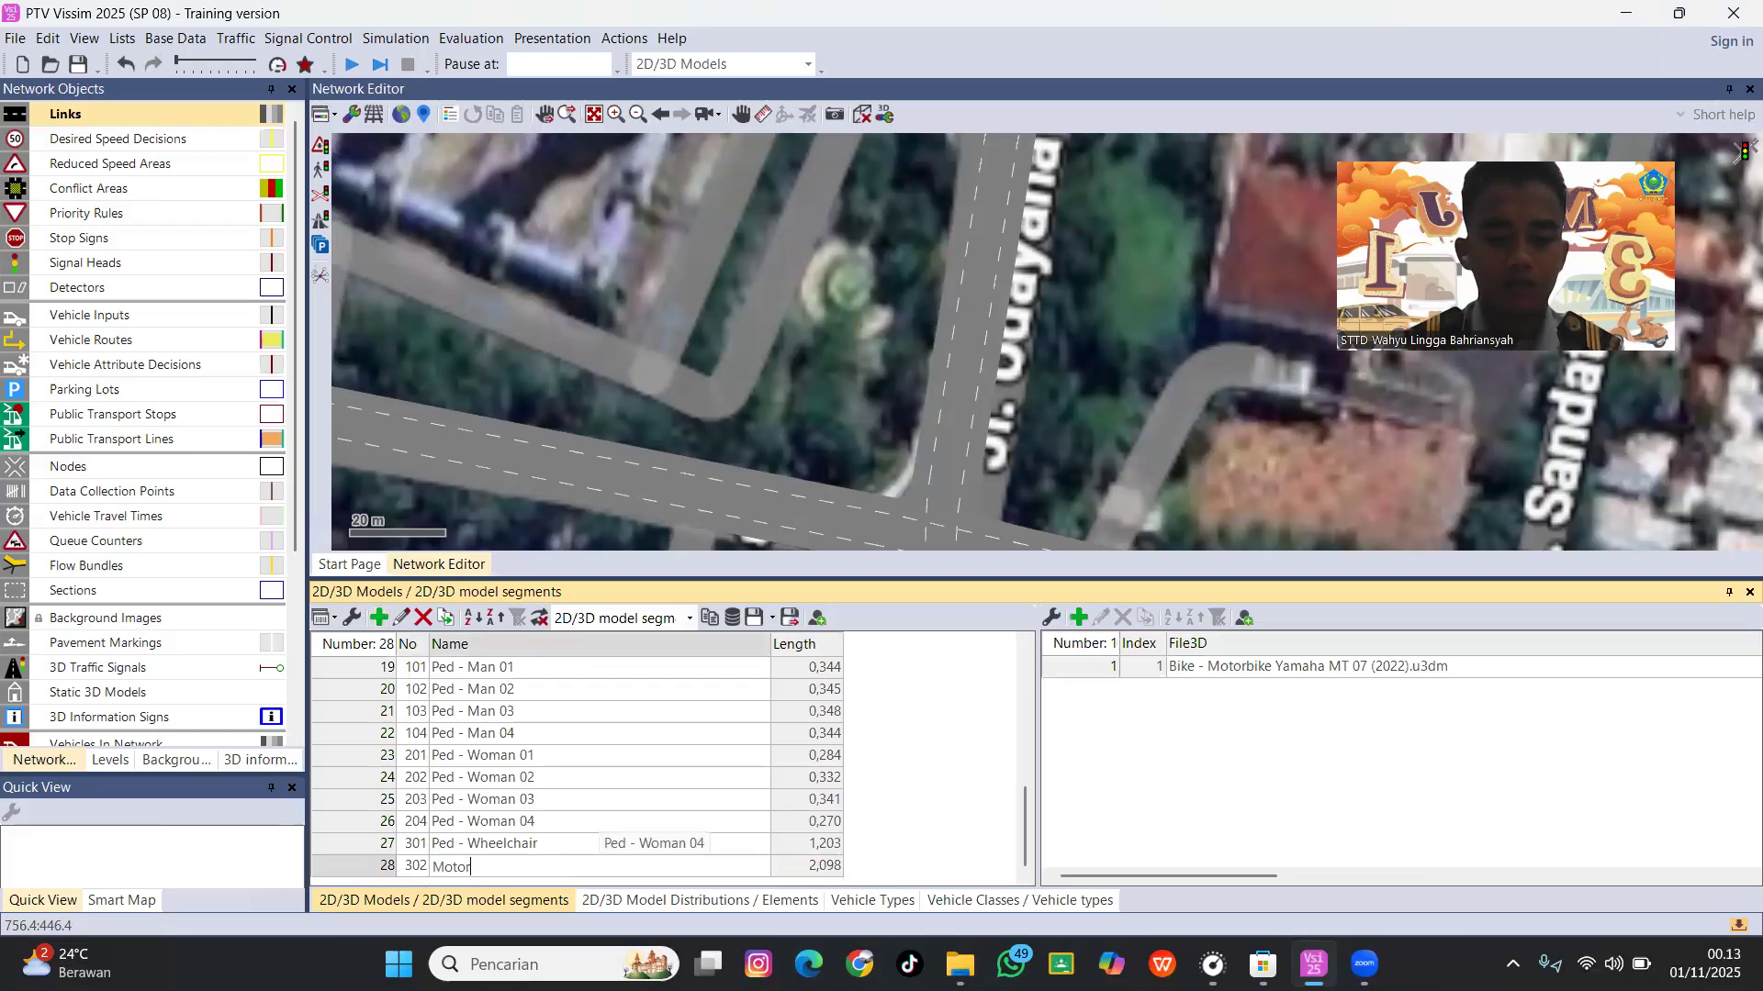
Add a 2D/3D model distribution named "Motor" with model 302: Motor as its element and a share of 0,15.
click(650, 903)
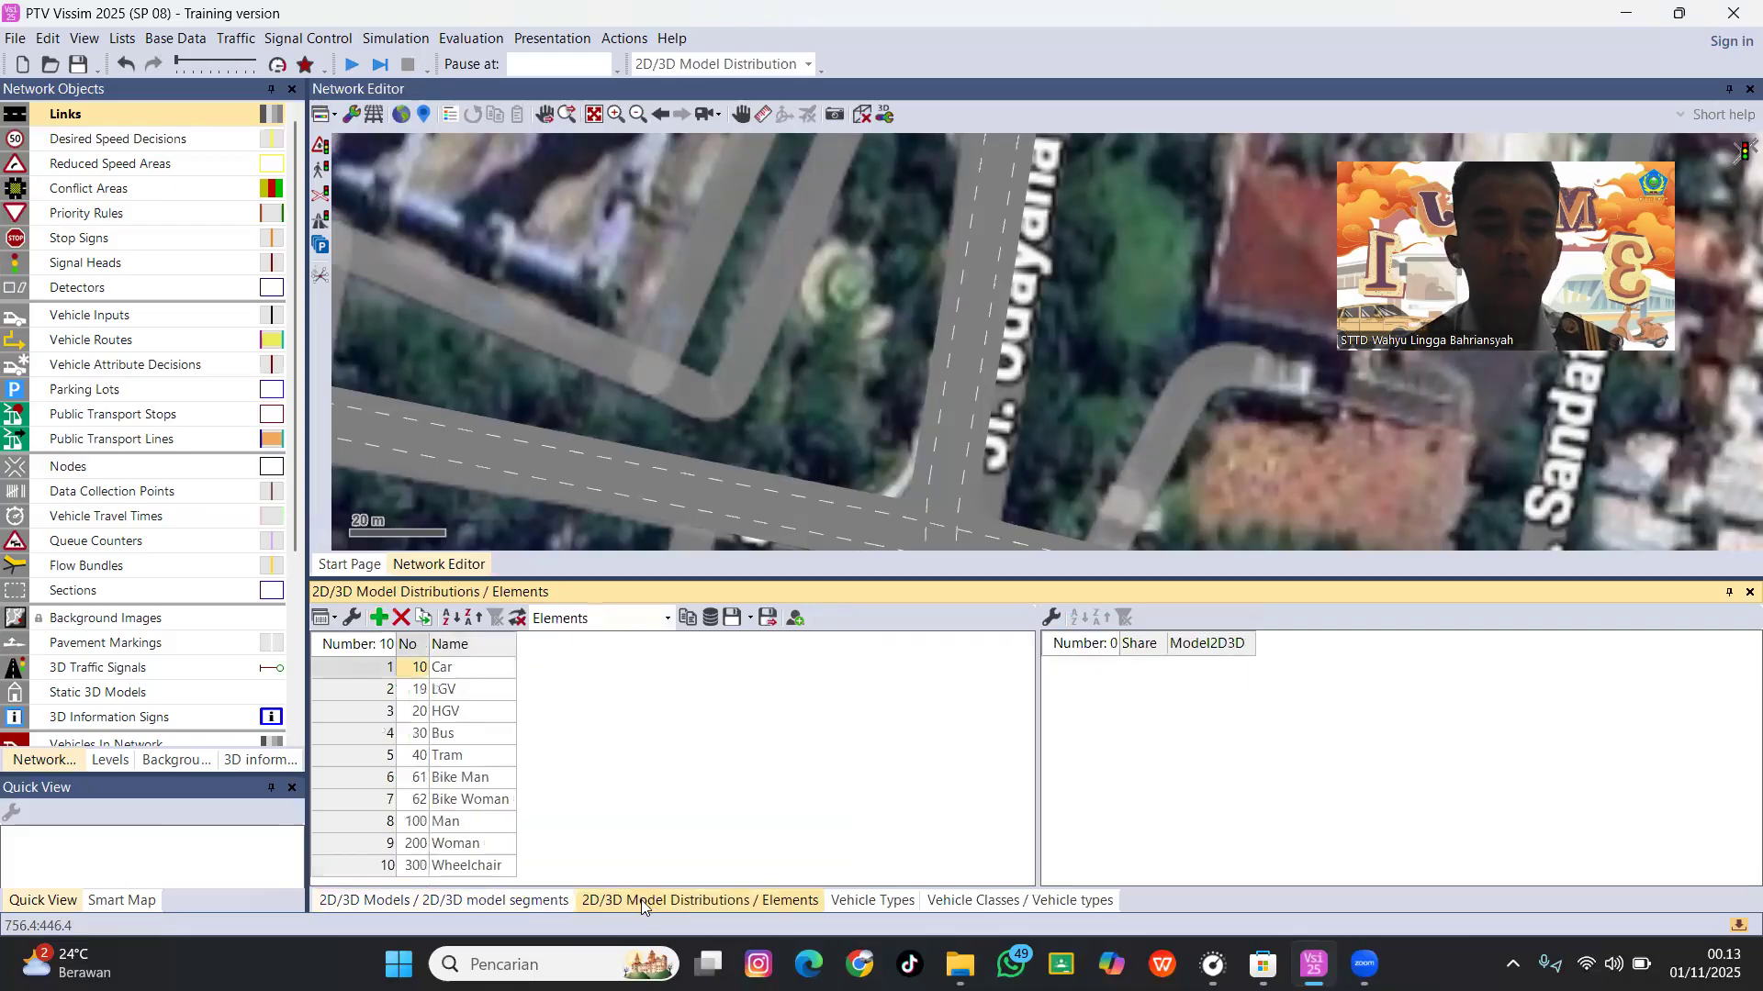
click(378, 618)
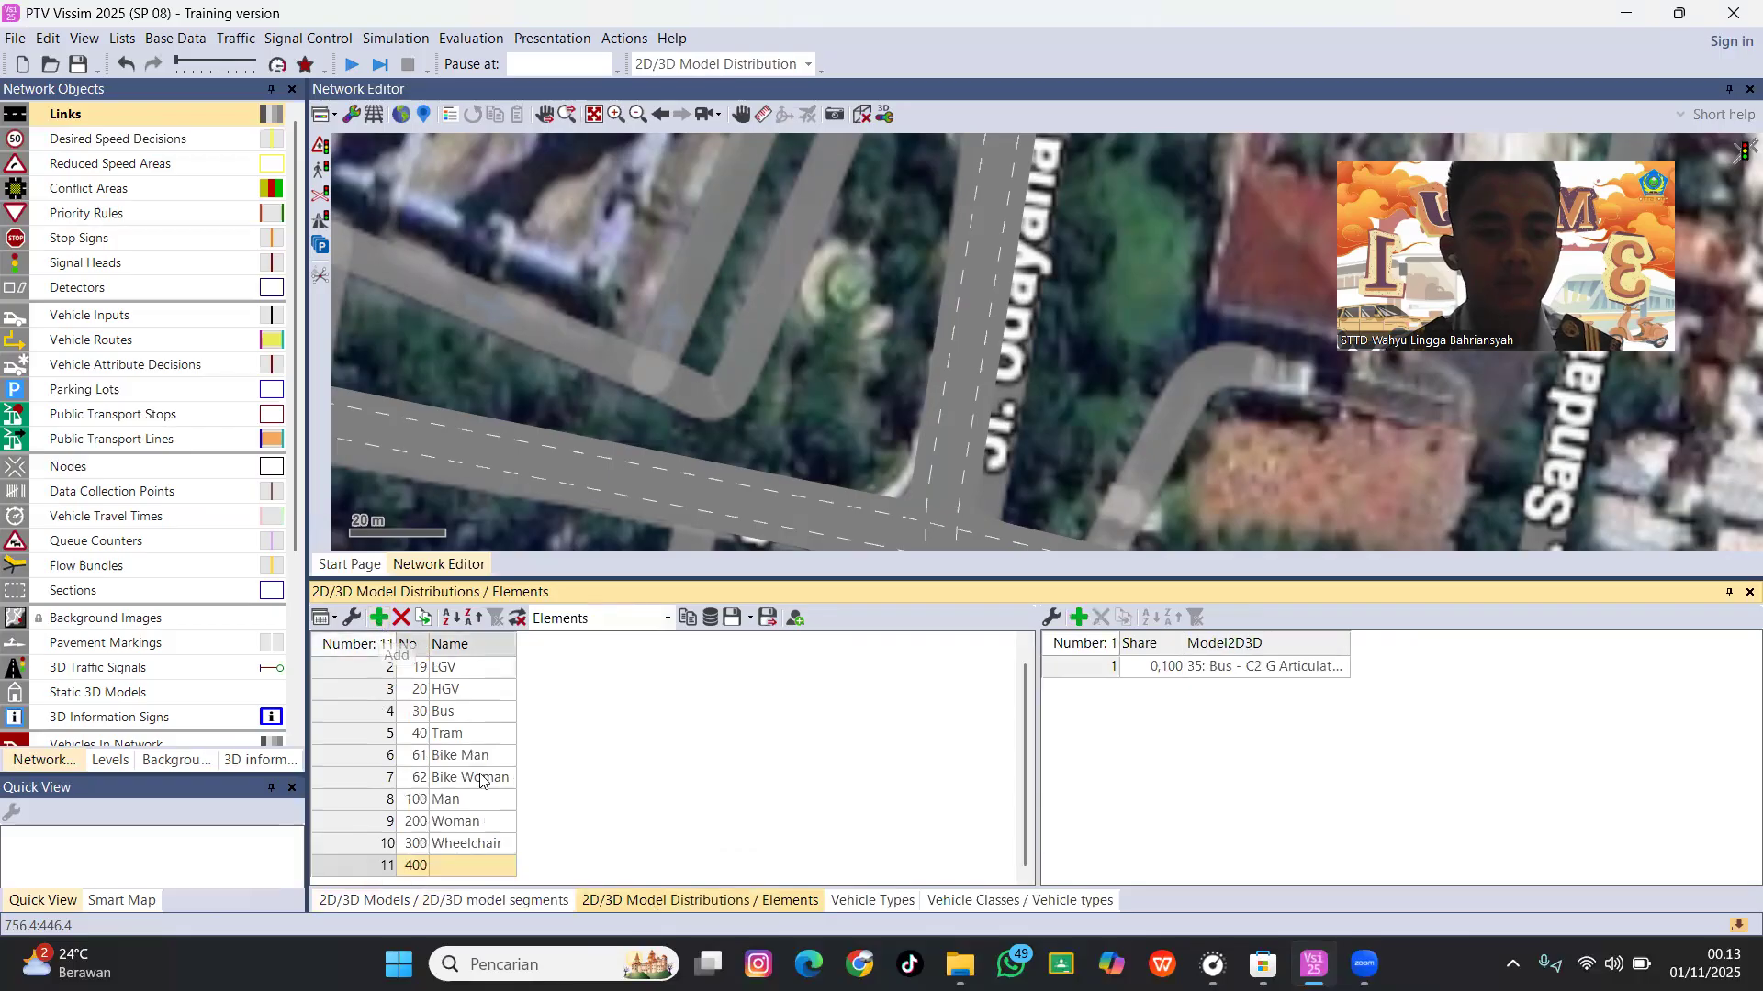
click(491, 864)
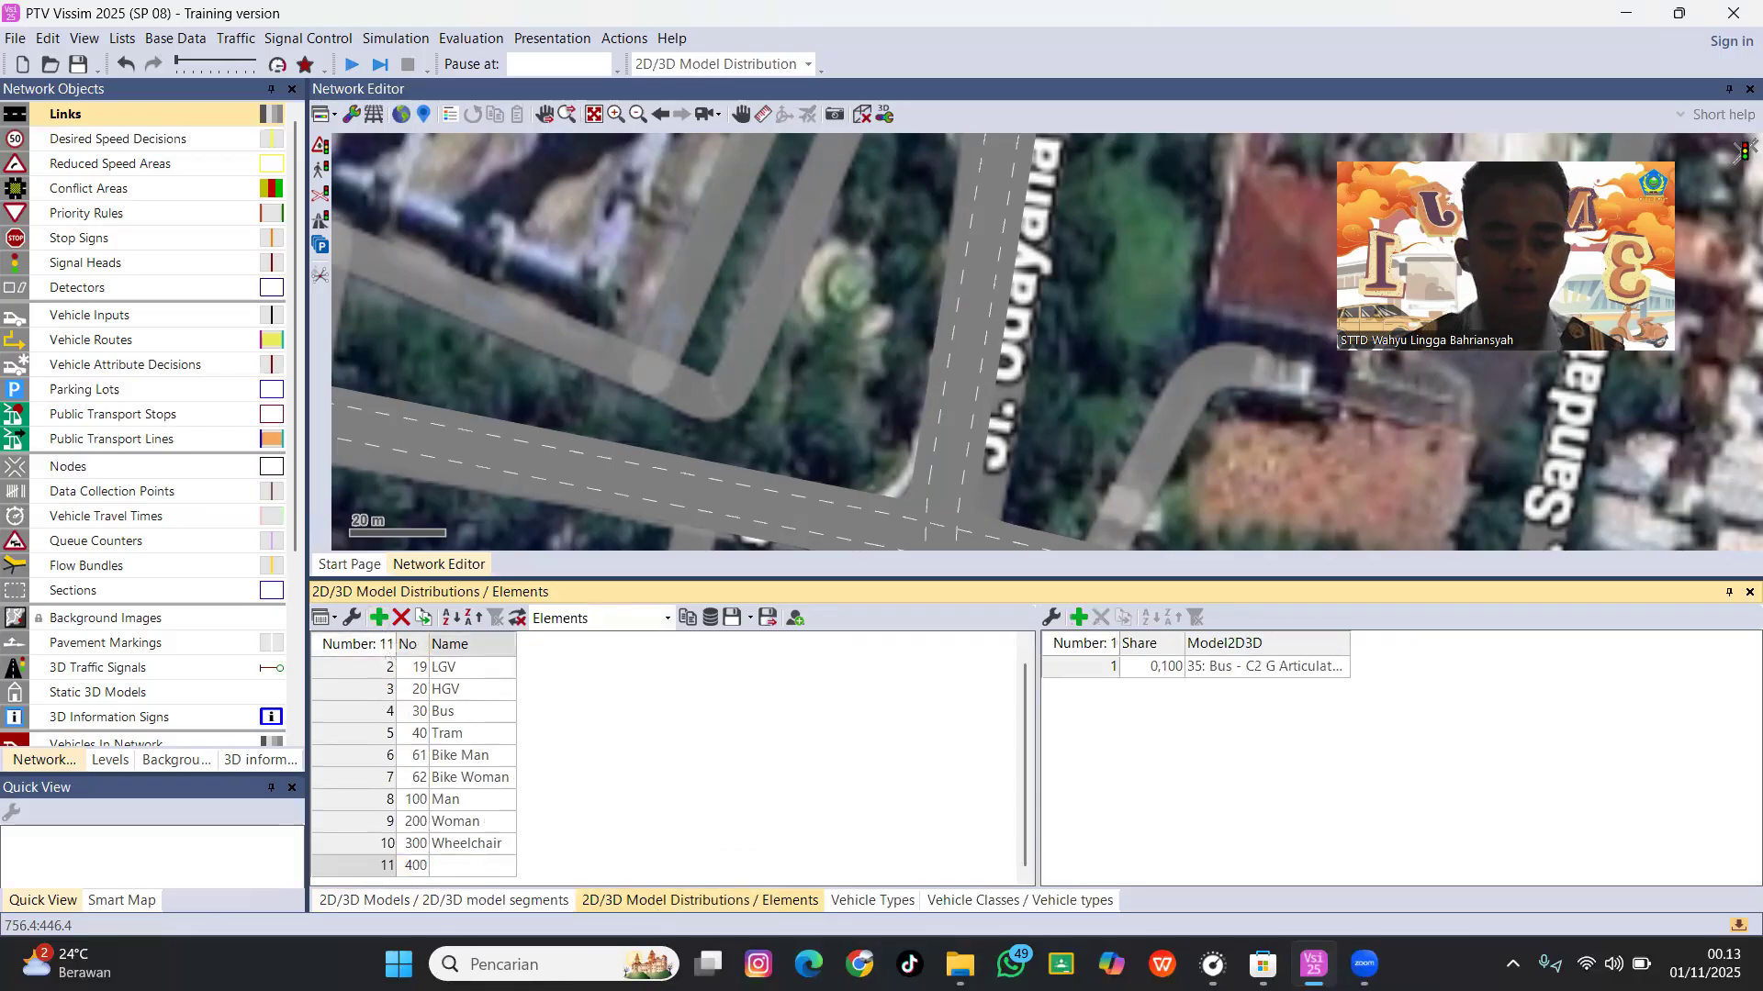
click(1343, 674)
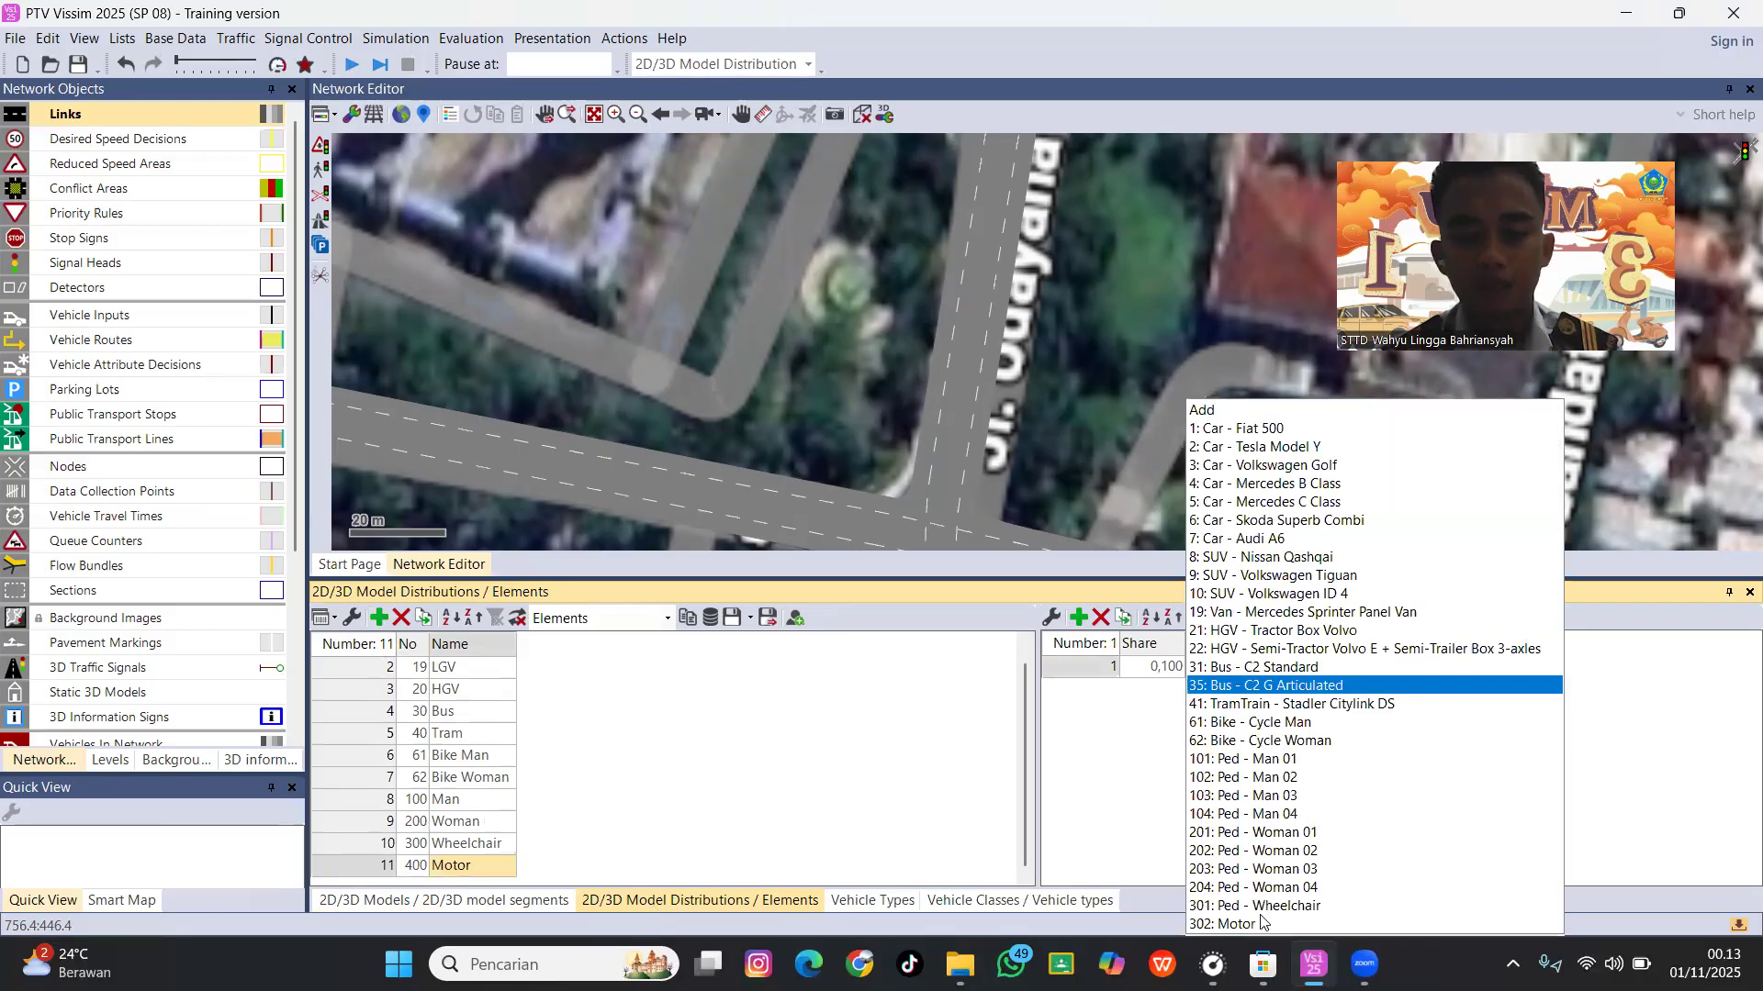
click(1262, 921)
click(1167, 679)
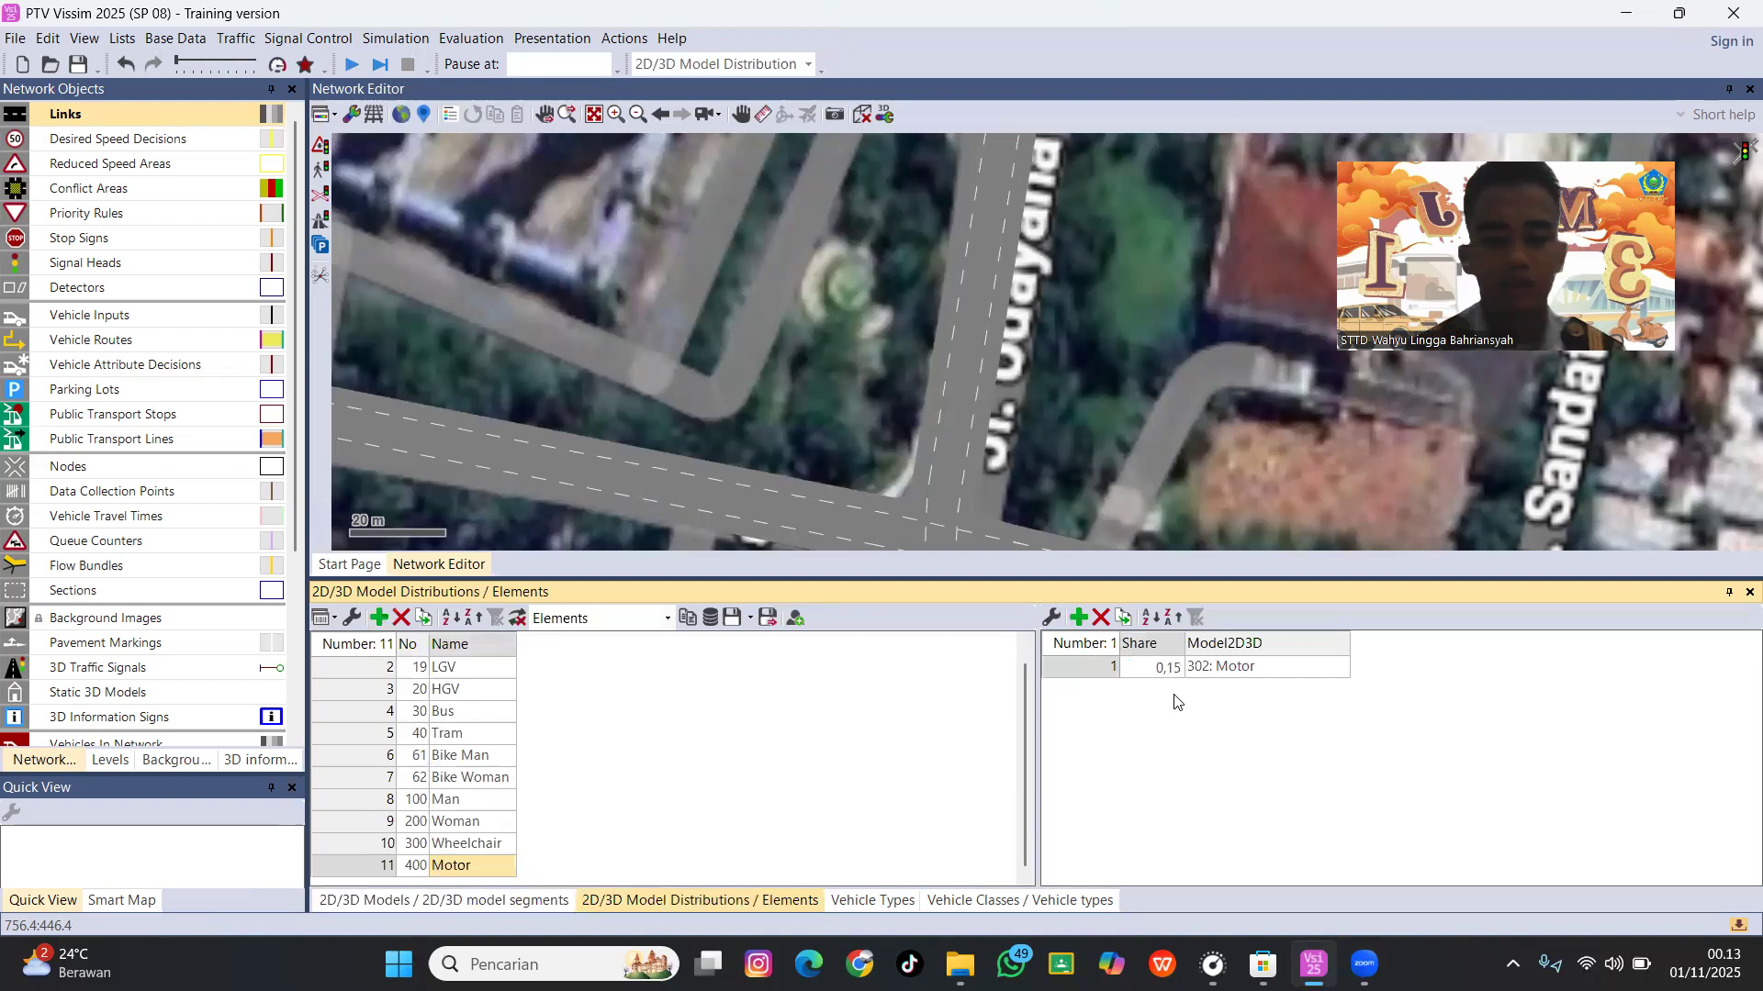
Add vehicle type "Motor" with category Bike and vehicle model 400: Motor, and set its capacity to 2.
click(873, 901)
click(377, 618)
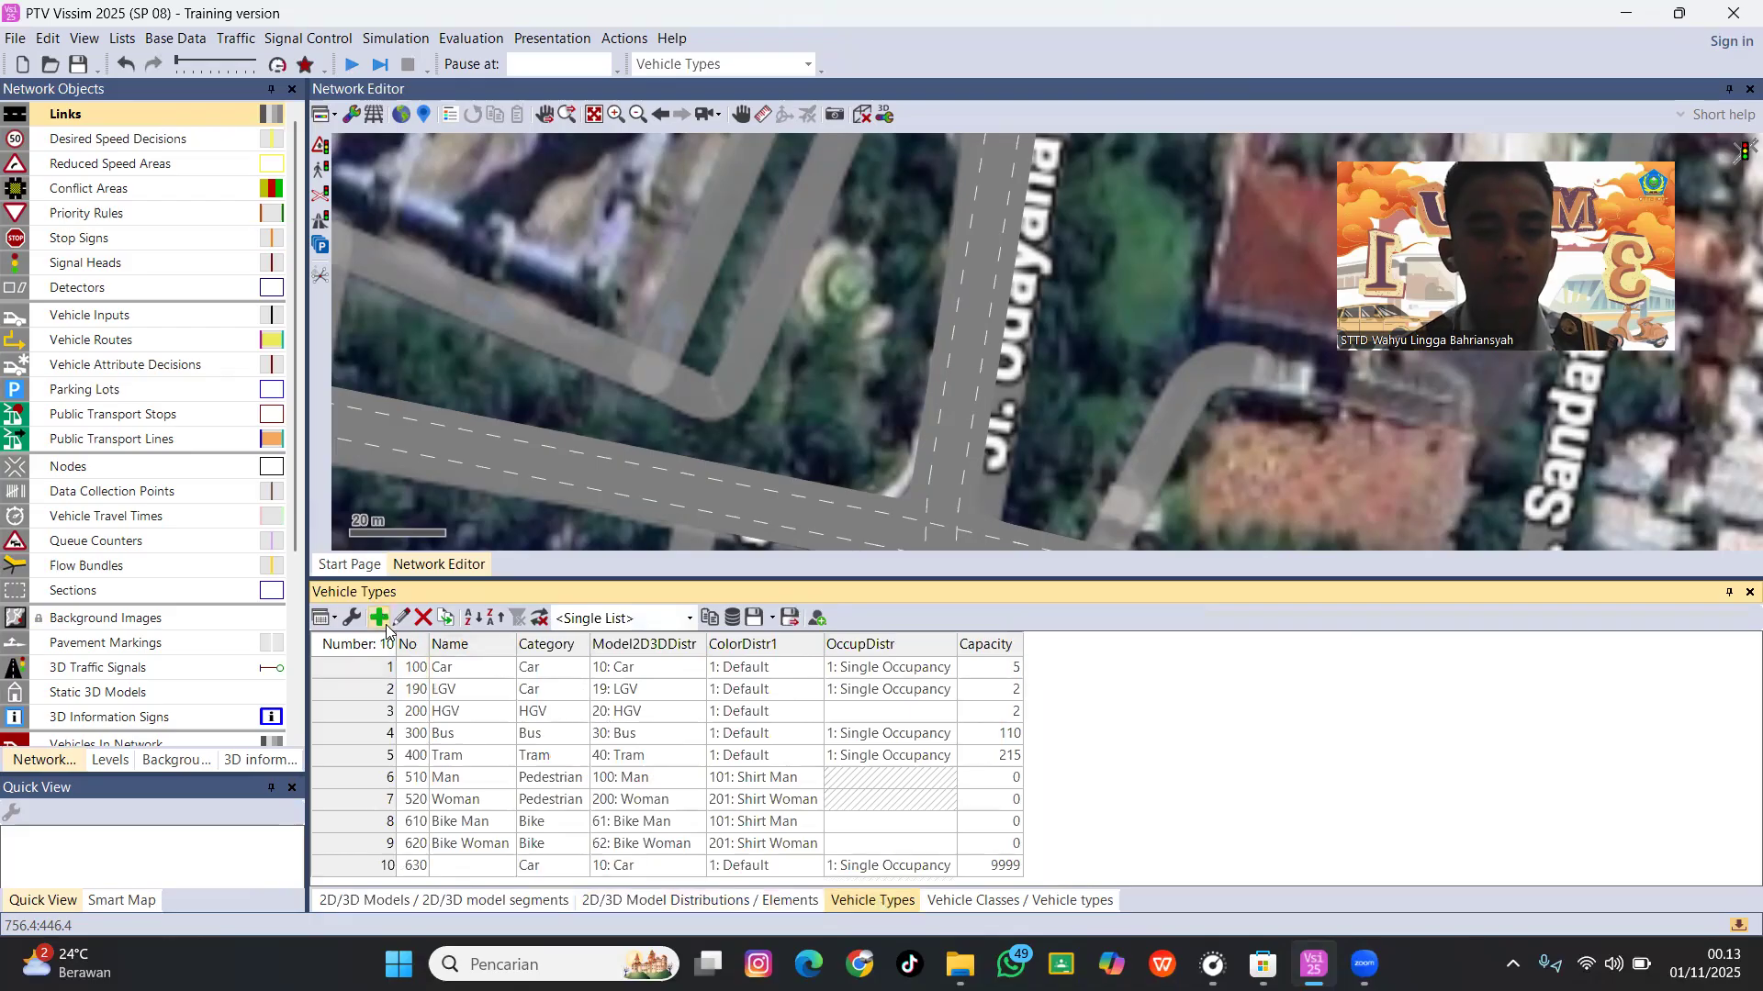
click(361, 152)
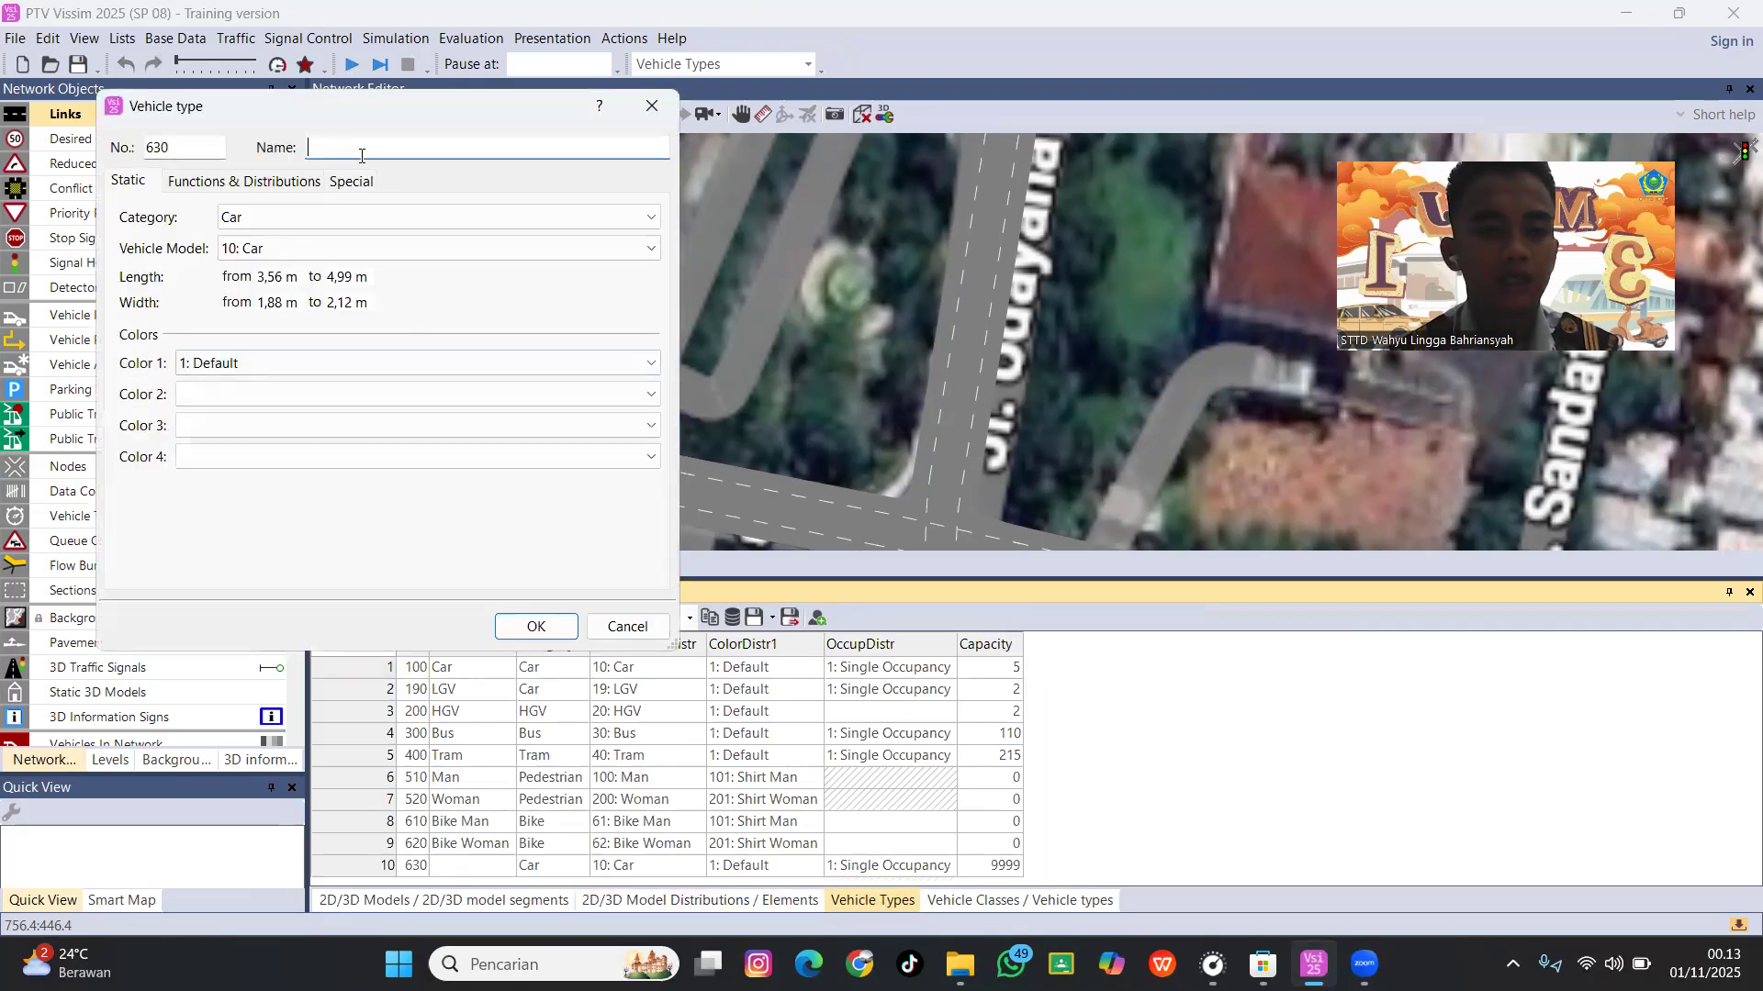
text(or)
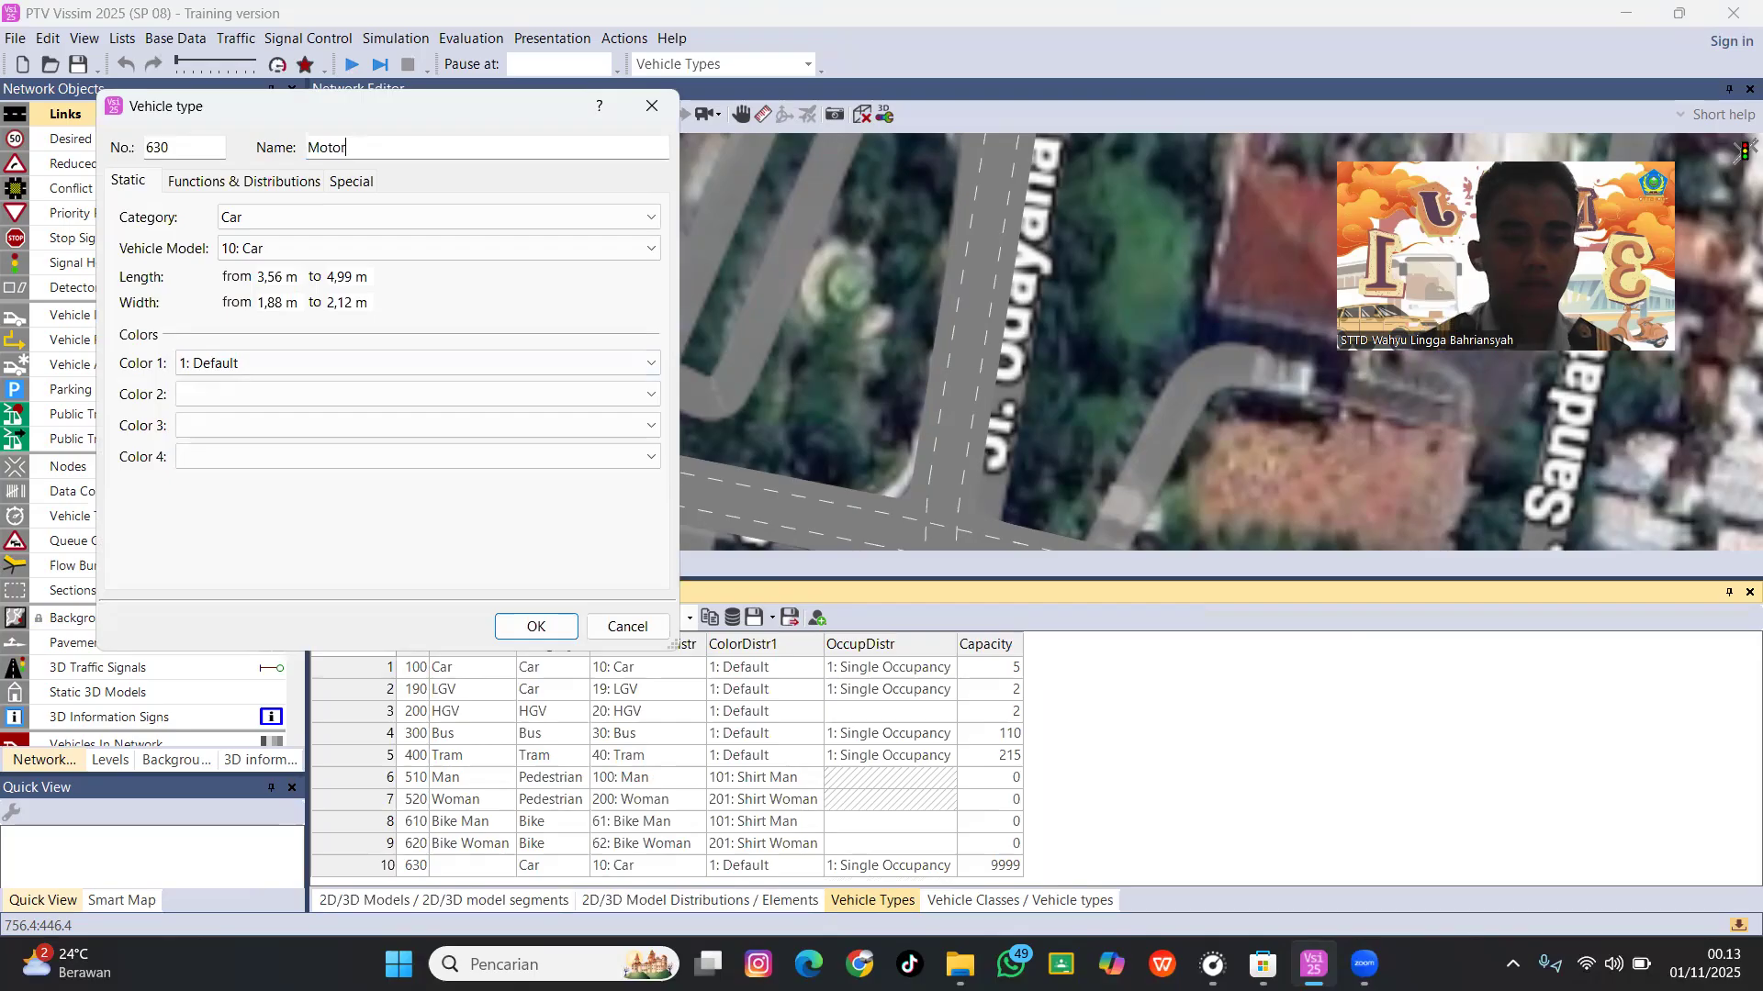
click(373, 217)
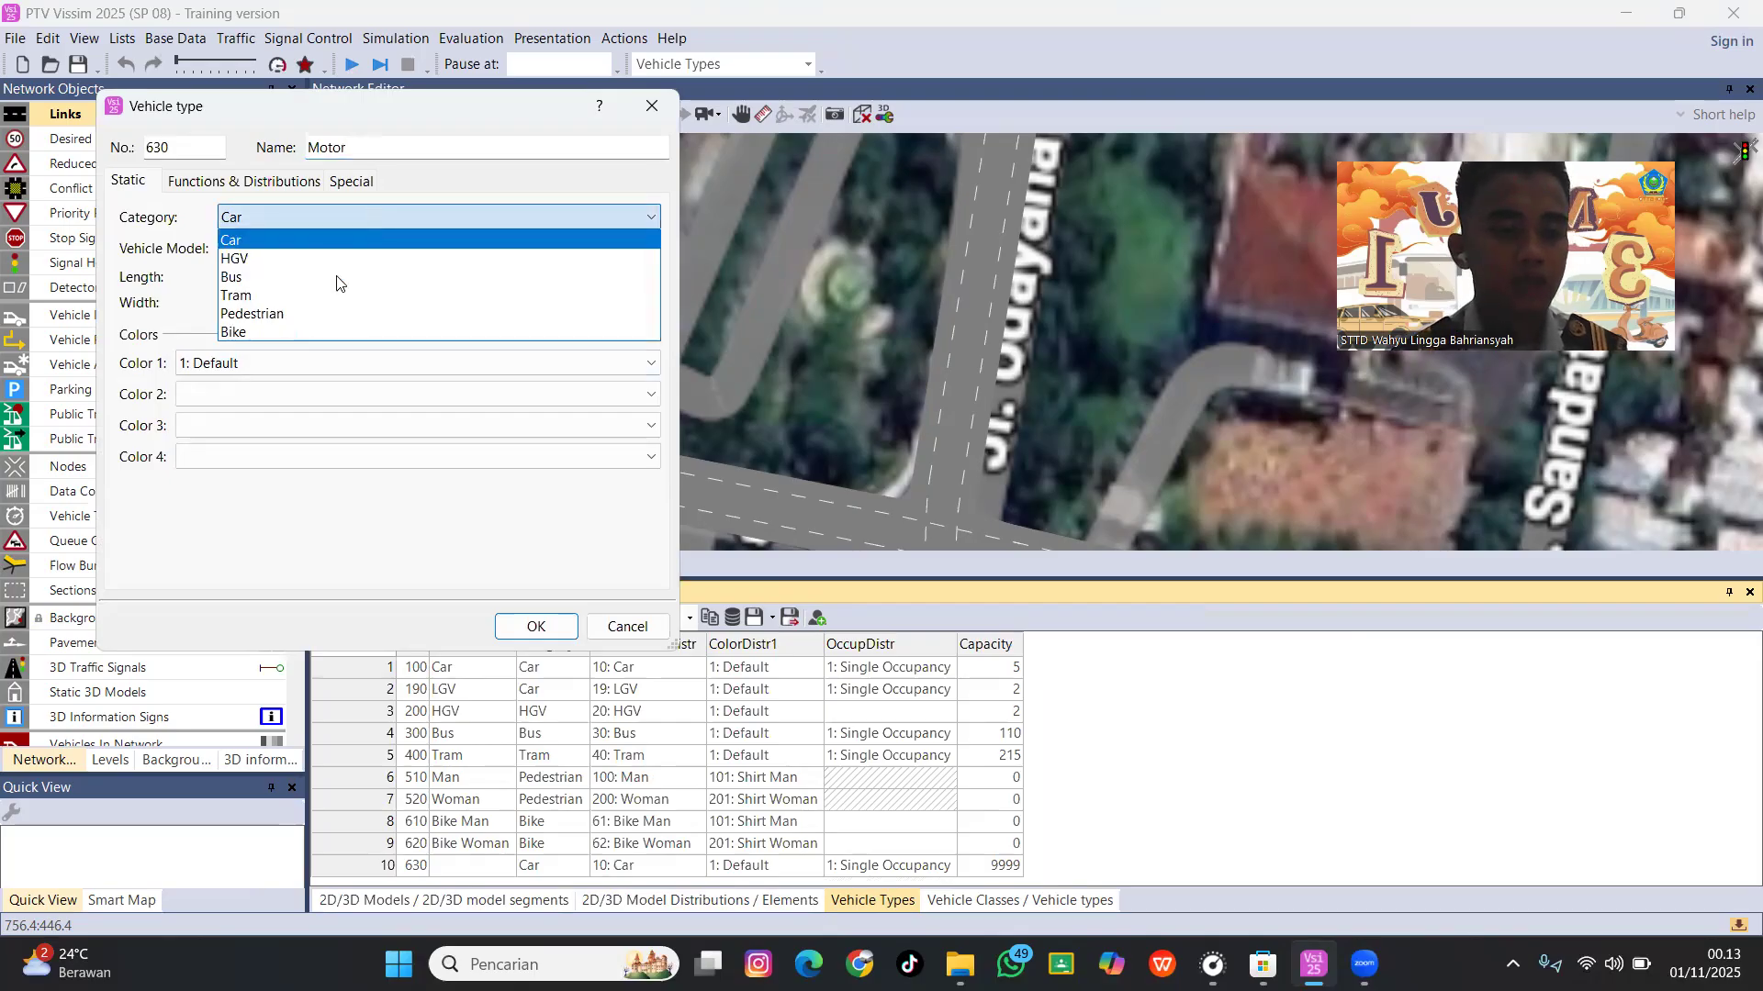
click(312, 330)
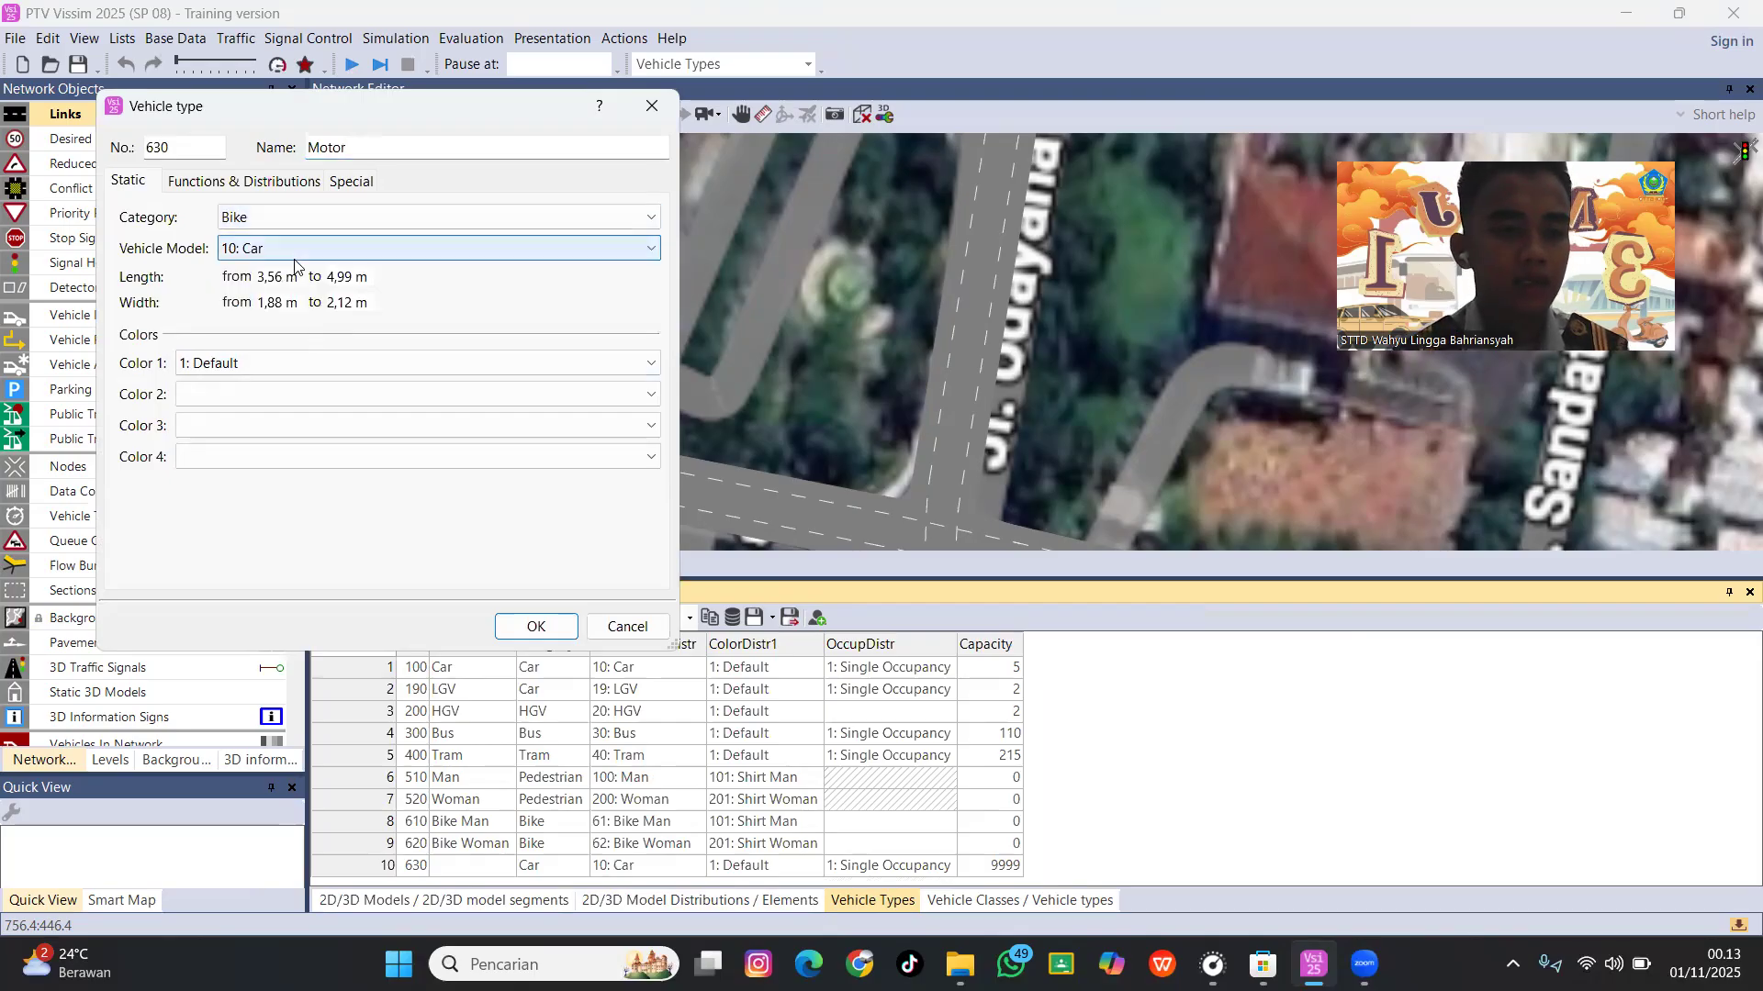
click(303, 248)
click(262, 453)
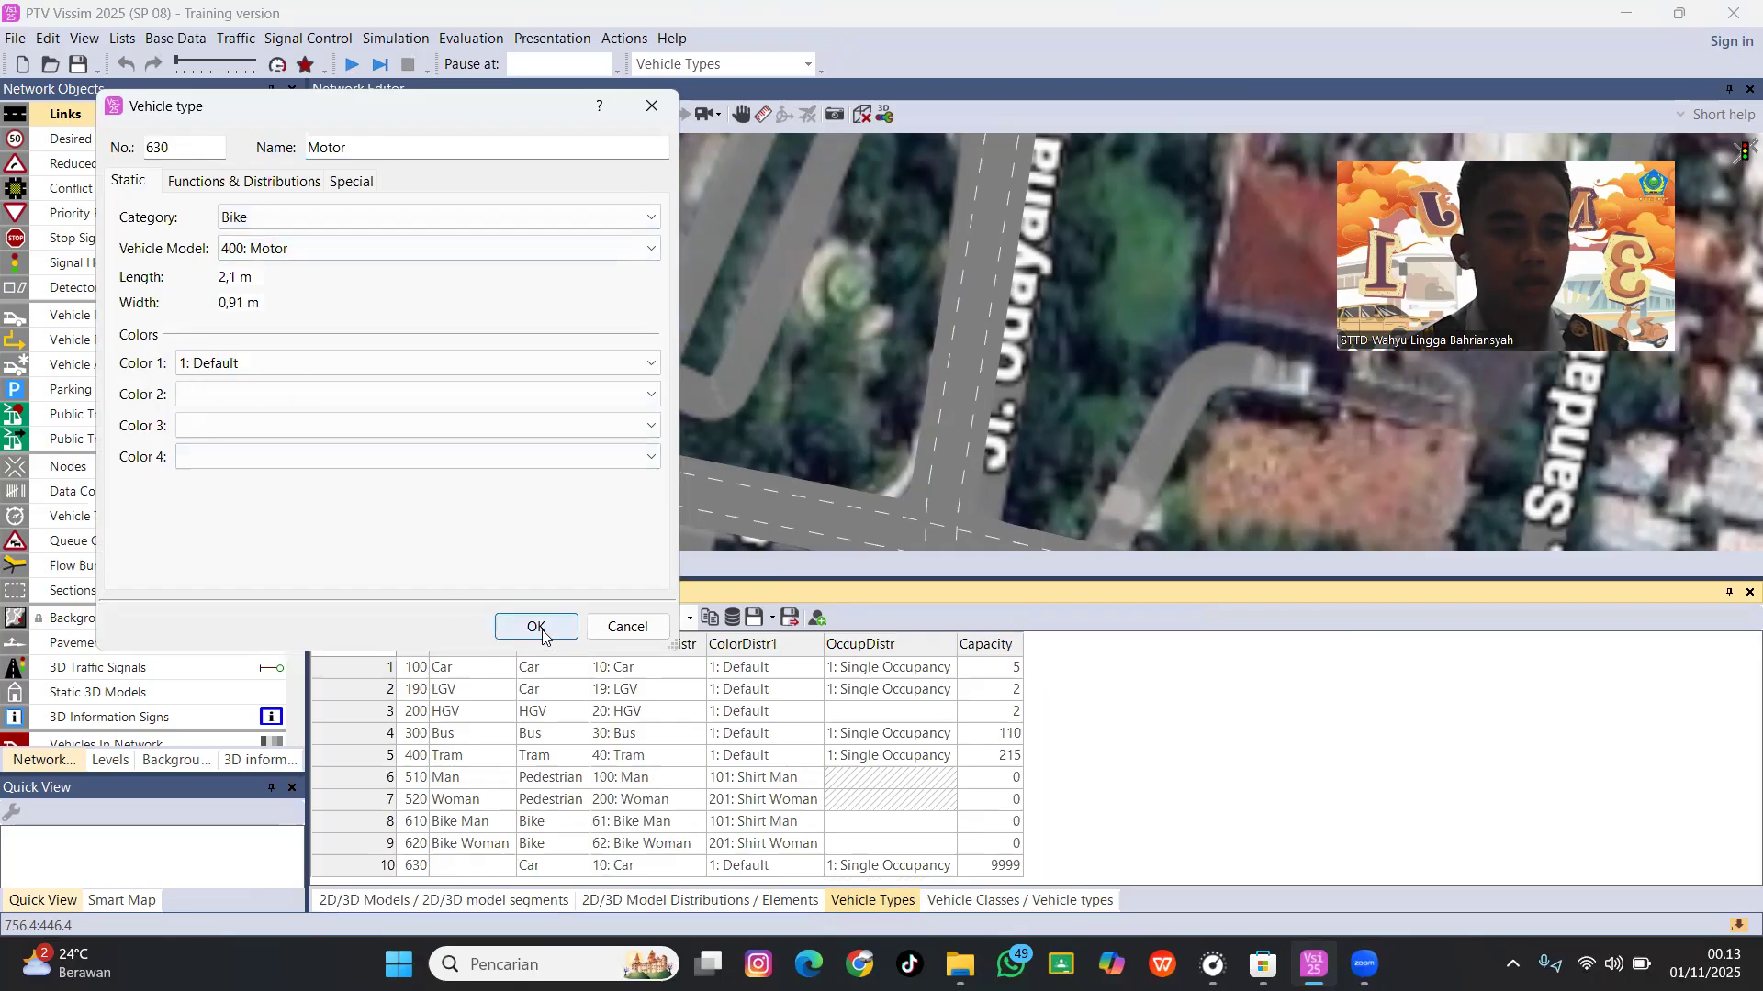
click(537, 627)
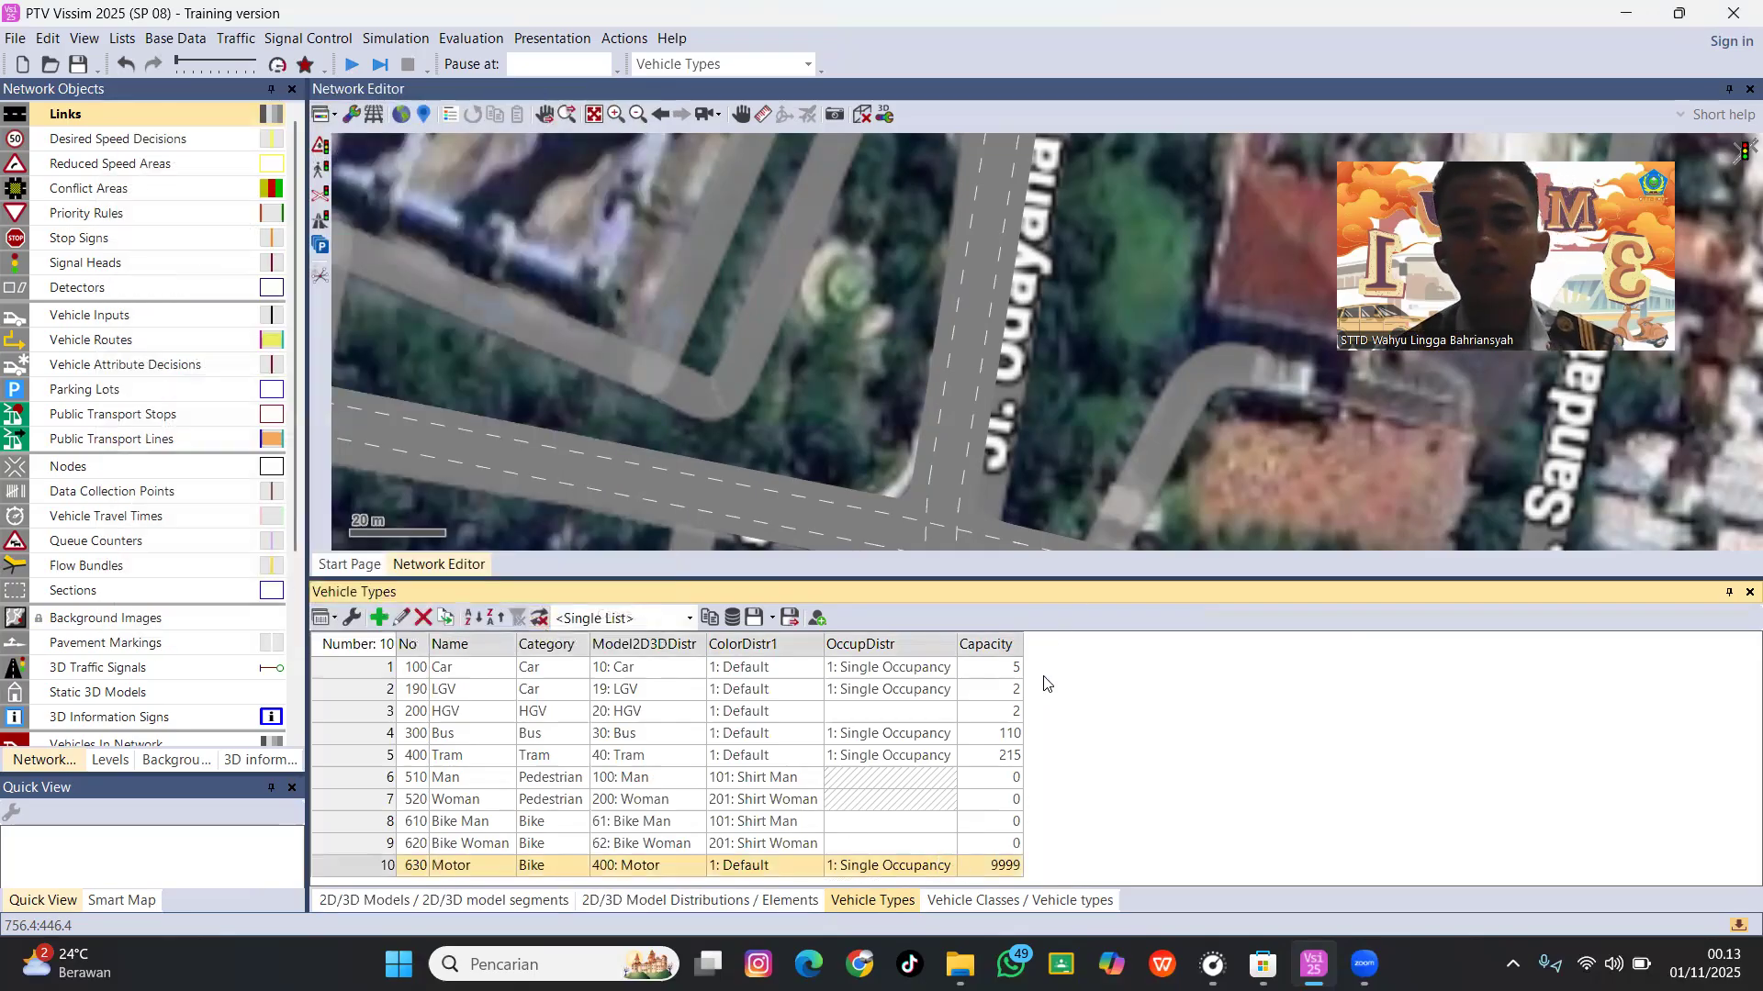
double_click(1009, 867)
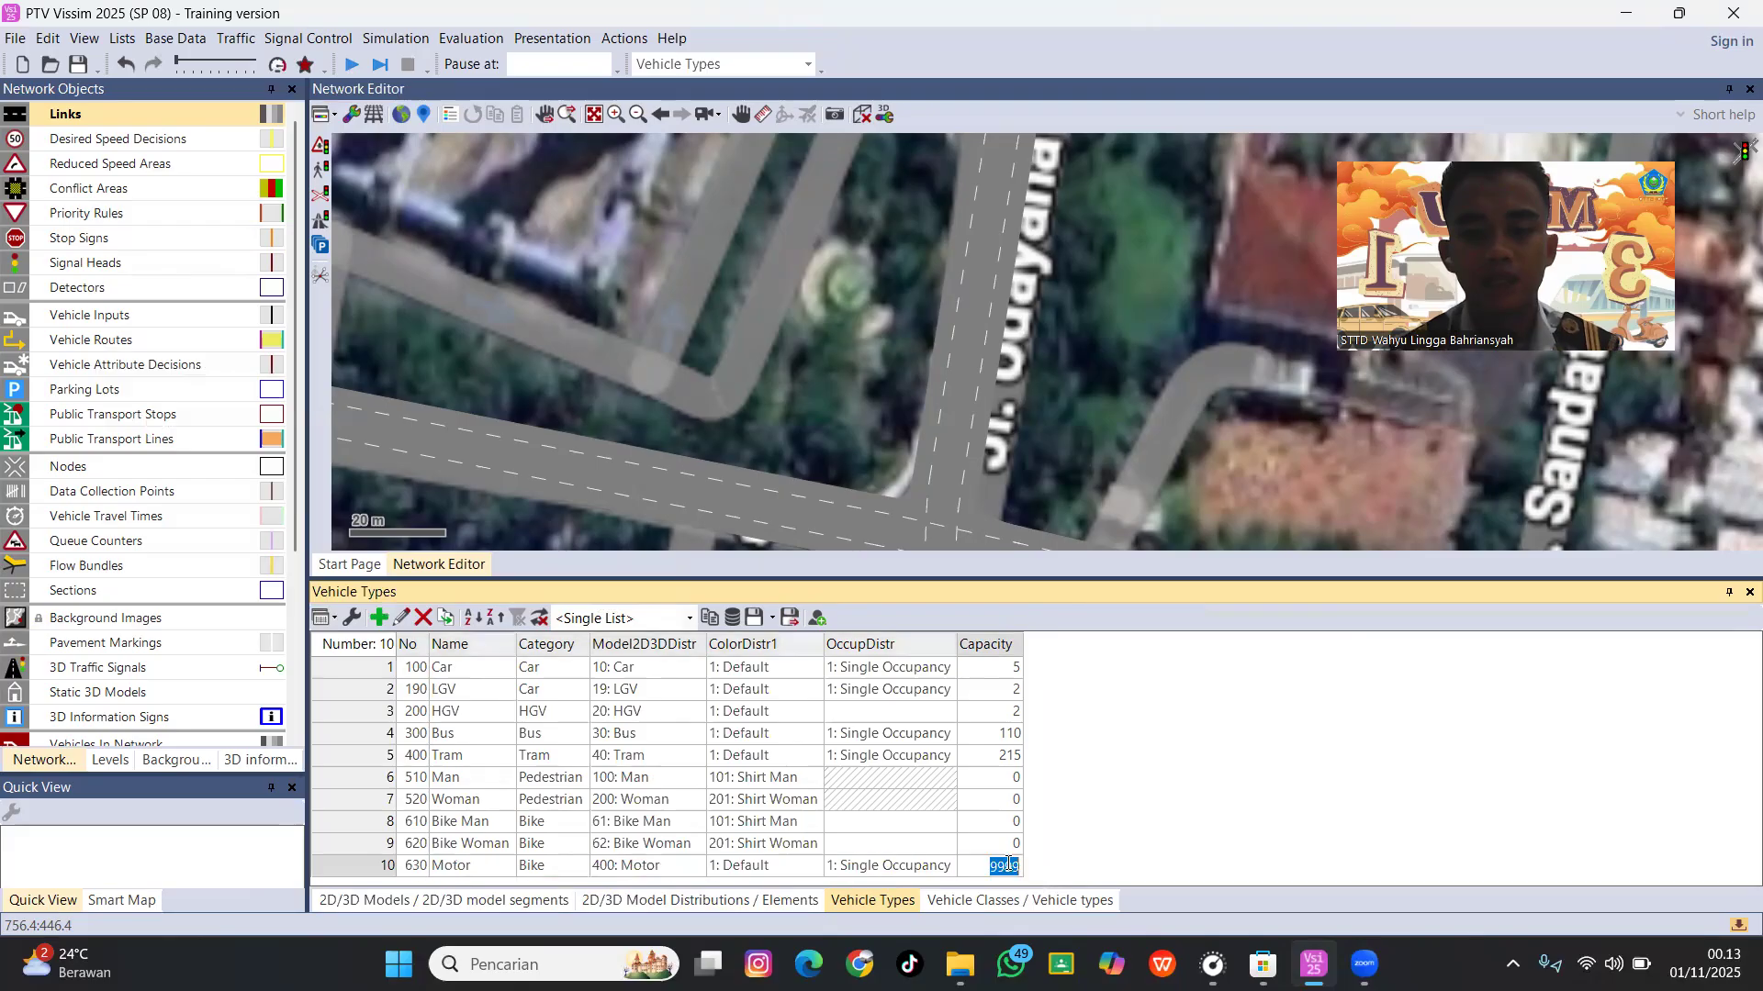
key(BackSpace)
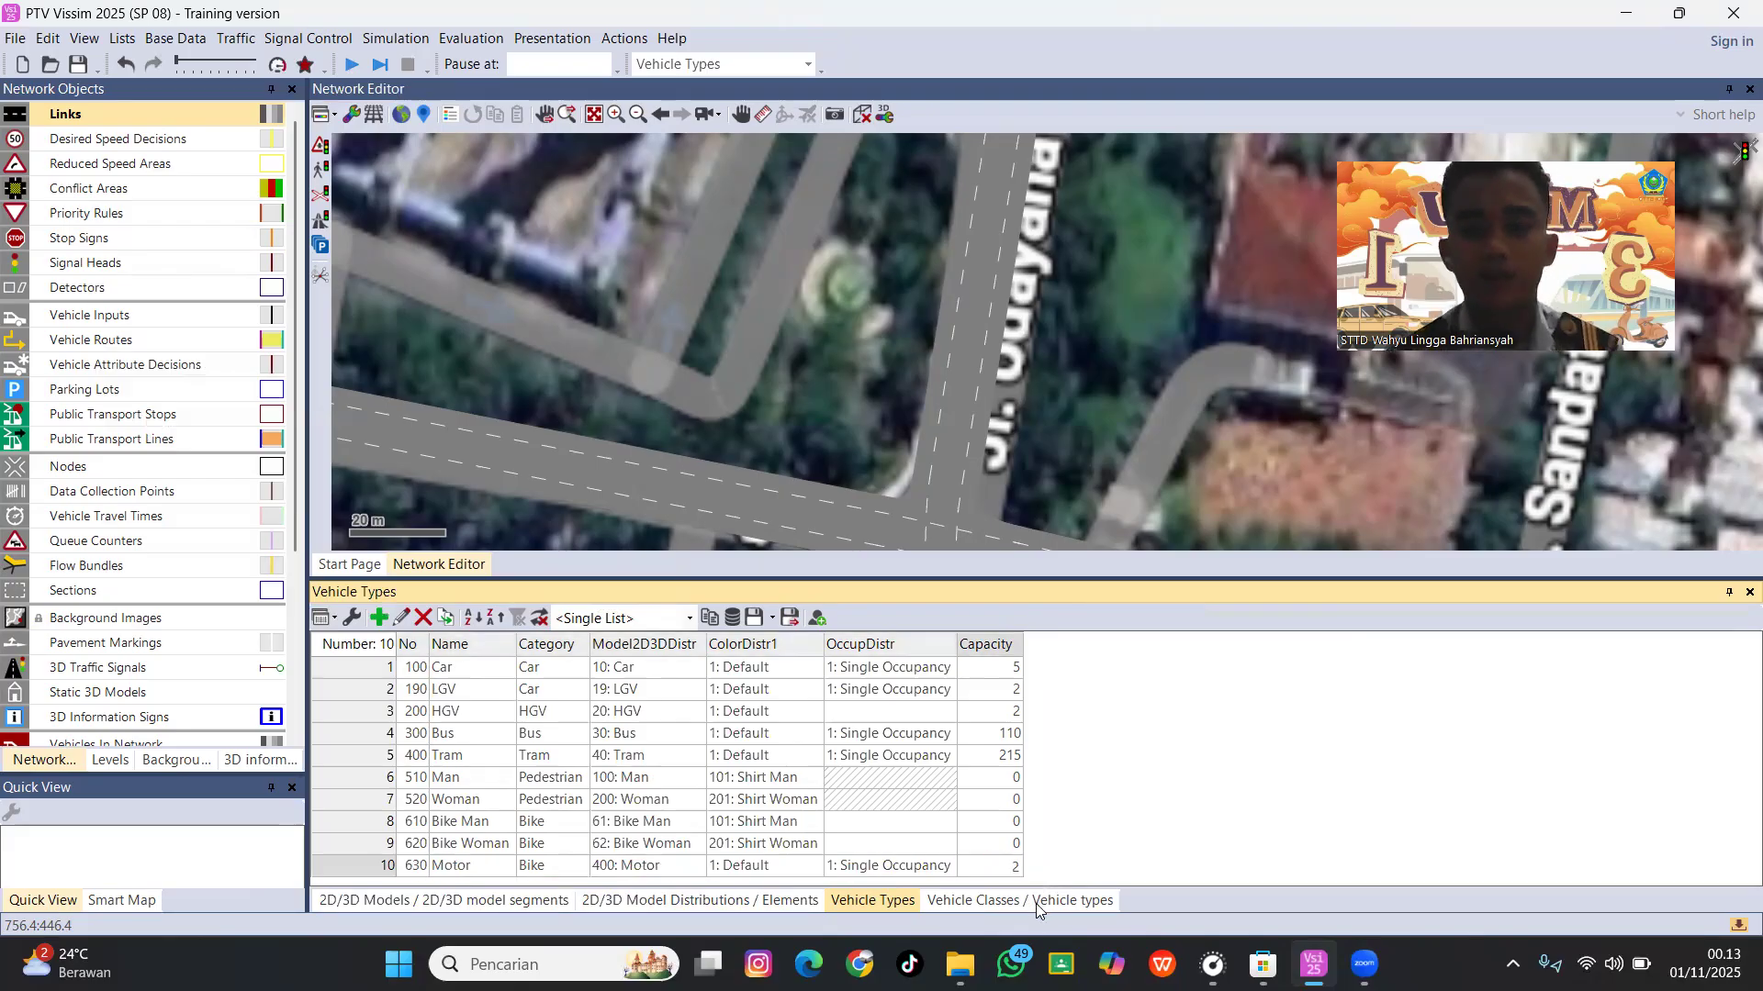
Add vehicle class "Motor" and assign it only vehicle type 630: Motor in place of 100: Car.
click(1048, 903)
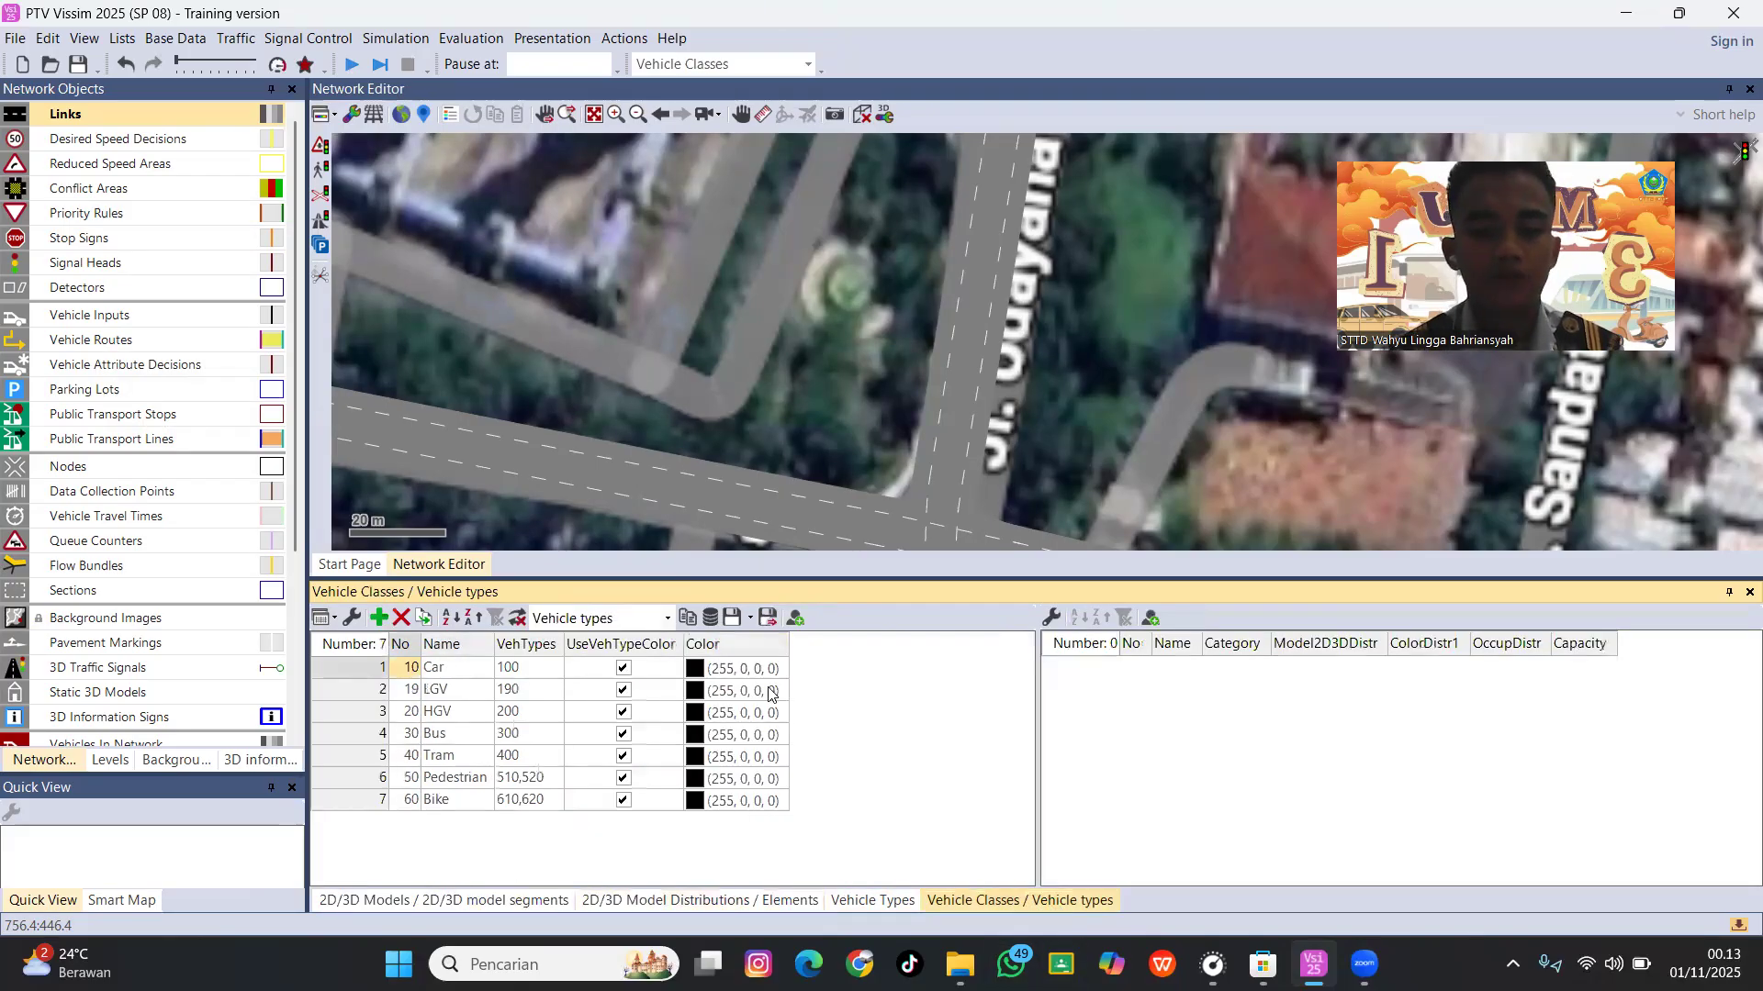
click(378, 618)
click(437, 820)
text(Motor)
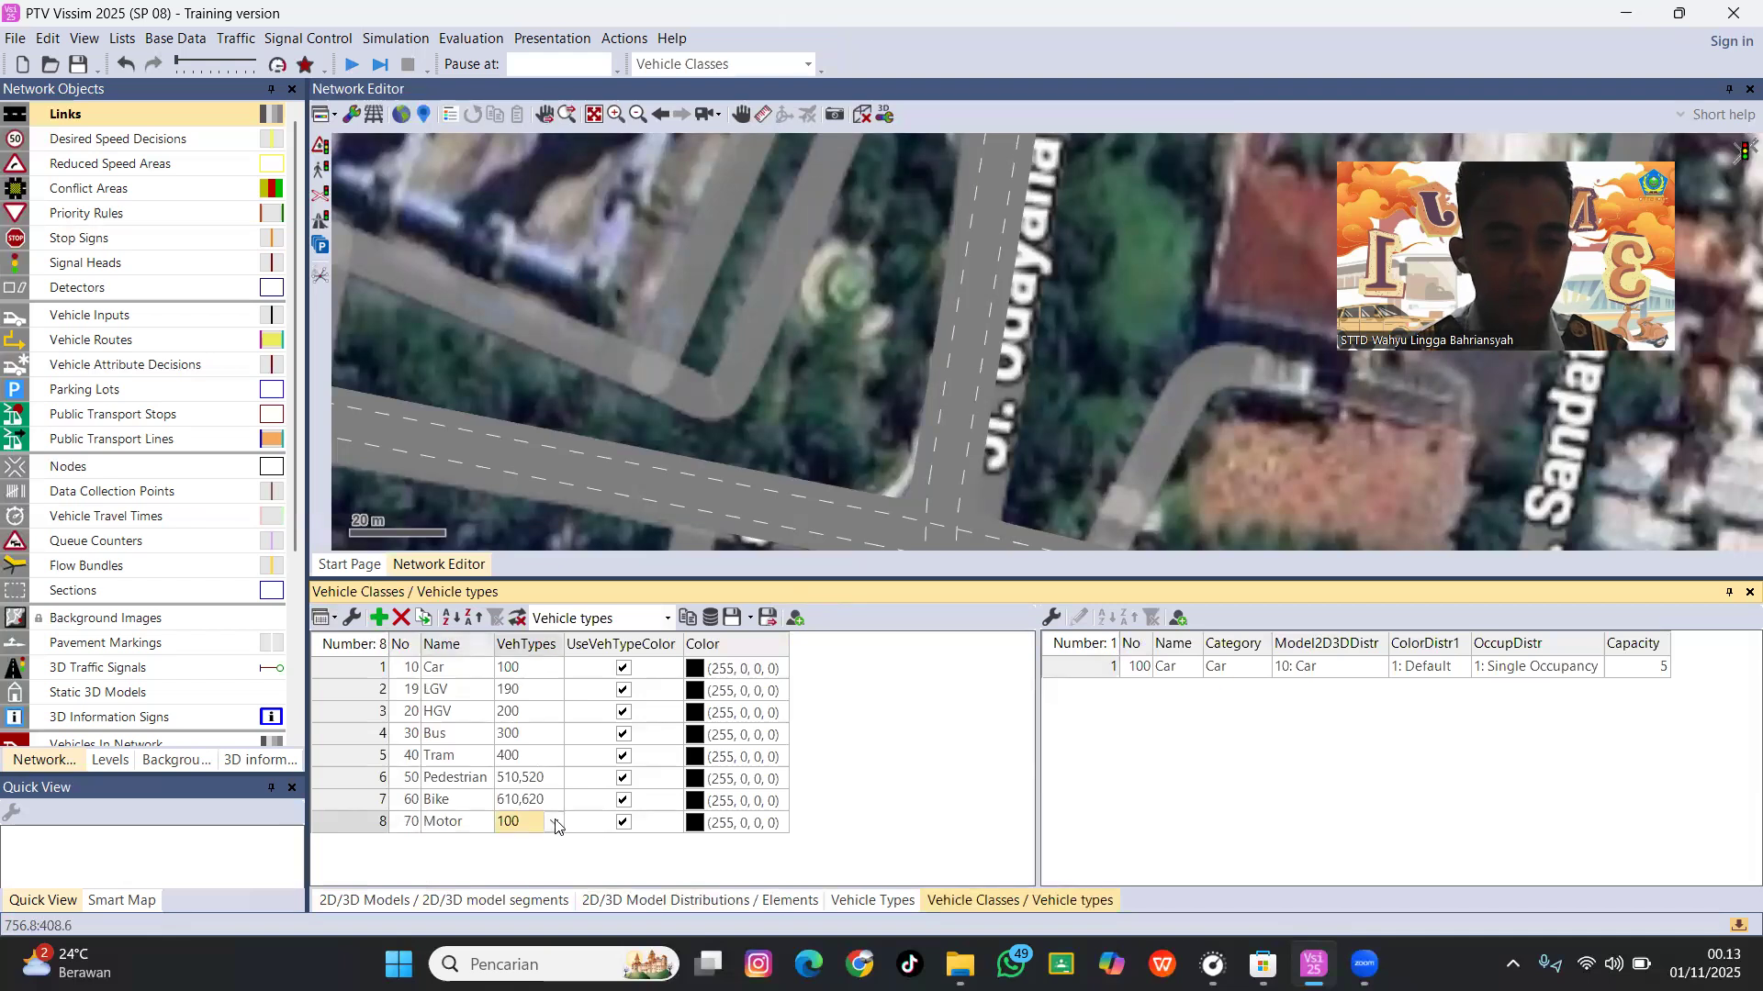
click(553, 823)
click(505, 680)
scroll(570, 753, down, 1)
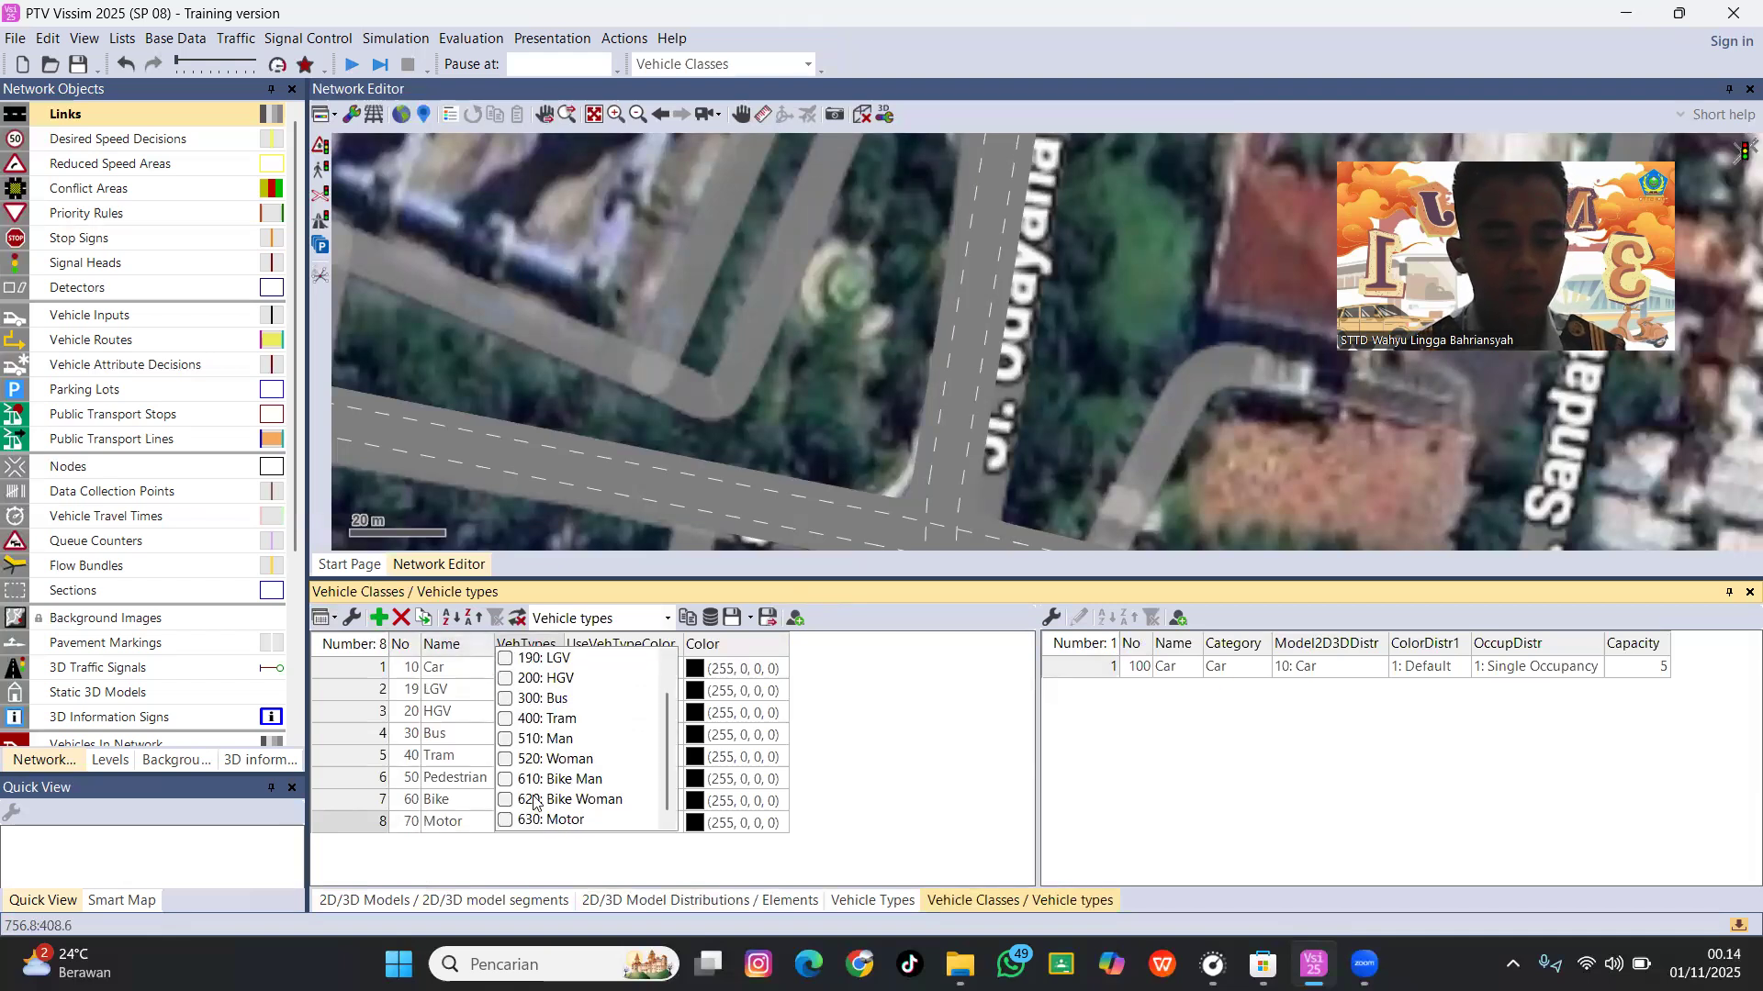
click(505, 820)
click(831, 819)
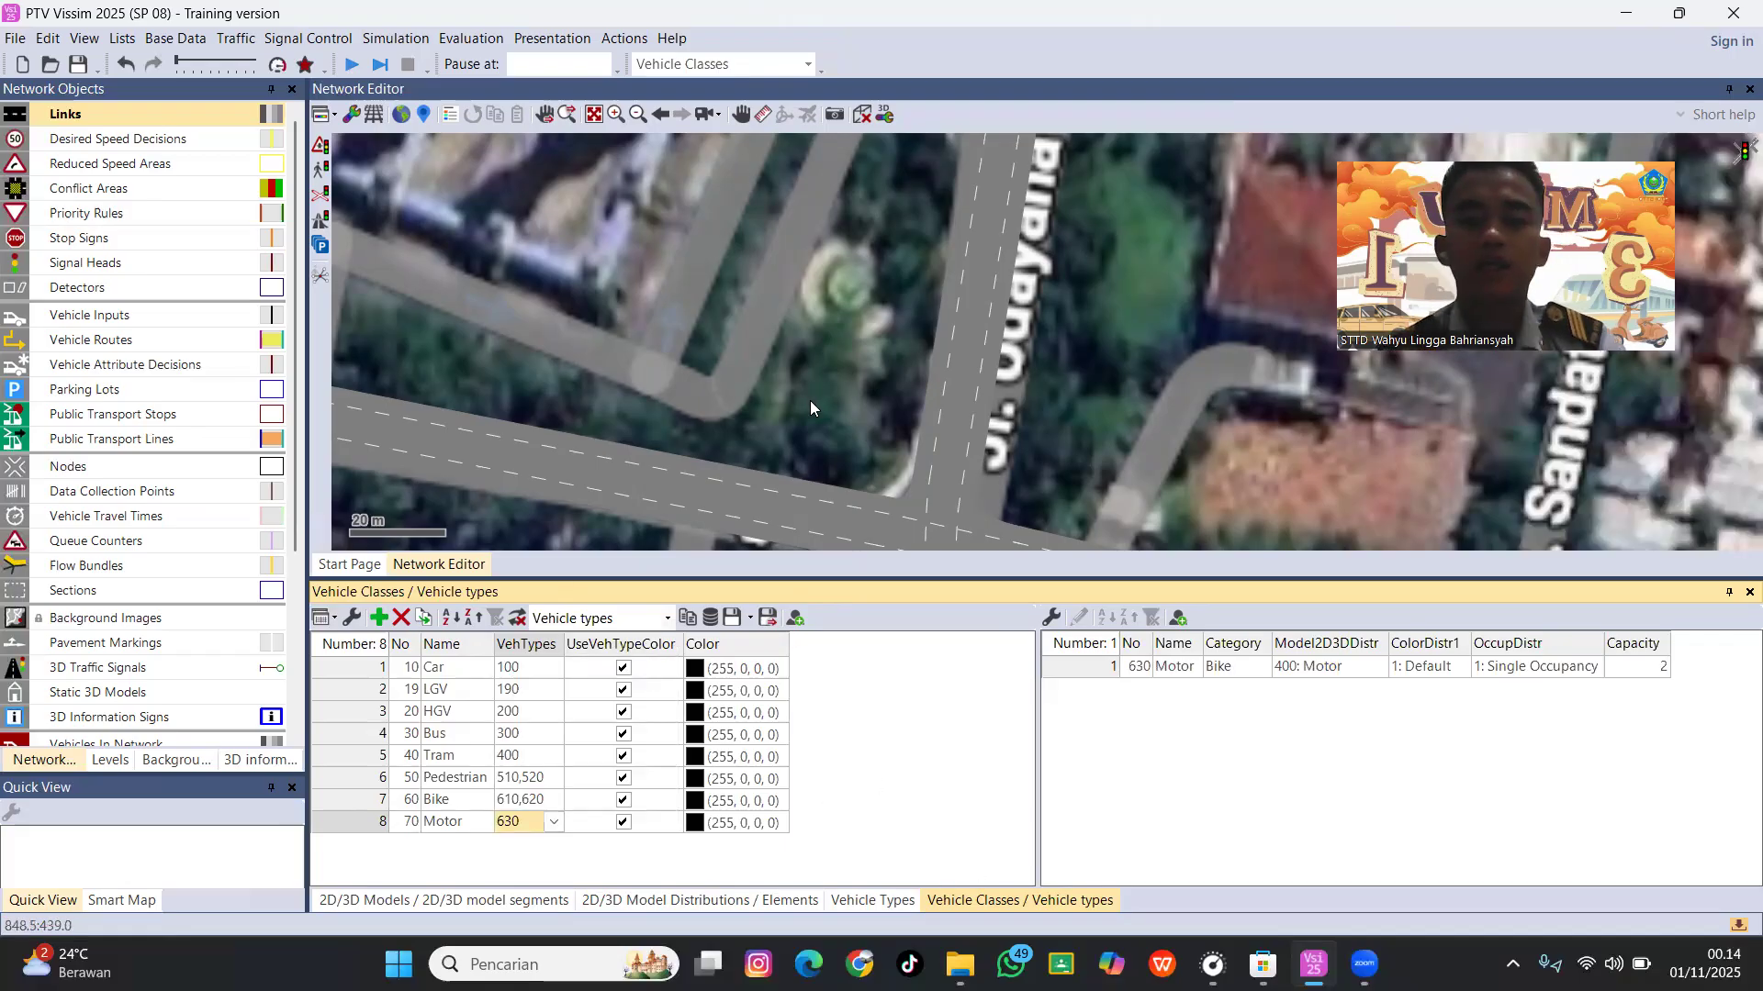
Add a desired speed distribution named "MC" with the default limits of 40 to 60 km/h.
click(810, 477)
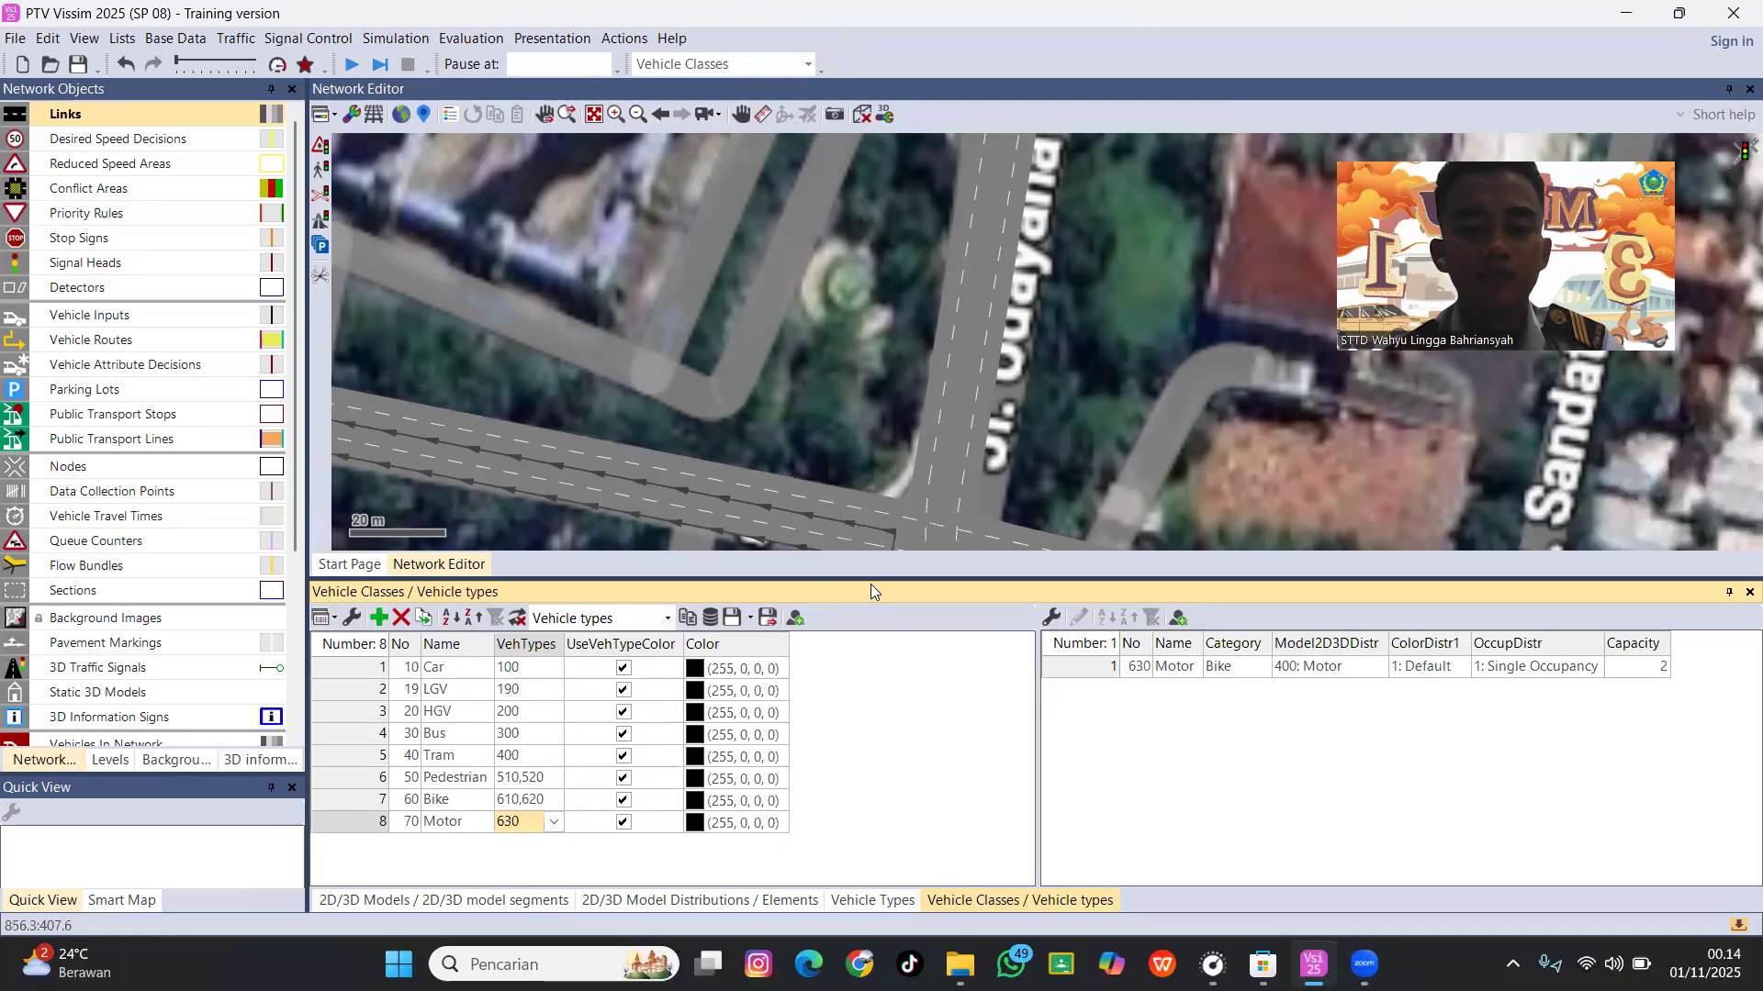
drag(882, 580, 882, 668)
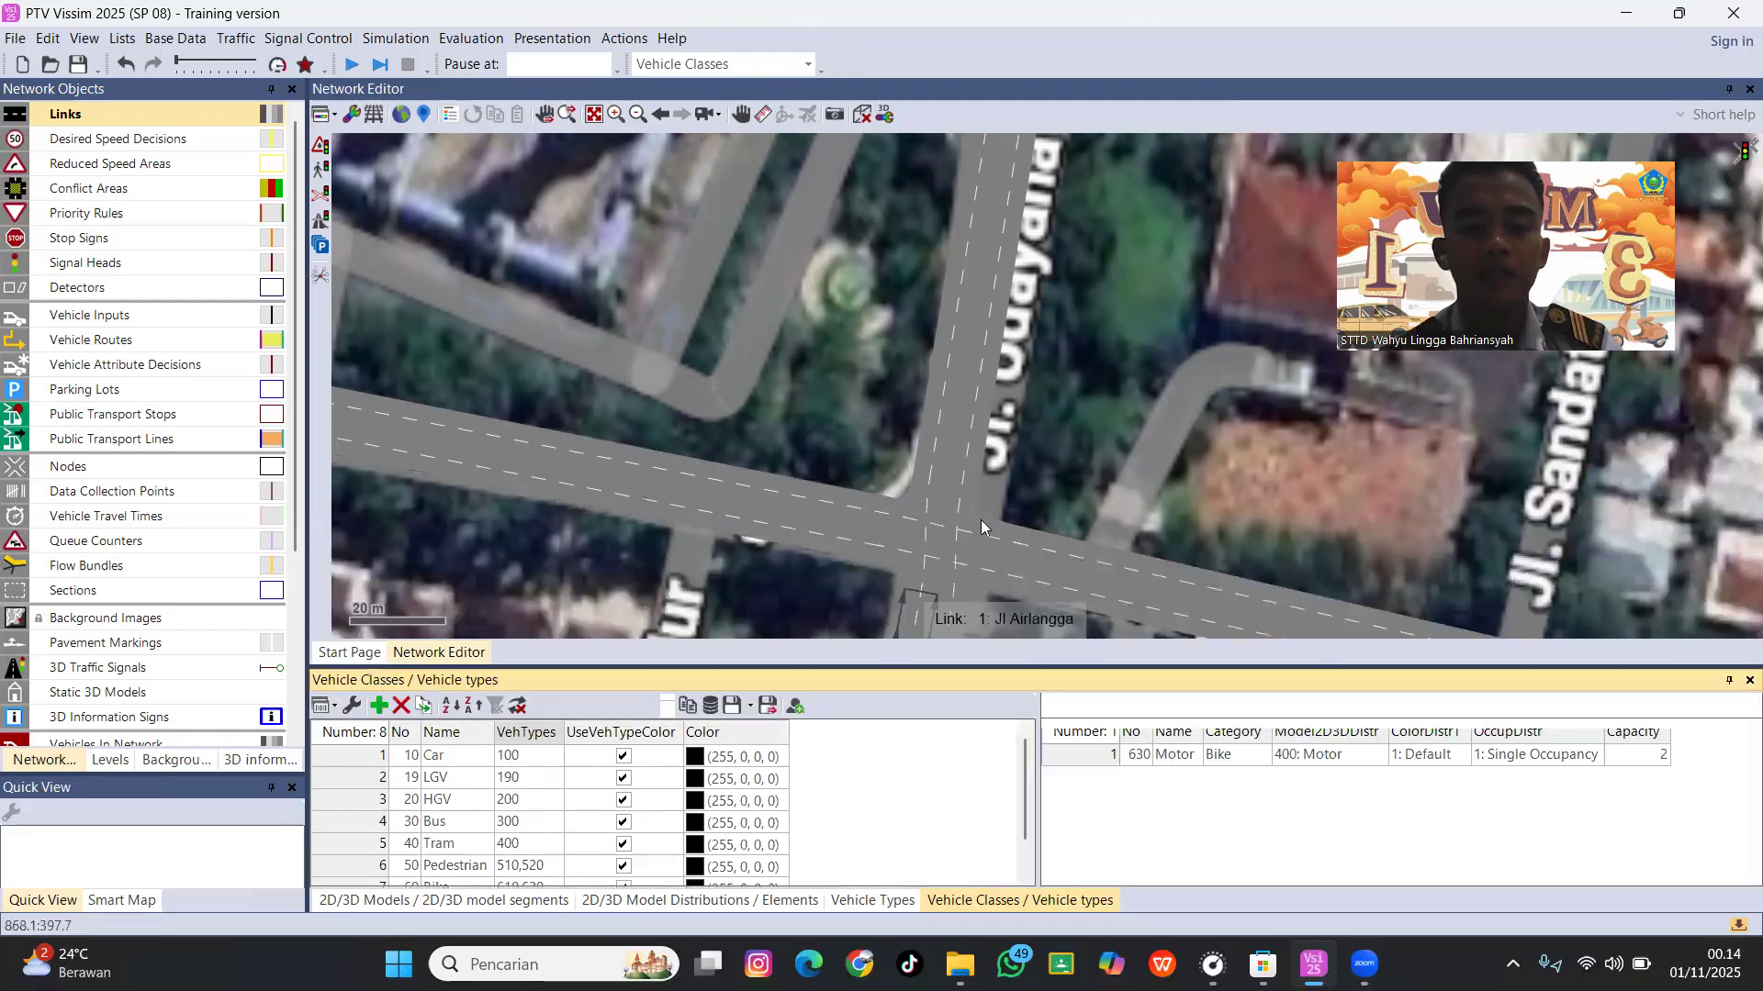
click(176, 39)
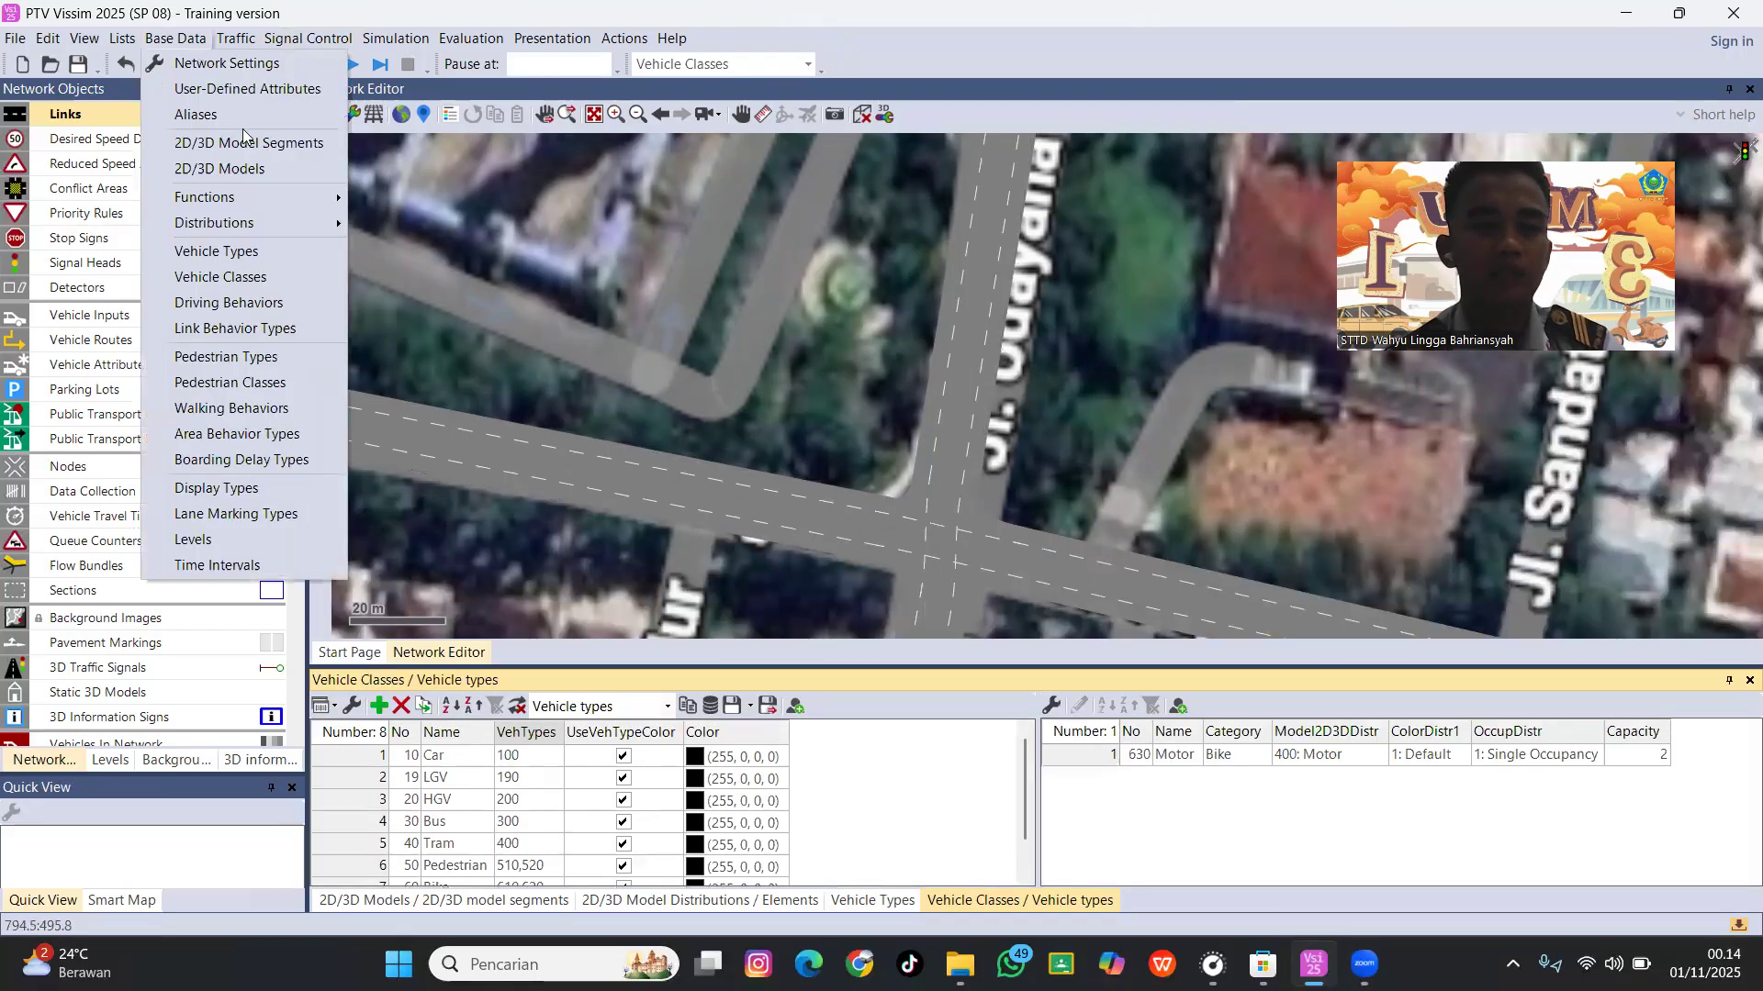
mouse_move(274, 215)
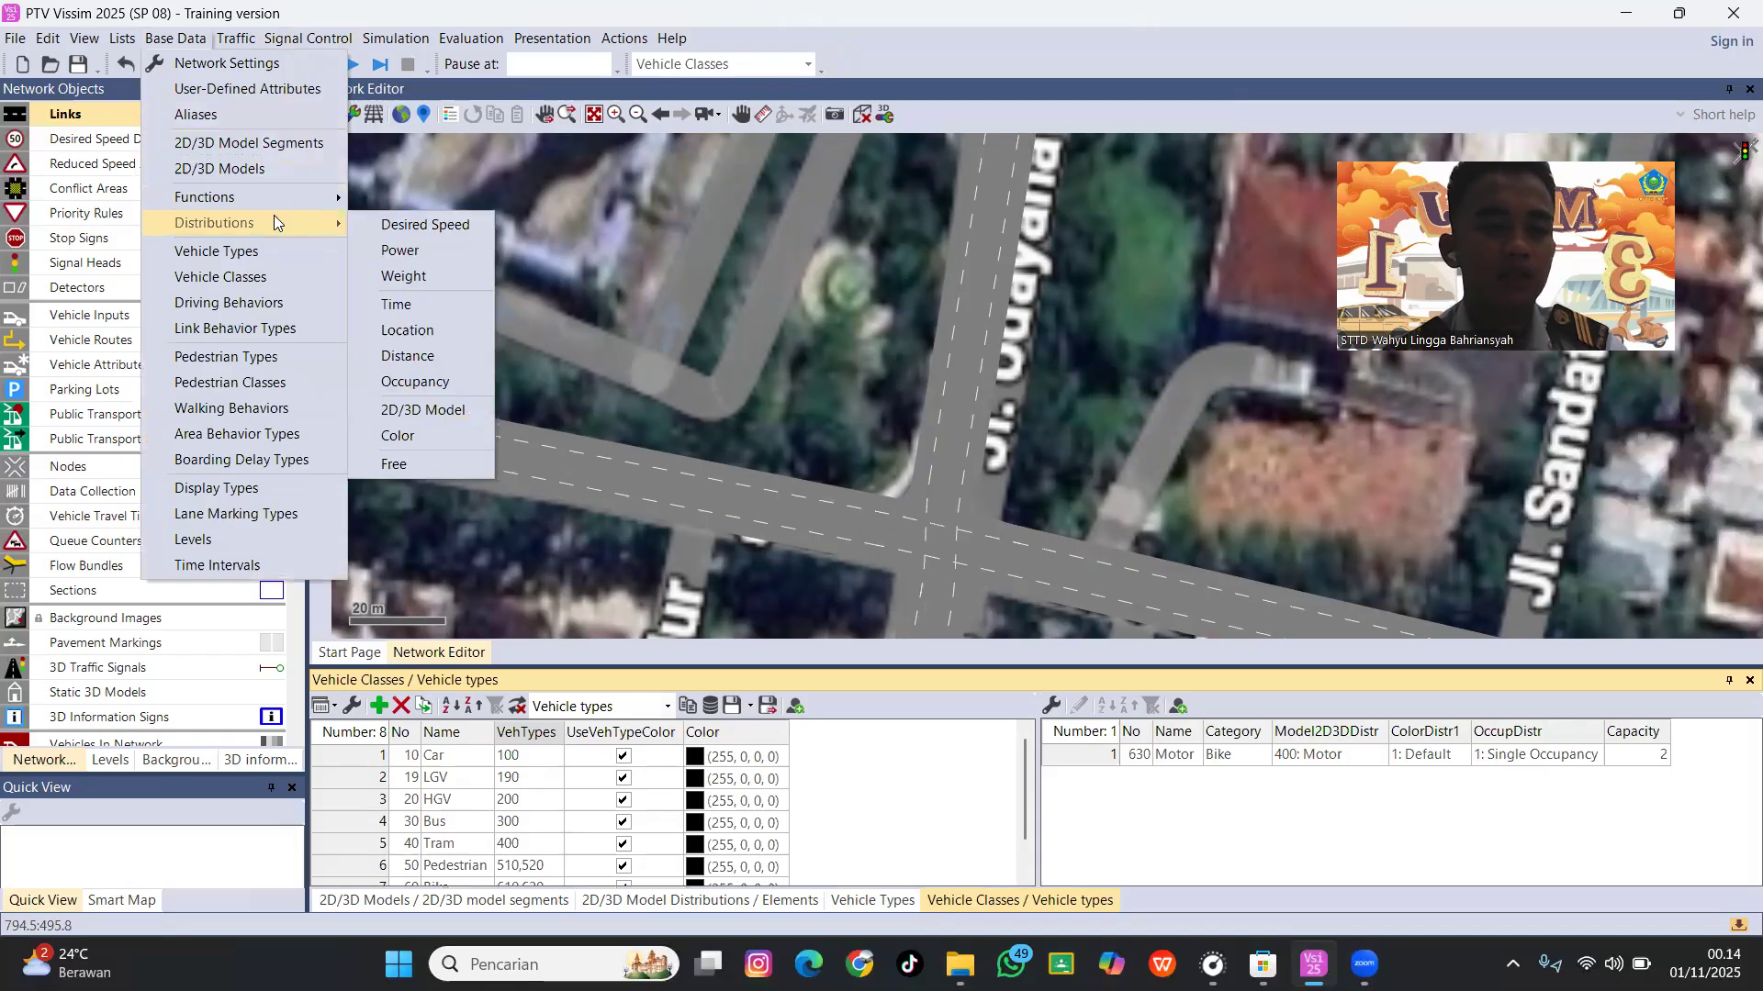
click(395, 225)
scroll(566, 753, down, 12)
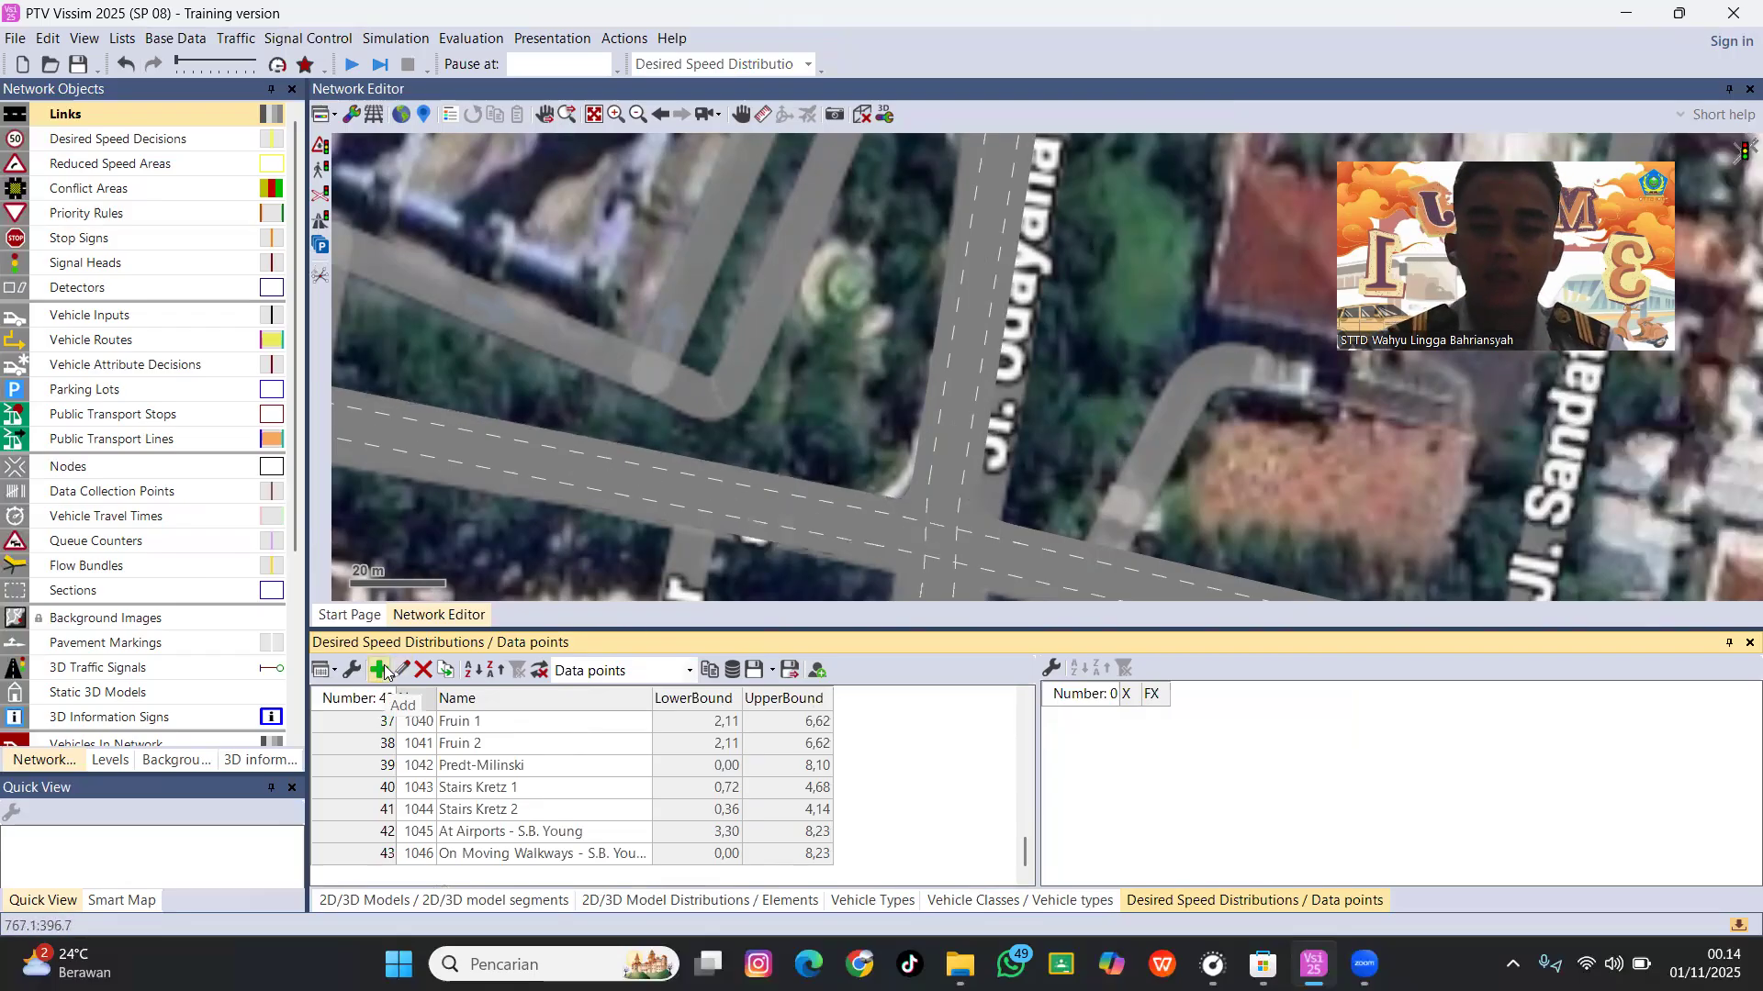
click(385, 669)
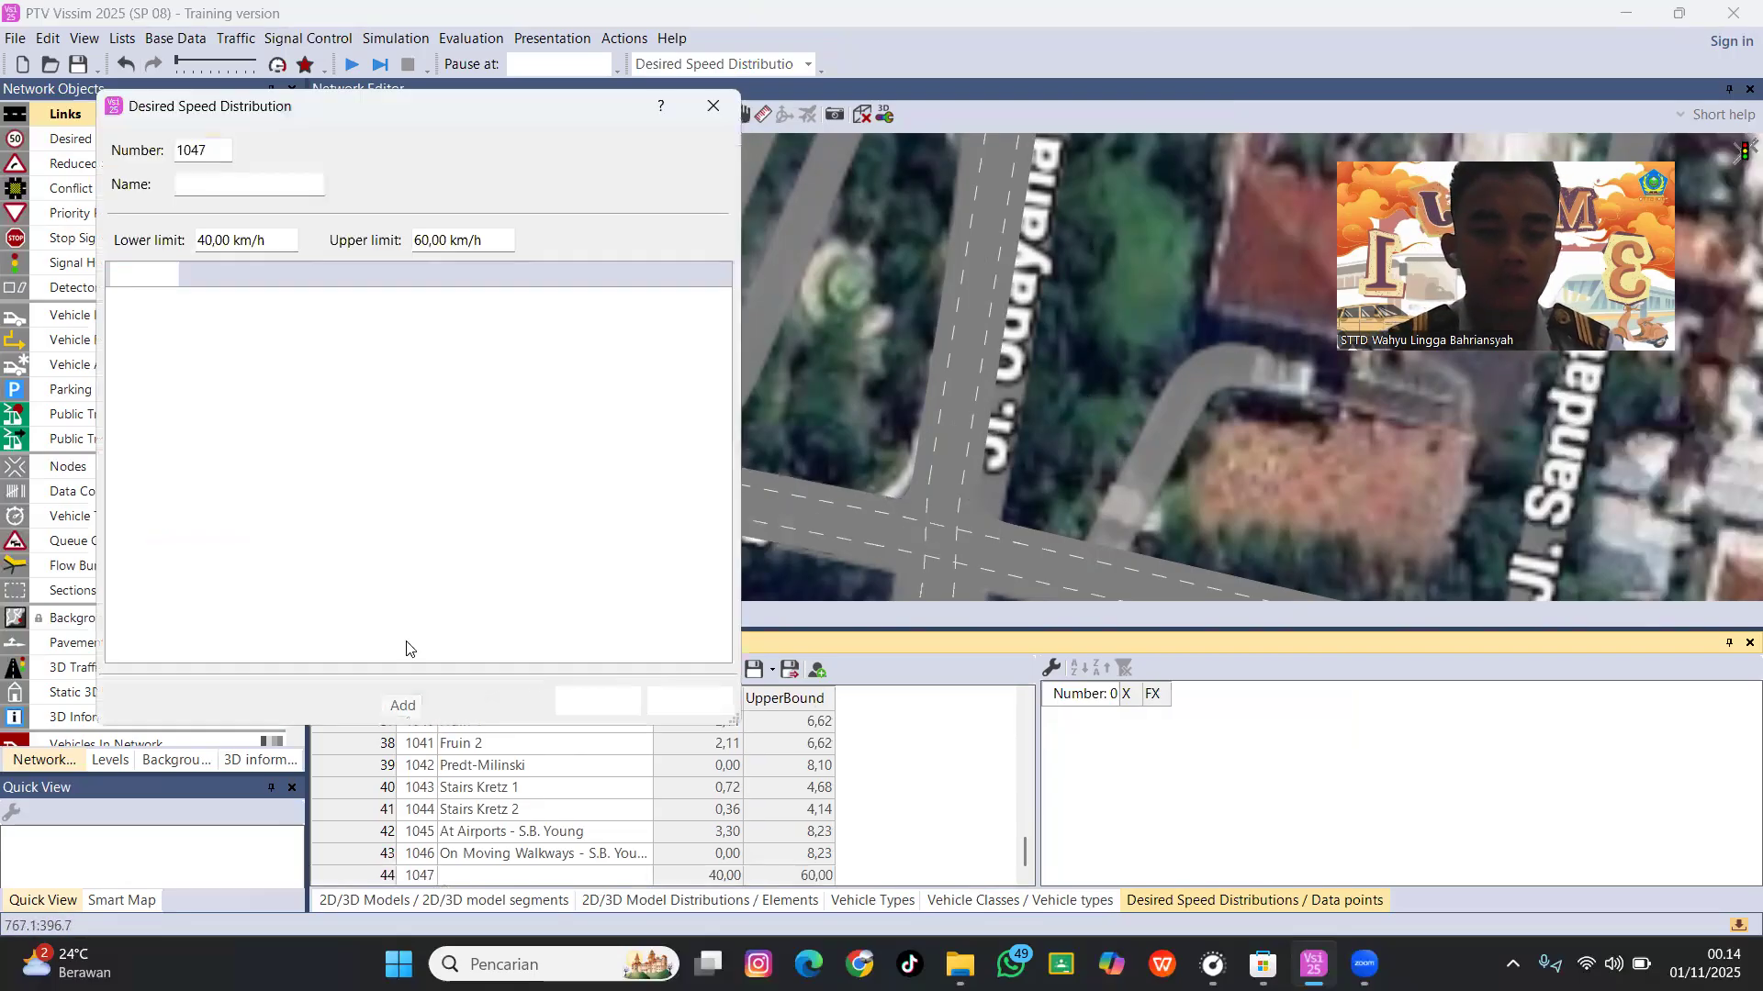
text(MC)
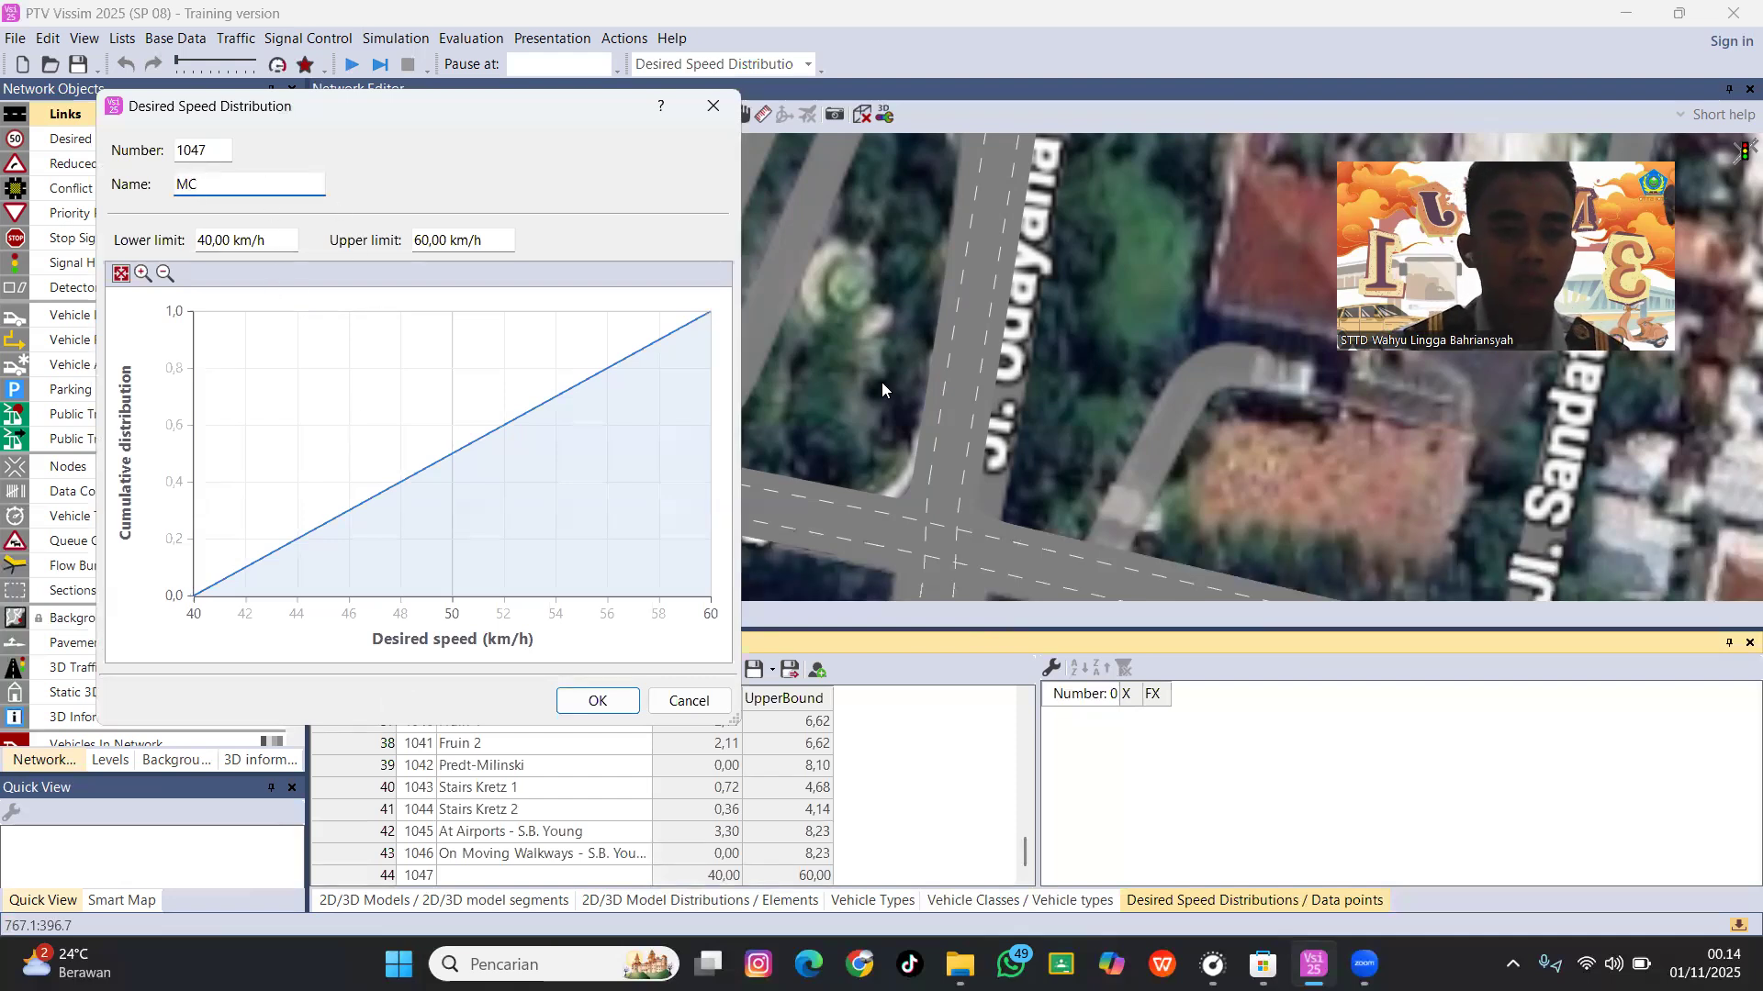
click(595, 700)
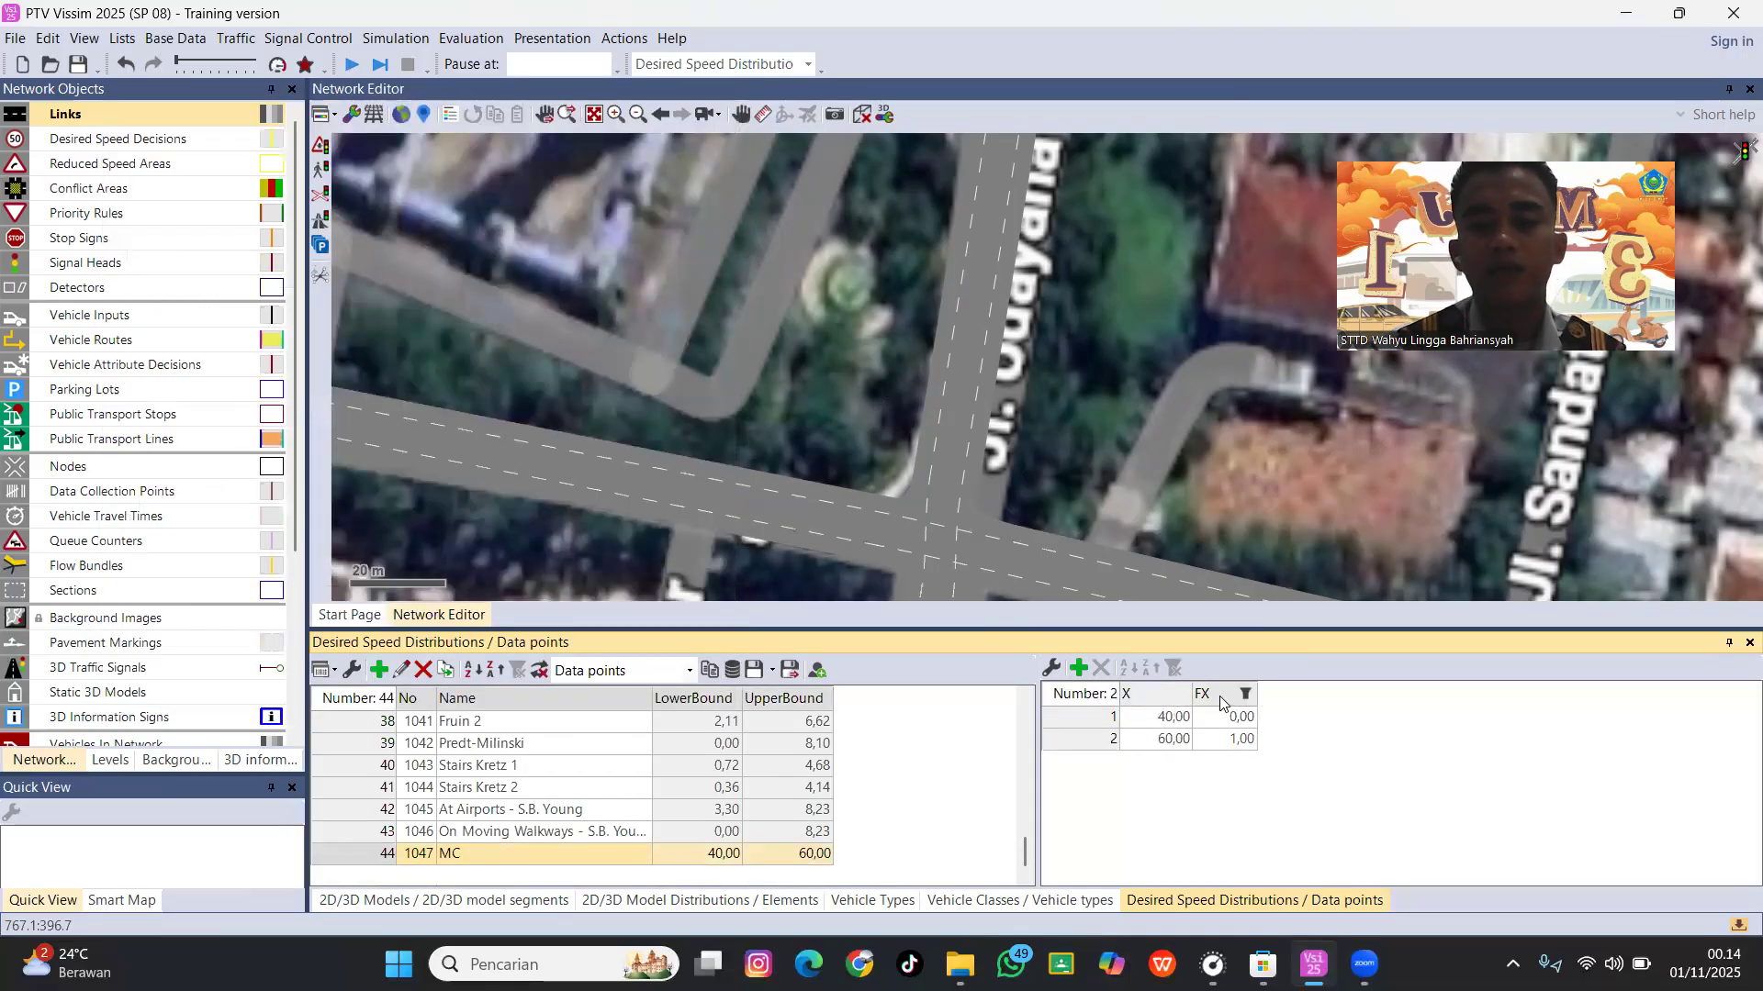
Add a desired speed distribution named "LV" with a lower limit of 30 km/h and an upper limit of 50 km/h.
click(379, 669)
click(247, 182)
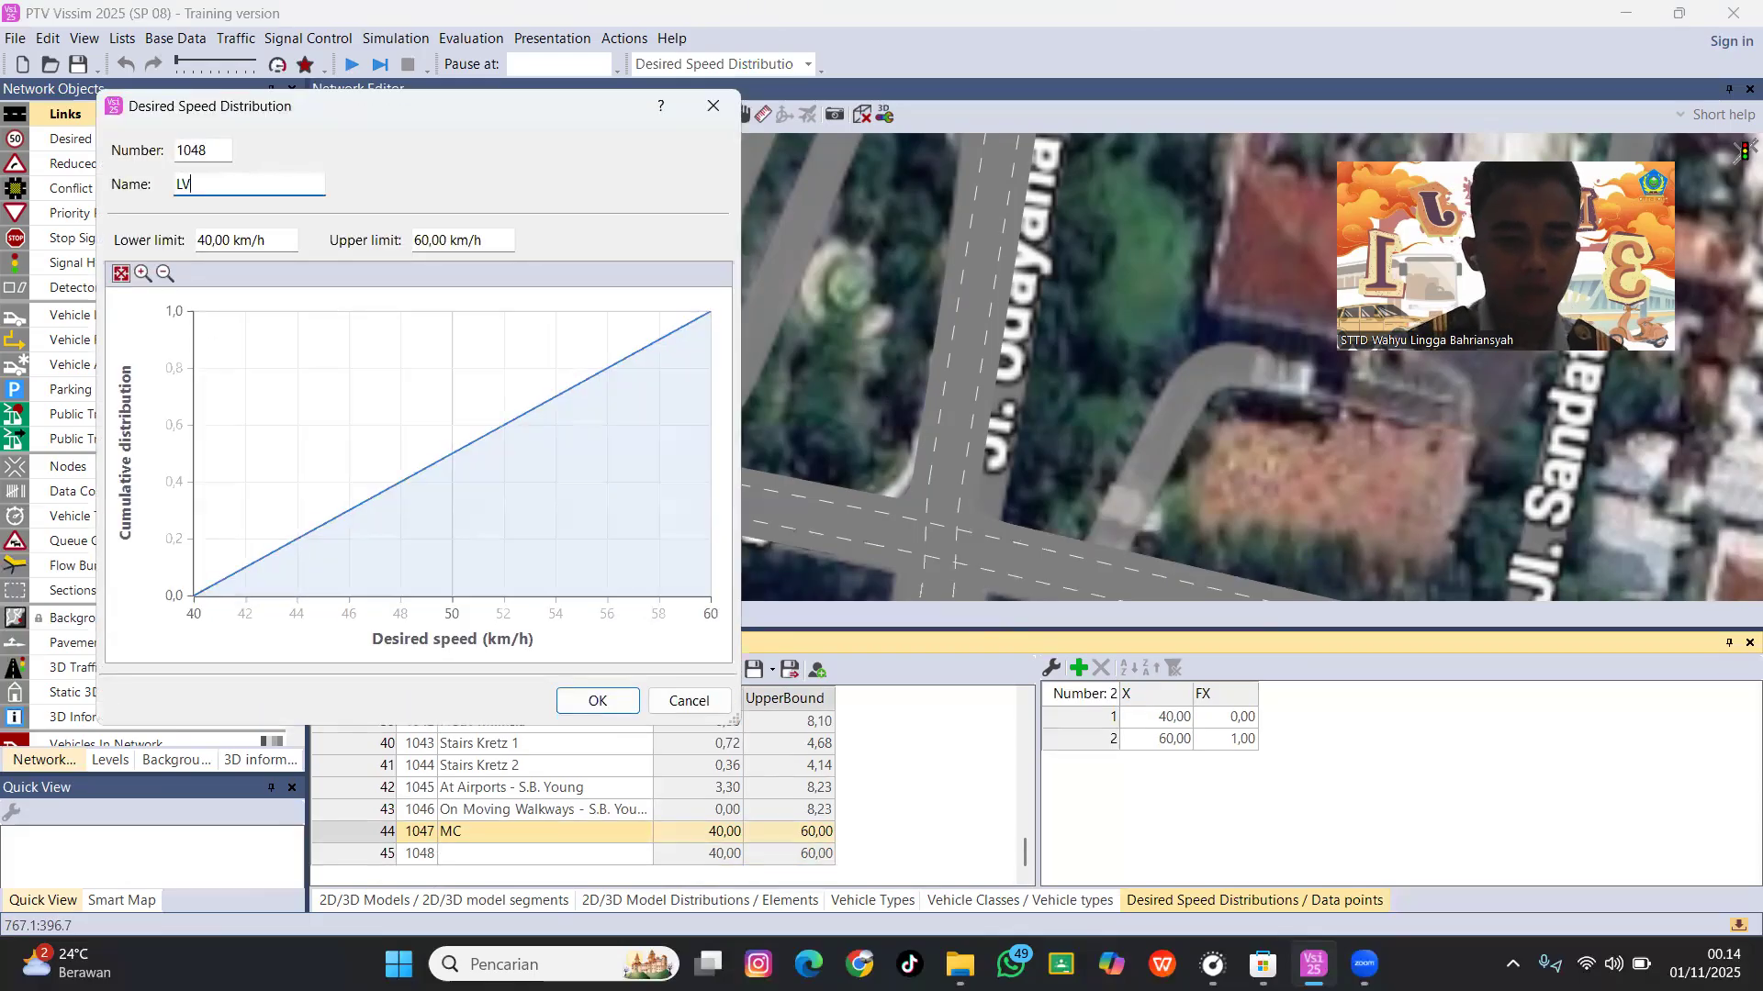
click(202, 241)
key(BackSpace)
text(3)
click(423, 246)
text(5)
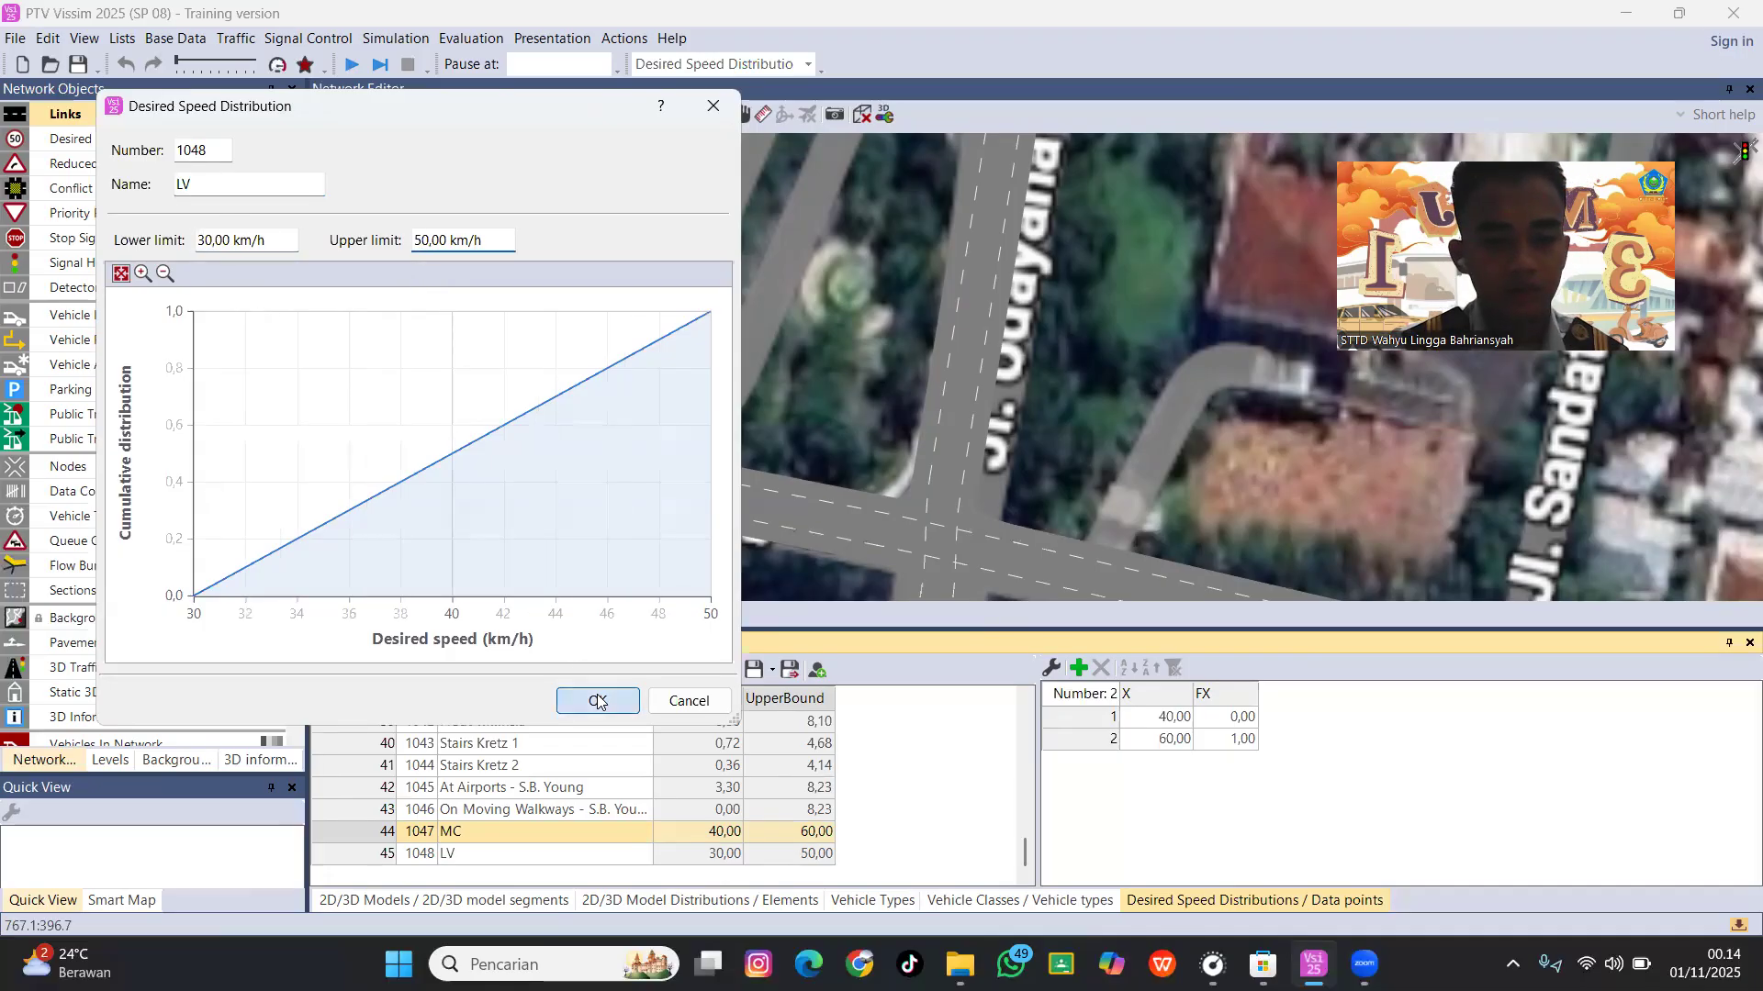
click(597, 701)
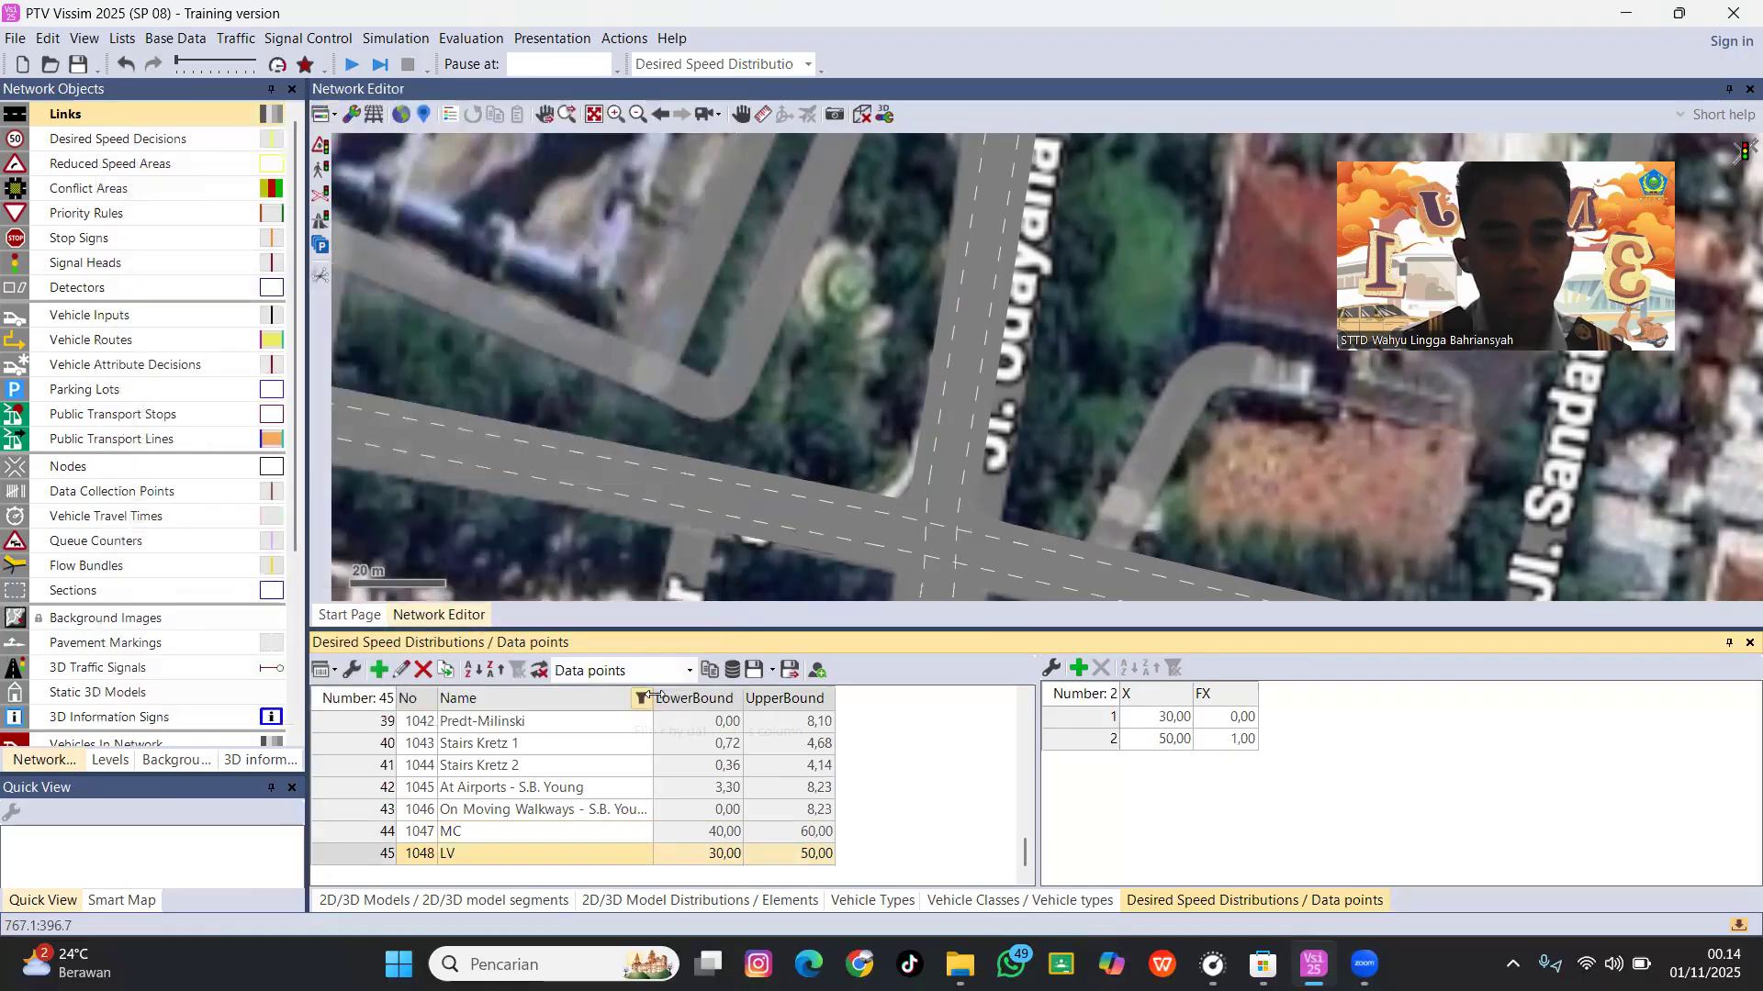
Add a desired speed distribution named "HV" with a lower limit of 20 km/h and an upper limit of 40 km/h.
click(380, 671)
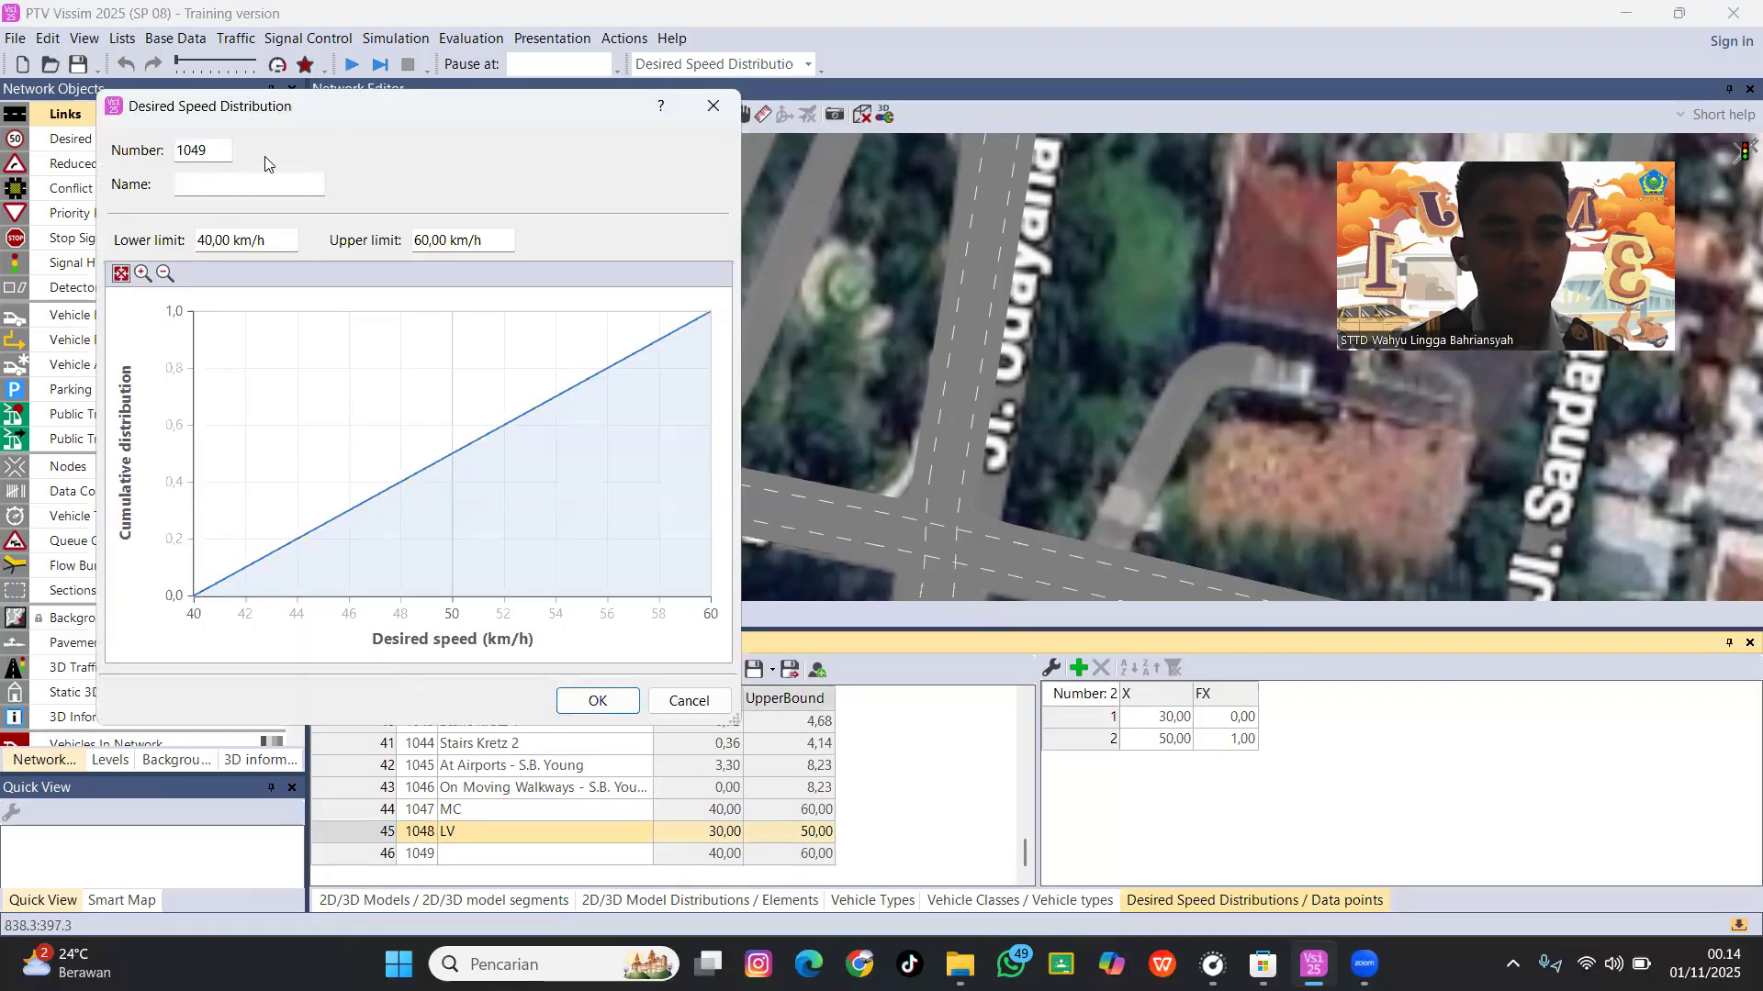
click(253, 182)
text(HV)
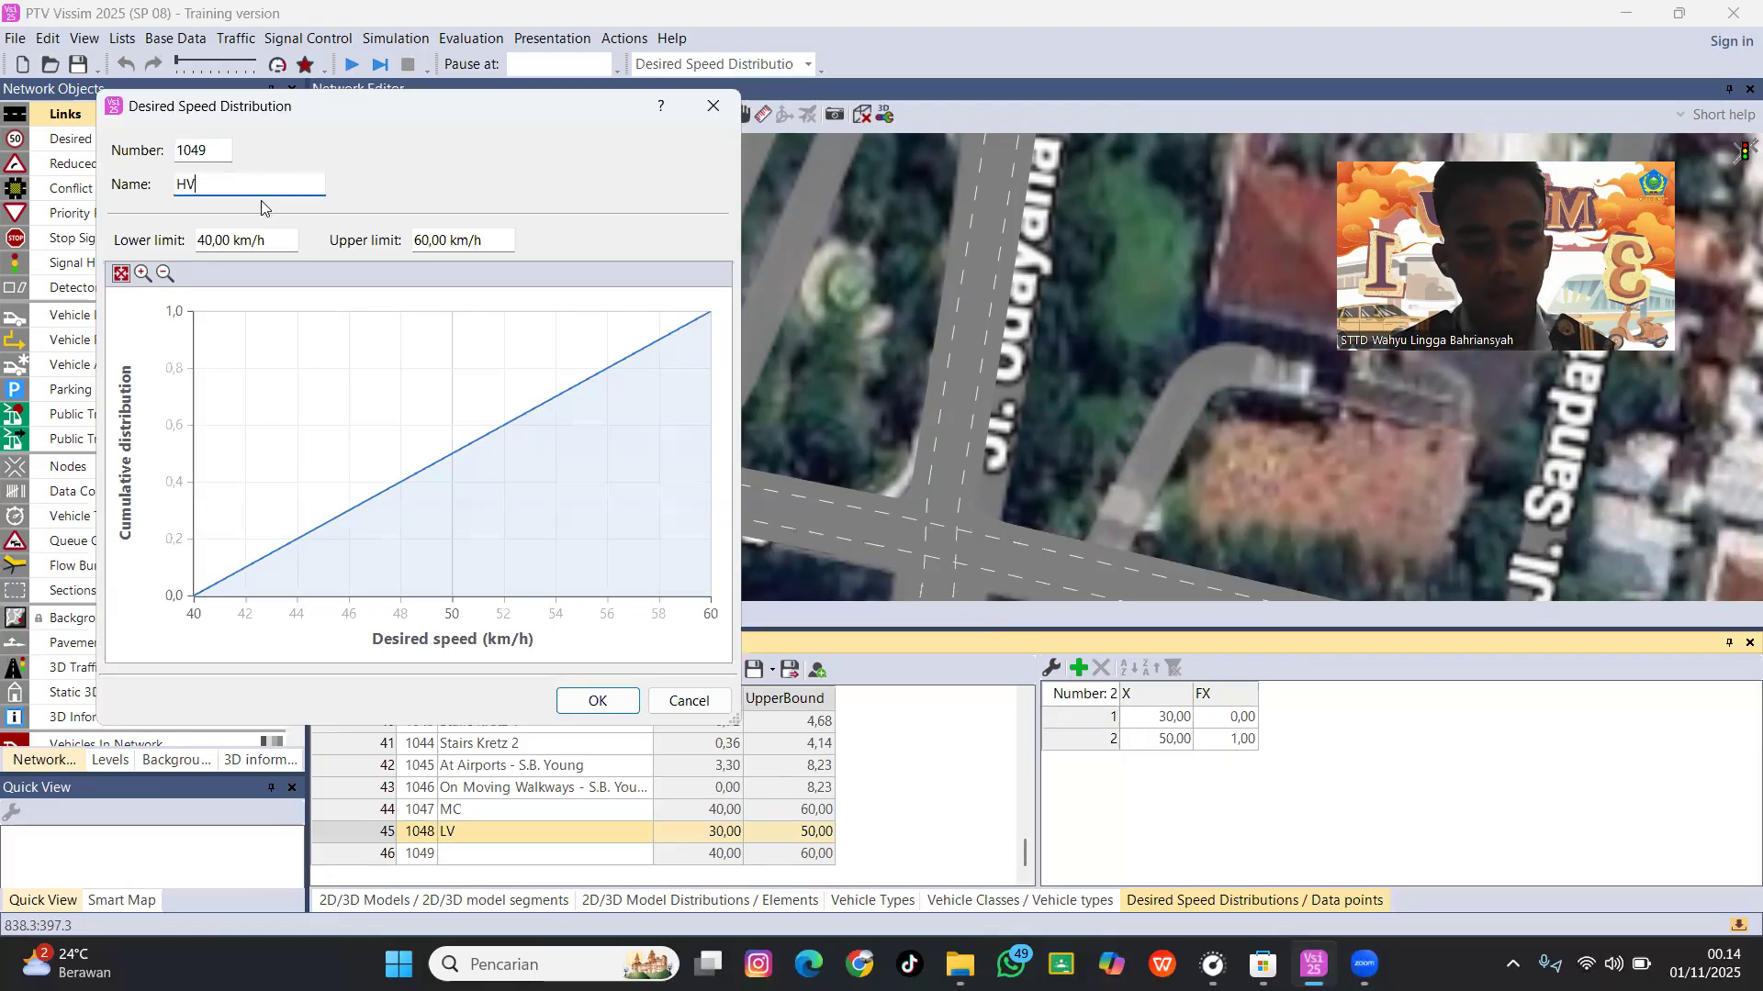
drag(203, 246, 255, 299)
text(20)
click(424, 235)
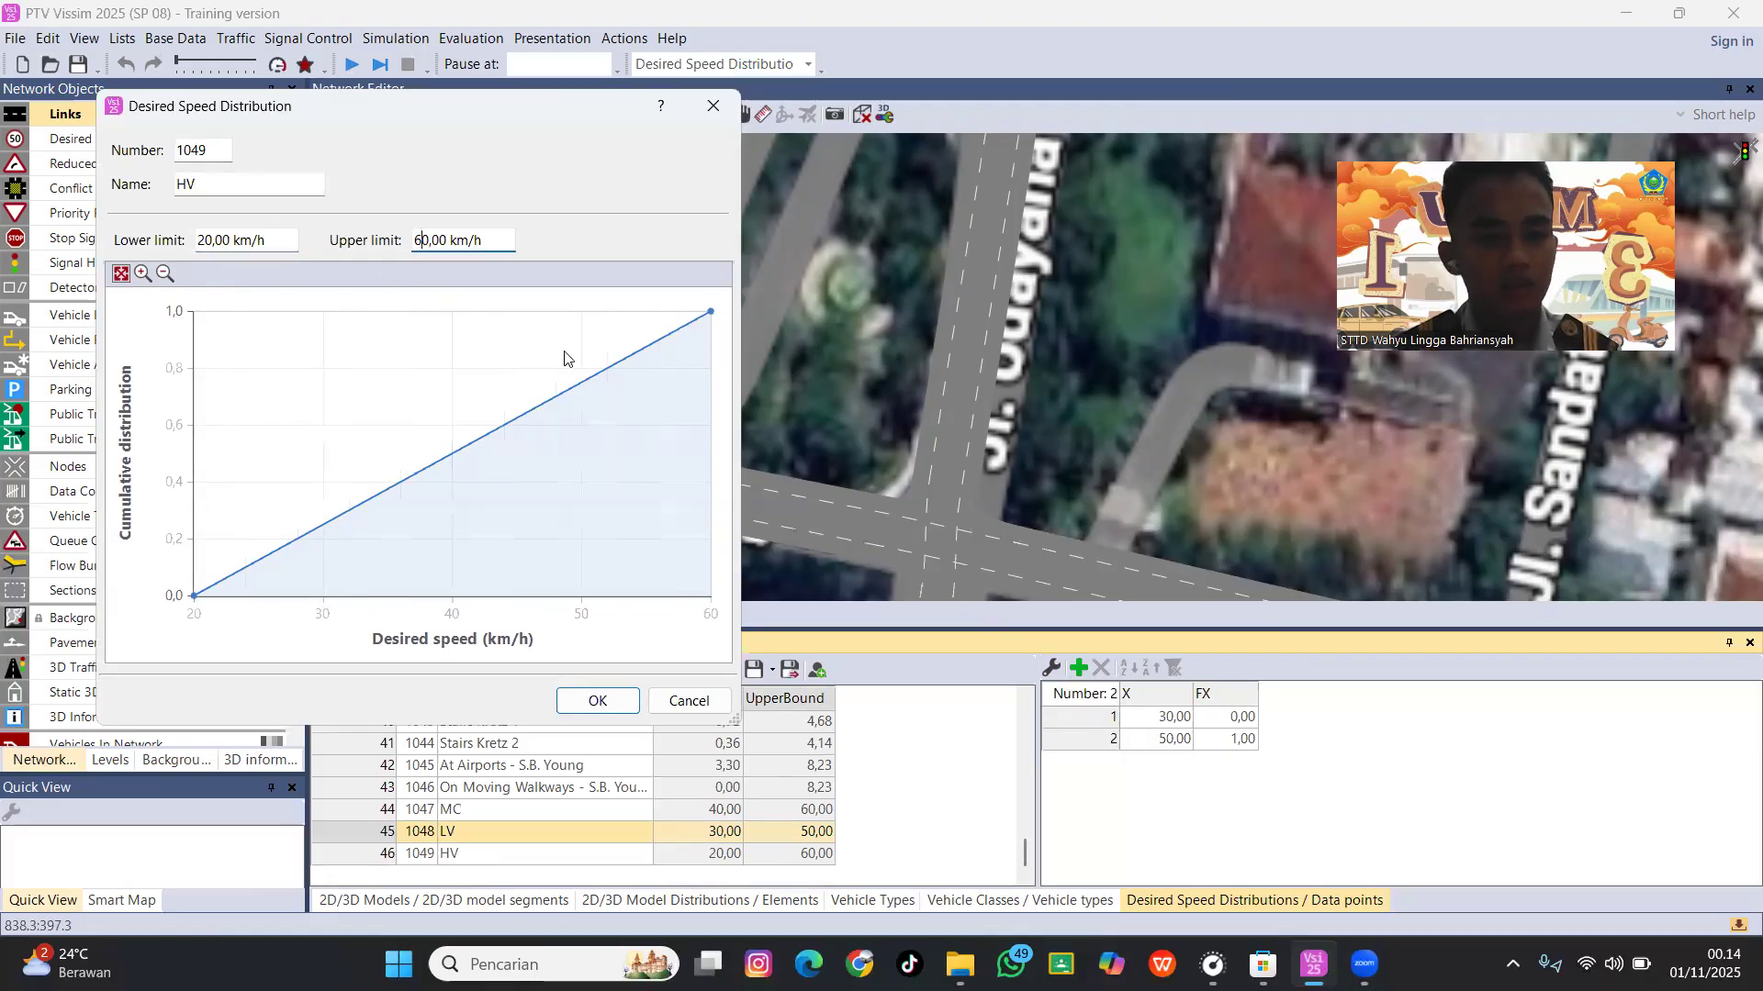
key(BackSpace)
text(4)
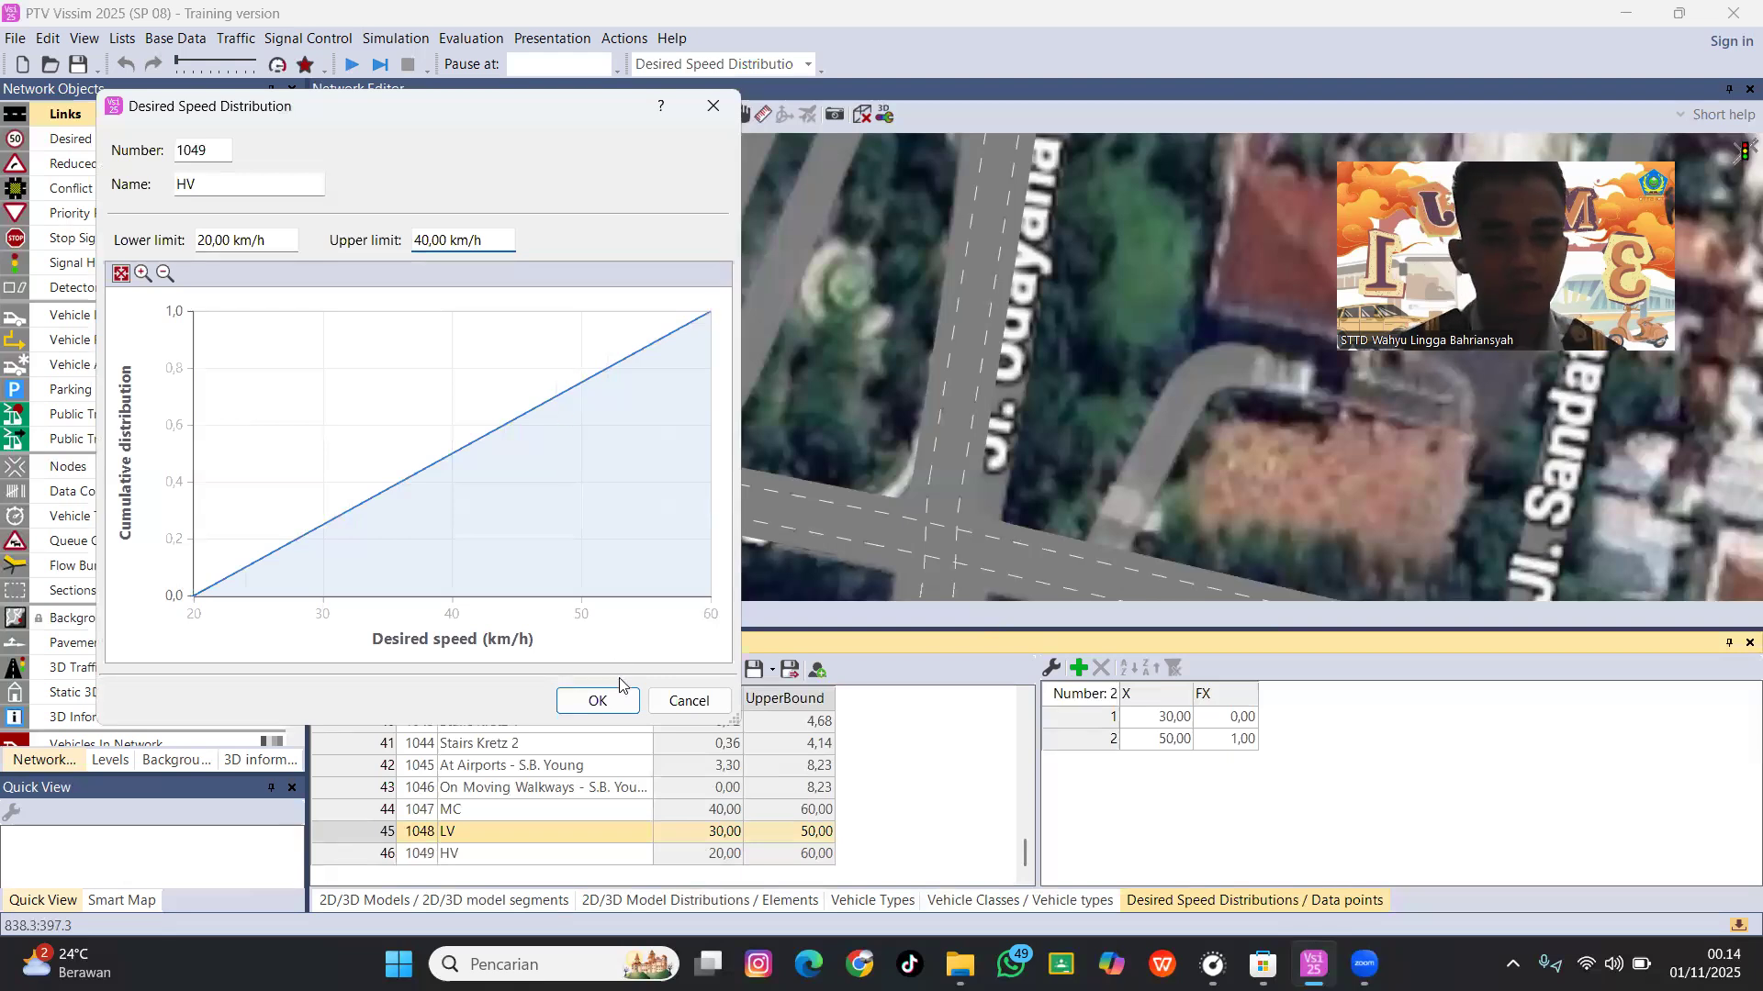
click(592, 701)
Add a vehicle composition and name it "Jl Langko" after the western approach link.
click(841, 333)
scroll(841, 332, down, 3)
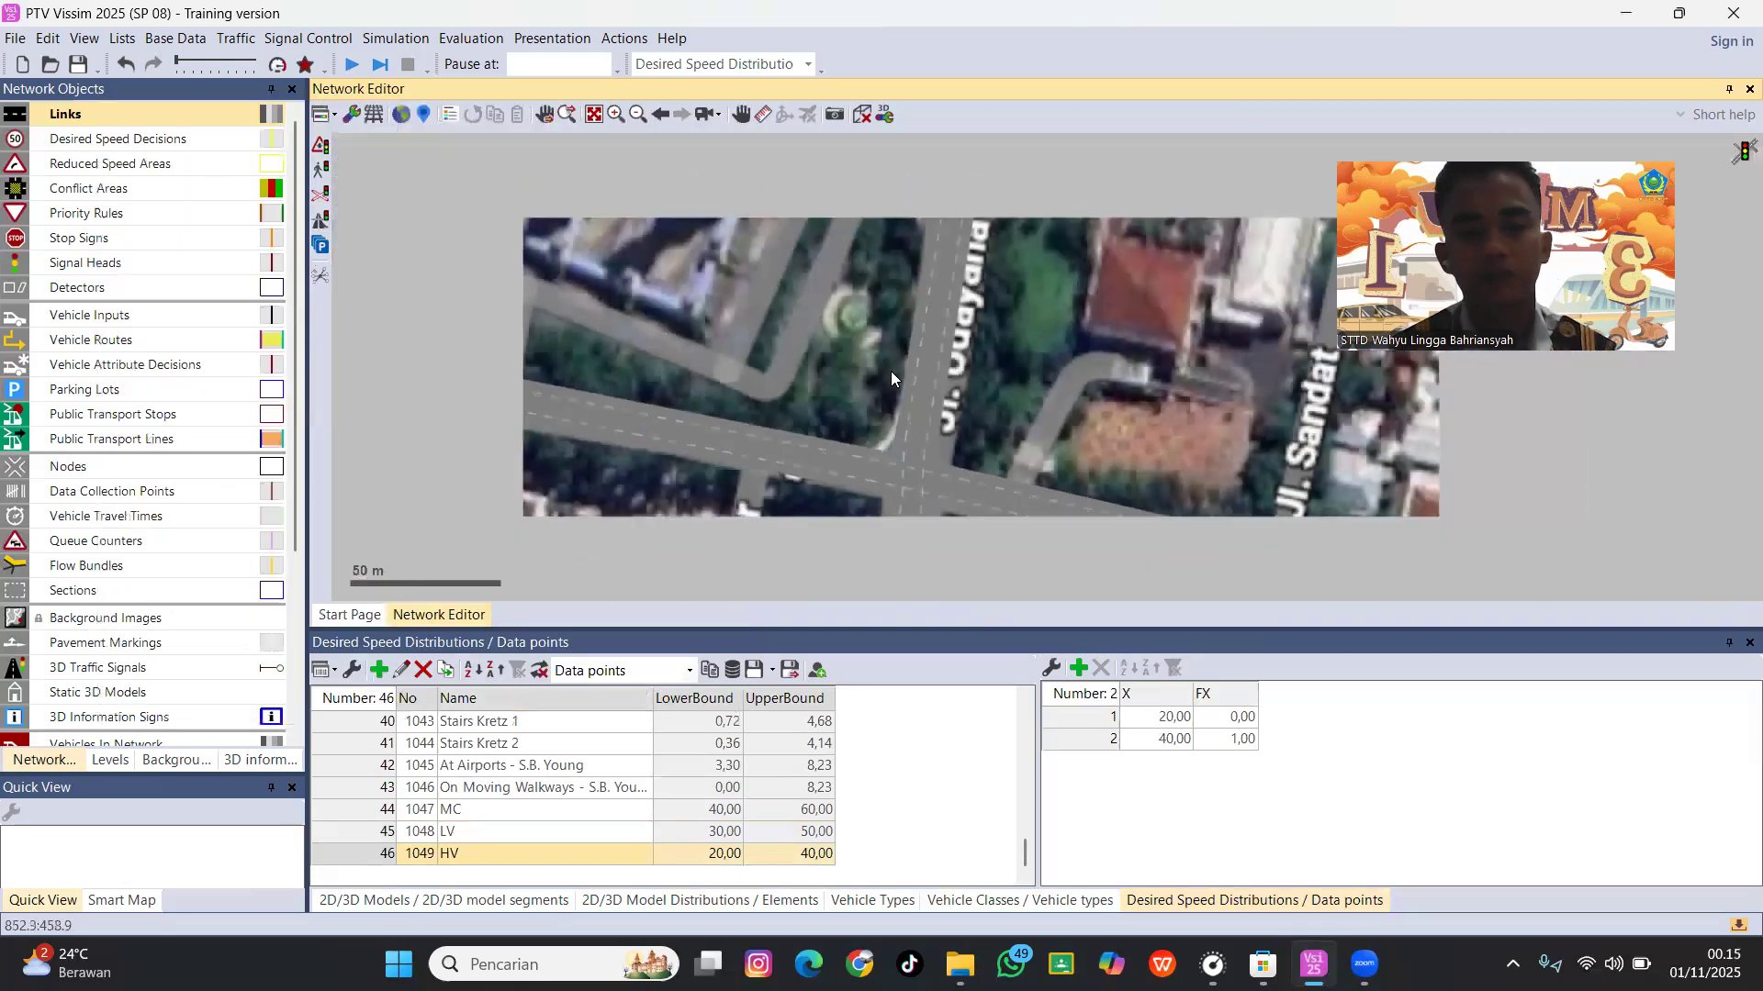
drag(951, 630, 955, 721)
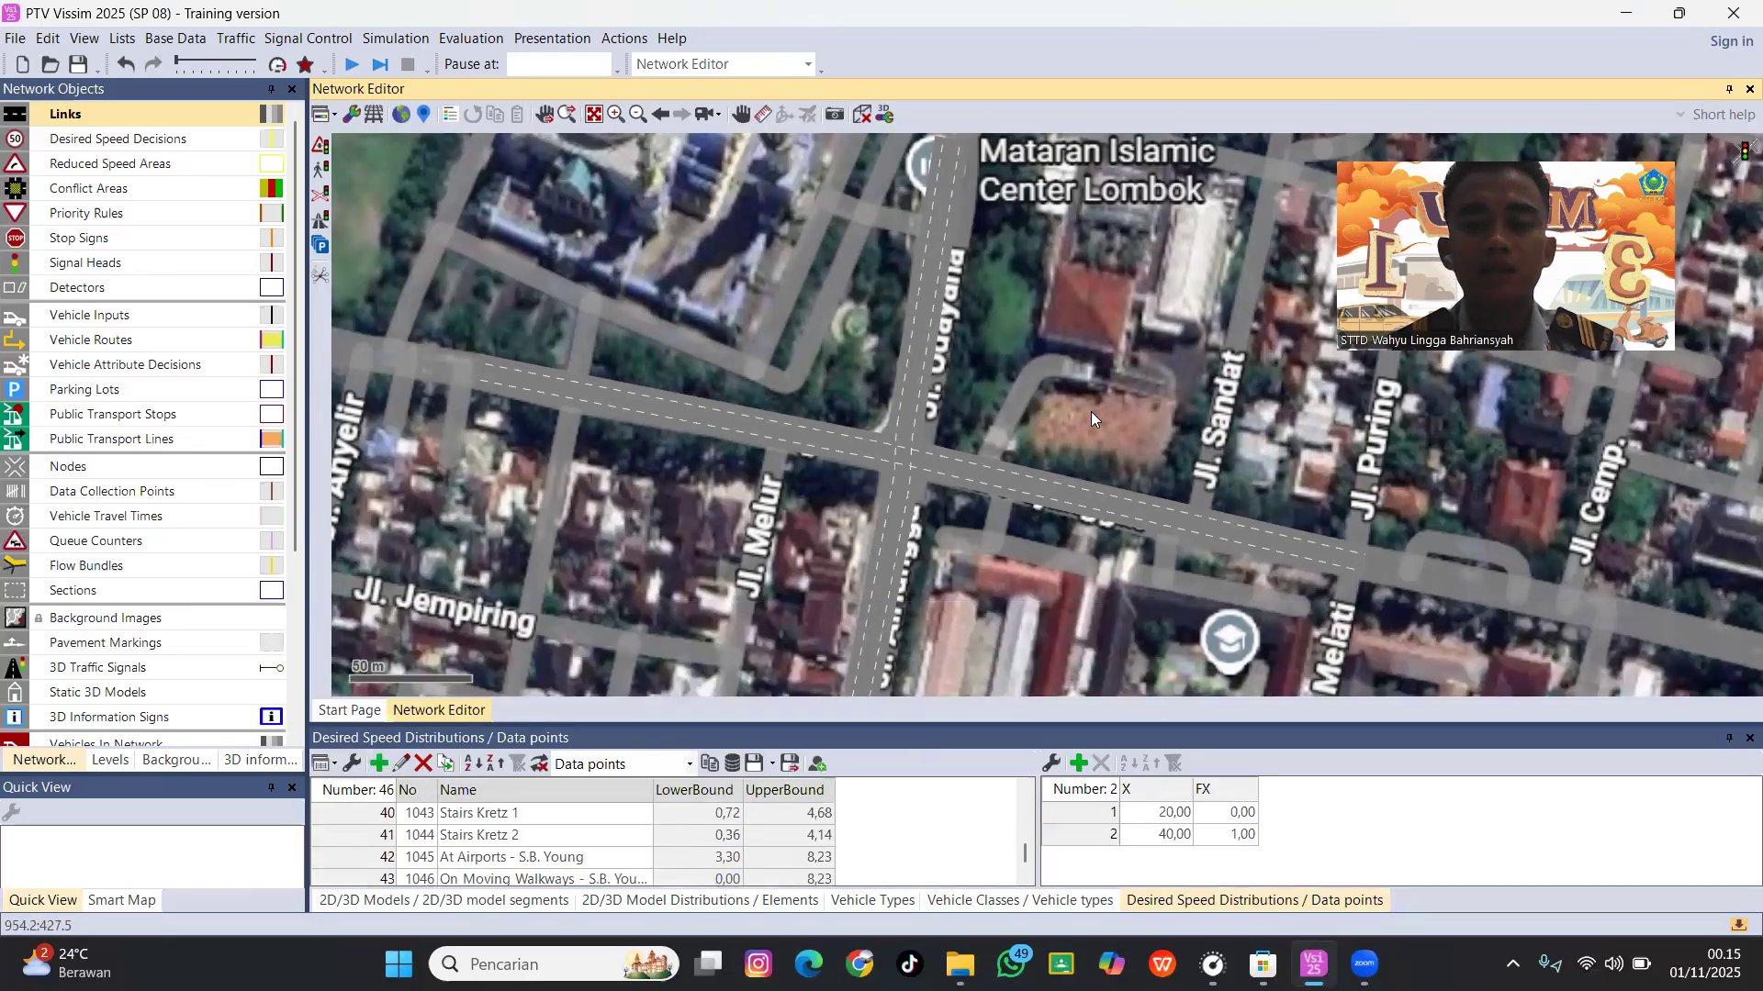
drag(1076, 341, 1101, 327)
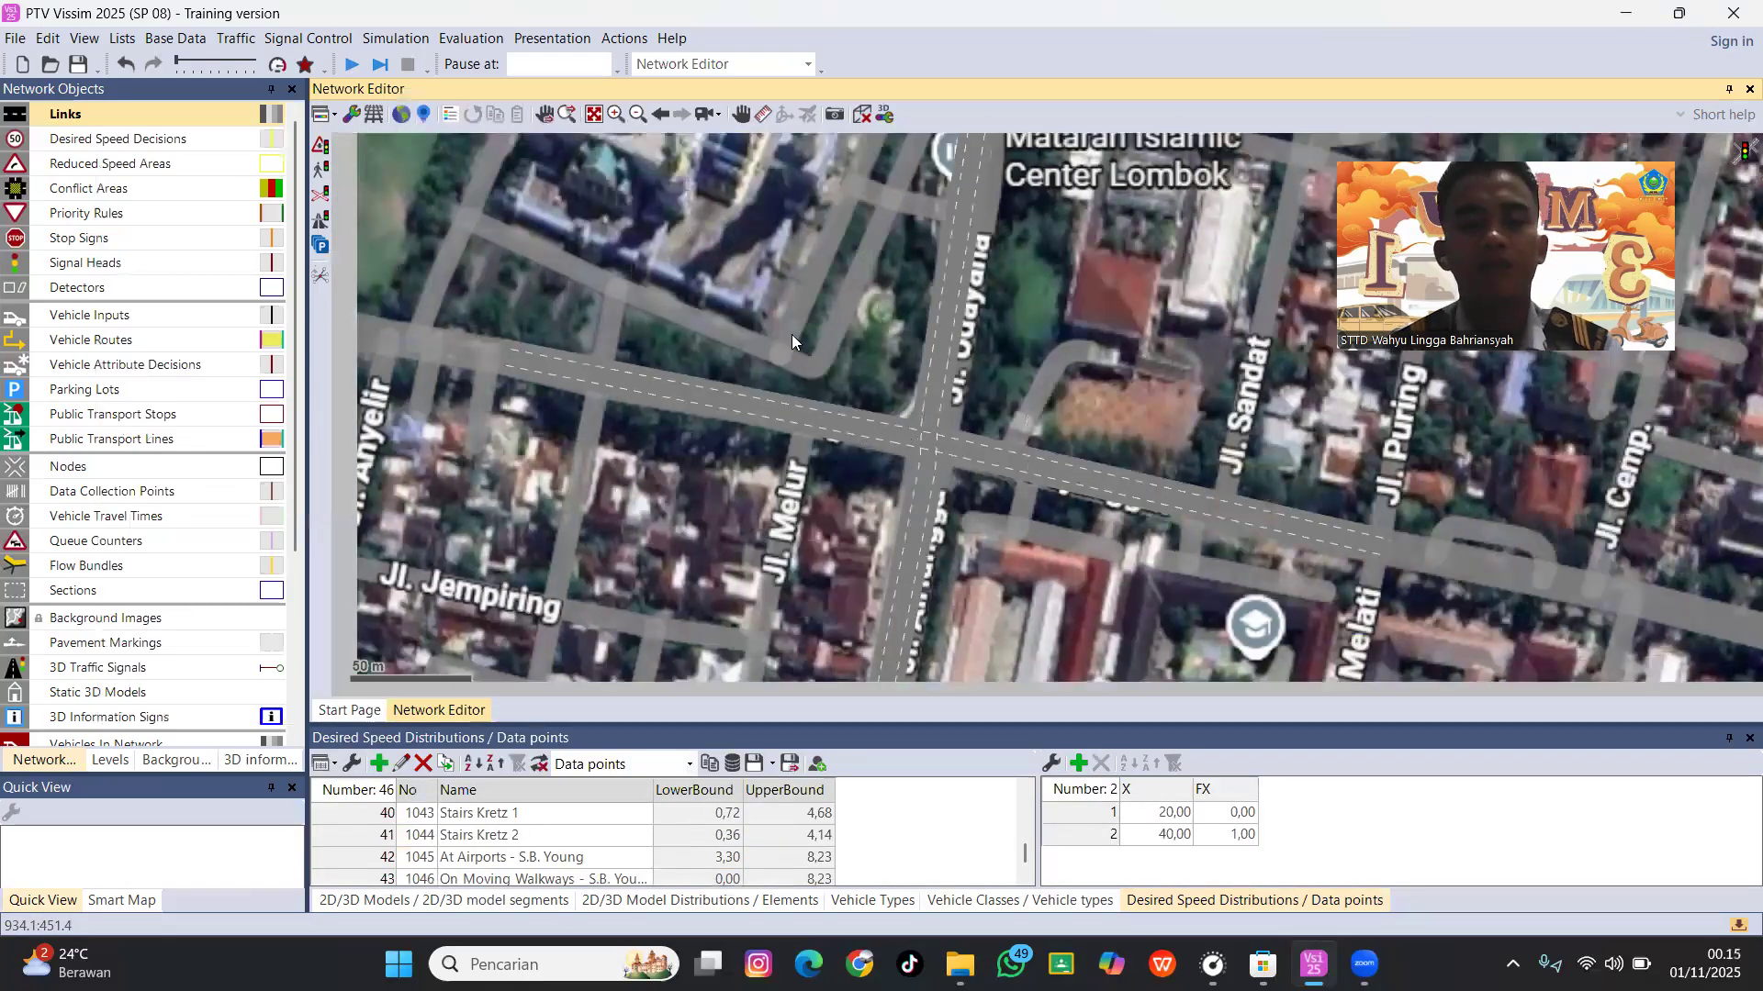
click(253, 42)
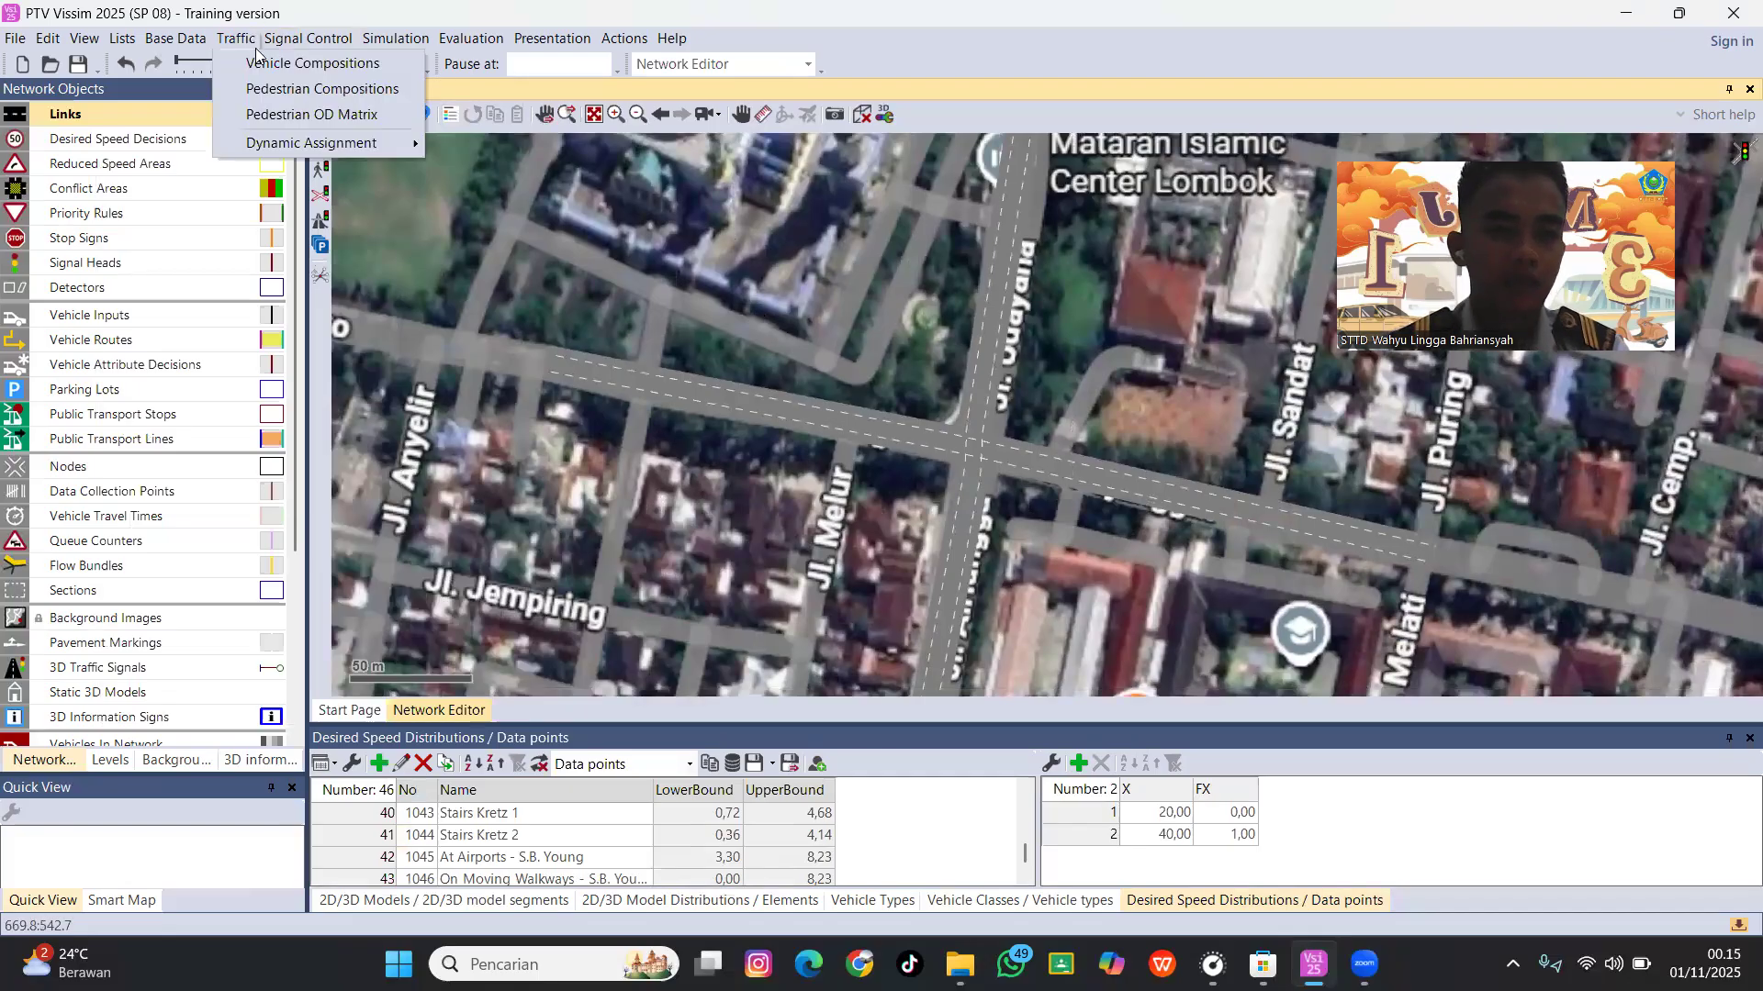
click(259, 63)
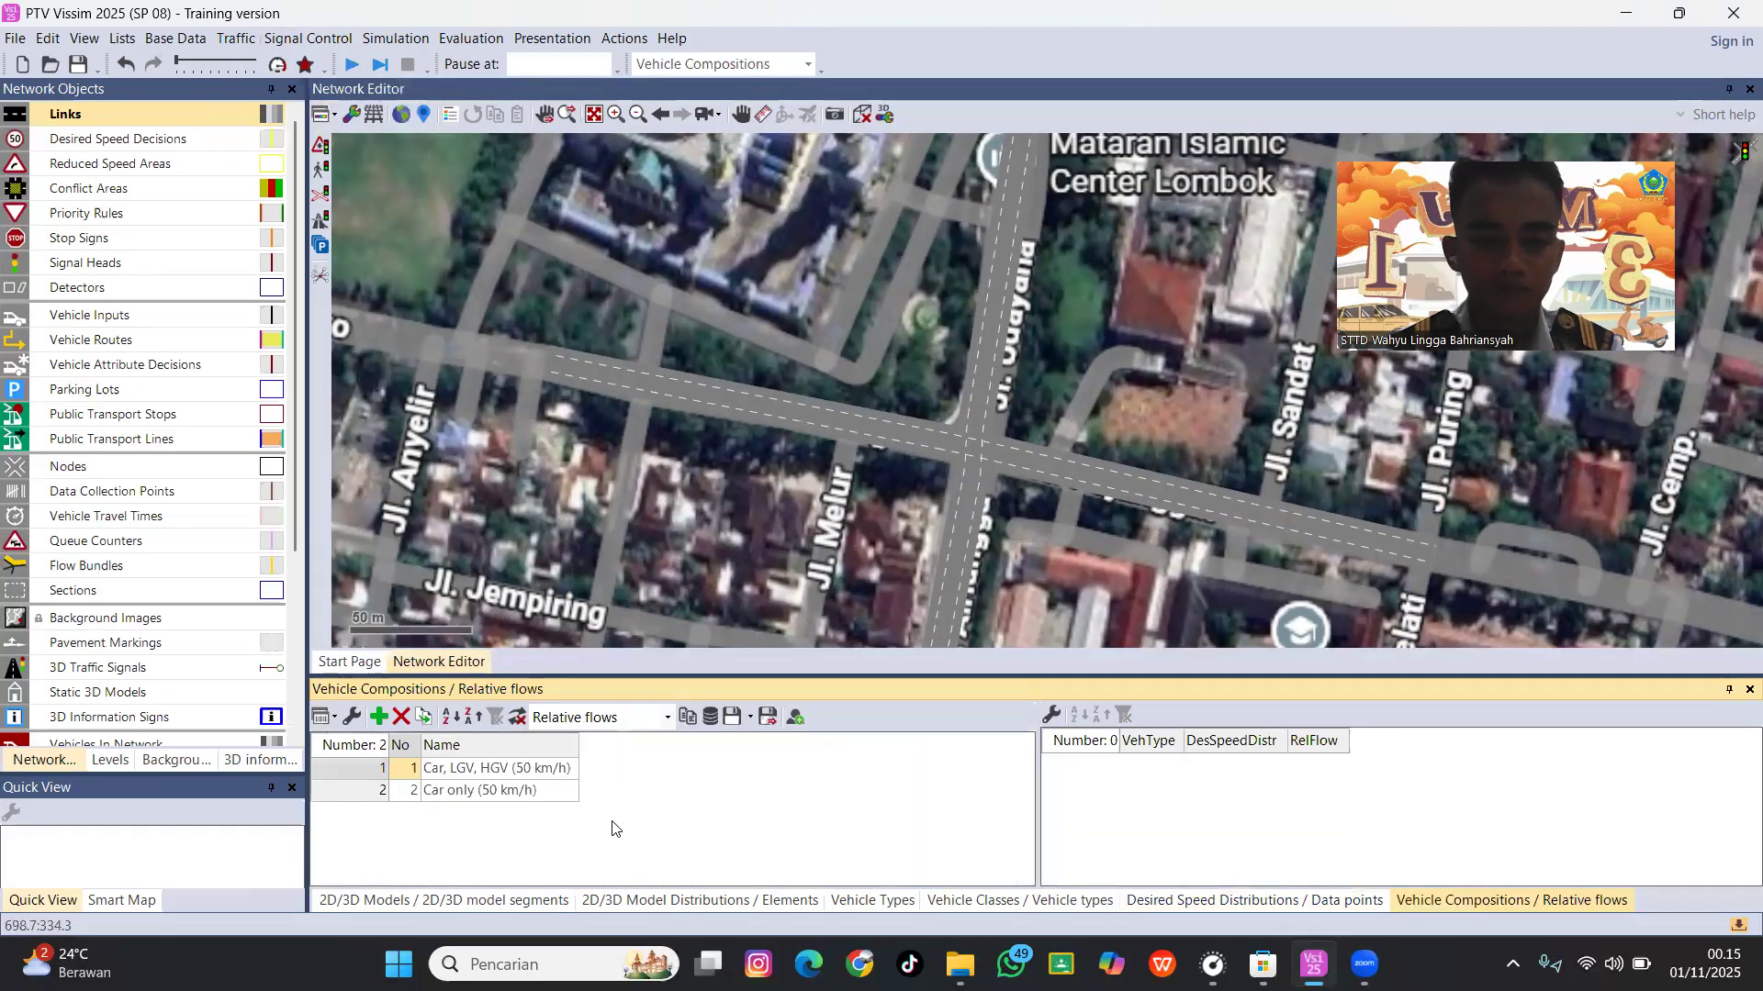
click(380, 719)
click(491, 817)
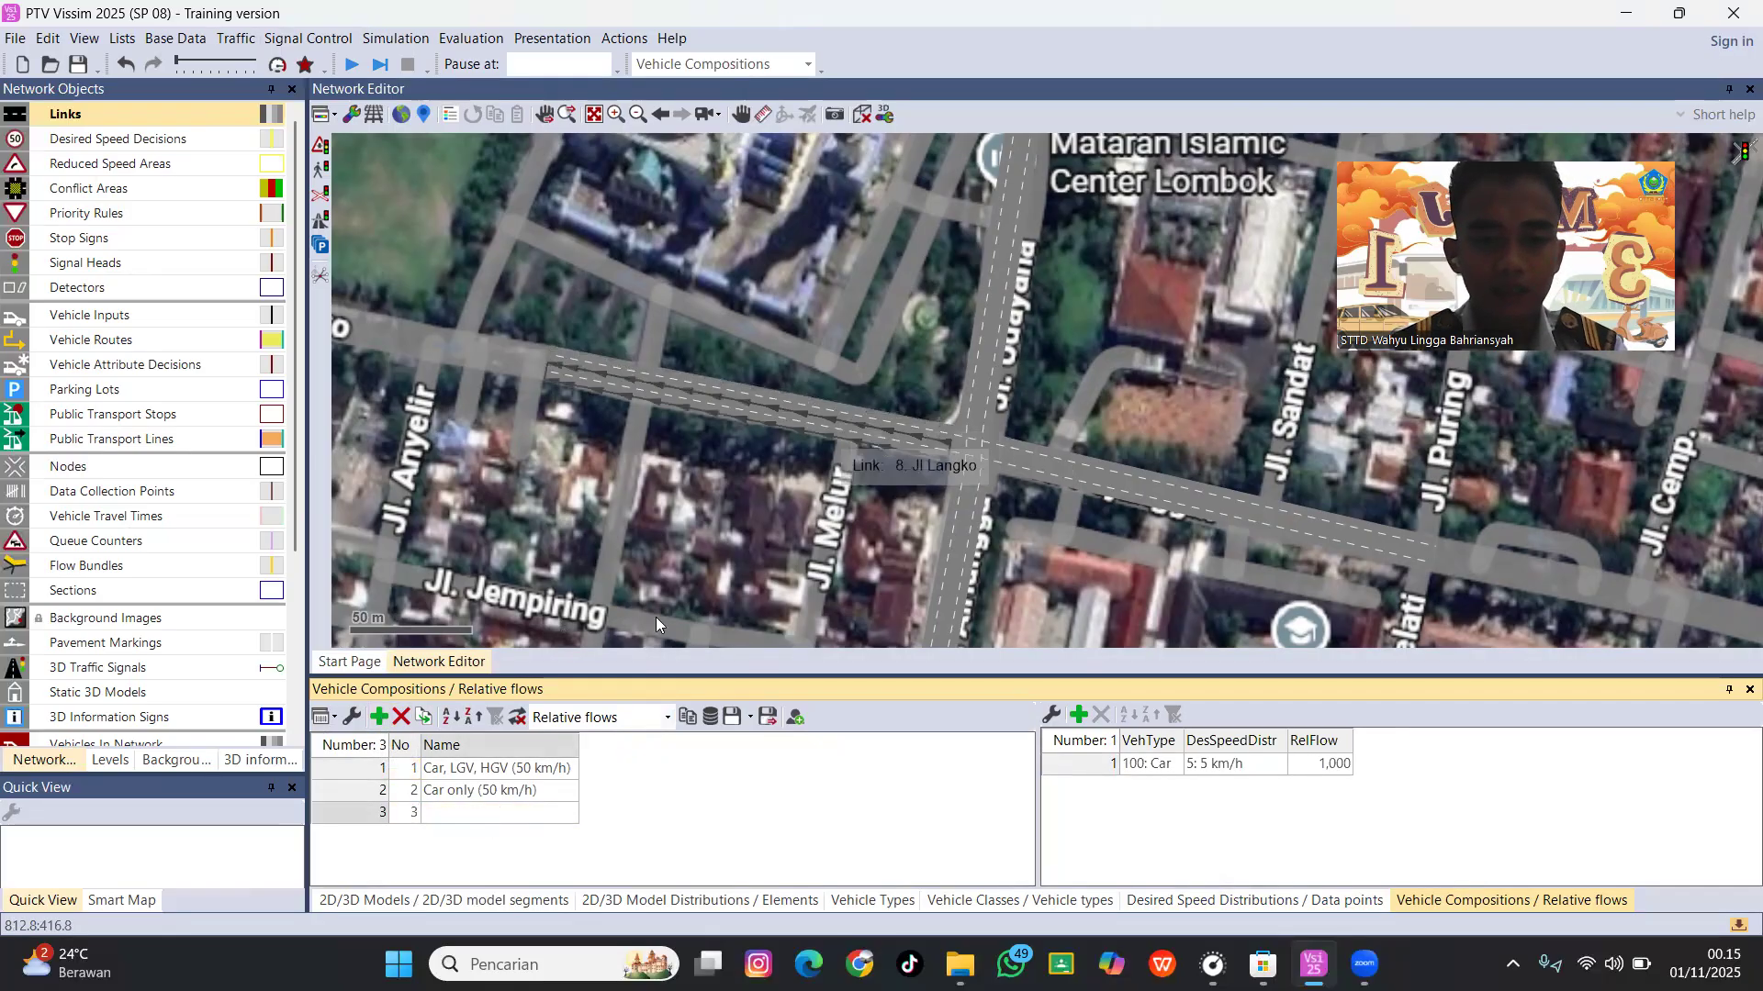
text(Jl Langko)
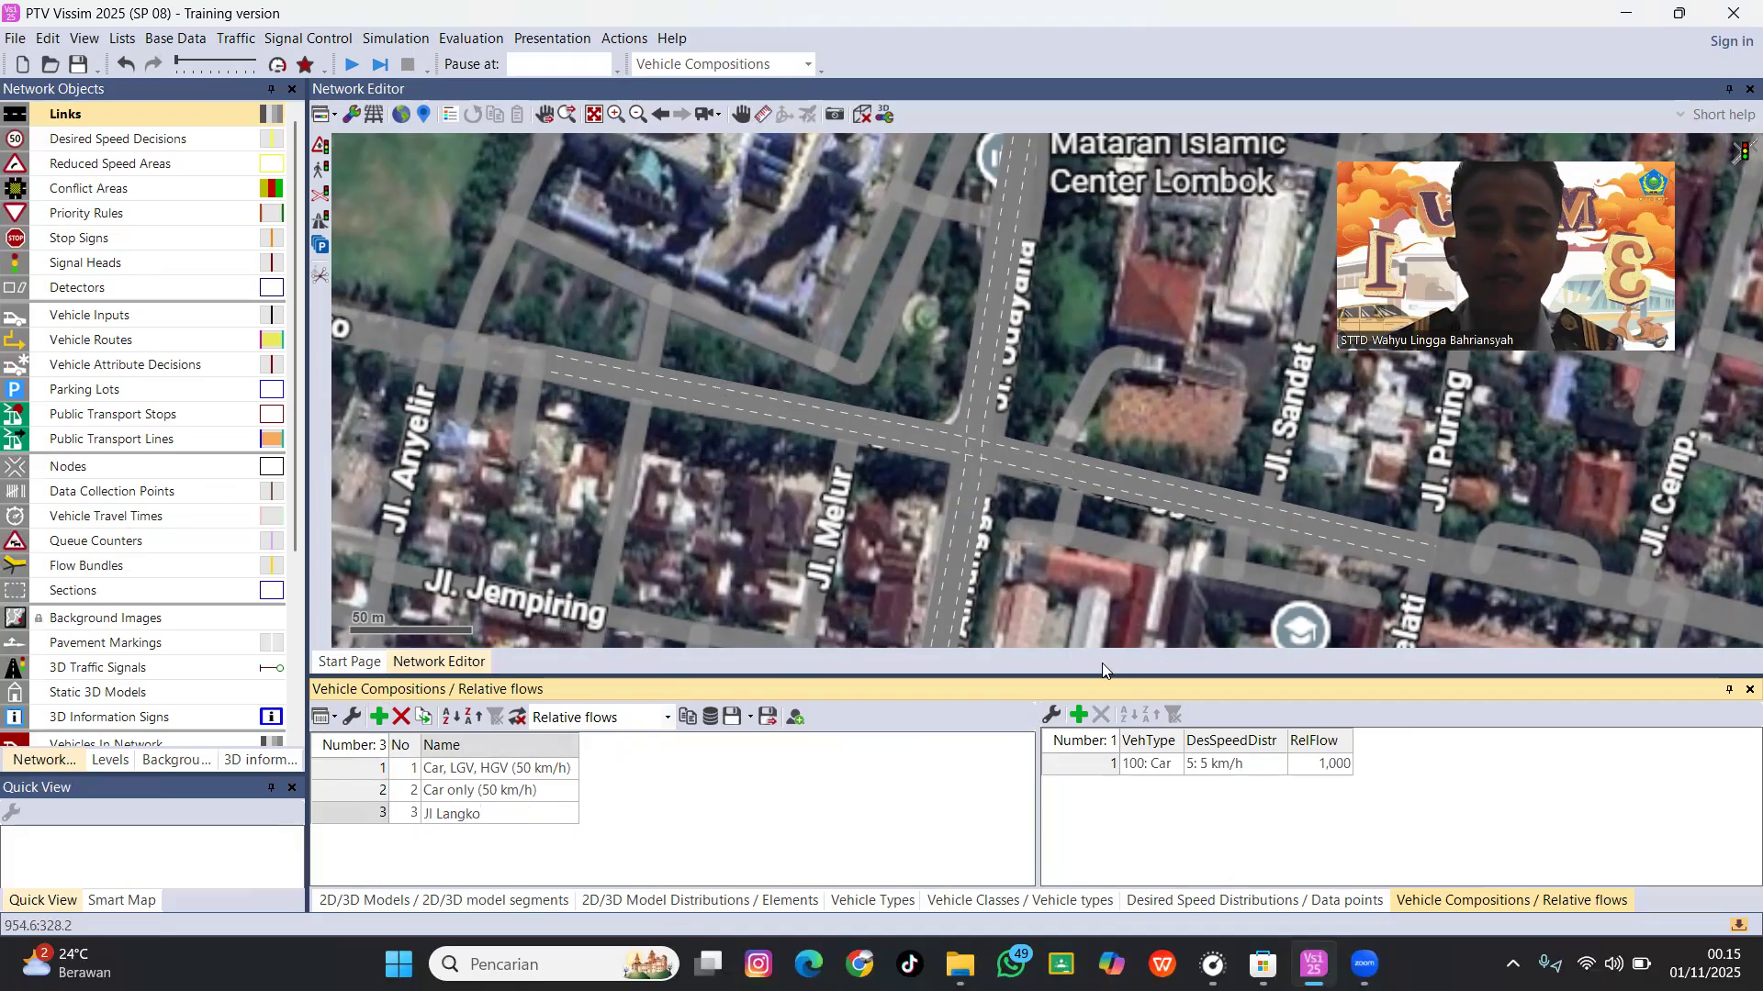
Add two relative flows to the Jl Langko composition for vehicle types 190: LGV and 630: Motor.
click(1085, 719)
click(1177, 793)
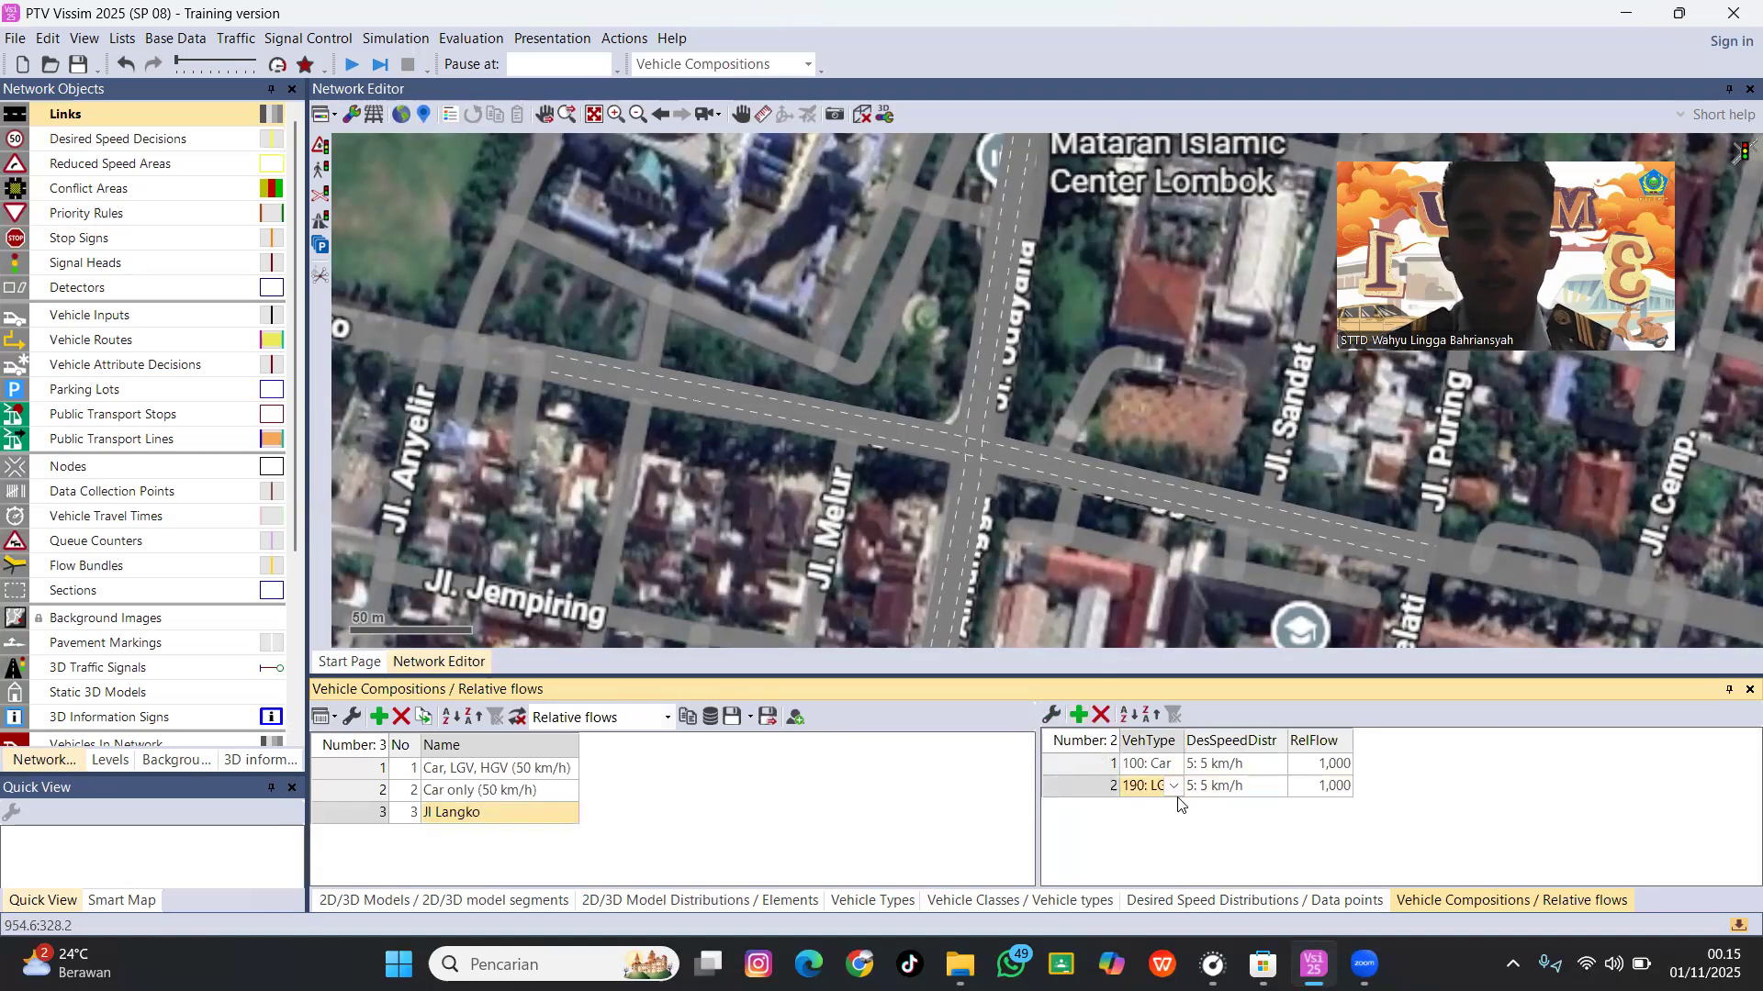
click(1175, 788)
click(1179, 793)
click(1080, 717)
click(1159, 809)
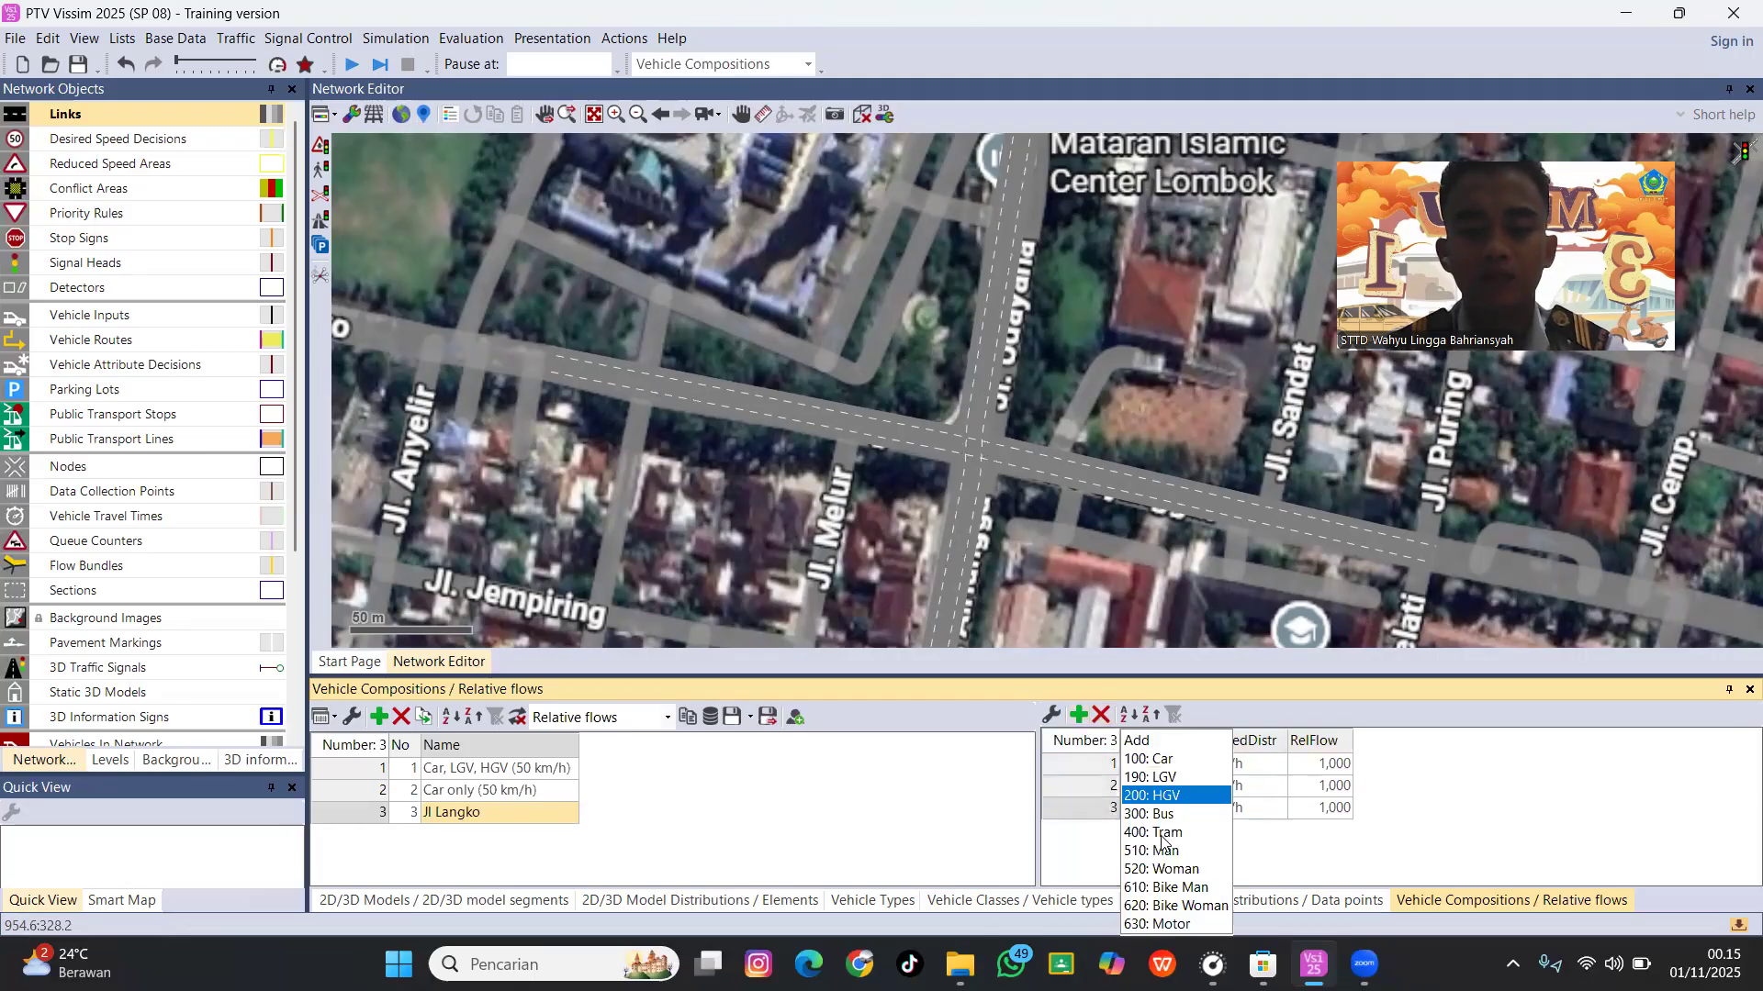
click(1171, 924)
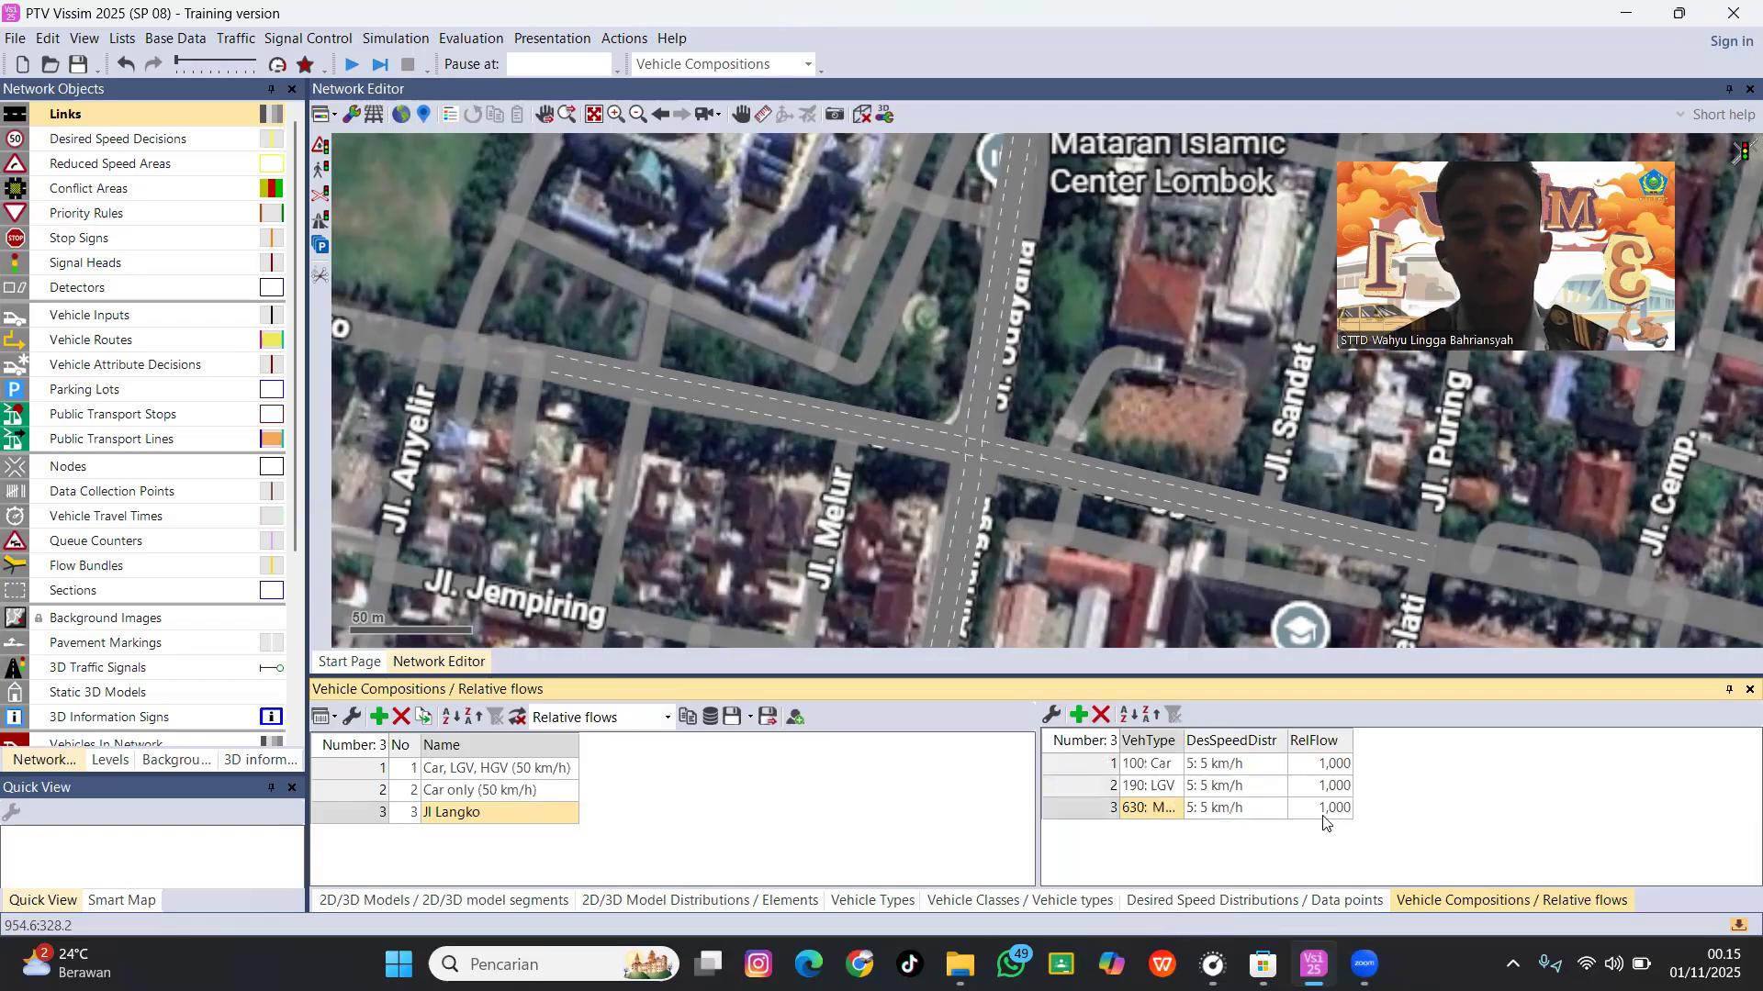
Assign desired speed distributions in the Jl Langko composition: 1048: LV to Car, 1049: HV to LGV and 1047: MC to Motor.
click(1276, 769)
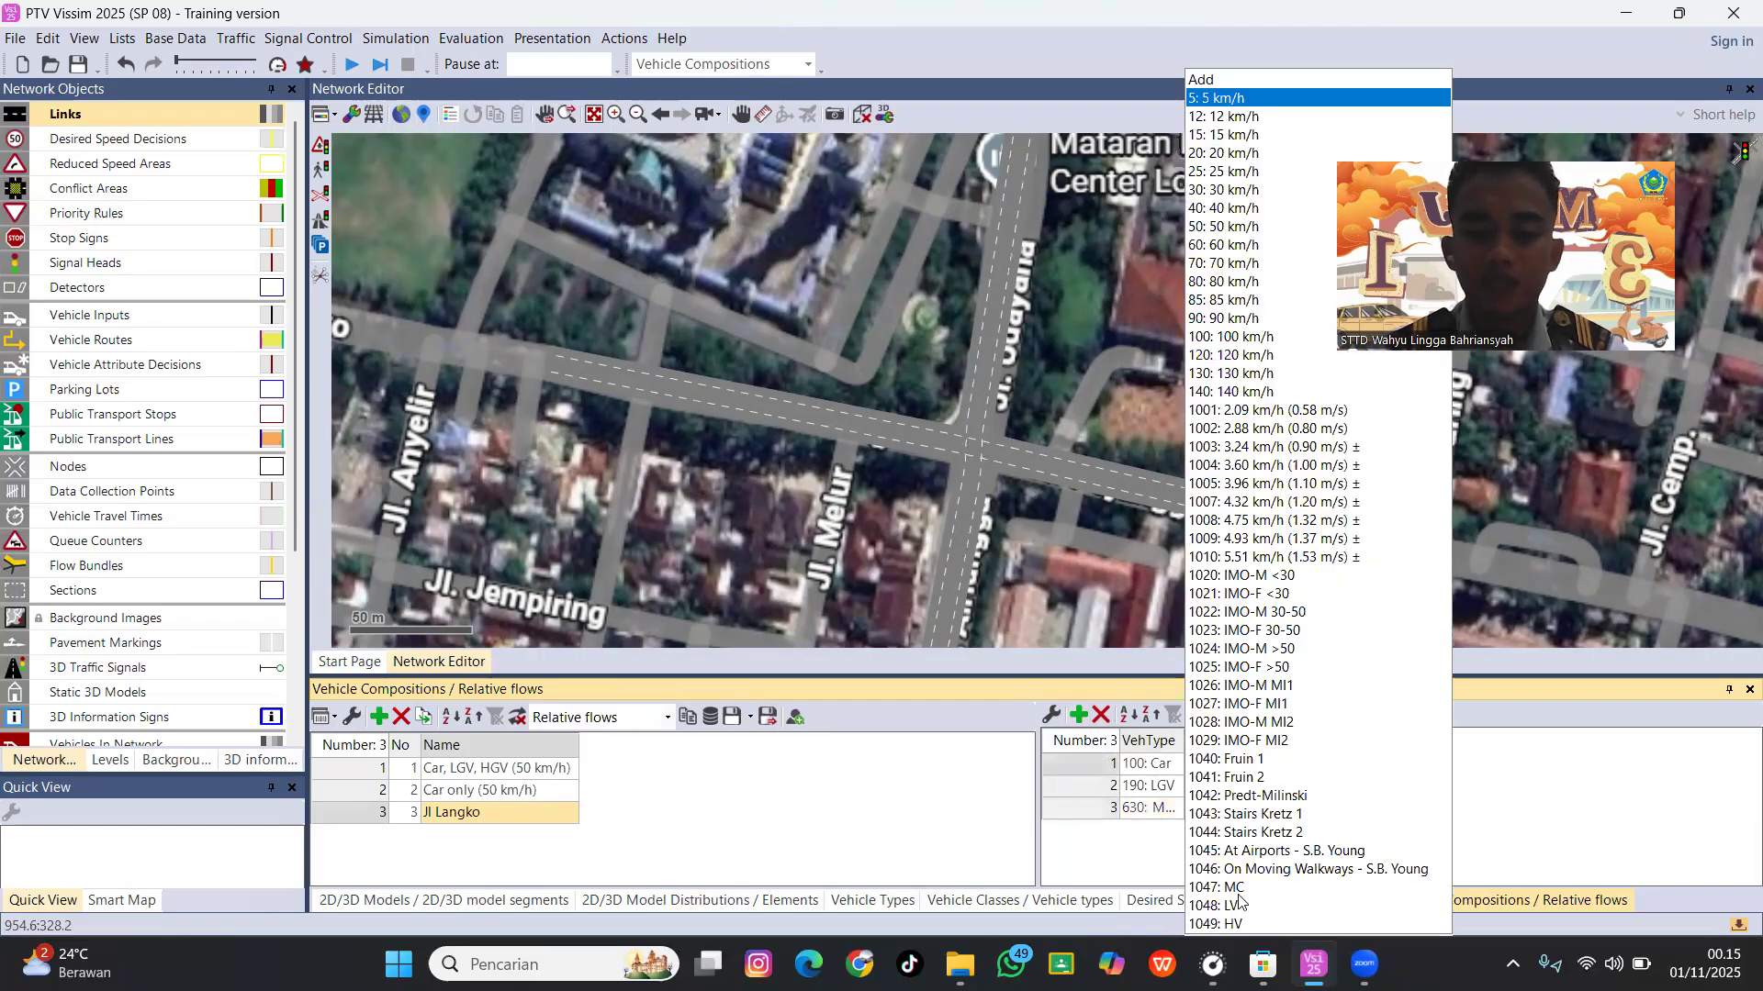
click(1230, 906)
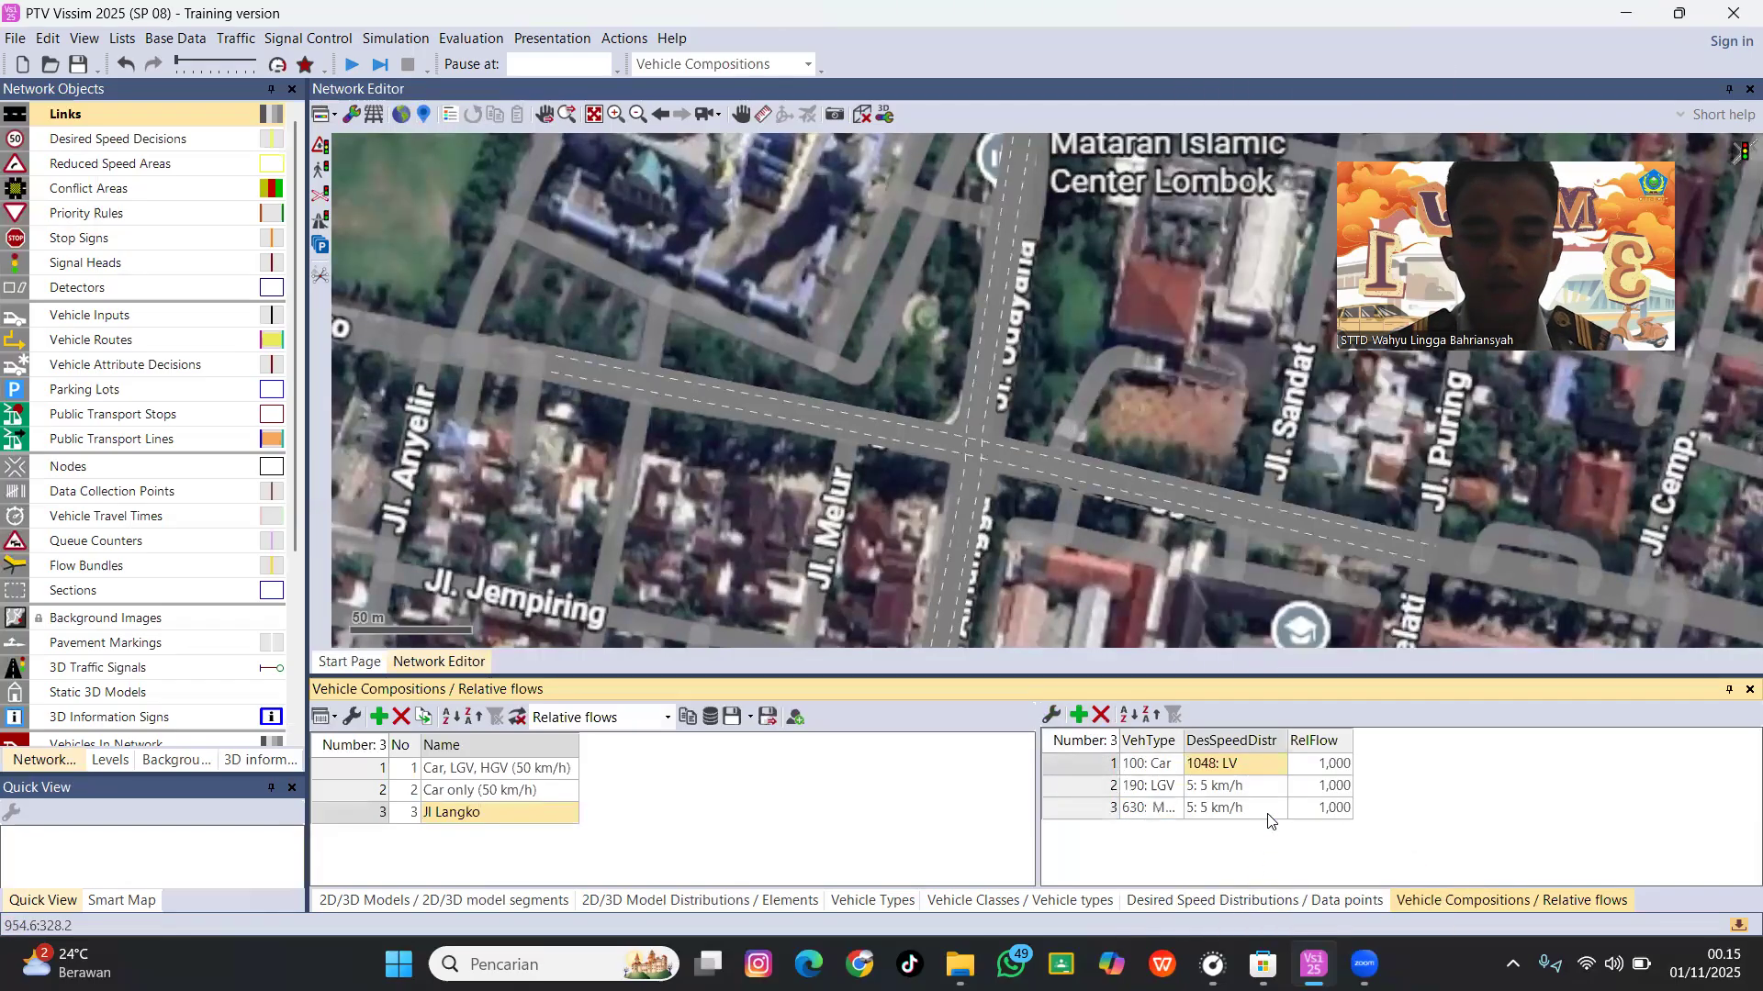
click(1284, 790)
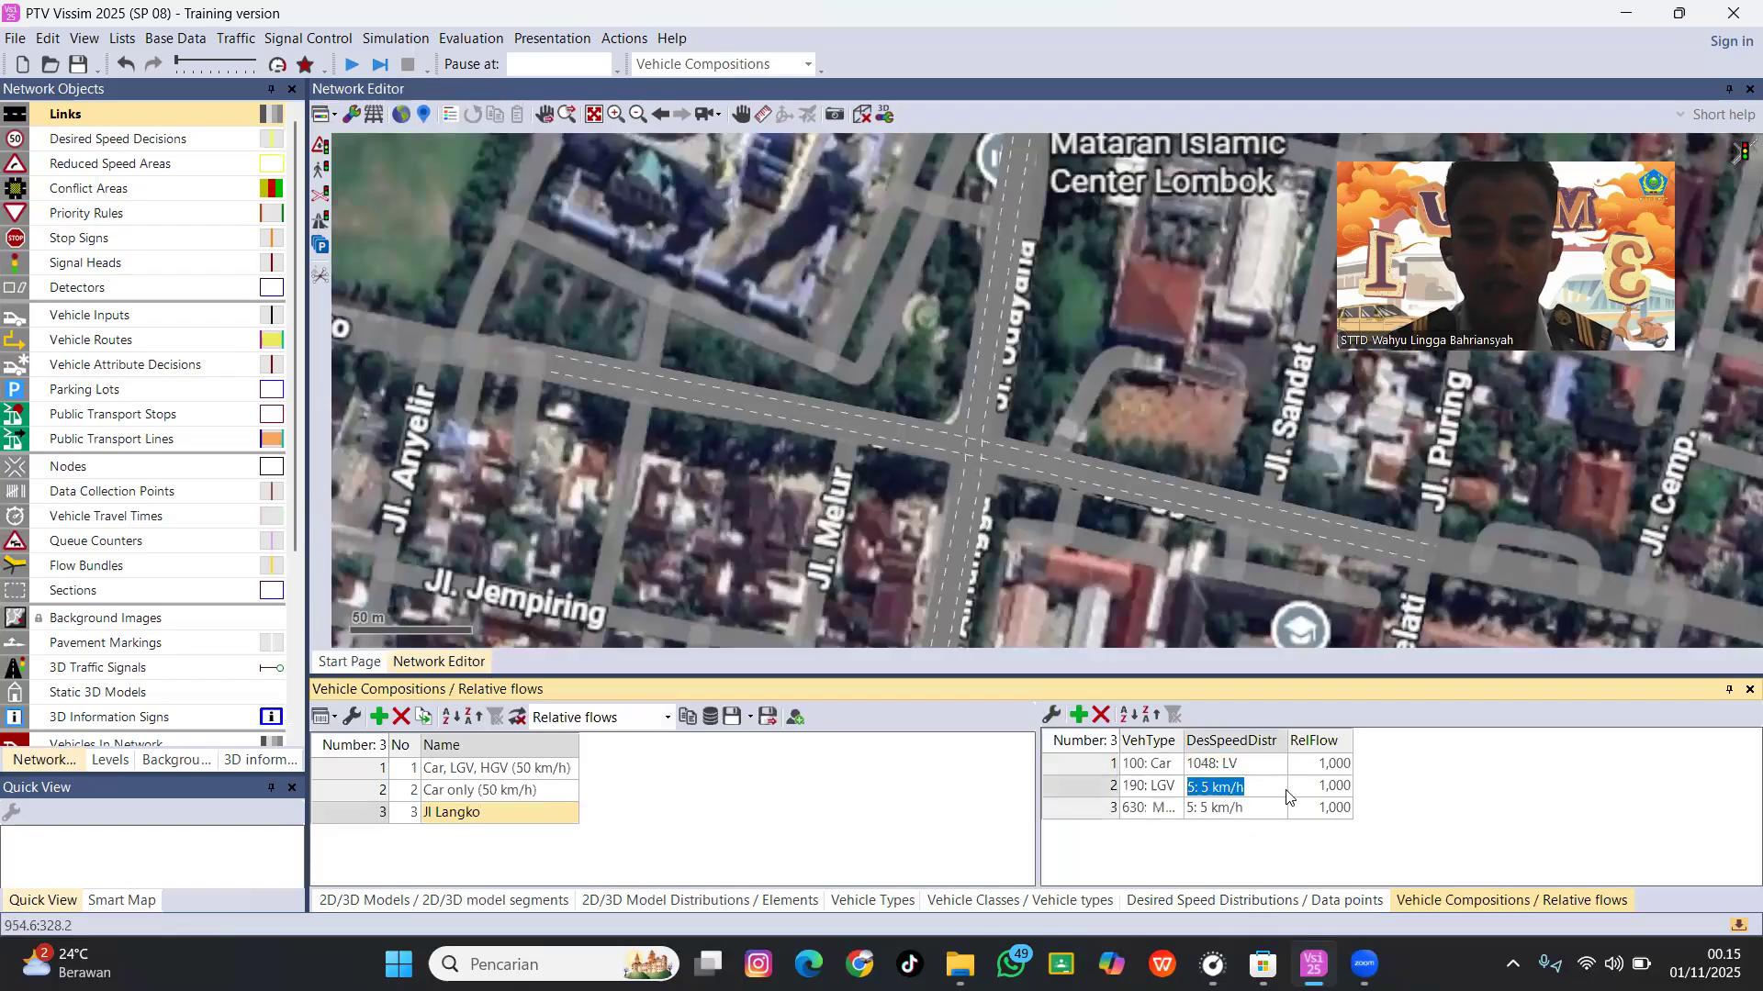
click(1248, 928)
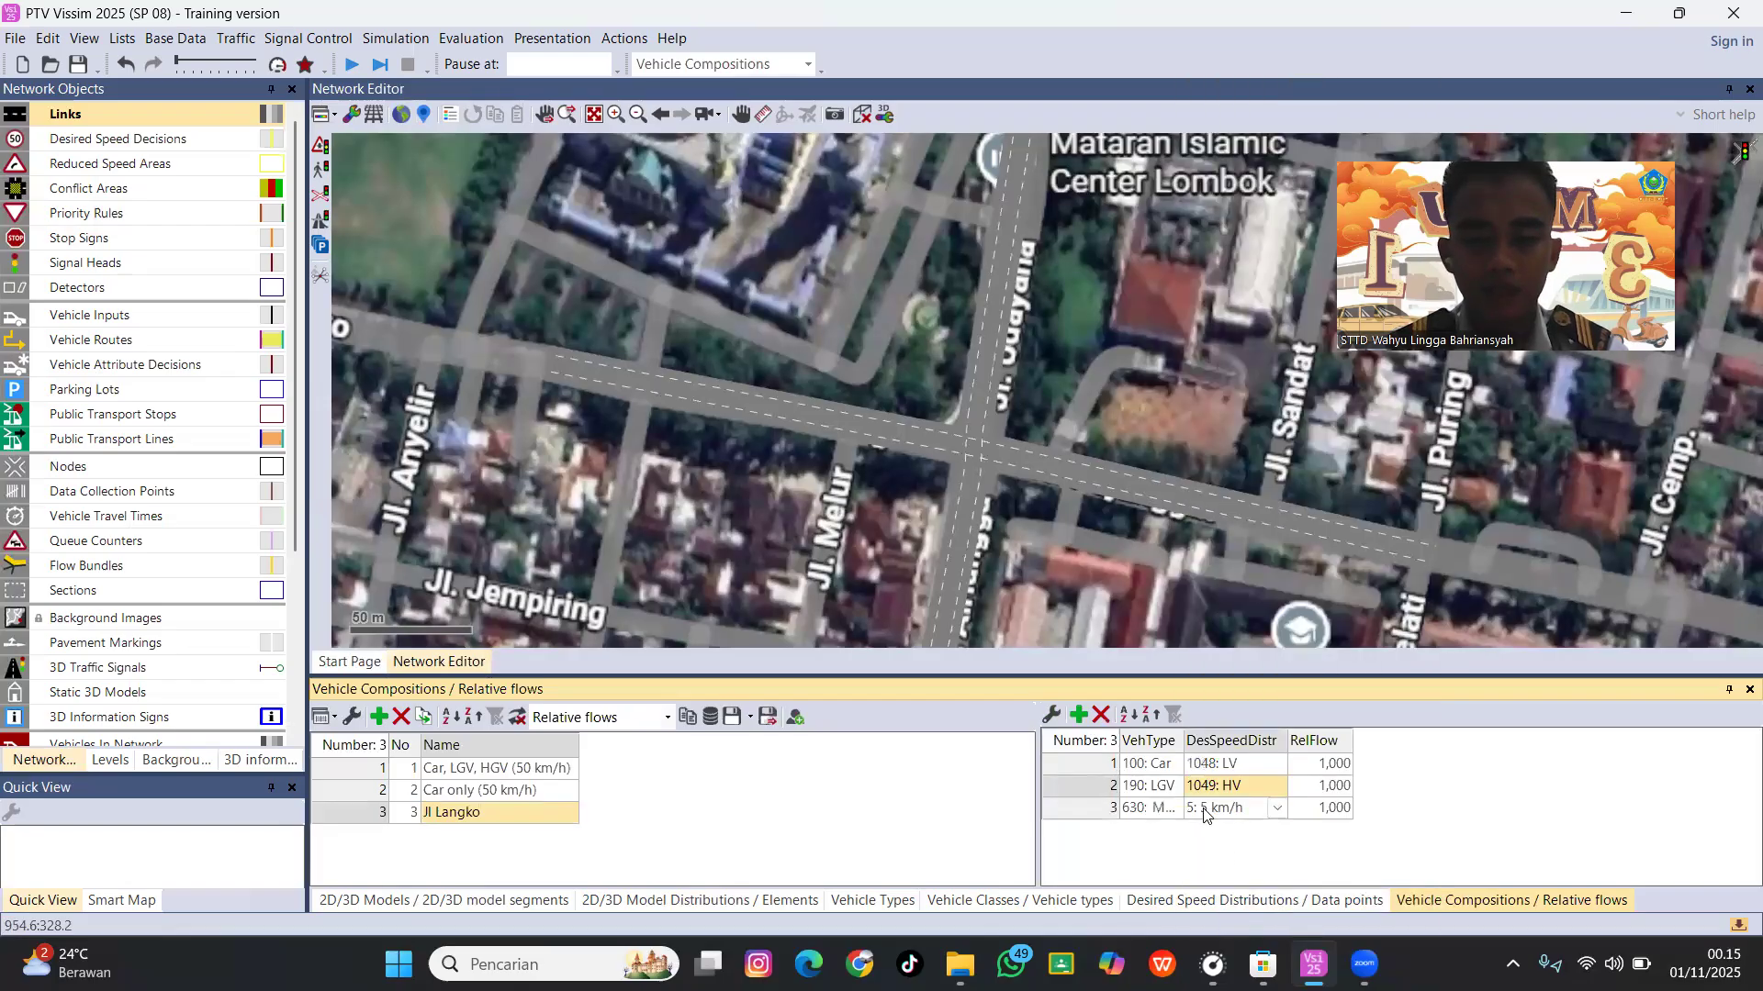
click(1266, 809)
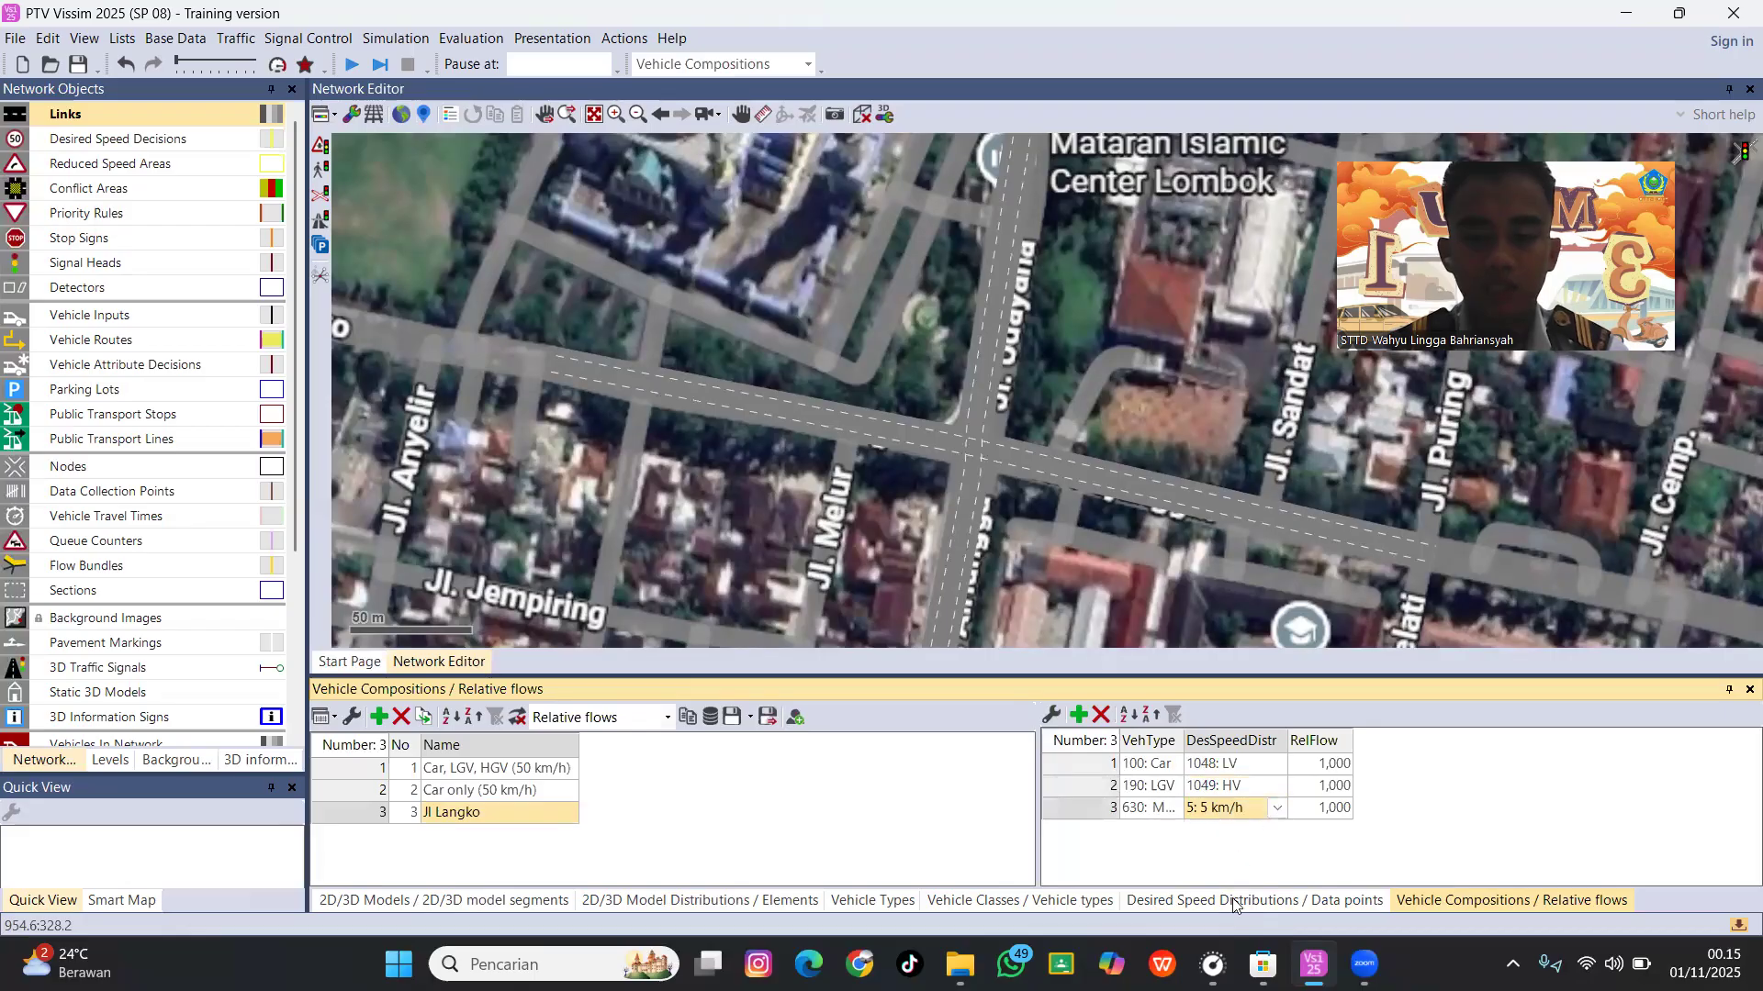
click(1241, 871)
click(1277, 809)
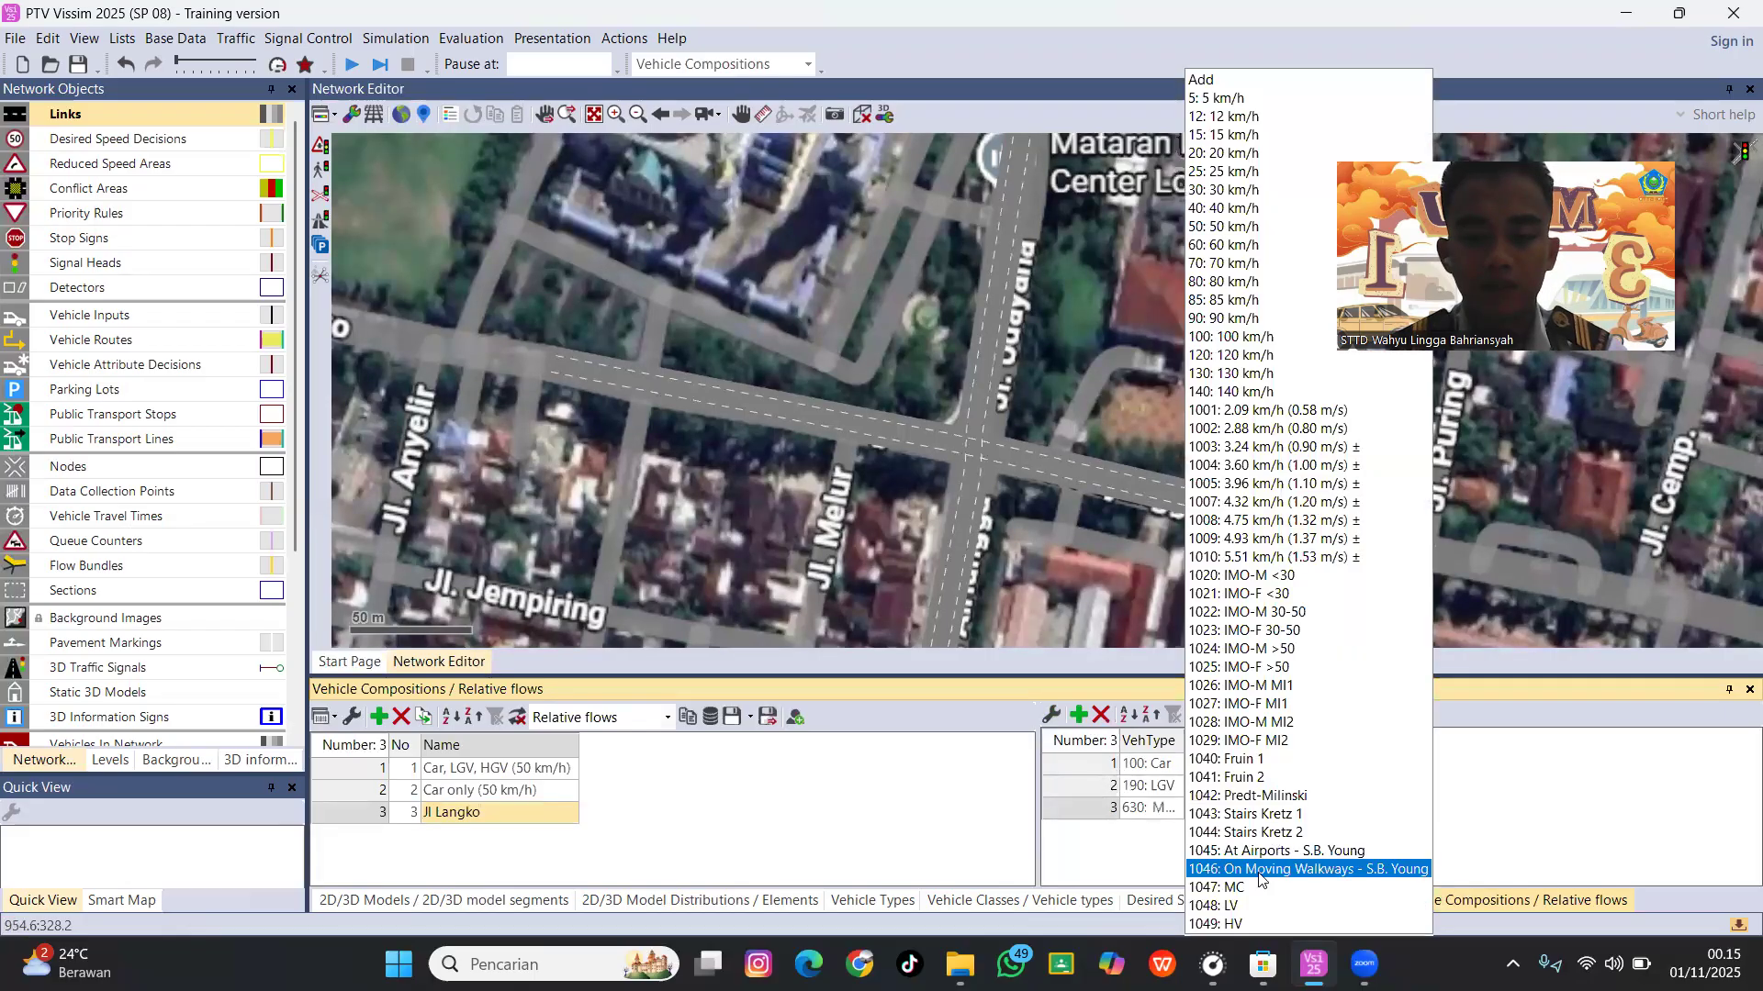
click(1250, 889)
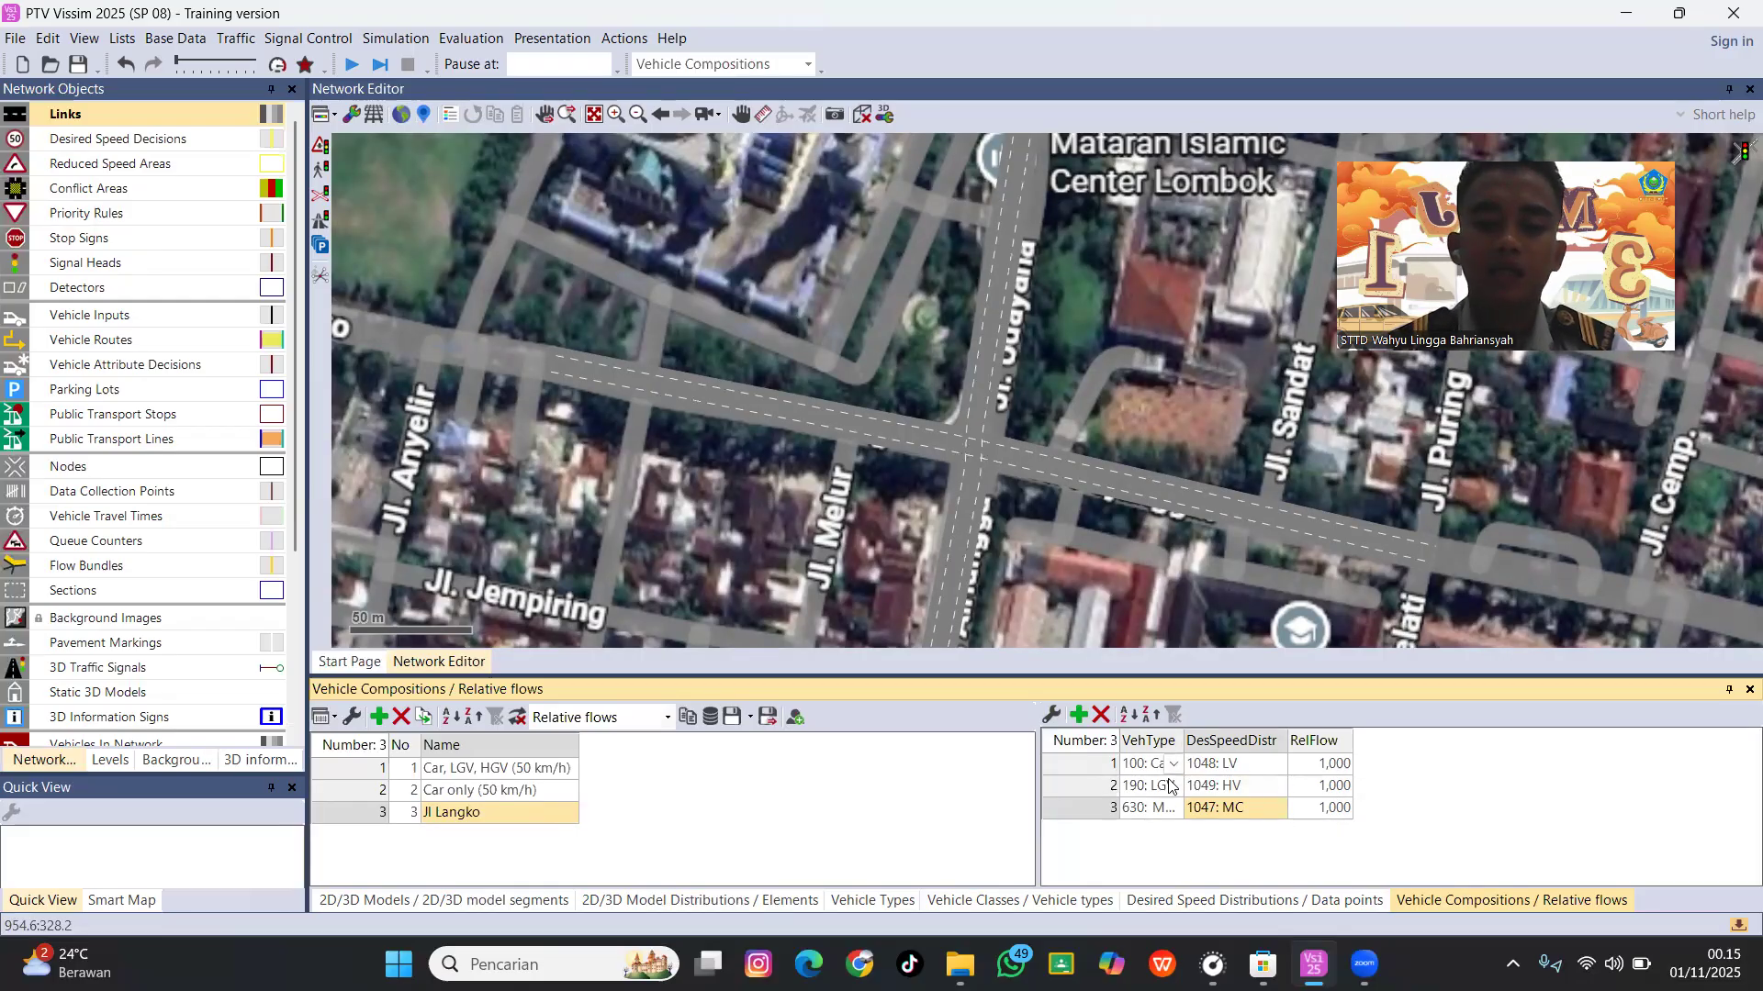
Set the relative flow of 630: Motor in the Jl Langko composition to 0,6.
click(1340, 815)
click(1347, 804)
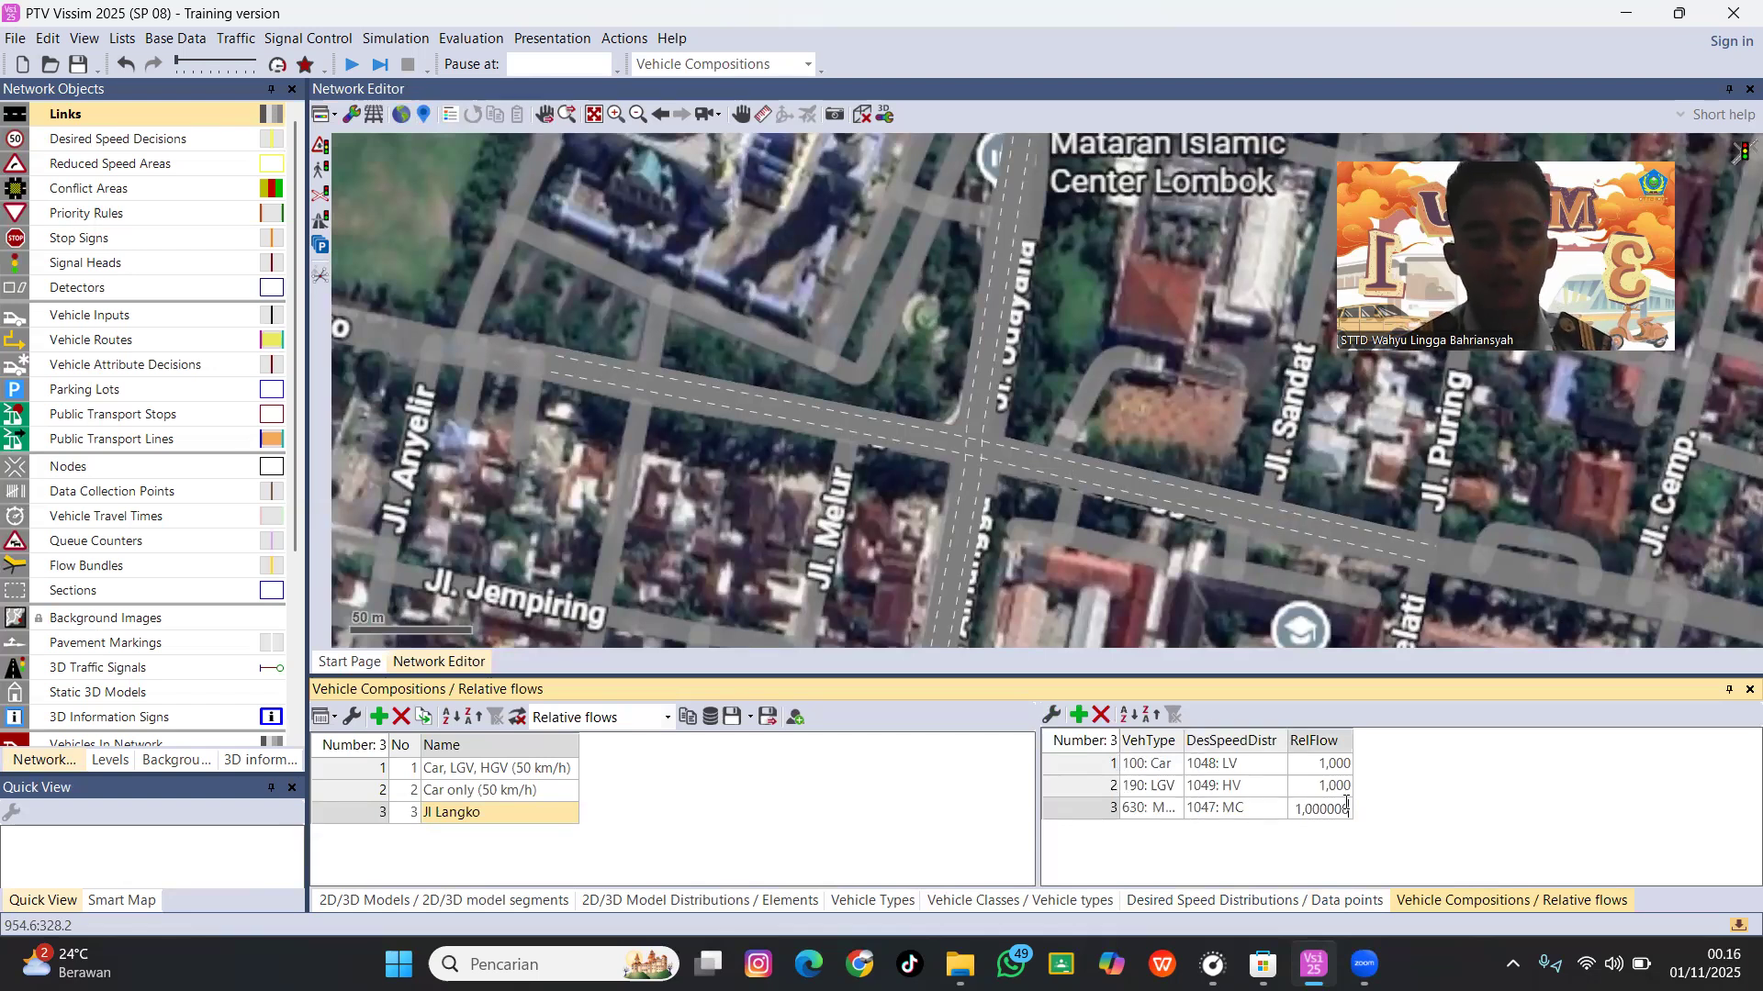
double_click(1346, 803)
key(BackSpace)
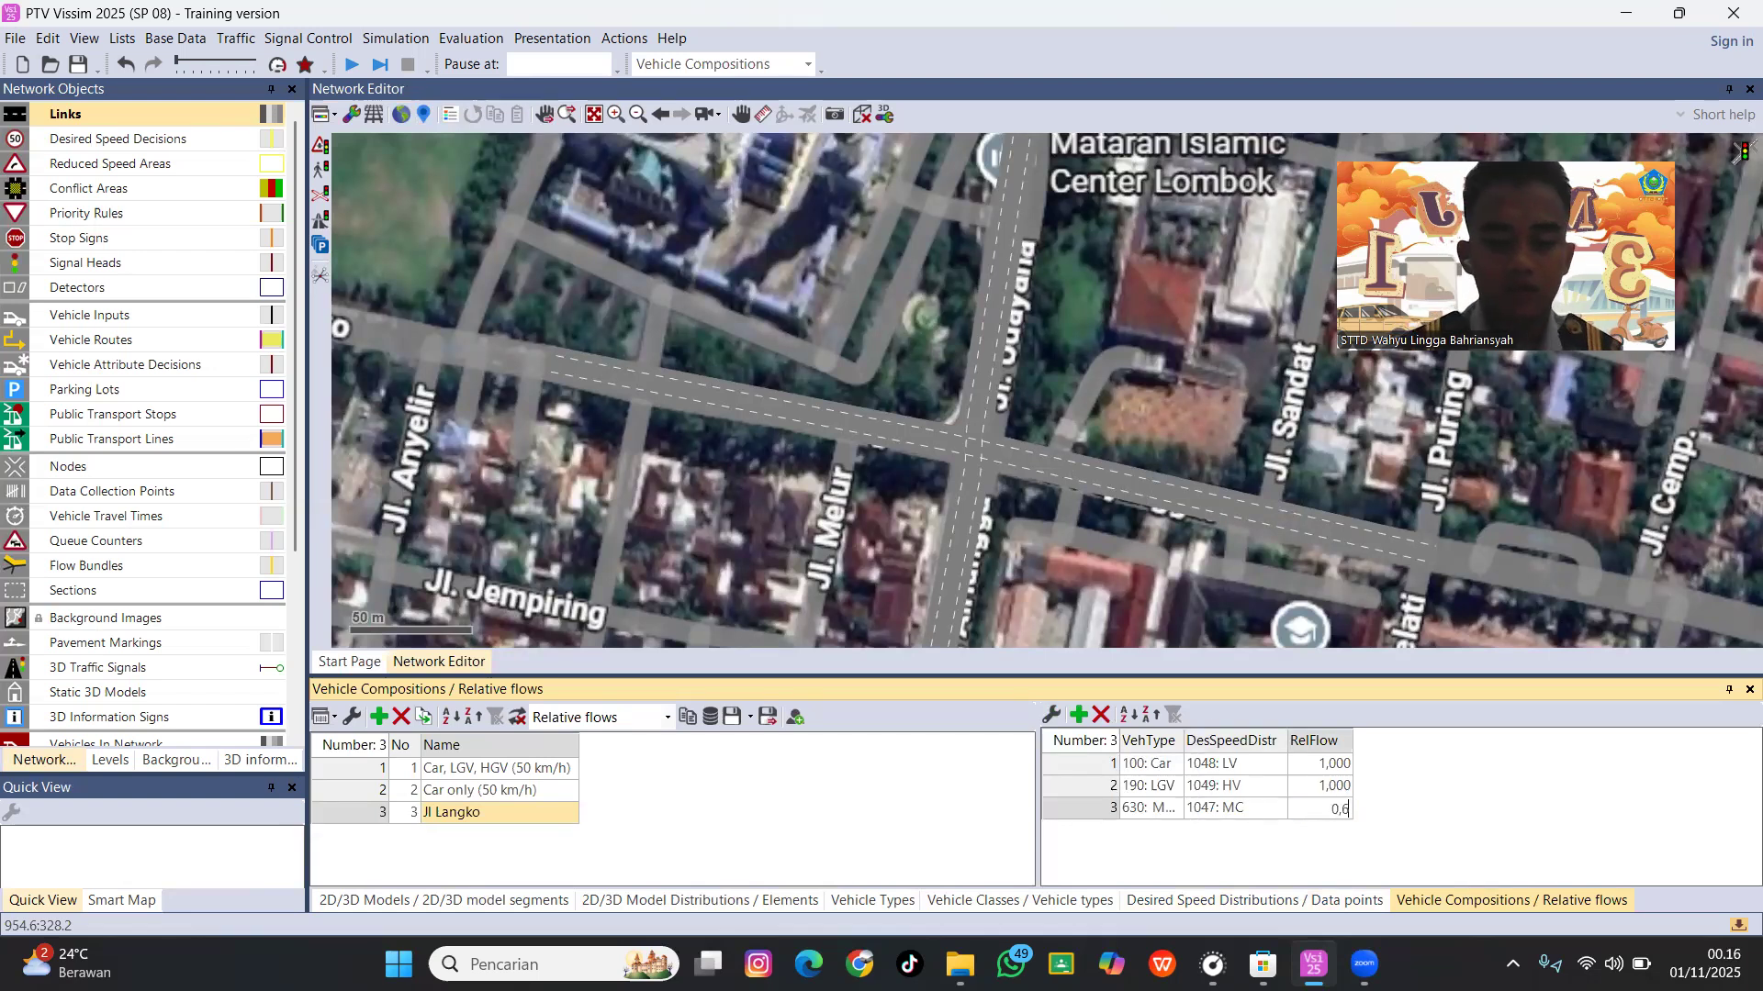
Set the Jl Langko relative flows to 0,3 for 100: Car and 0,1 for 190: LGV.
click(1340, 766)
double_click(1342, 767)
key(BackSpace)
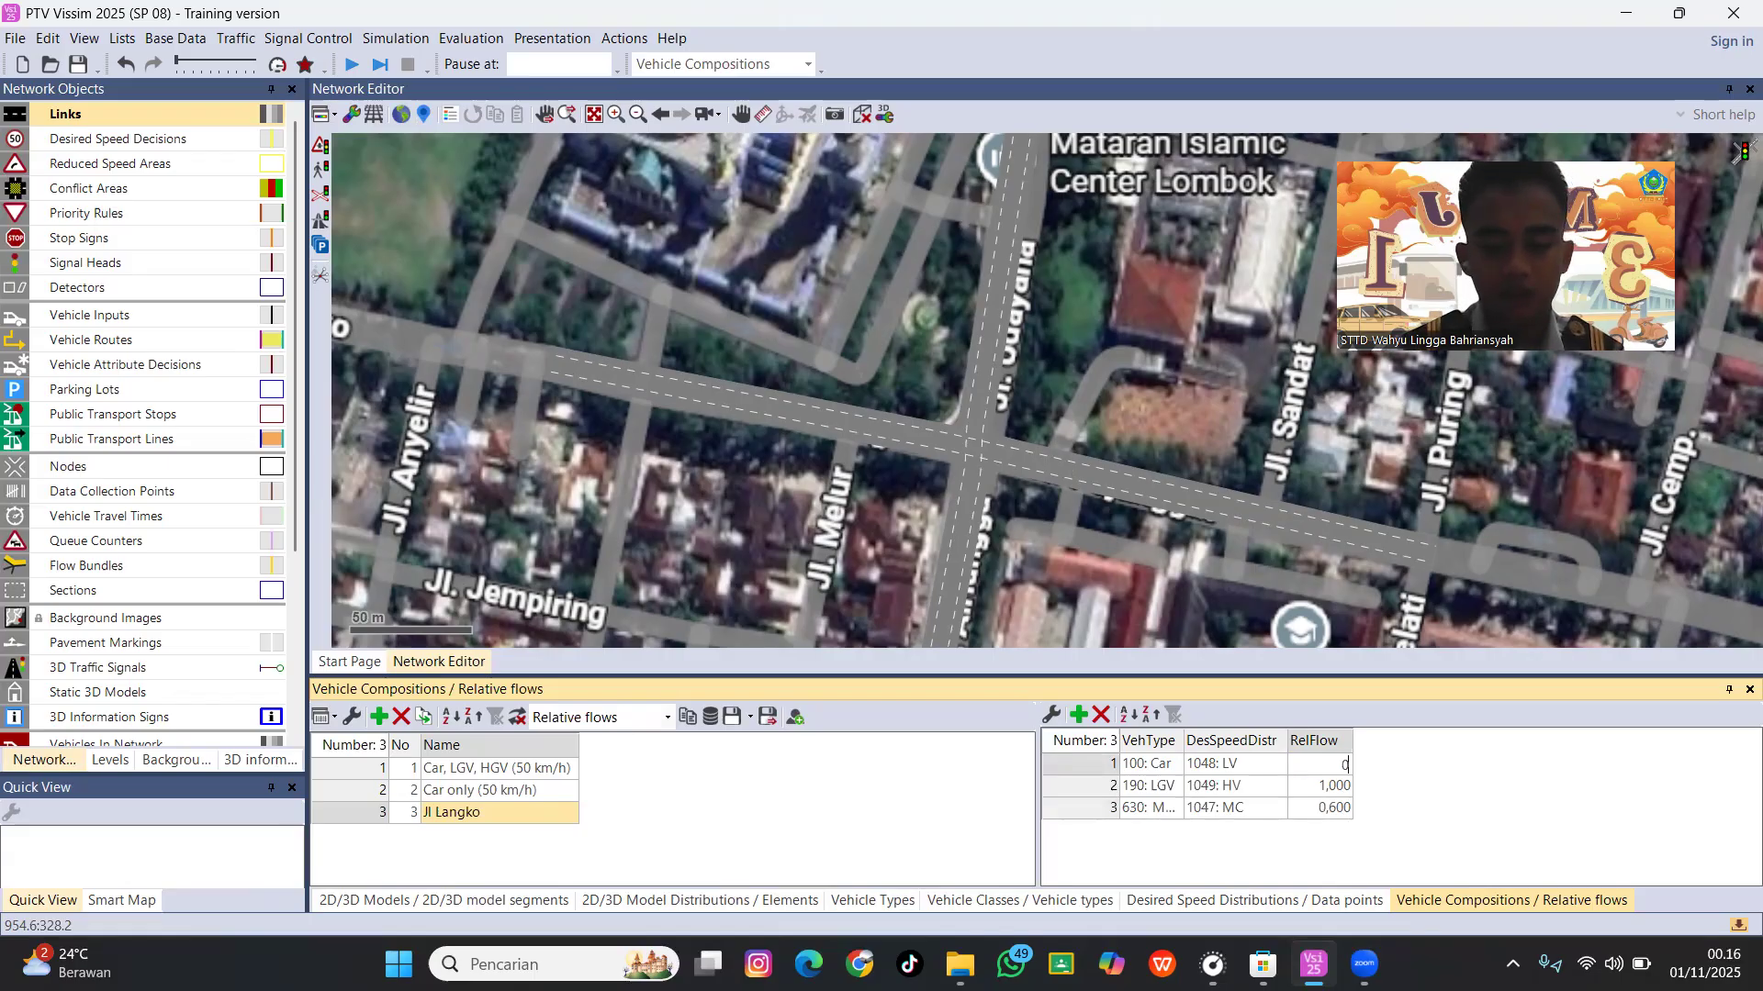
text(0,3)
double_click(1340, 788)
key(BackSpace)
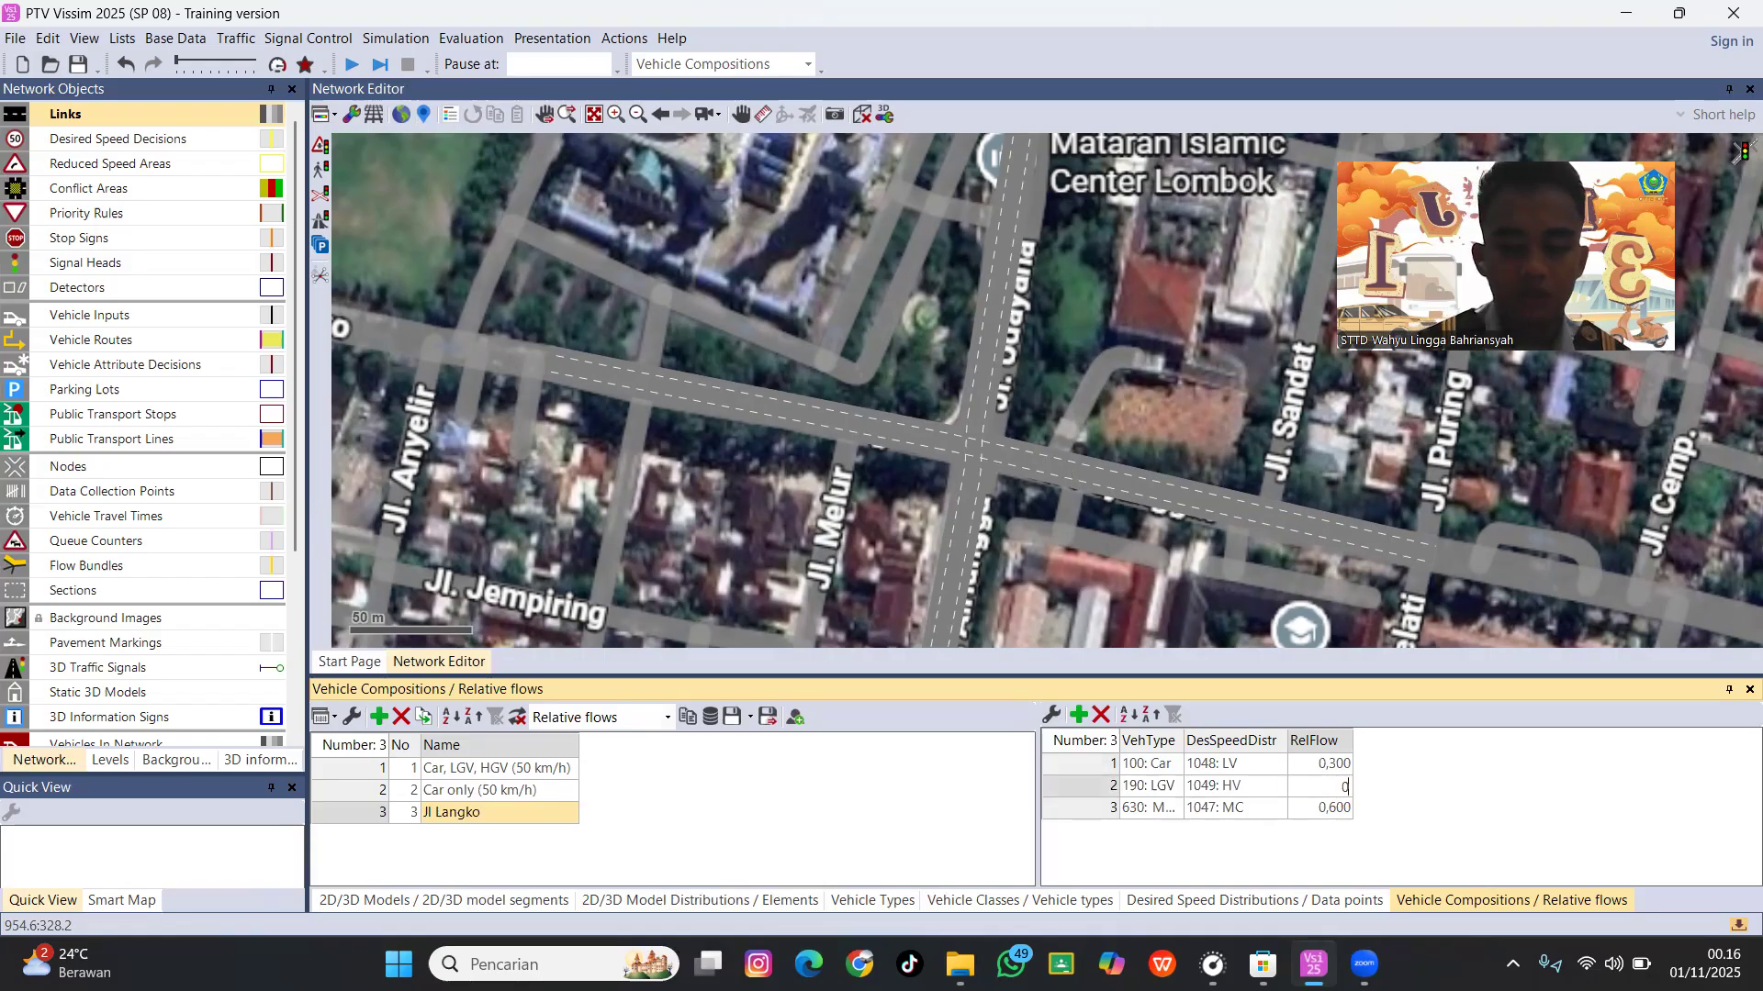
text(0,1)
key(Return)
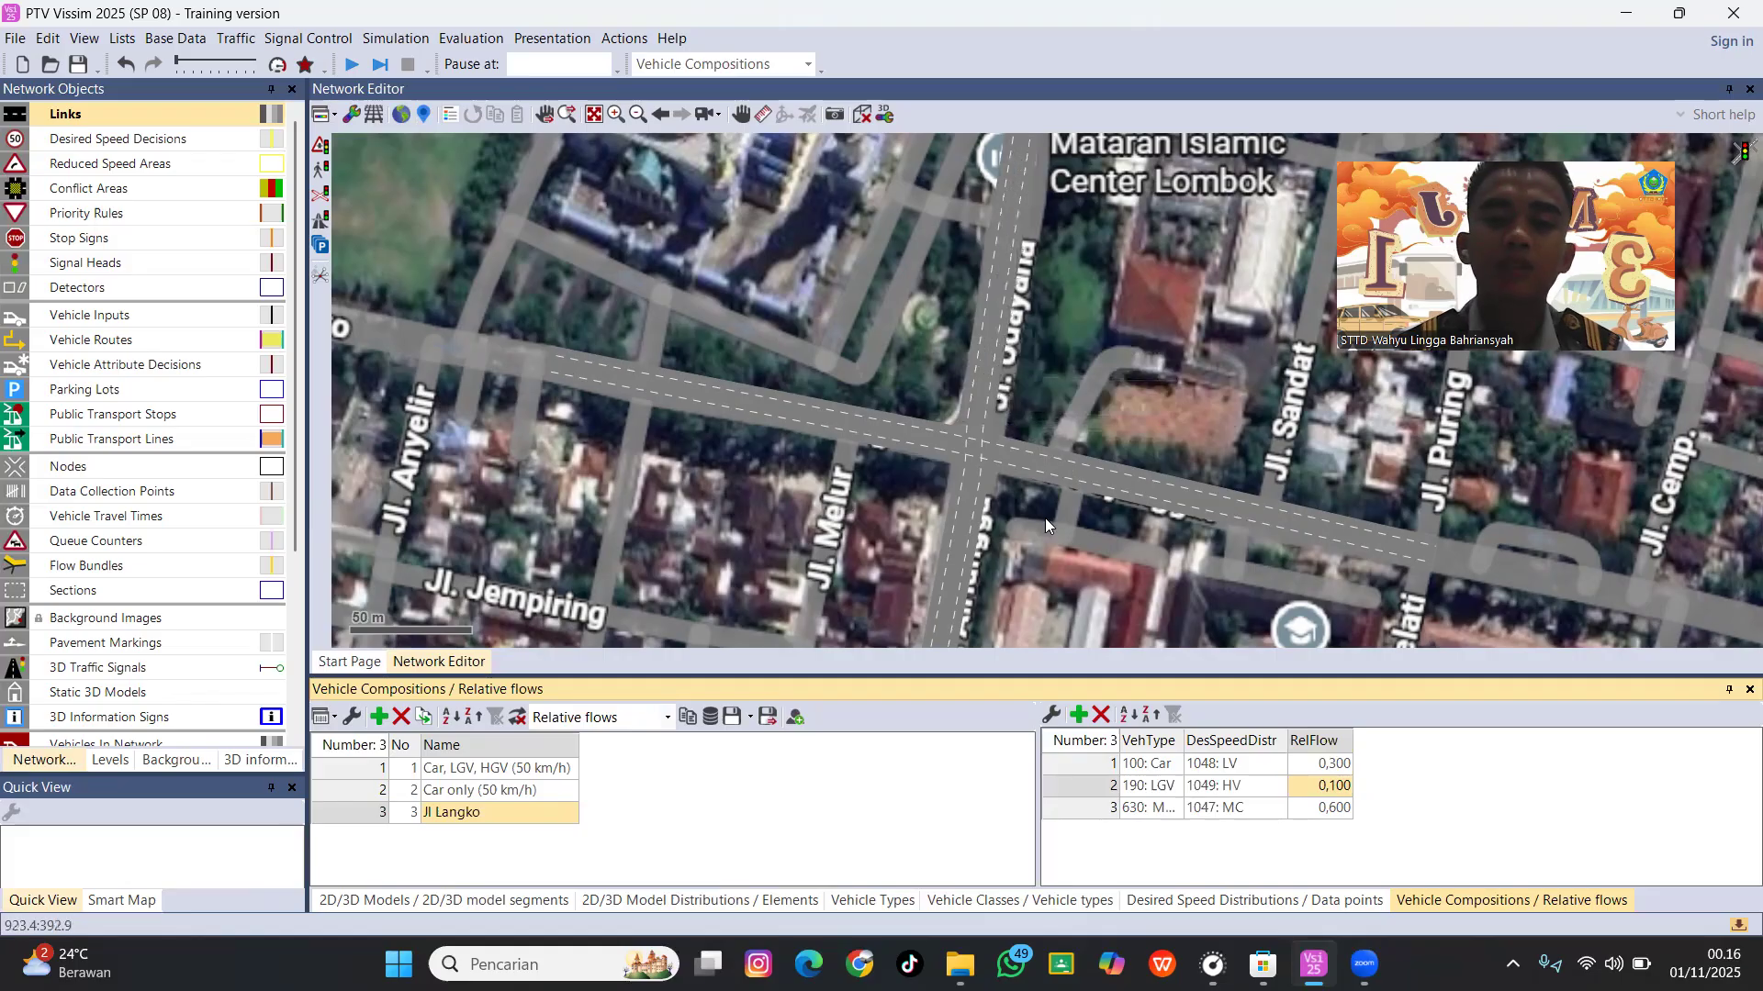
Duplicate the Jl Langko vehicle composition and rename the copy "Jl Udayana".
right_click(515, 815)
click(573, 843)
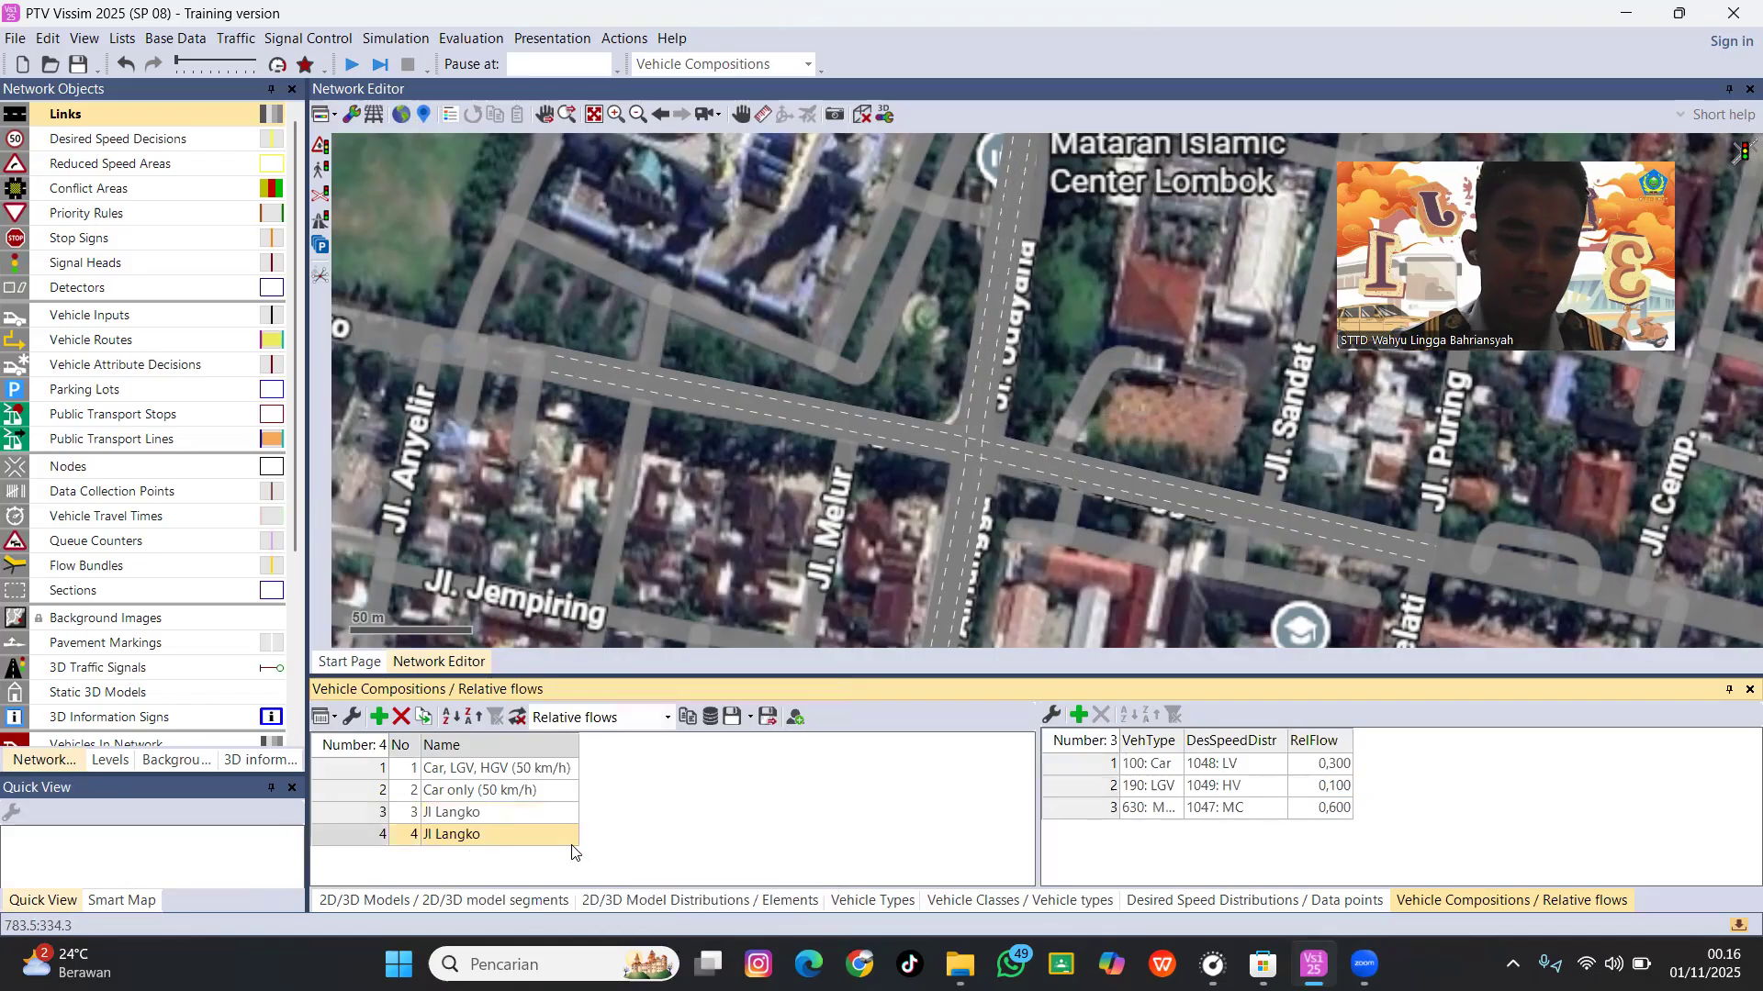
click(523, 835)
click(524, 835)
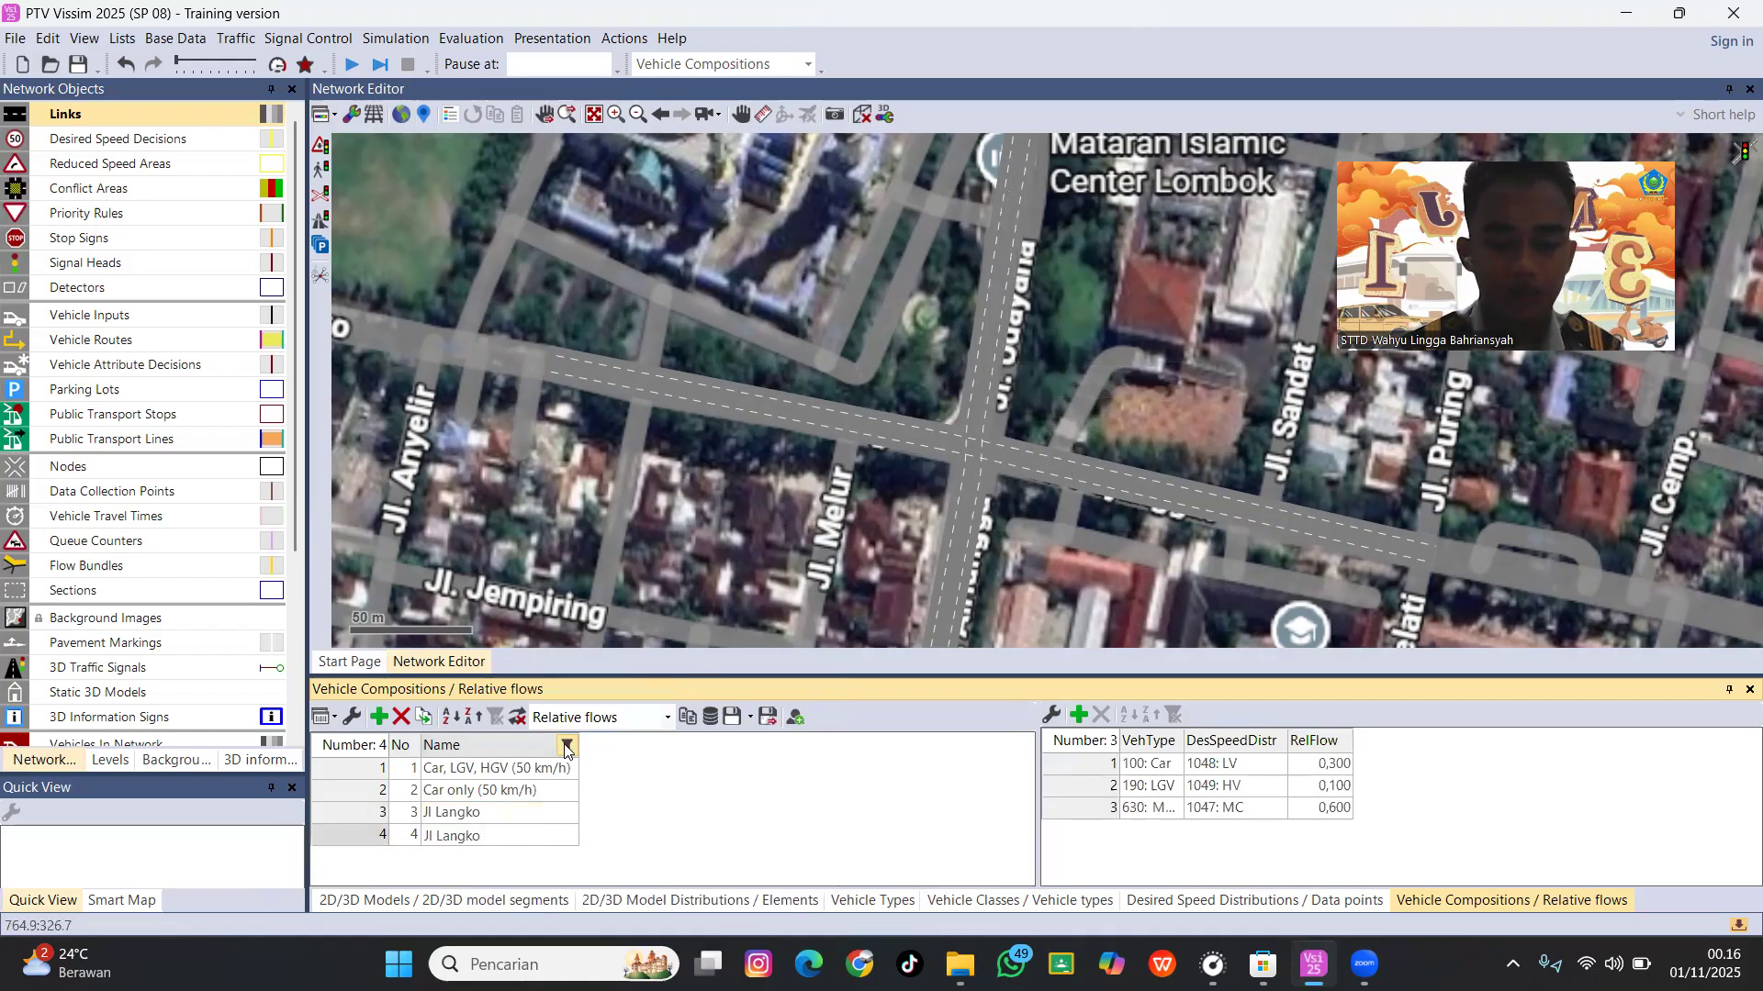
key(BackSpace)
key(BackSpace)
key(BackSpace)
key(BackSpace)
key(BackSpace)
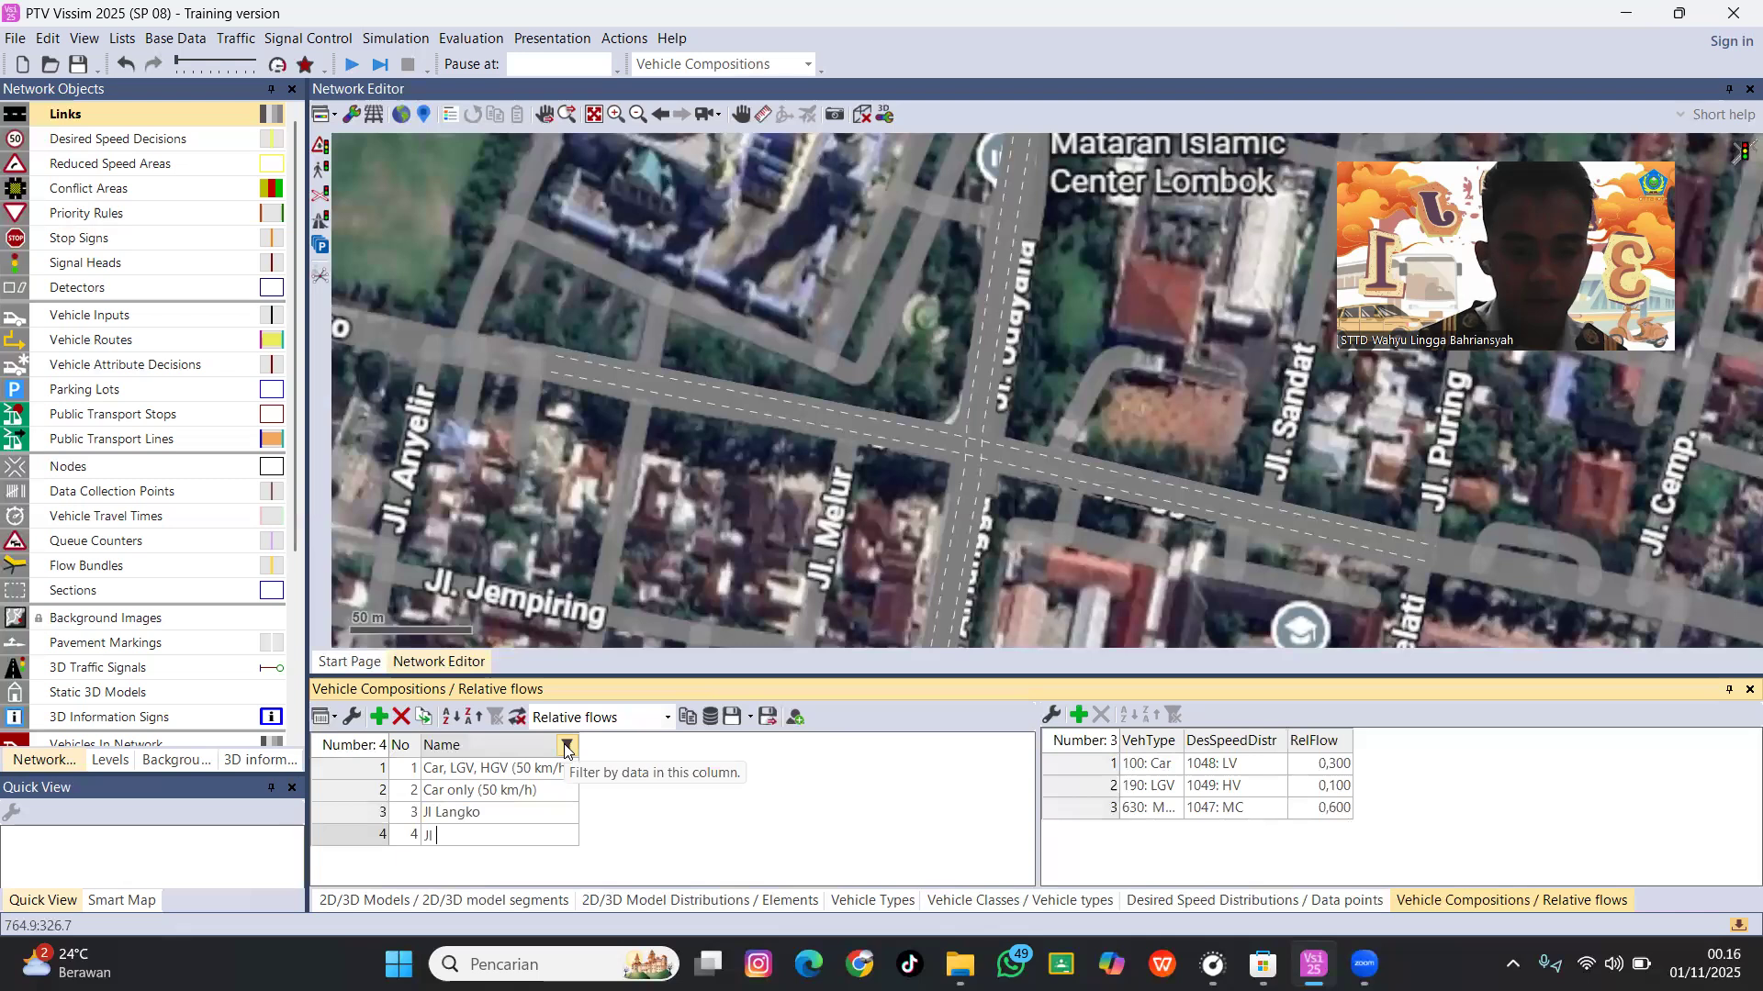
text(Udayana)
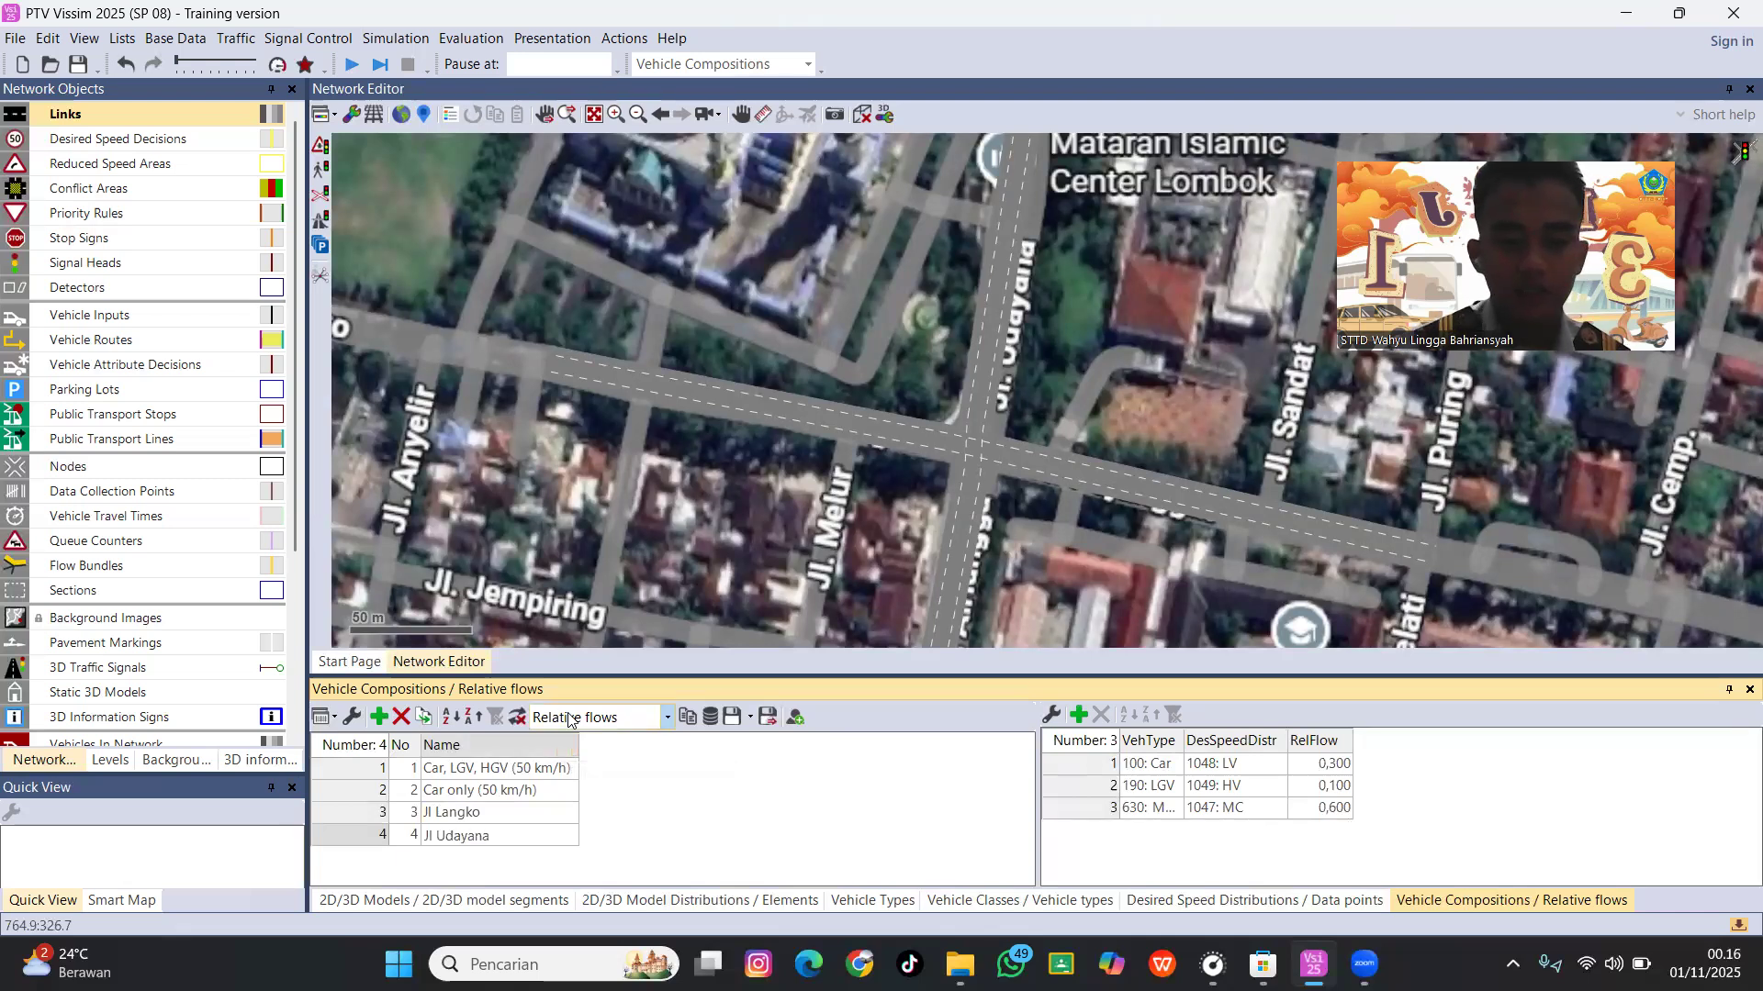
click(590, 853)
click(558, 832)
click(740, 850)
click(539, 838)
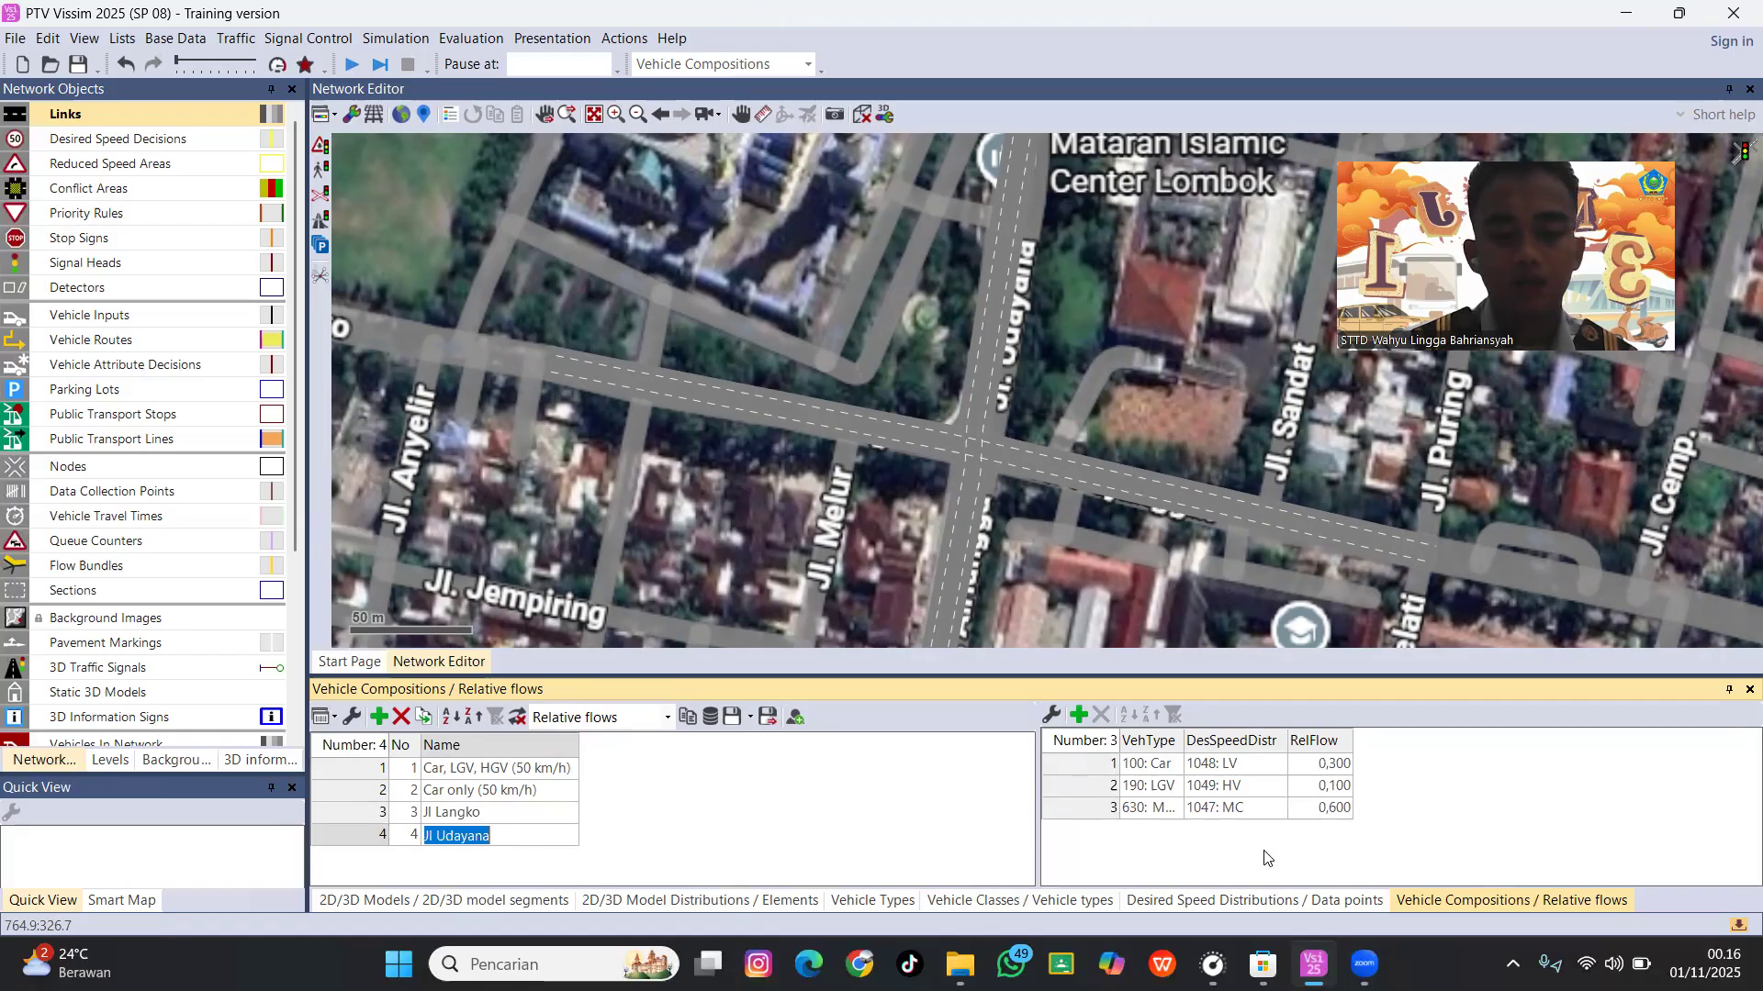
Set the relative flow of 630: Motor in the Jl Udayana composition to 0,5.
click(1342, 787)
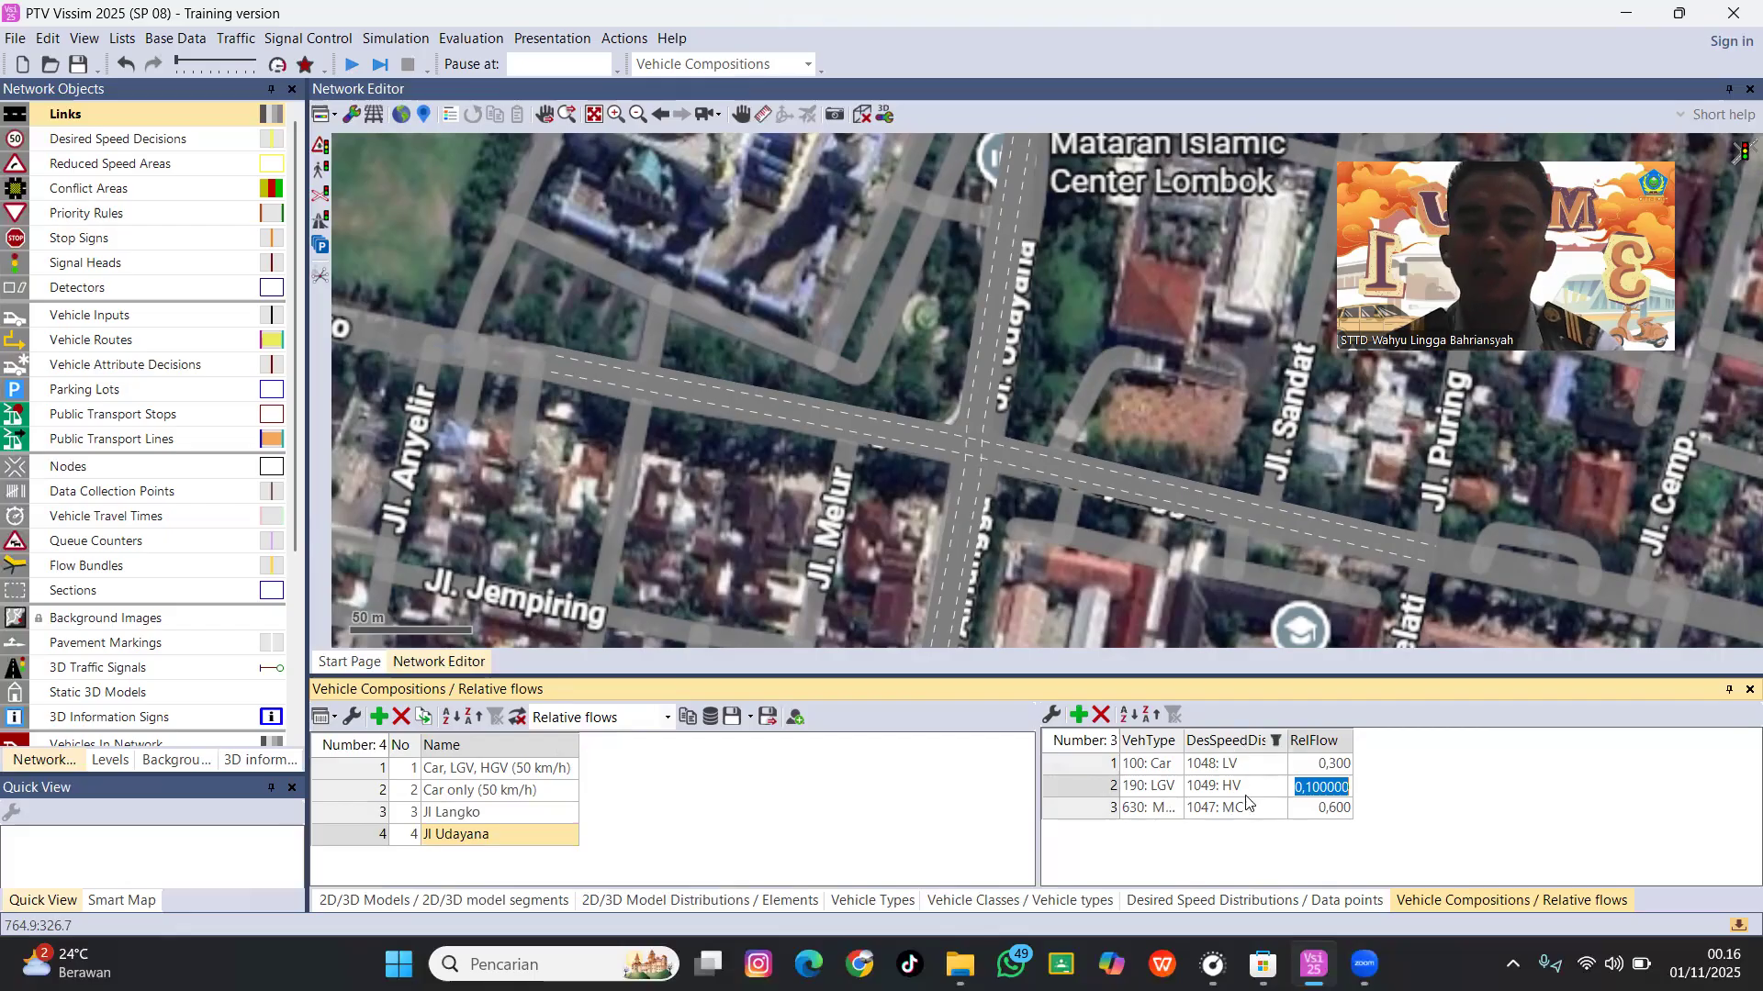
click(1337, 814)
click(1313, 810)
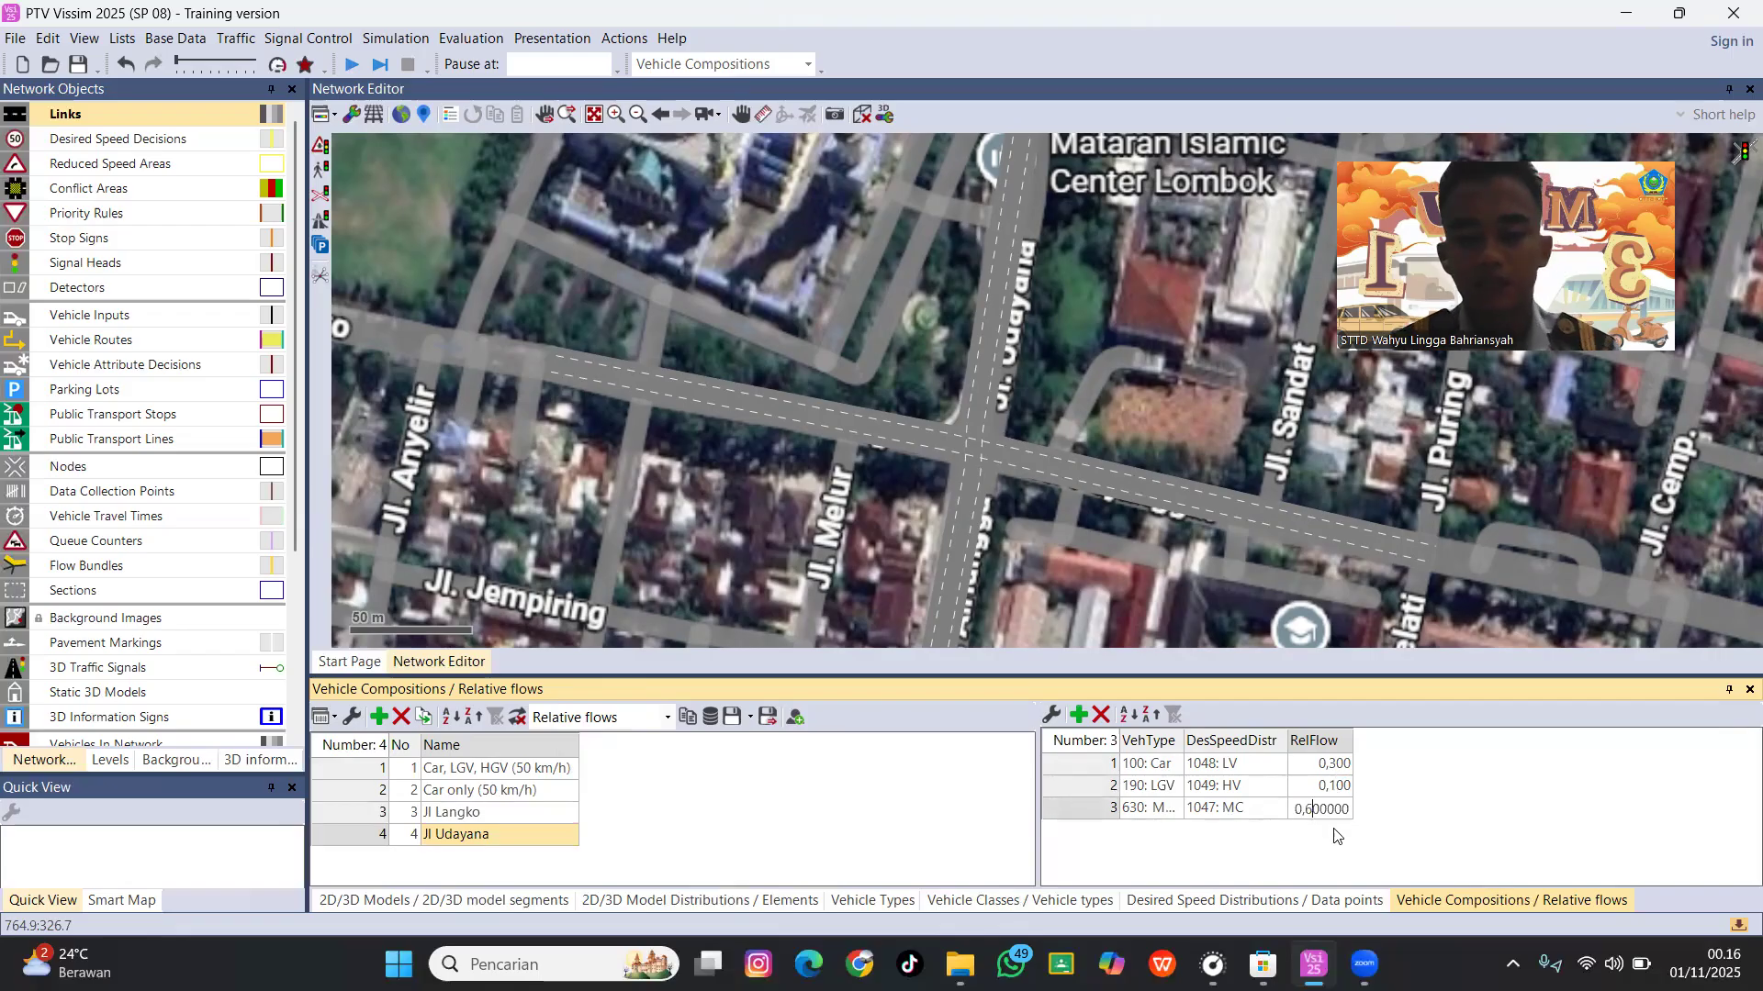
key(BackSpace)
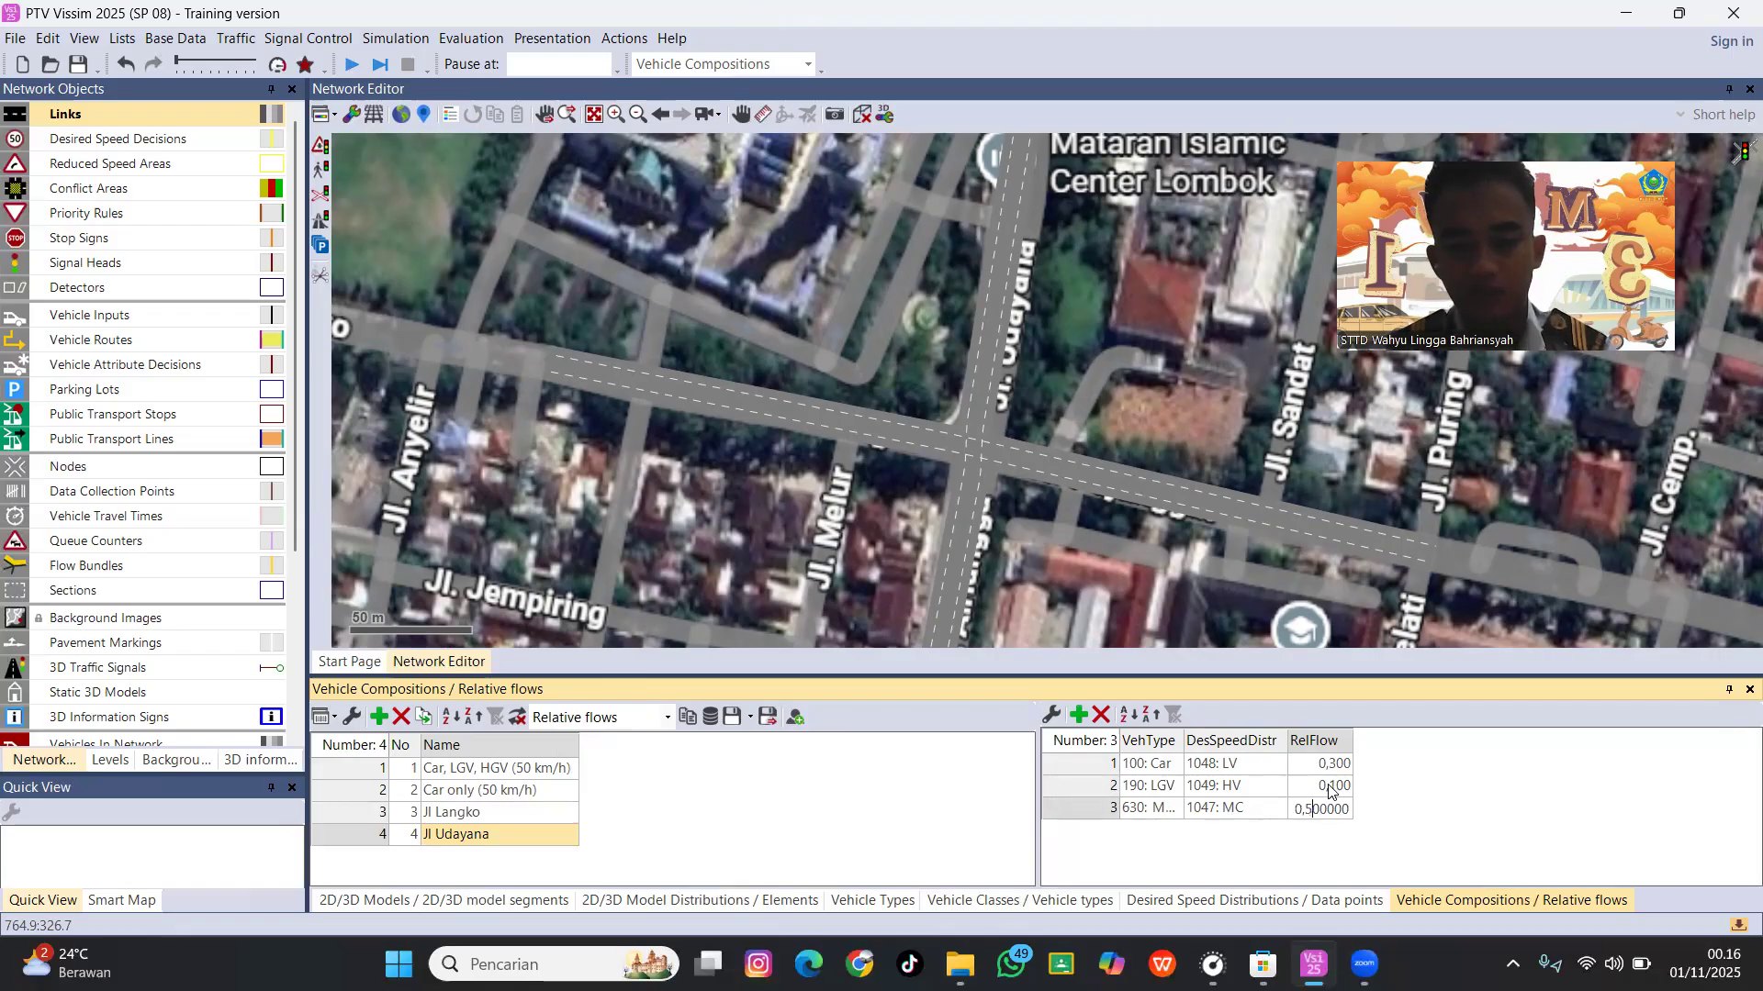
Set the relative flow of vehicle type 190: LGV to 0,200 in the Jl Udayana vehicle composition.
click(1336, 787)
click(1317, 790)
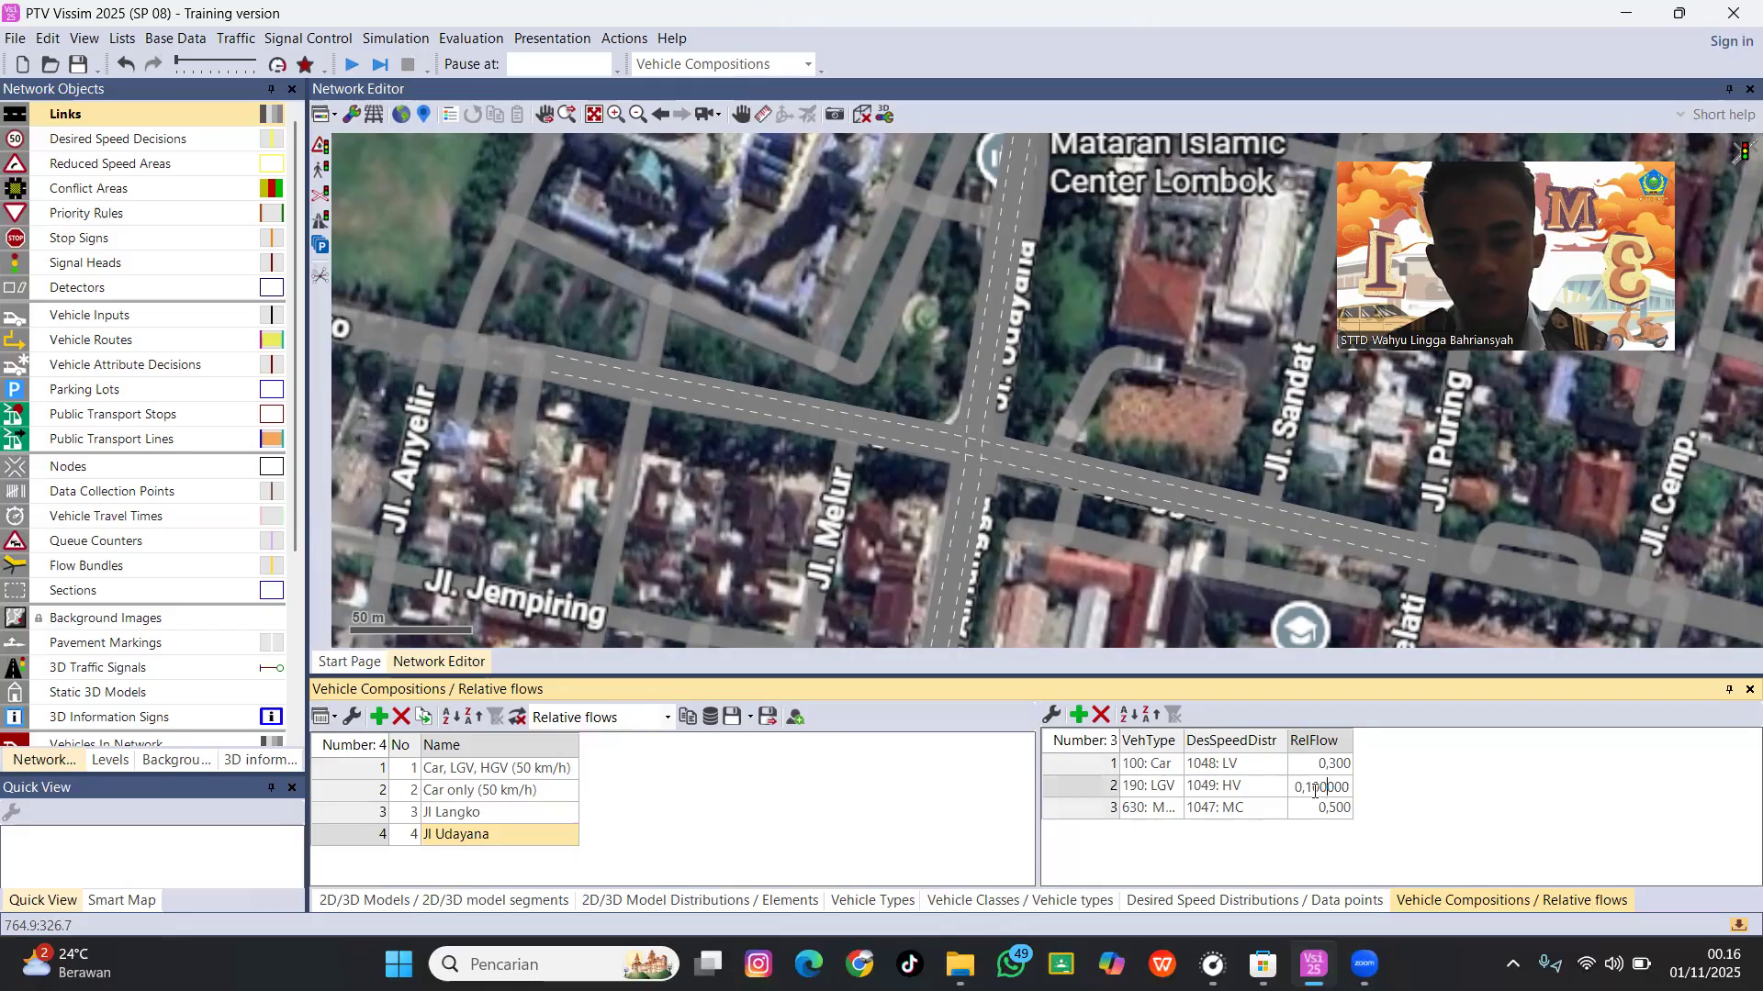
key(BackSpace)
text(2)
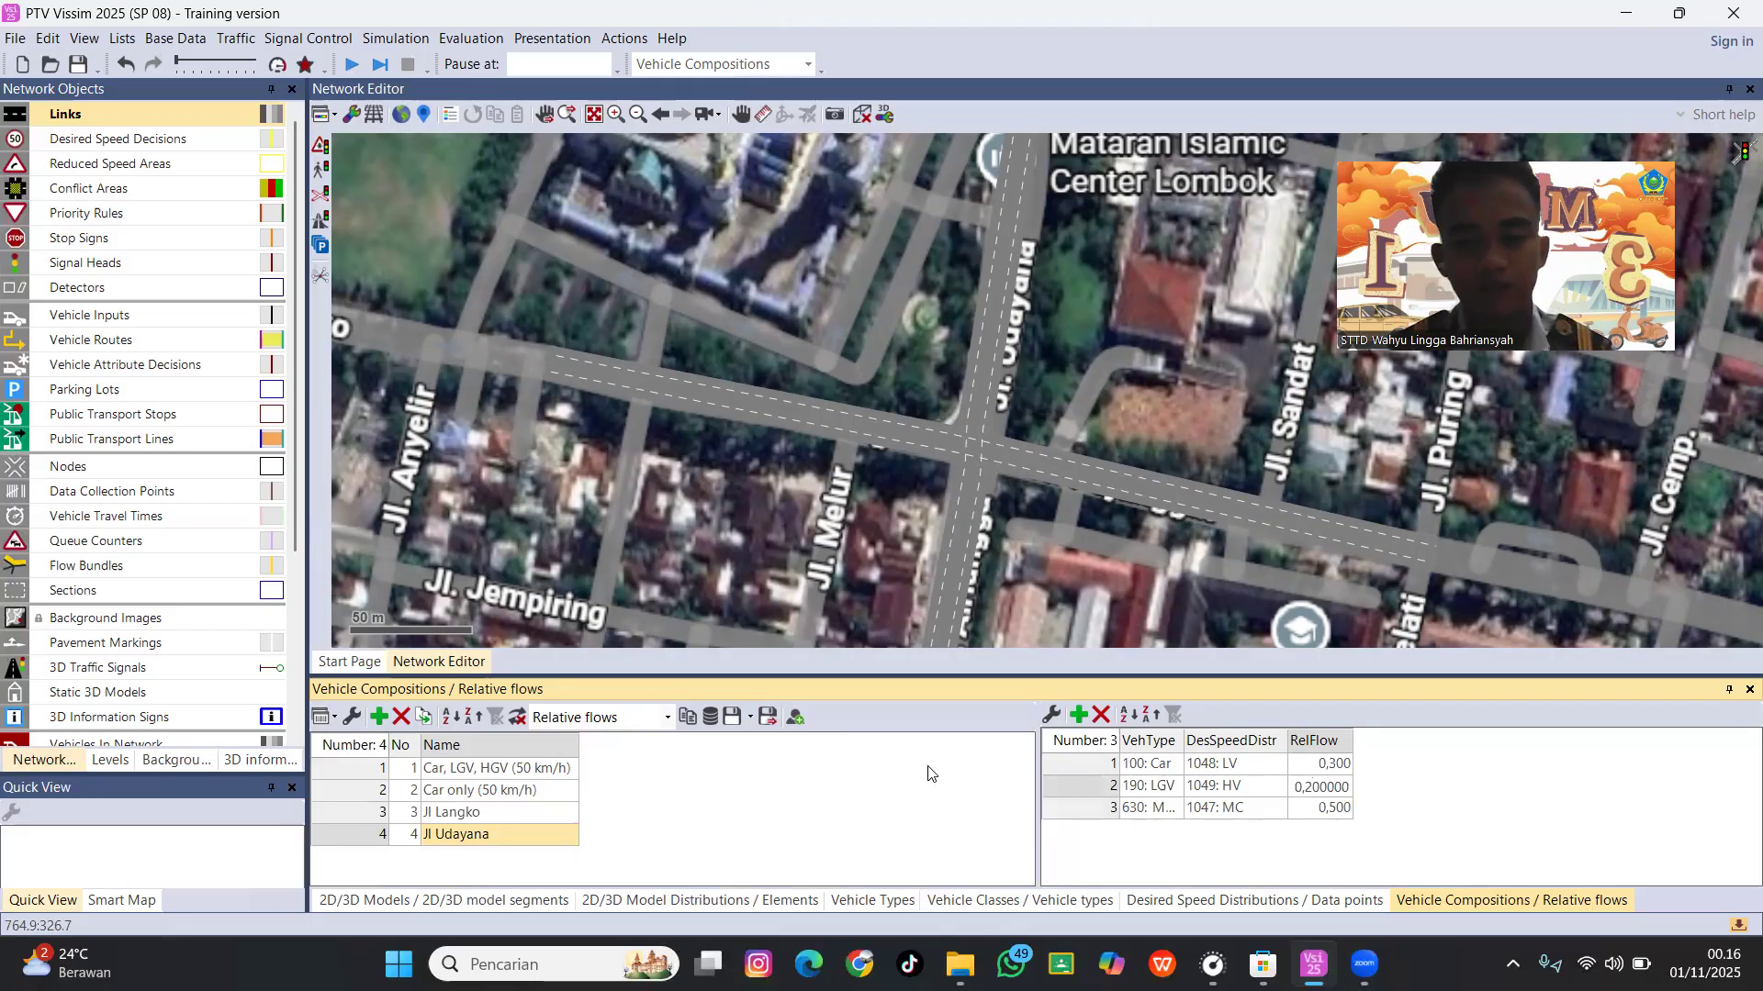
Duplicate the Jl Udayana vehicle composition and rename the copy as Jl Pejanggik.
click(549, 842)
right_click(535, 839)
click(552, 855)
right_click(540, 842)
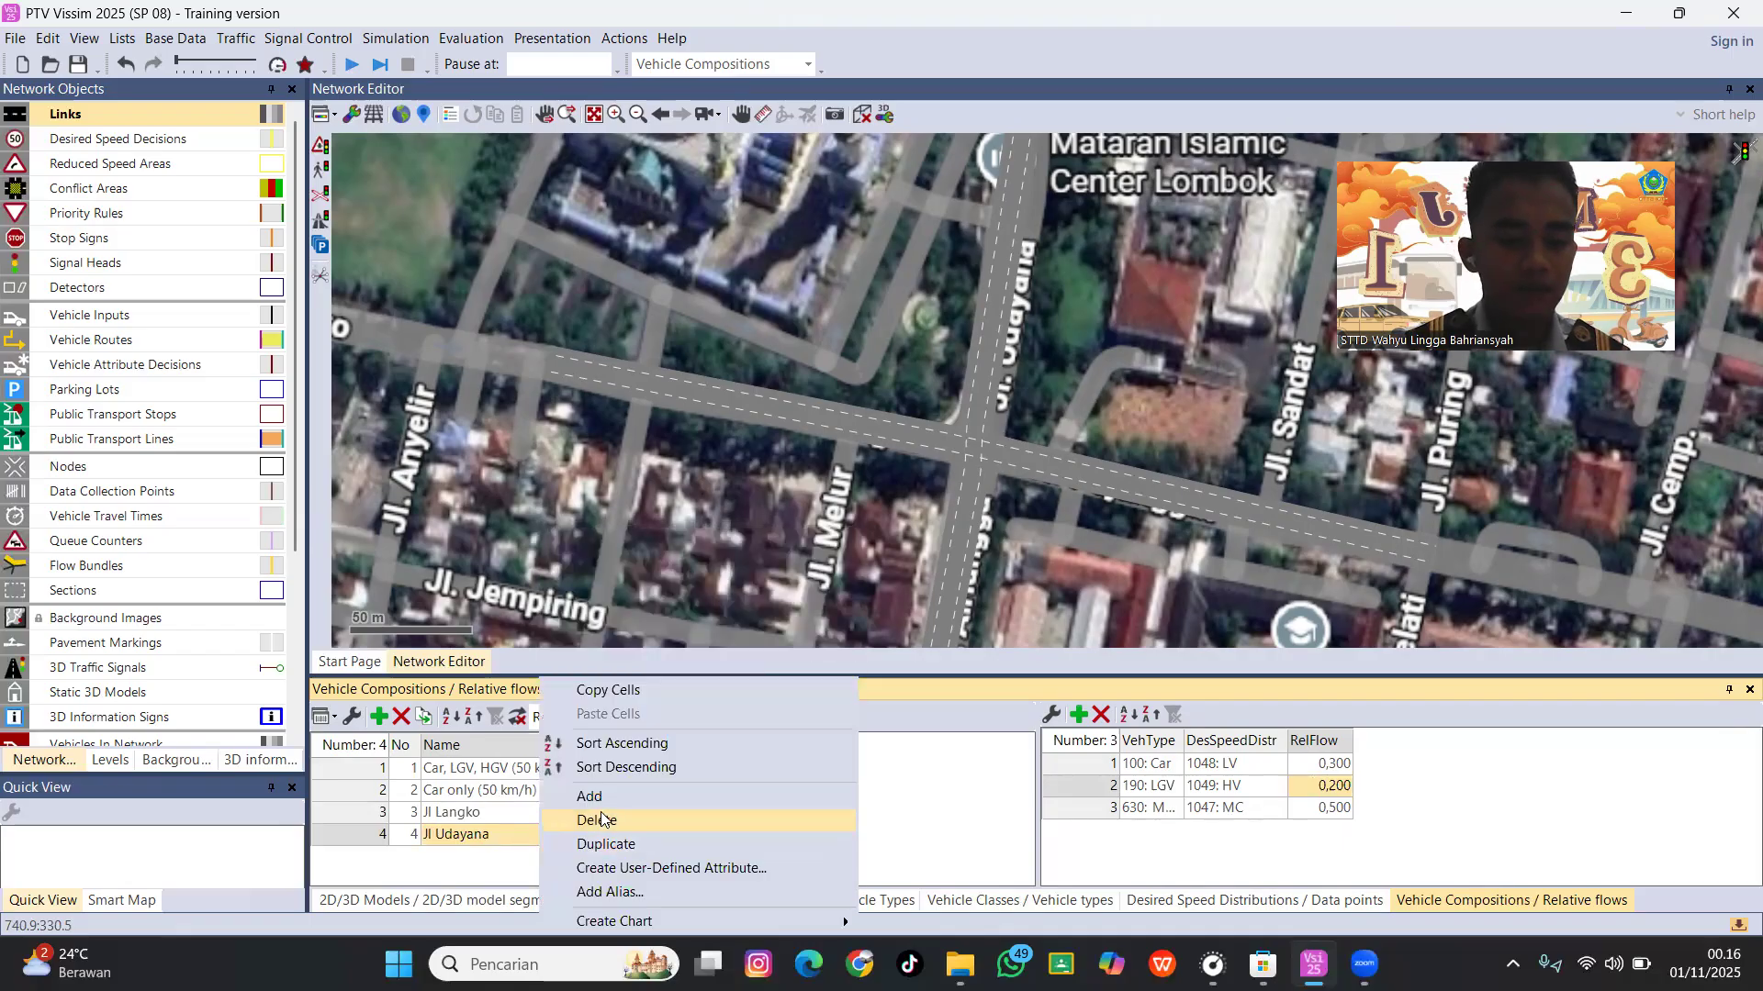
click(606, 843)
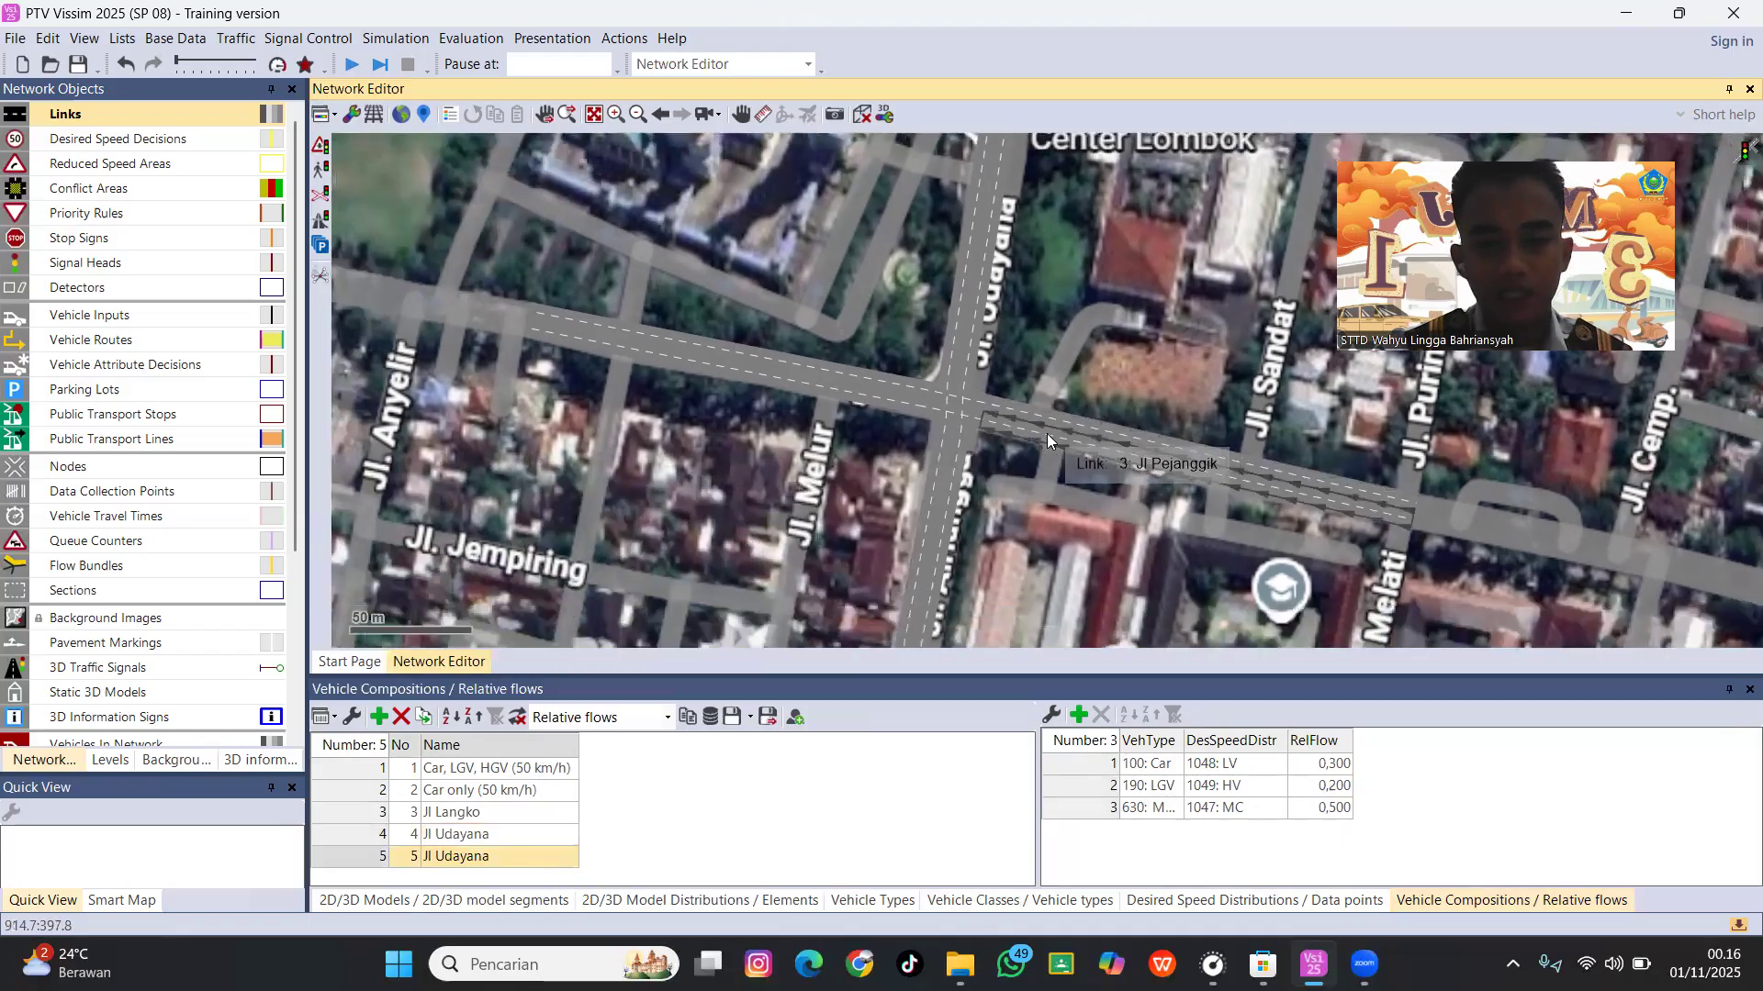
click(508, 855)
click(507, 852)
click(504, 866)
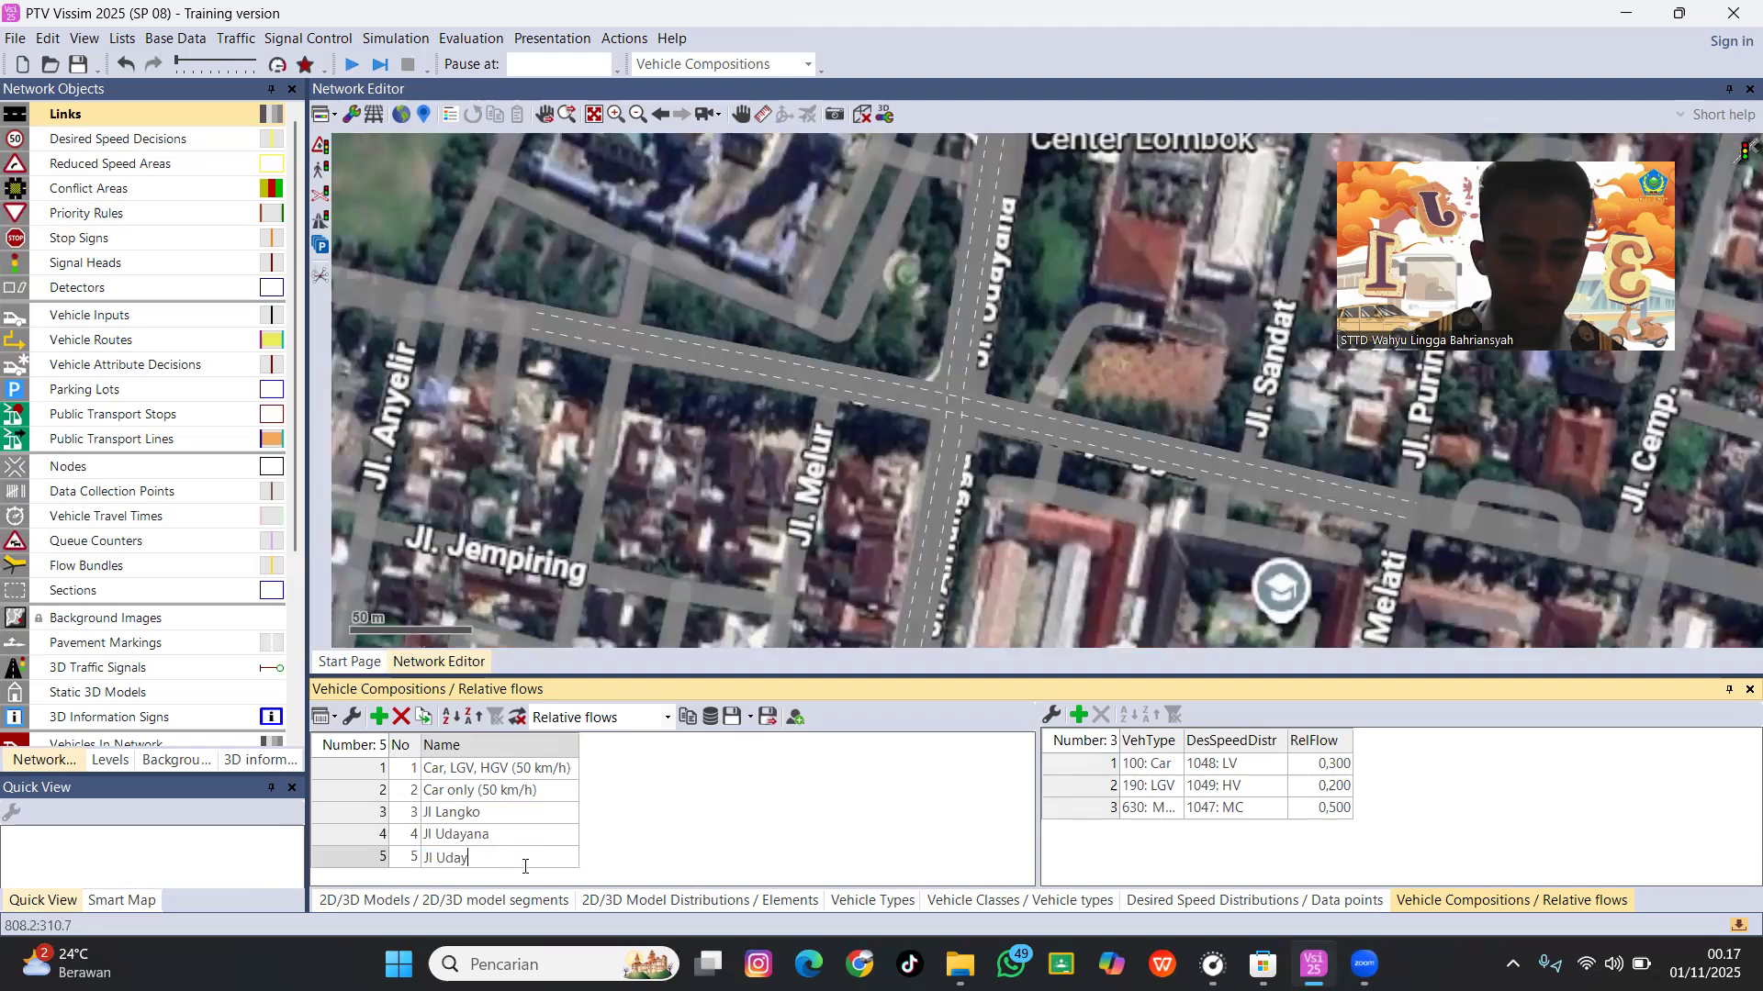
text(Peja)
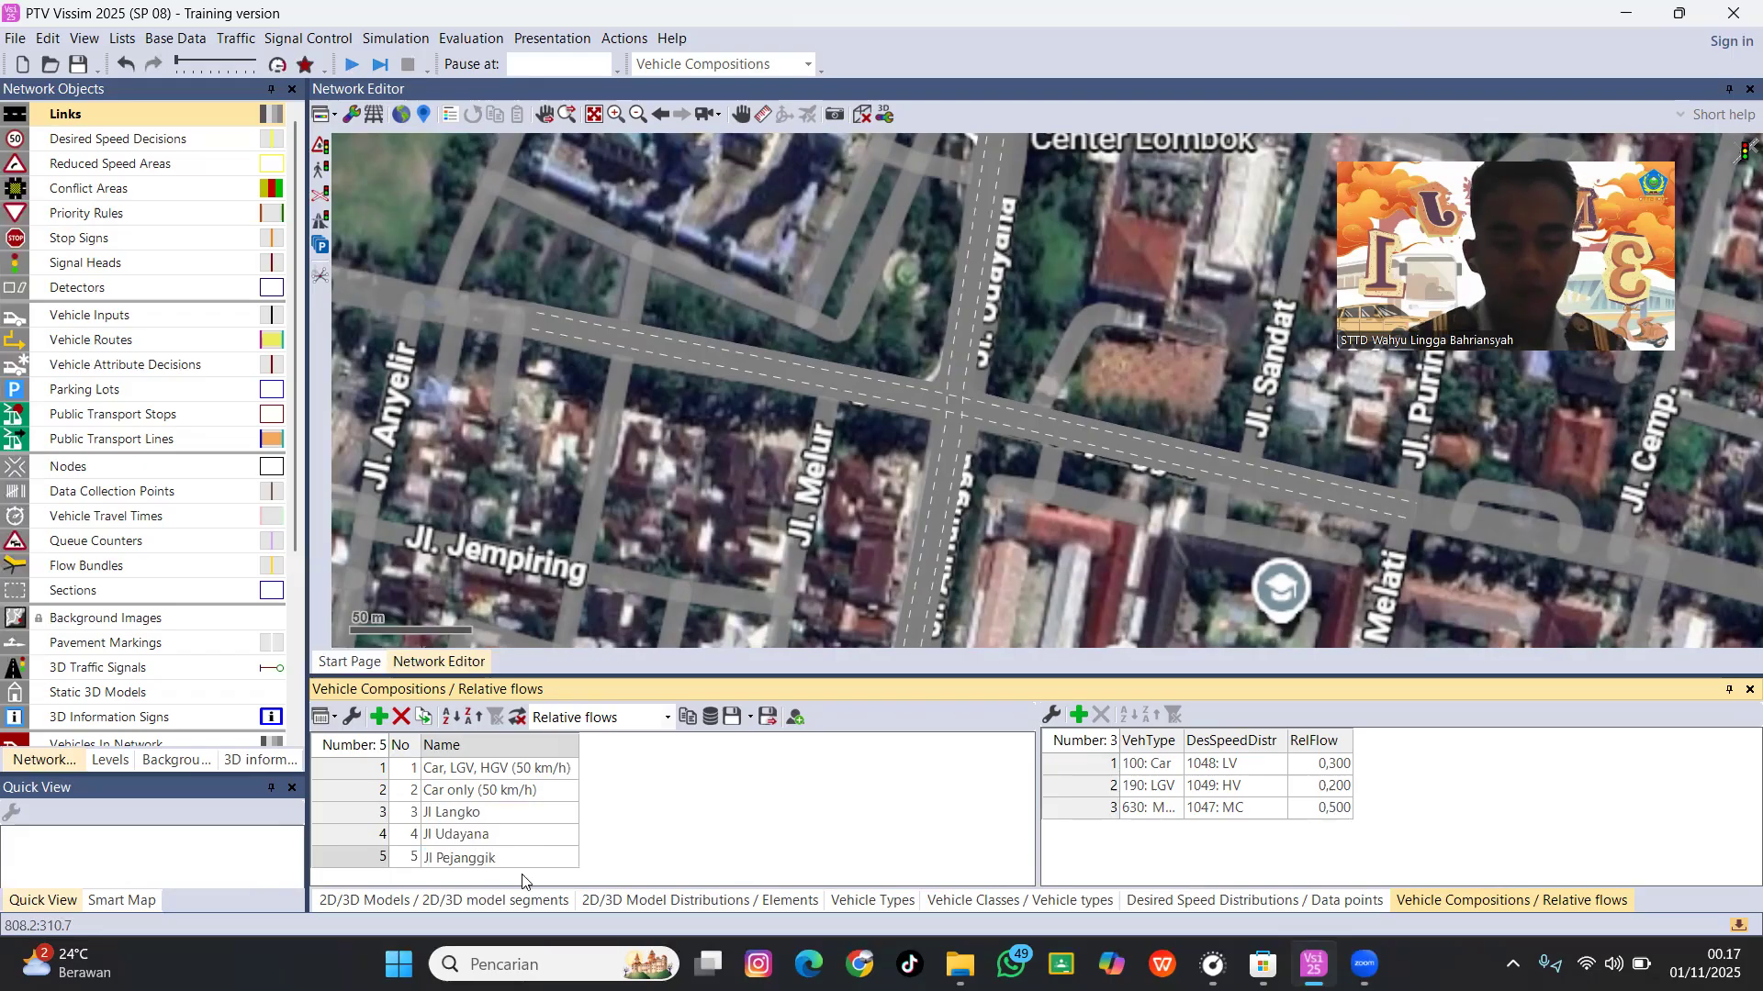
In the Jl Pejanggik composition, set the relative flow of vehicle type 630 to 0,700 and of 100: Car to 0,200.
click(1341, 810)
click(1313, 811)
key(BackSpace)
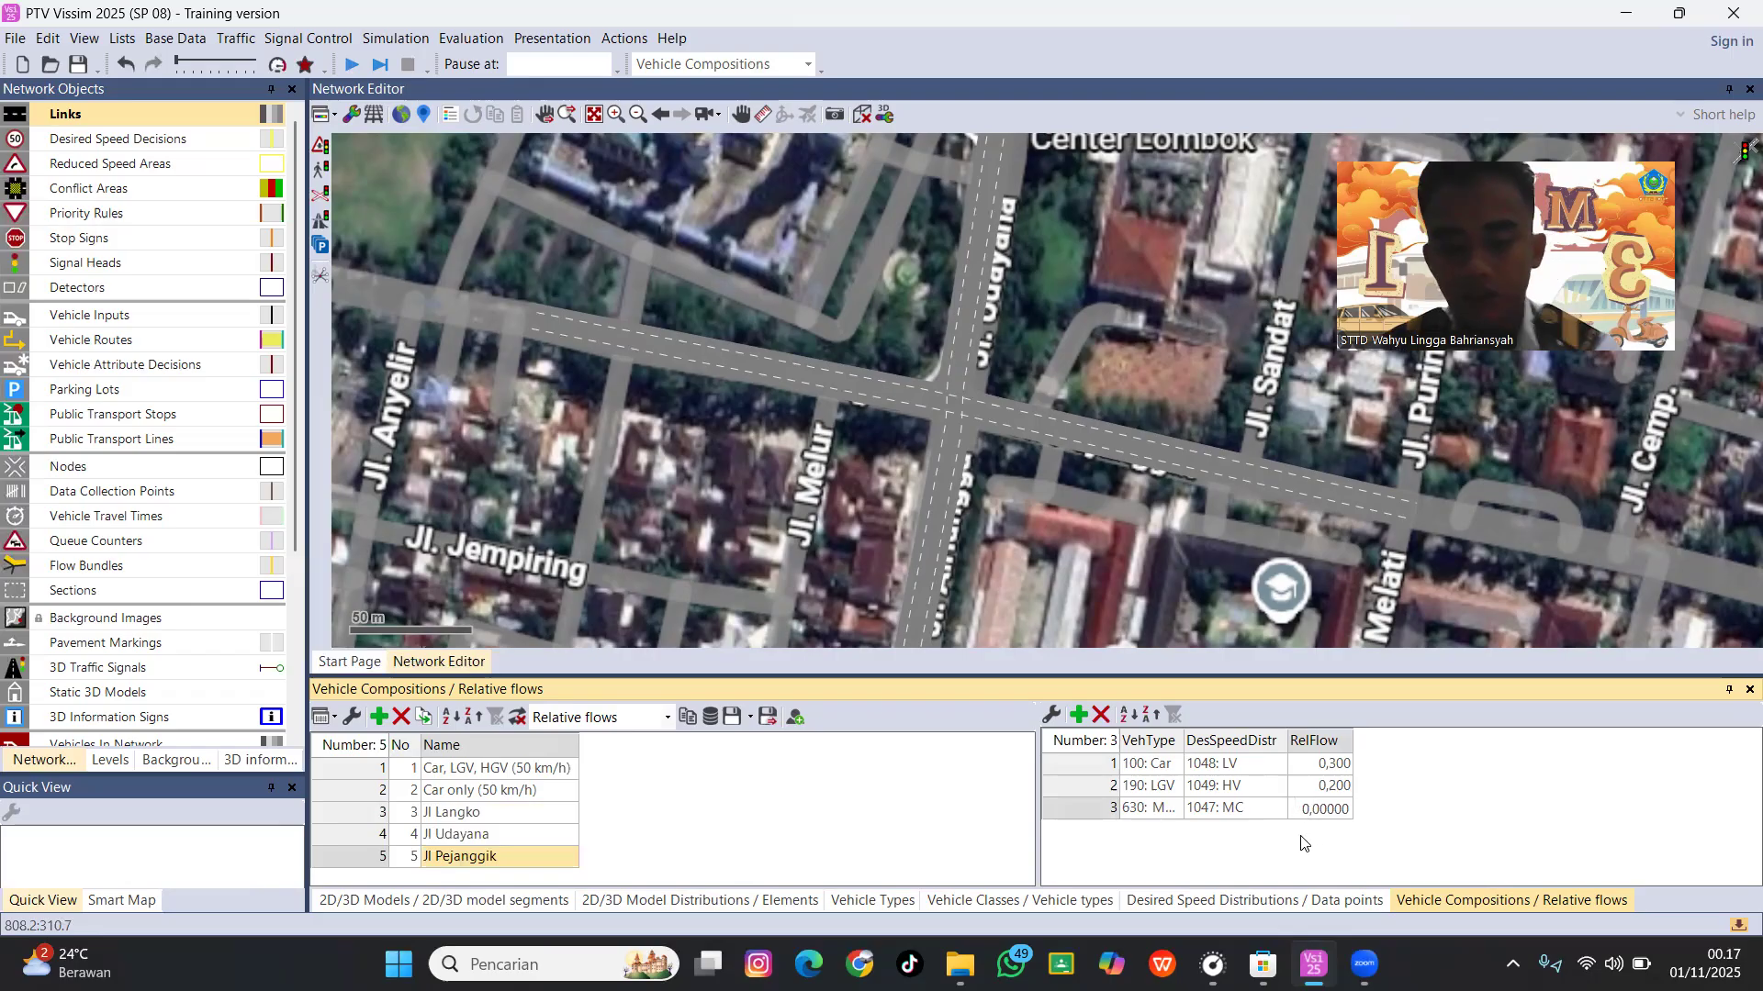
text(7)
click(1338, 768)
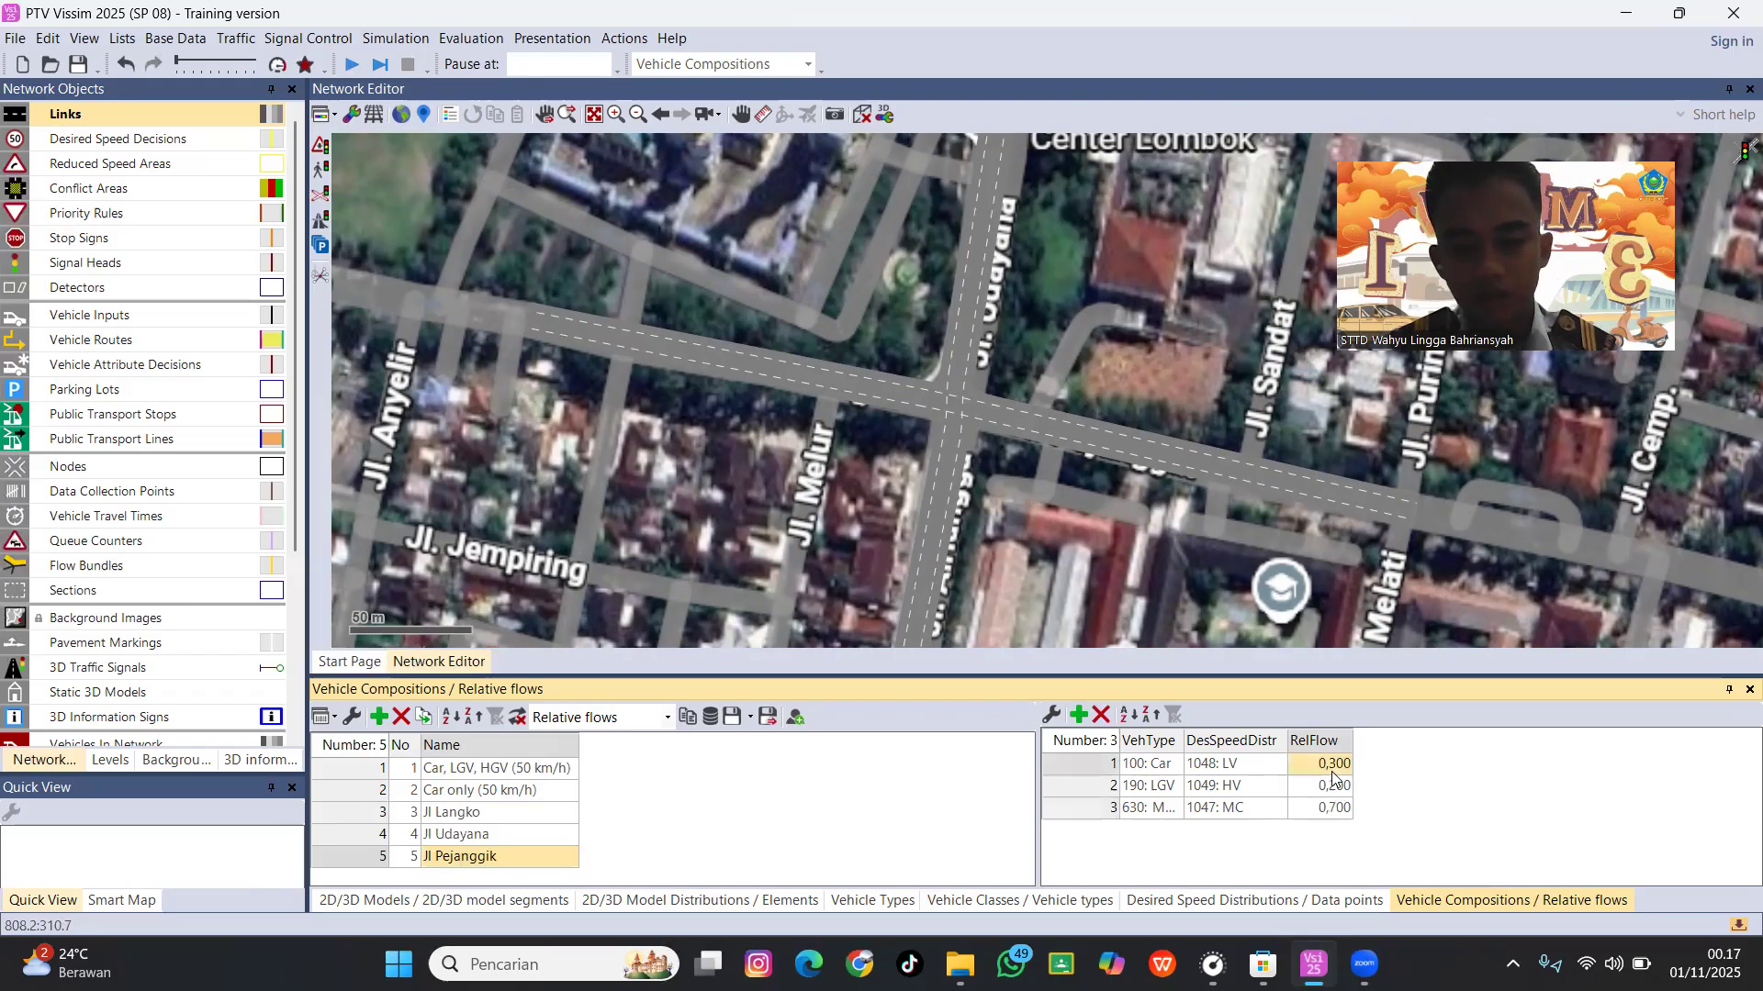
click(1313, 766)
key(BackSpace)
text(2)
Set the relative flow of vehicle type 190: LGV to 0,100 in the Jl Pejanggik composition.
click(1336, 792)
click(1322, 786)
click(1309, 787)
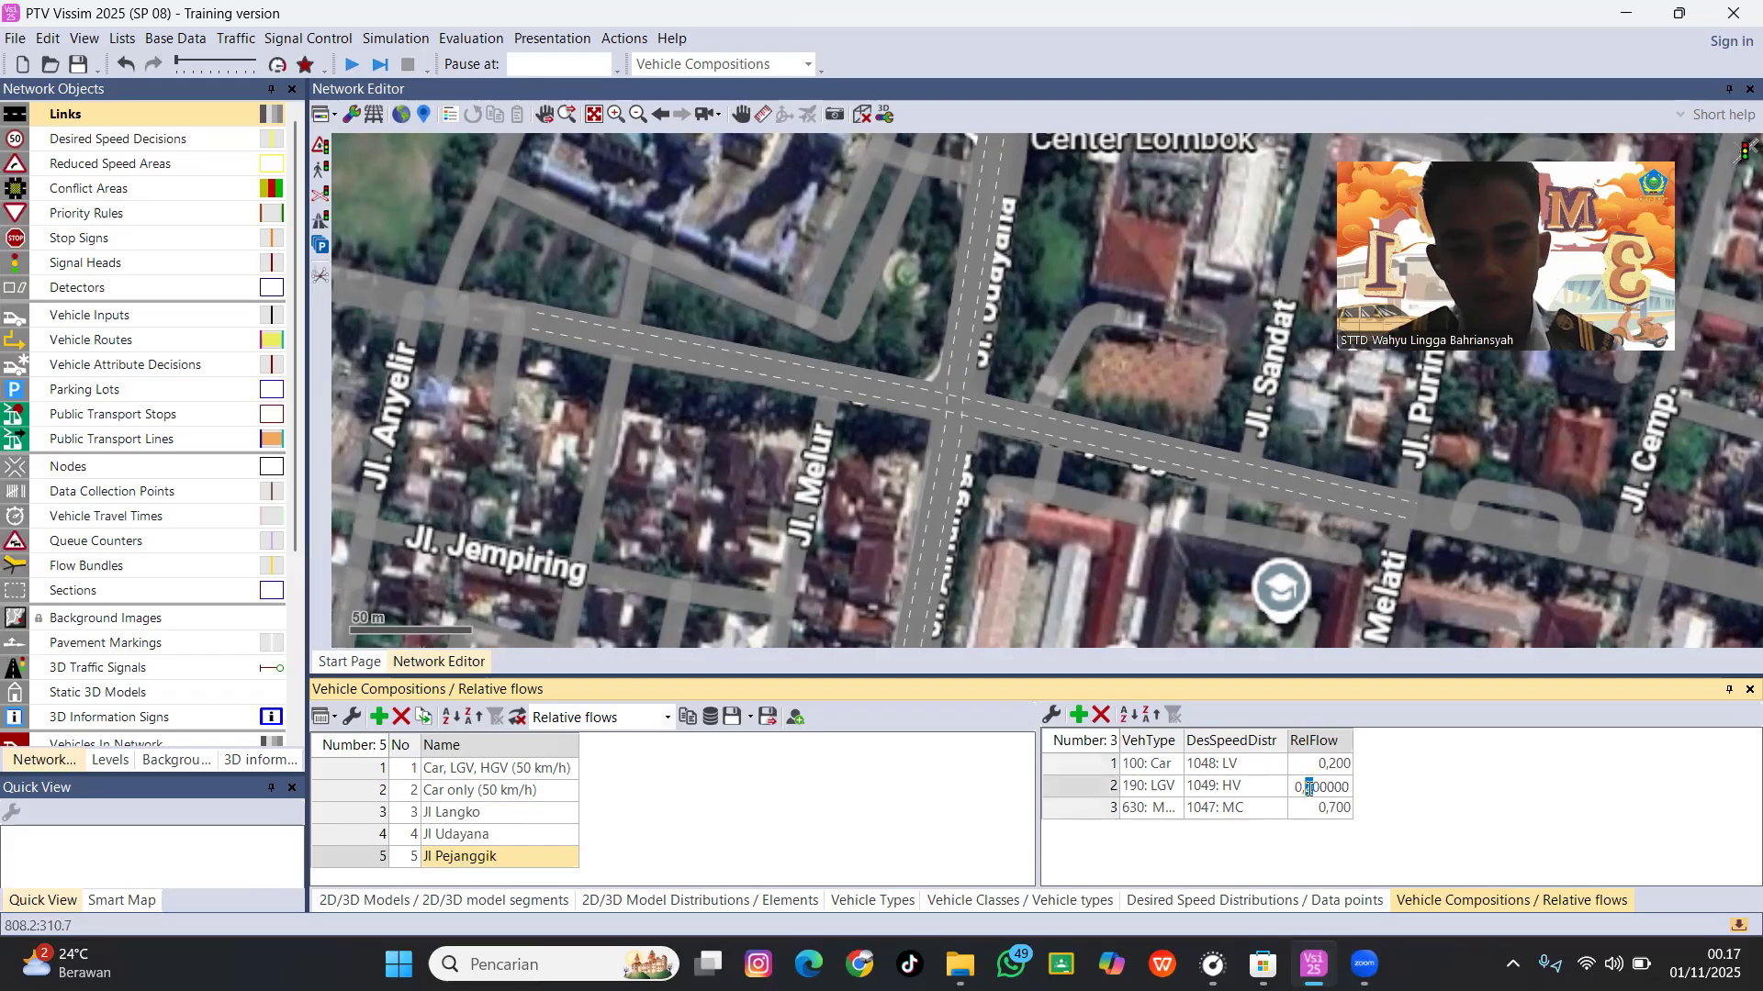
key(BackSpace)
text(1)
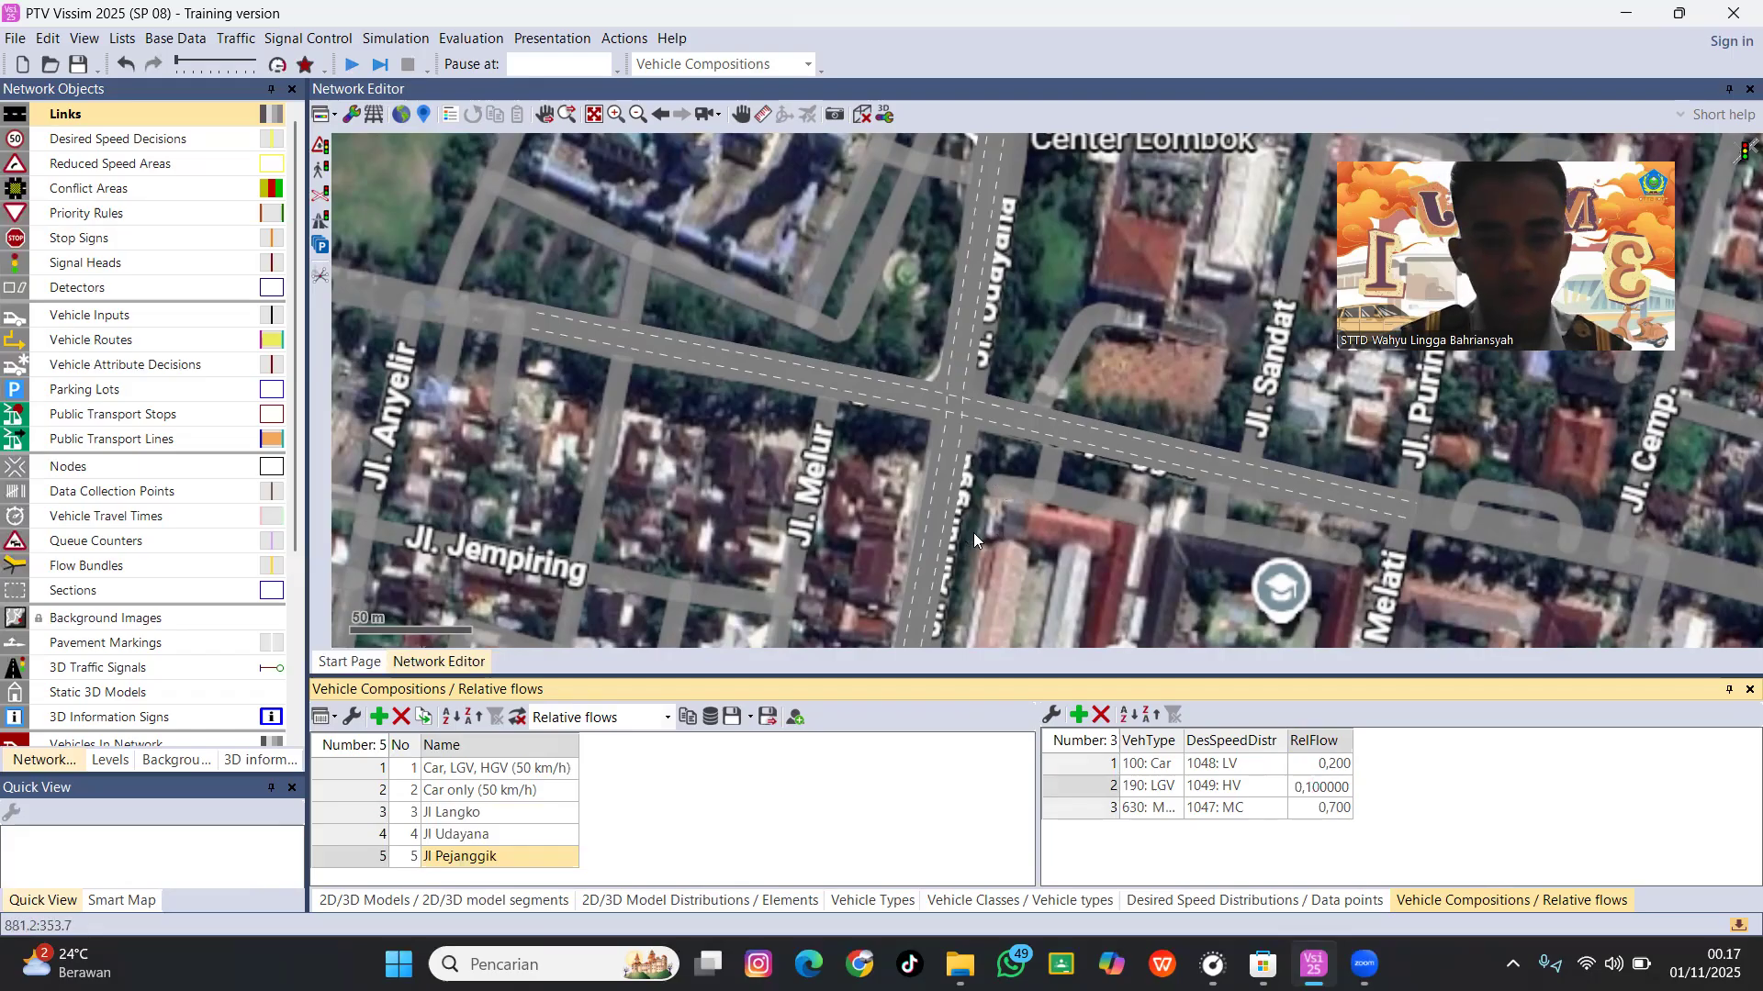
key(Return)
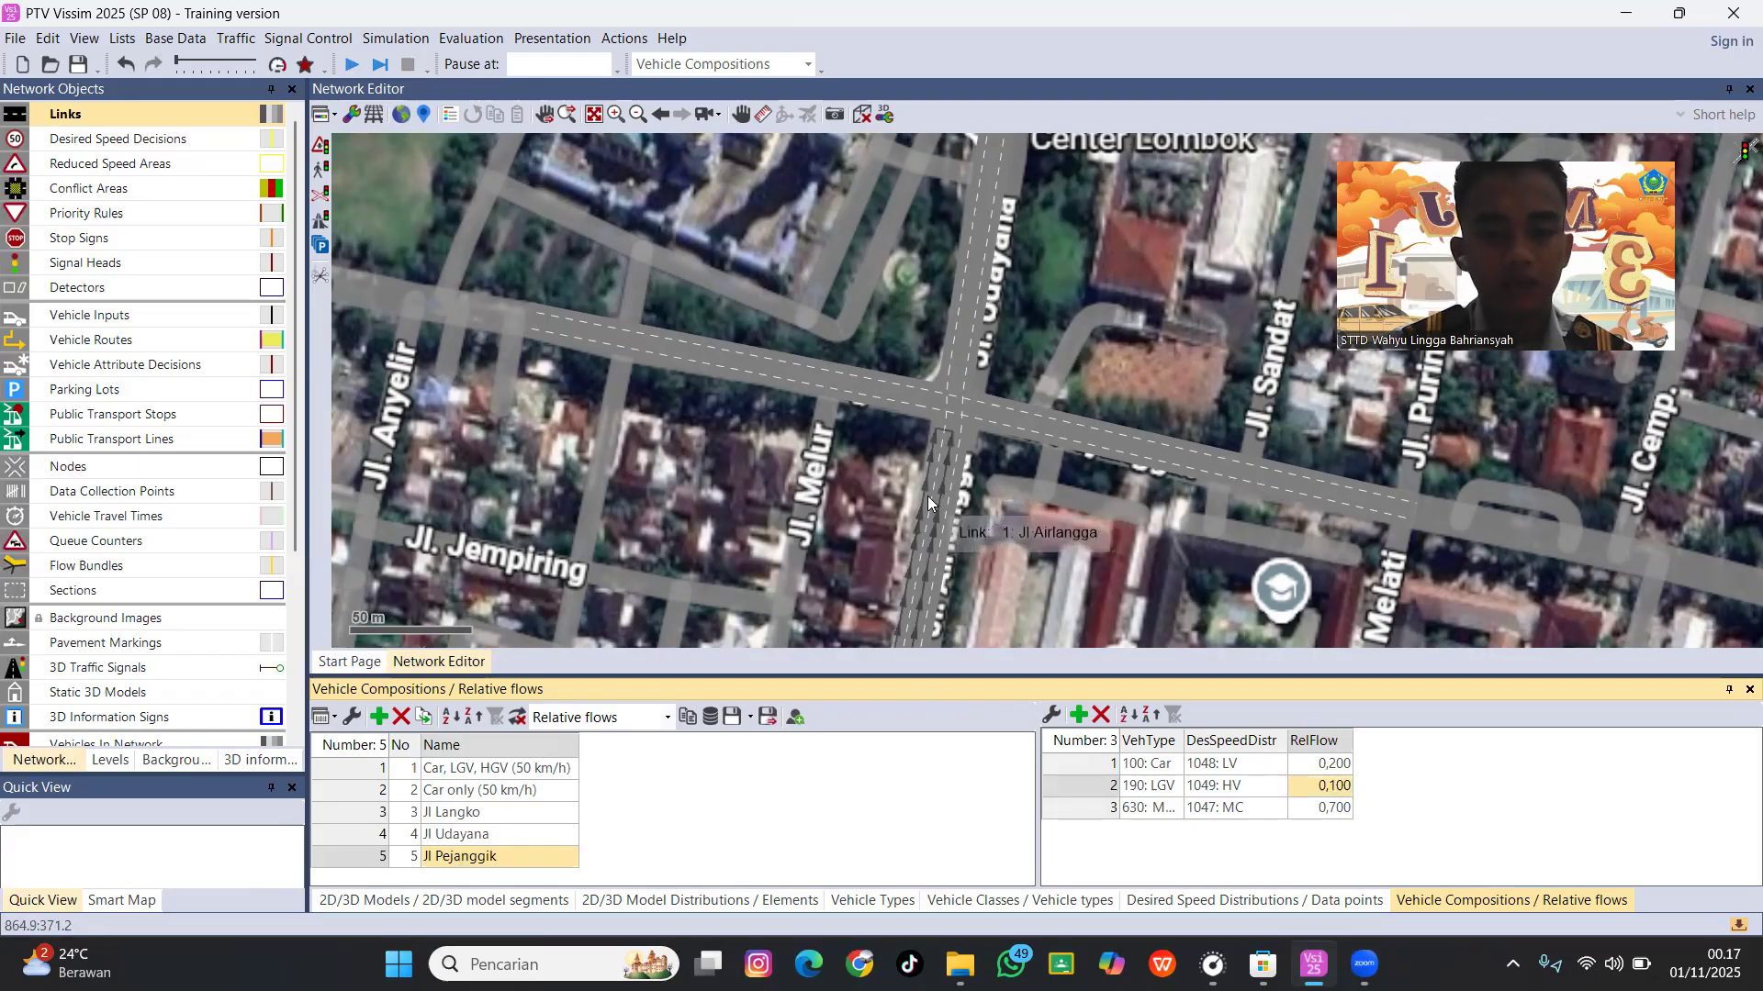
Duplicate the Jl Pejanggik vehicle composition and rename the copy as Jl Airlangga.
drag(885, 538, 898, 467)
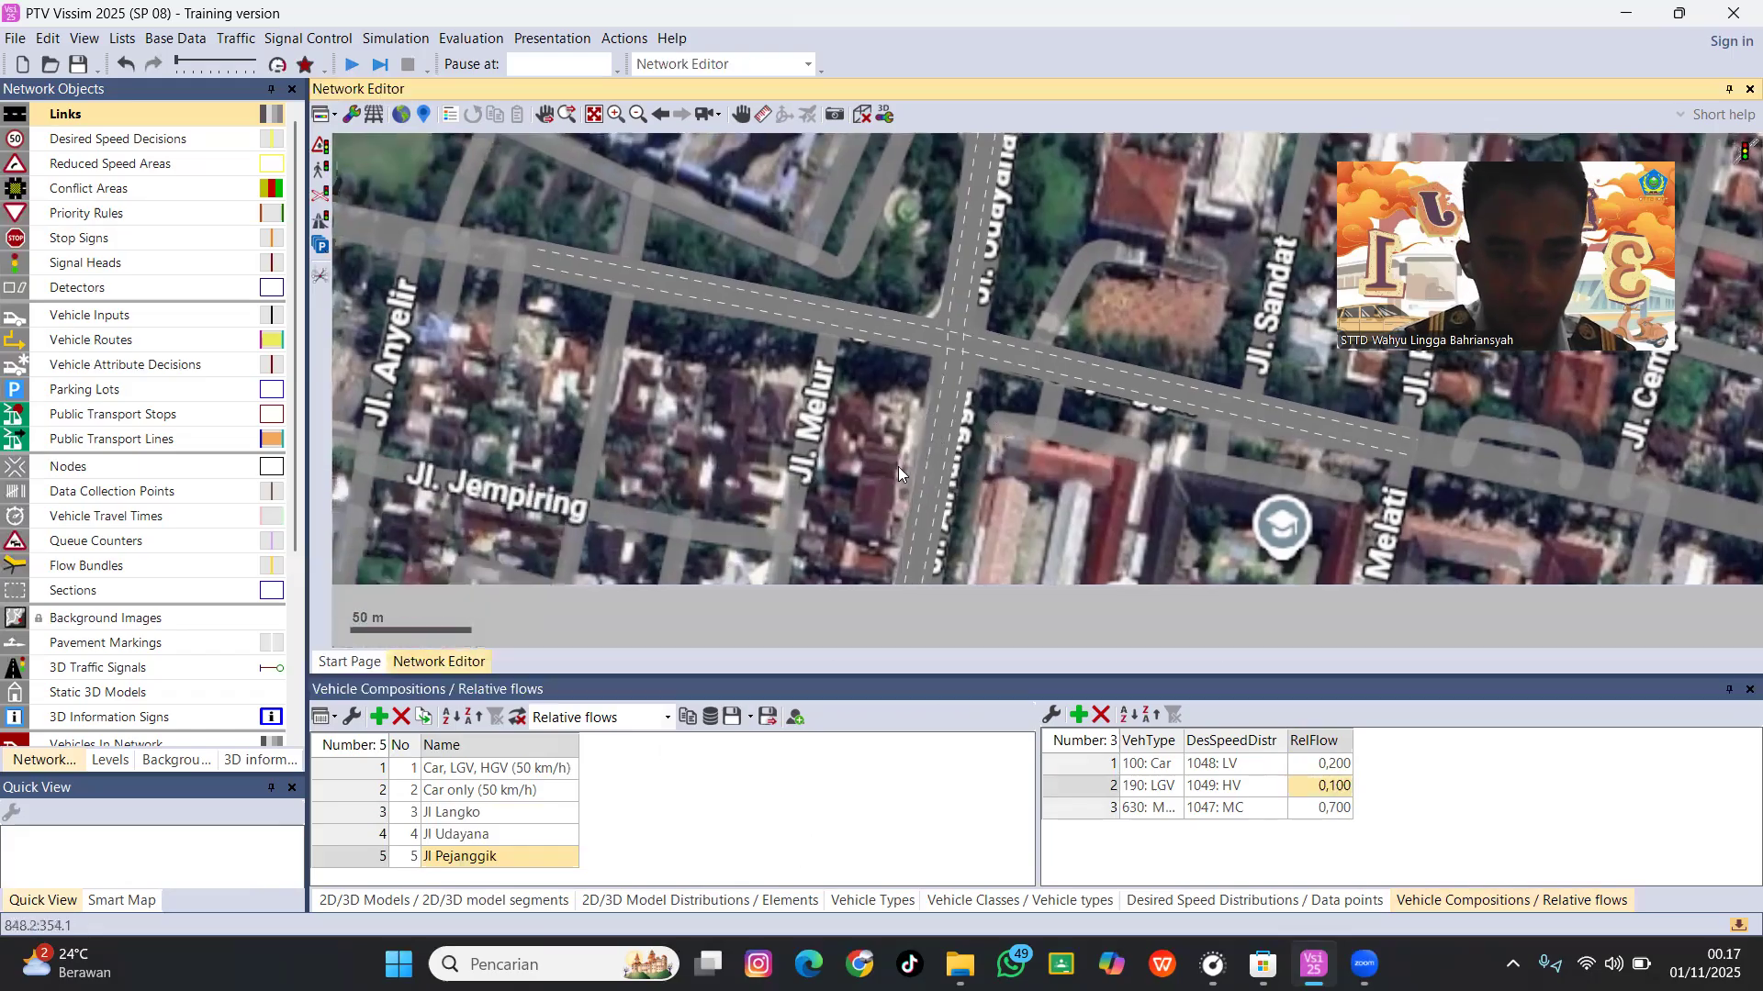
right_click(466, 860)
click(532, 842)
click(508, 854)
click(538, 859)
key(BackSpace)
key(BackSpace)
key(BackSpace)
key(BackSpace)
key(BackSpace)
key(BackSpace)
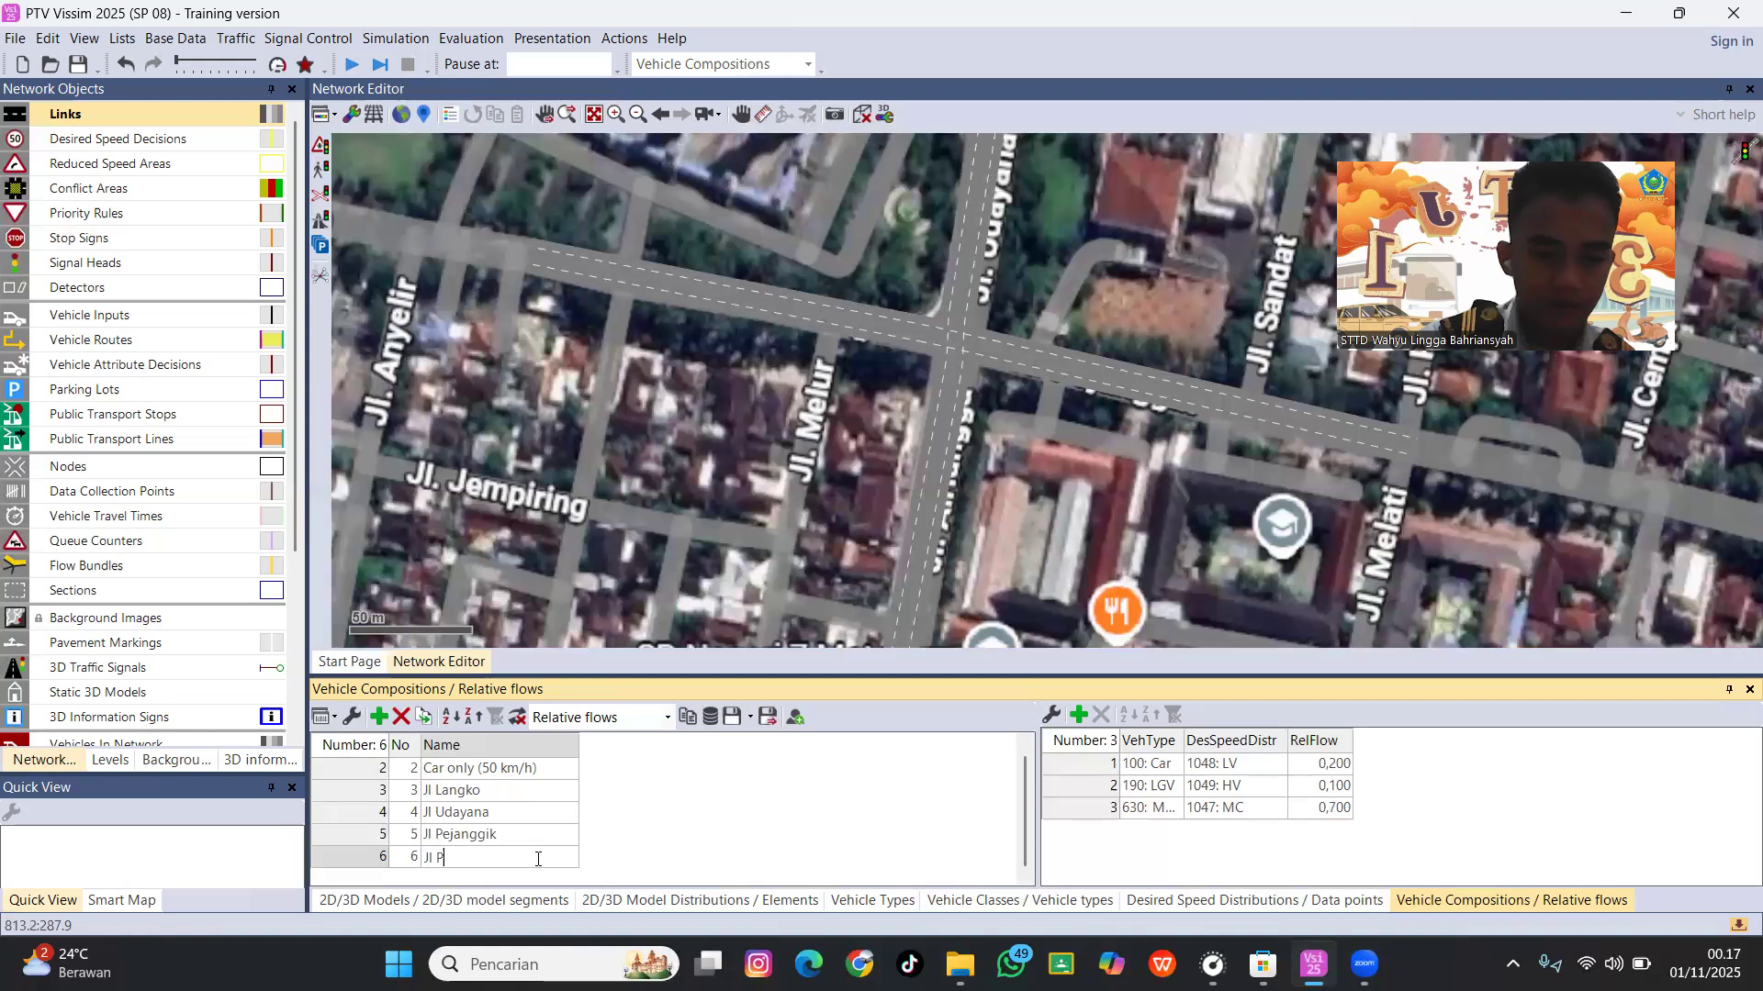
text(Airlangga)
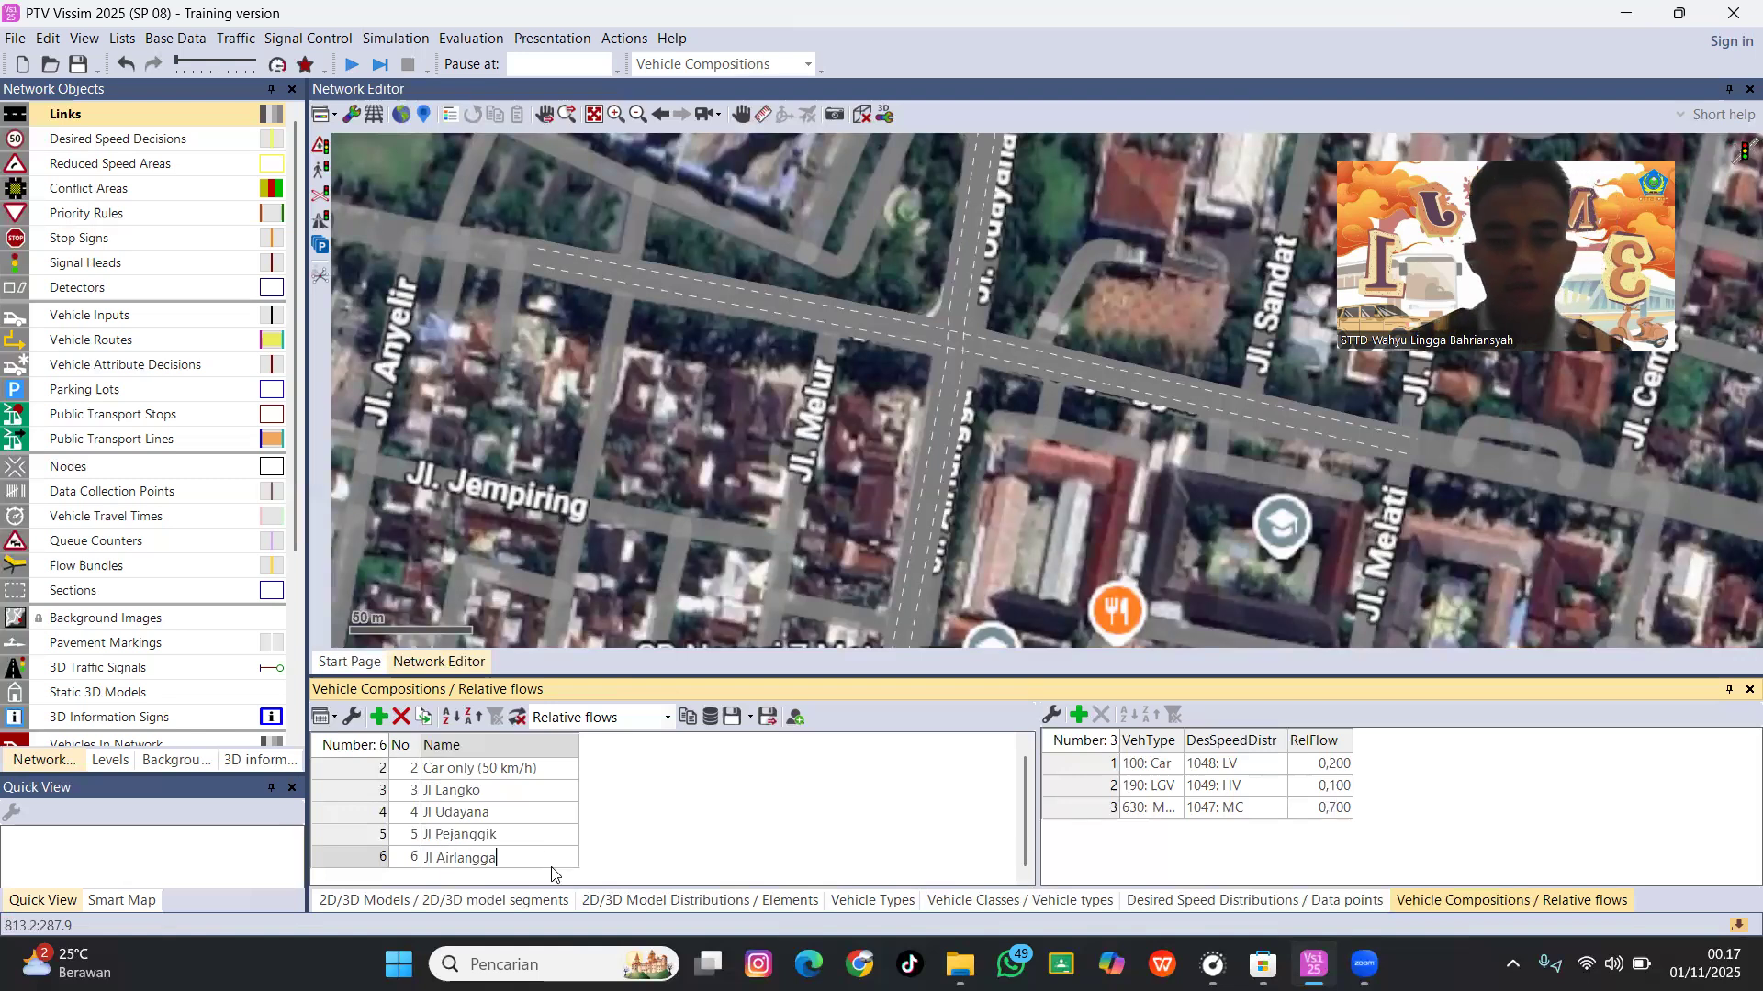
In the Jl Airlangga composition, set the relative flow of vehicle type 630 to 0,500 and of 190: LGV to 0,300.
click(1350, 815)
click(1348, 809)
click(1315, 814)
key(BackSpace)
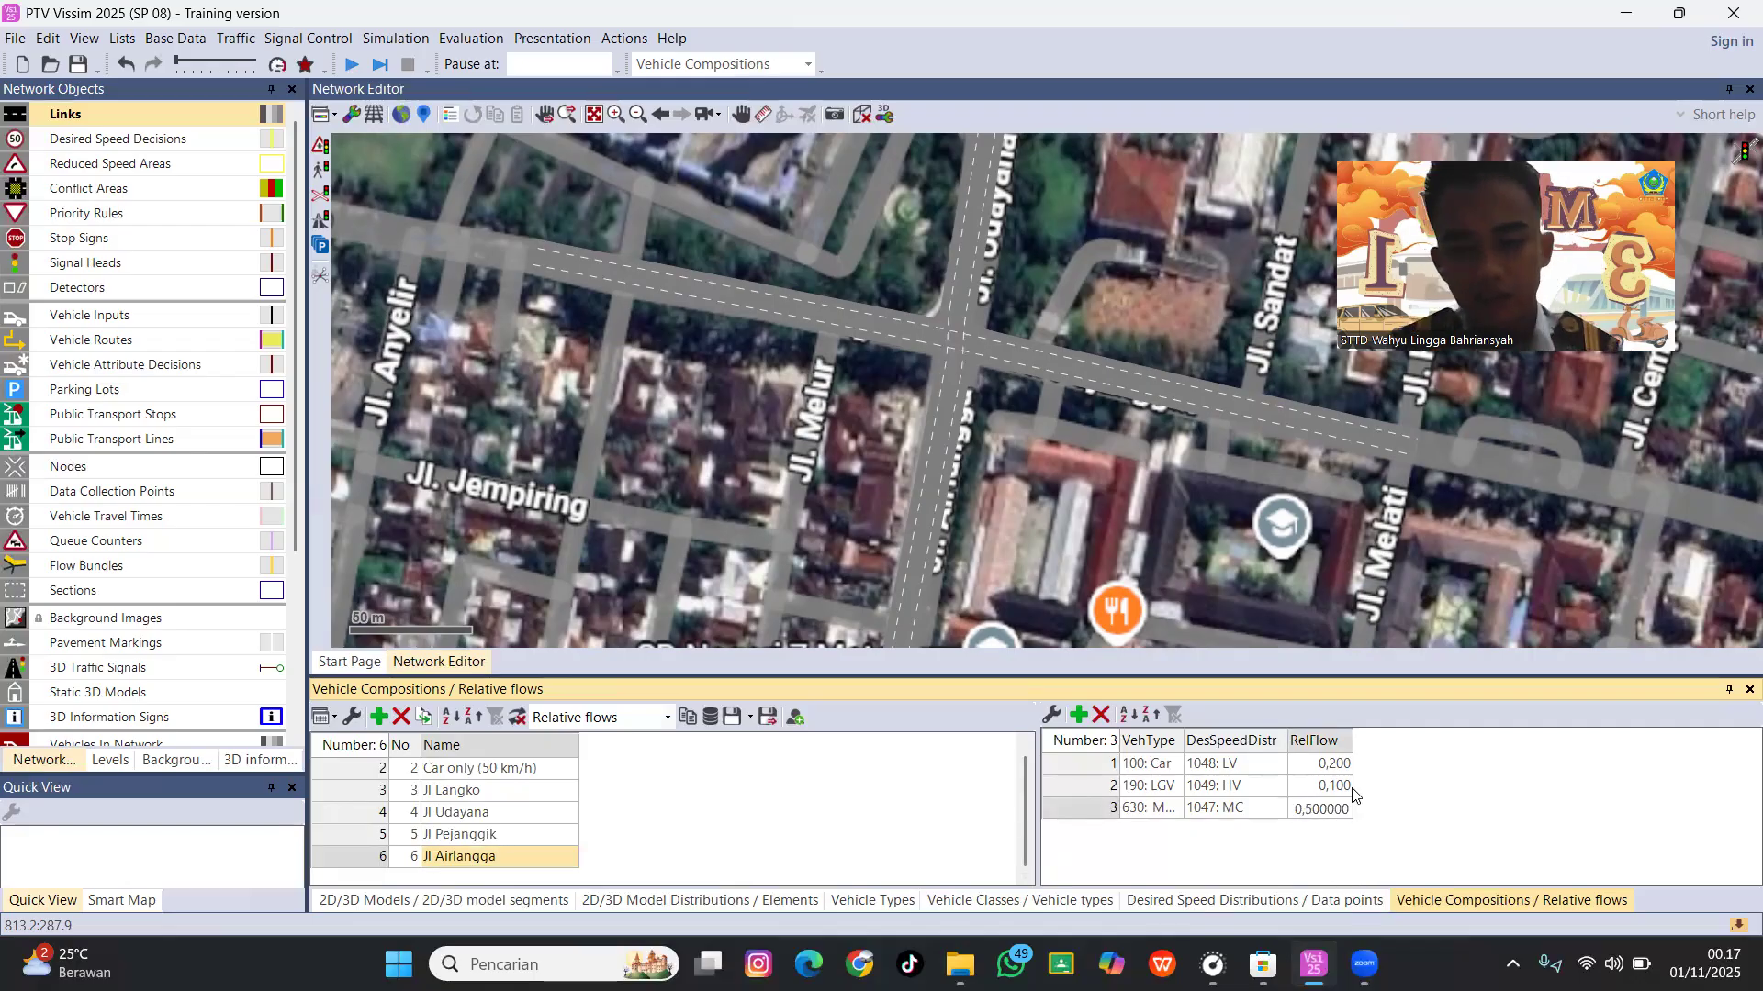
click(1336, 787)
click(1336, 787)
click(1311, 788)
key(BackSpace)
text(3)
click(1206, 514)
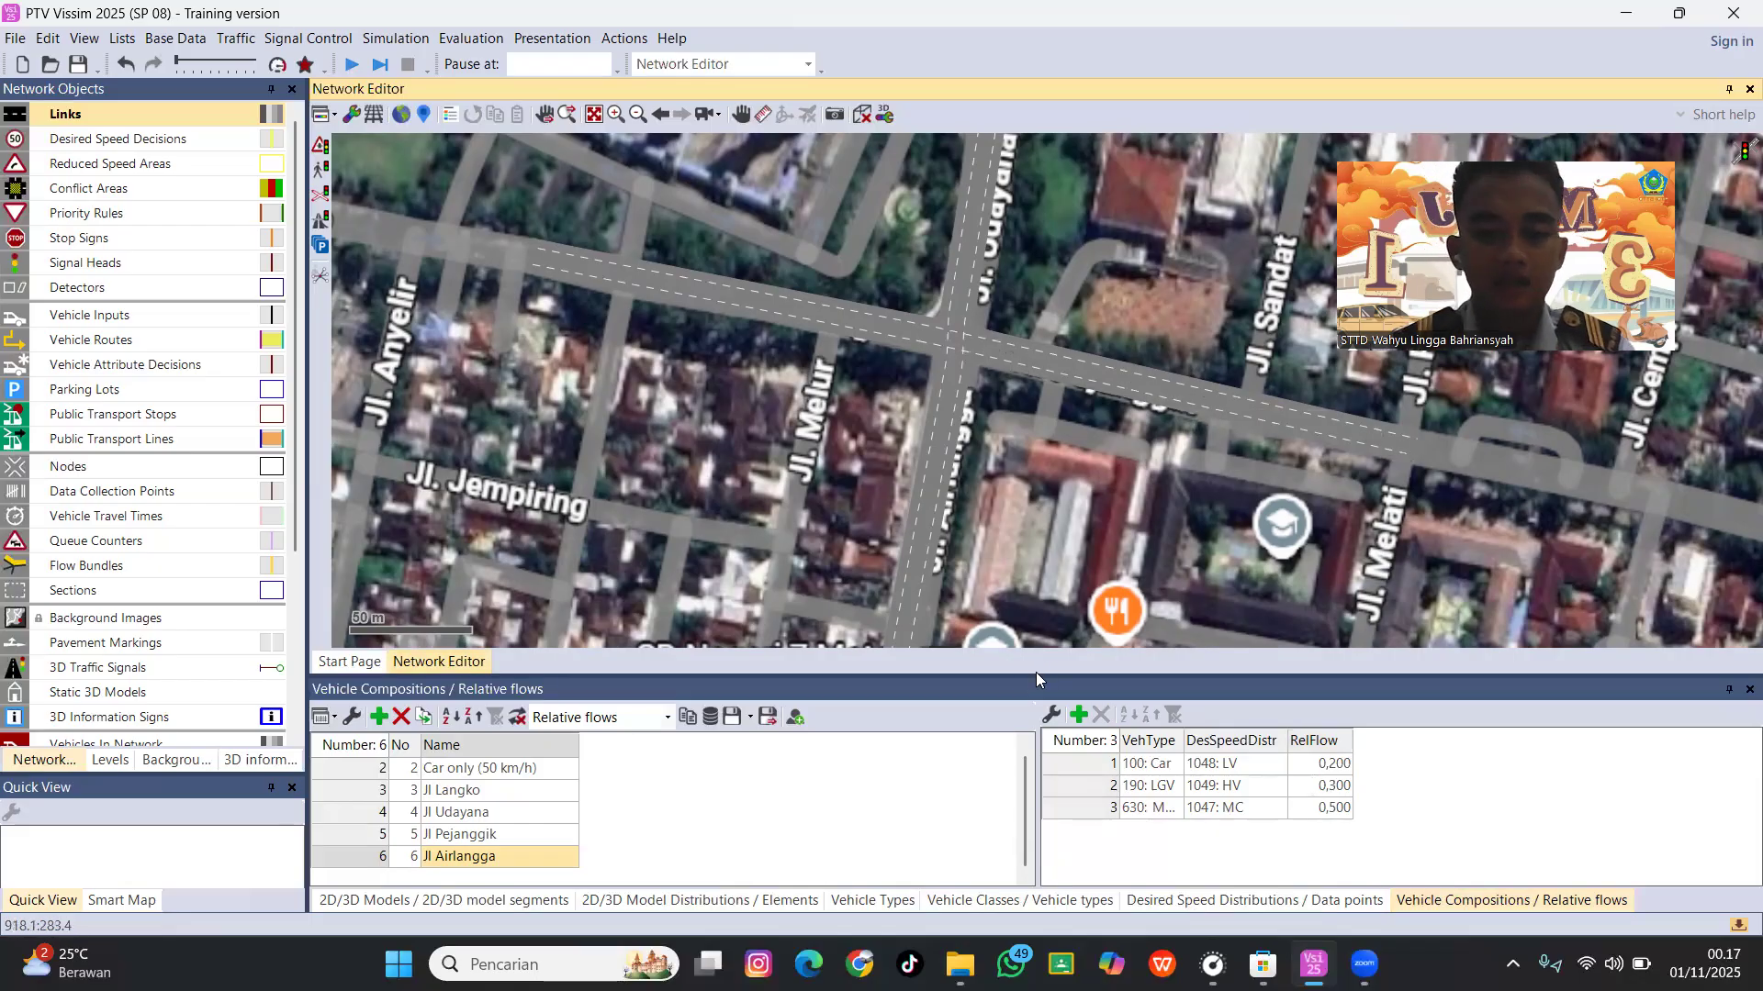
Add a vehicle input at the start of the Jl Langko link leading to the intersection.
drag(1035, 672, 1035, 722)
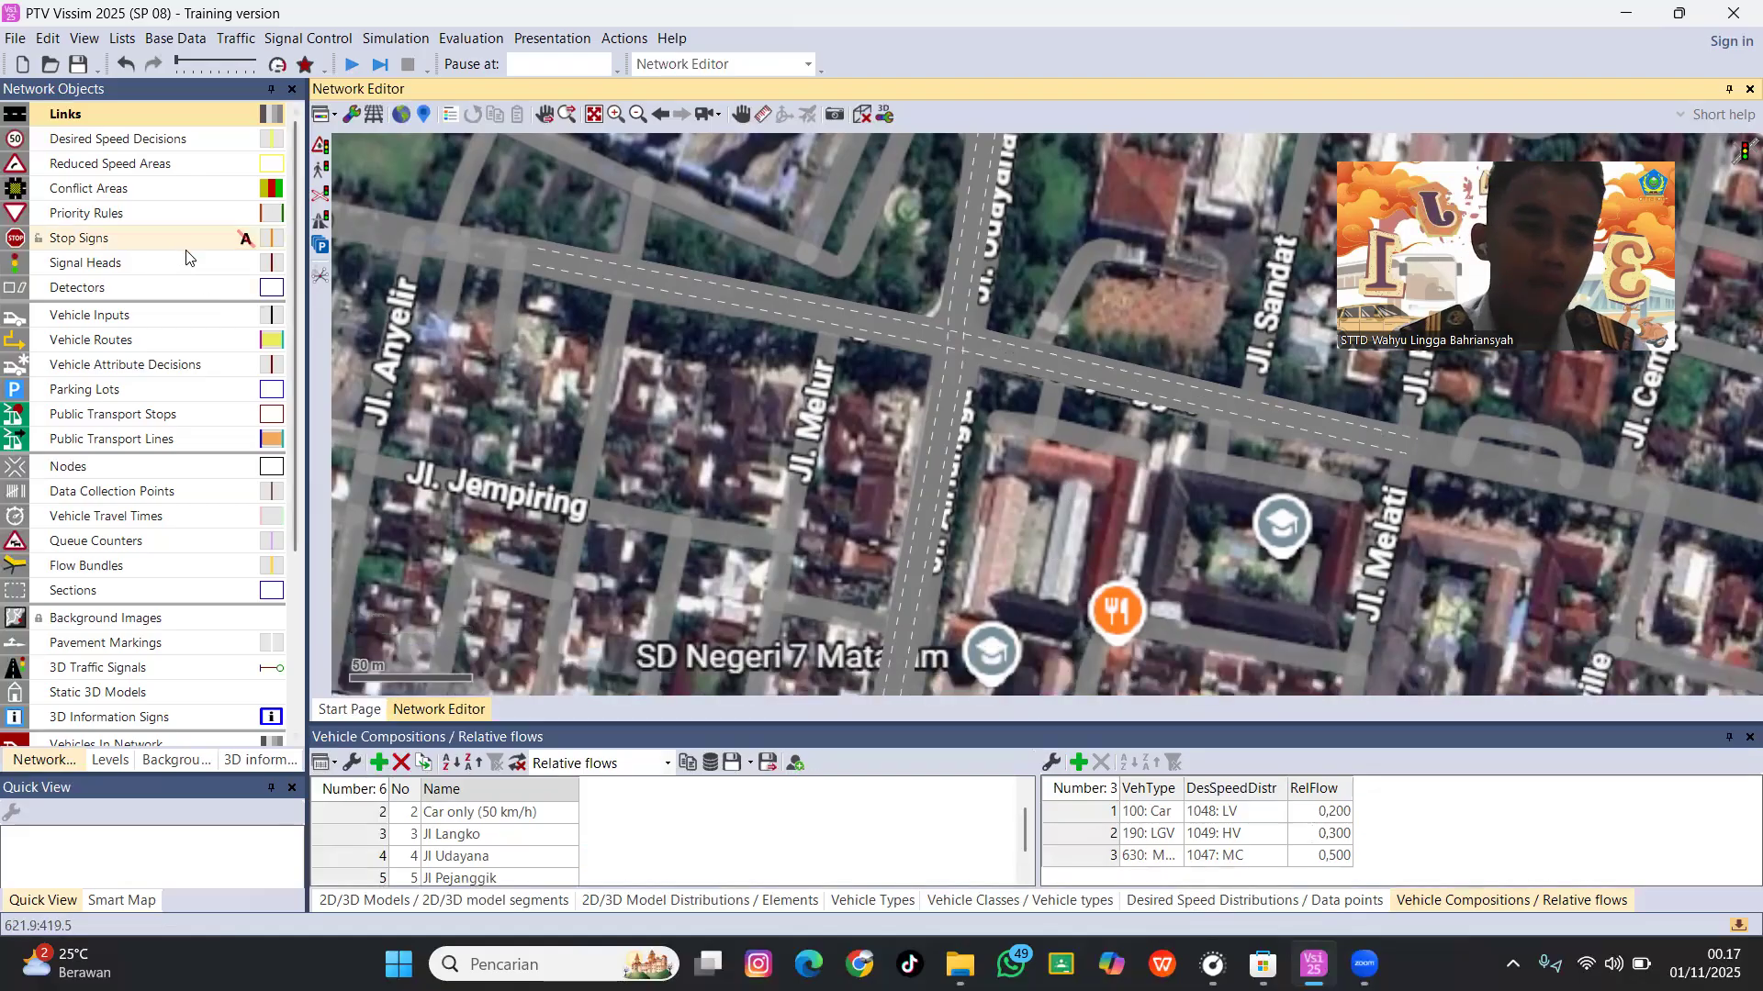
click(183, 315)
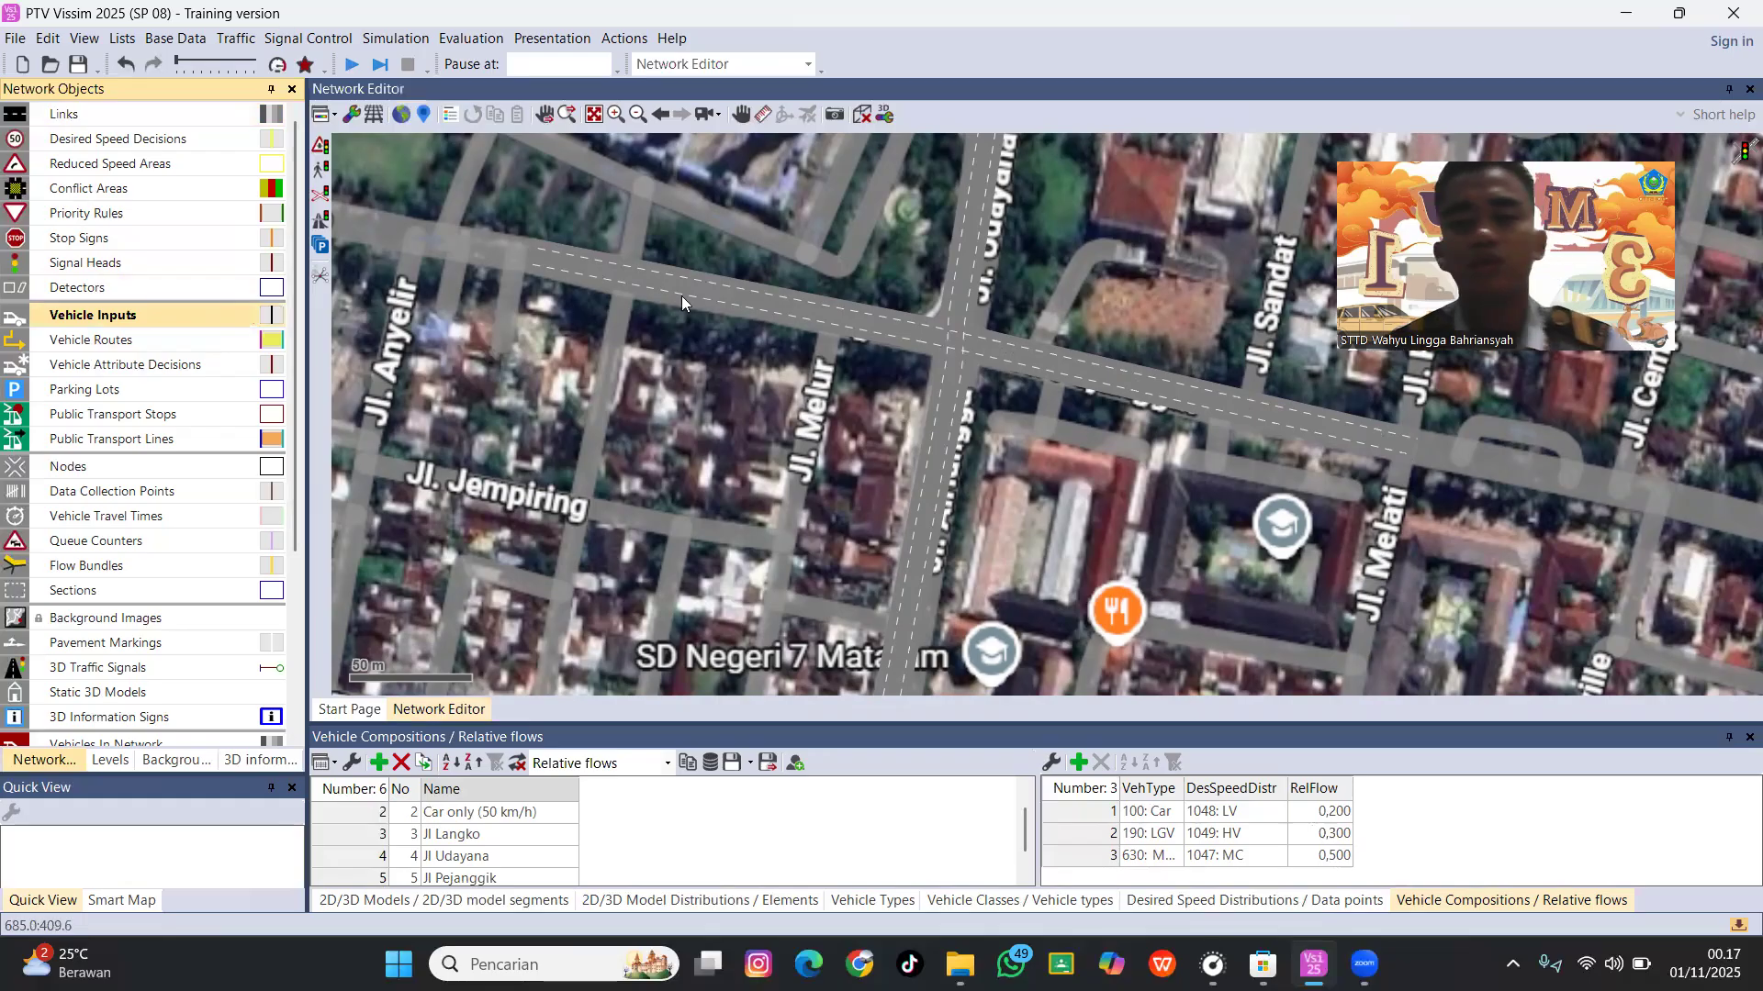
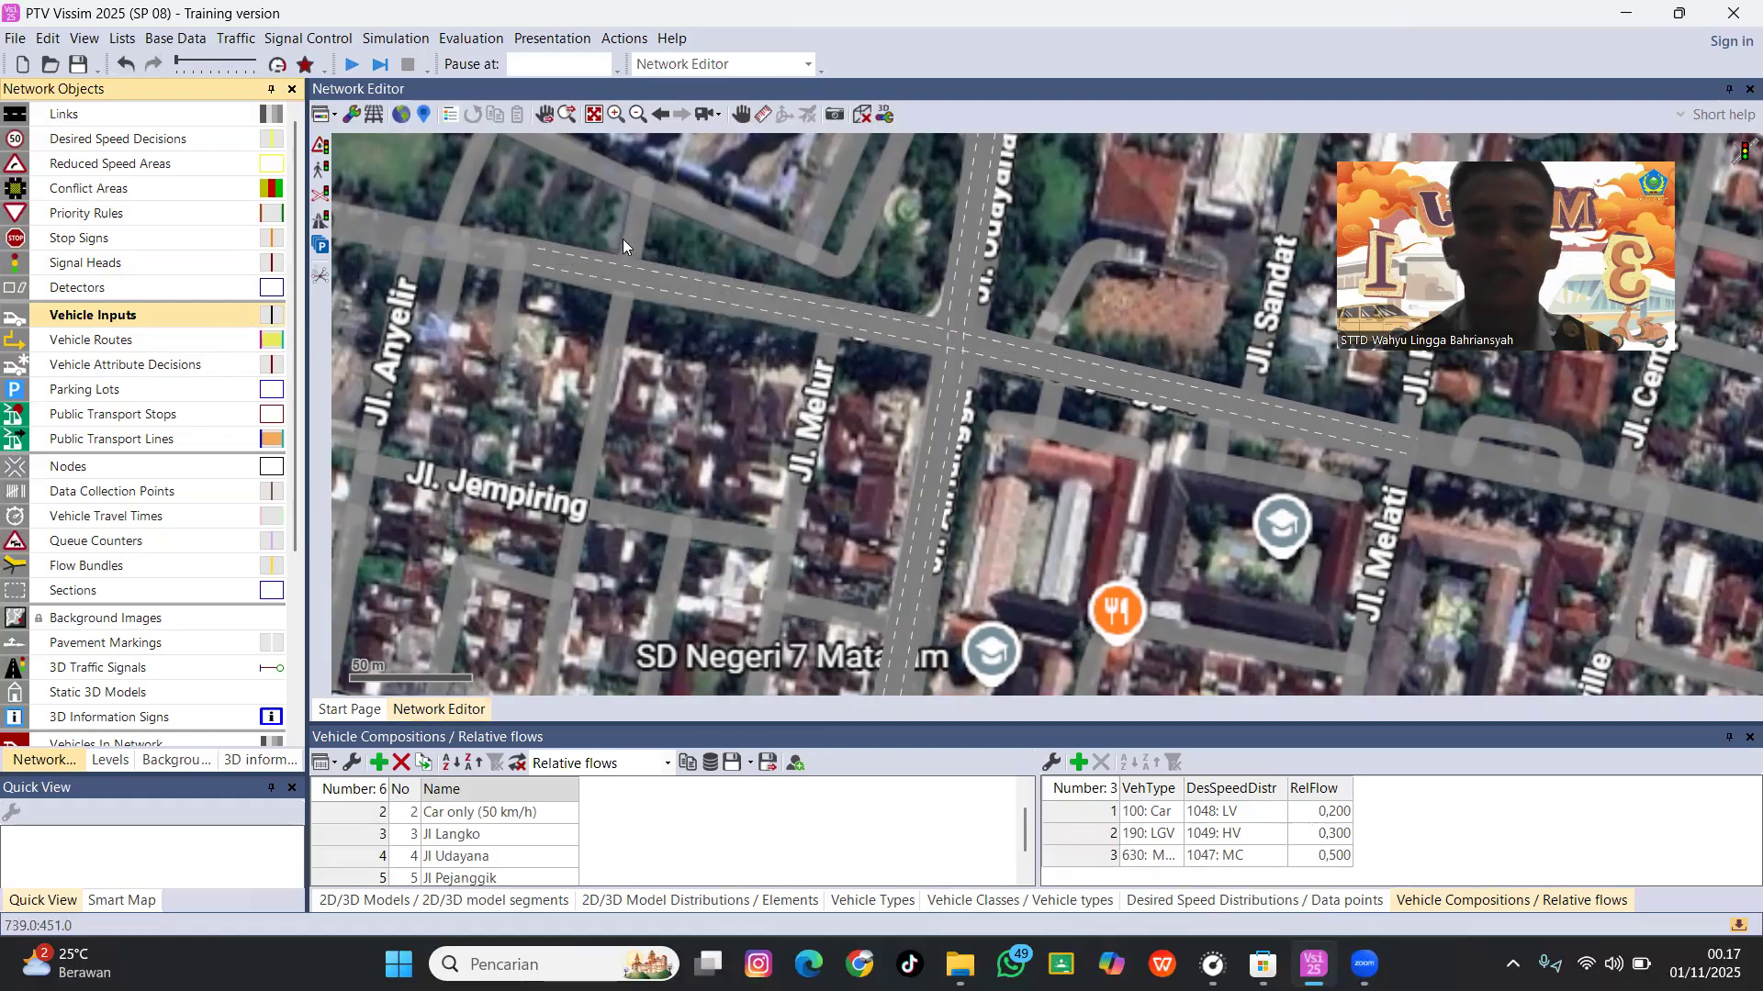
scroll(536, 249, up, 3)
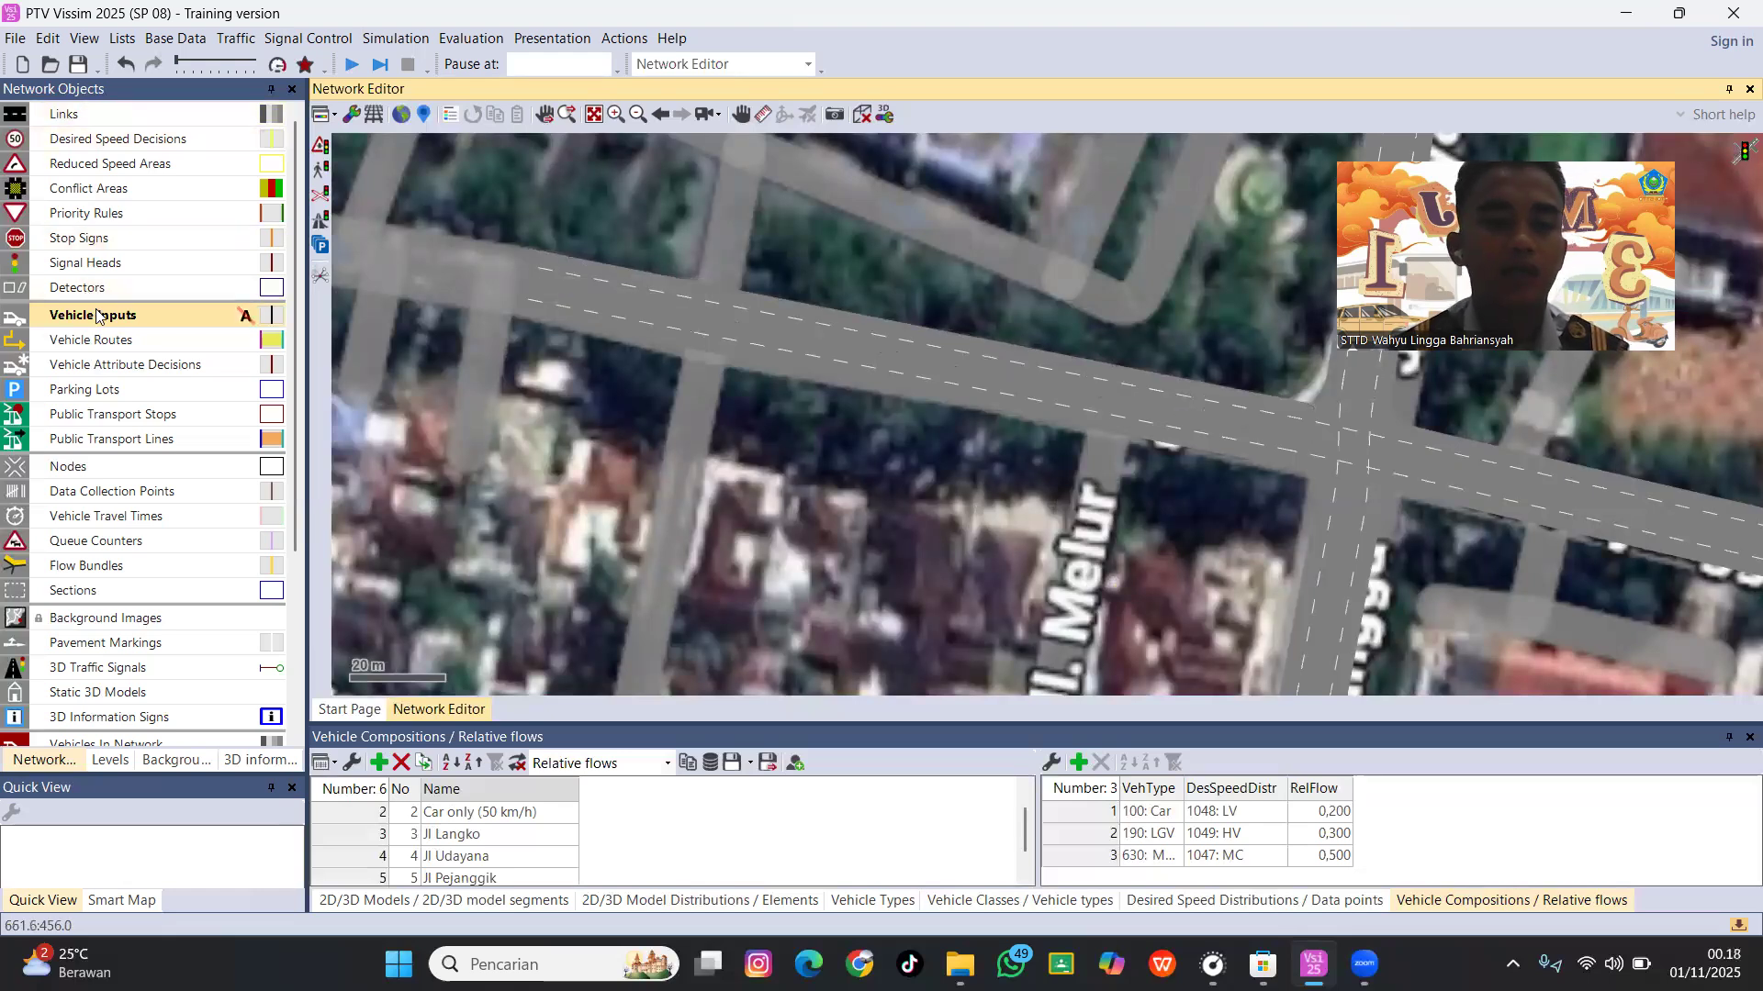
right_click(534, 267)
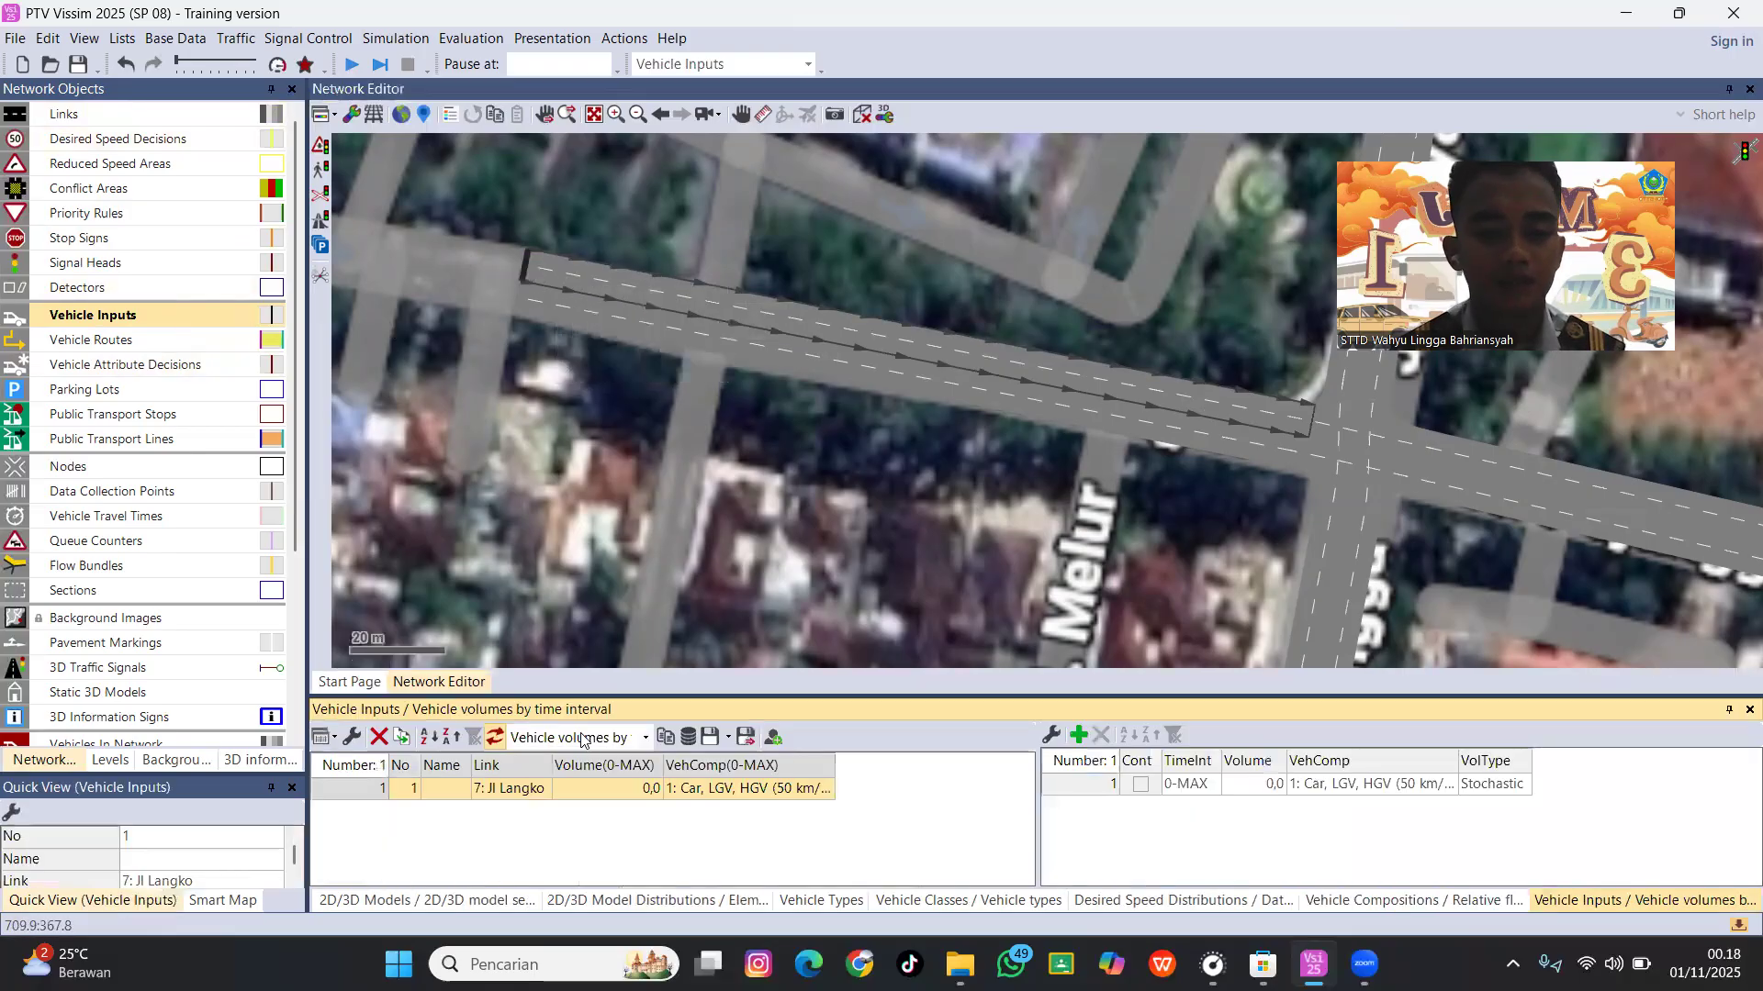
Set the Jl Langko vehicle input's volume to 500 and its vehicle composition to 3: Jl Langko.
click(500, 795)
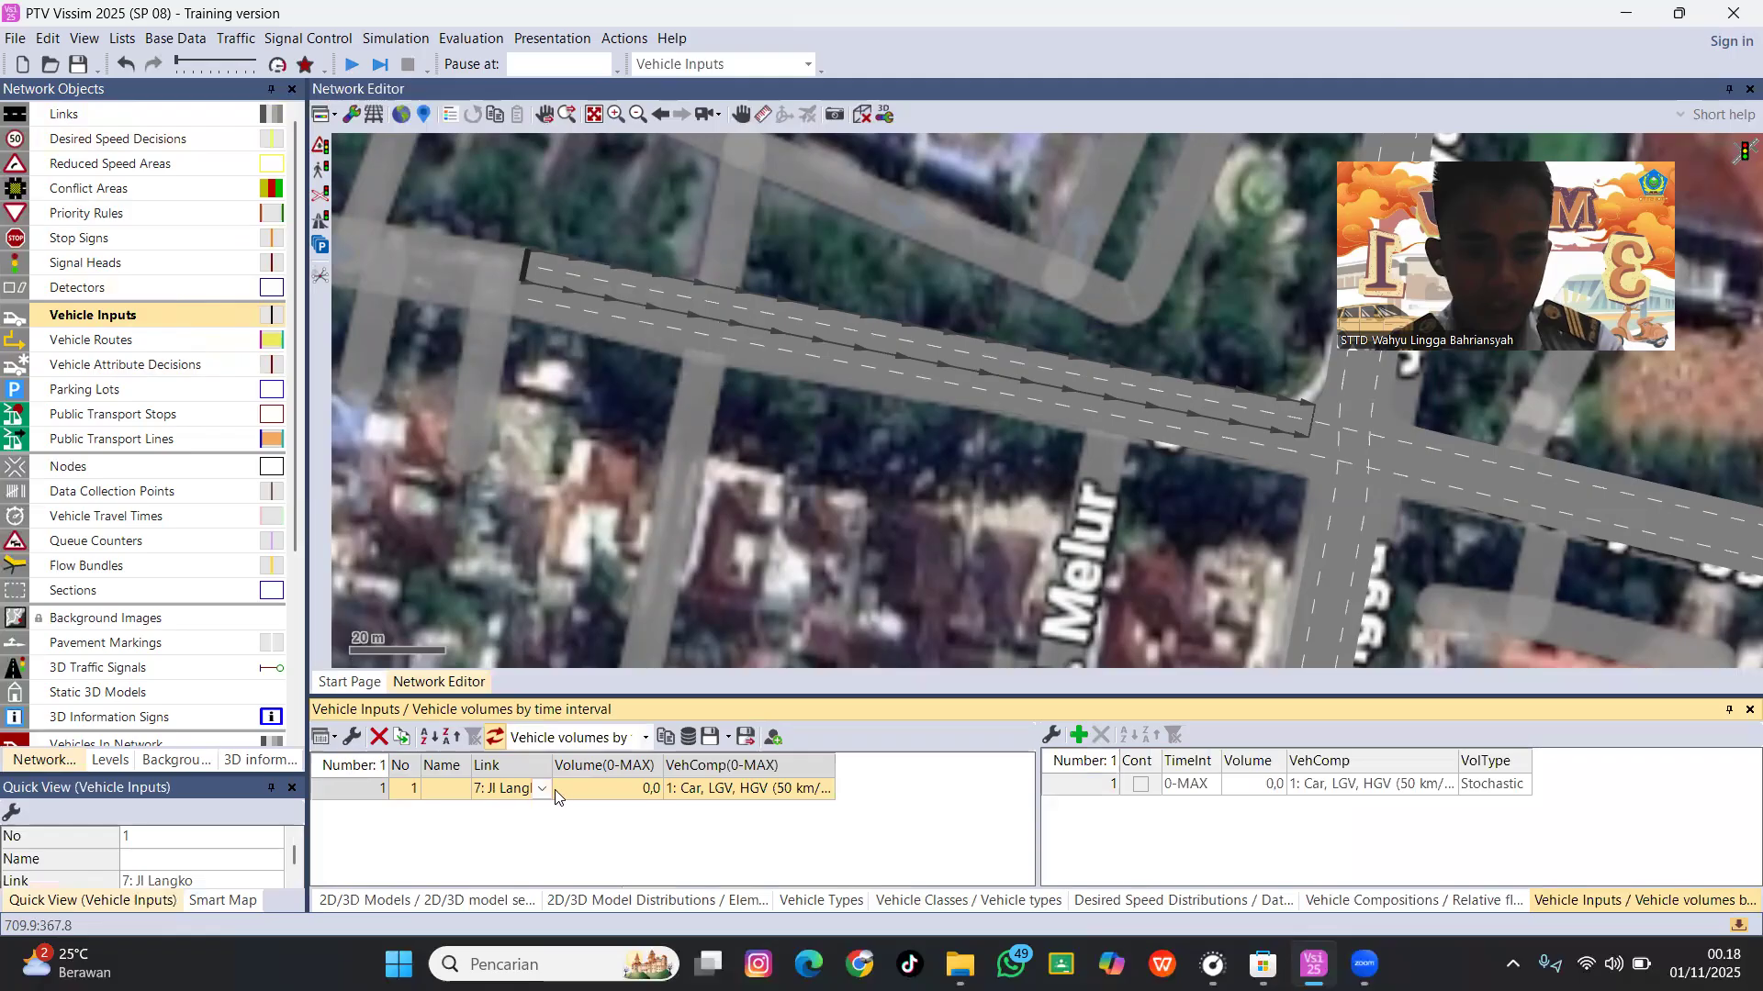
click(626, 790)
click(626, 790)
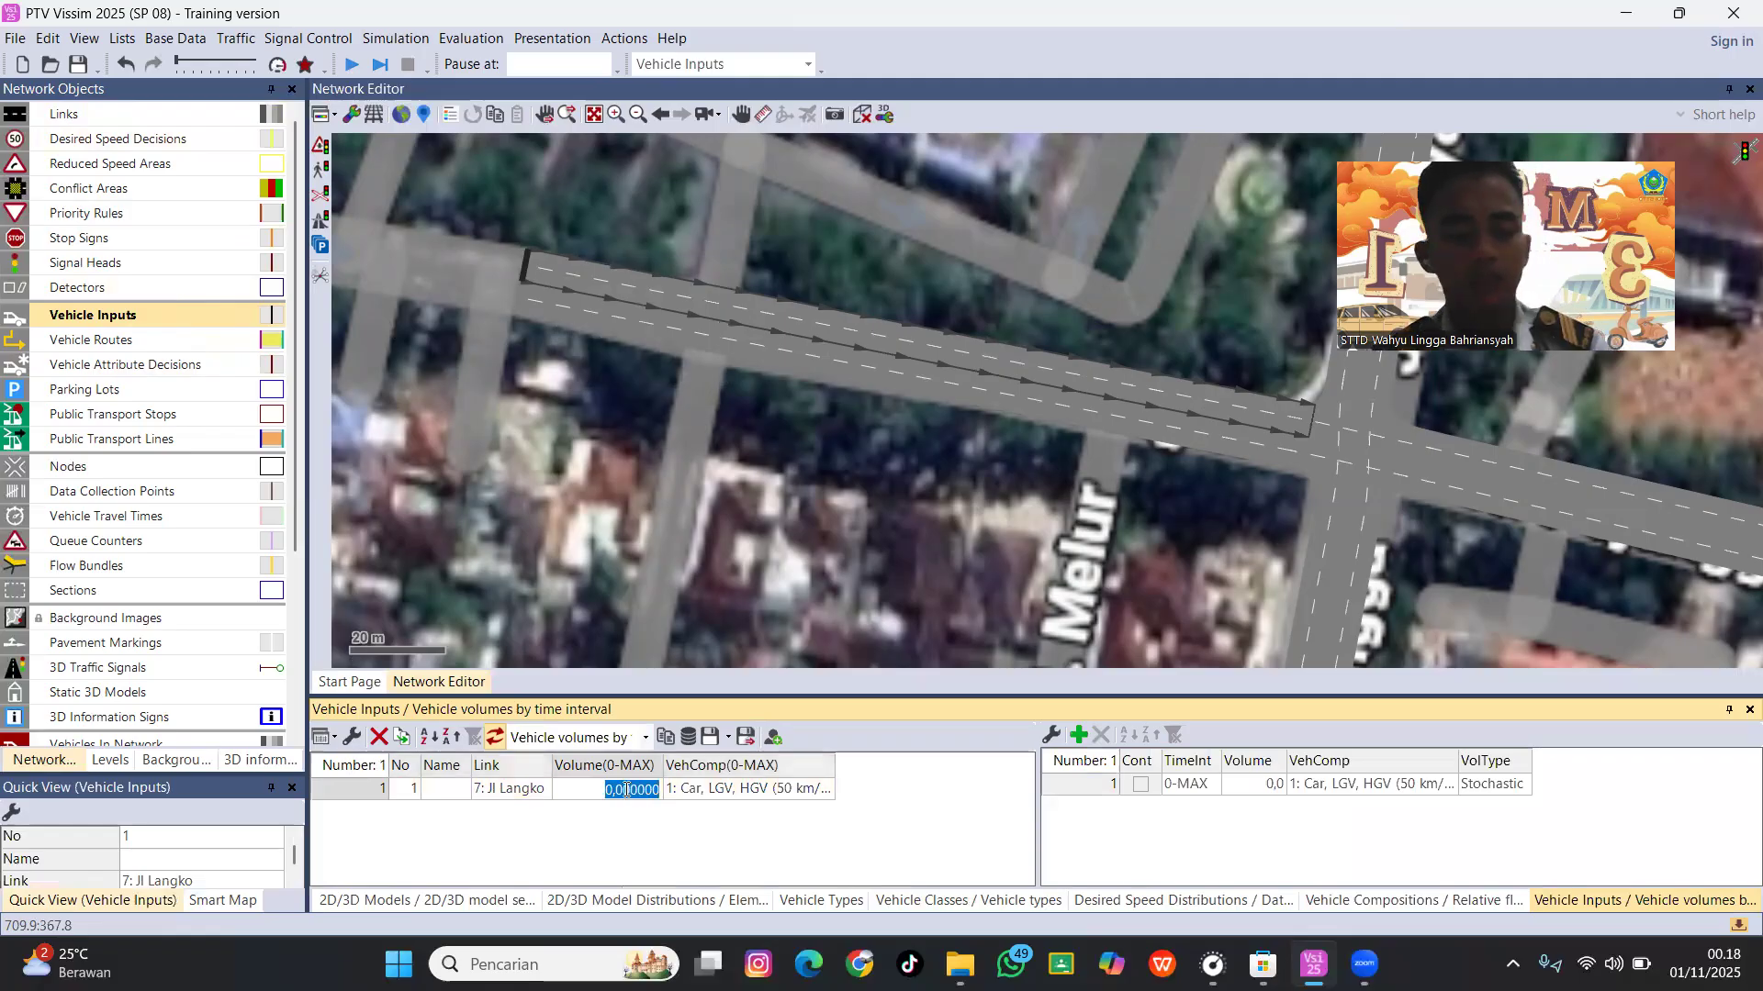
text(5)
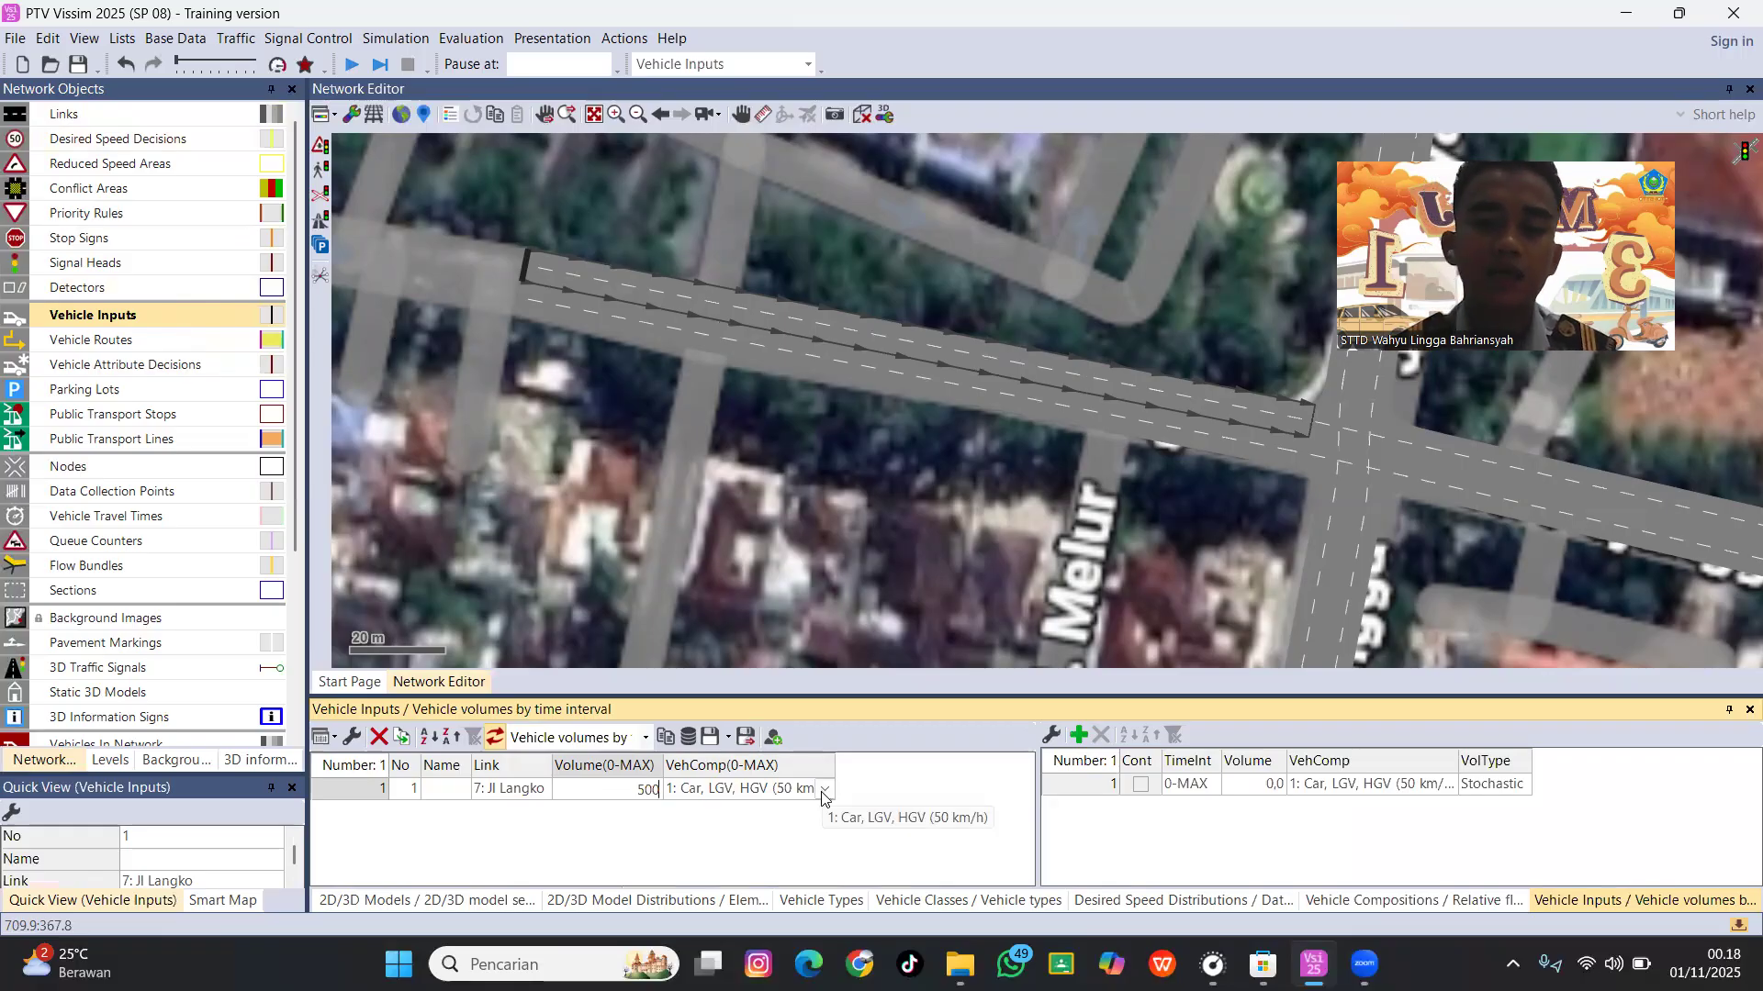
click(823, 792)
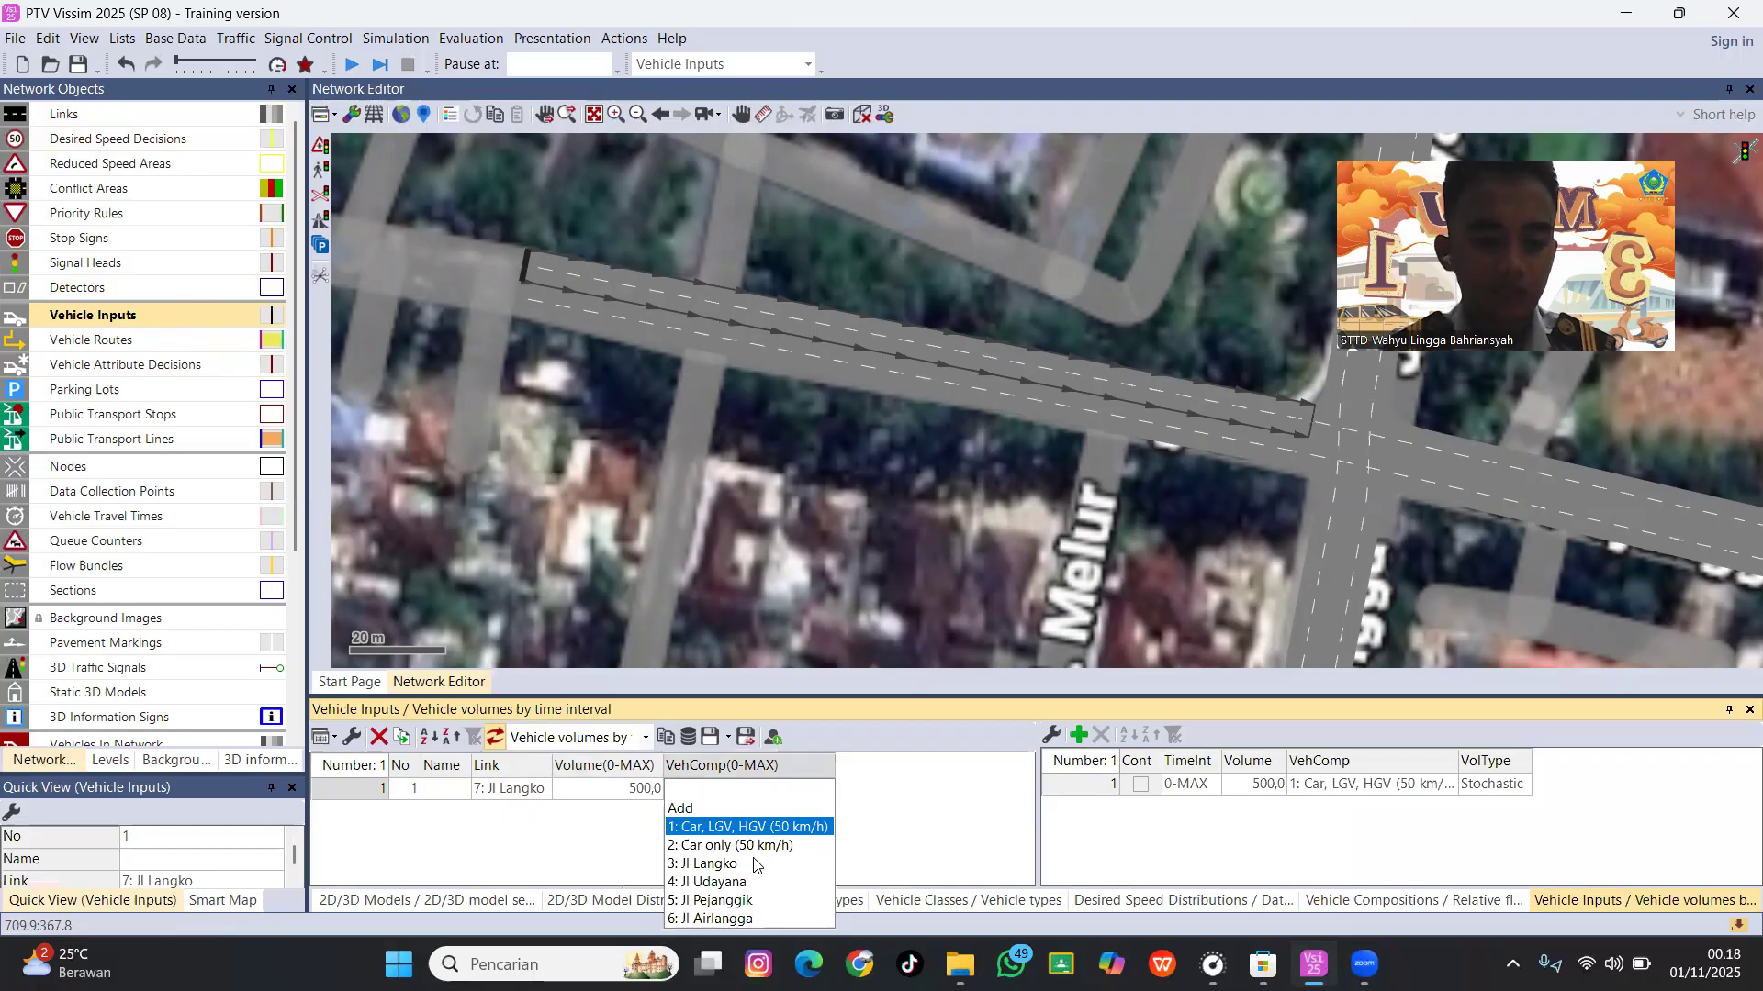
click(755, 865)
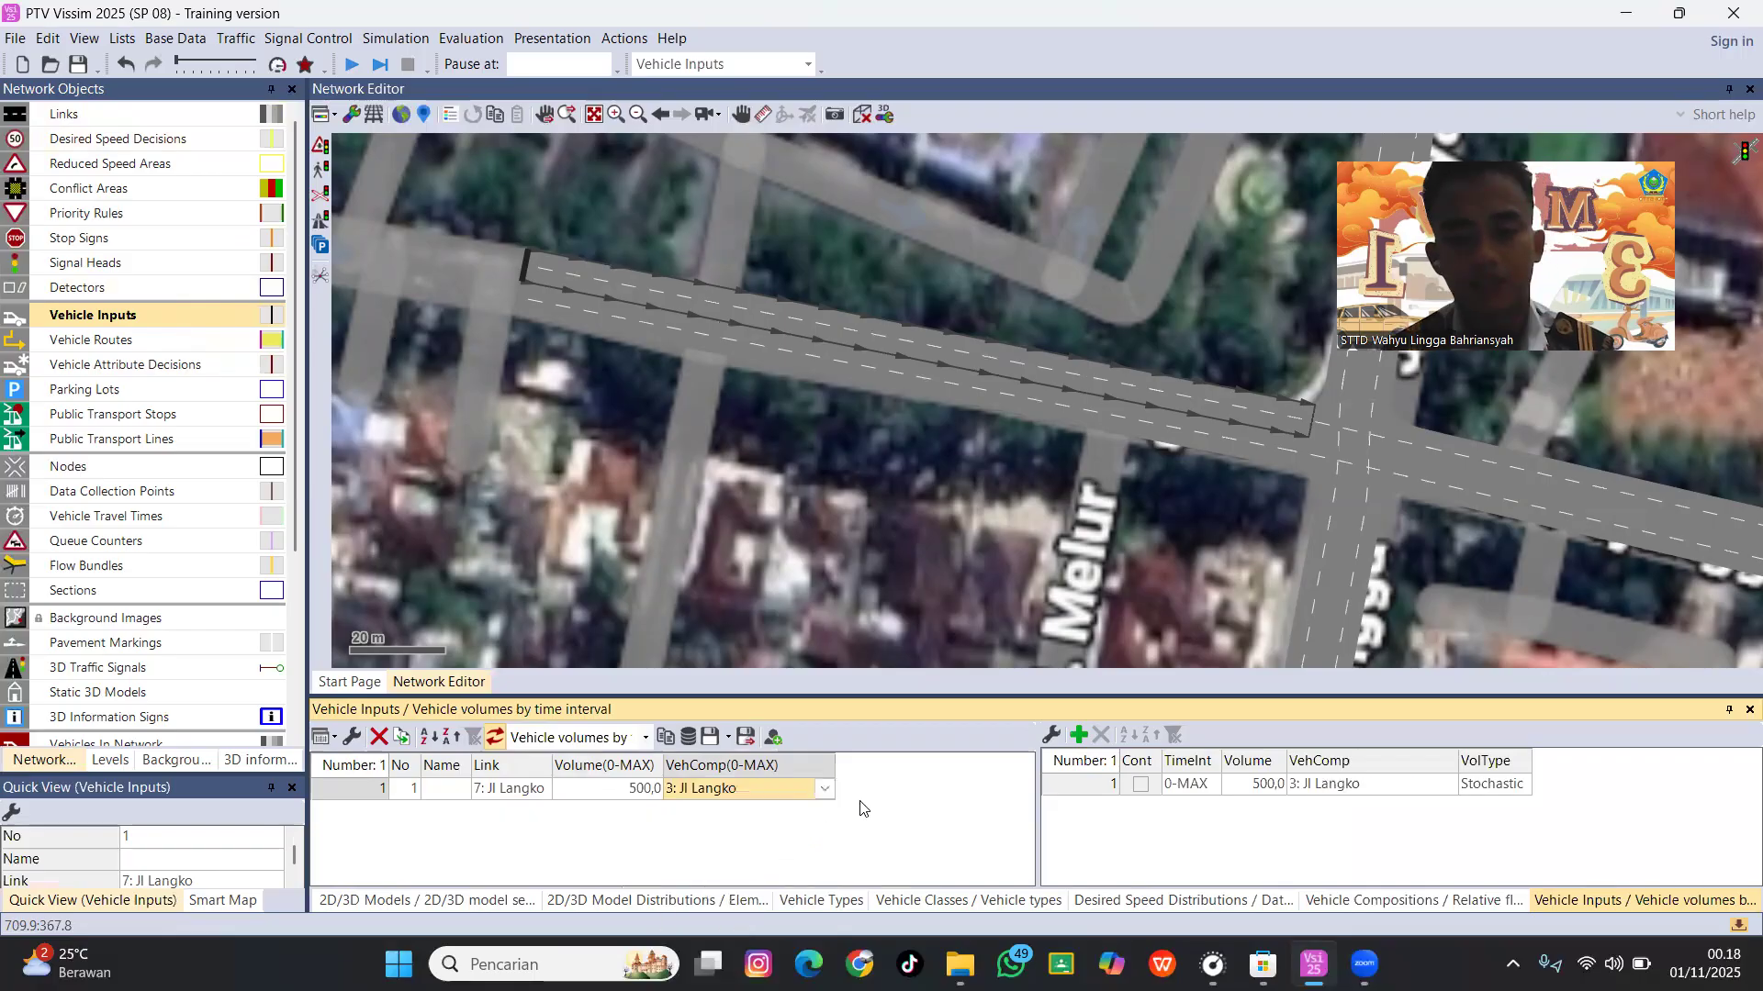
Add a vehicle input at the start of the Jl Udayana link leading to the intersection.
drag(1153, 256, 794, 486)
drag(1078, 281, 937, 389)
ctrl+right_click(947, 334)
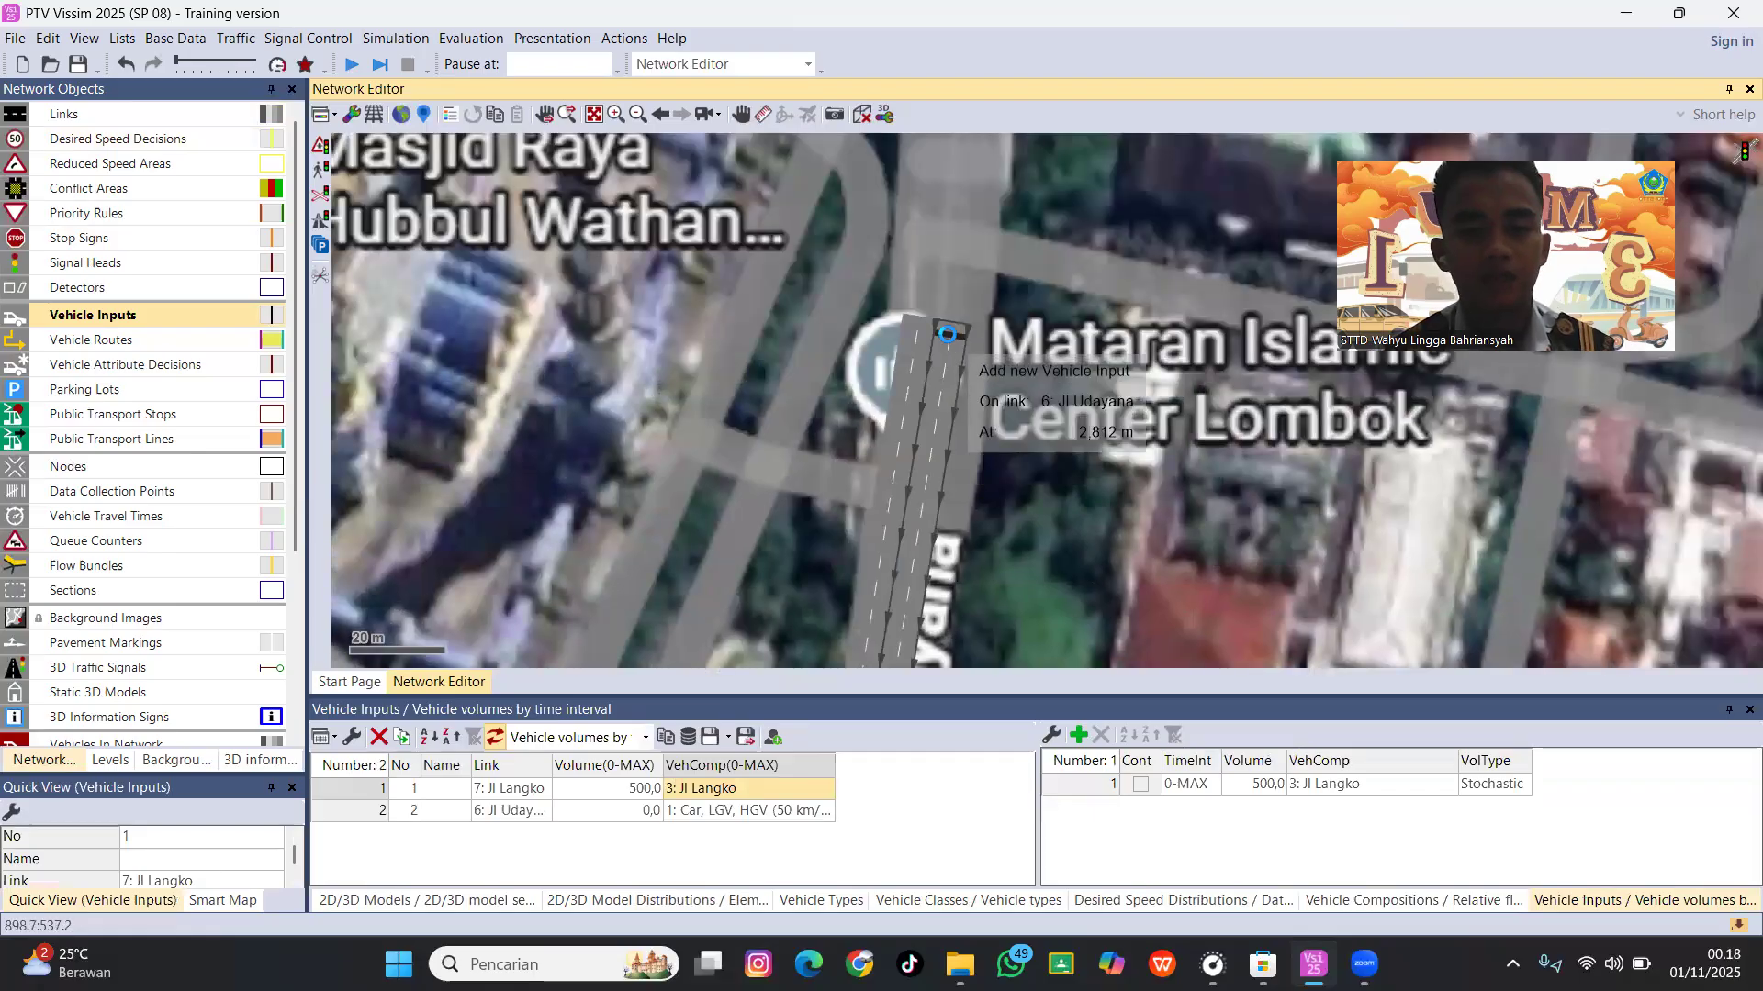
Set the Jl Udayana vehicle input's volume to 600 and its vehicle composition to 4: Jl Udayana.
click(641, 811)
text(600)
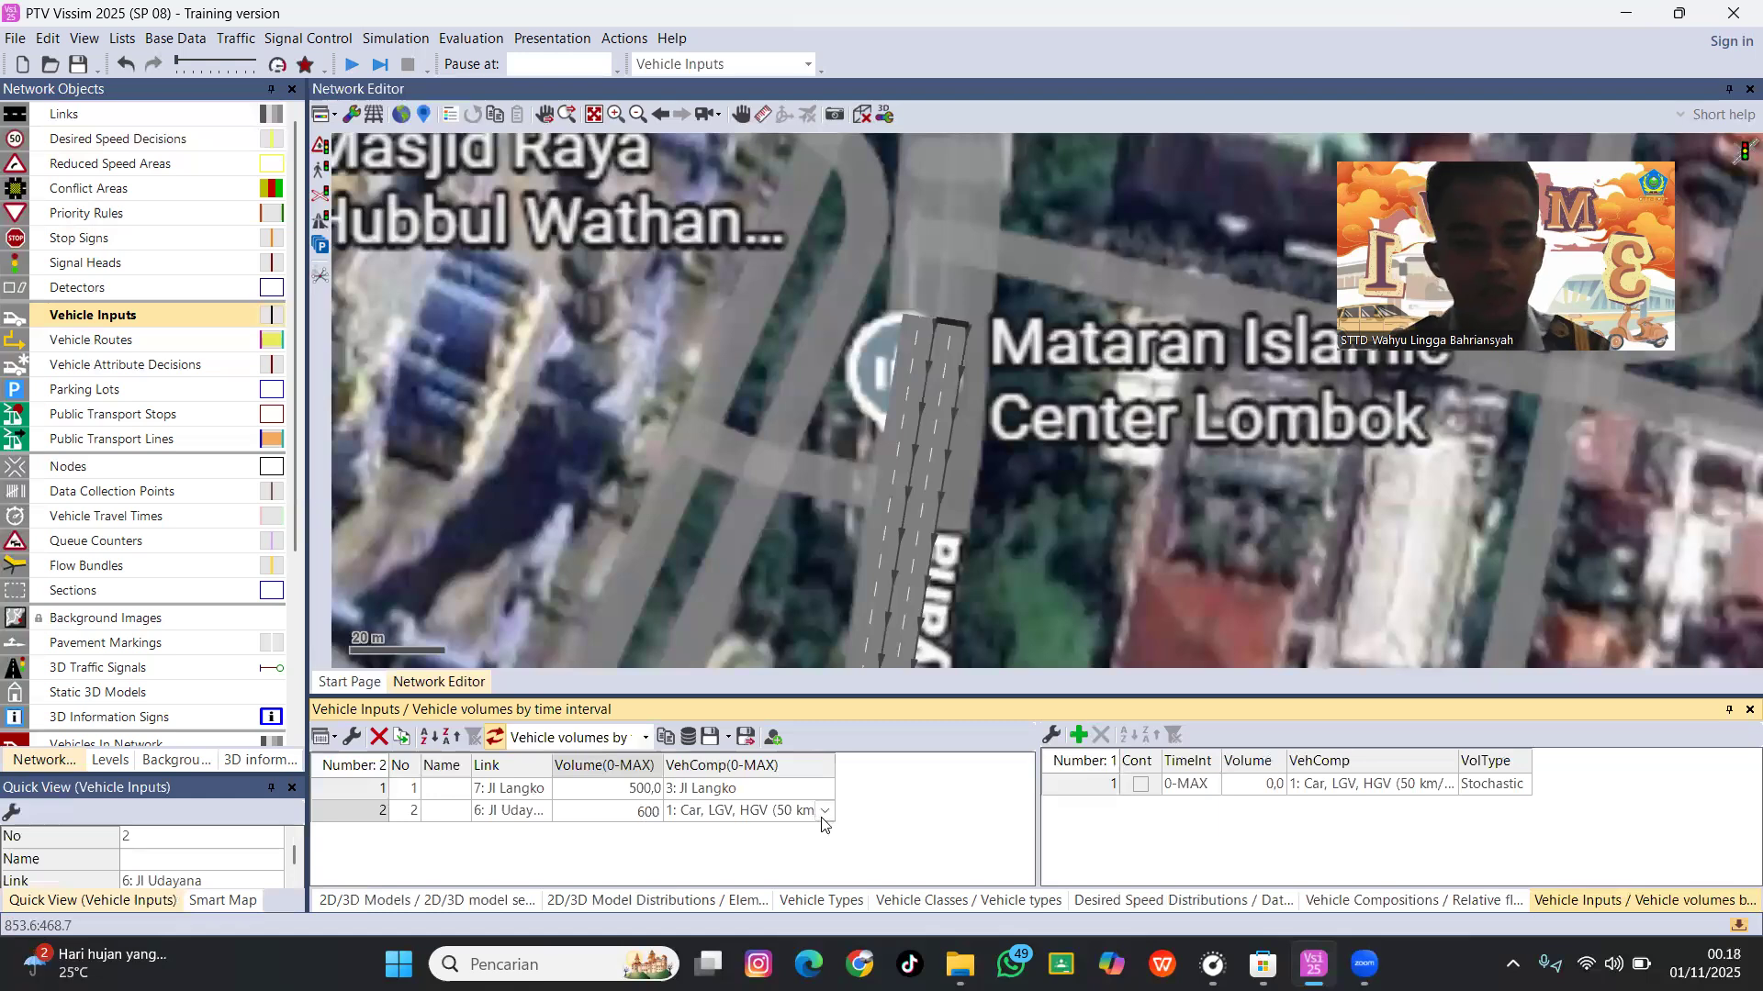
click(823, 813)
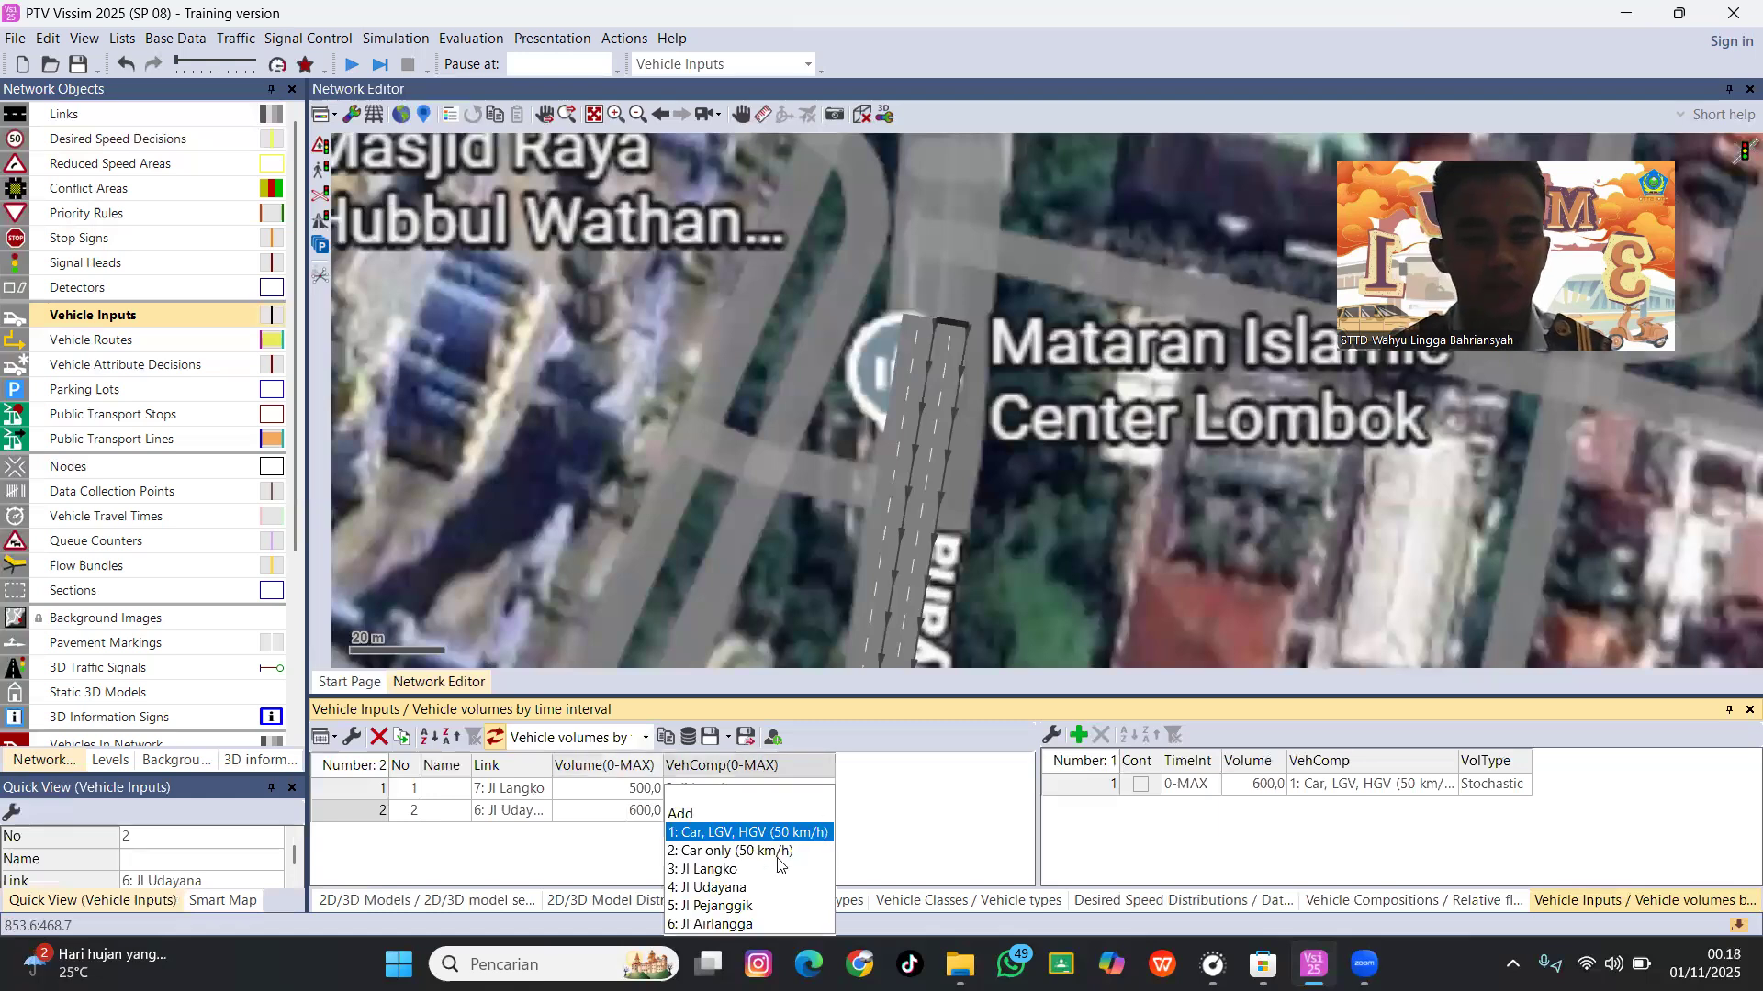
click(748, 889)
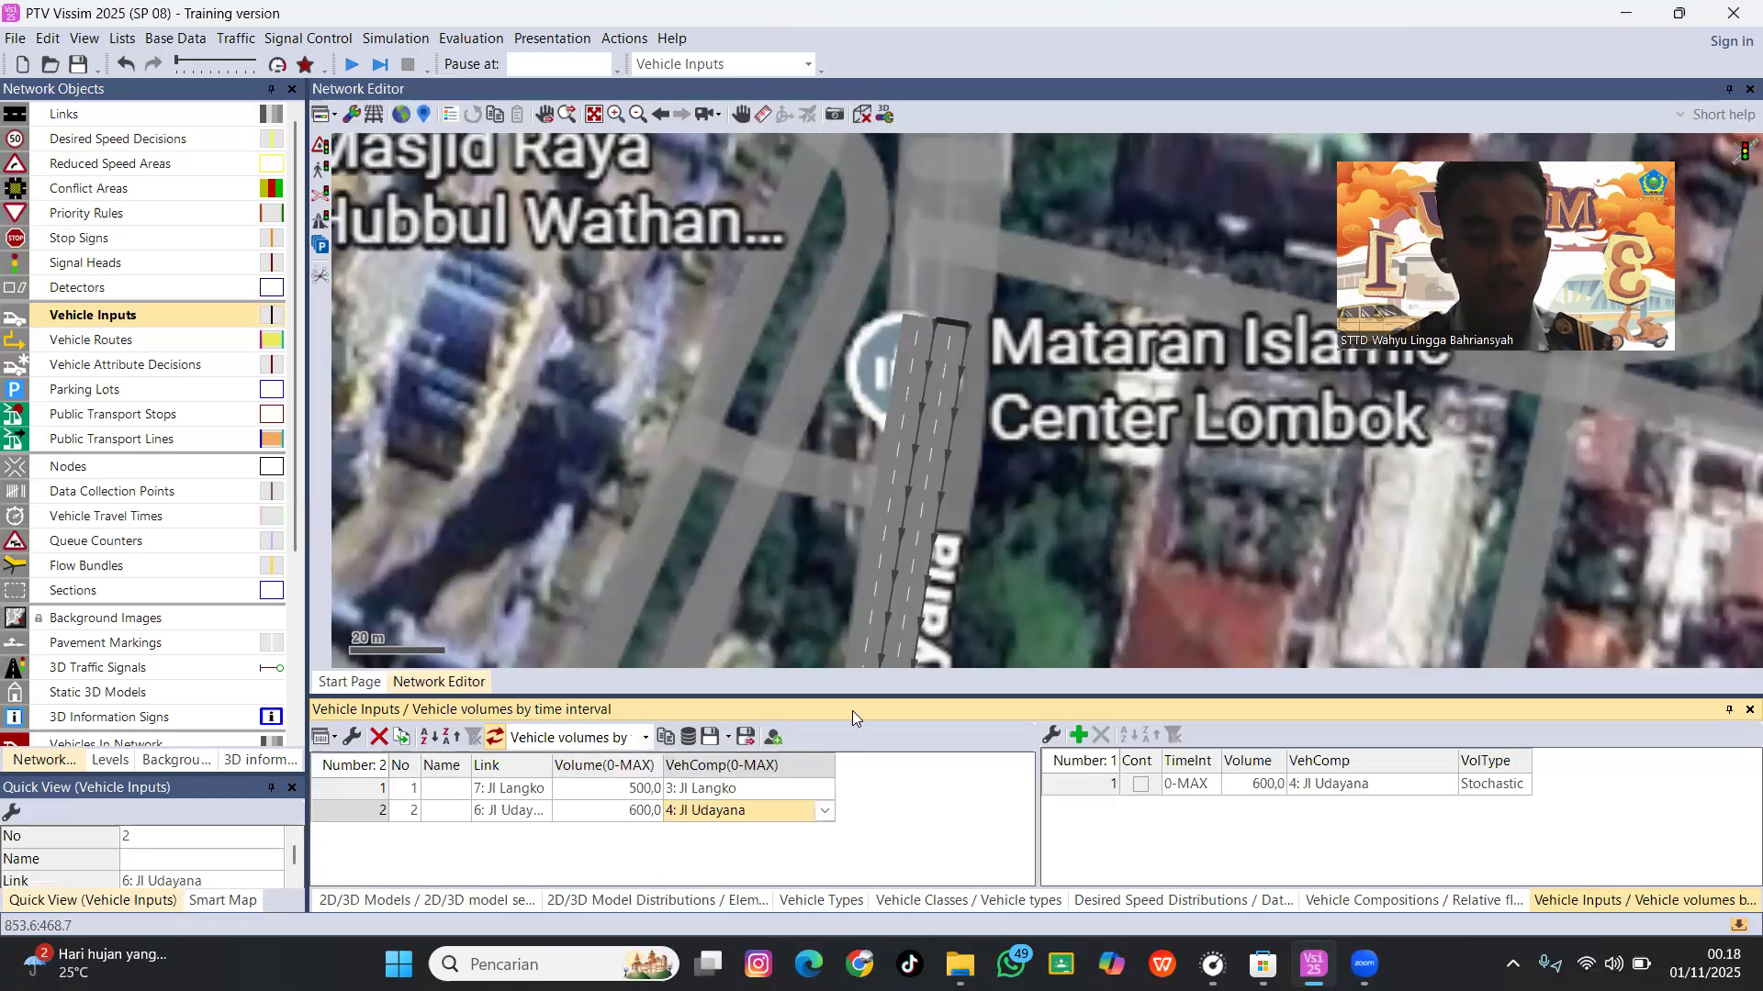
Add a vehicle input at the start of the Jl Pejanggik link leading to the intersection.
drag(1046, 459, 1058, 451)
scroll(1058, 451, down, 5)
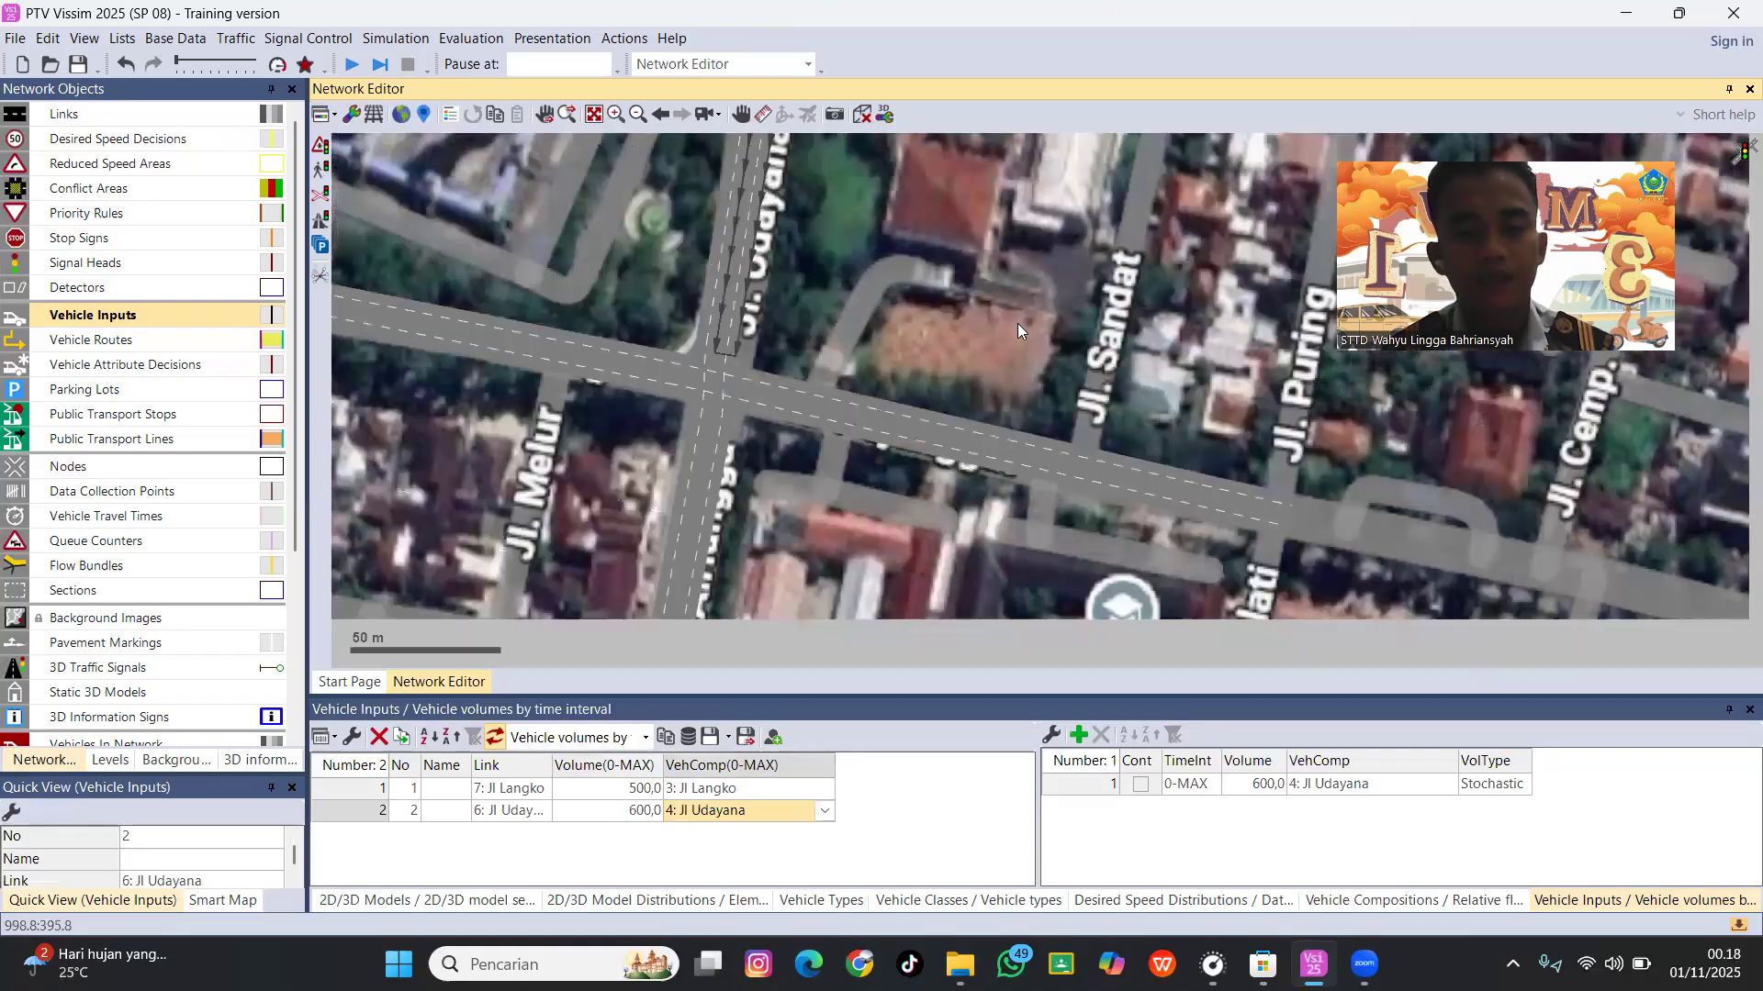
drag(1175, 488, 1018, 323)
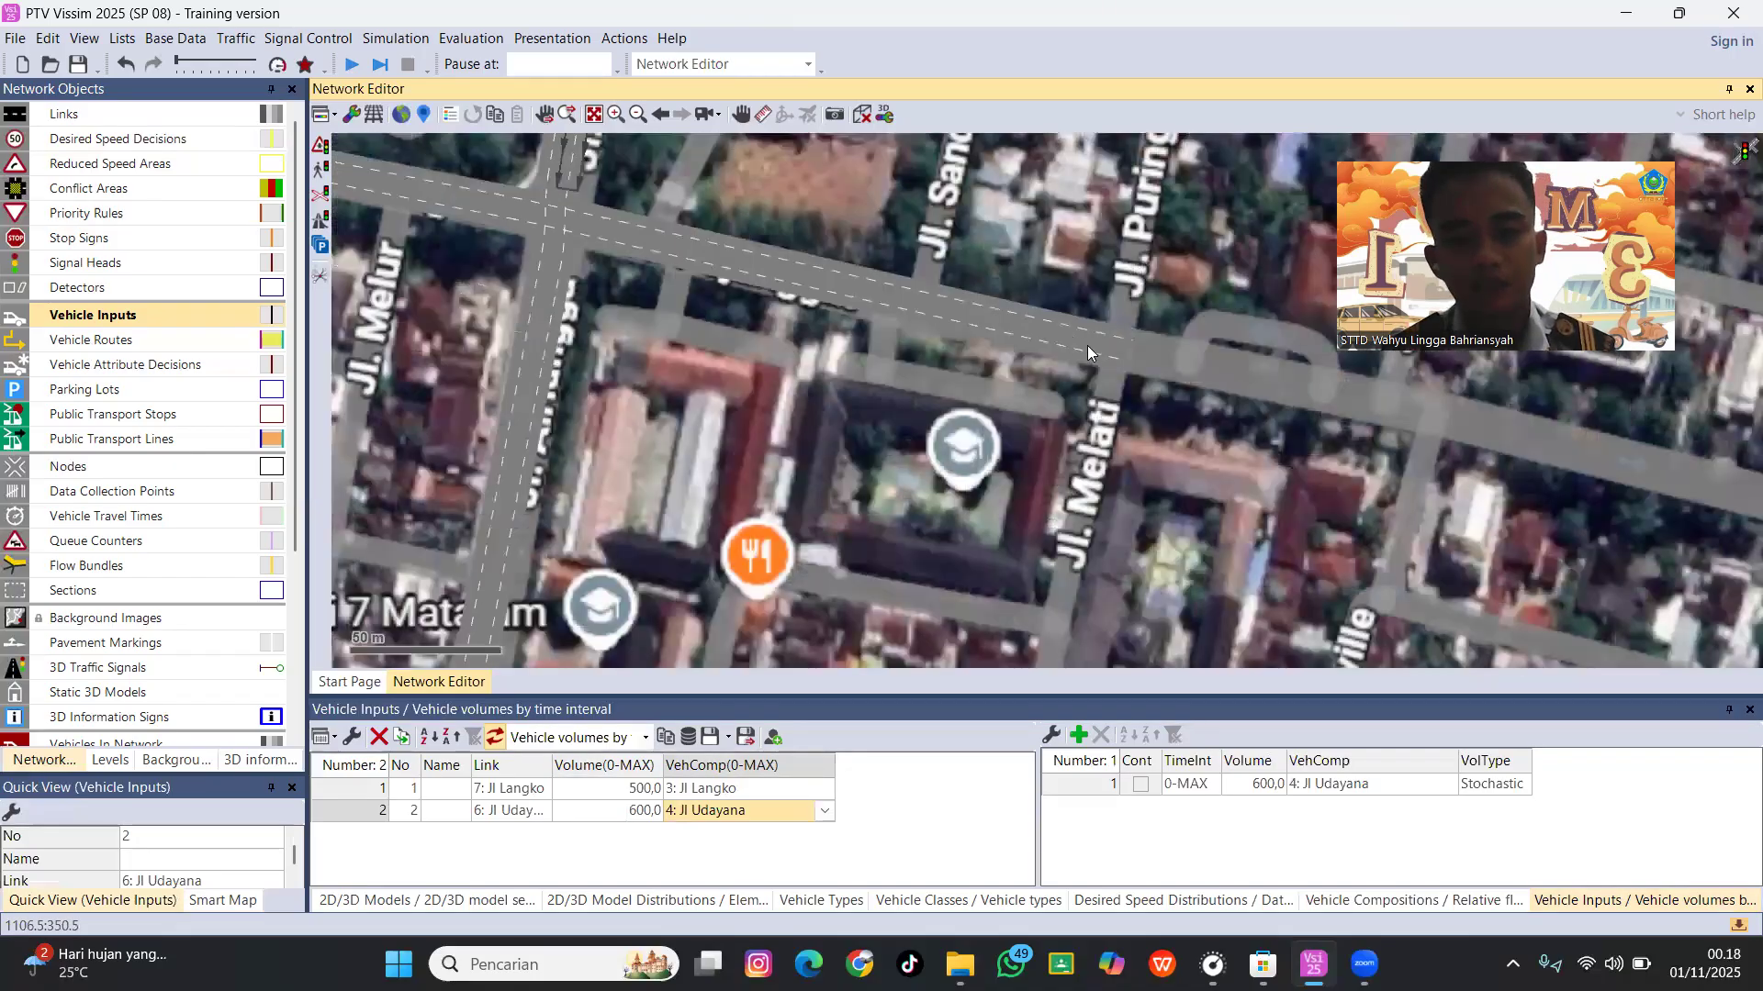
right_click(1107, 356)
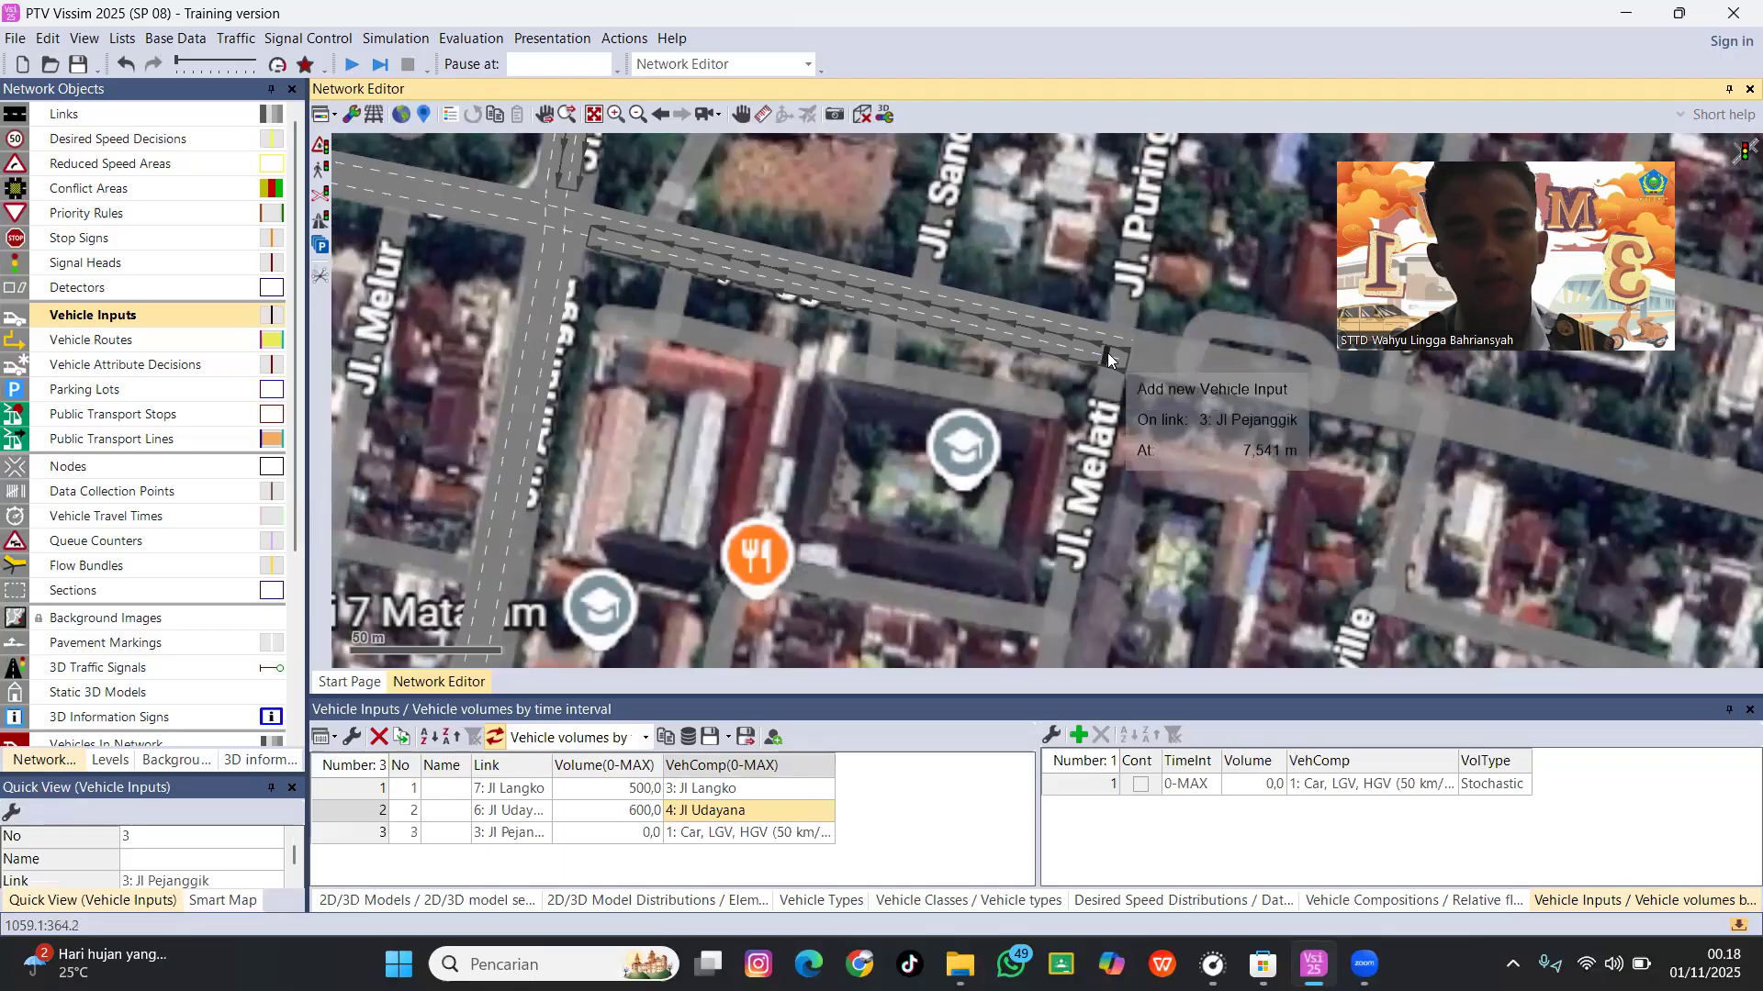
Set the Jl Pejanggik vehicle input's vehicle composition to 5: Jl Pejanggik and its volume to 550.
click(698, 833)
click(826, 834)
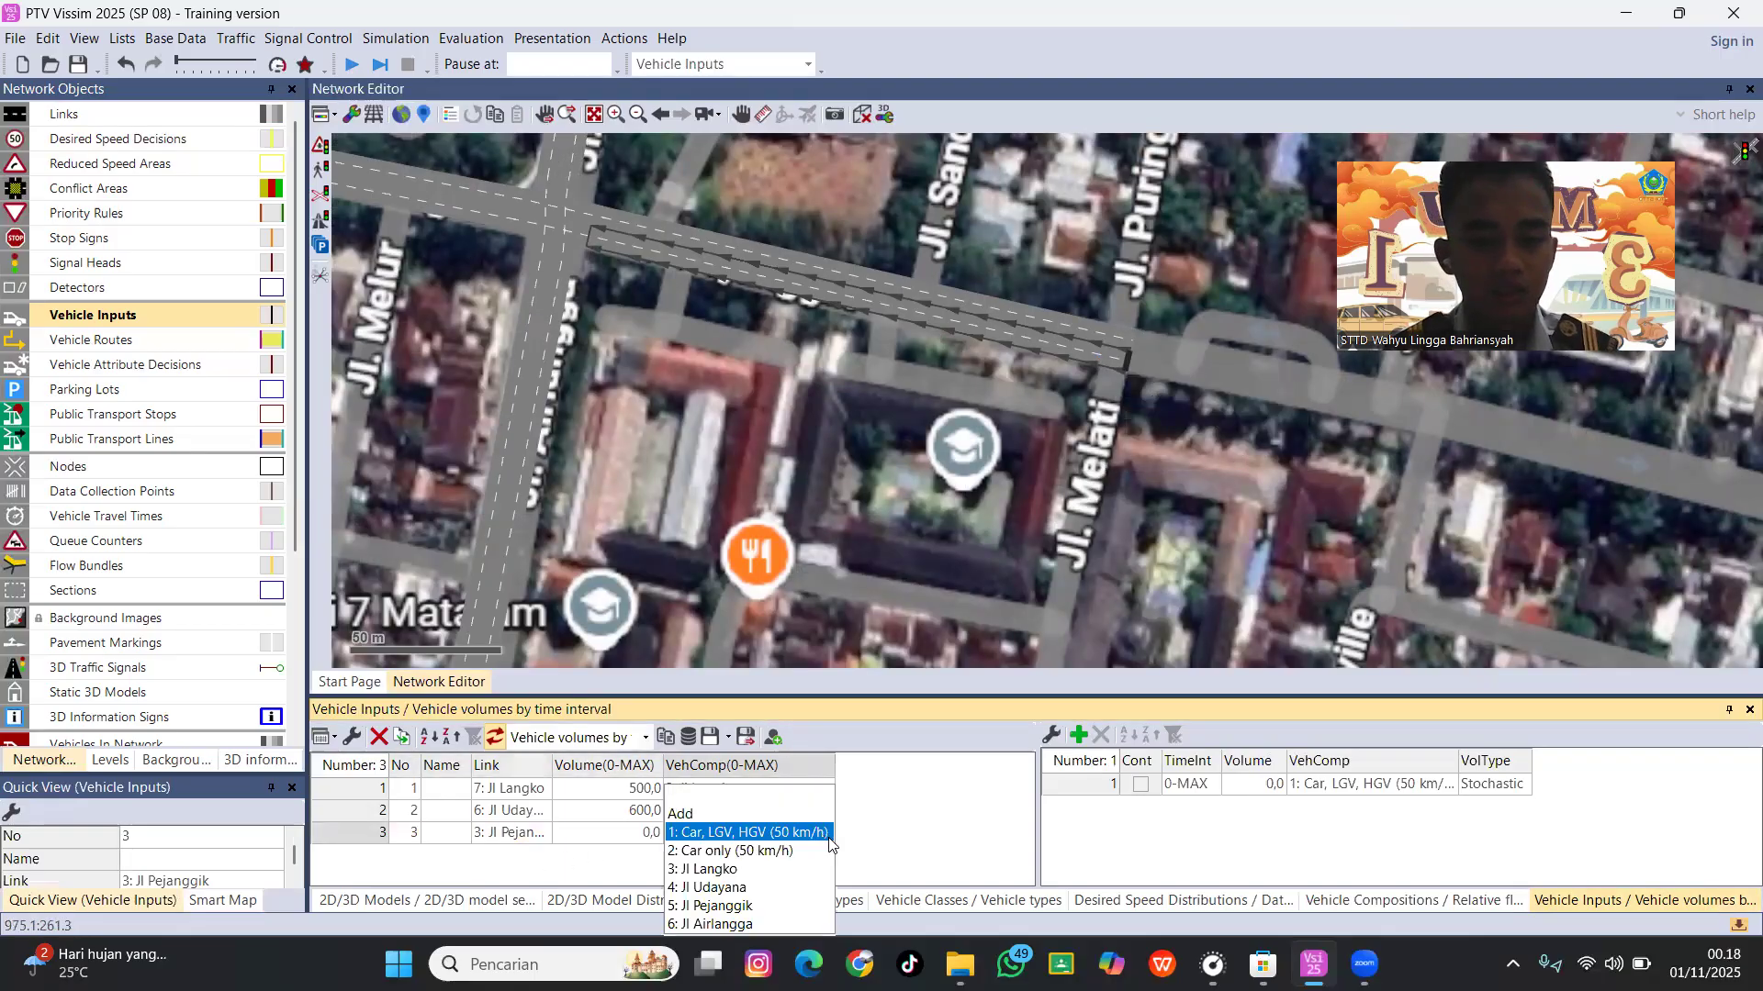
click(734, 907)
click(636, 826)
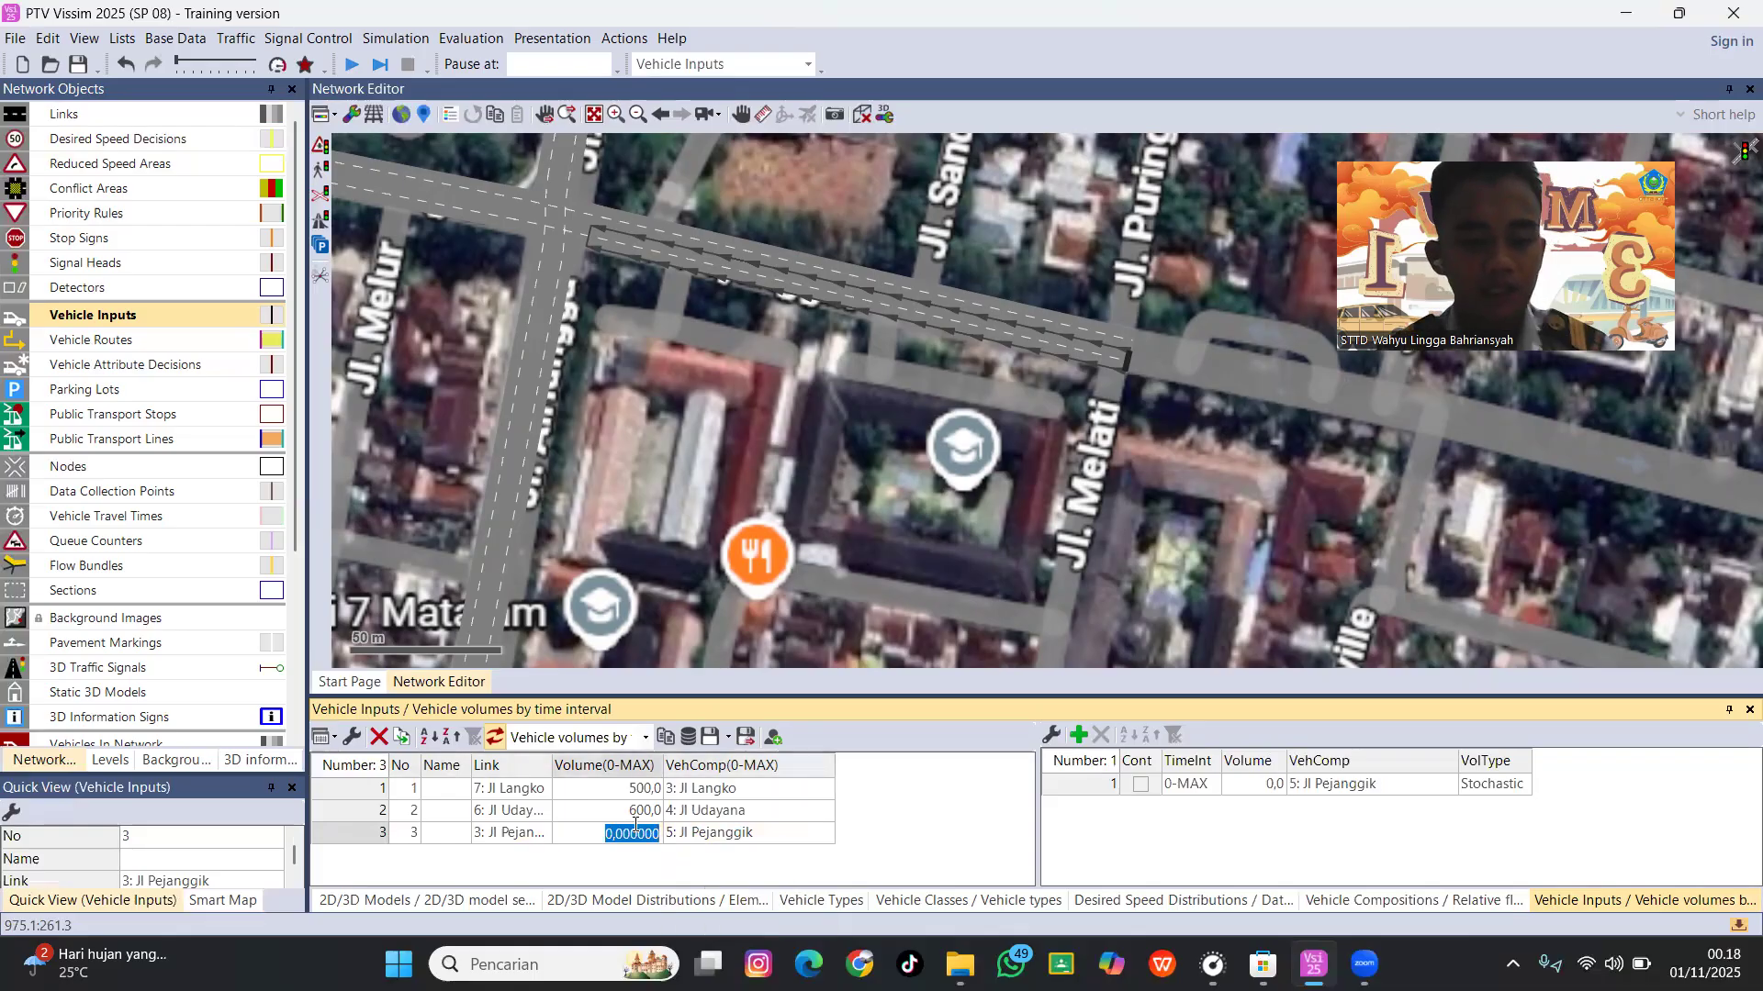
text(550)
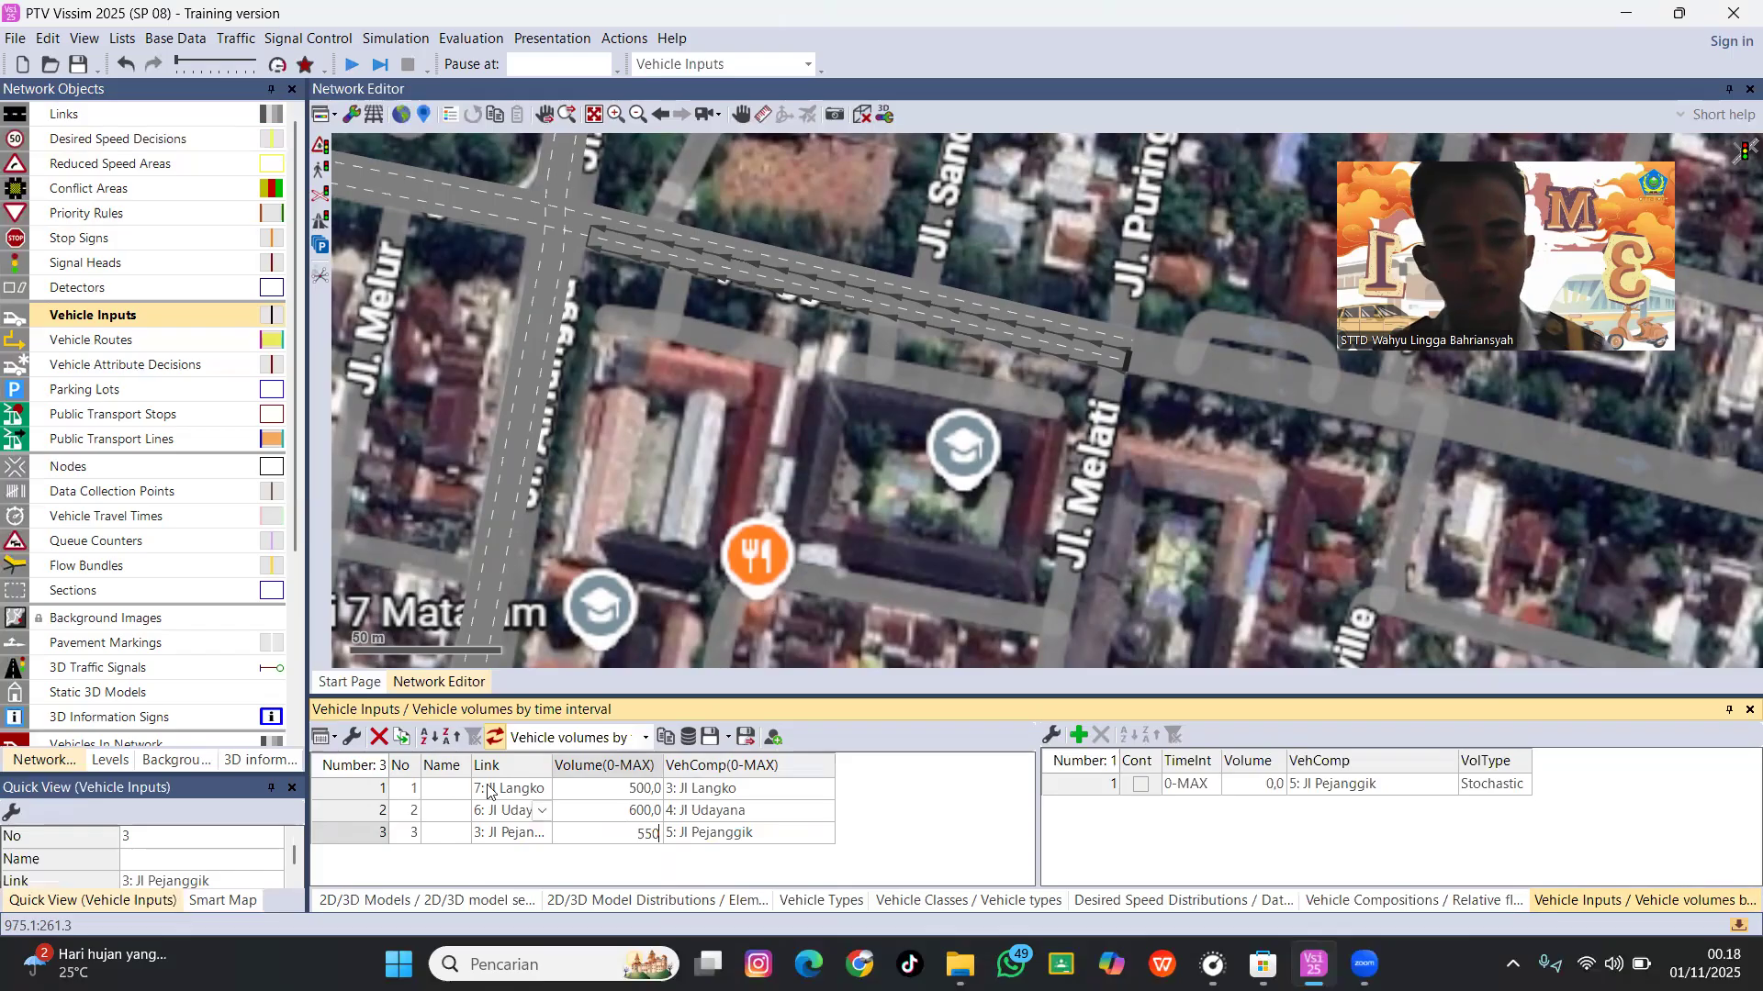
Add a vehicle input at the start of the Jl Airlangga link leading to the intersection.
drag(739, 533, 929, 404)
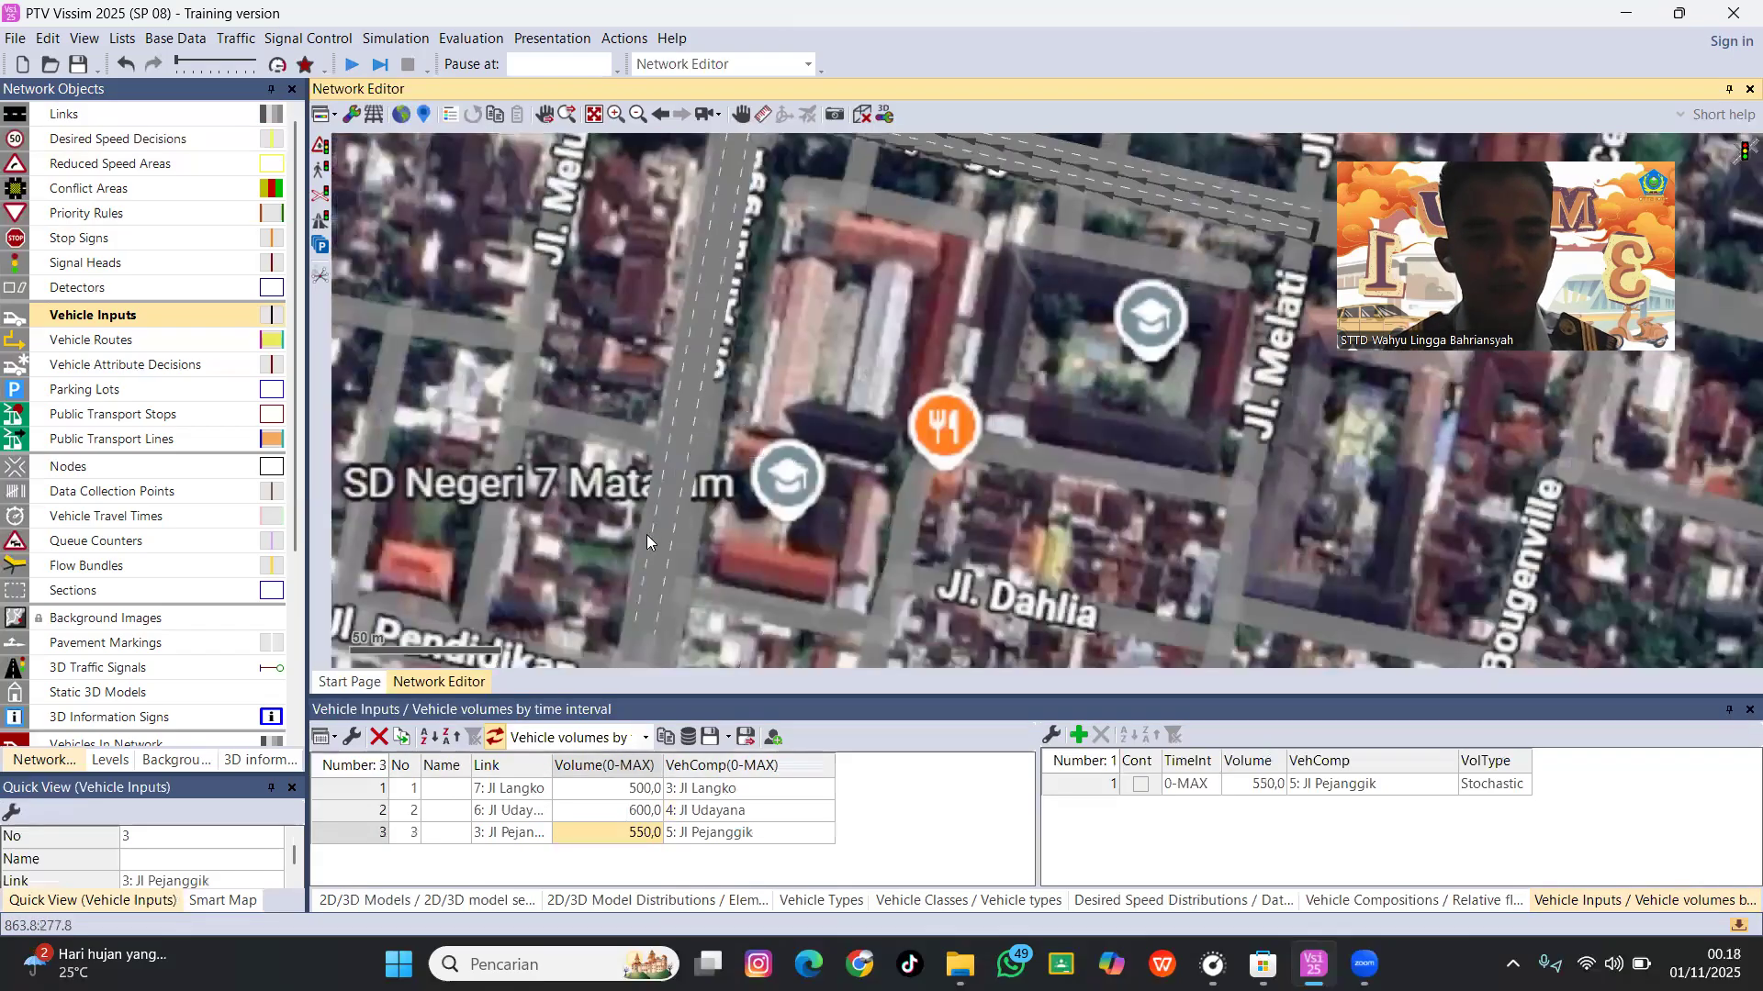
right_click(665, 584)
click(668, 656)
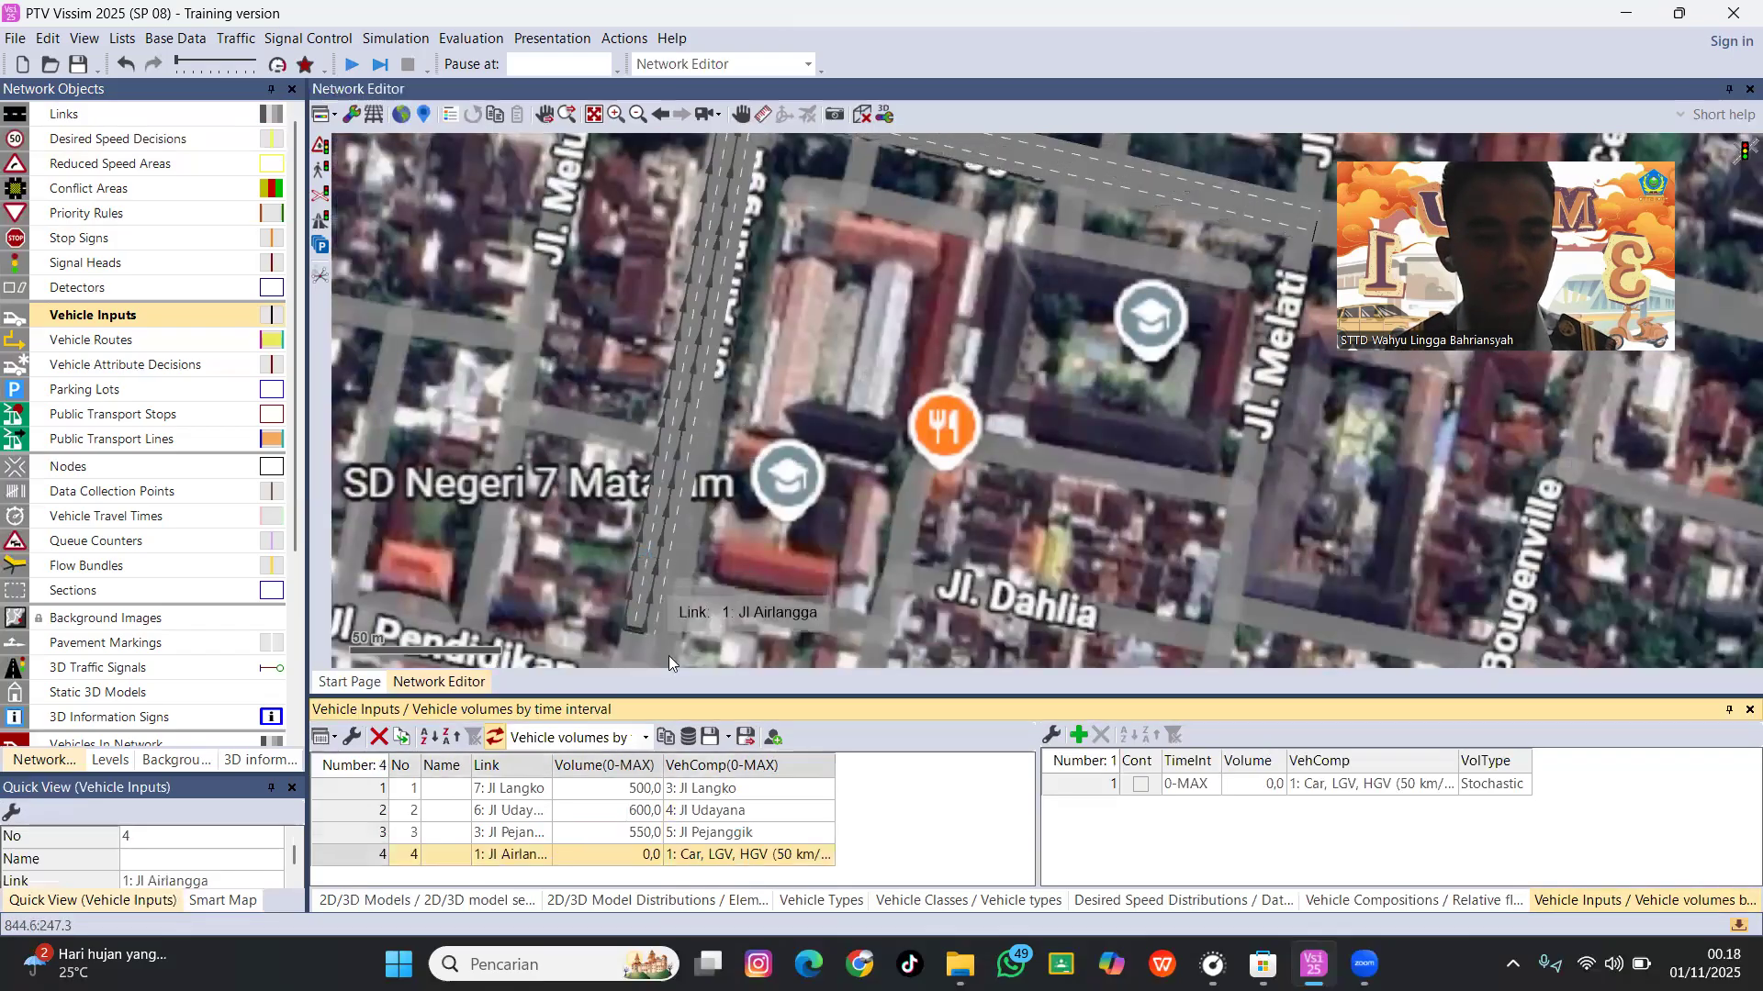
Set the Jl Airlangga vehicle input's volume to 580 and its vehicle composition to 6: Jl Airlangga.
double_click(640, 855)
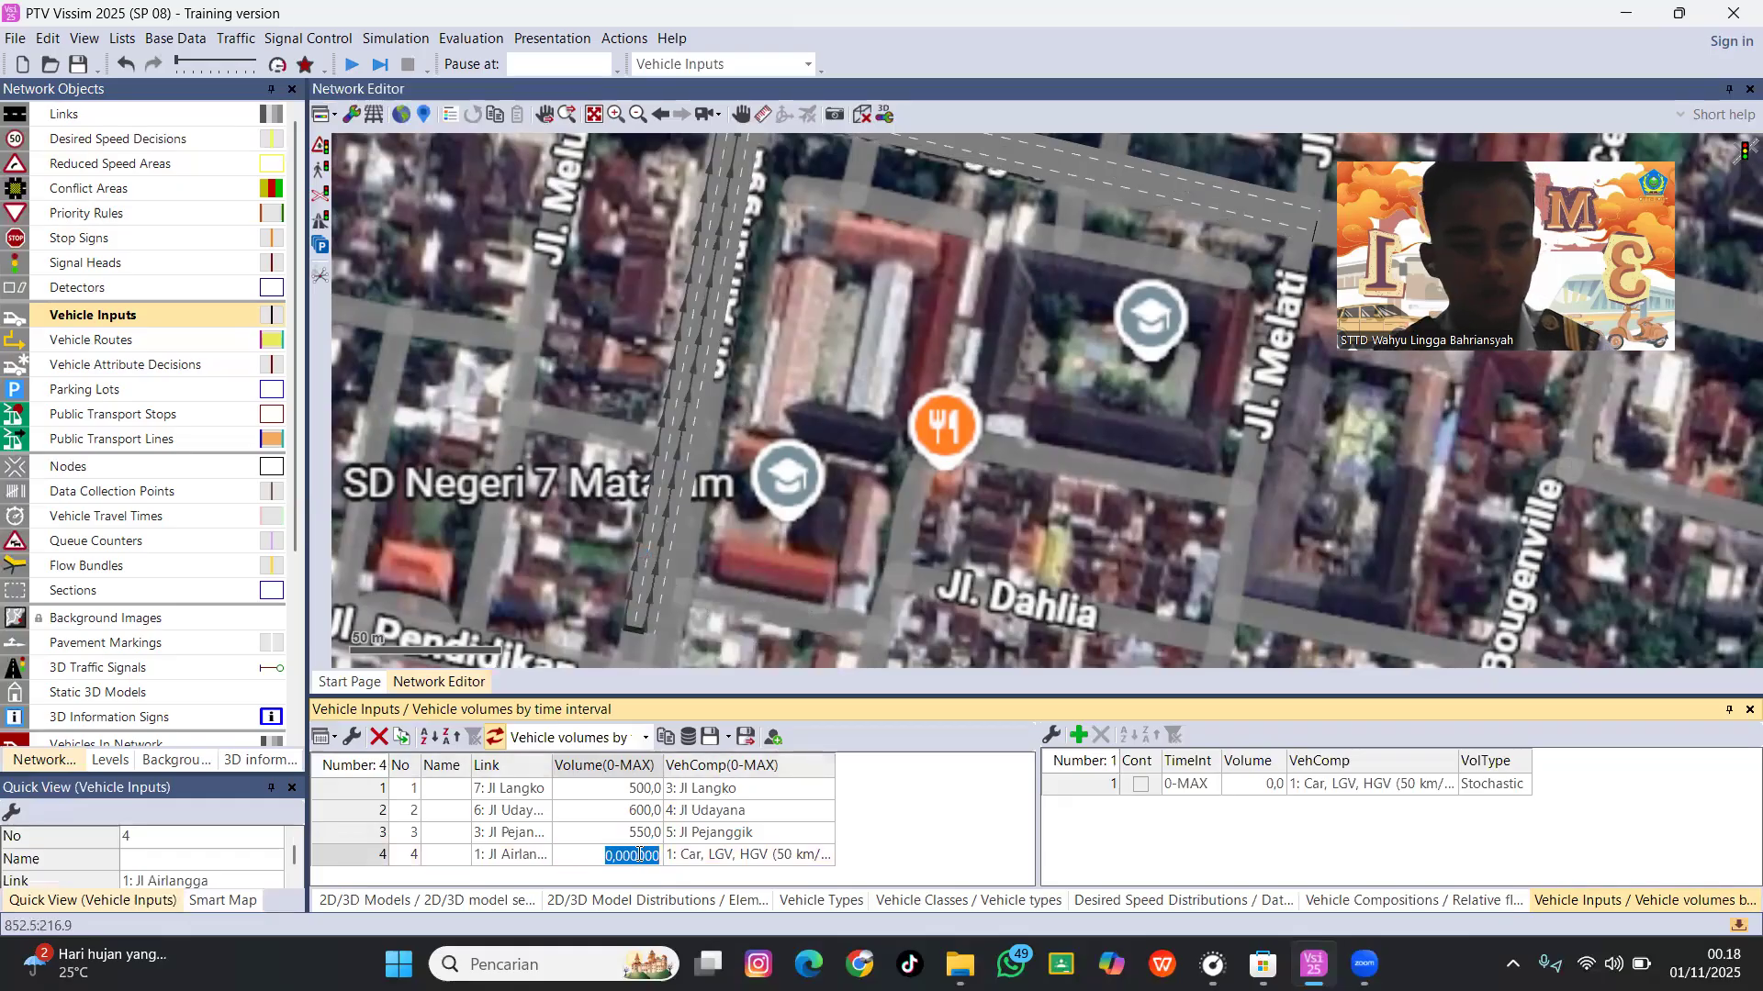
text(580)
click(825, 856)
click(824, 856)
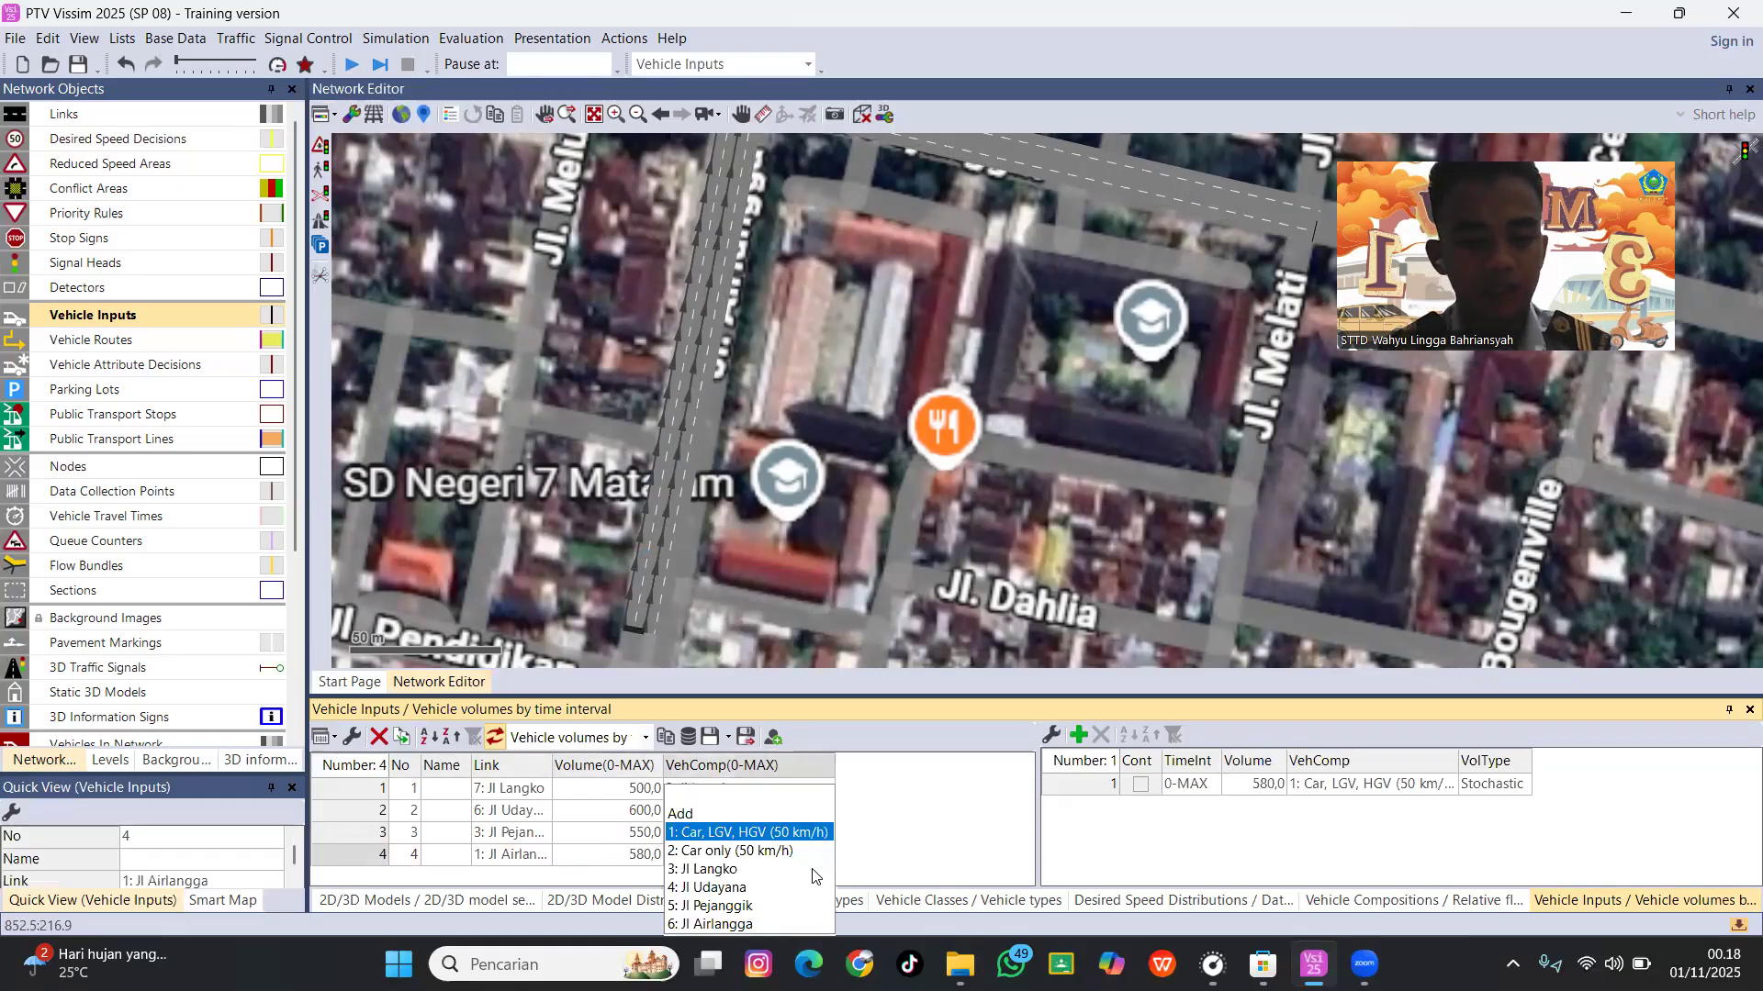
click(735, 926)
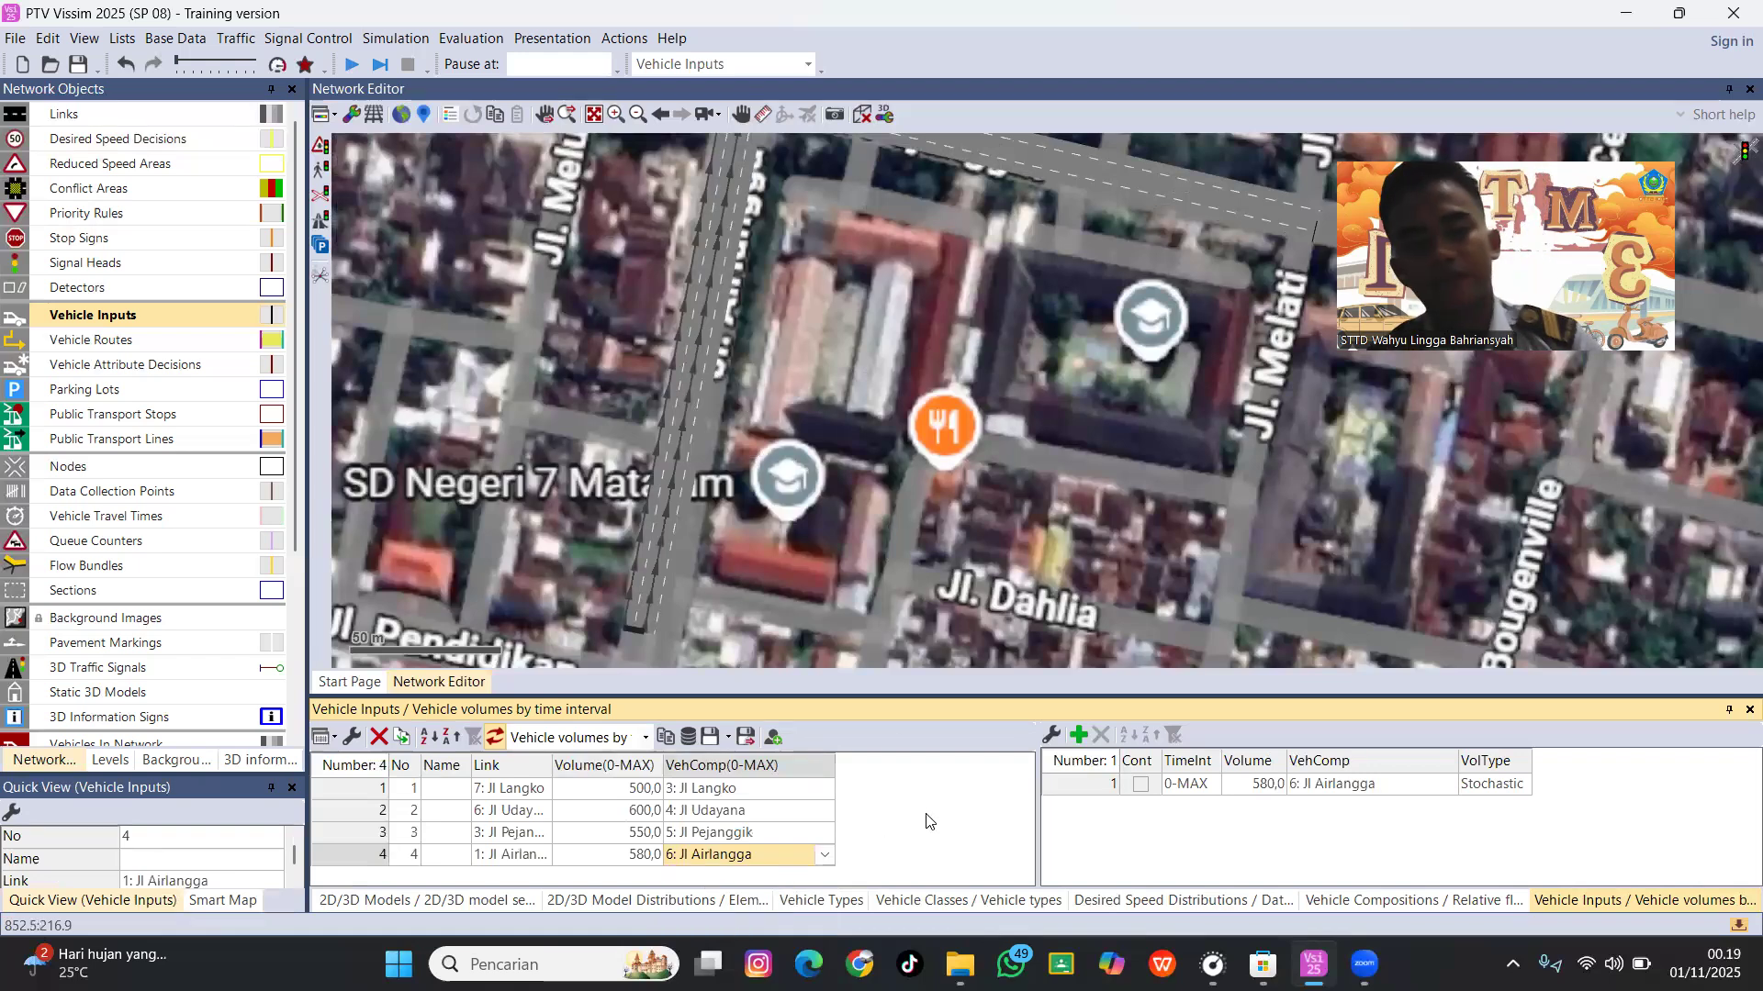
Place a static vehicle routing decision near the start of link 7: Jl Langko.
drag(876, 363, 1074, 615)
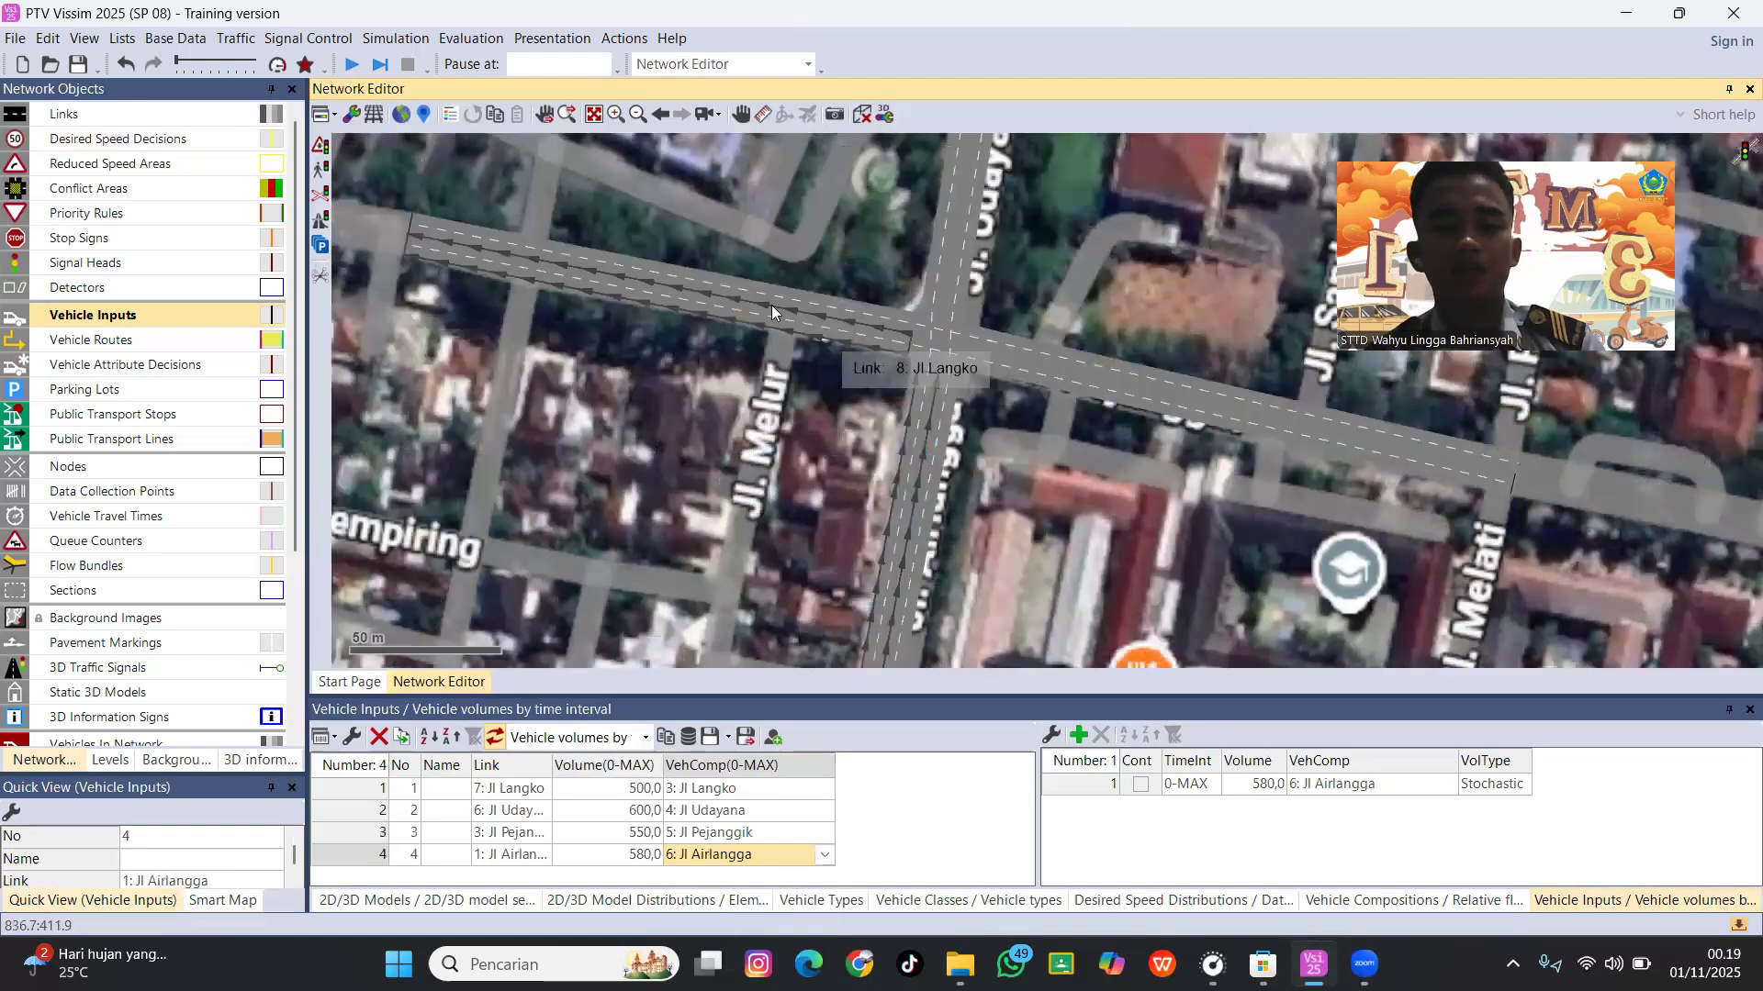
scroll(606, 289, up, 1)
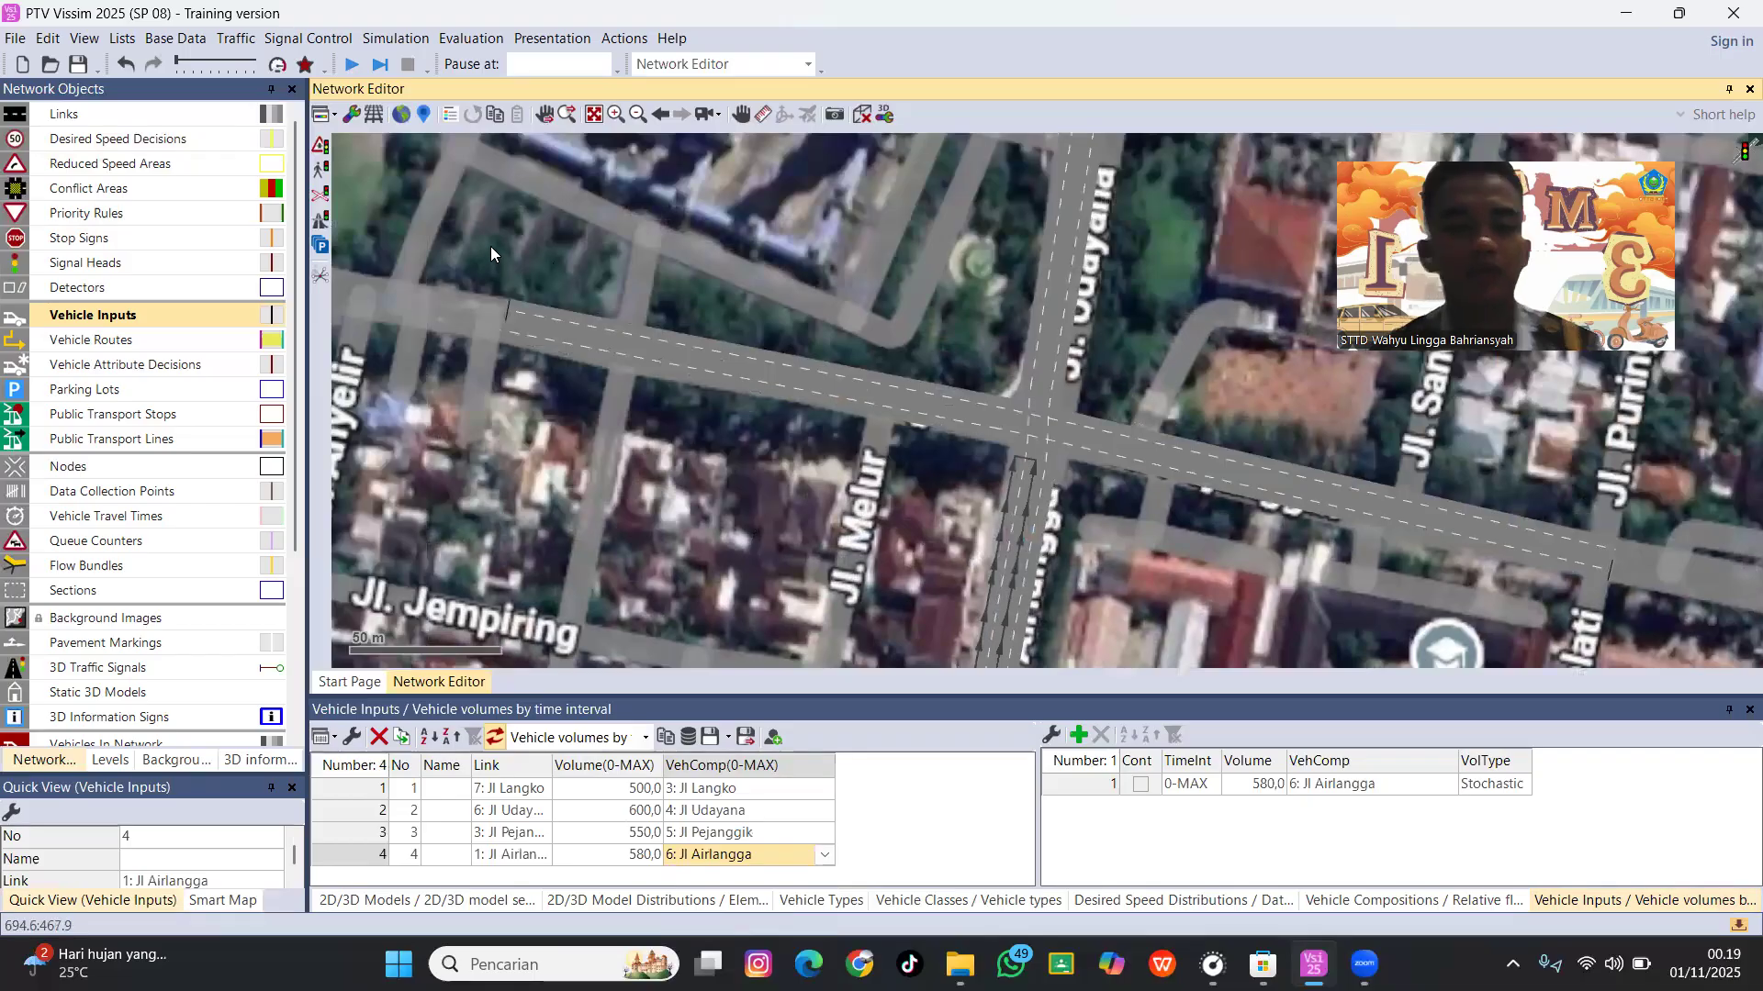
scroll(490, 246, up, 2)
scroll(490, 246, up, 1)
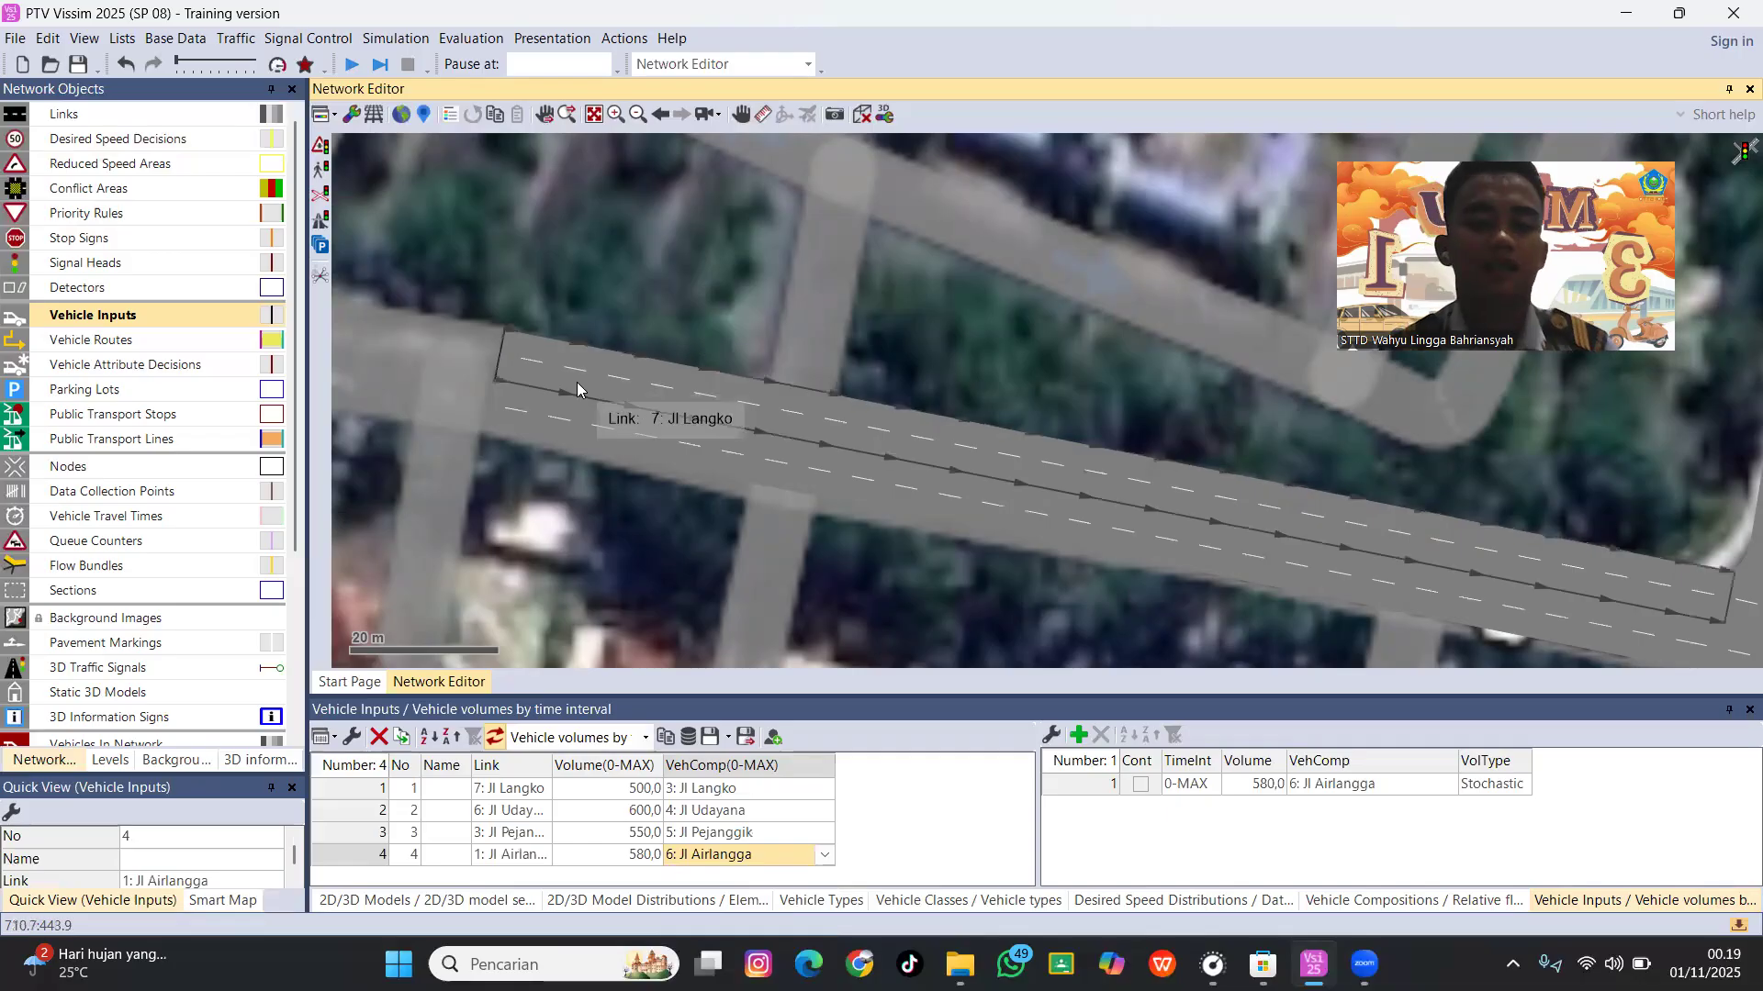
click(187, 341)
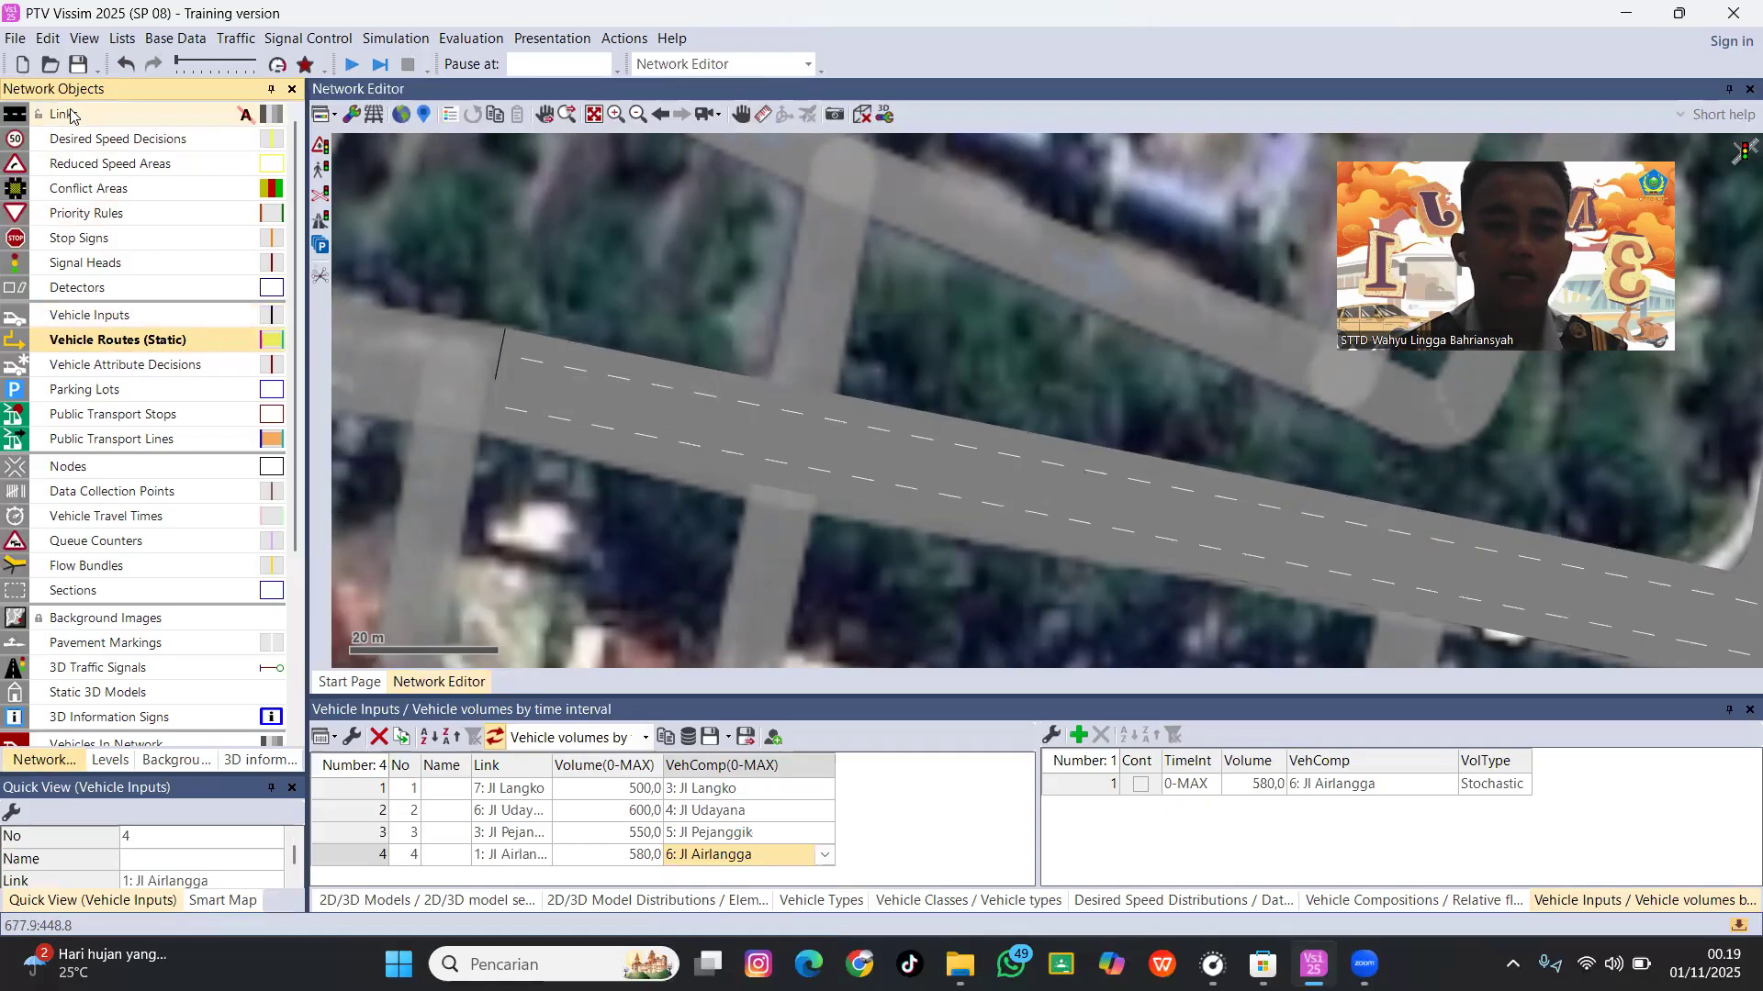
click(520, 352)
right_click(519, 353)
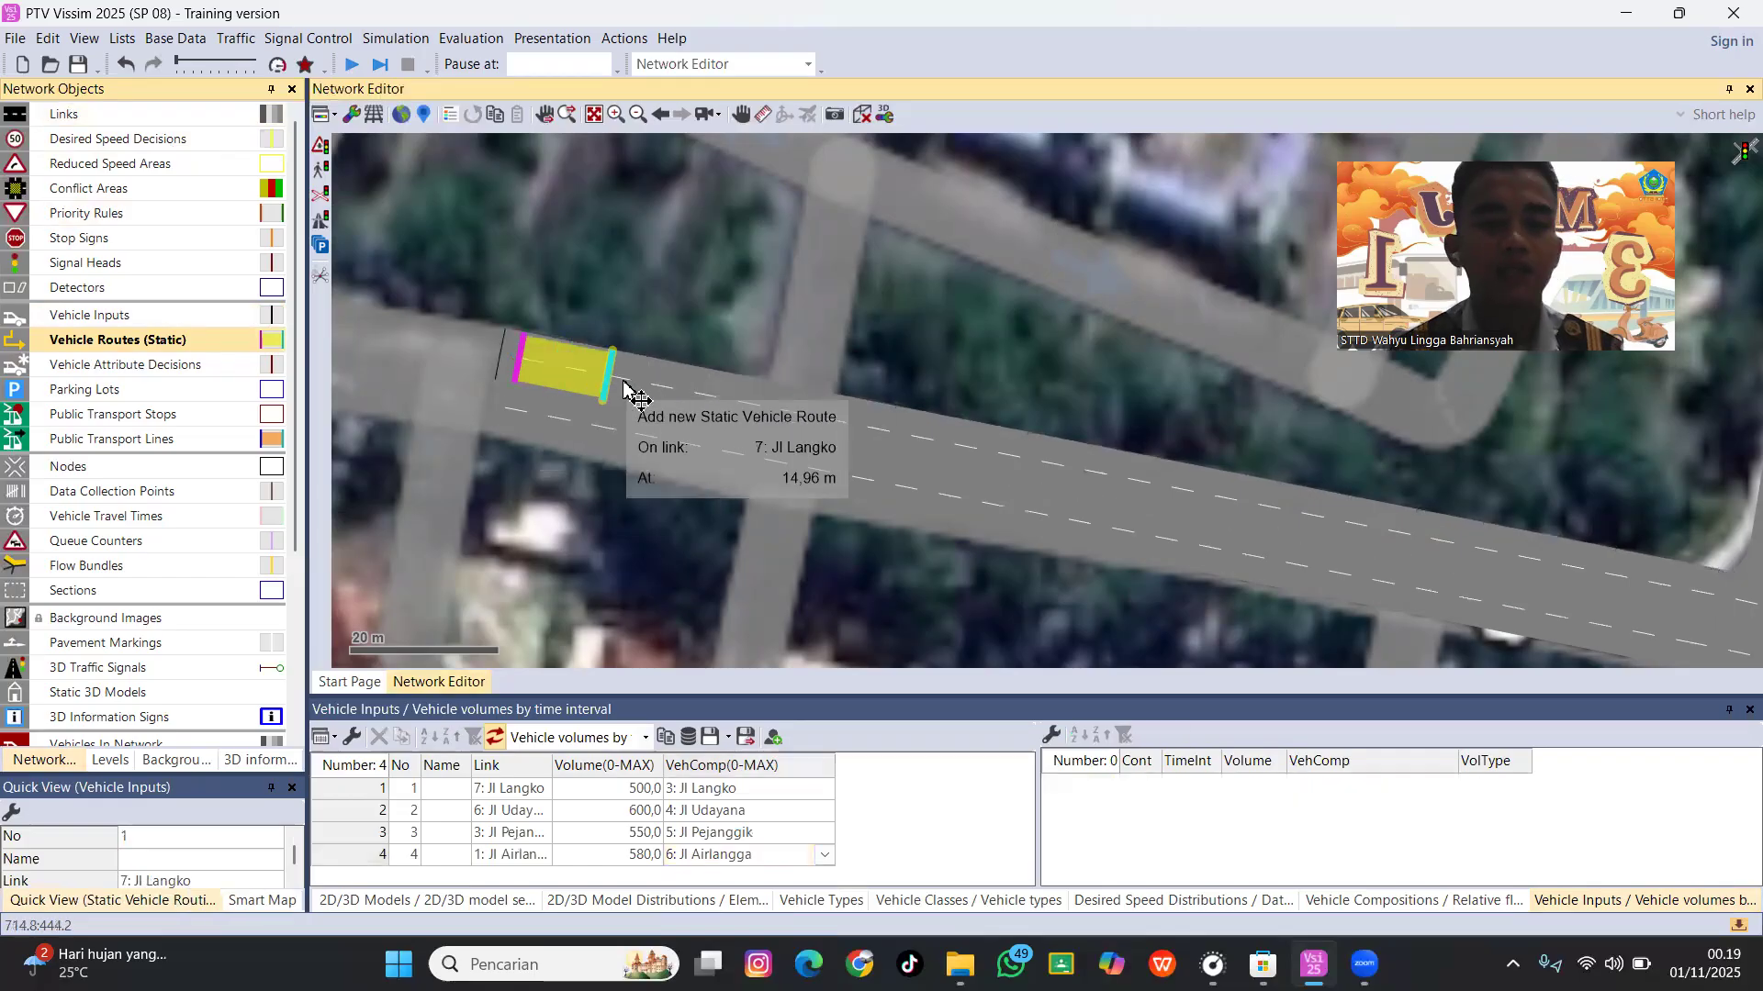
Add static routes from the Jl Langko decision to the ends of the Jl Udayana, Jl Pejanggik and Jl Airlangga exit links.
scroll(909, 459, down, 2)
drag(1183, 407, 790, 518)
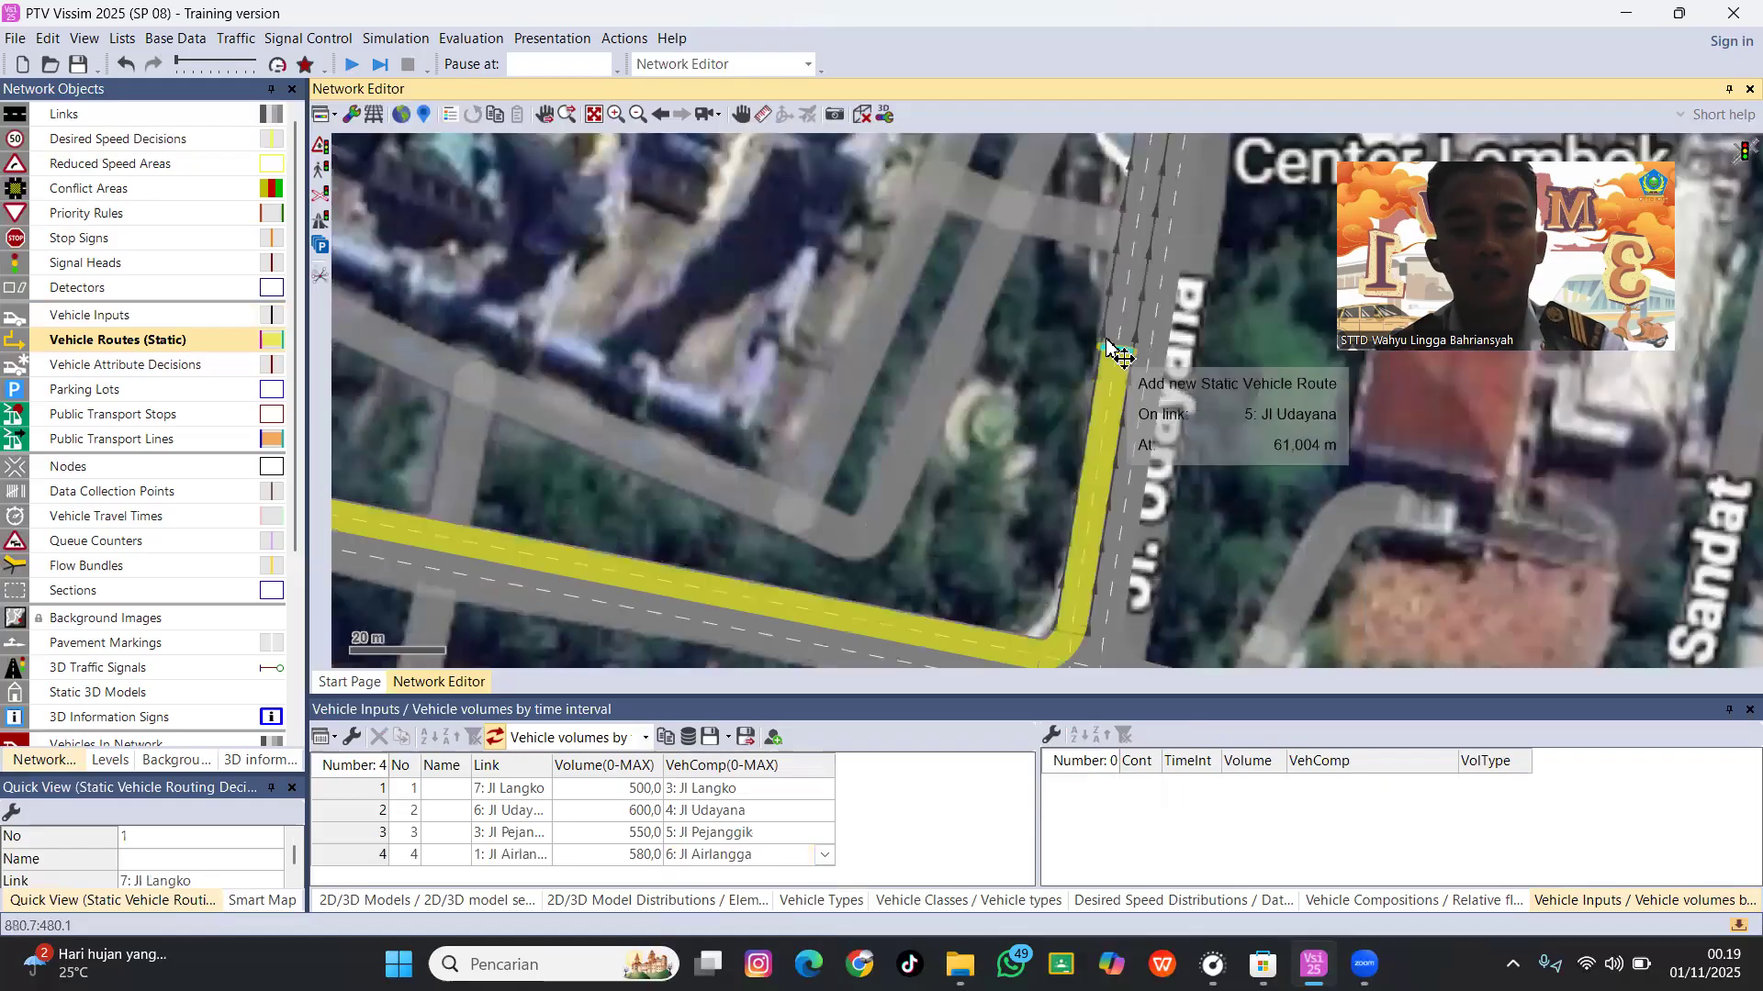
scroll(1115, 344, down, 2)
click(1141, 230)
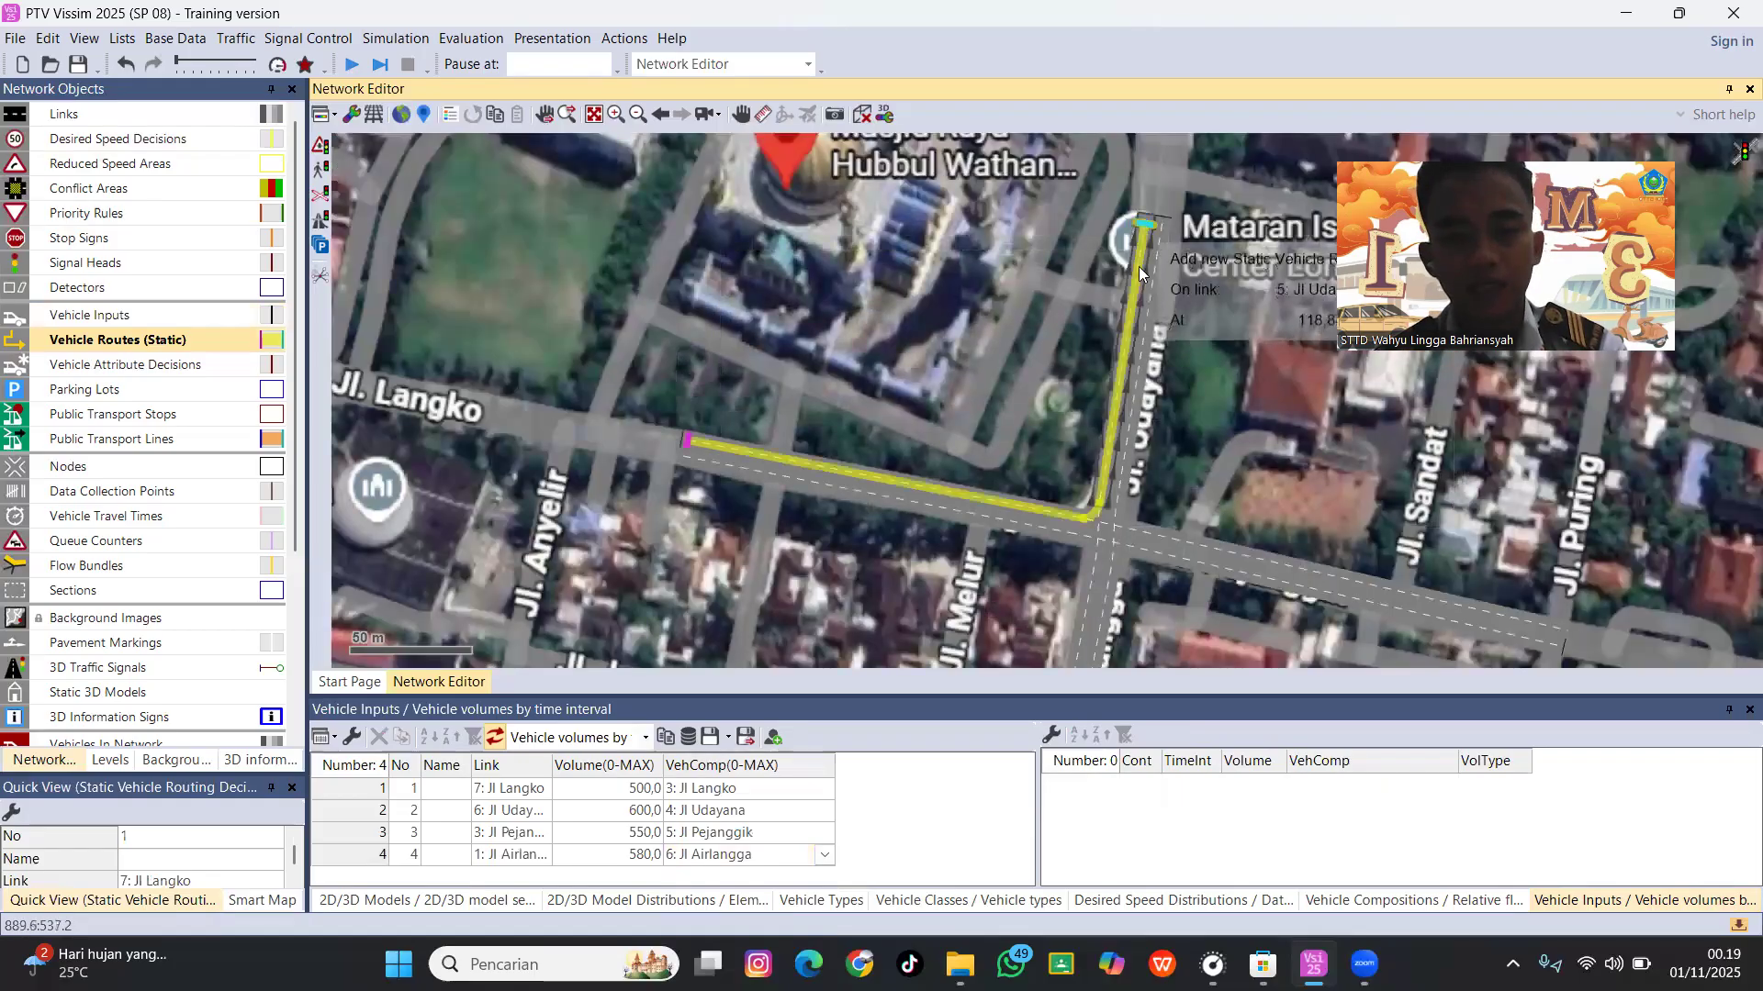
click(1556, 632)
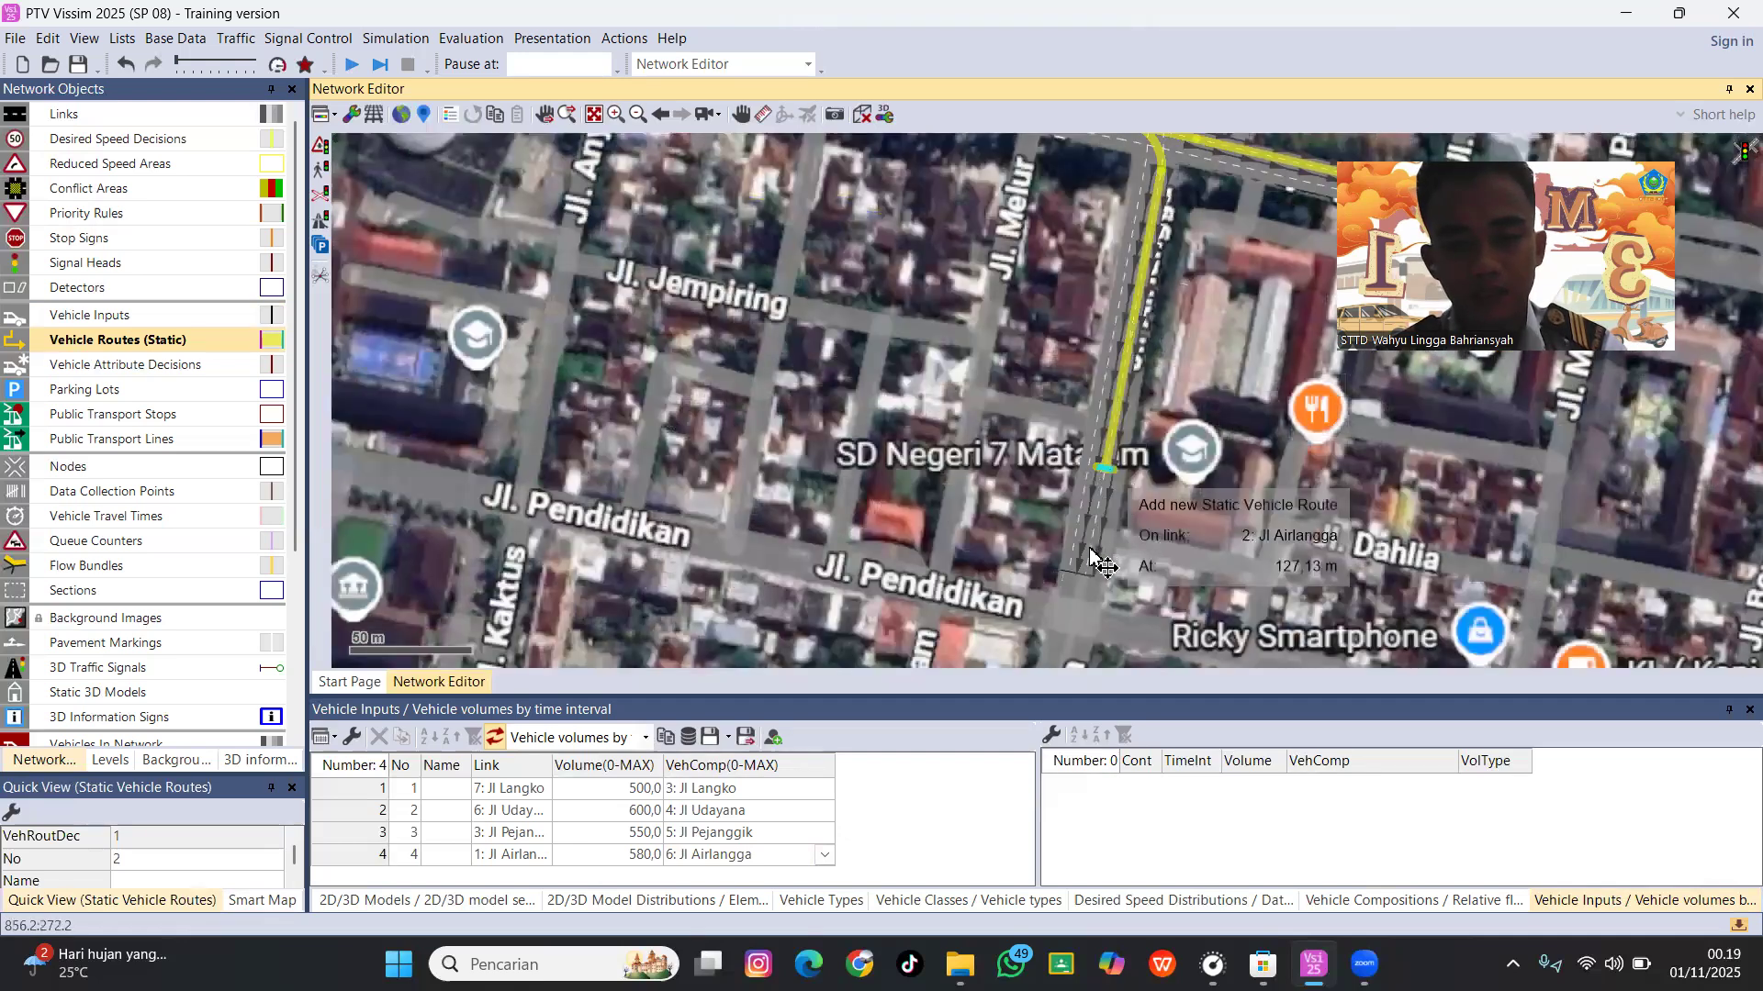
click(1092, 551)
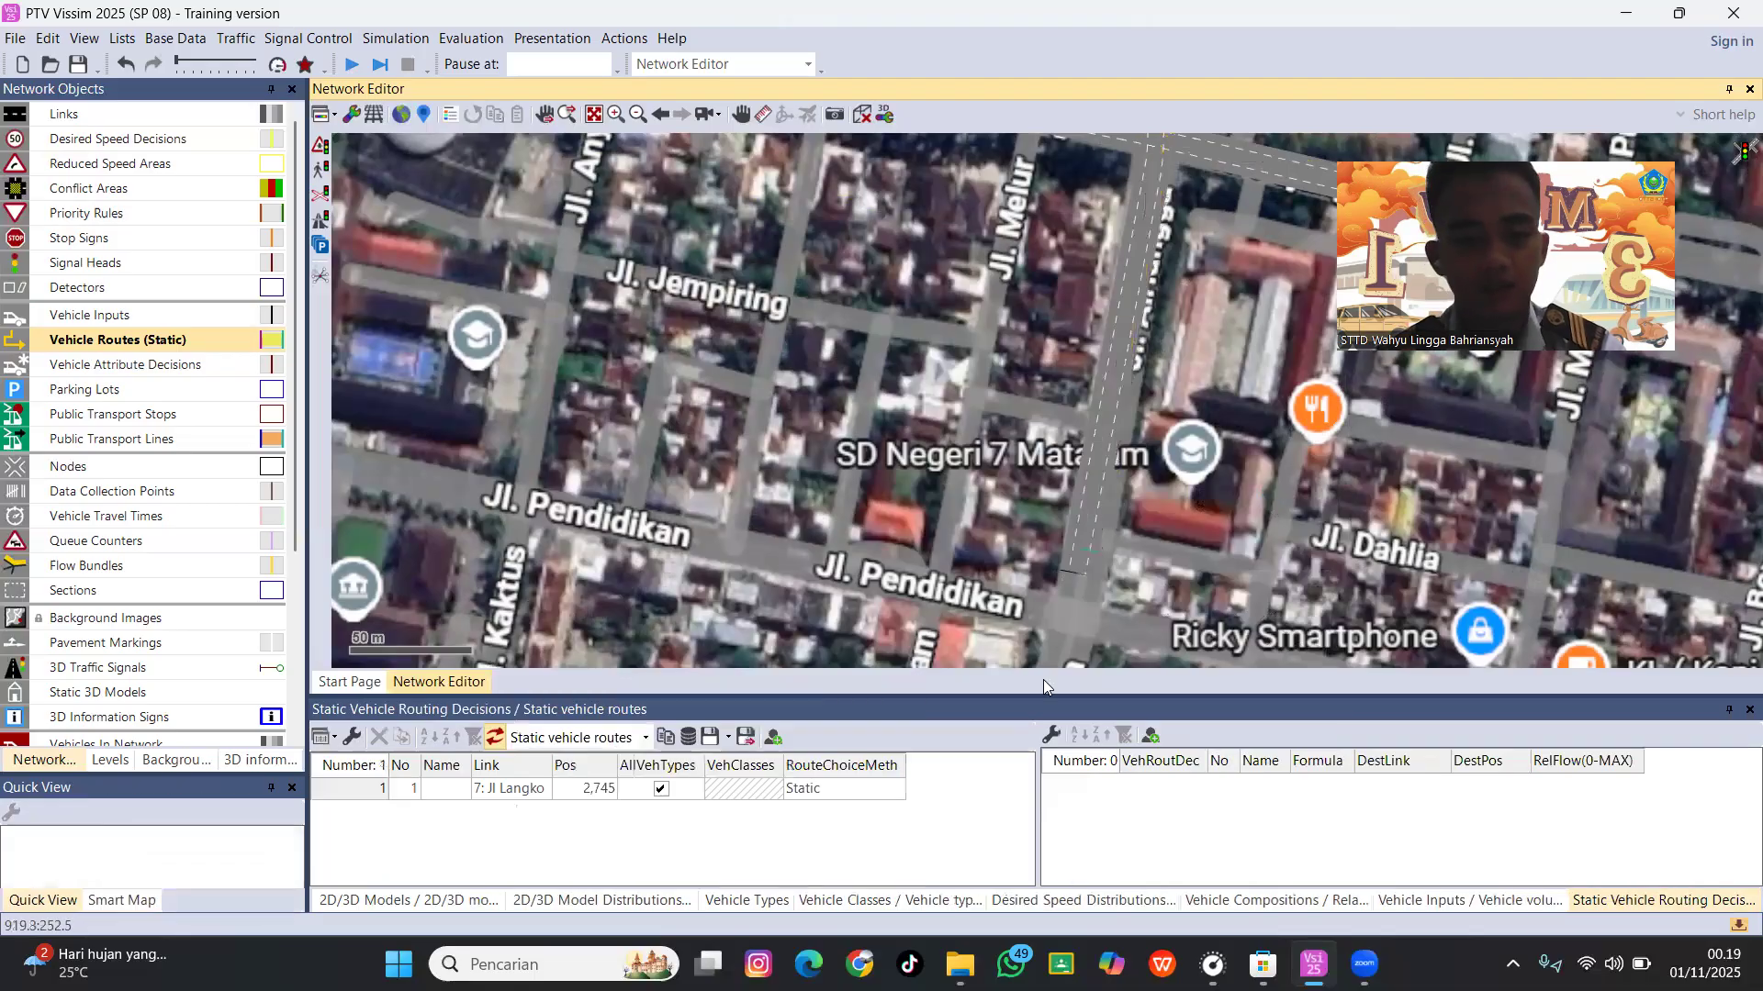
click(516, 790)
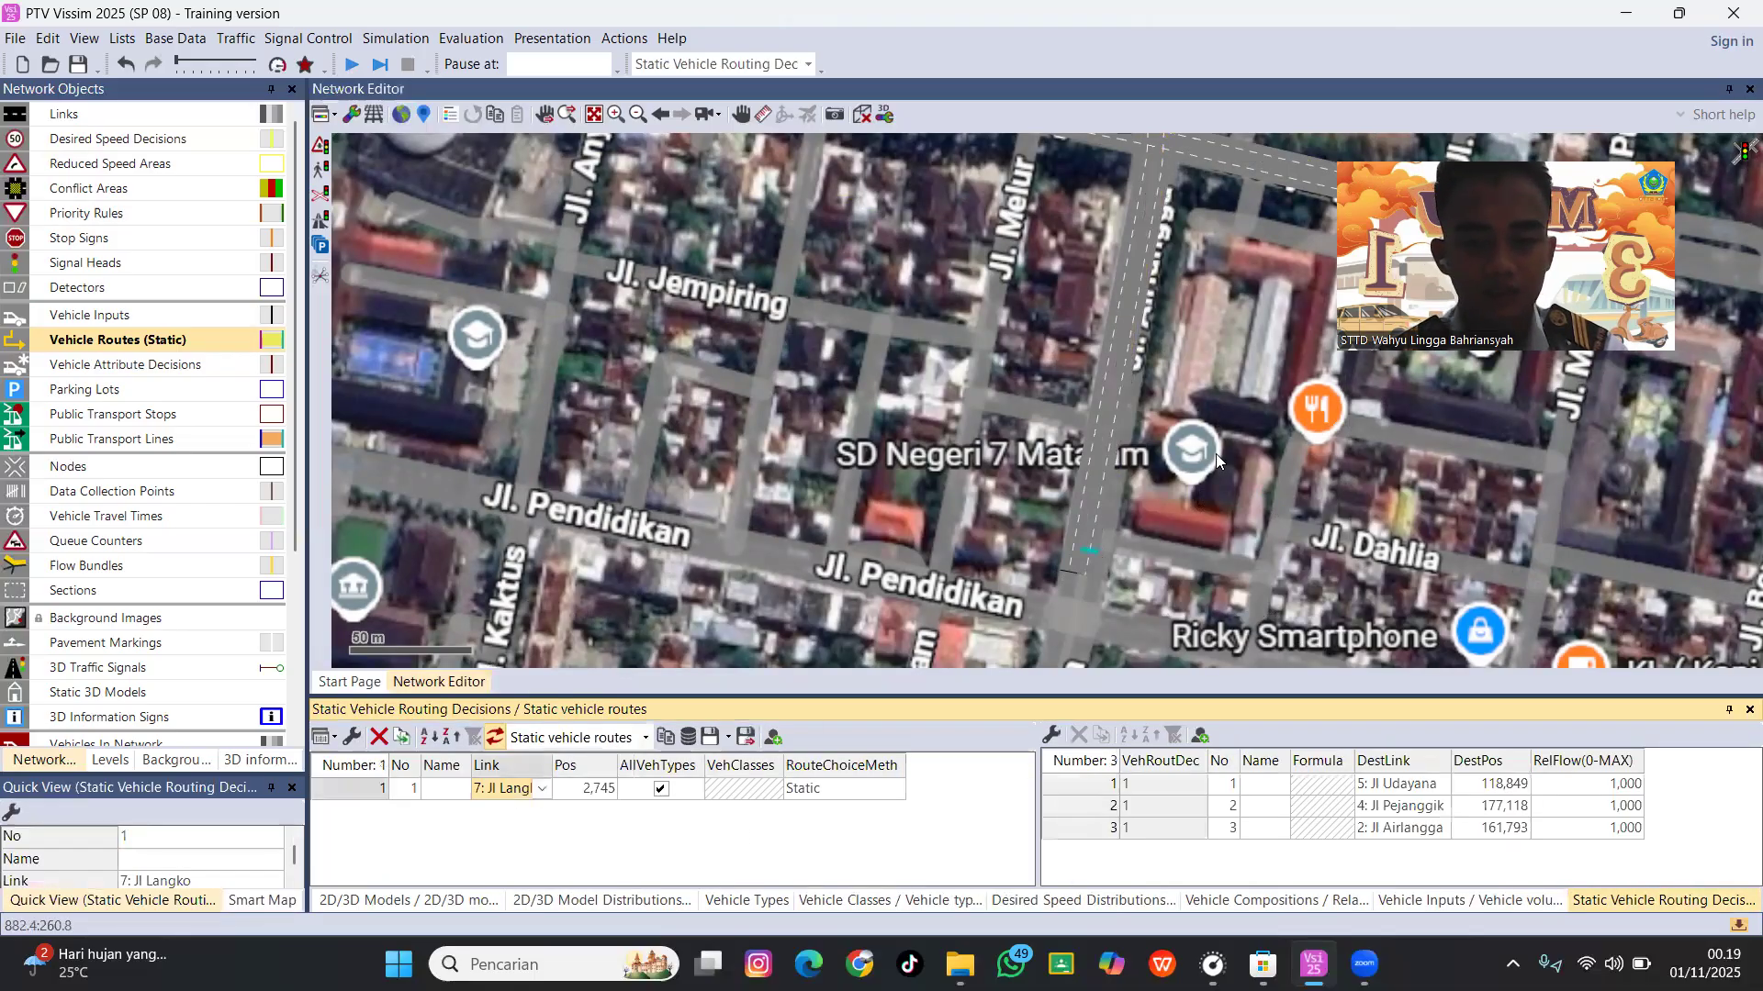
drag(1108, 242, 1001, 486)
drag(1052, 327, 981, 575)
click(1024, 336)
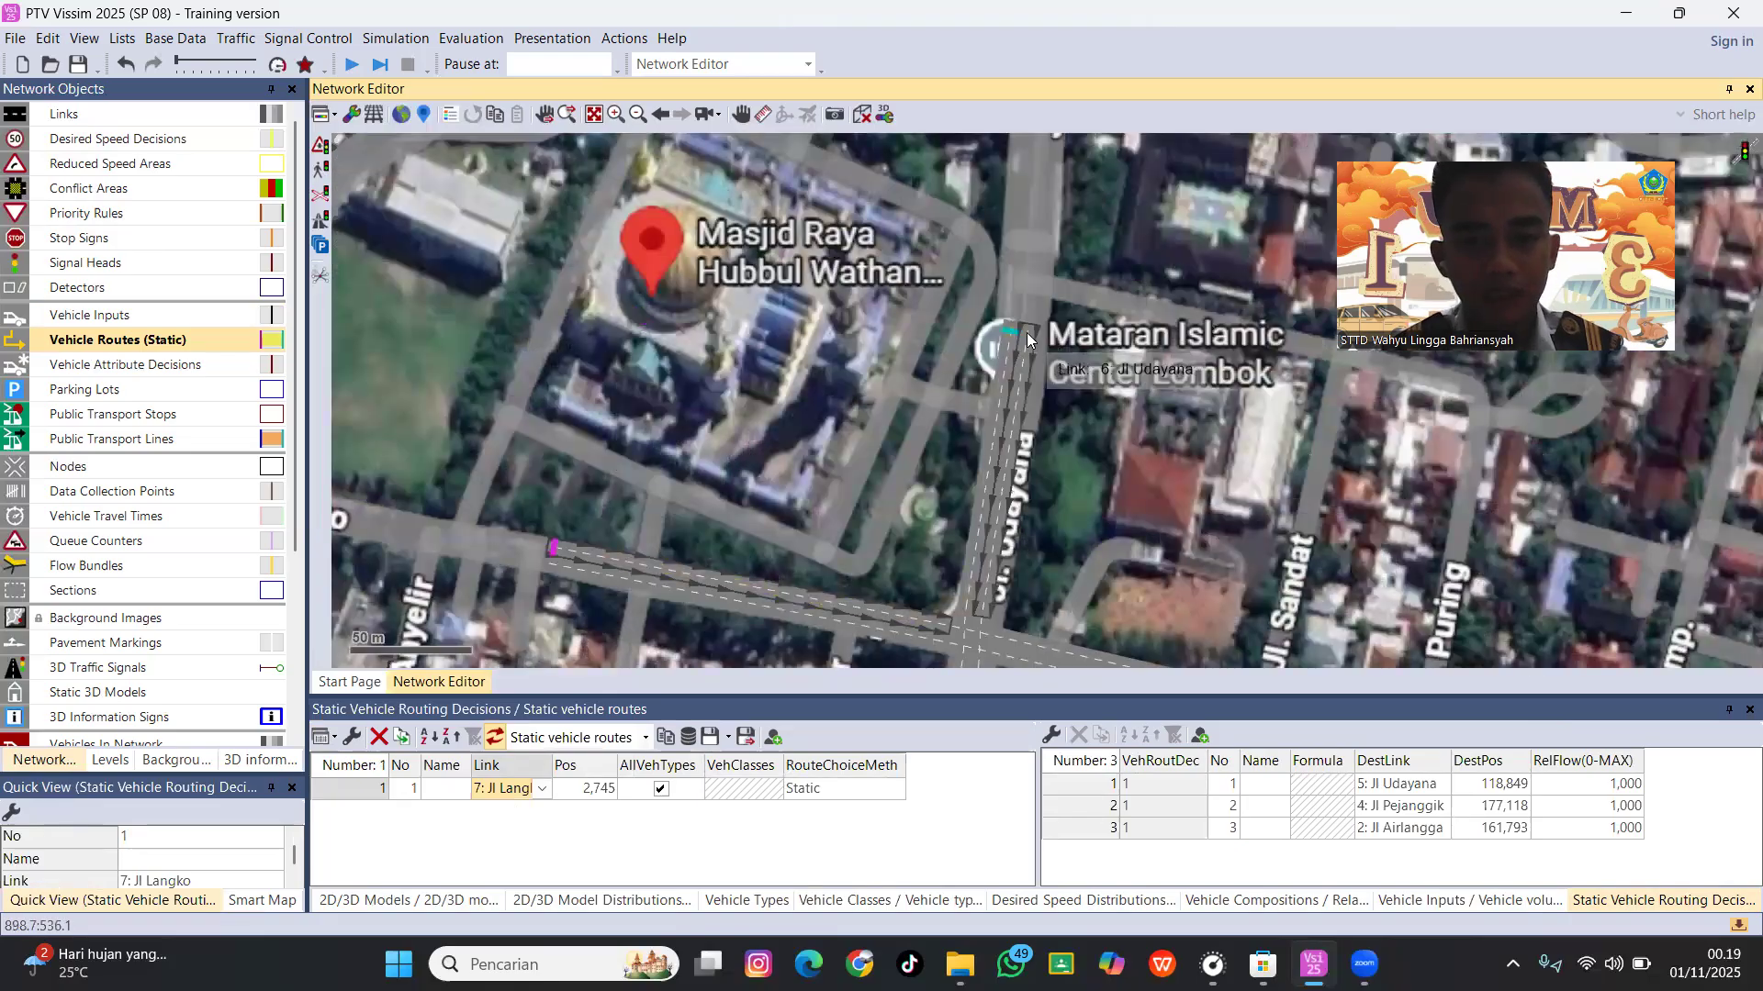
click(1101, 347)
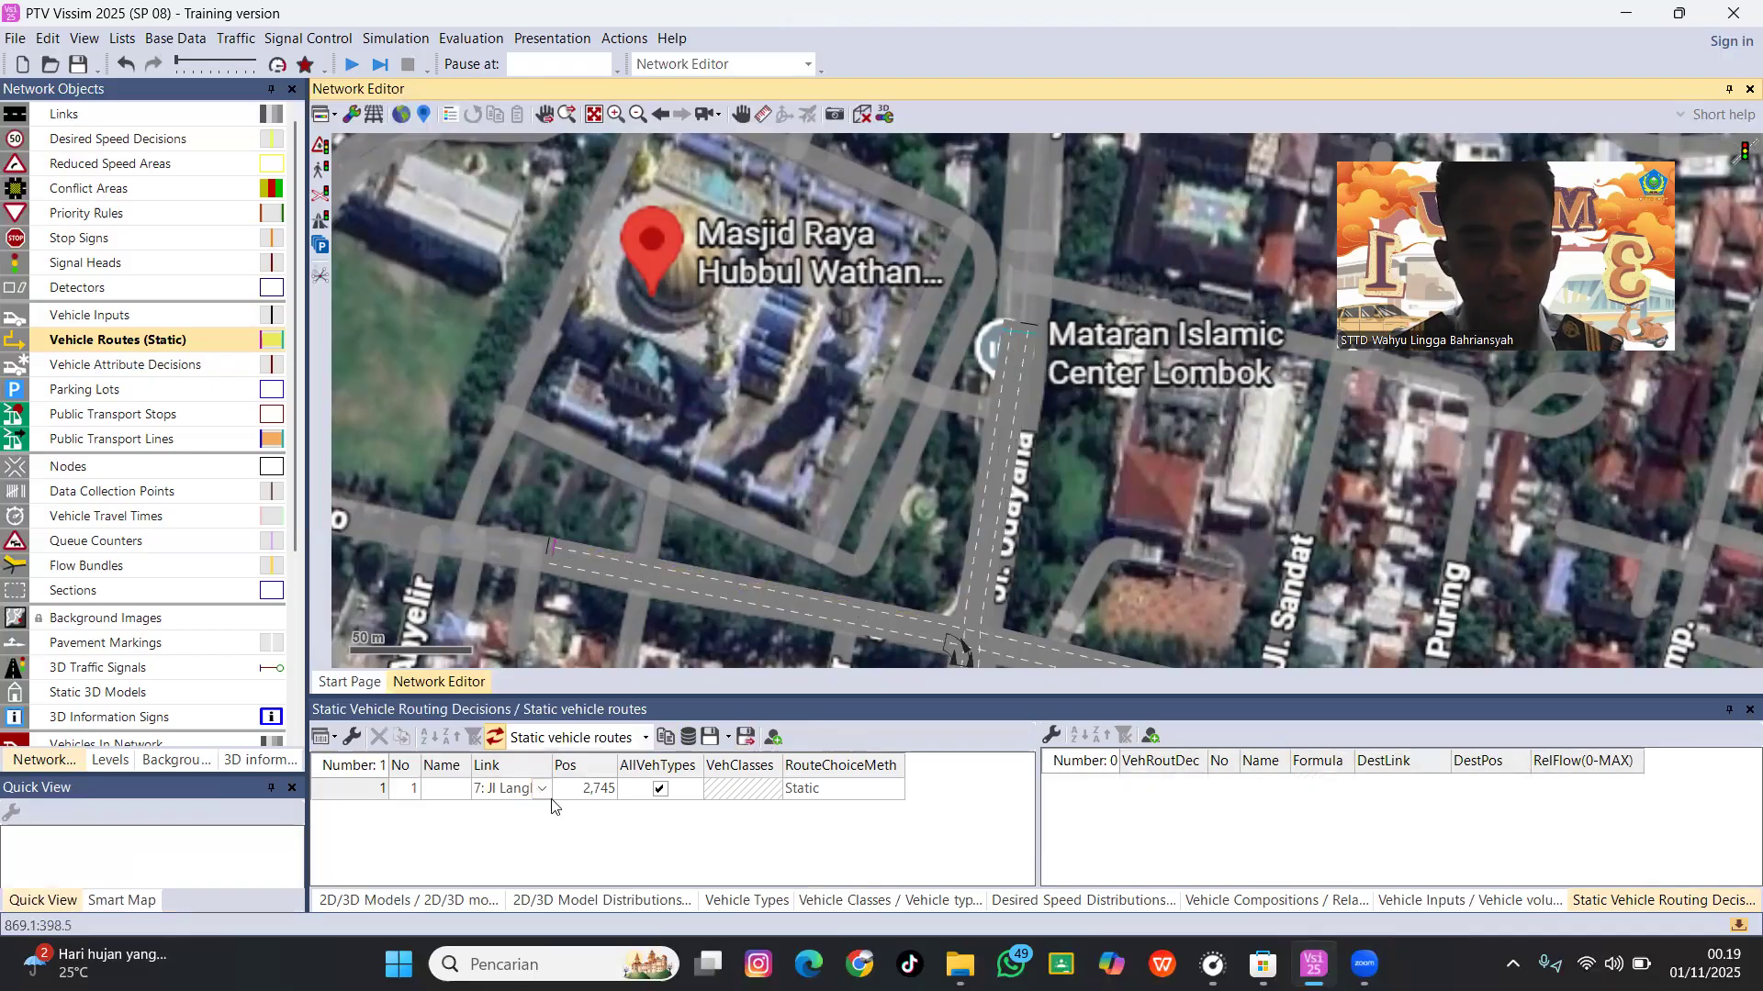
Delete the static route of the Jl Langko decision that ends on link 6: Jl Udayana.
click(505, 789)
click(505, 790)
click(1091, 857)
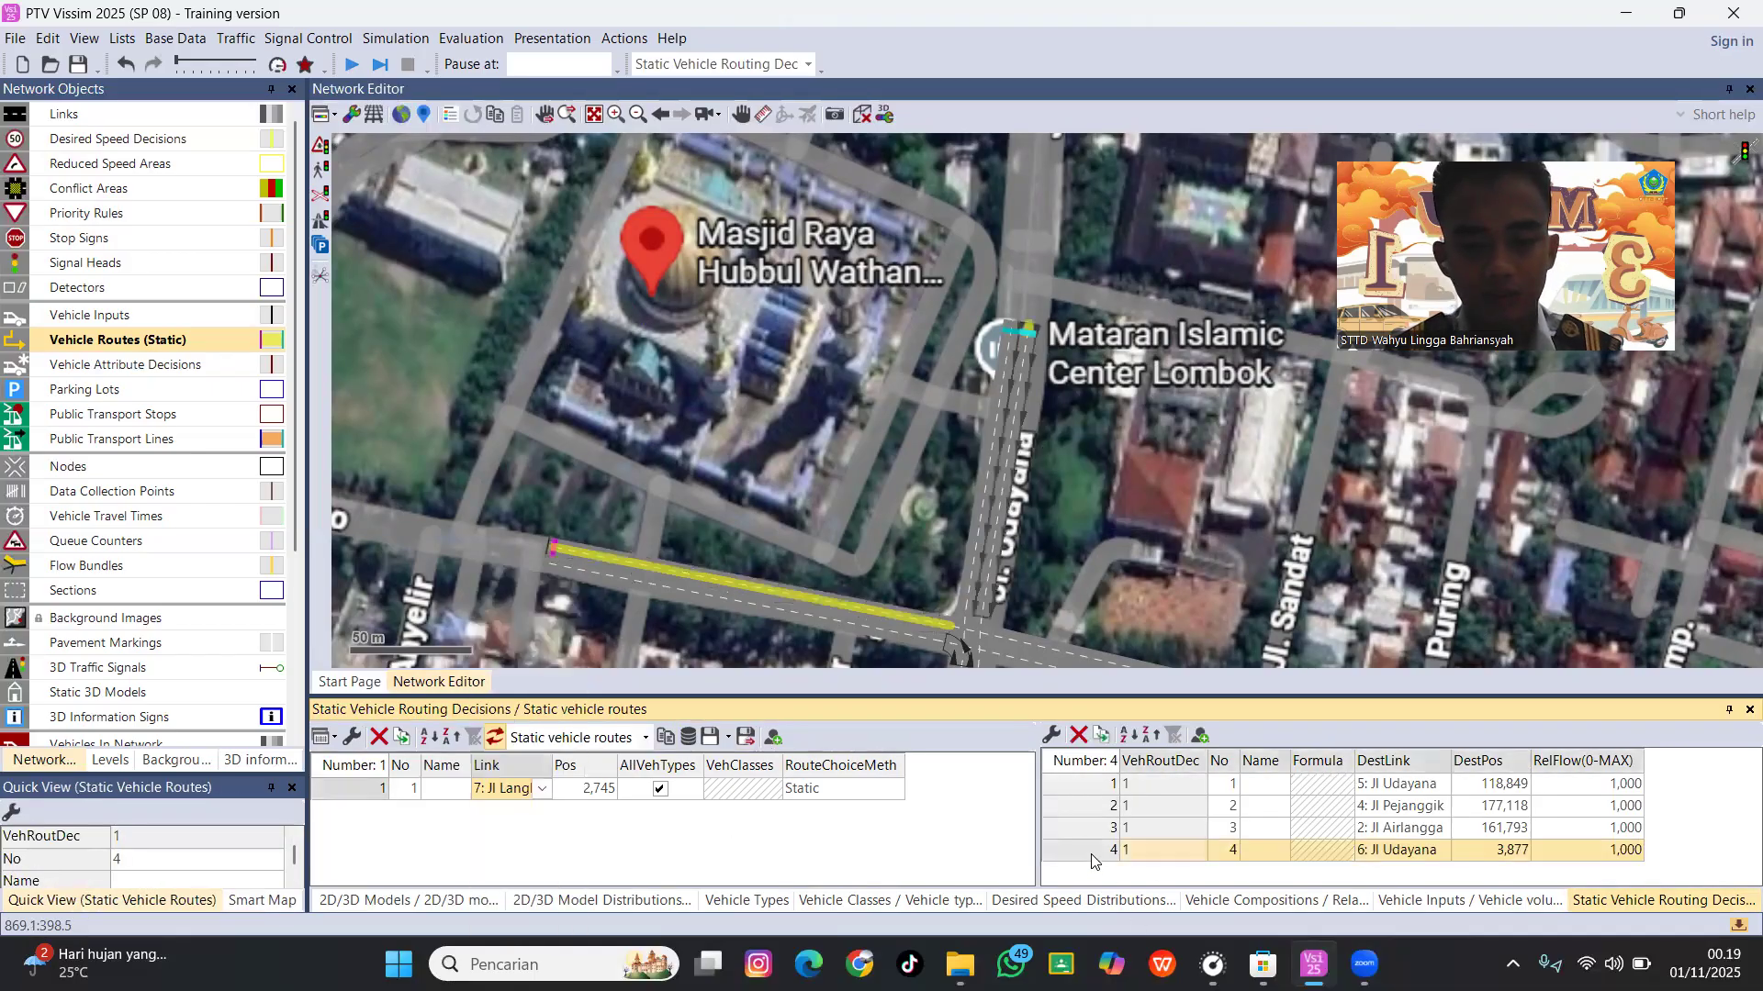
key(Delete)
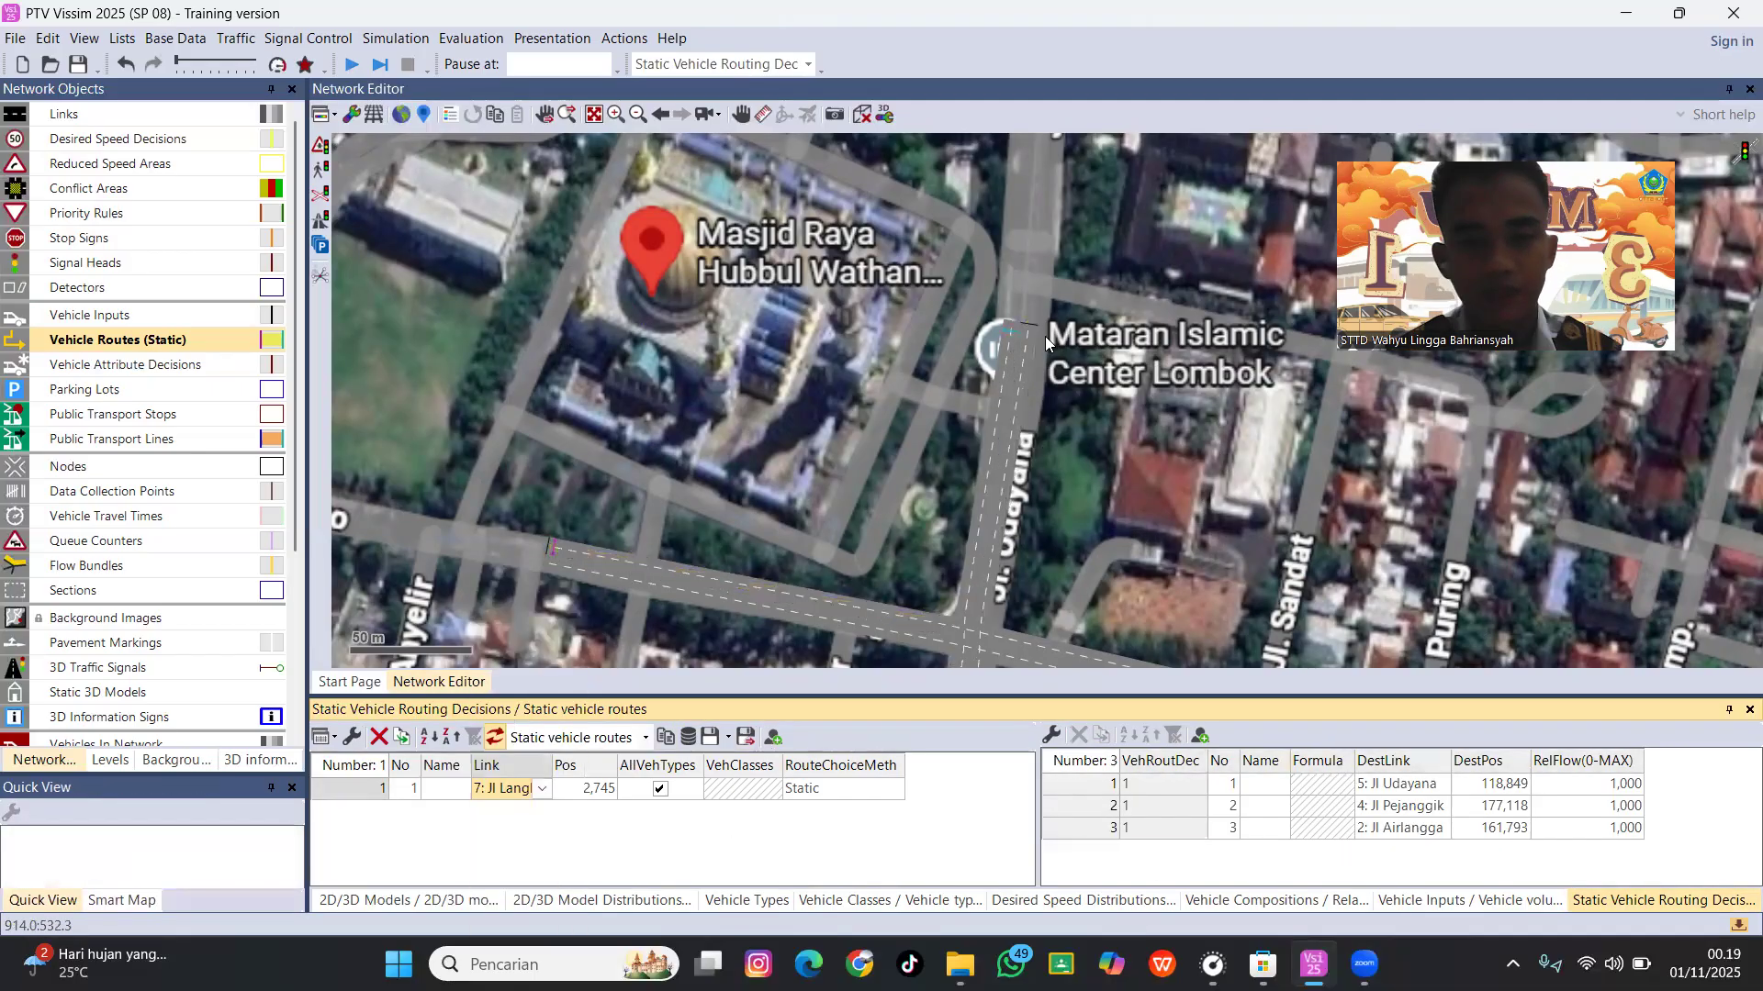
Add a static routing decision at the start of link 6: Jl Udayana with routes to Jl Langko, Jl Airlangga and Jl Pejanggik.
ctrl+right_click(1028, 335)
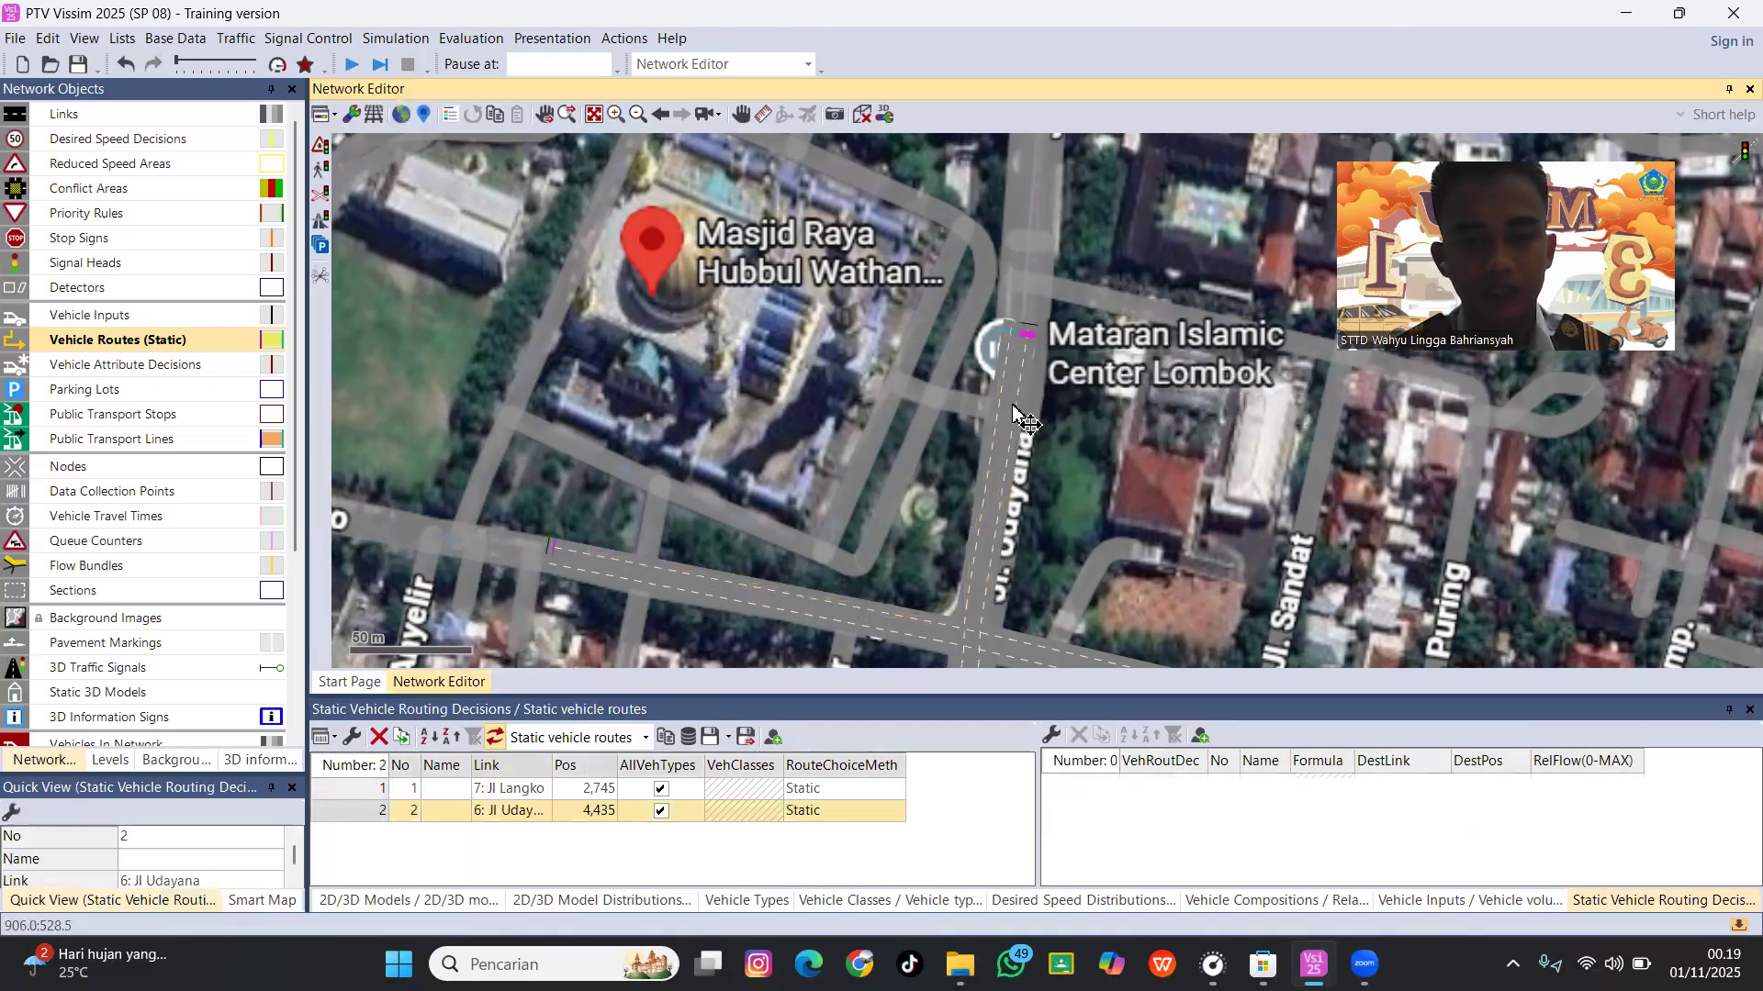
click(554, 567)
drag(1186, 316, 1019, 266)
click(845, 604)
drag(1256, 286, 1155, 447)
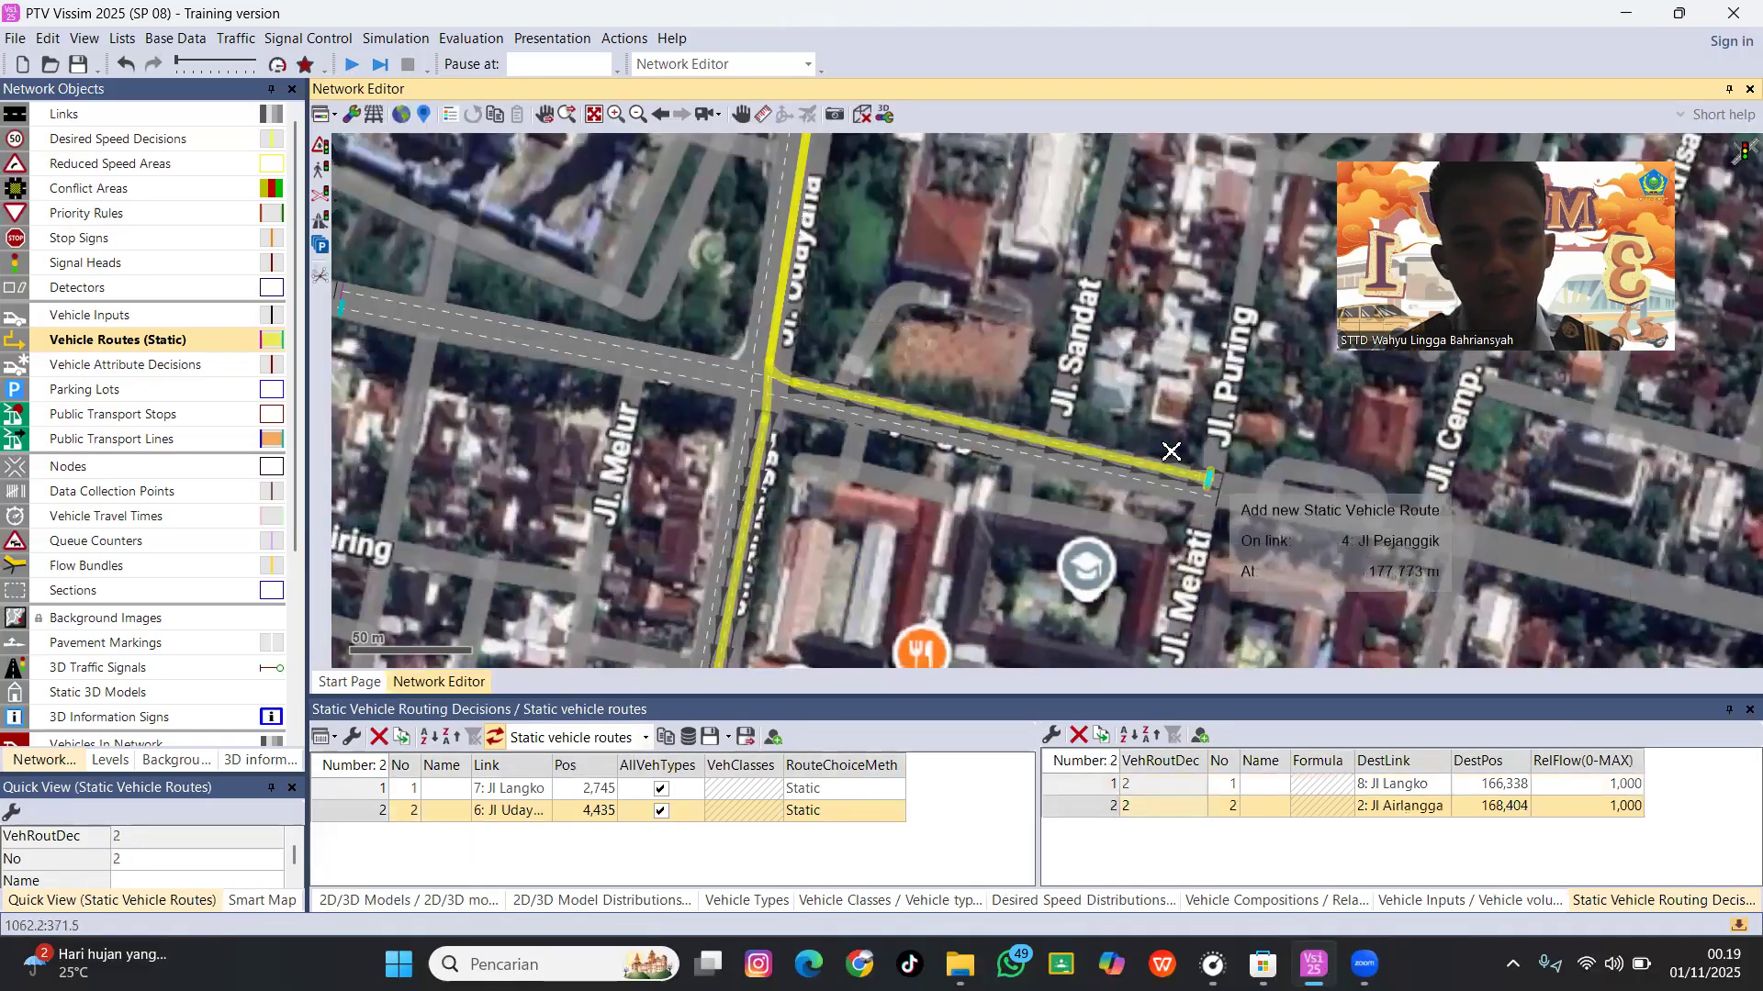
click(1209, 478)
click(1151, 407)
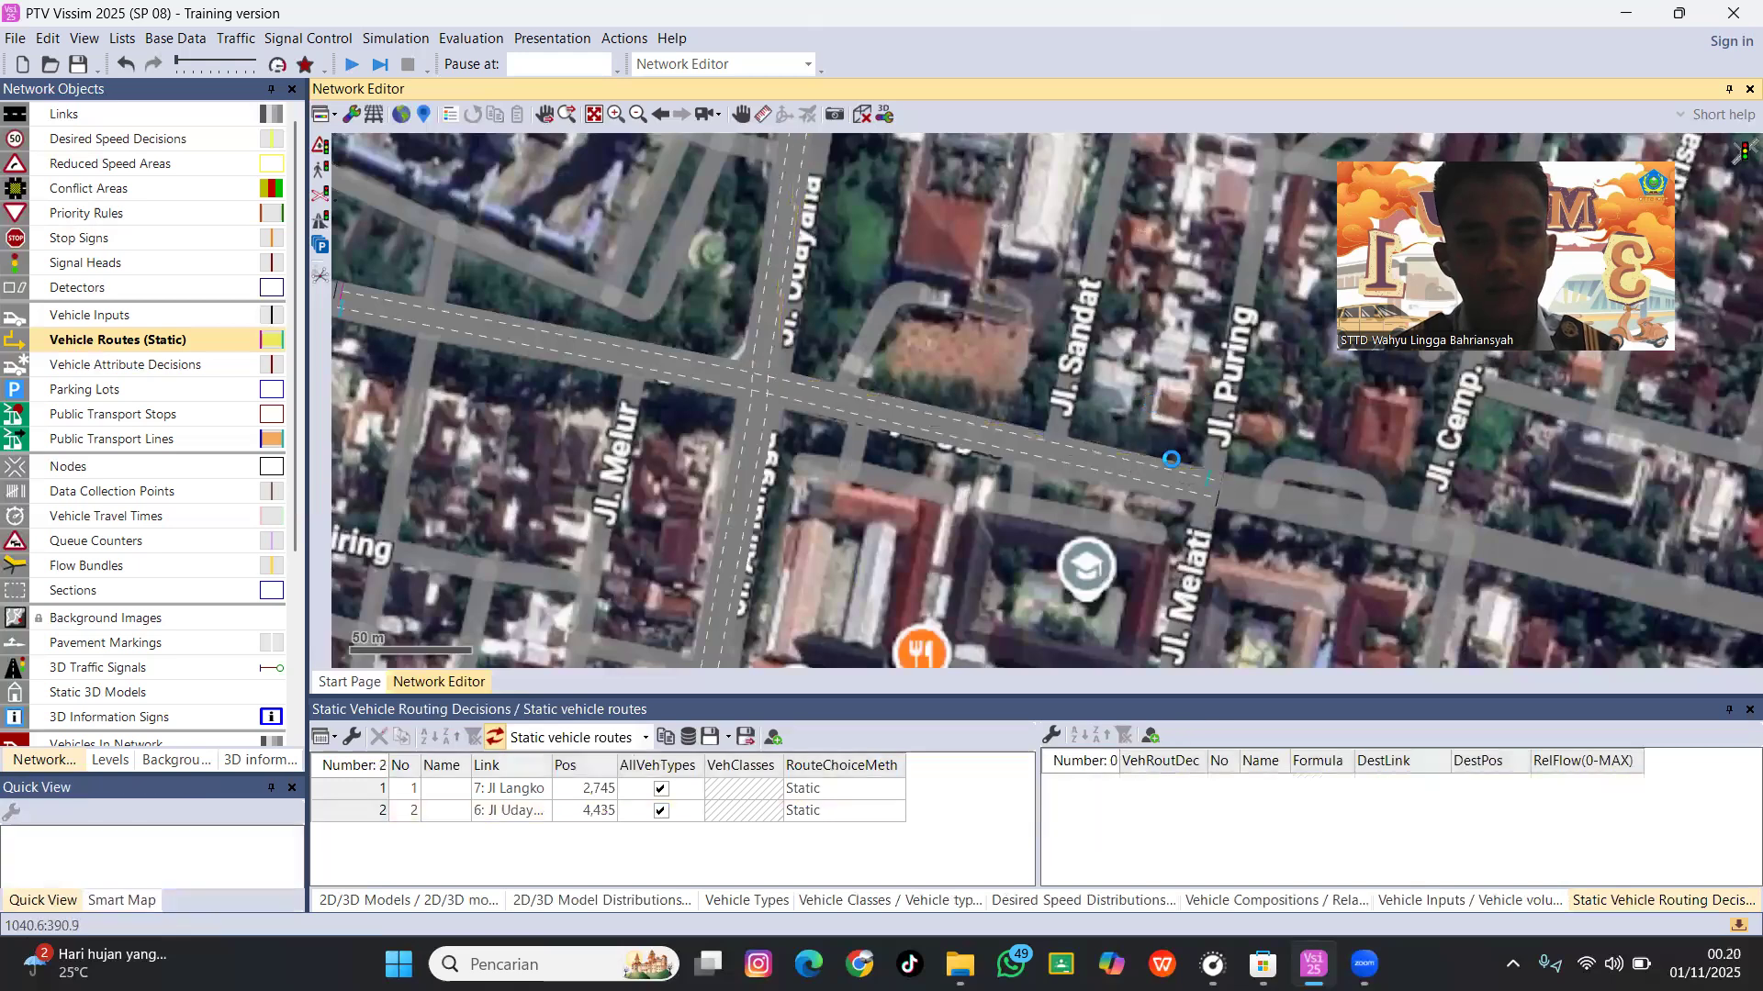
Add a static routing decision at the start of link 3: Jl Pejanggik with routes to Jl Udayana, Jl Langko and Jl Airlangga.
scroll(1170, 459, up, 2)
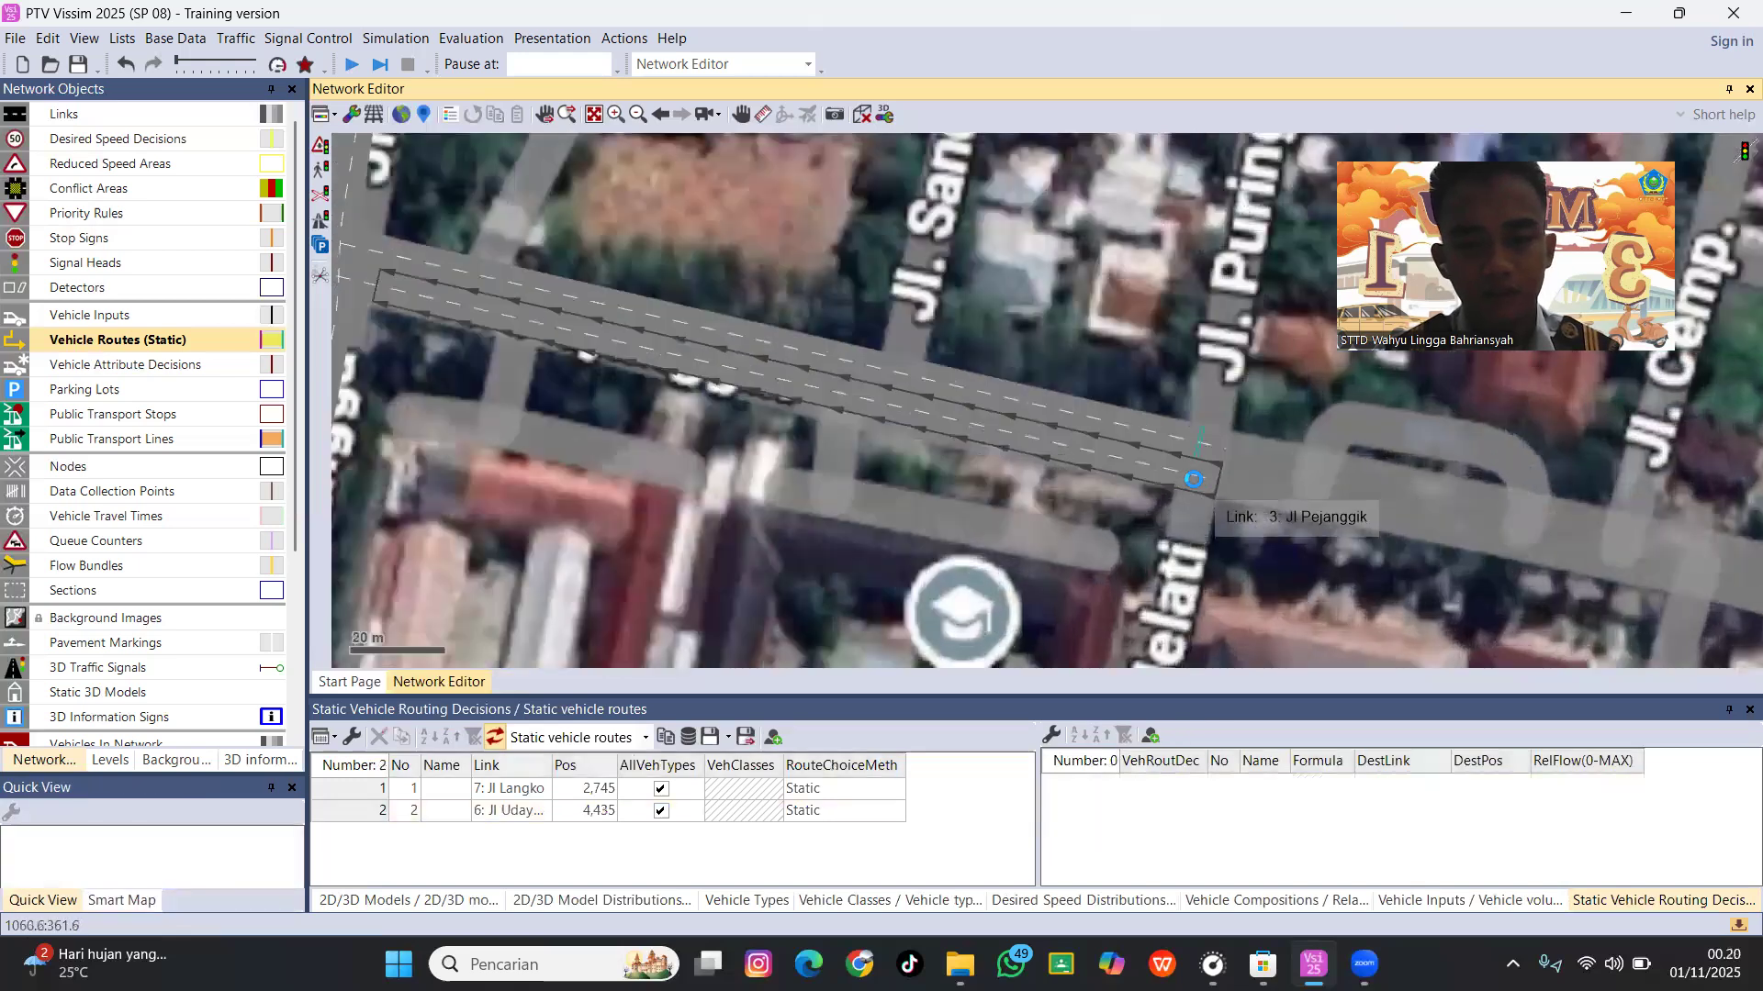
ctrl+right_click(1193, 480)
drag(893, 405, 1249, 620)
scroll(1249, 620, down, 1)
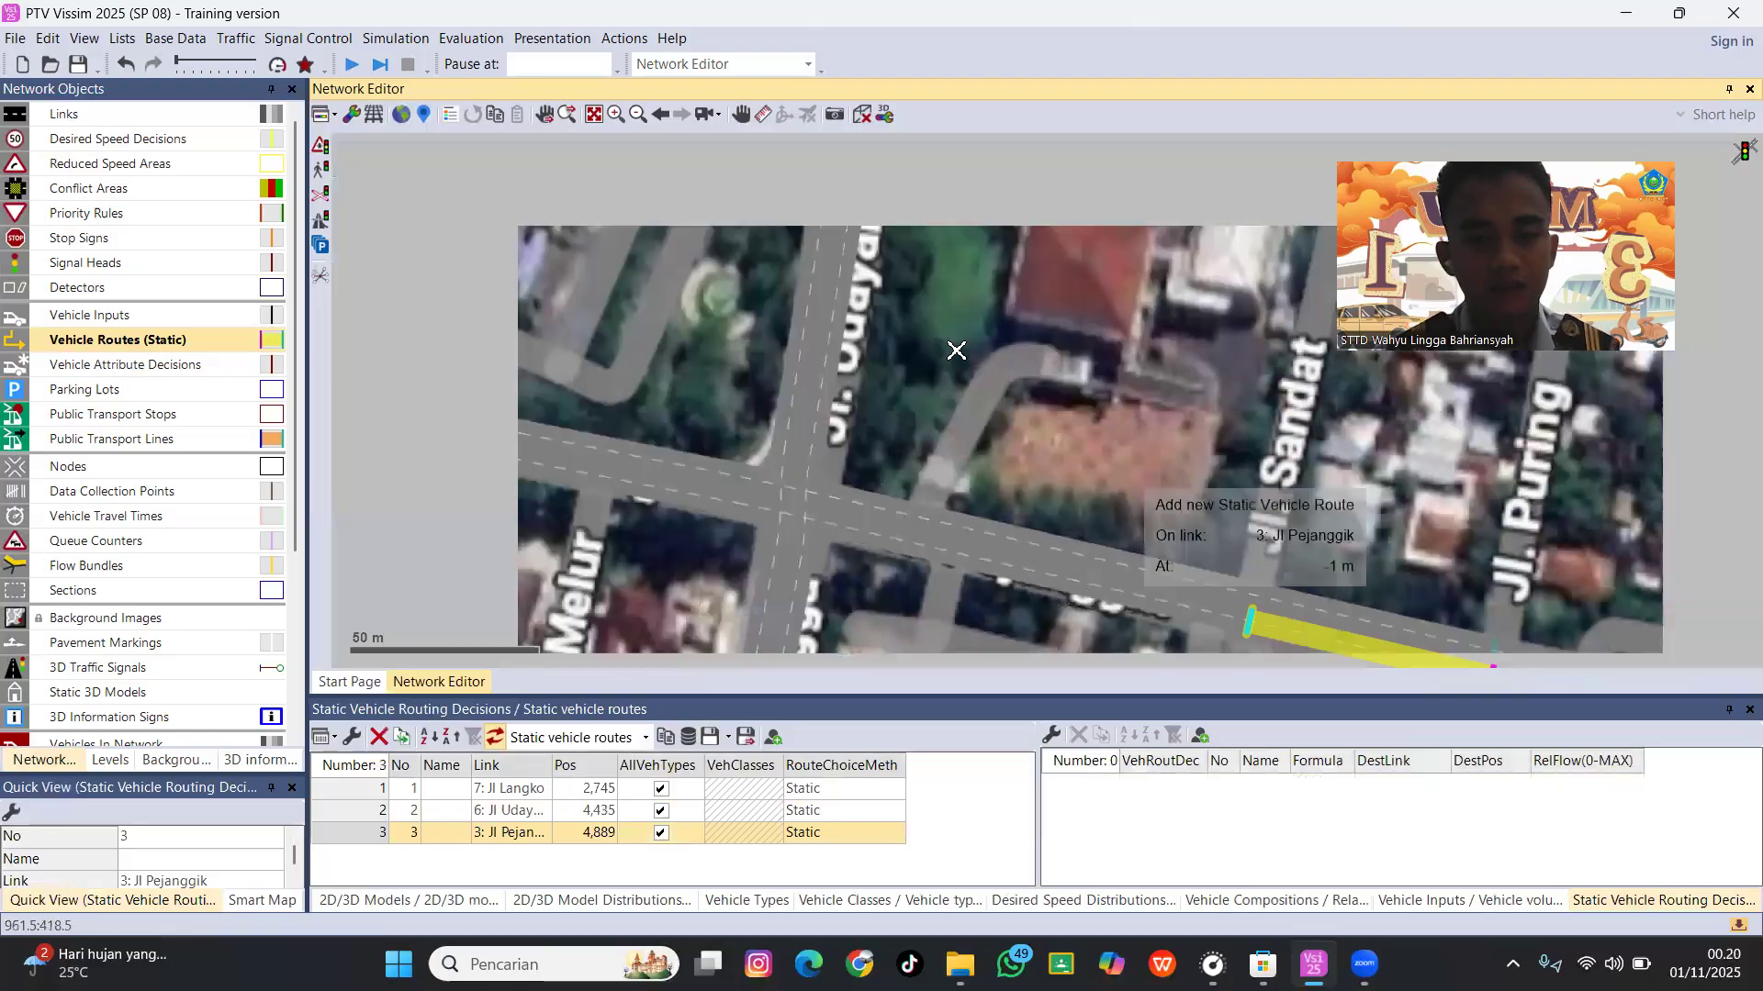
scroll(955, 349, down, 2)
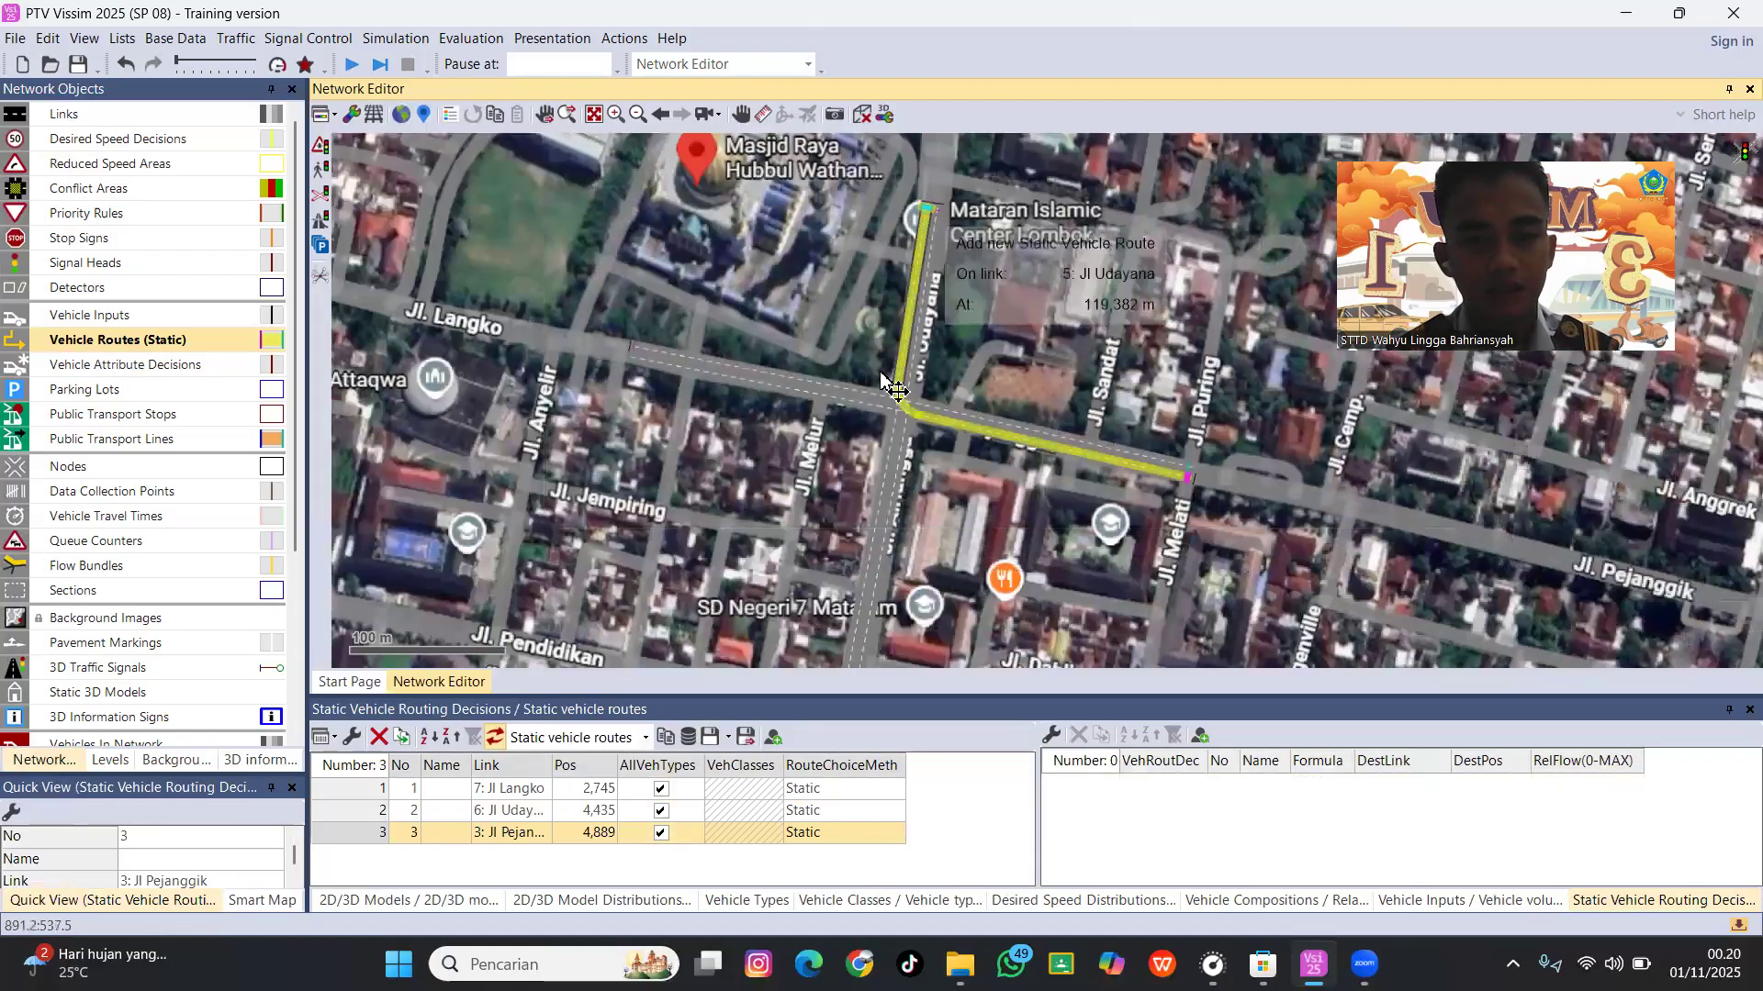
click(895, 390)
click(636, 357)
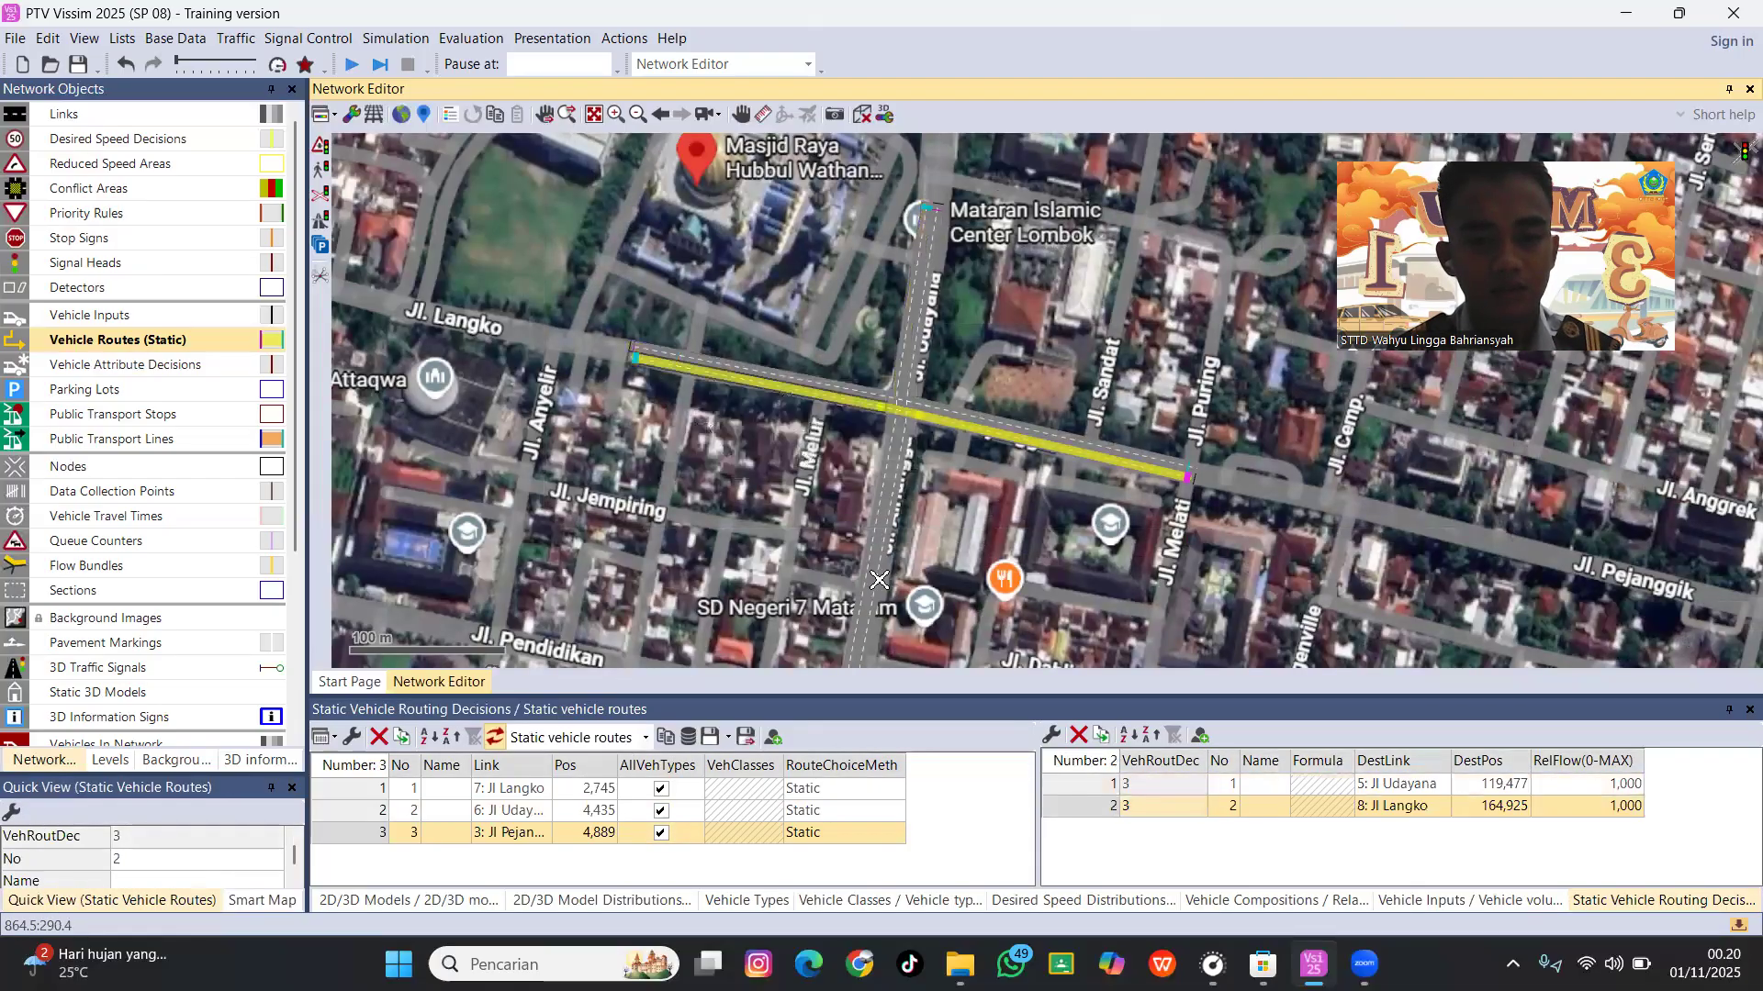
scroll(886, 608, down, 1)
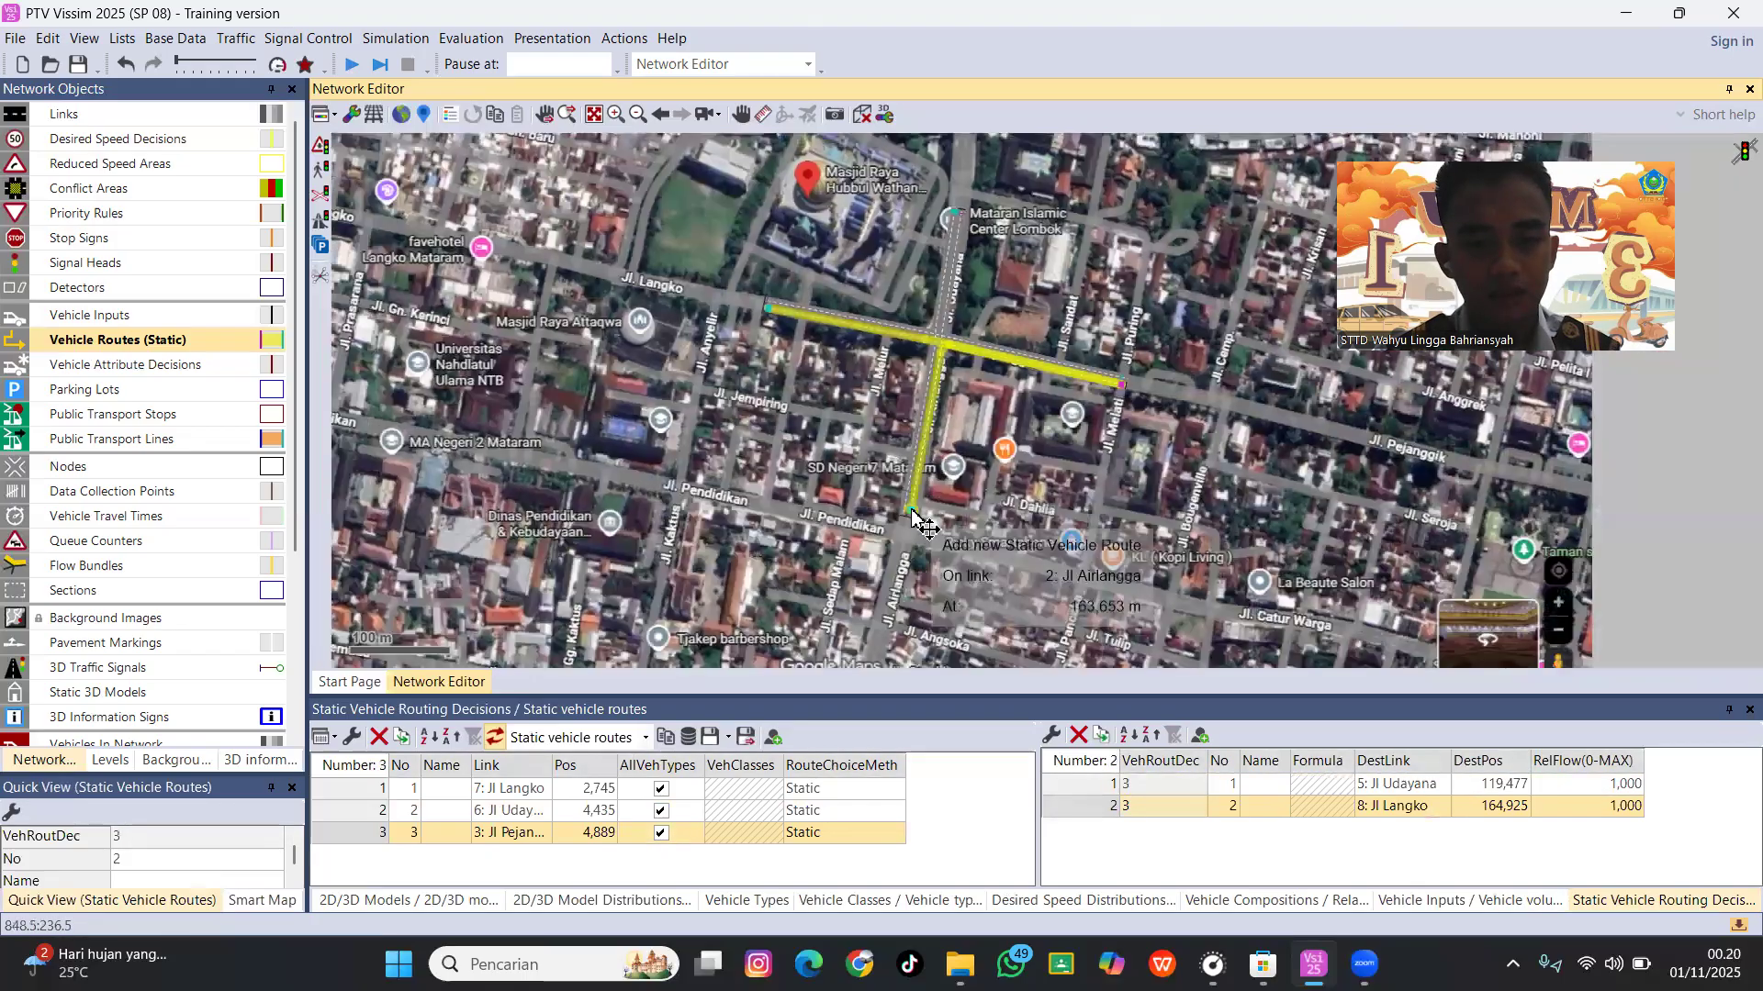
click(914, 513)
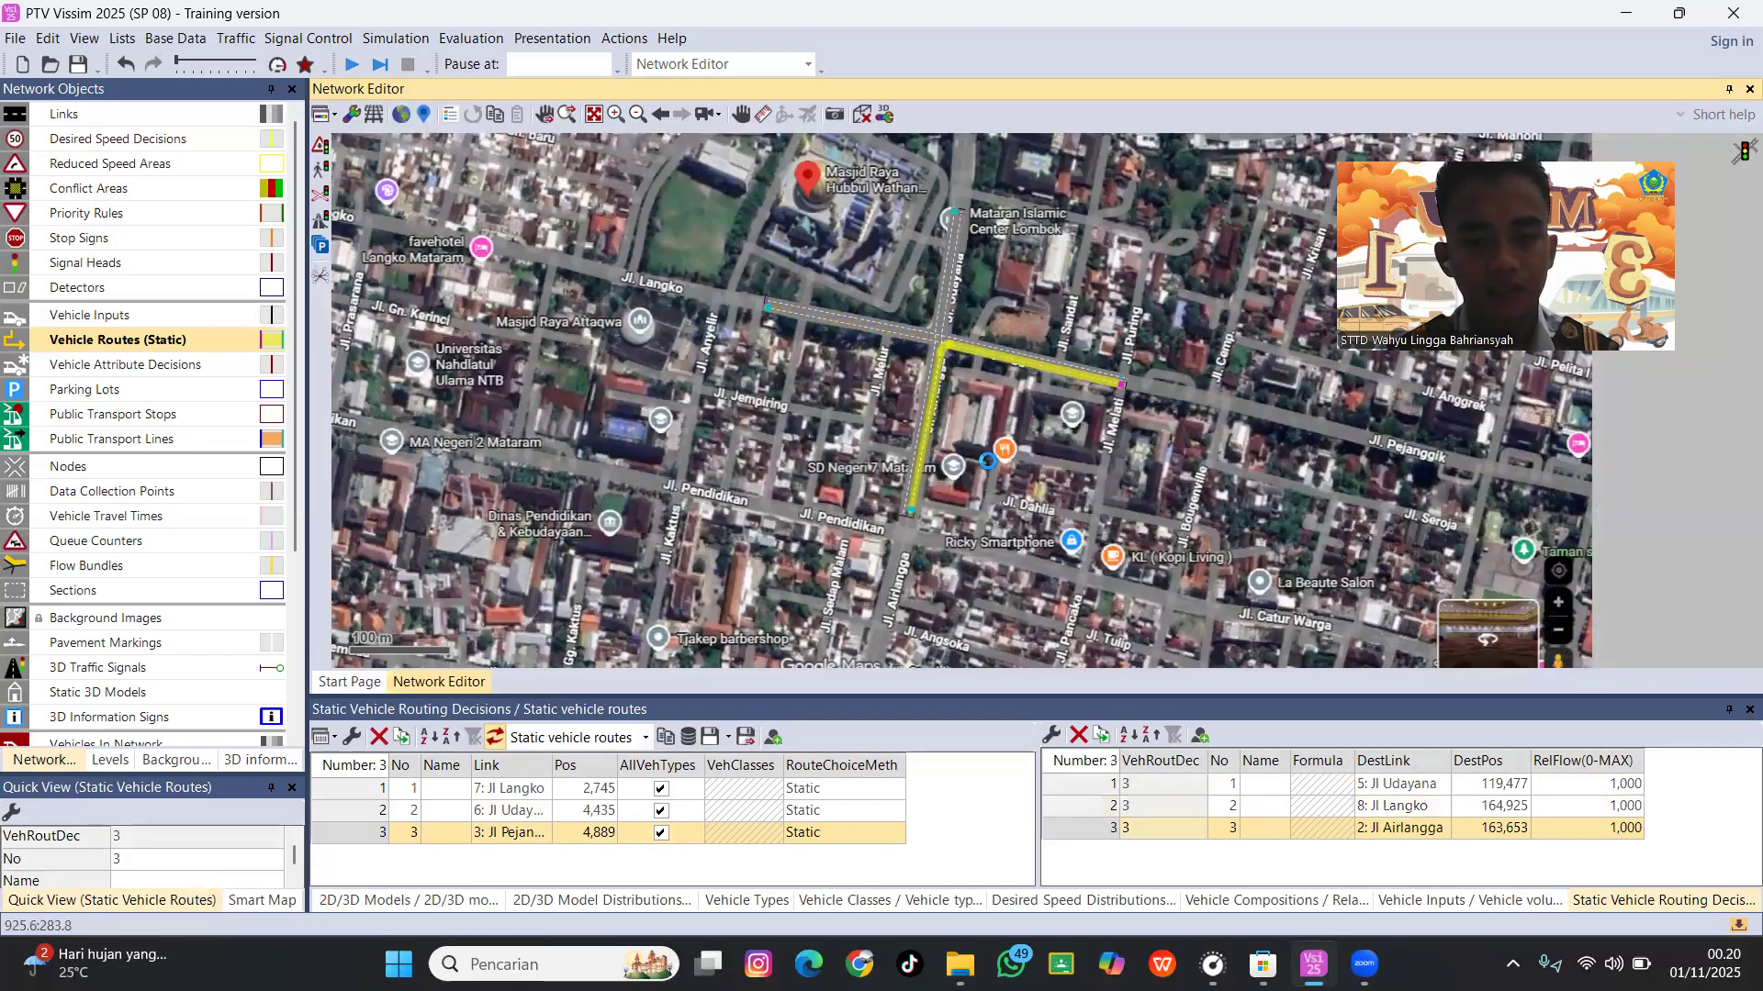
Add a static routing decision at the start of link 1: Jl Airlangga with routes to Jl Langko, Jl Udayana and Jl Pejanggik.
scroll(927, 519, up, 1)
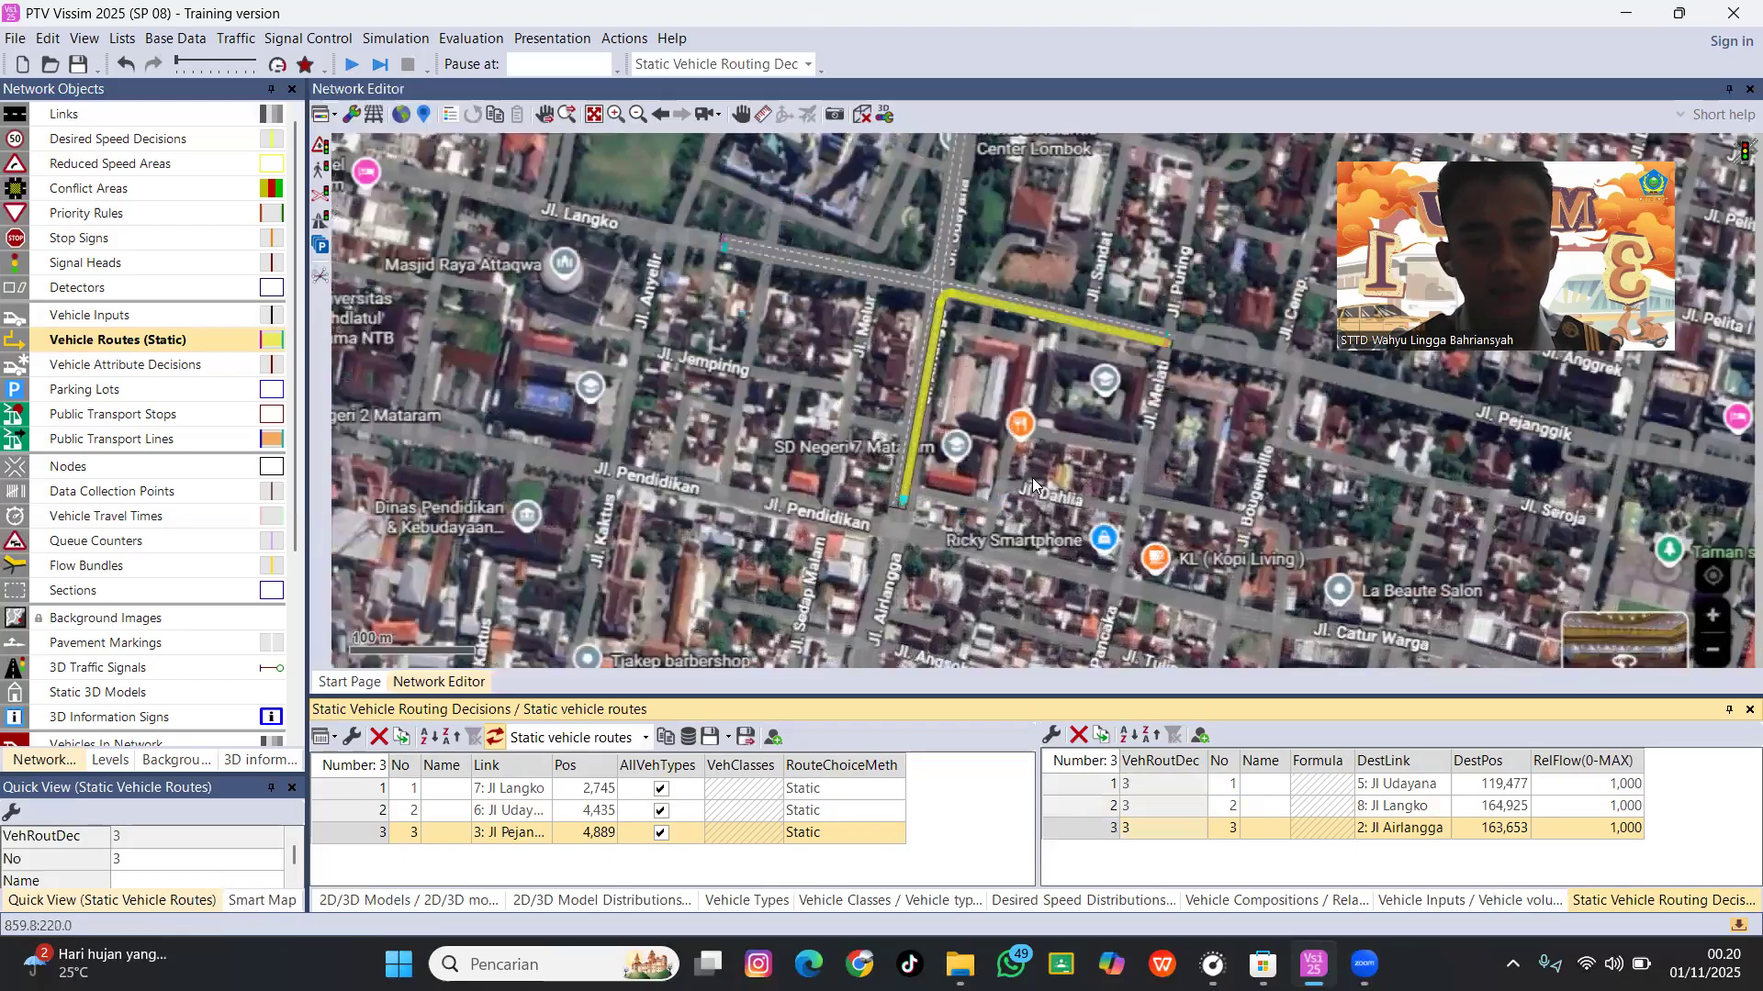
scroll(878, 478, up, 2)
click(863, 475)
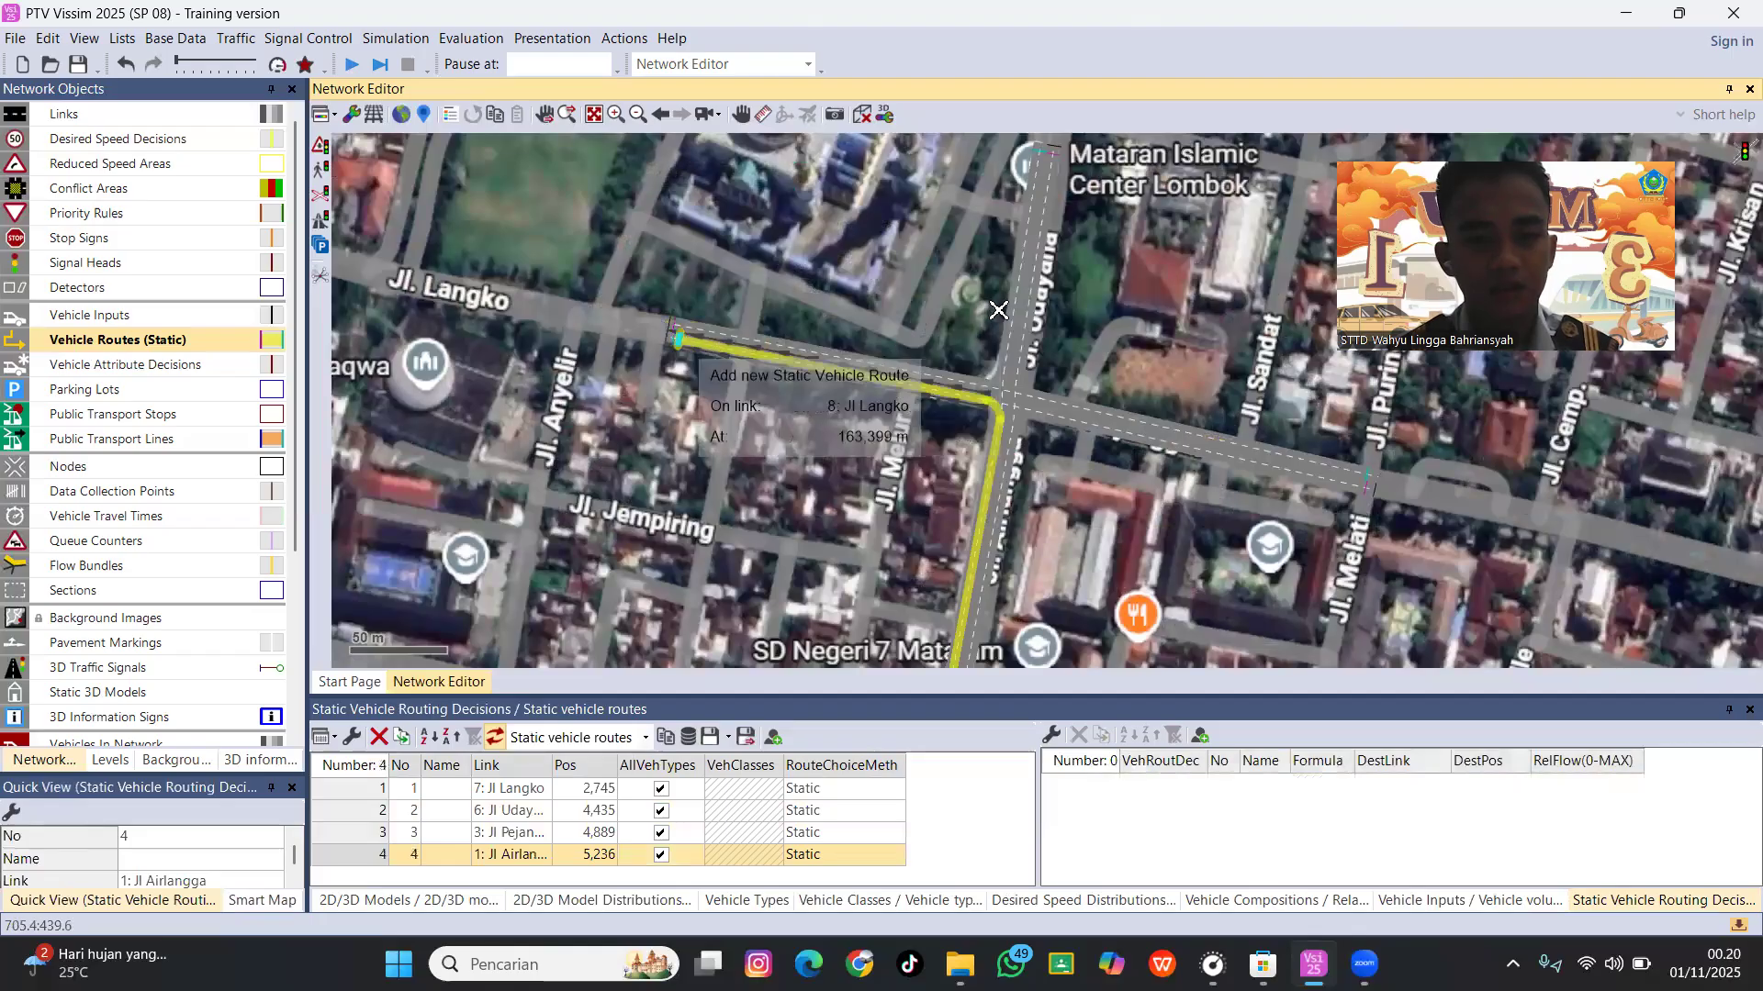
click(998, 309)
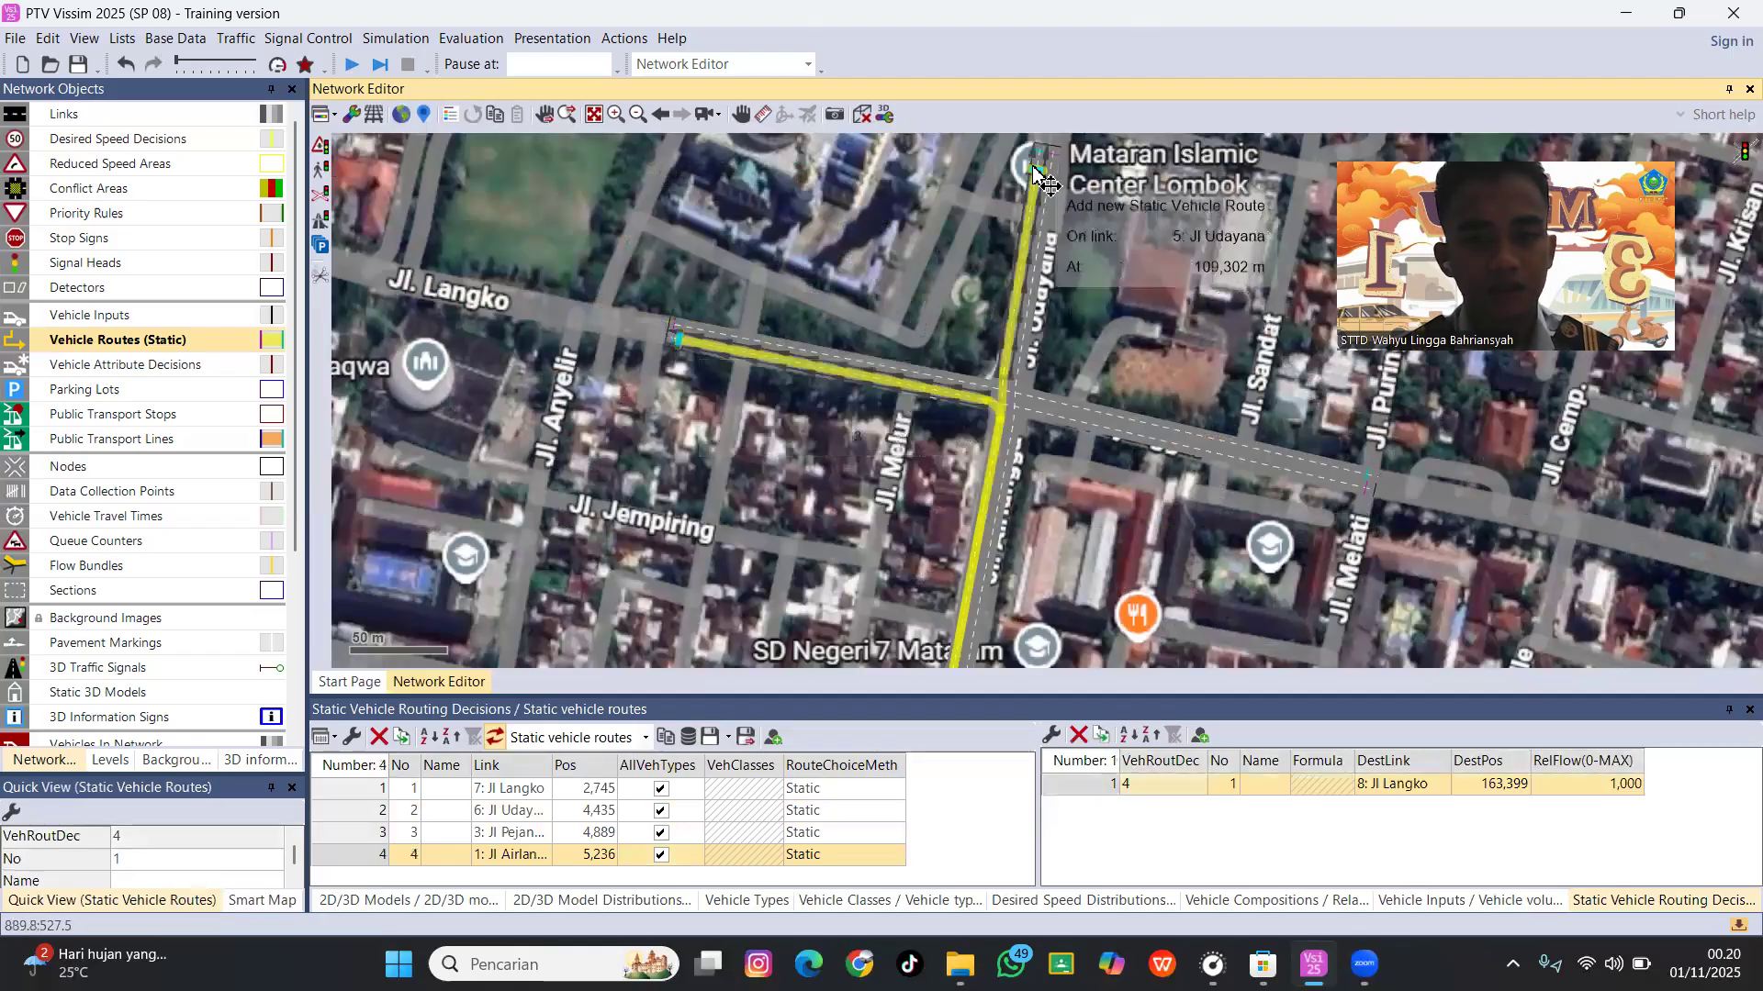
click(1038, 156)
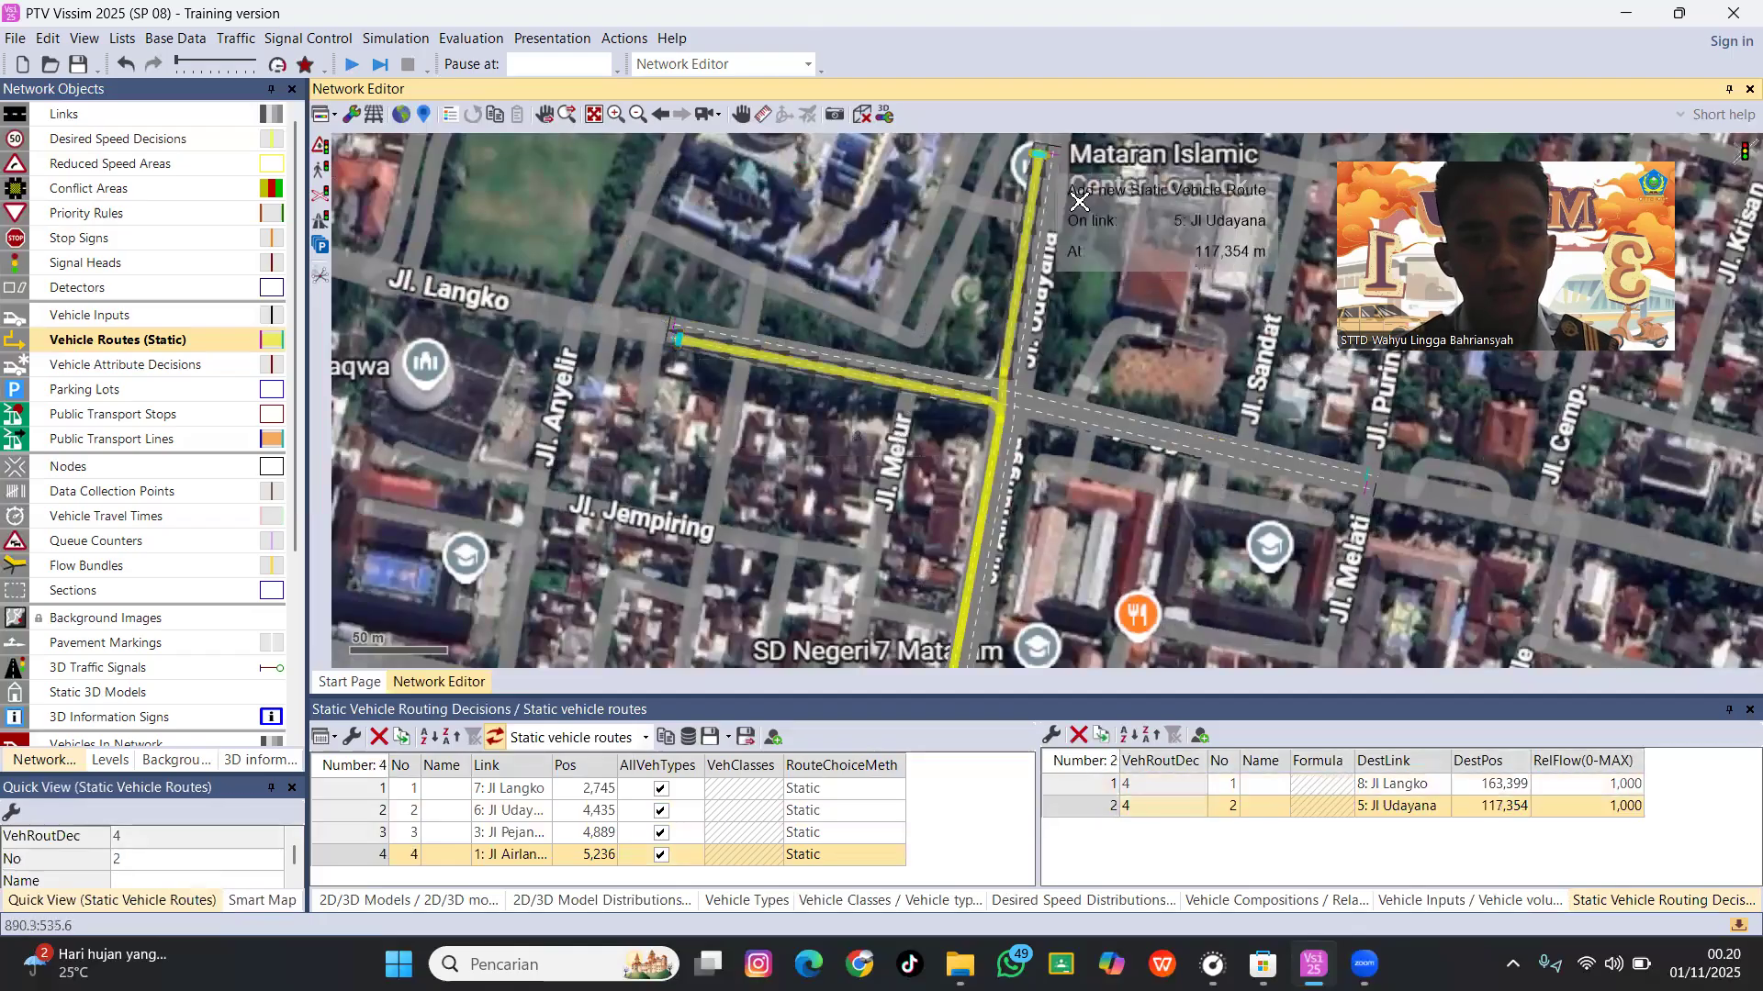
click(1369, 477)
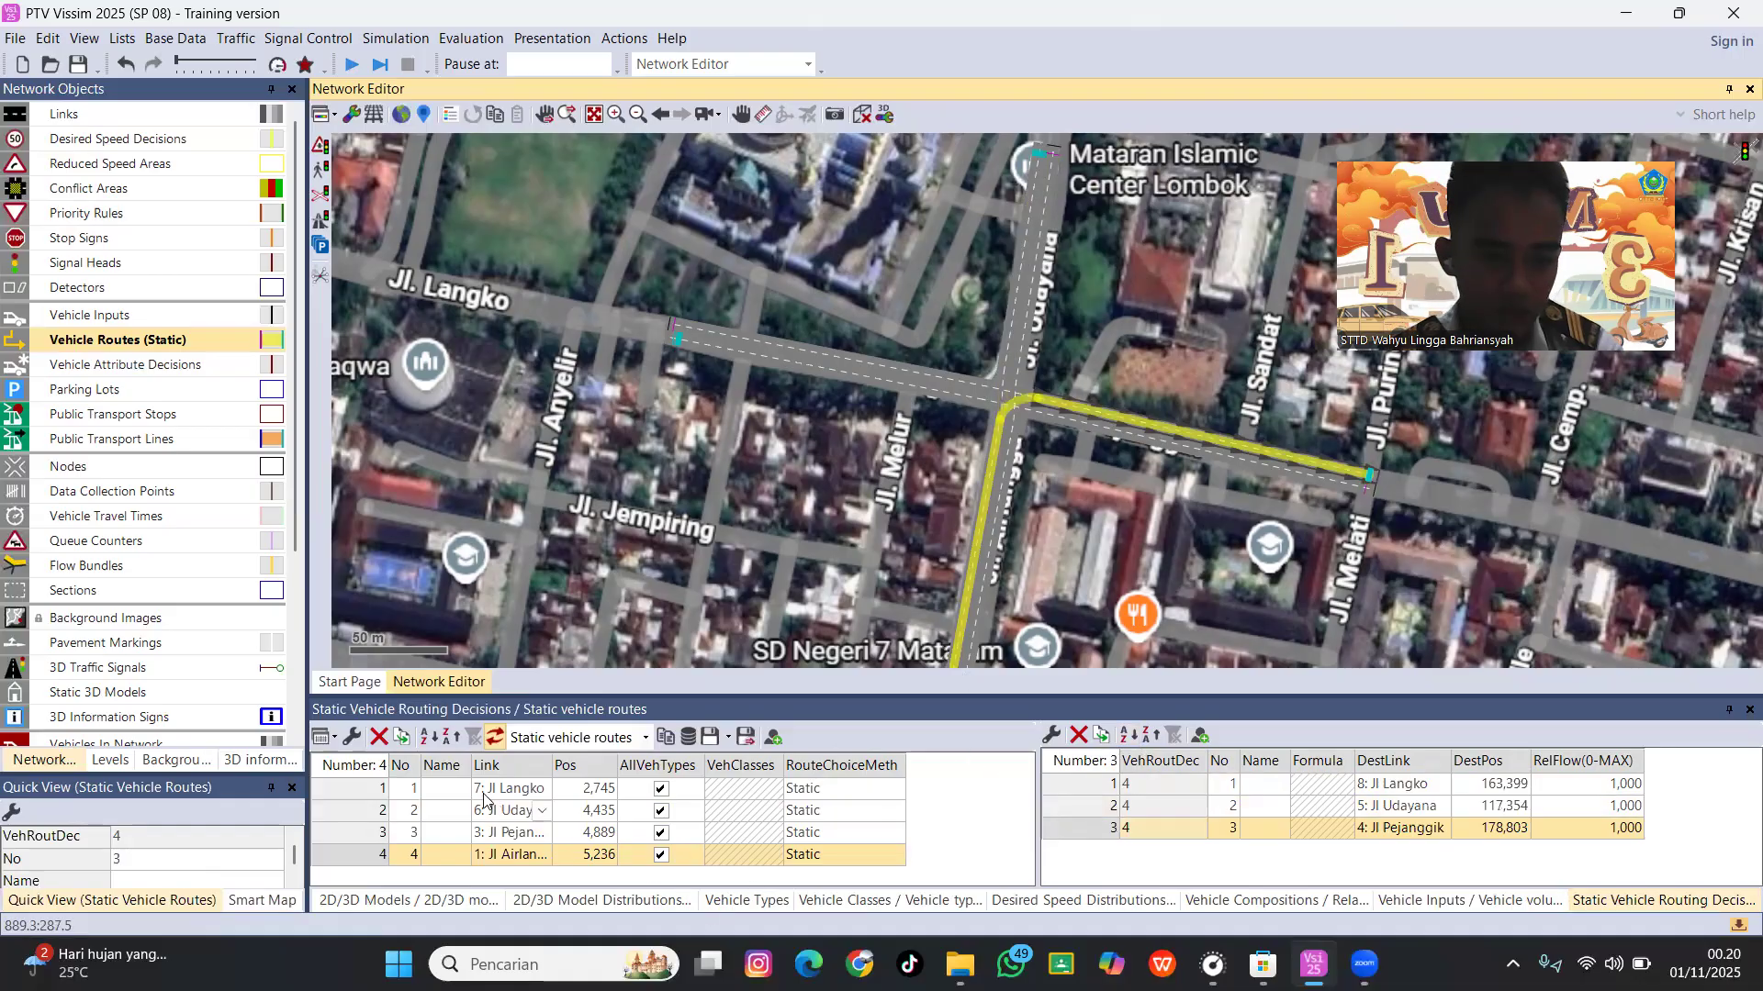
Set the relative flow of the Jl Langko decision's route to Jl Udayana to 0,2.
click(454, 795)
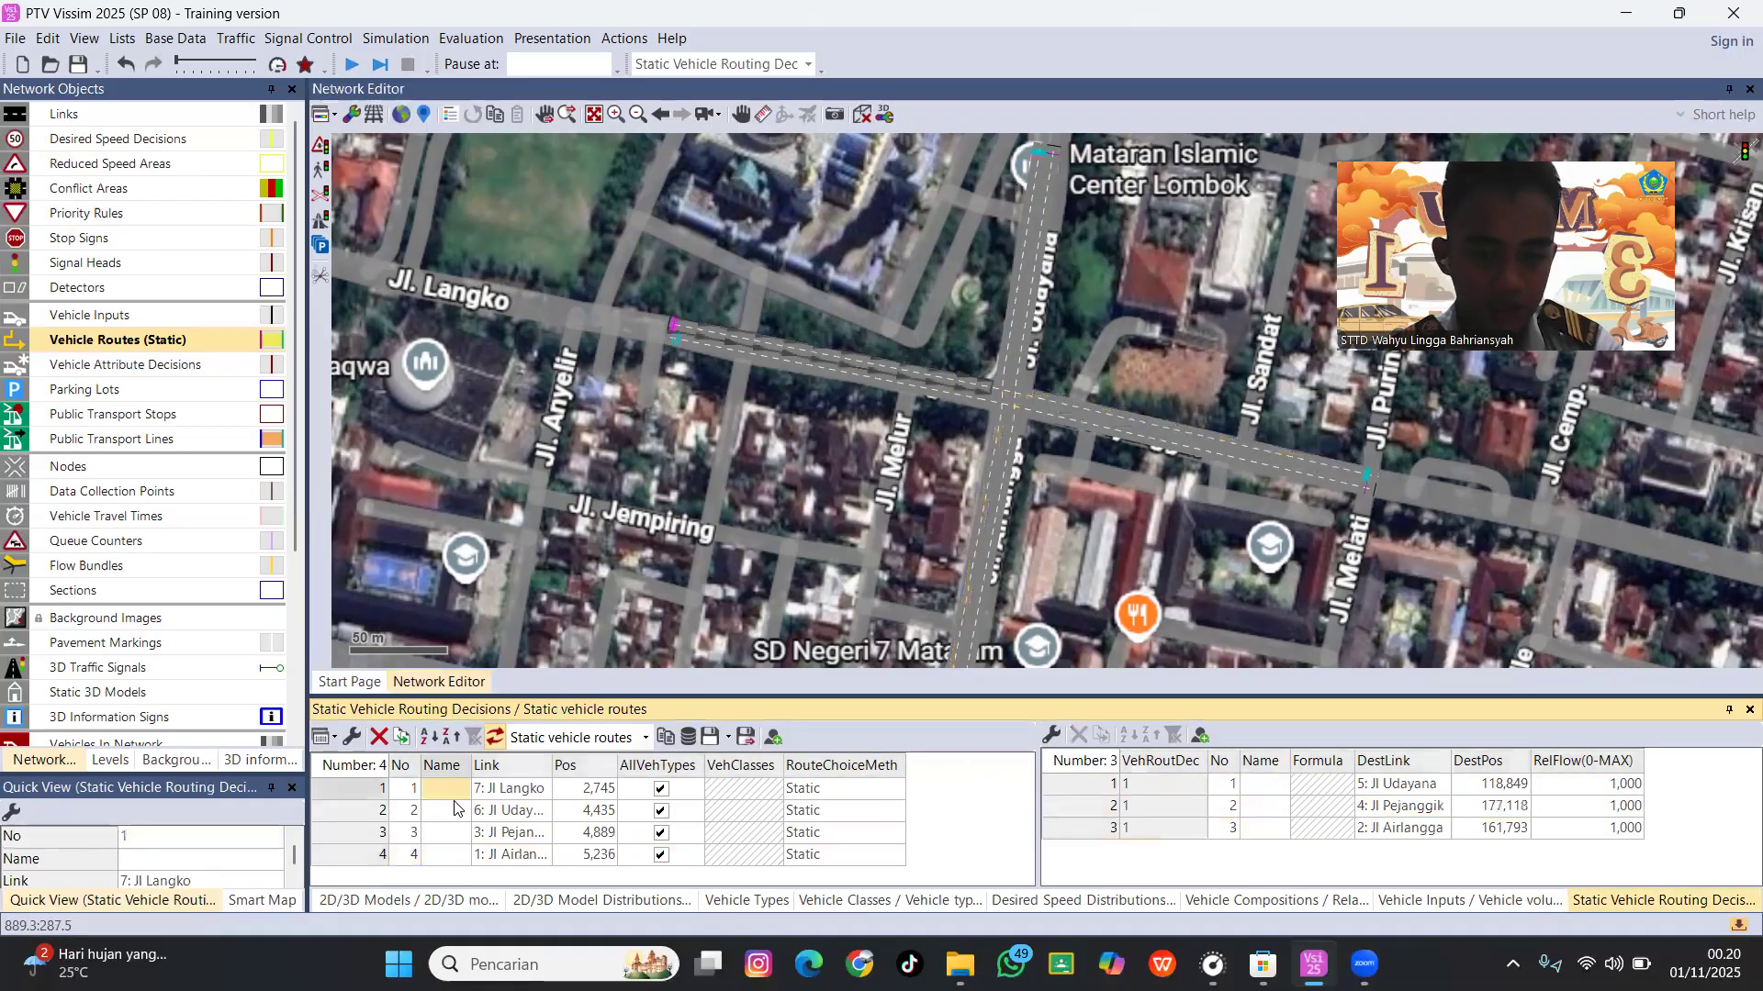
click(450, 855)
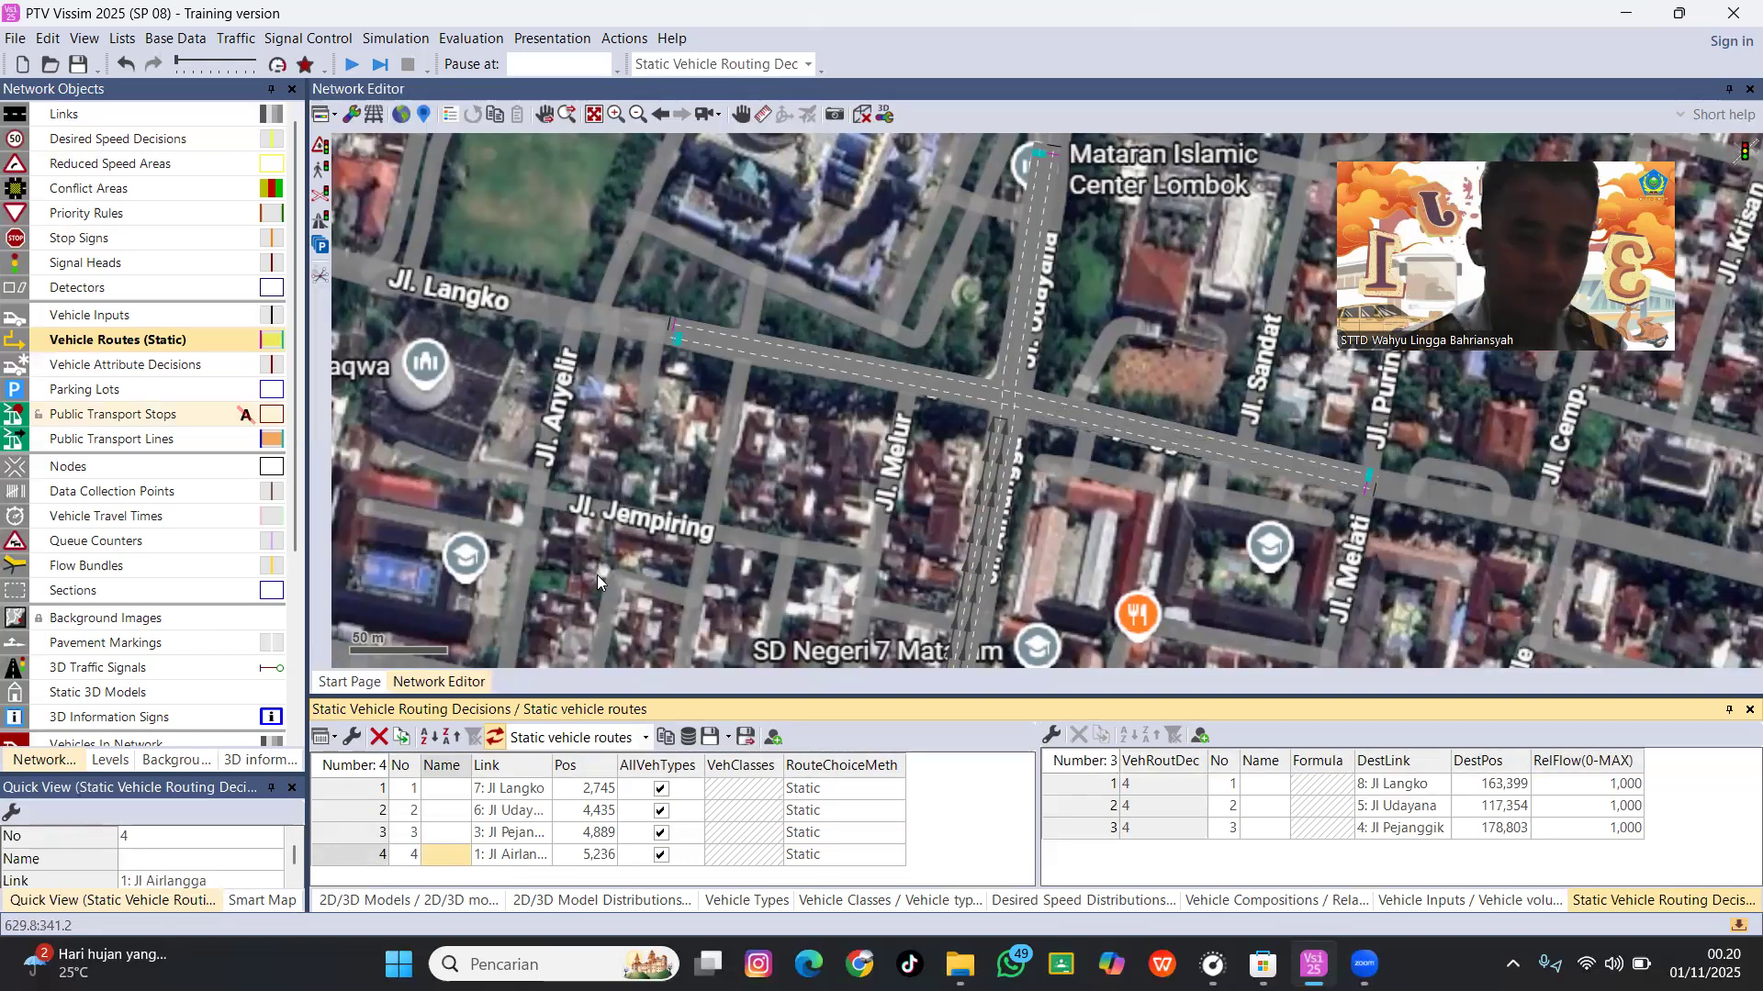
click(449, 791)
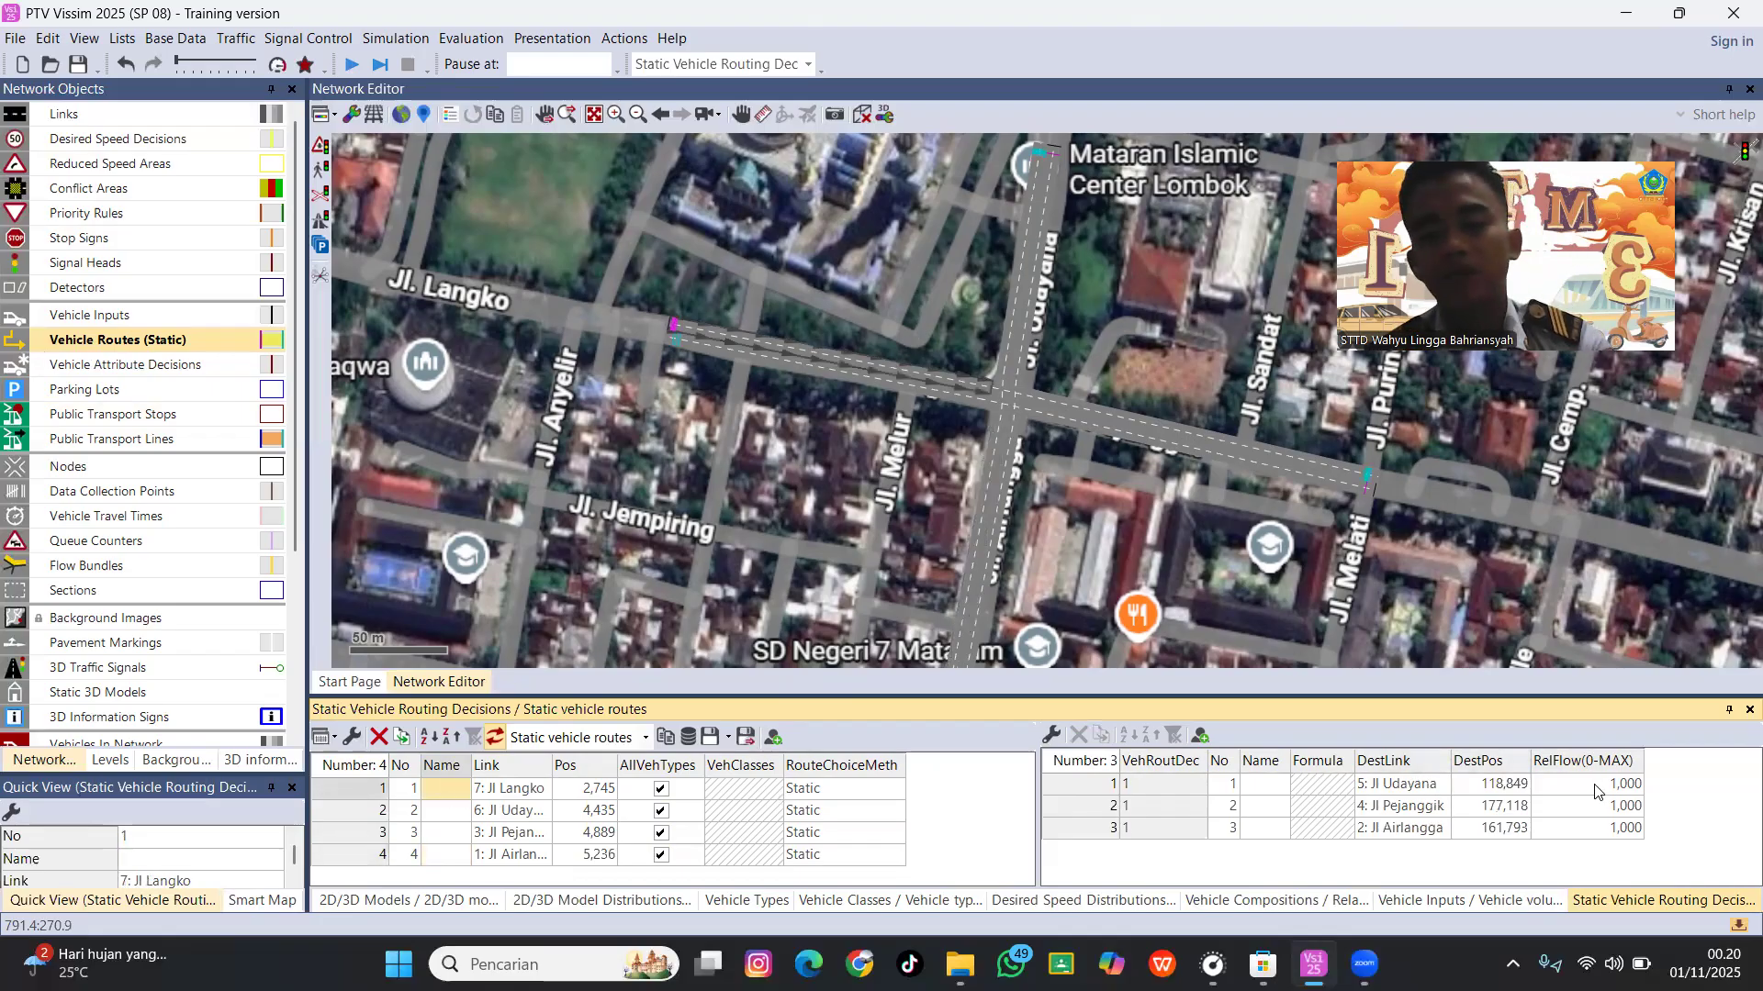
scroll(1087, 446, up, 1)
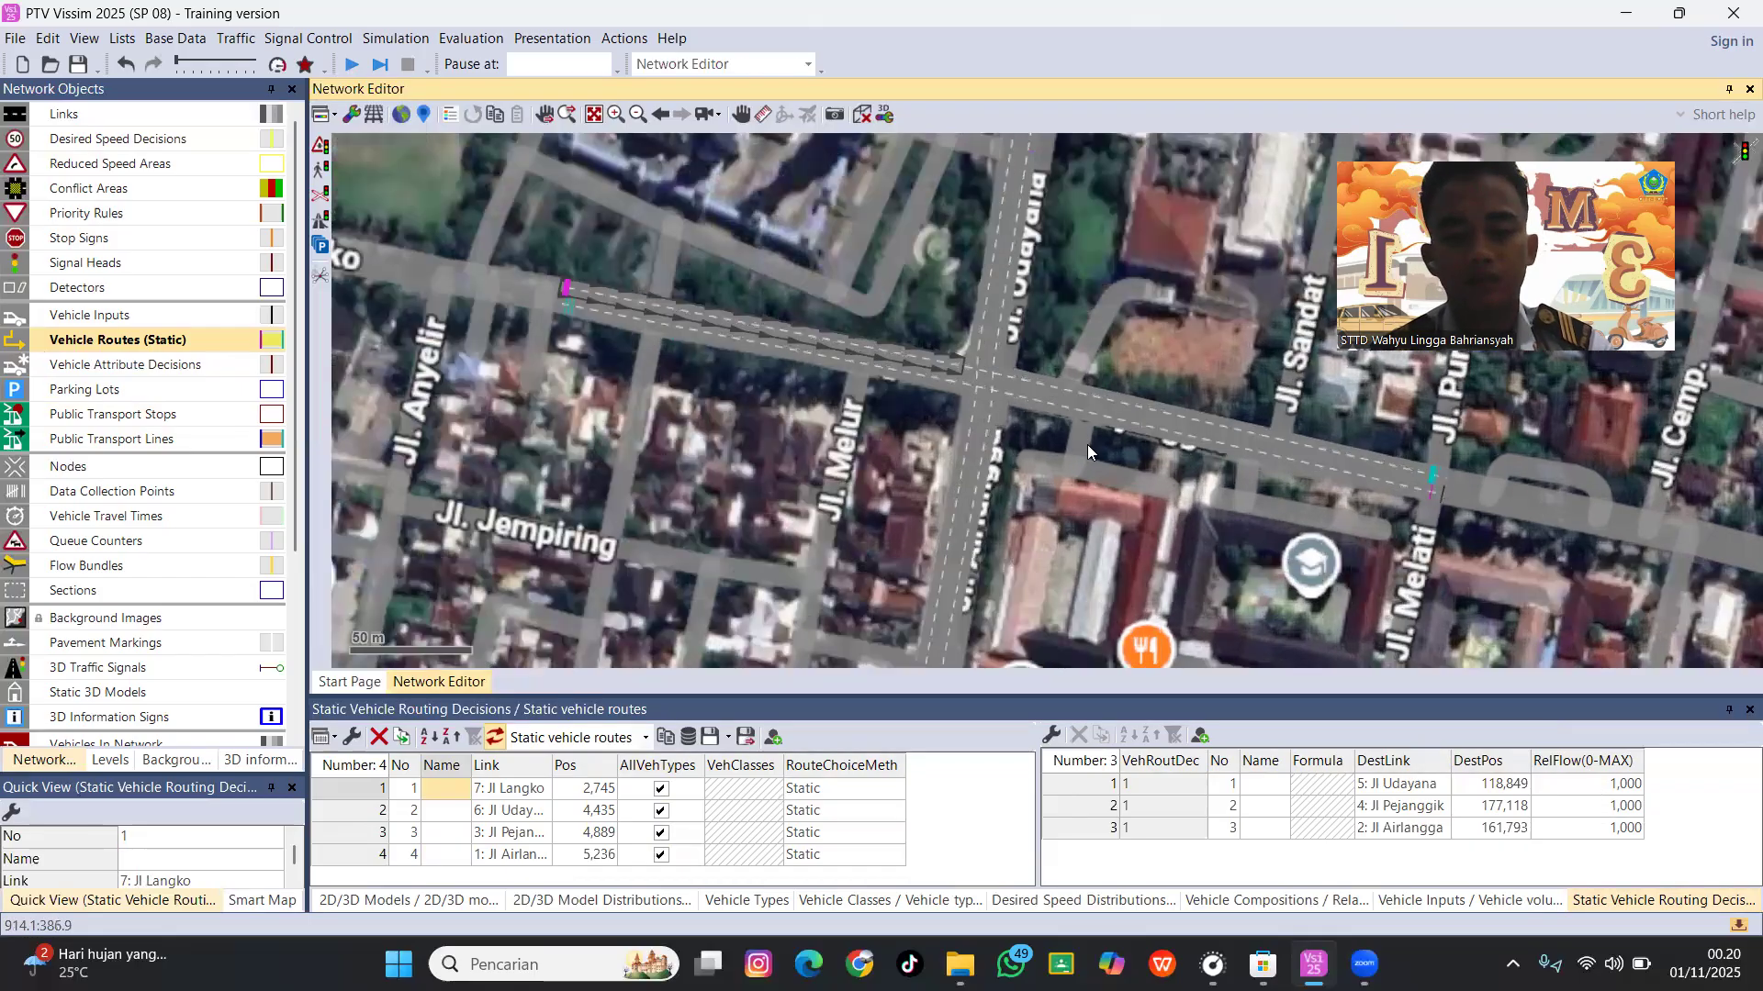
scroll(1065, 434, up, 1)
click(1164, 785)
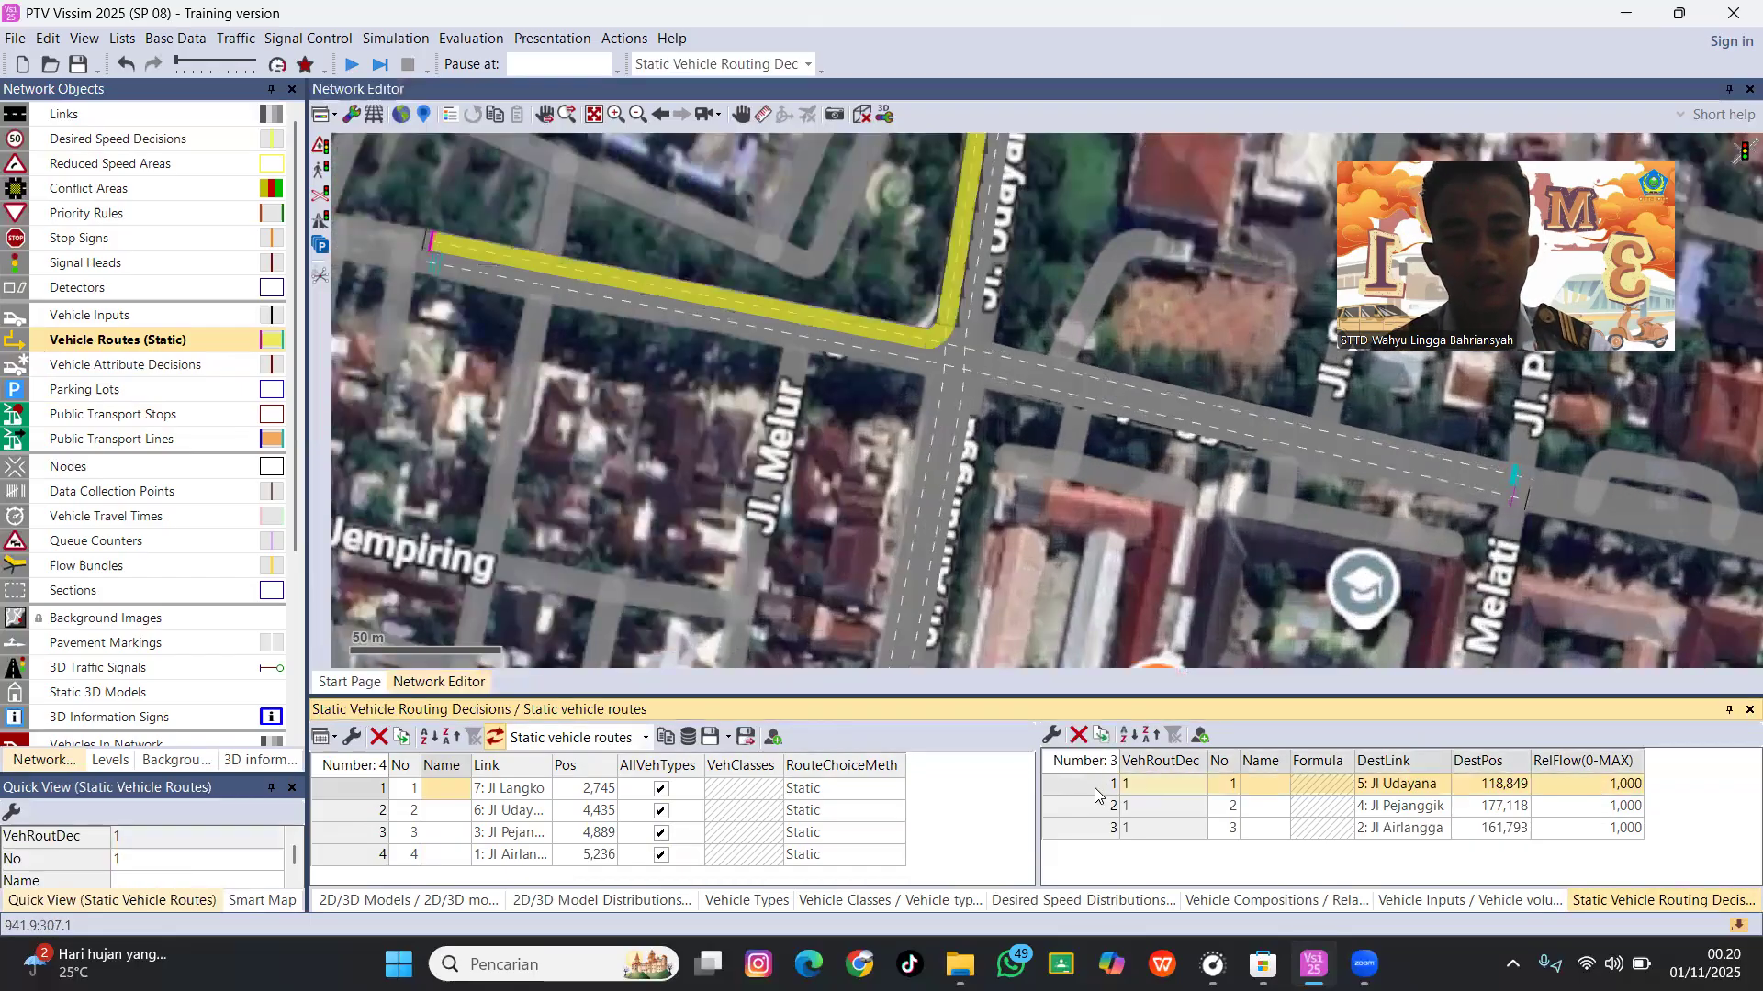
drag(645, 440, 735, 511)
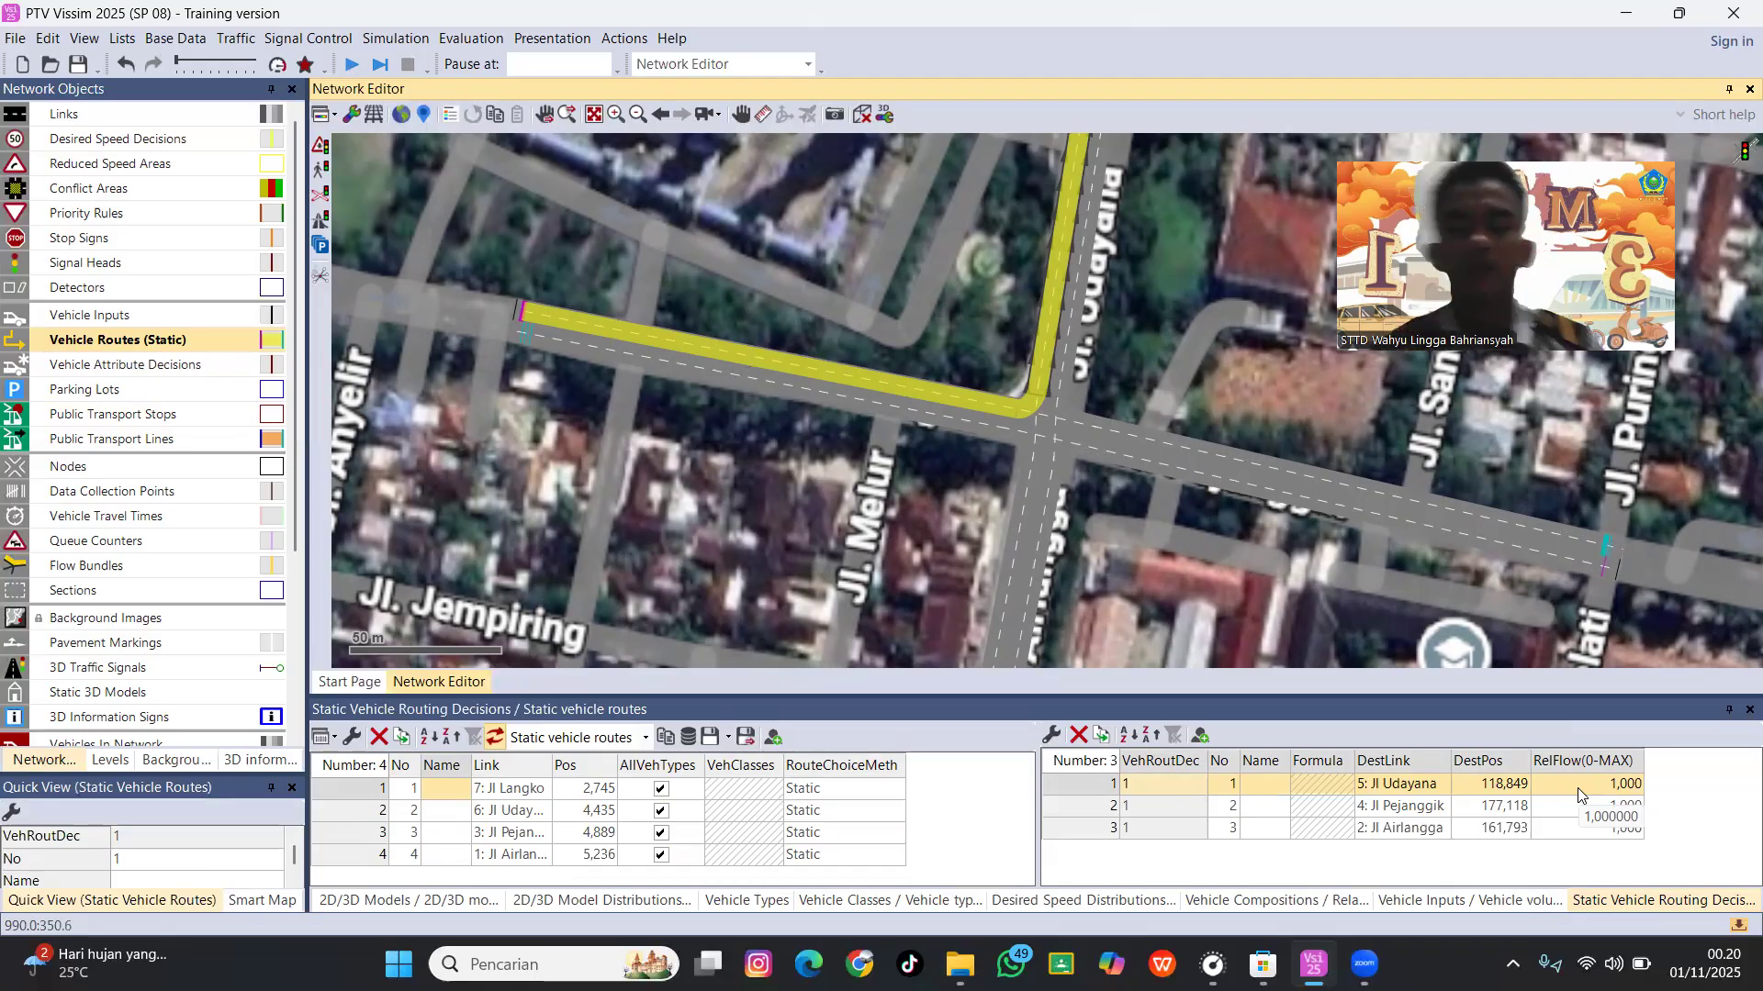
click(1614, 776)
click(1613, 781)
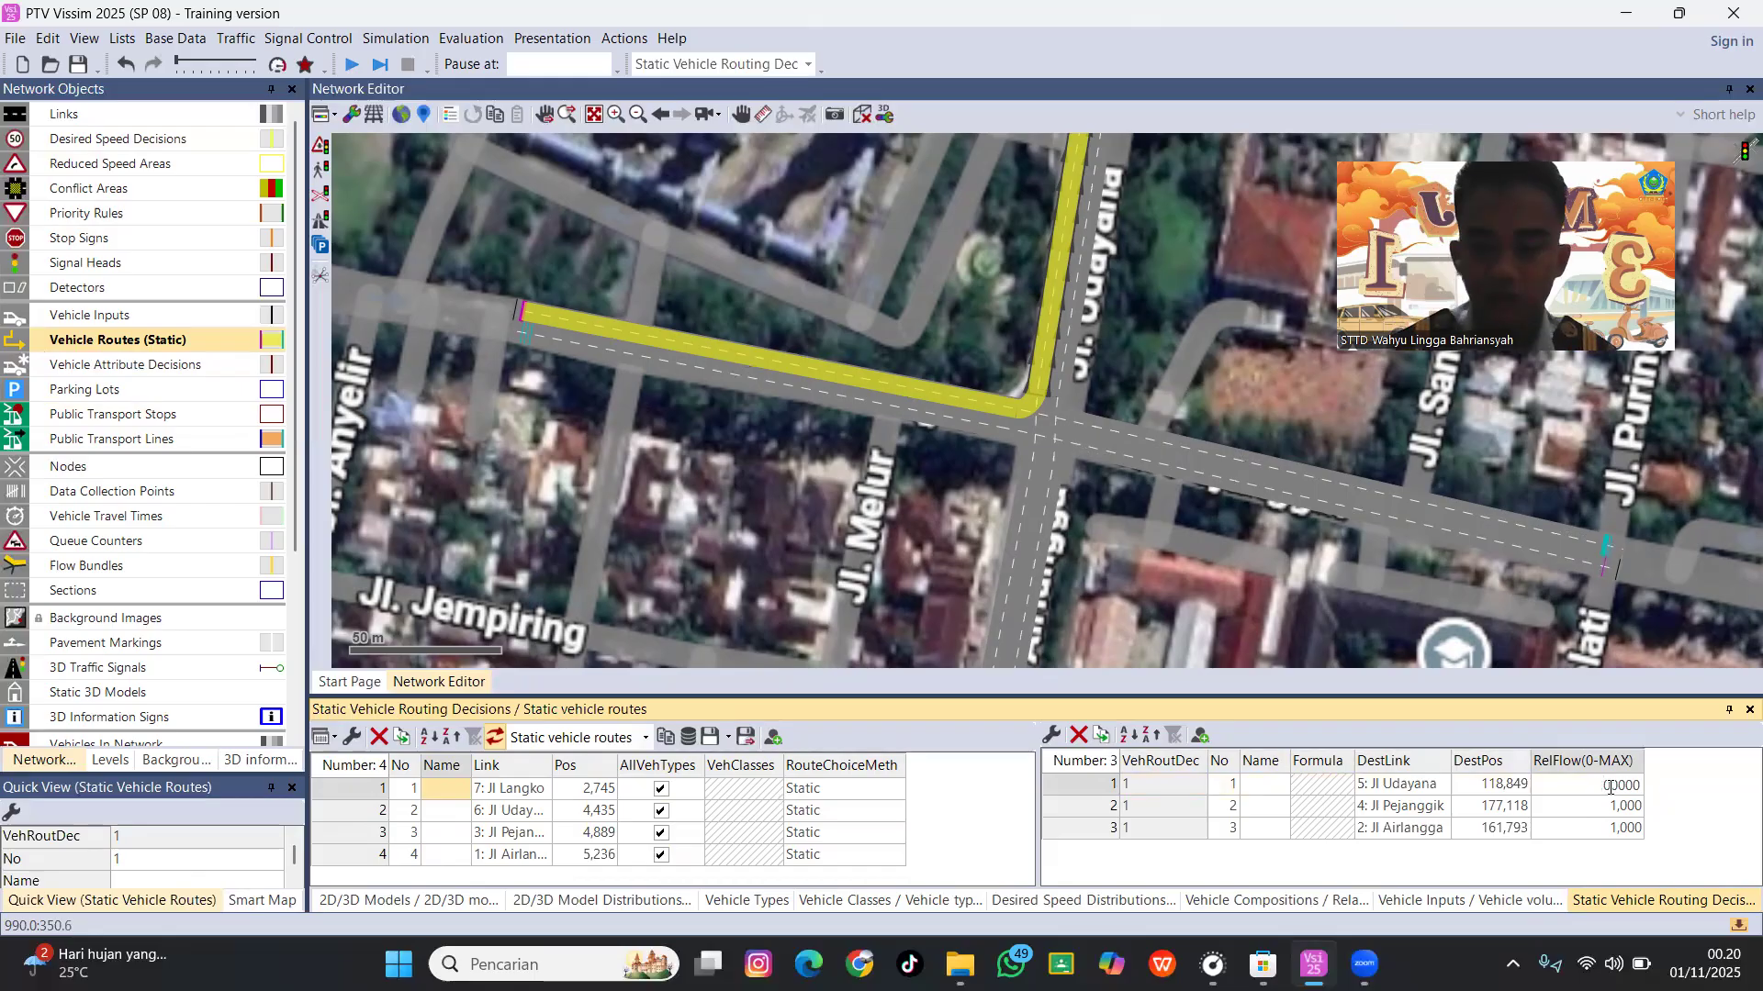
text(,2)
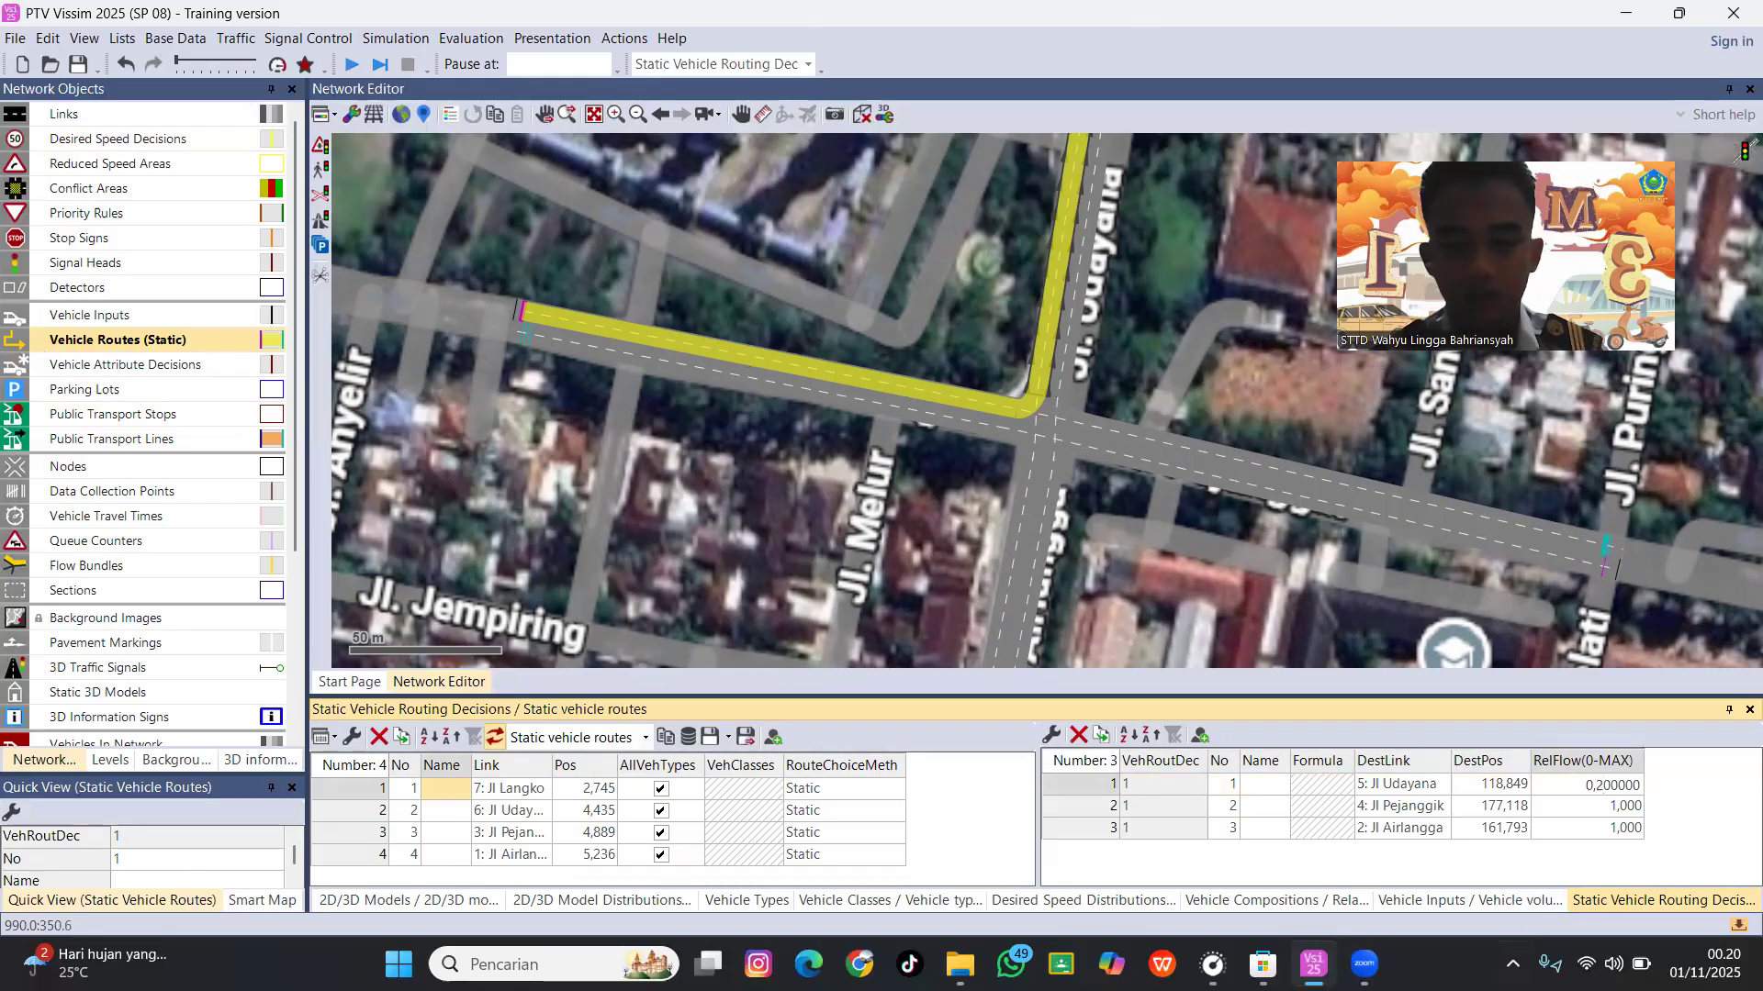
click(1107, 811)
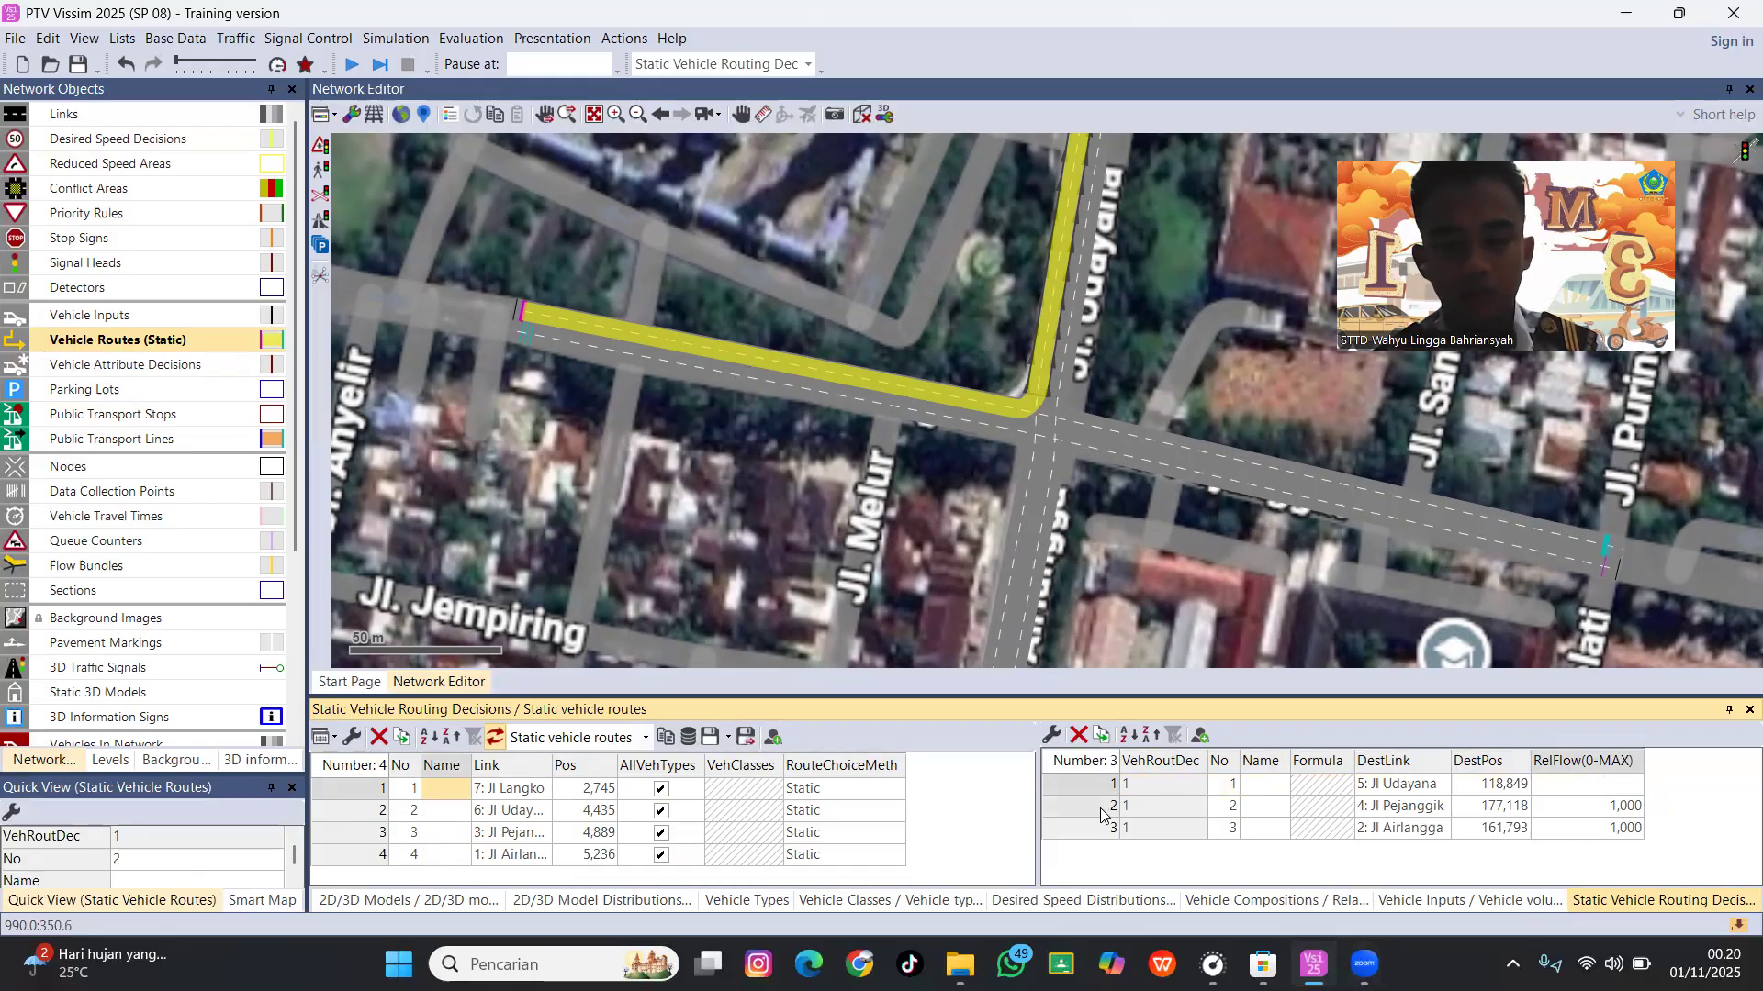
Set the relative flows of the Jl Langko decision's routes to Jl Pejanggik and Jl Airlangga to 0,6 and 0,2.
click(1615, 806)
text(0,6)
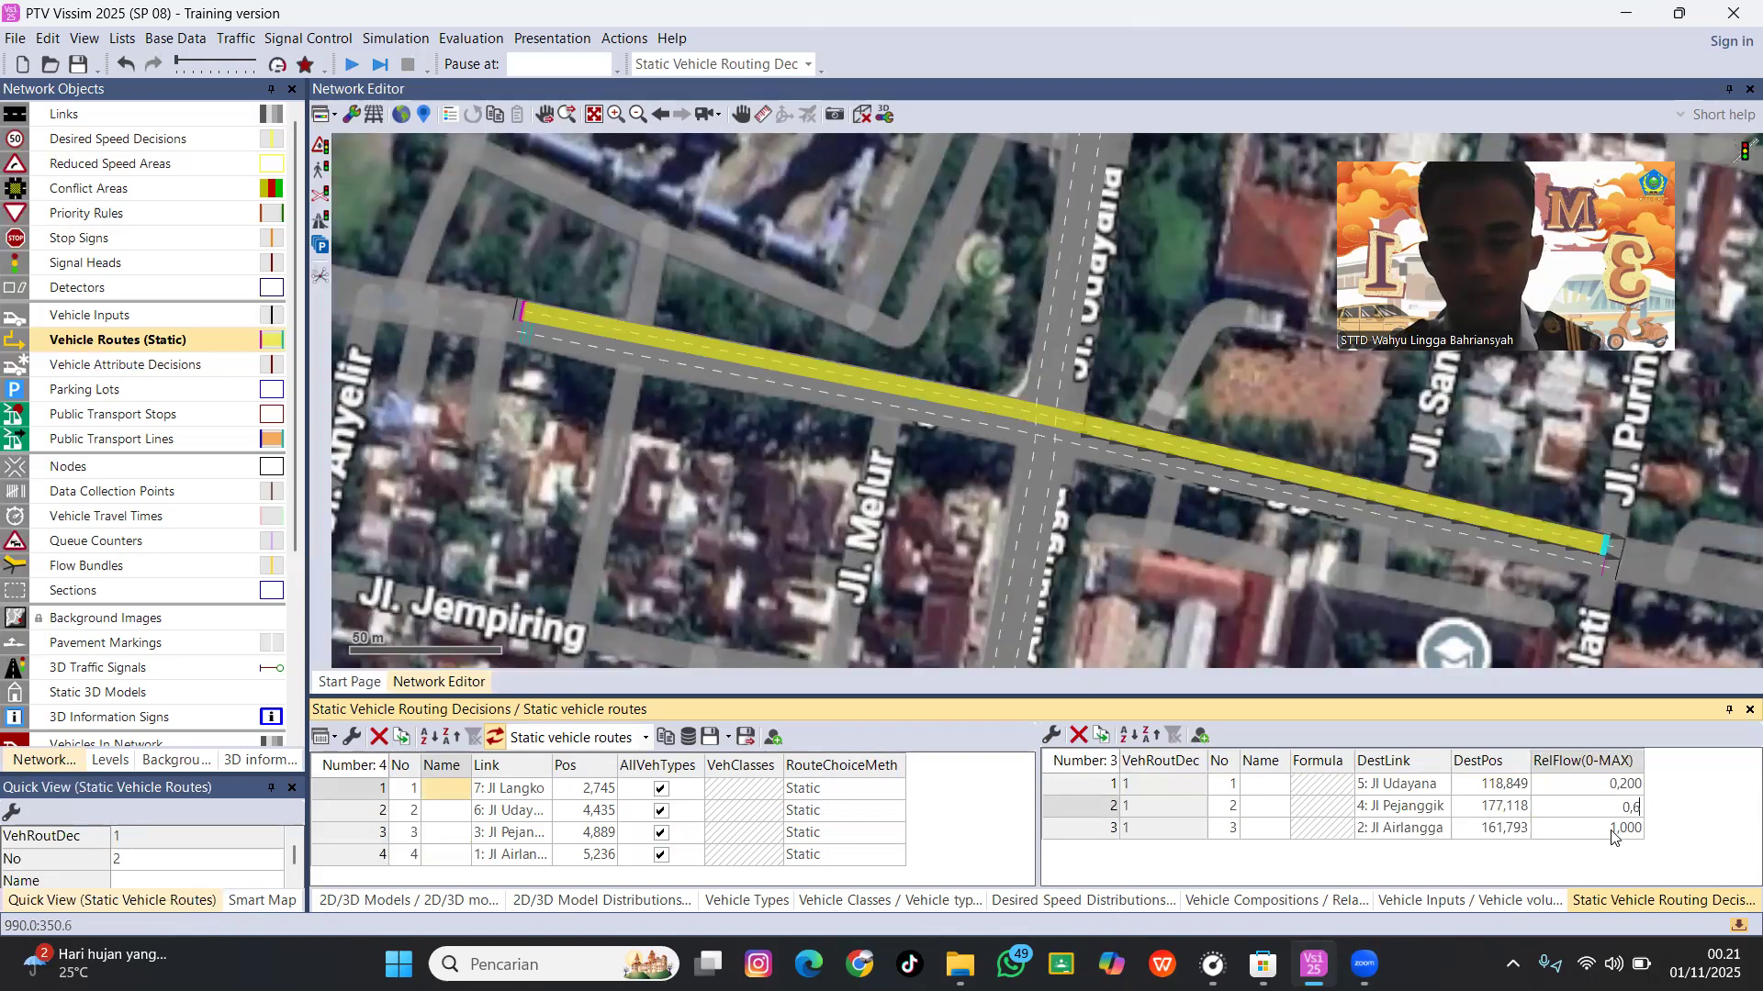
click(1613, 829)
text(0,2)
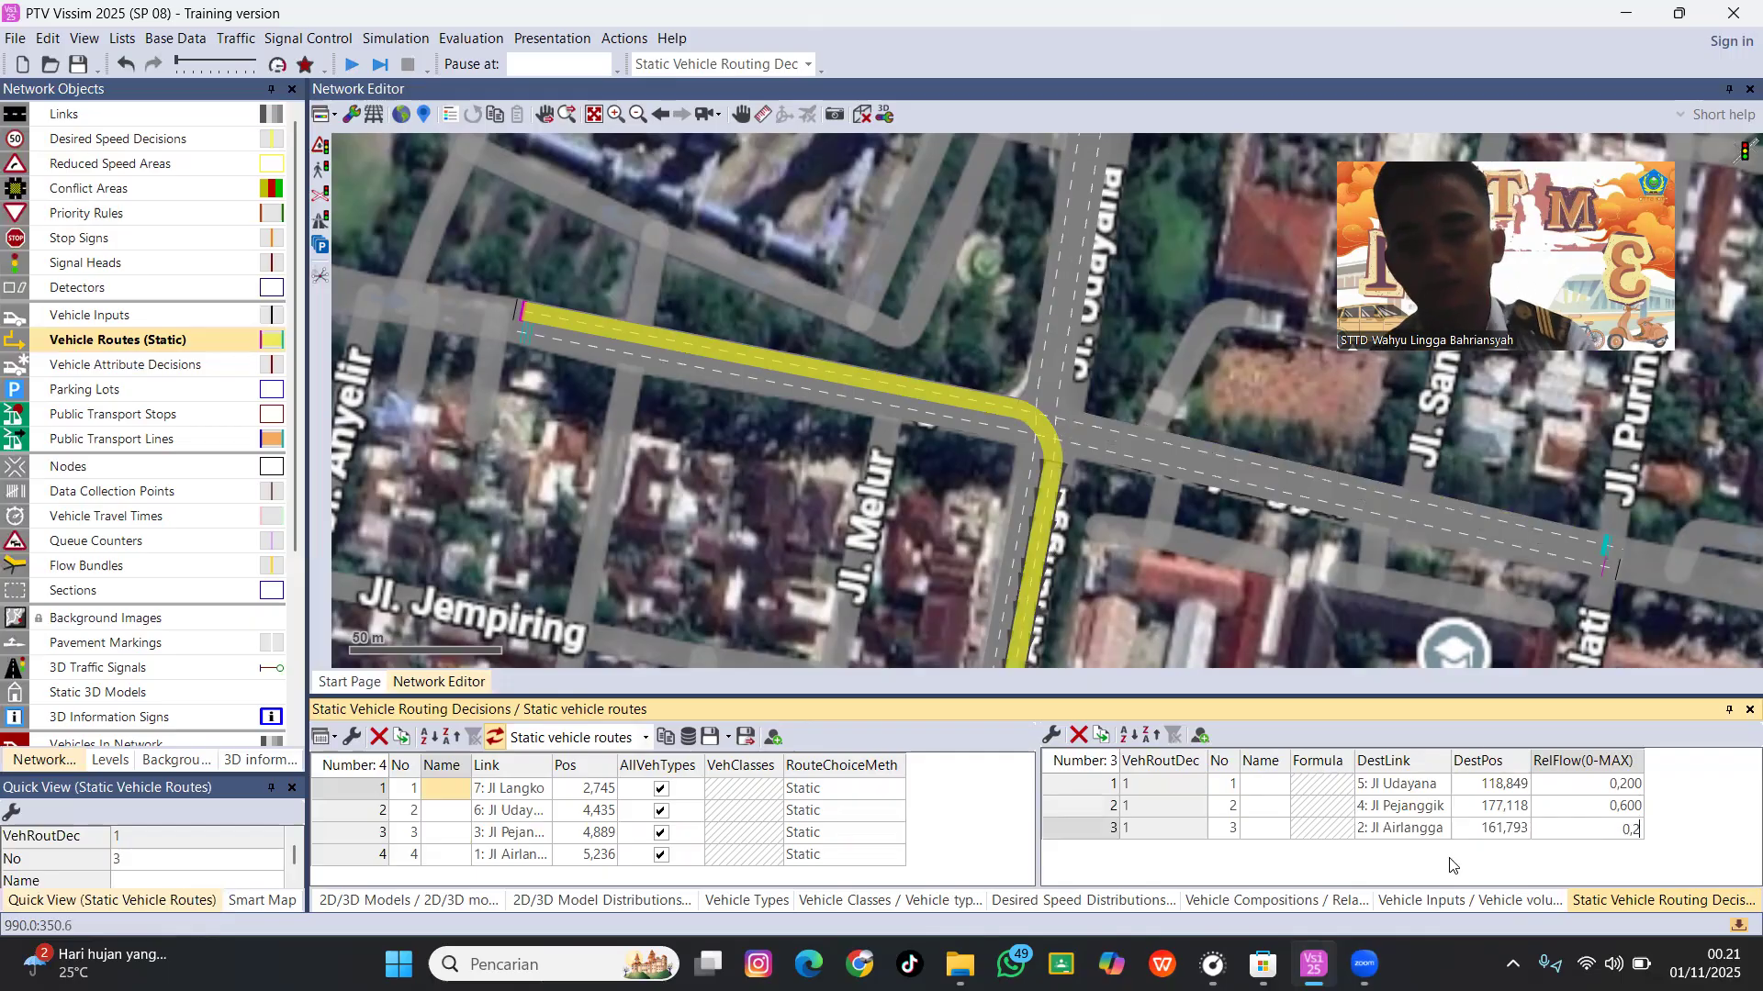
key(BackSpace)
key(BackSpace)
key(BackSpace)
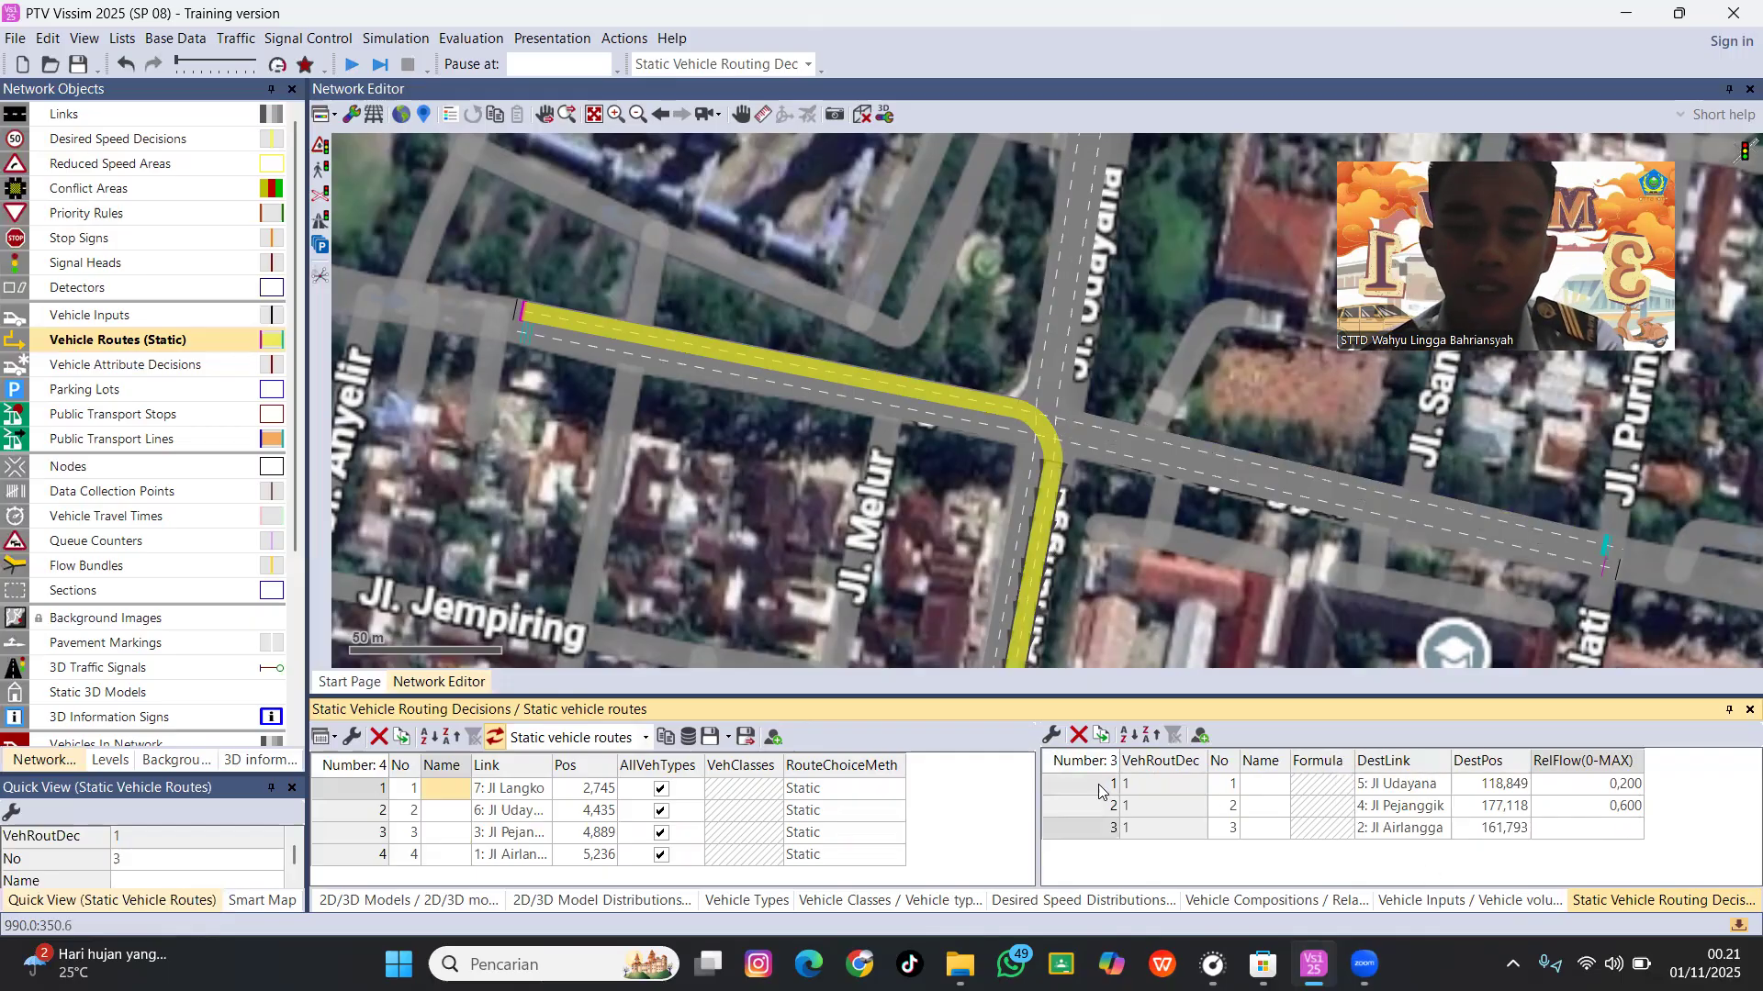
click(1099, 791)
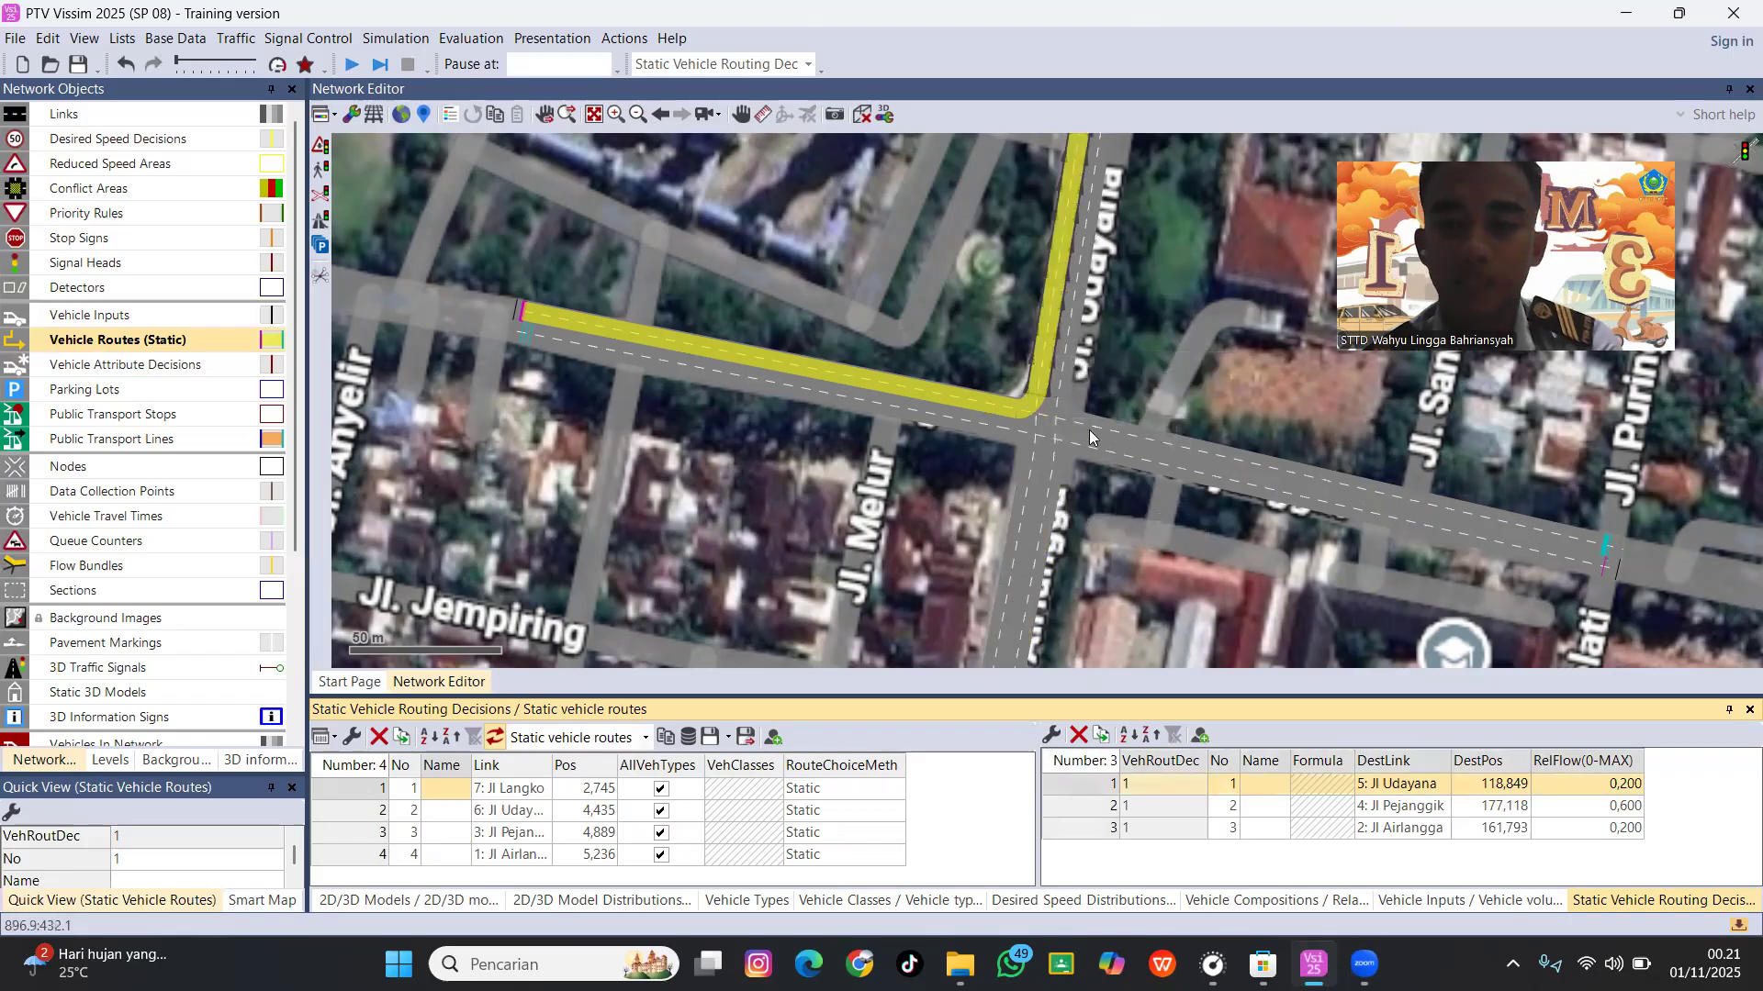
click(1078, 805)
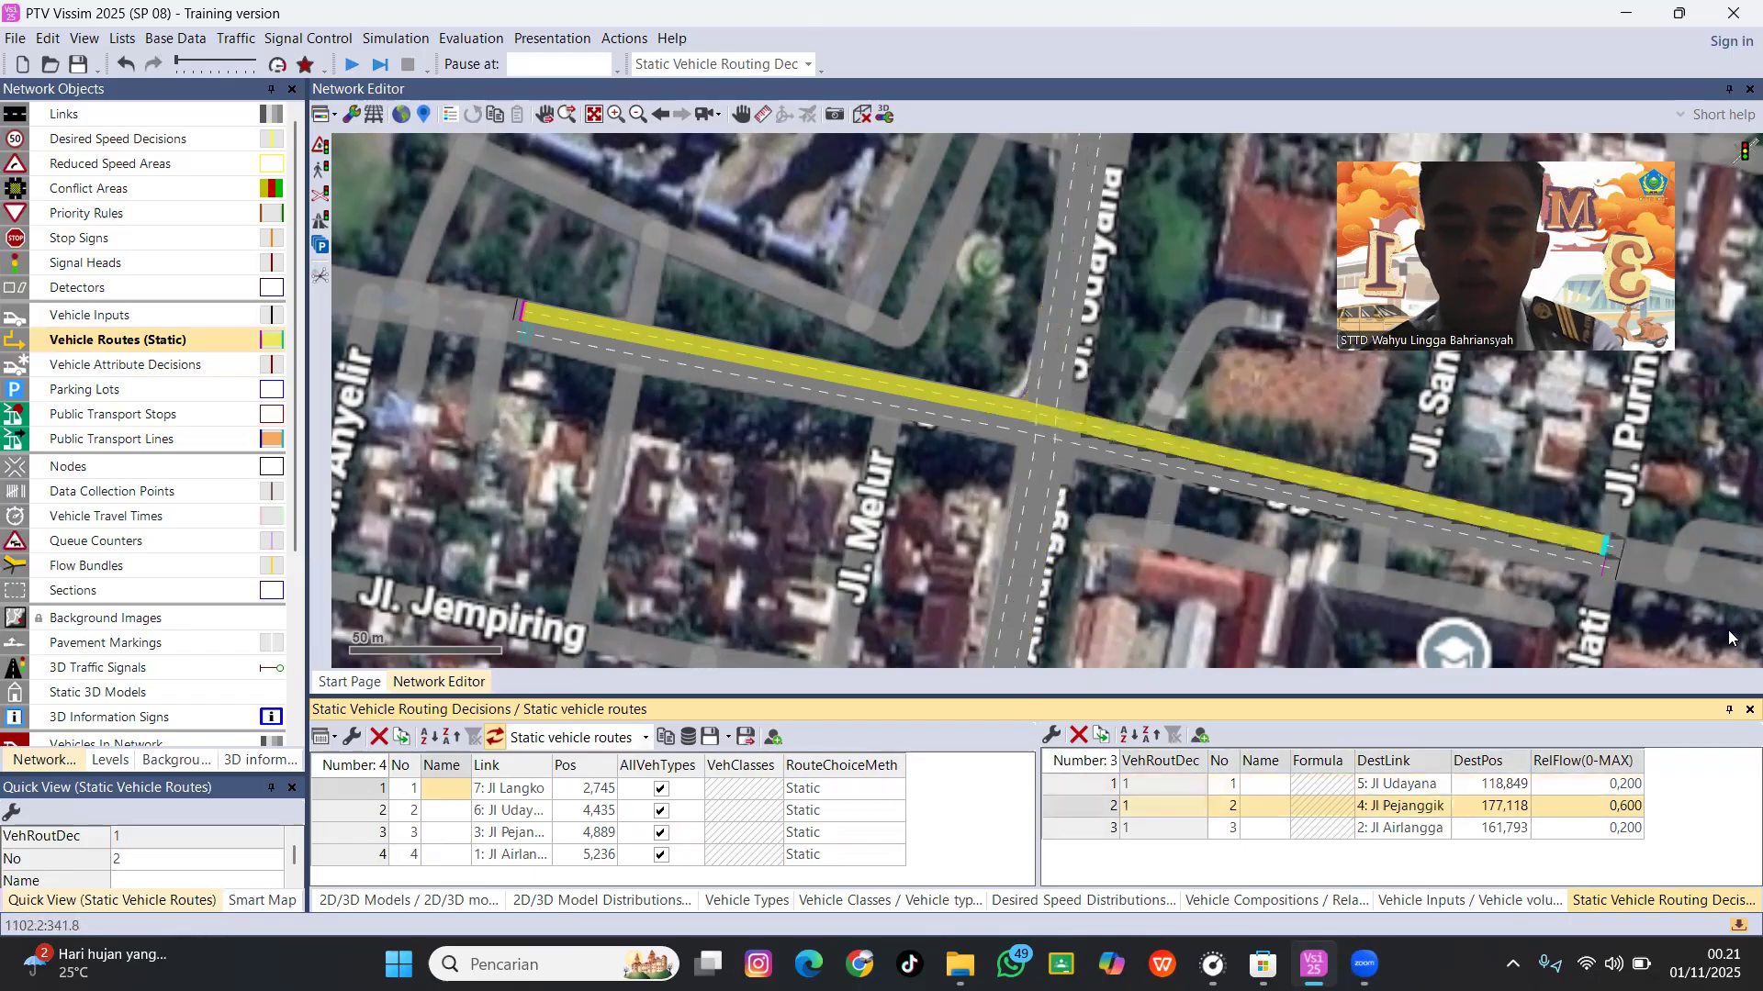
click(1131, 830)
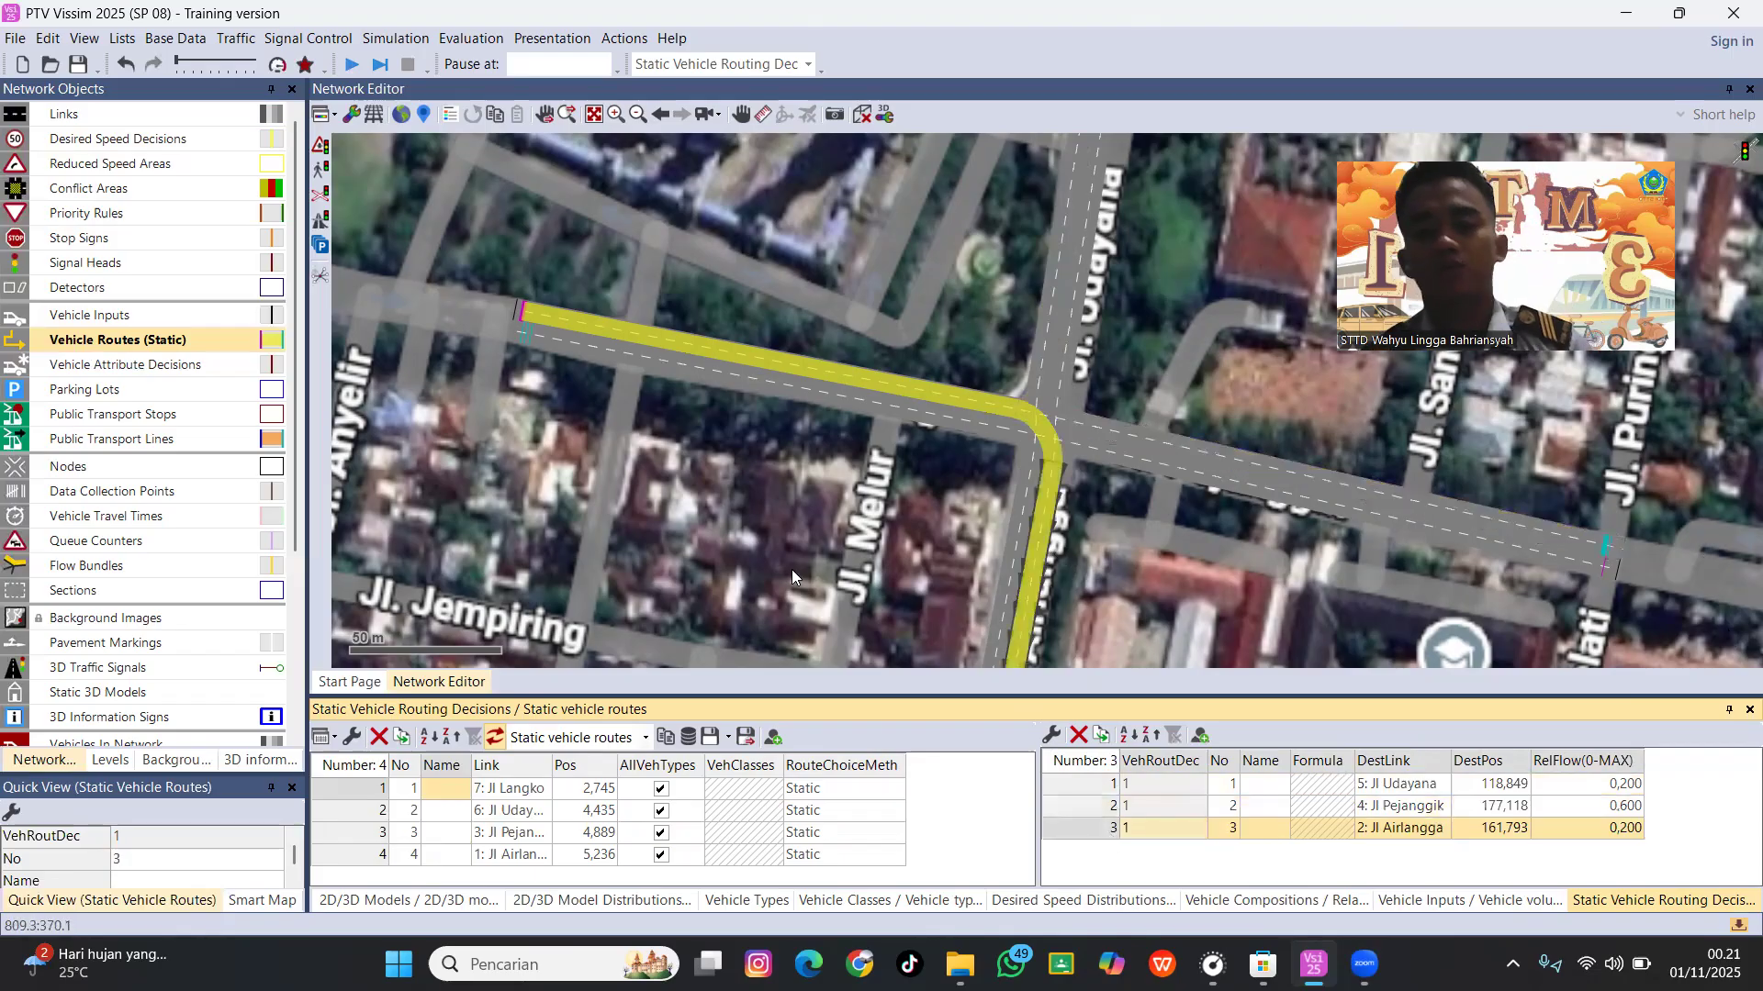
Set the relative flow of the Jl Udayana decision's route to Jl Langko to 0,2.
click(440, 811)
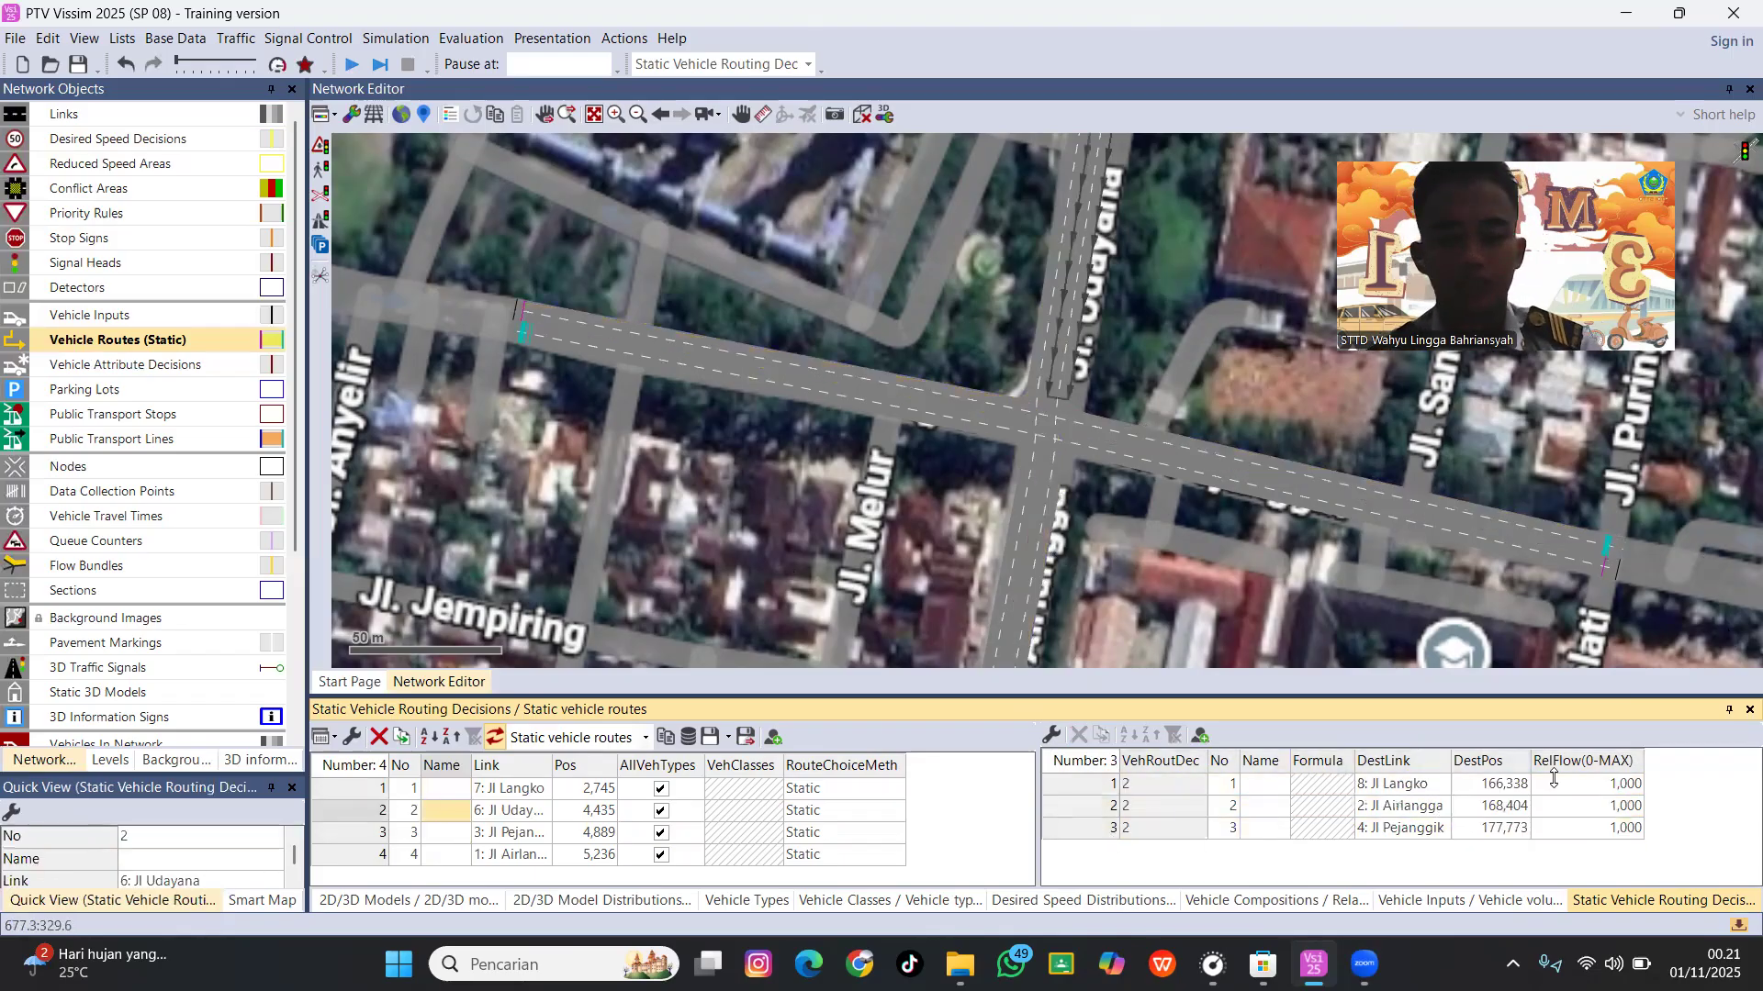
double_click(1593, 787)
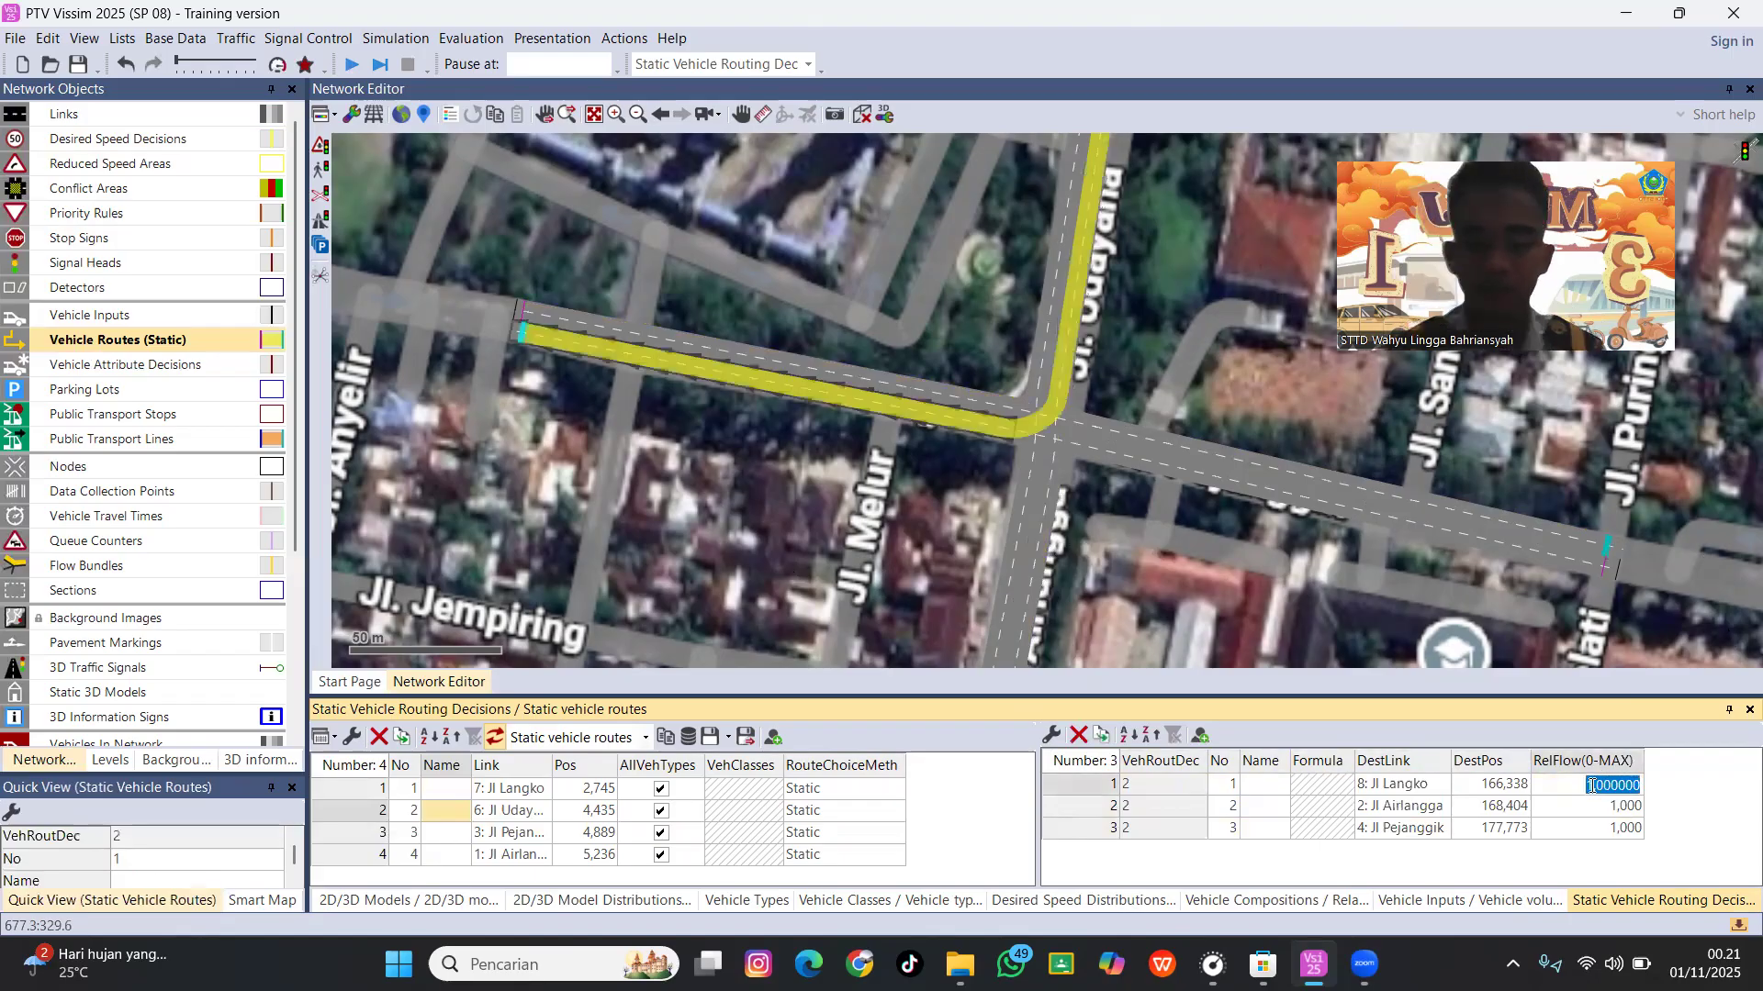
text(0,)
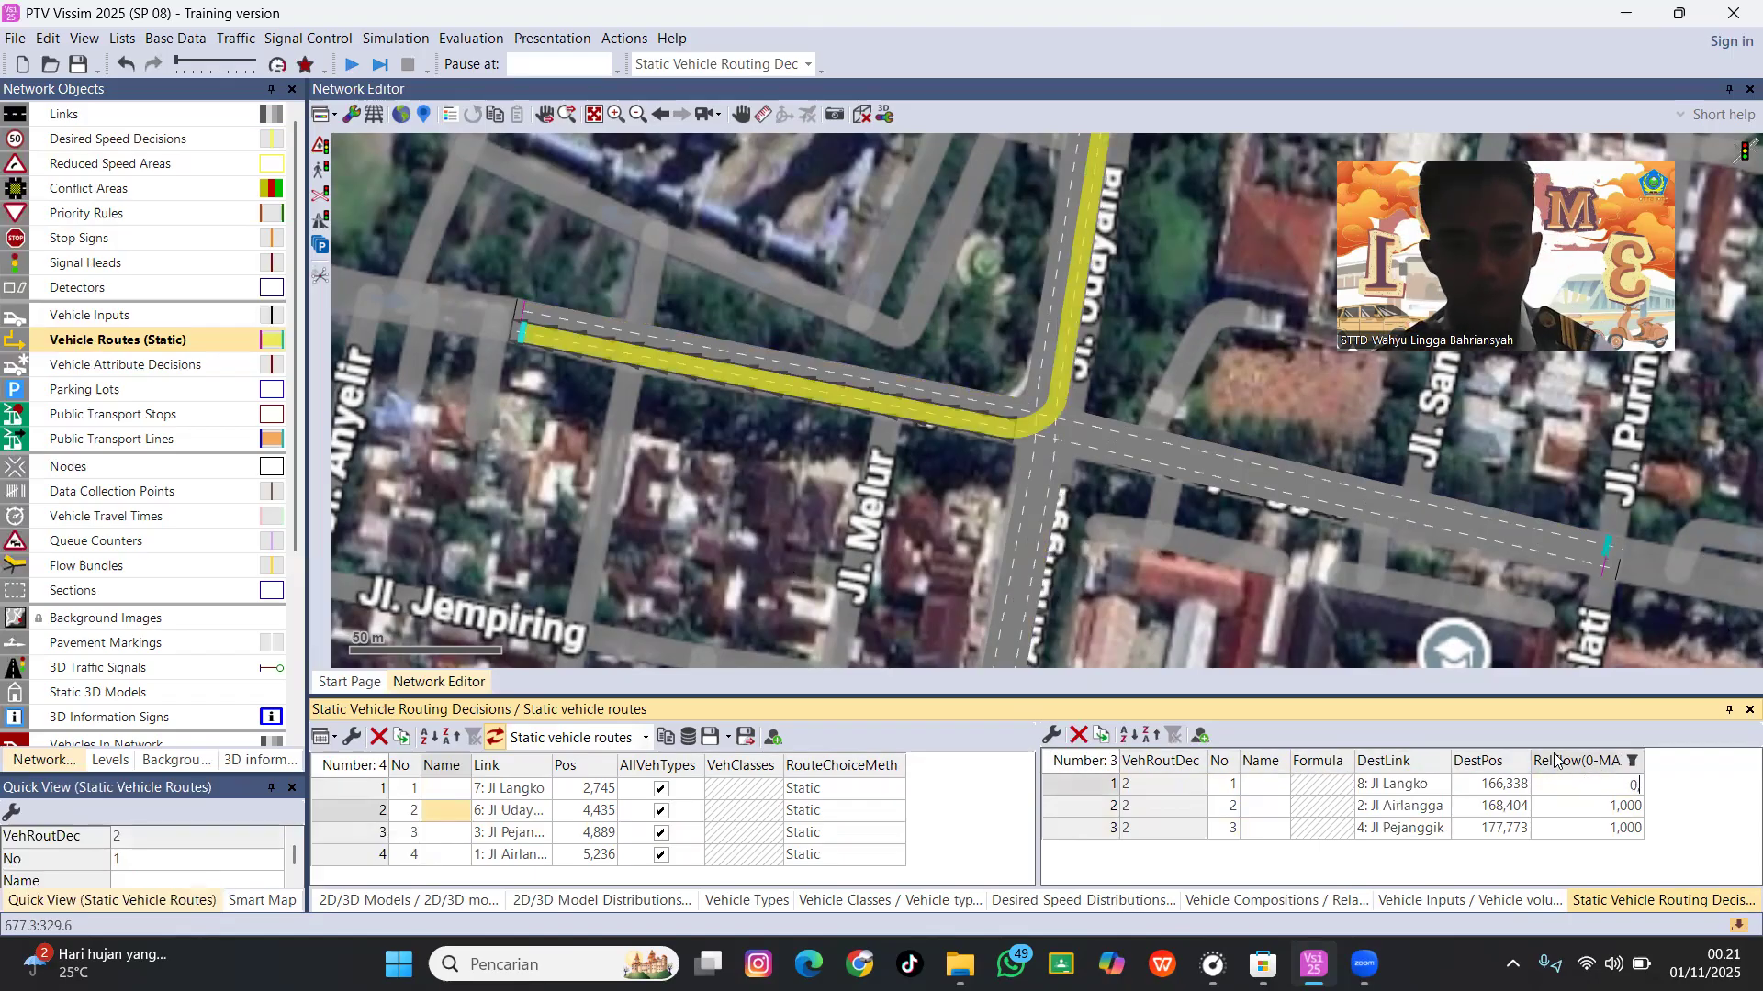
text(2)
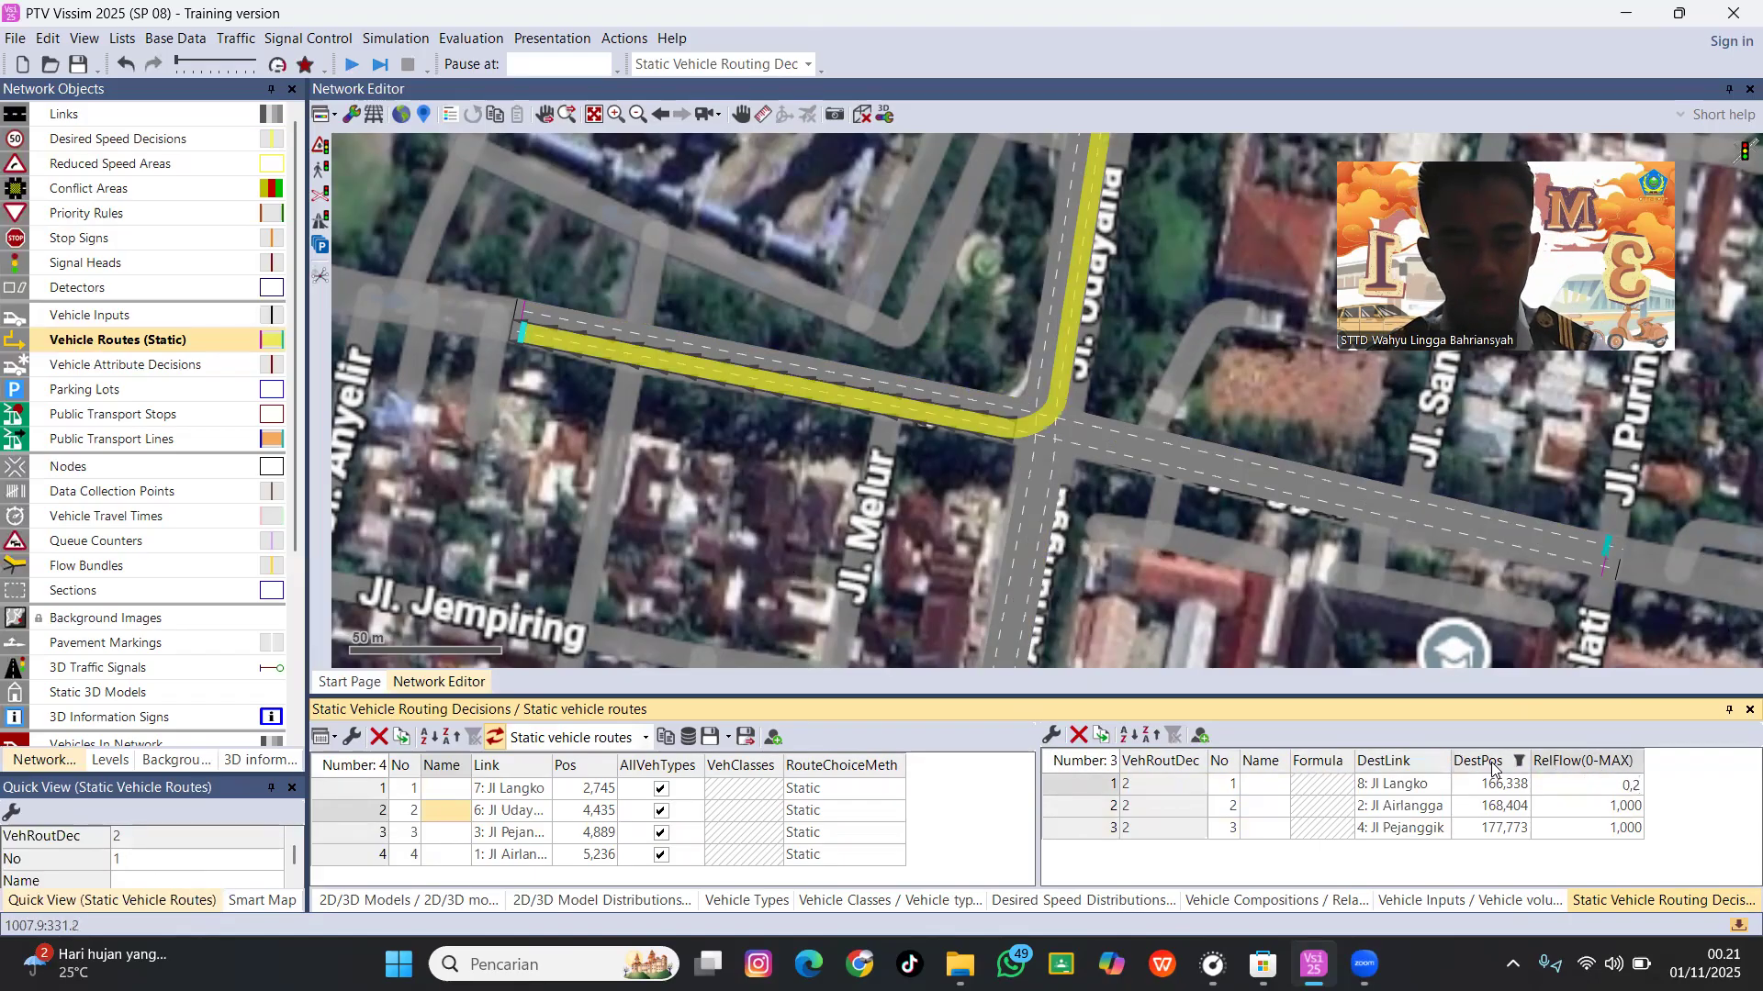
click(1325, 803)
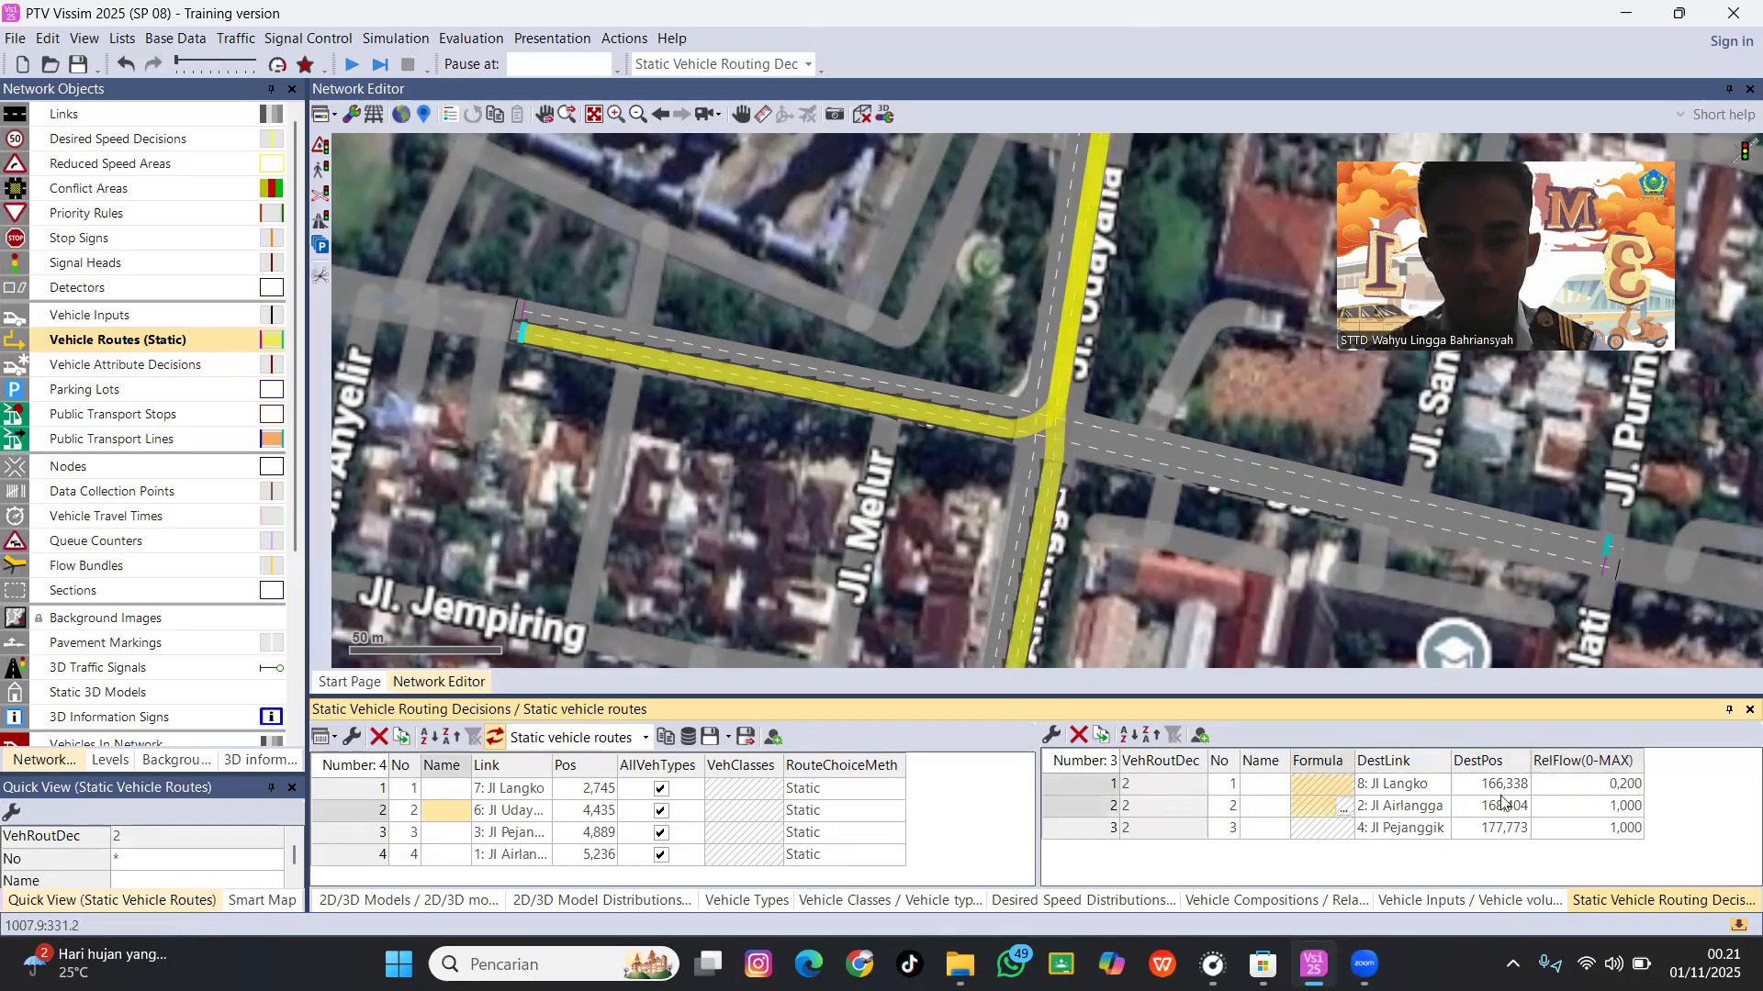
Set the relative flows of the Jl Udayana decision's routes to Jl Airlangga and Jl Pejanggik to 0,7 and 0,1.
click(1625, 808)
click(1623, 808)
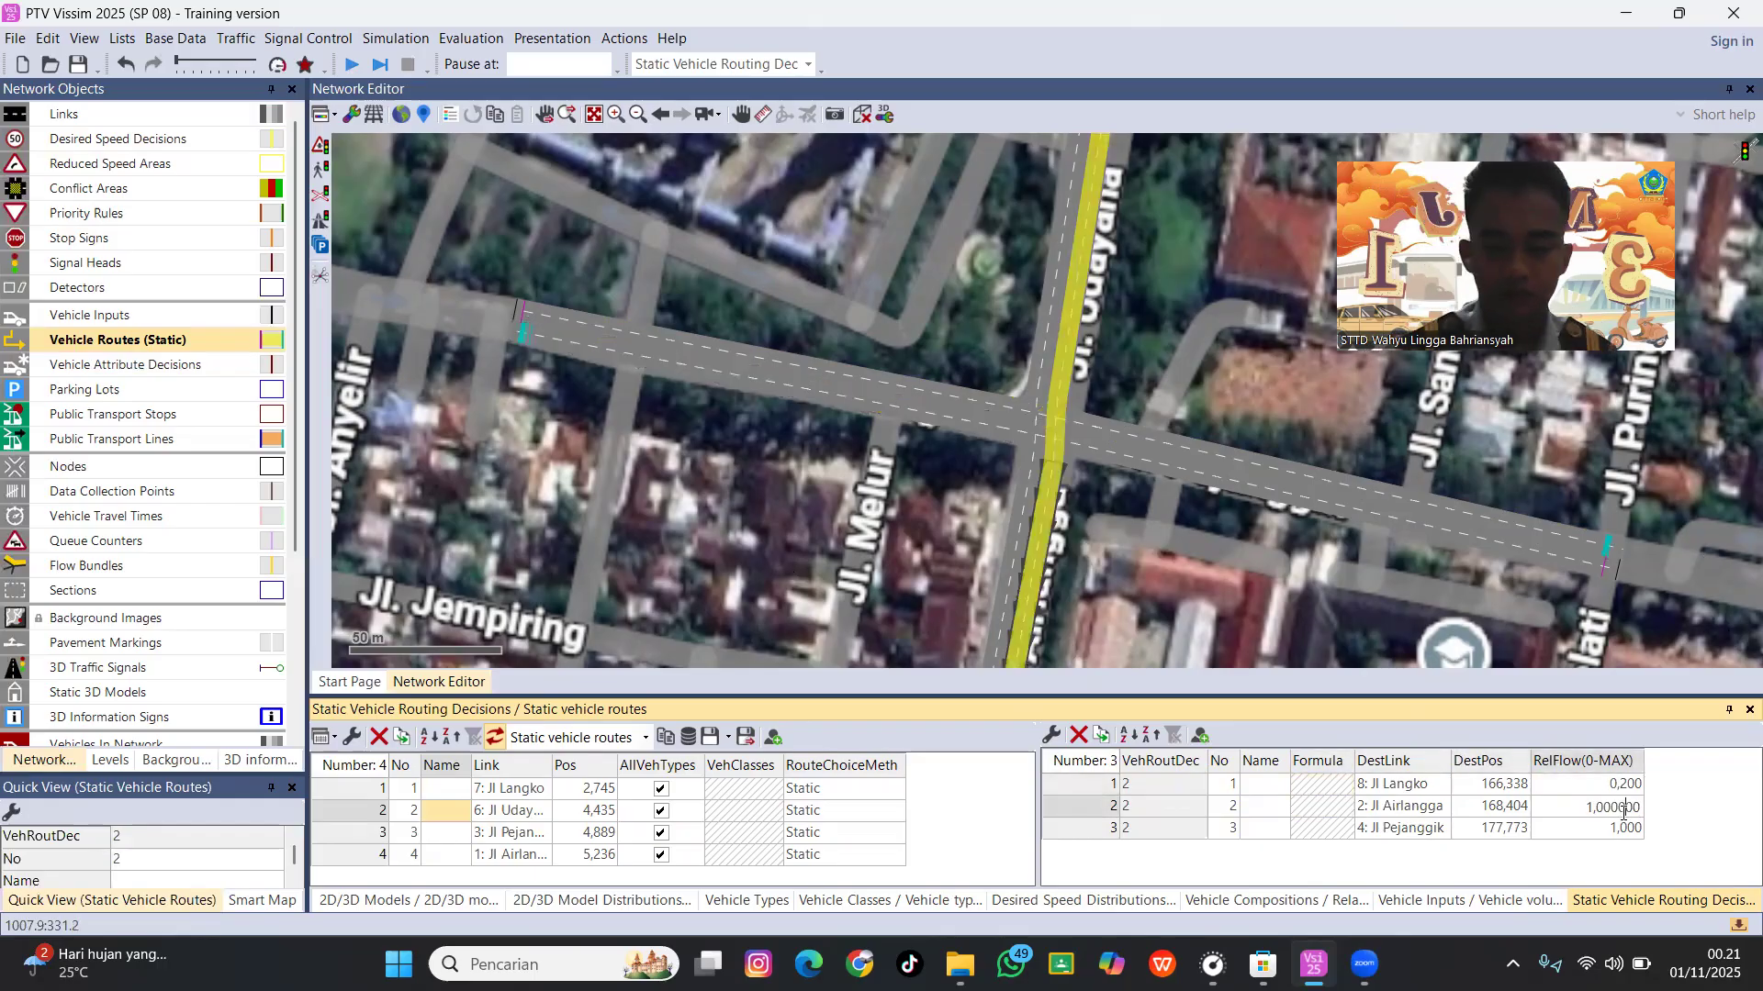
key(ctrl+a)
key(BackSpace)
text(0,)
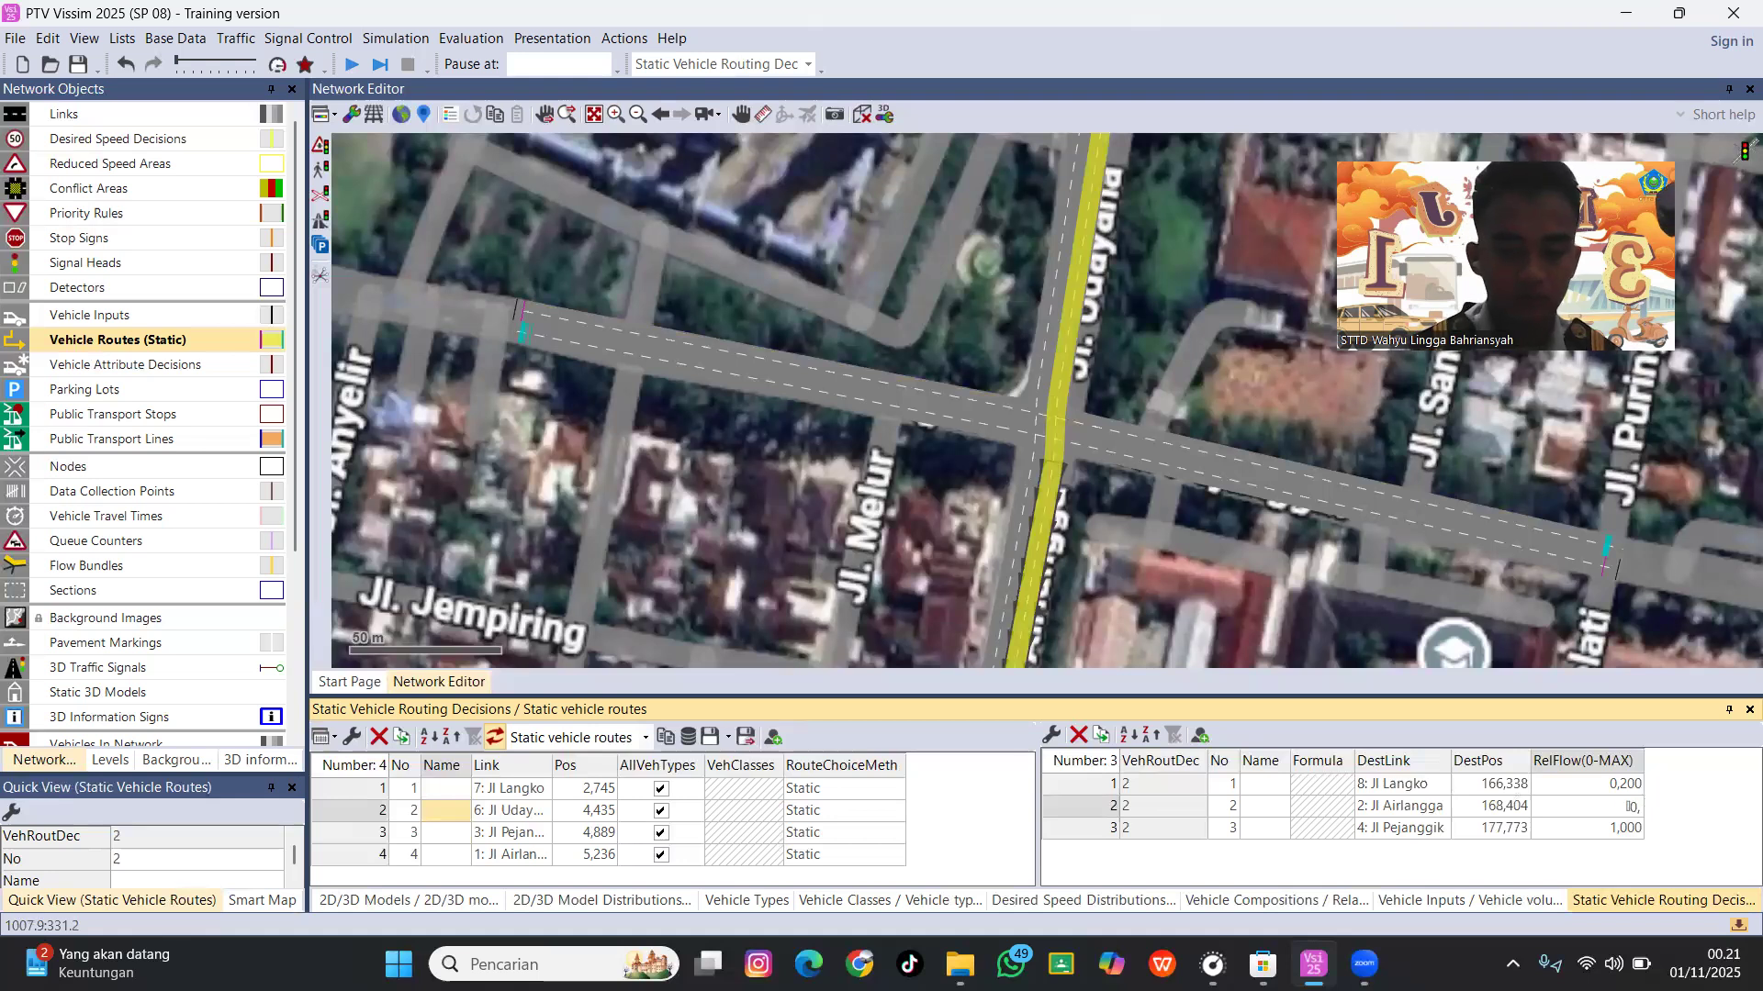
text(1)
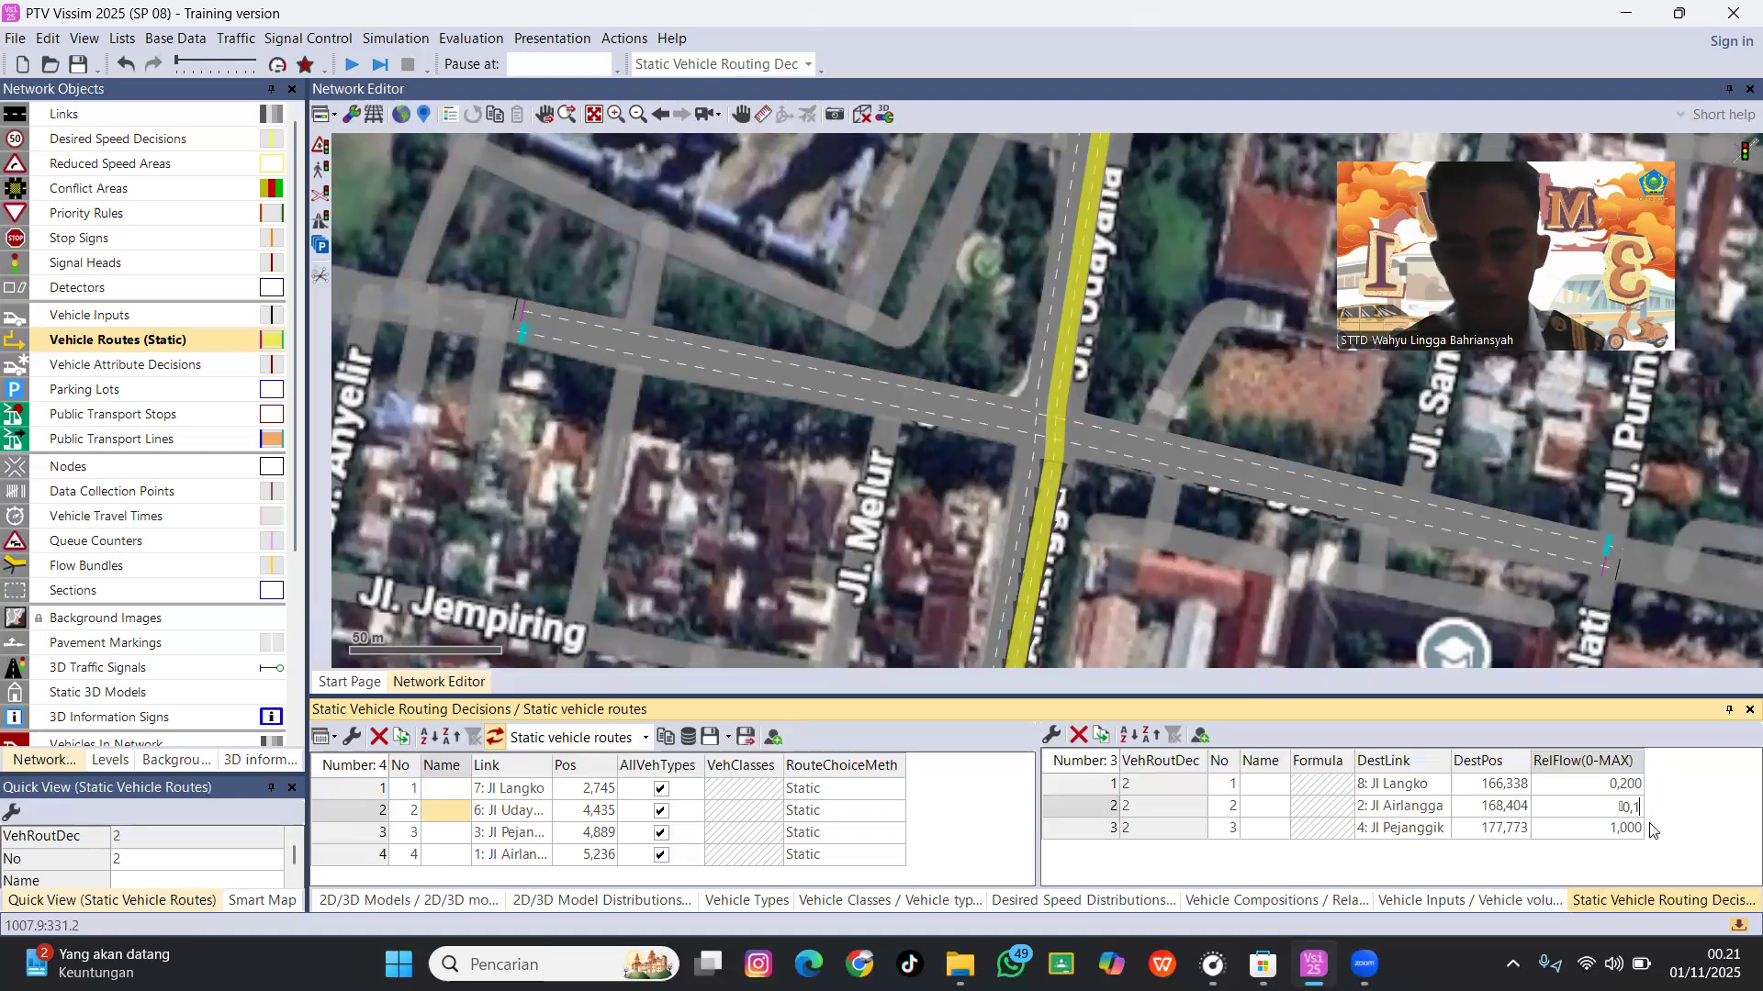
text(0)
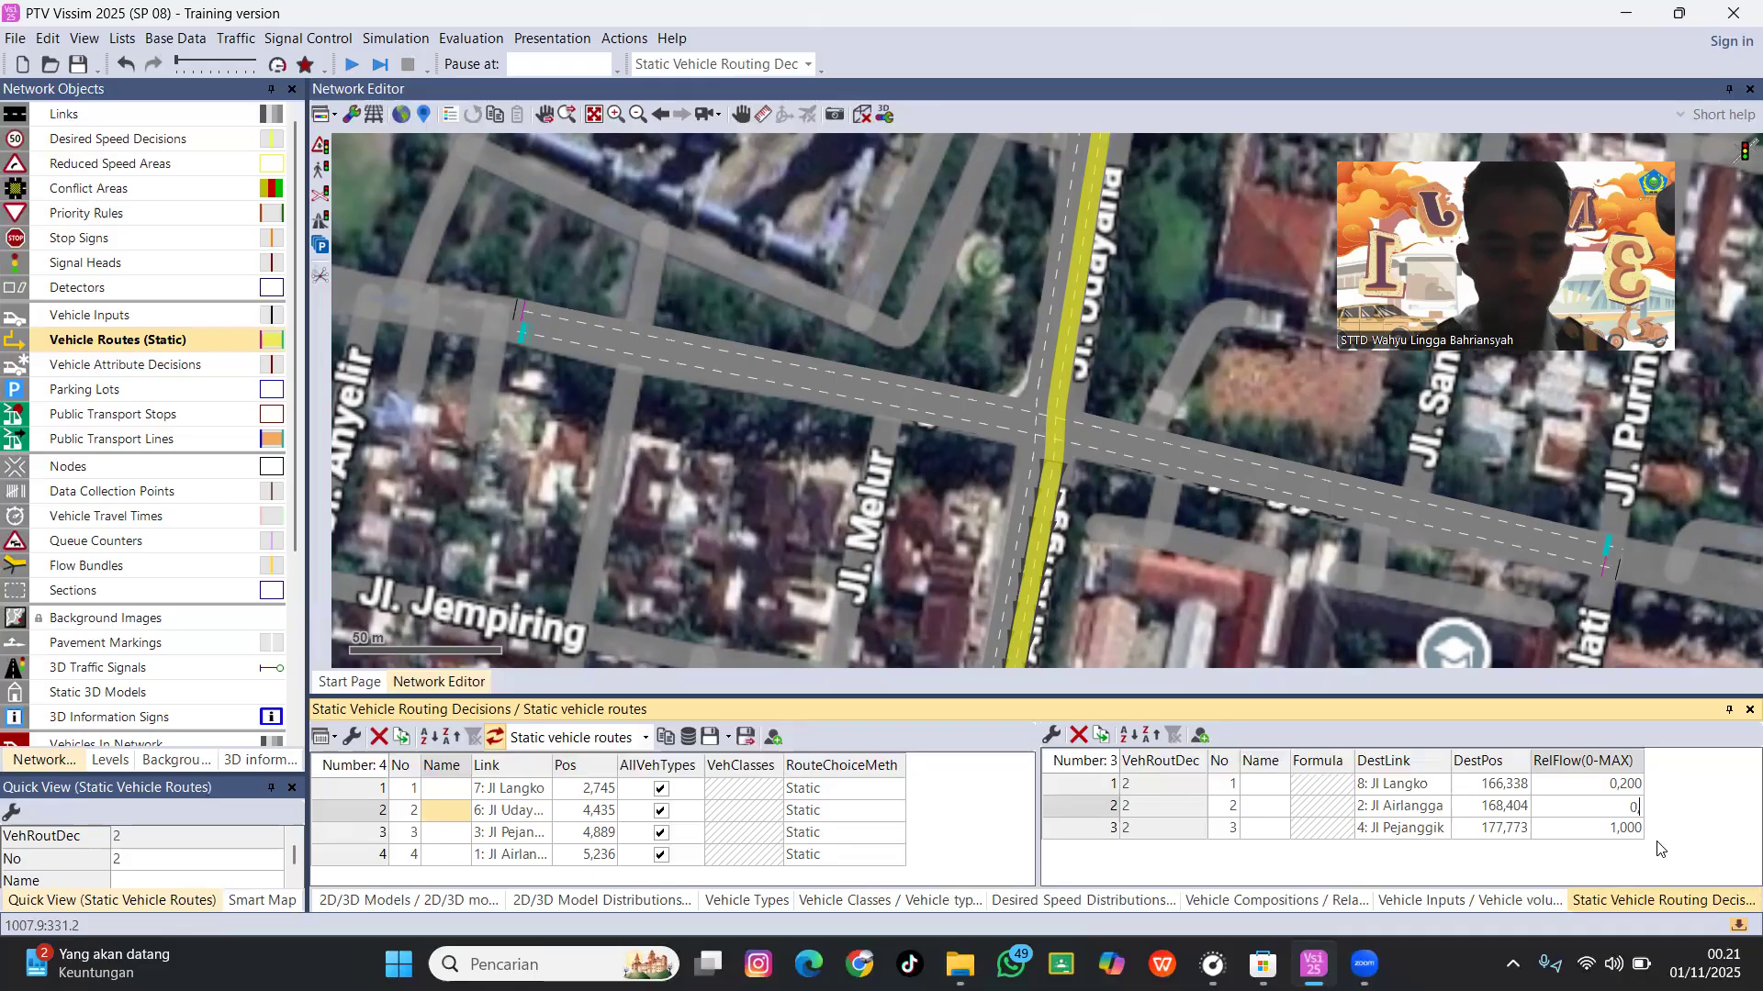
text(,7)
double_click(1633, 831)
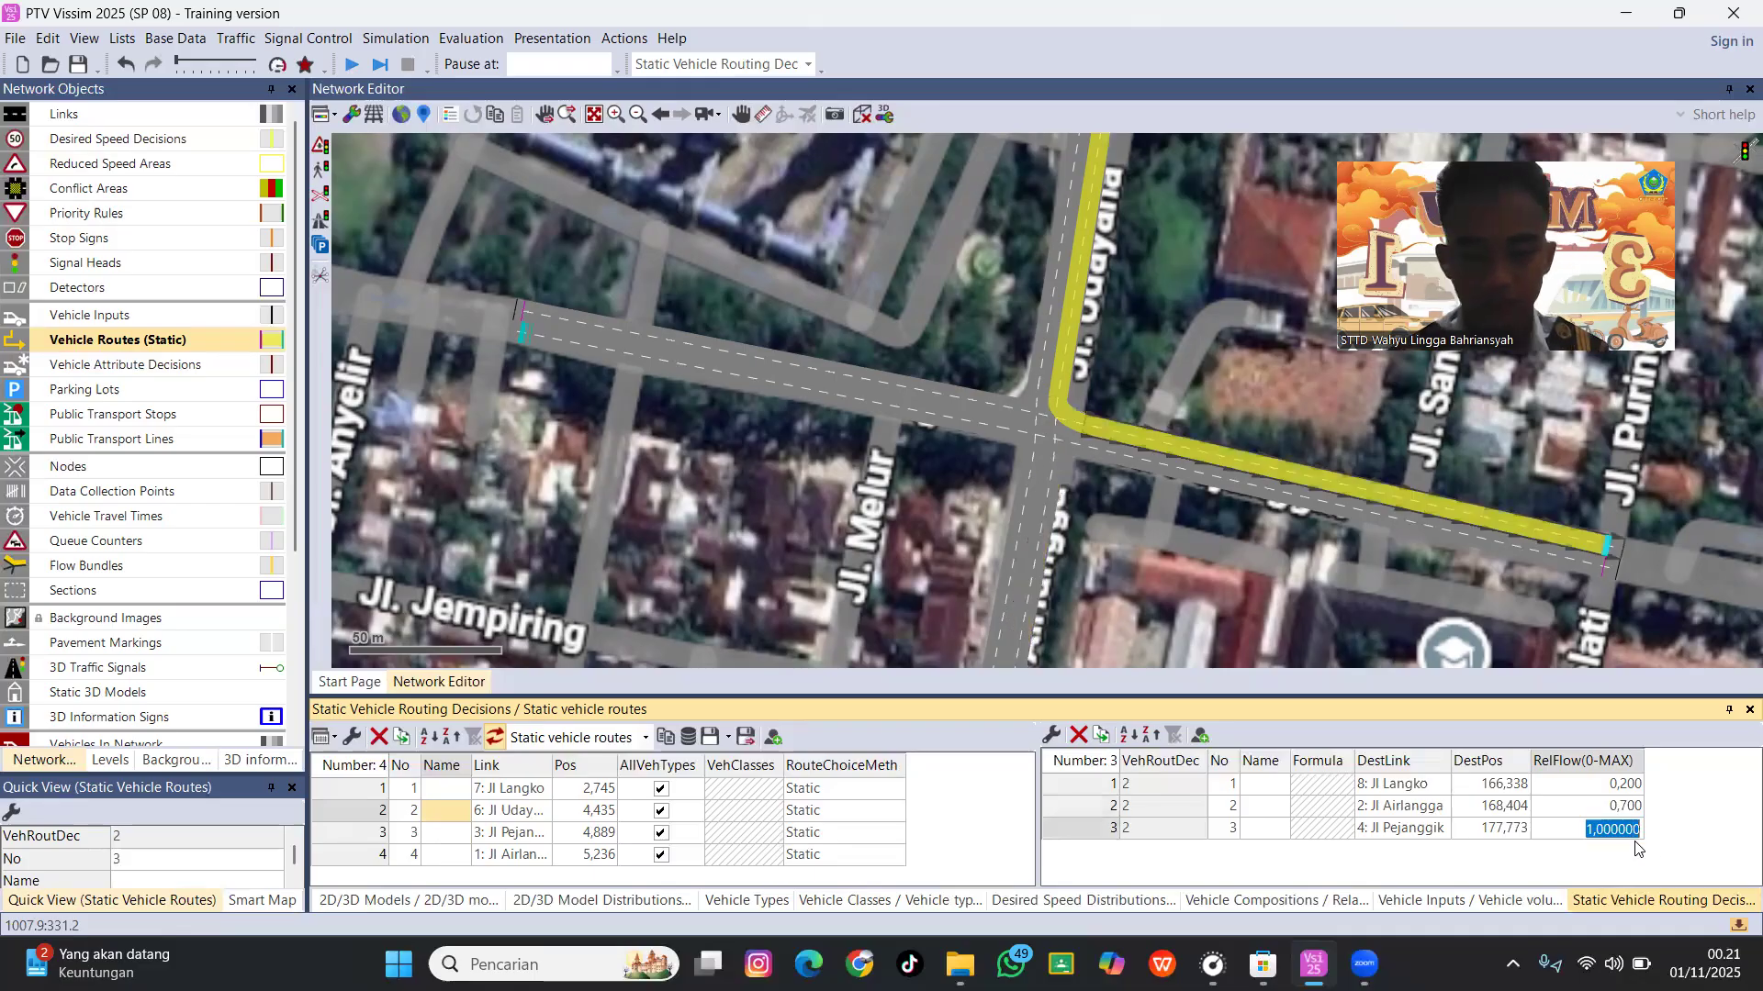
text(0,1)
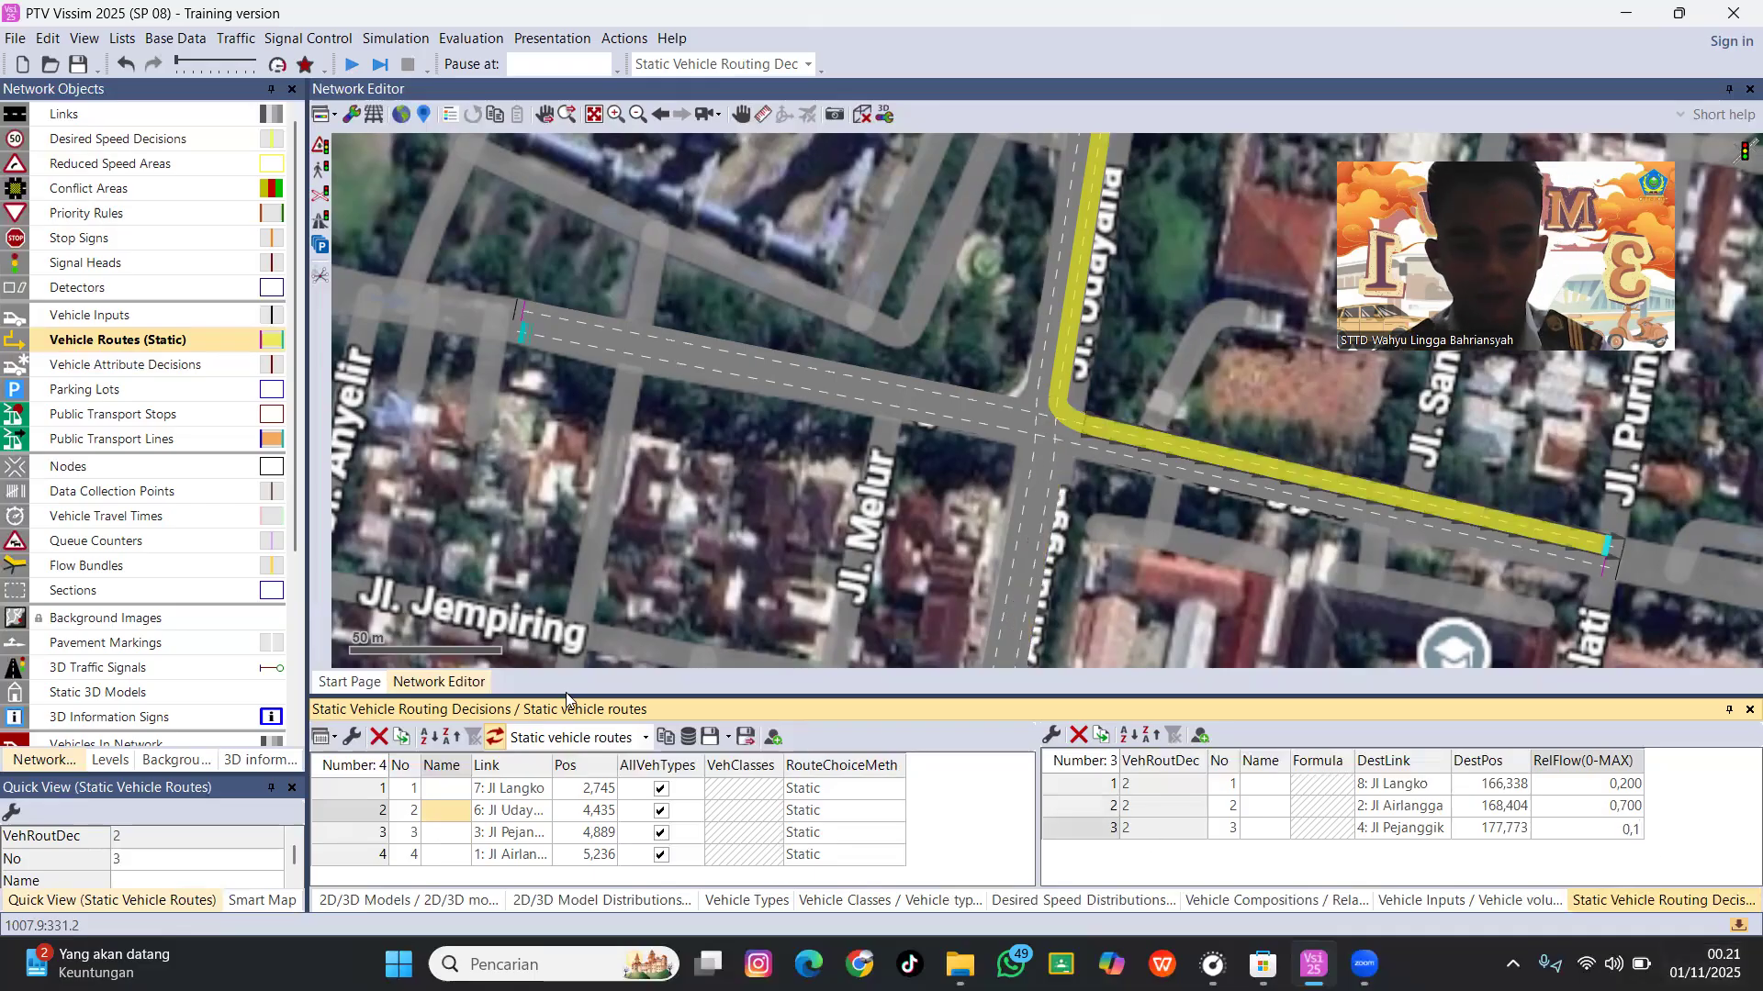
Set the relative flow of the Jl Pejanggik decision's route to Jl Udayana to 0,3.
click(448, 837)
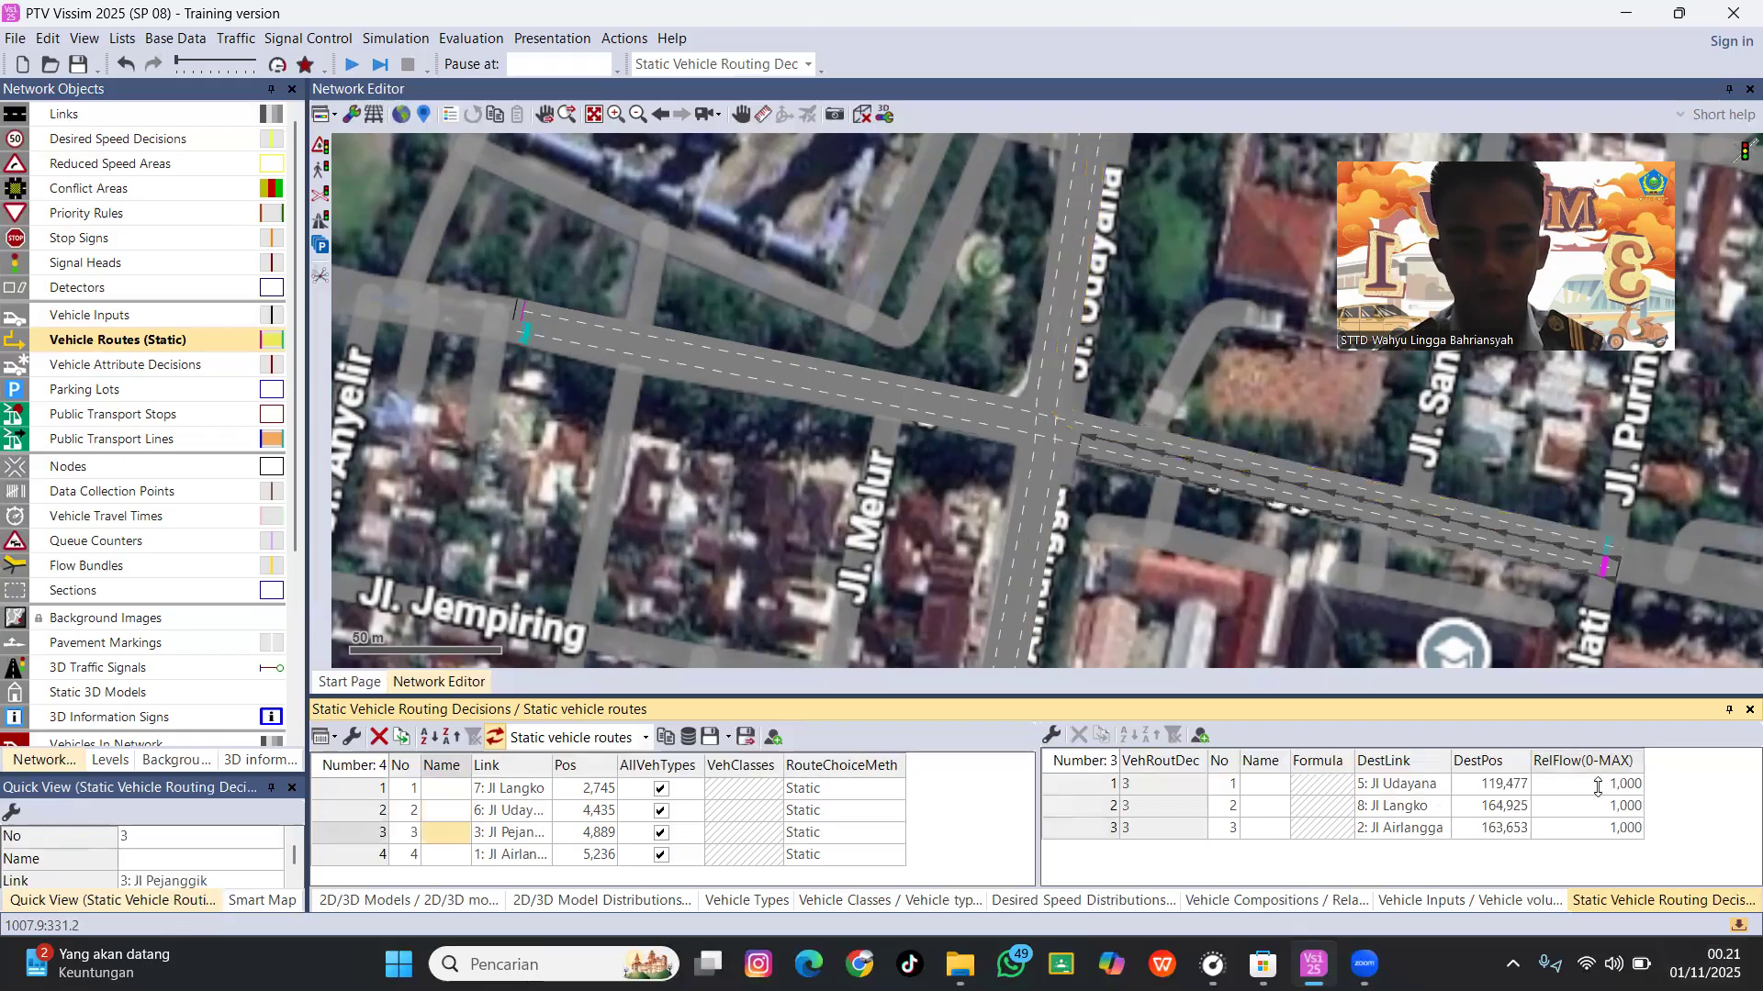
double_click(1597, 786)
key(BackSpace)
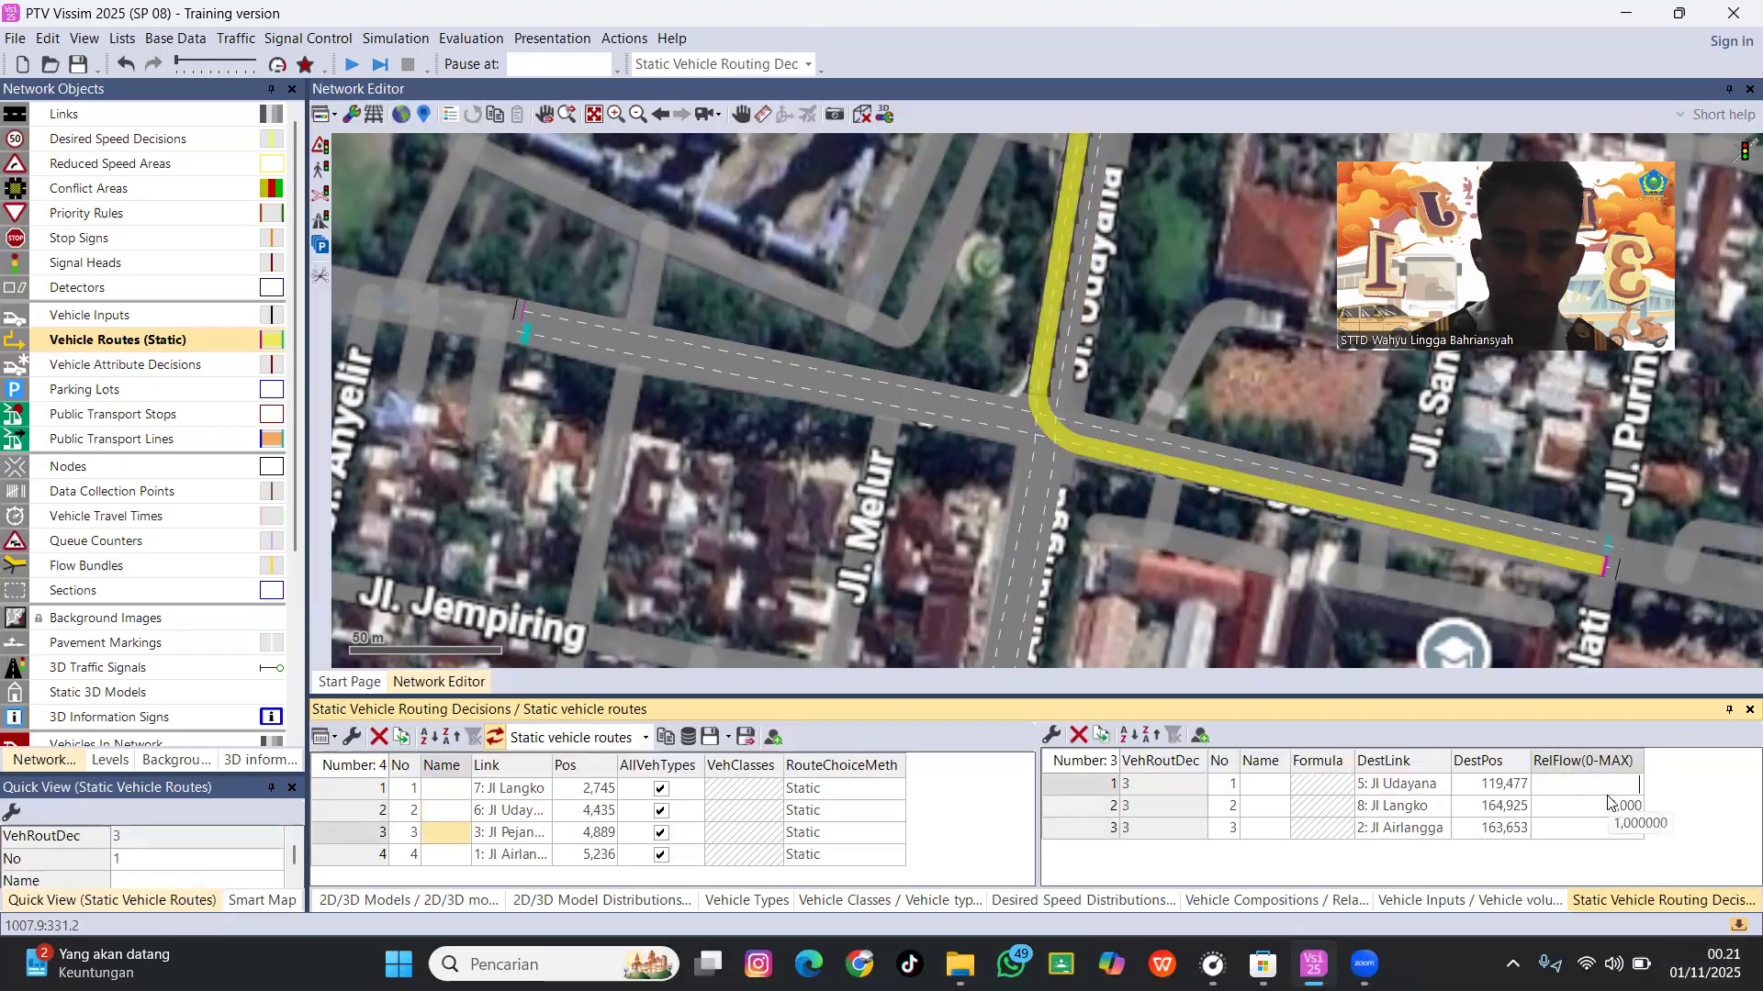
text(o,3)
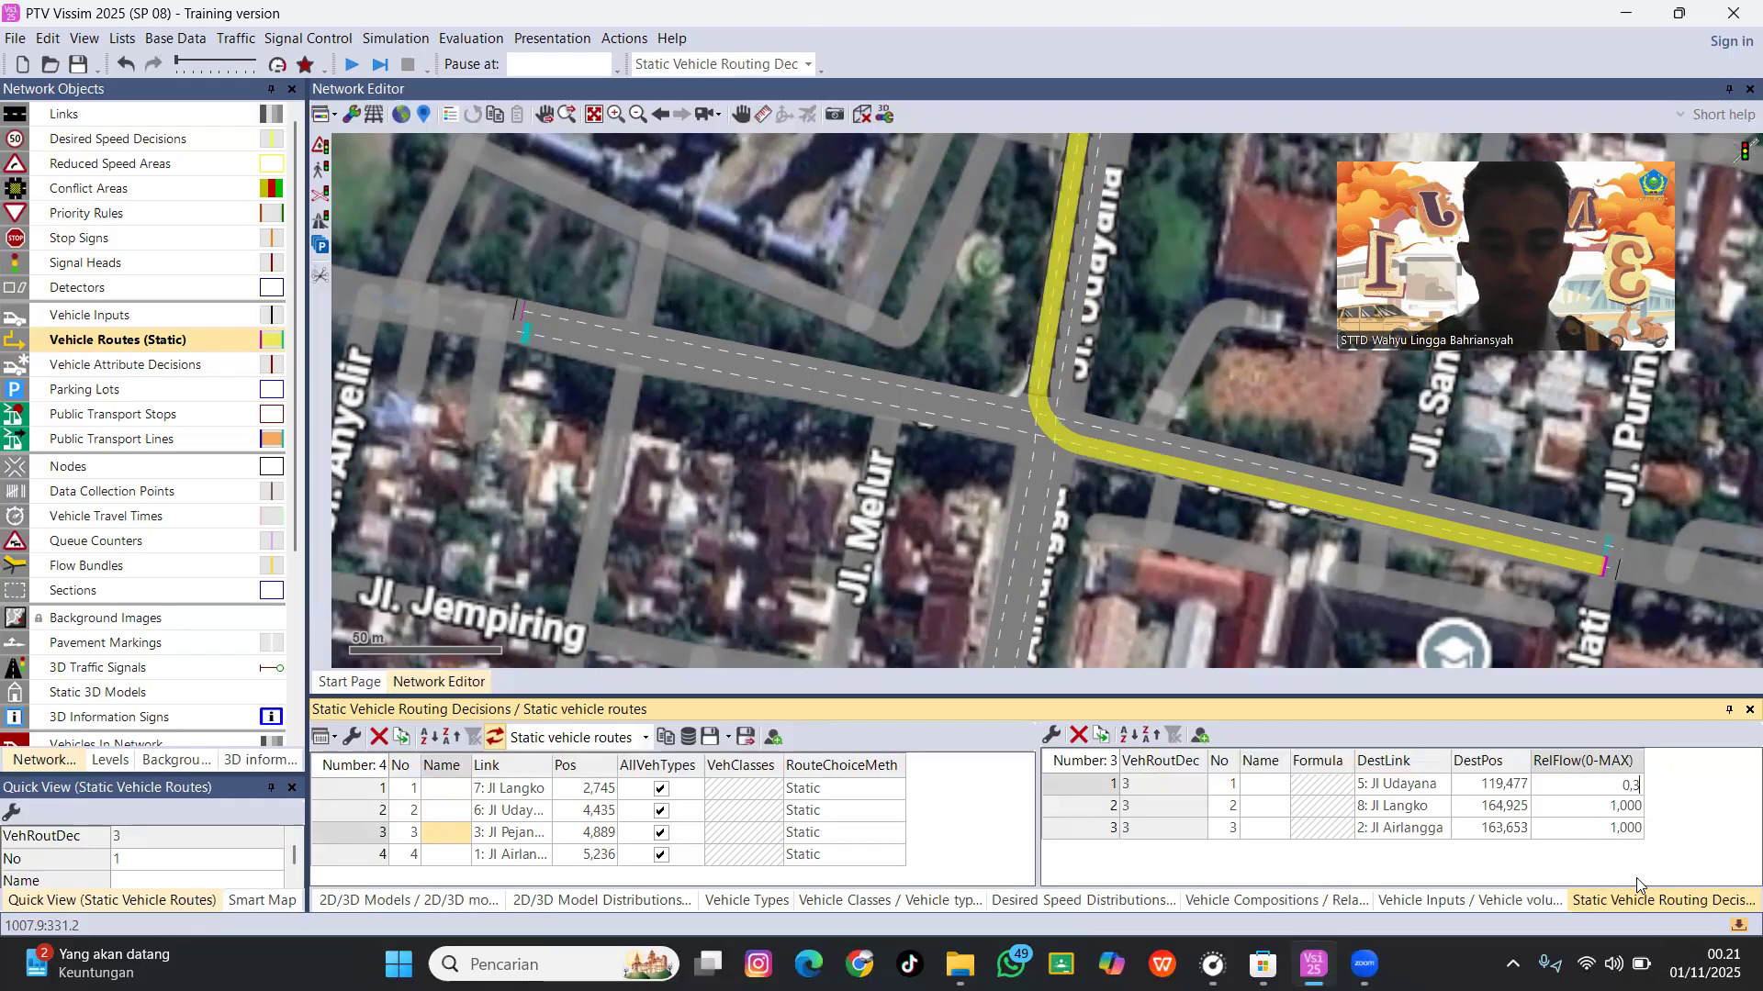
Set the relative flows of the Jl Pejanggik decision's routes to Jl Langko and Jl Airlangga to 0,6 and 0,1.
click(1602, 811)
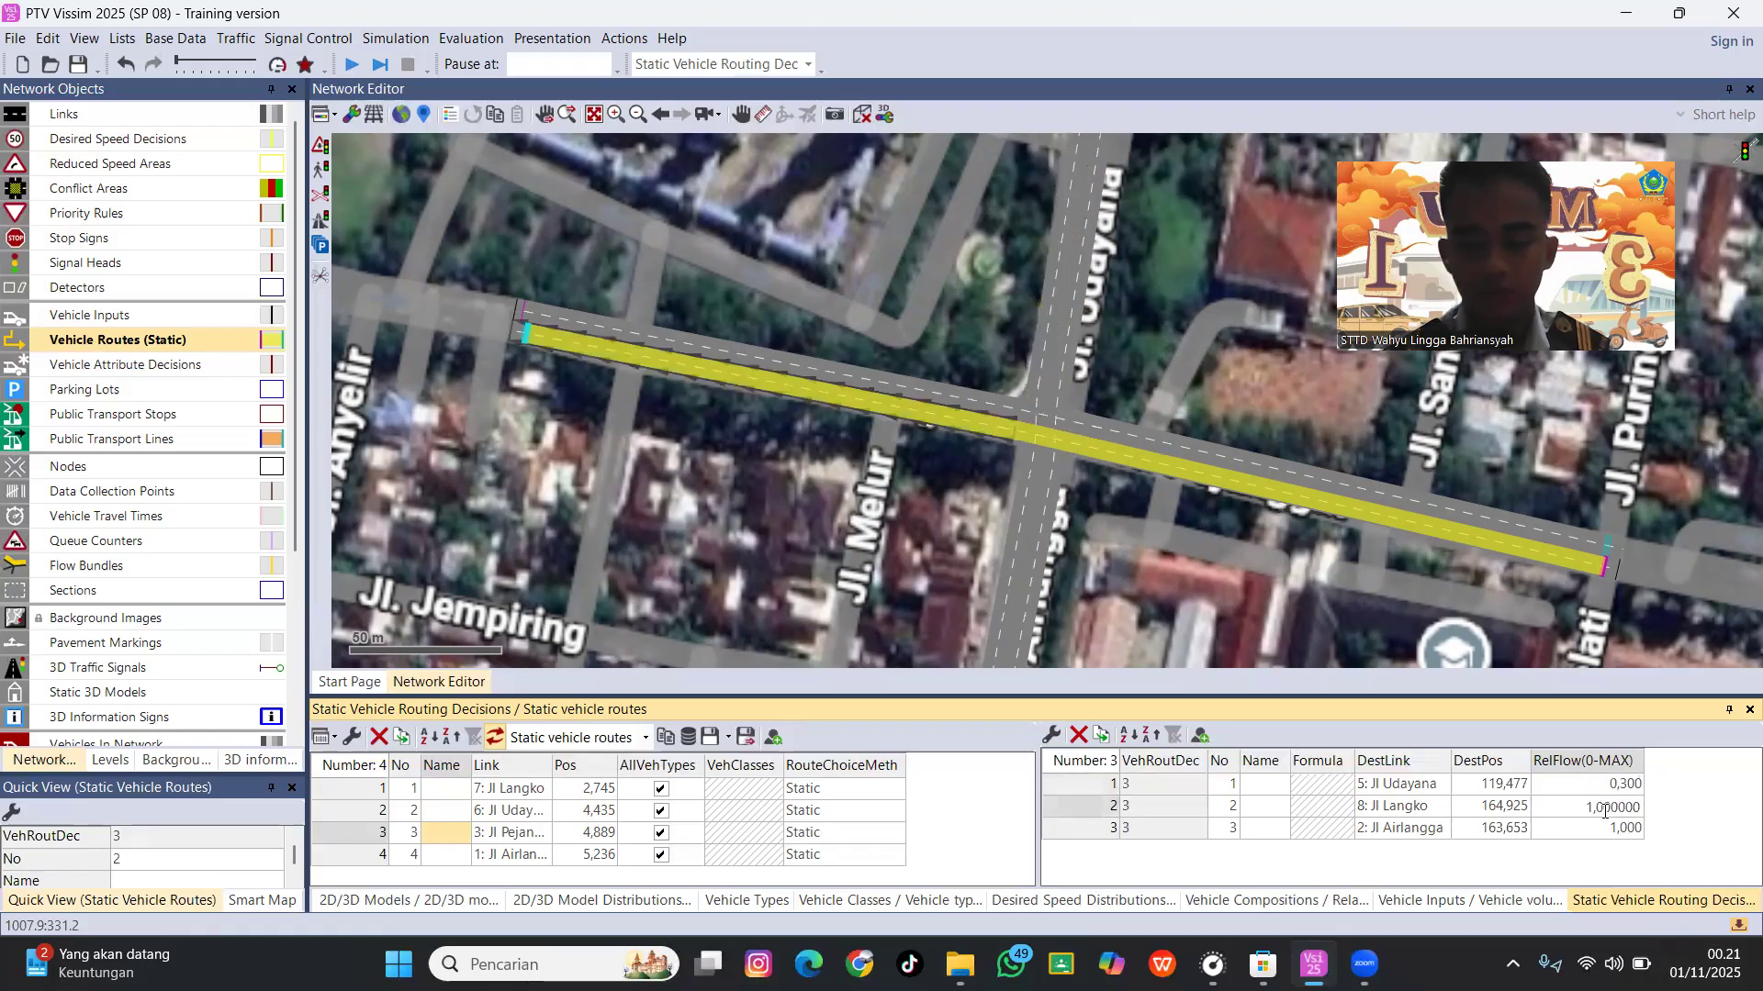
key(ctrl+a)
key(BackSpace)
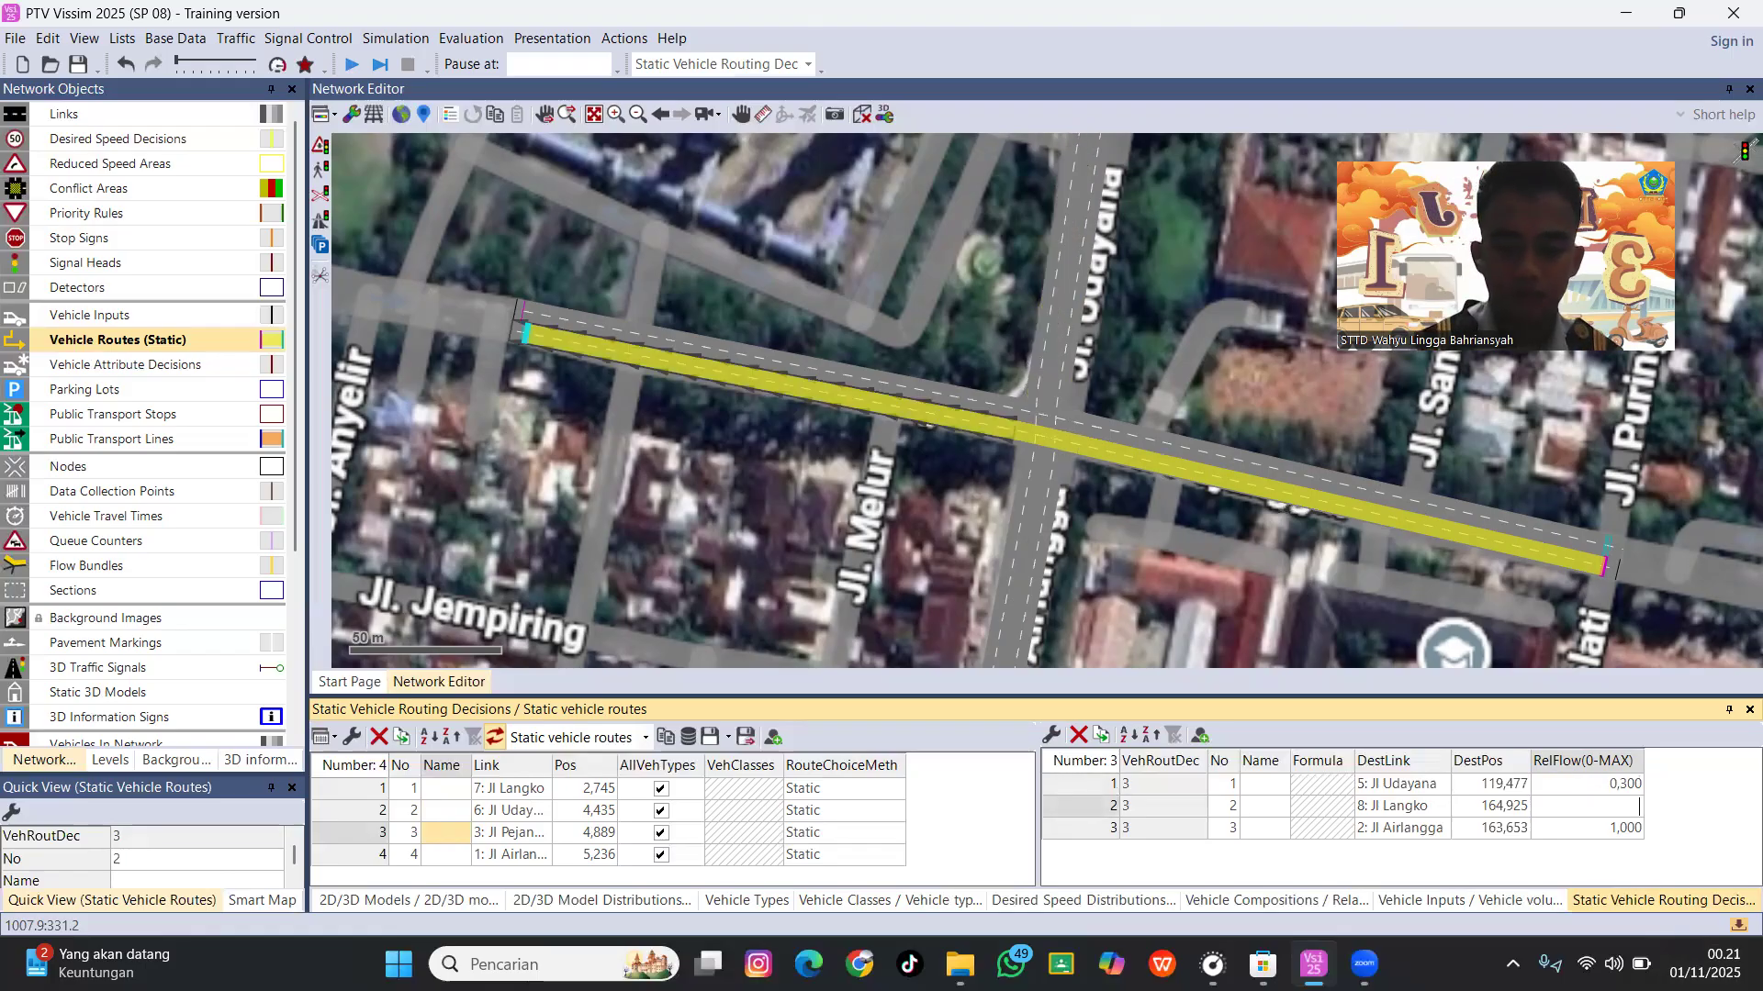
text(0,6)
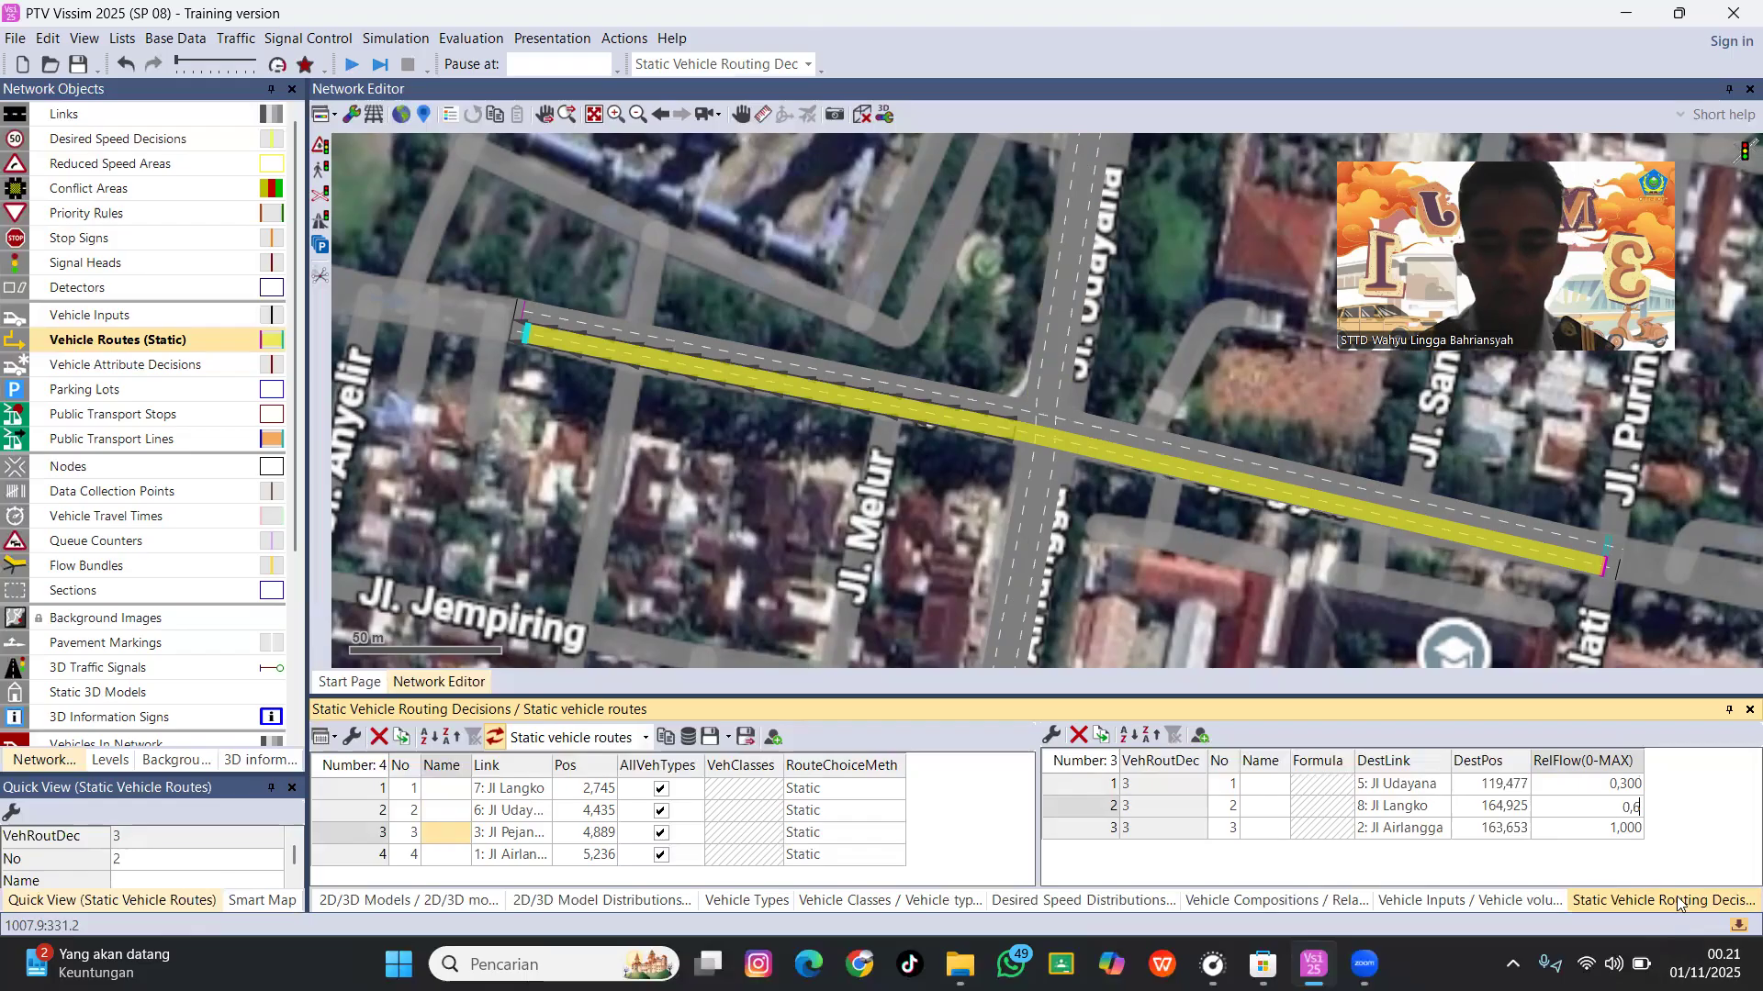
click(1582, 831)
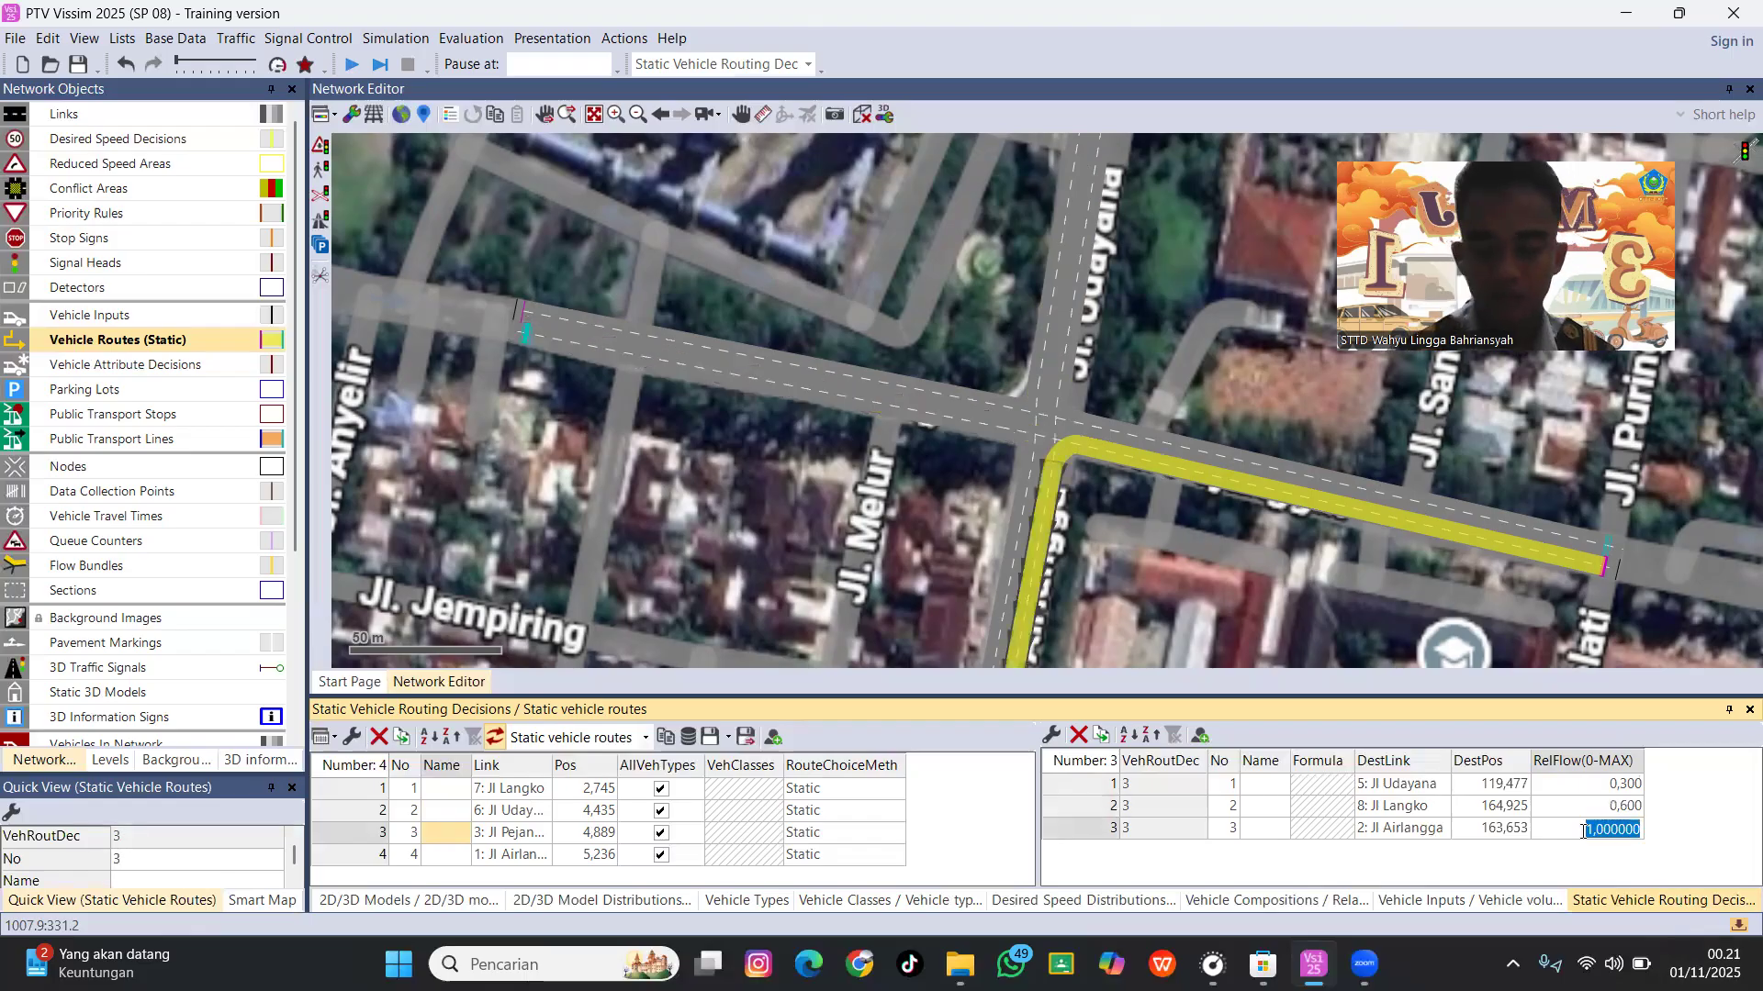
key(BackSpace)
text(0,1)
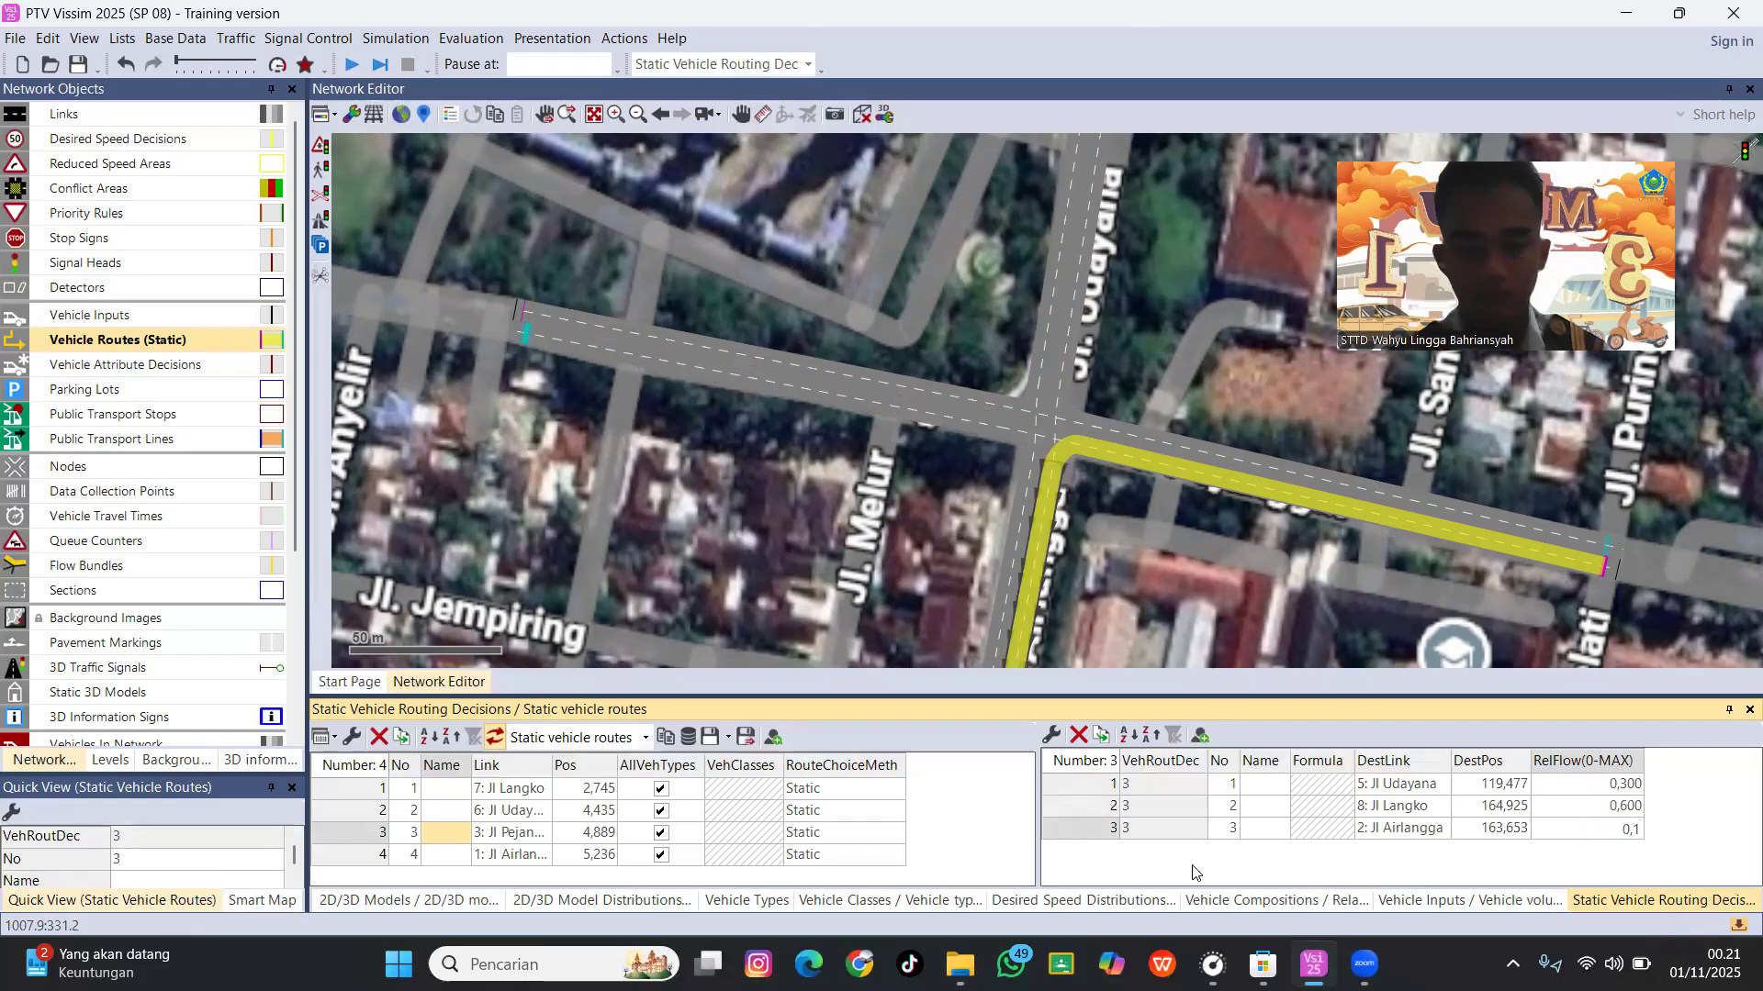
Set the relative flow of the Jl Airlangga decision's route to Jl Langko to 0,2.
click(442, 859)
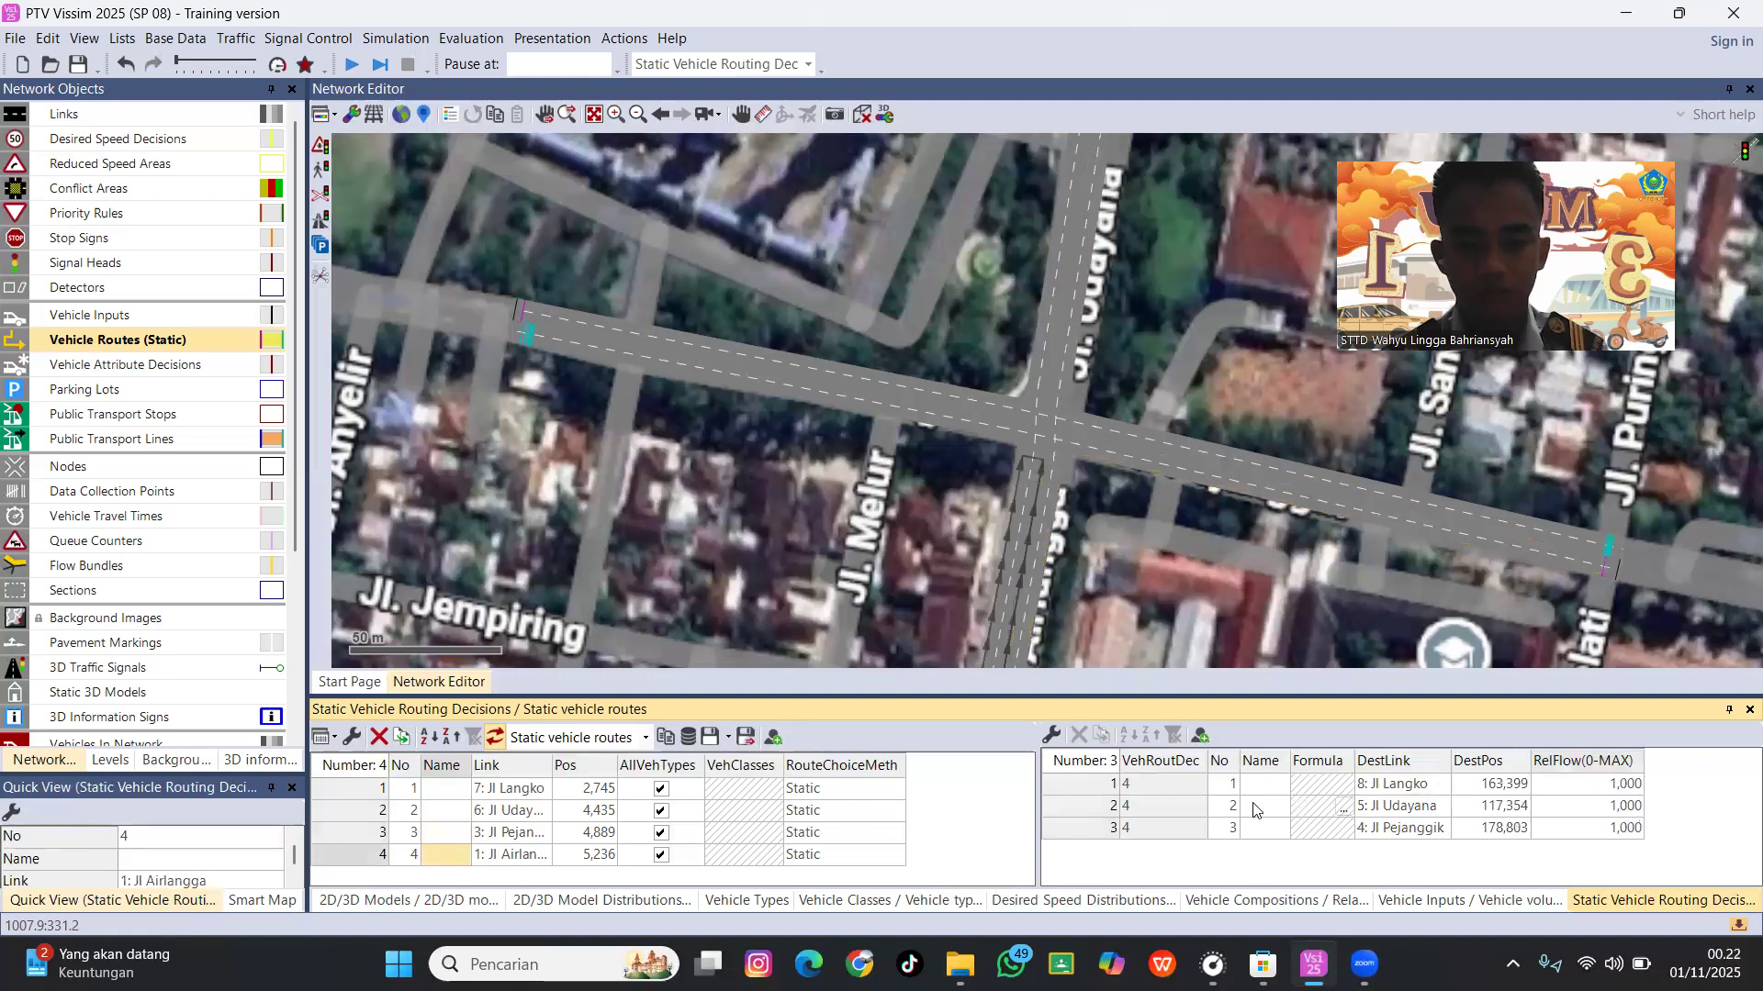
click(1168, 793)
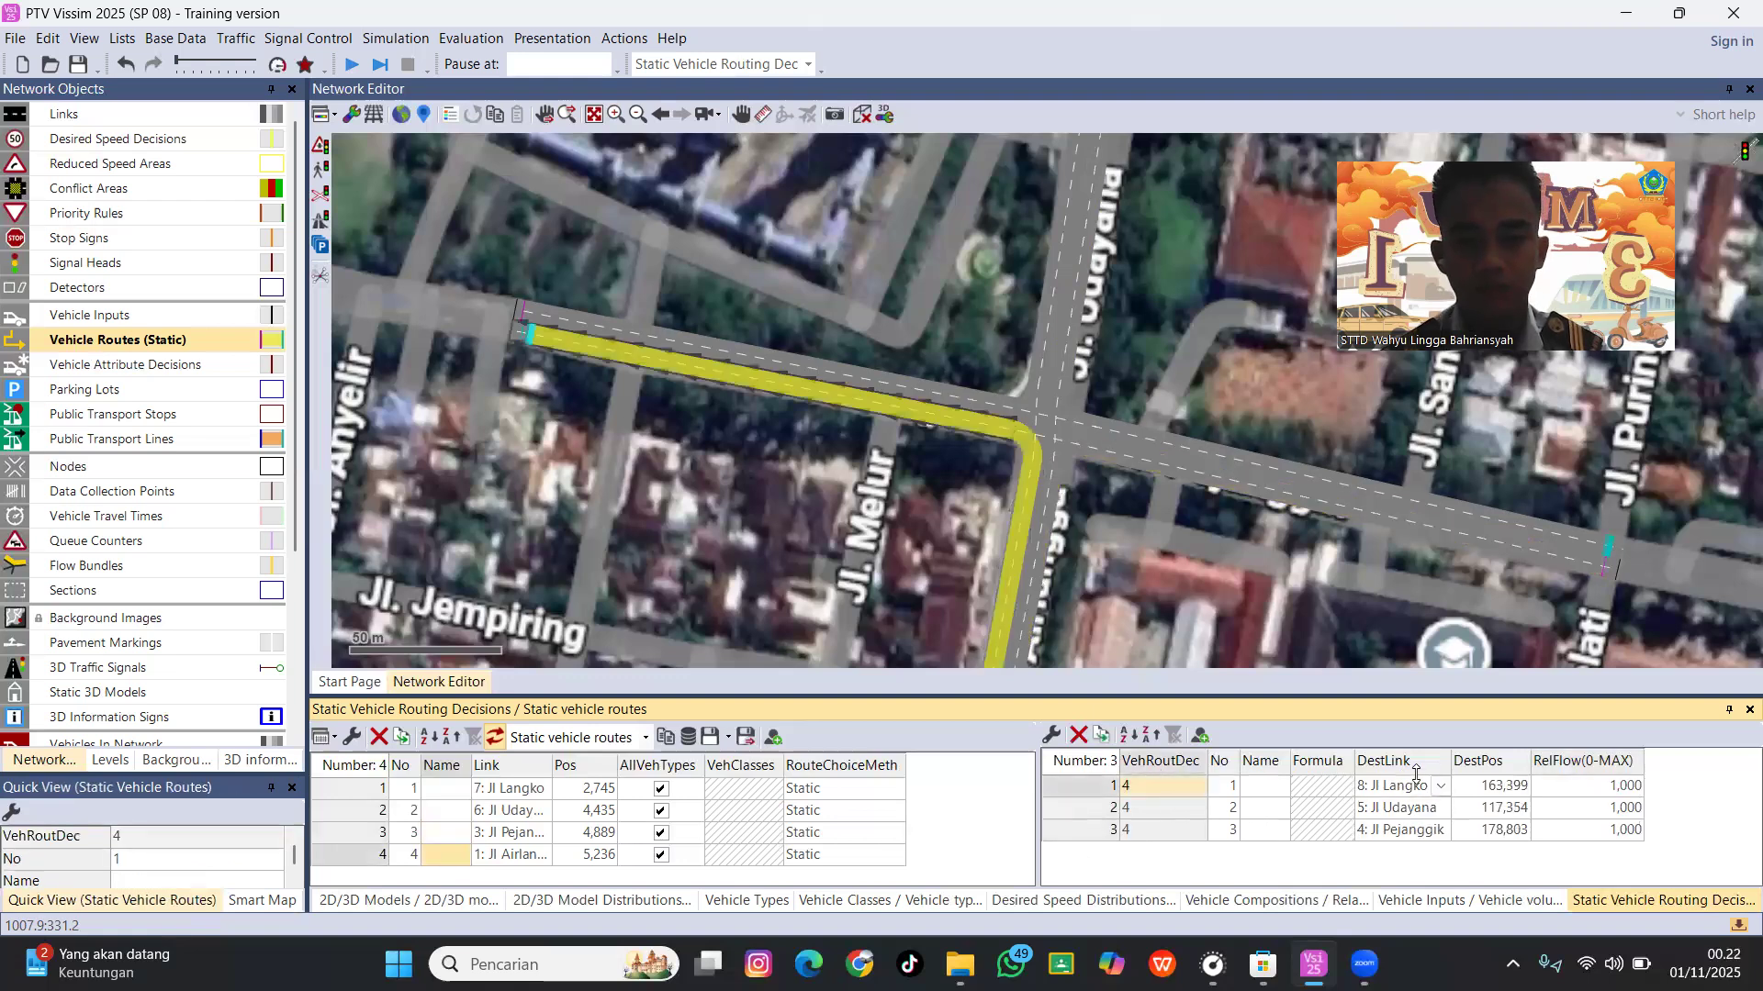
double_click(1623, 789)
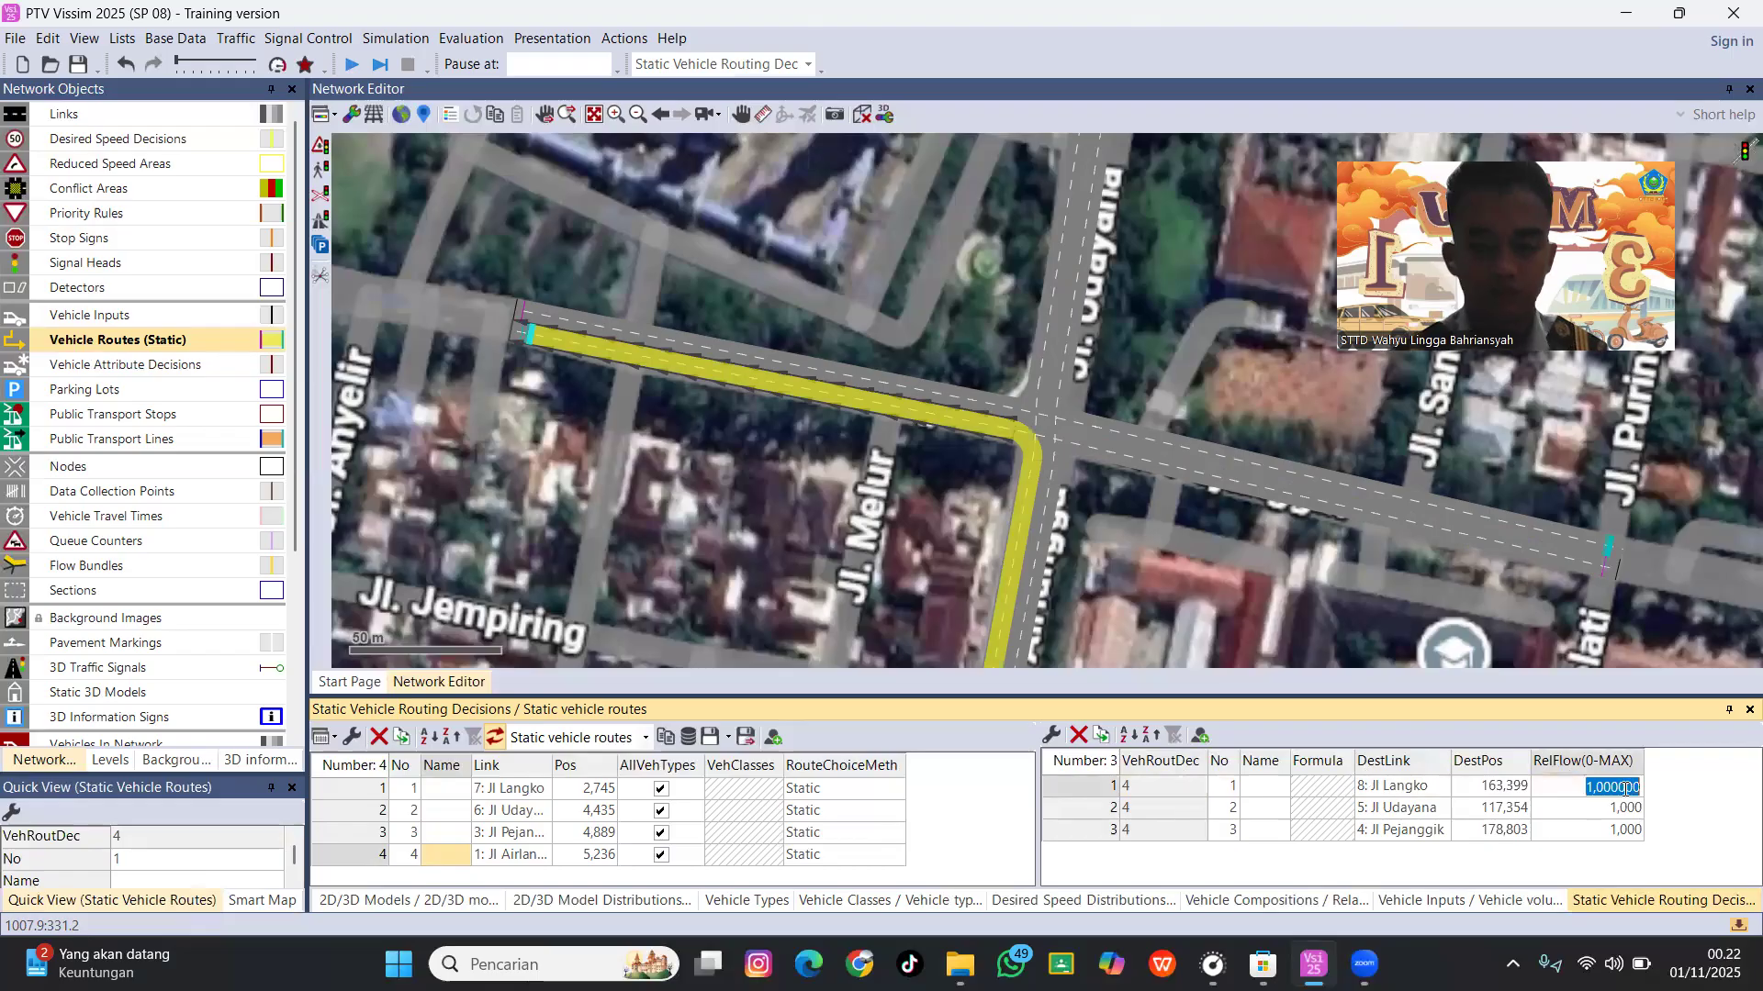
text(0,2)
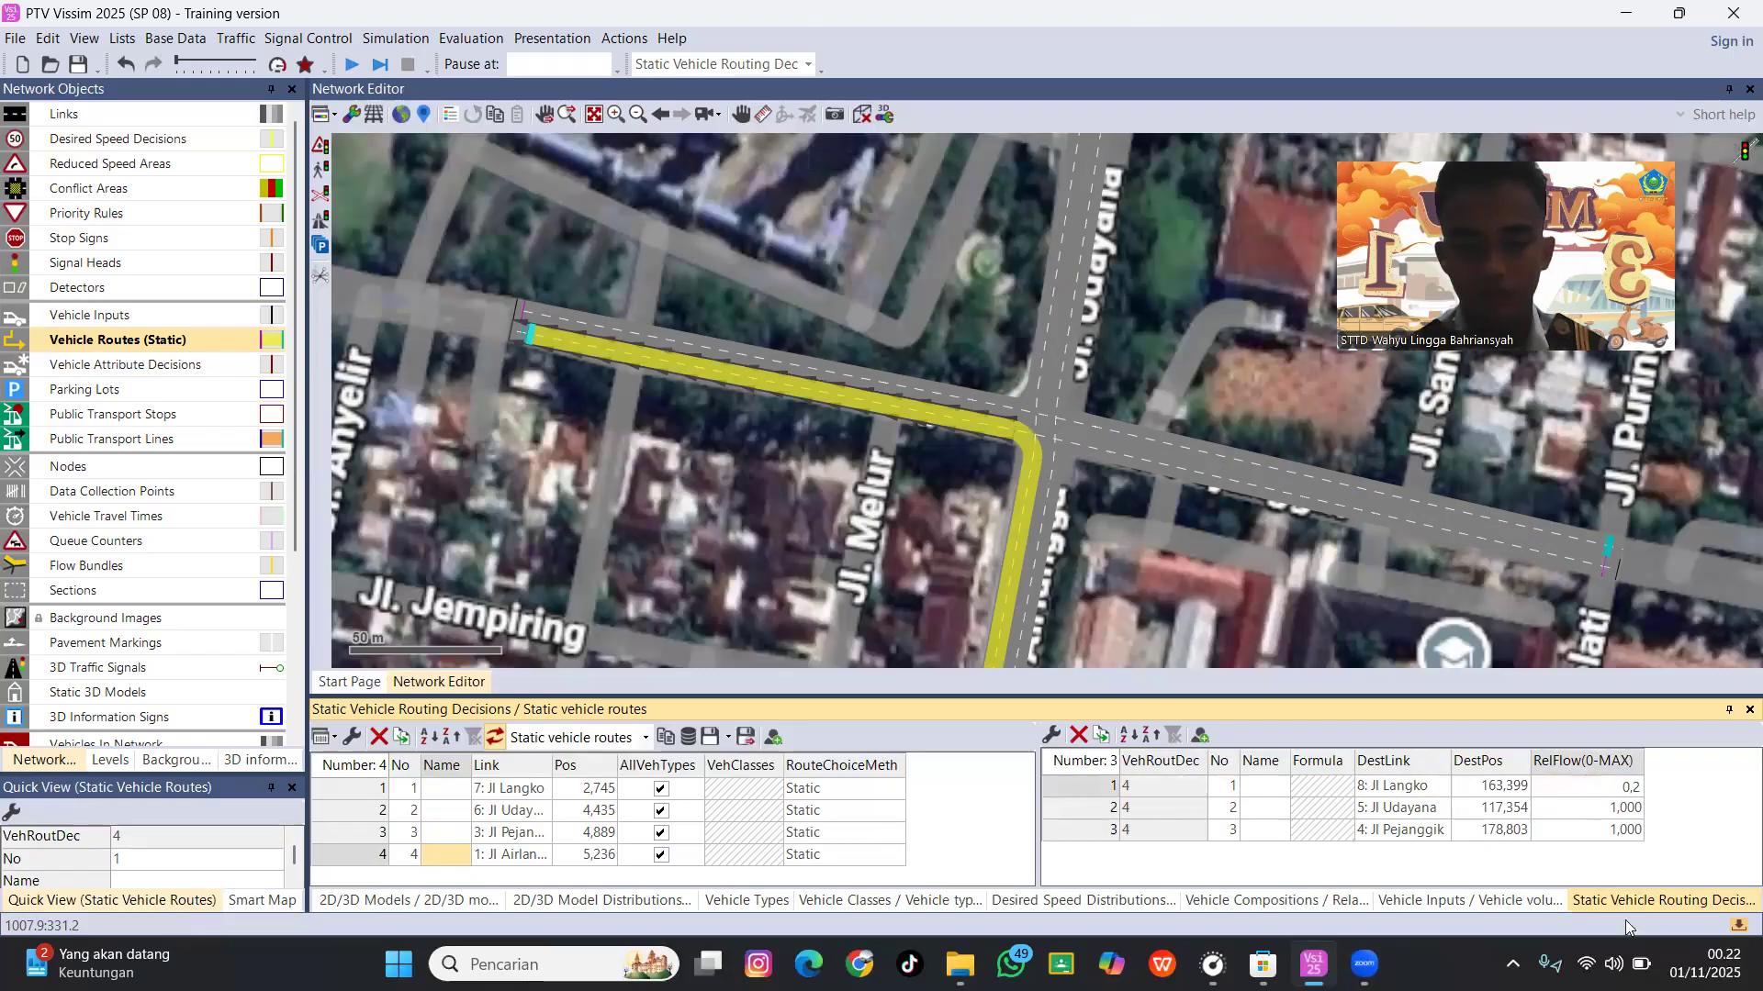
Set the relative flows of the Jl Airlangga decision's routes to Jl Udayana and Jl Pejanggik to 0,6 and 0,2.
double_click(1597, 808)
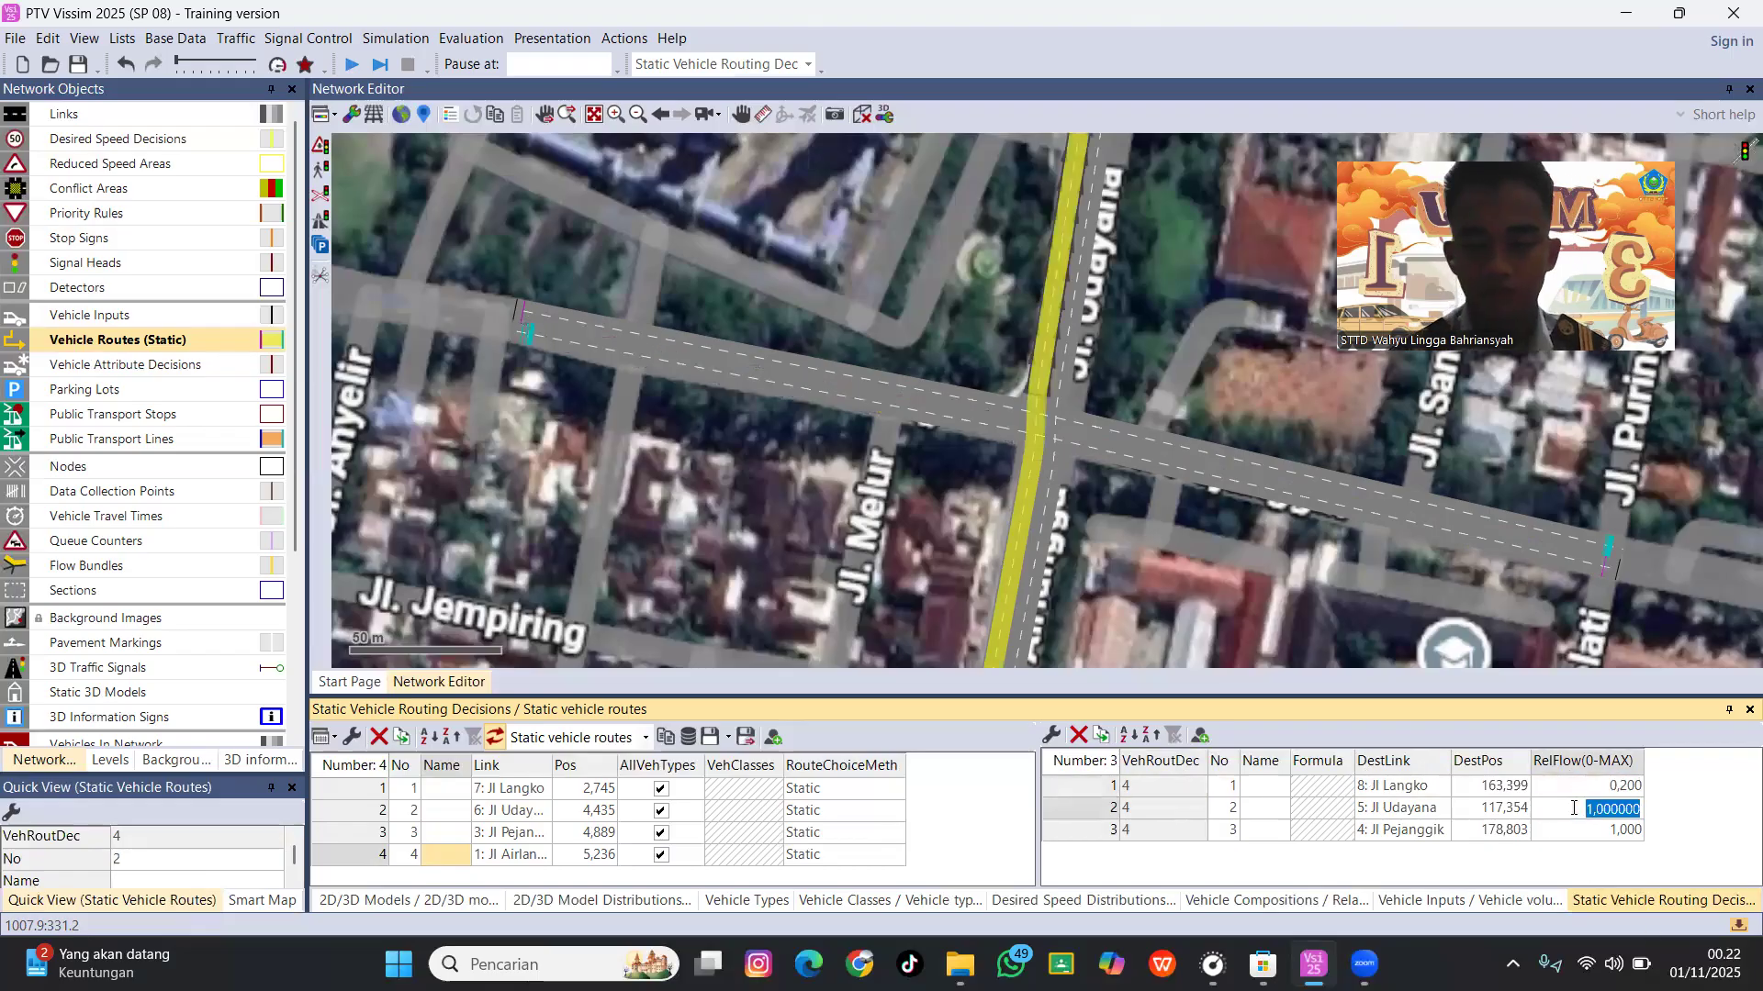
key(BackSpace)
text(0,)
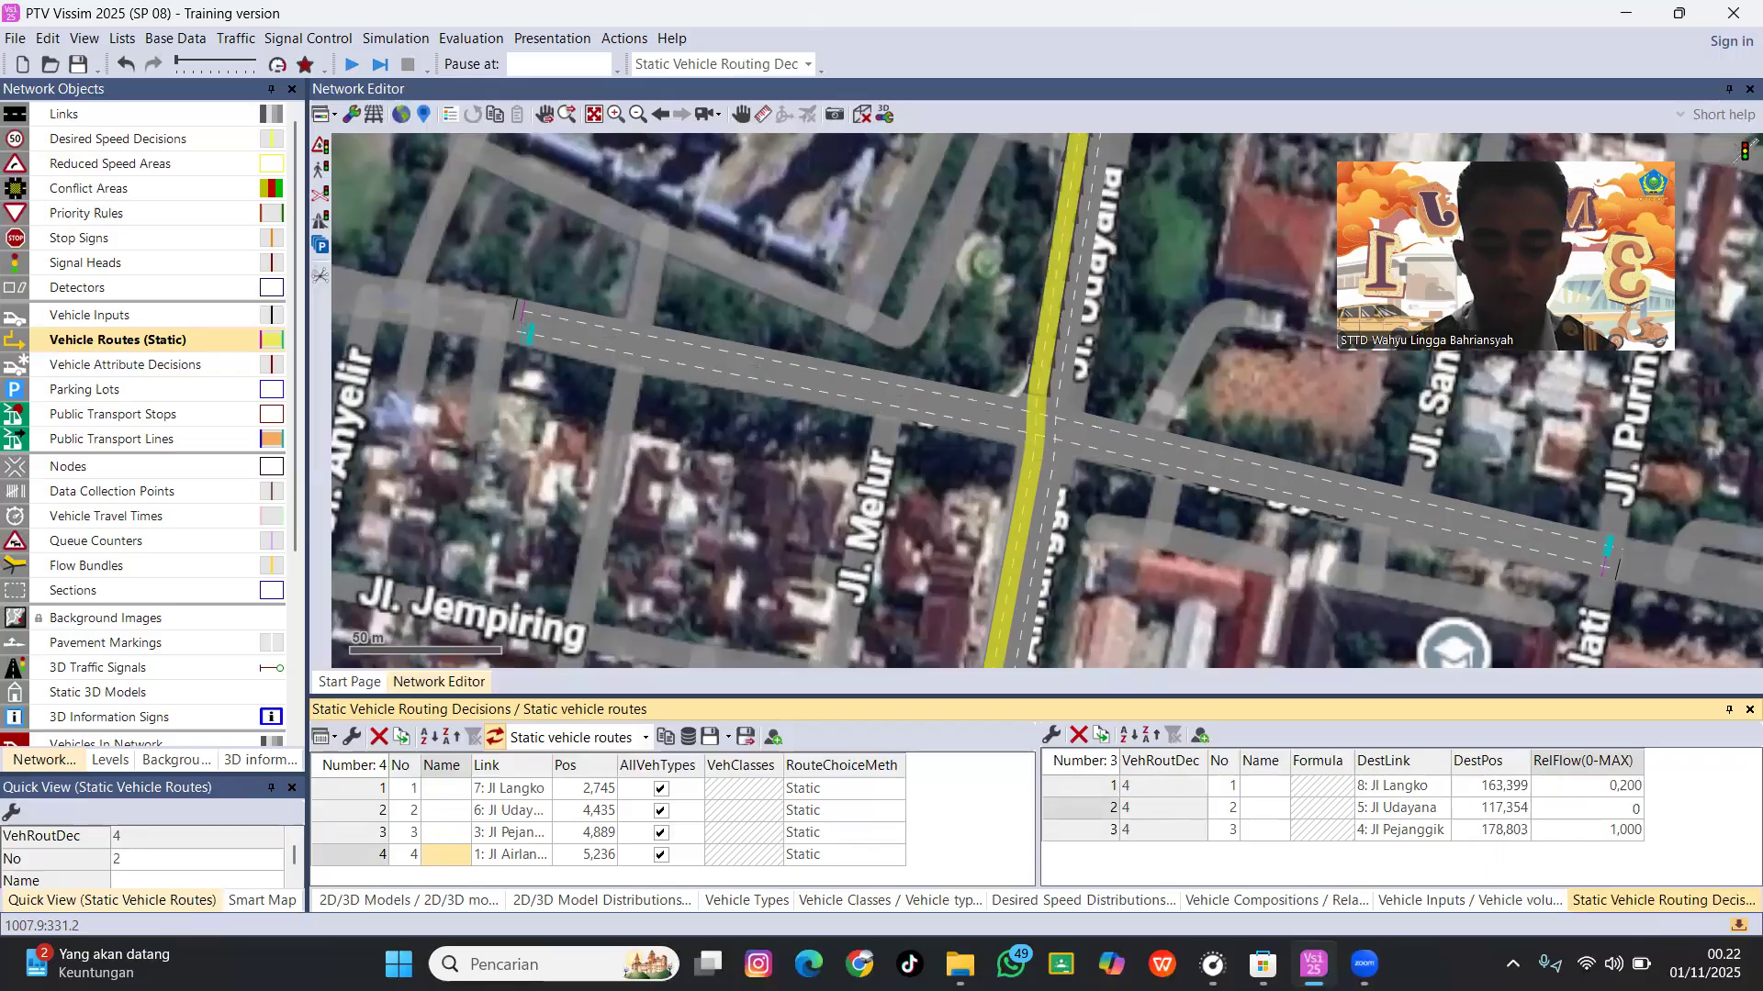
text(6)
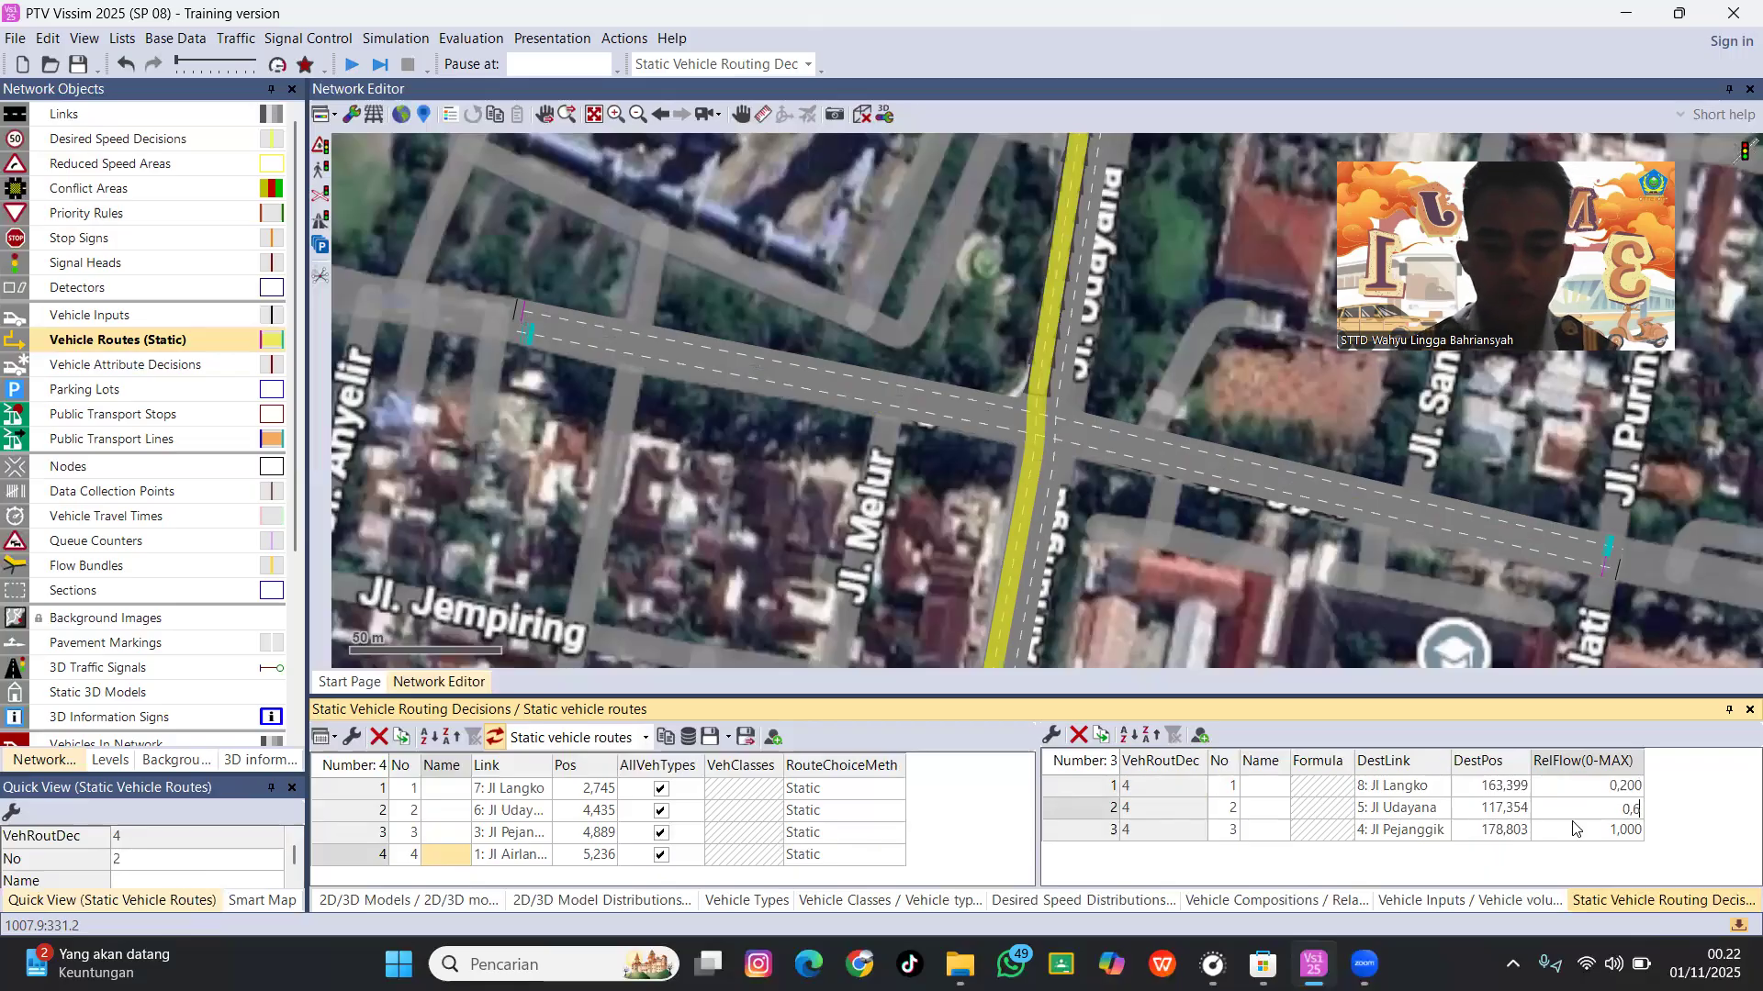
double_click(1622, 833)
text(0,2)
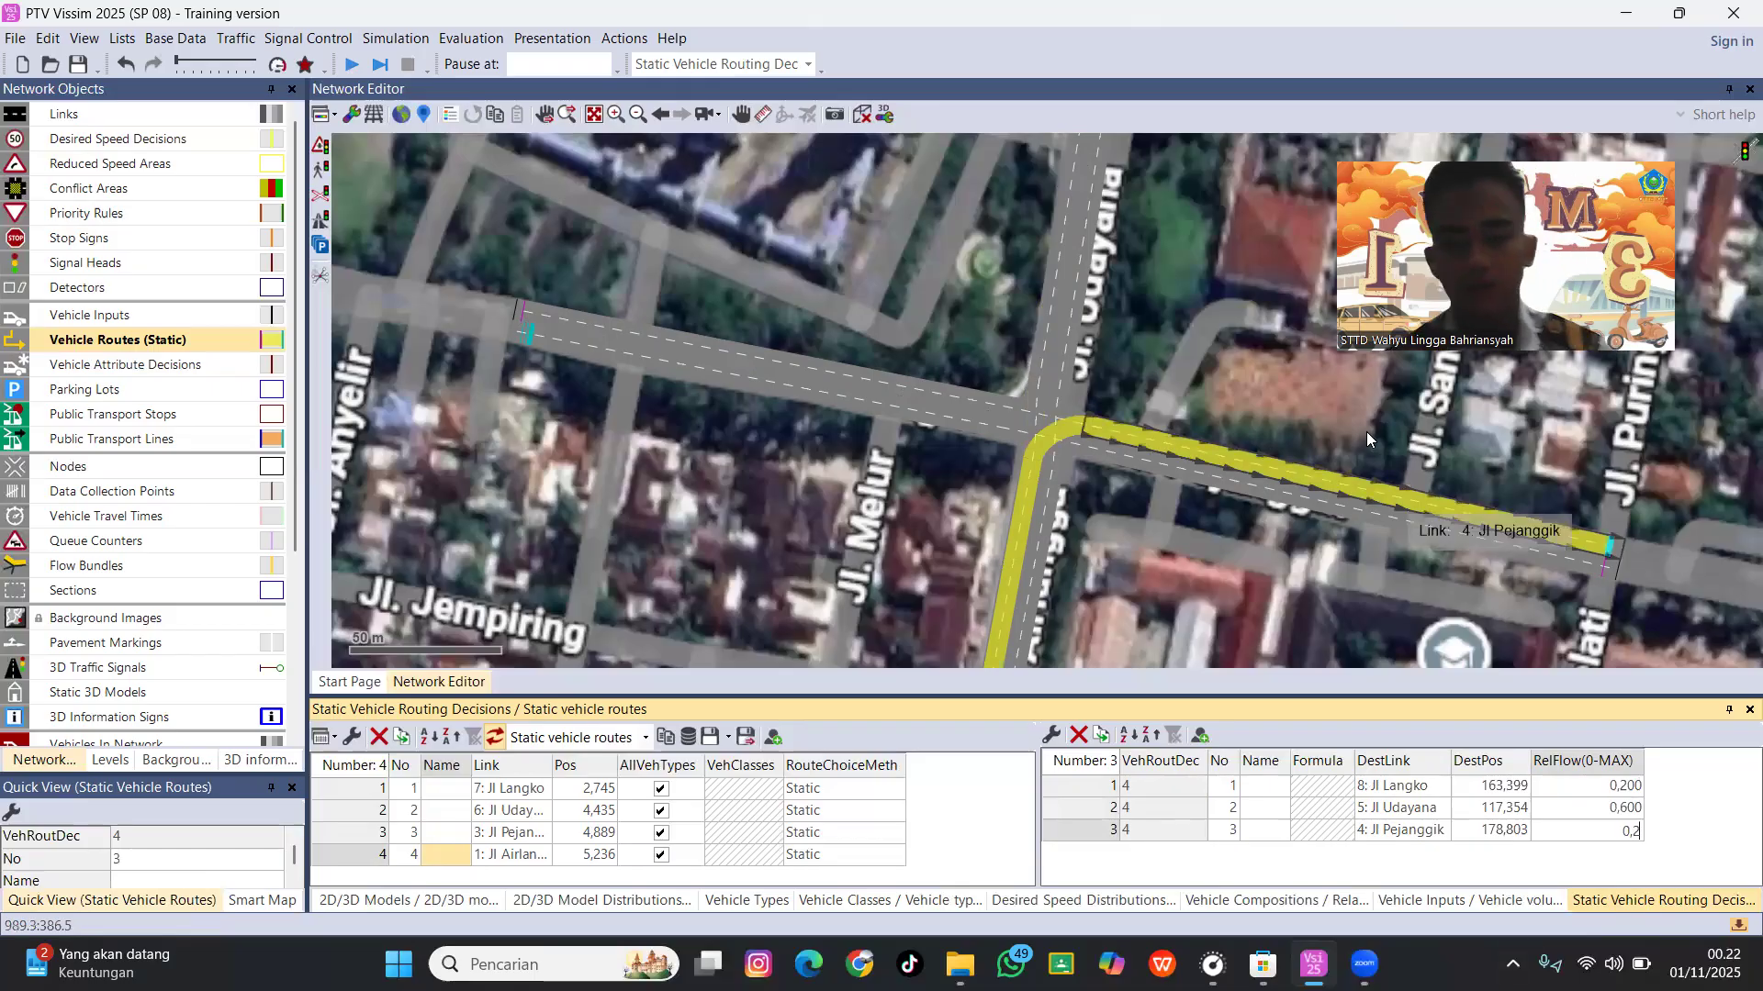
click(1291, 356)
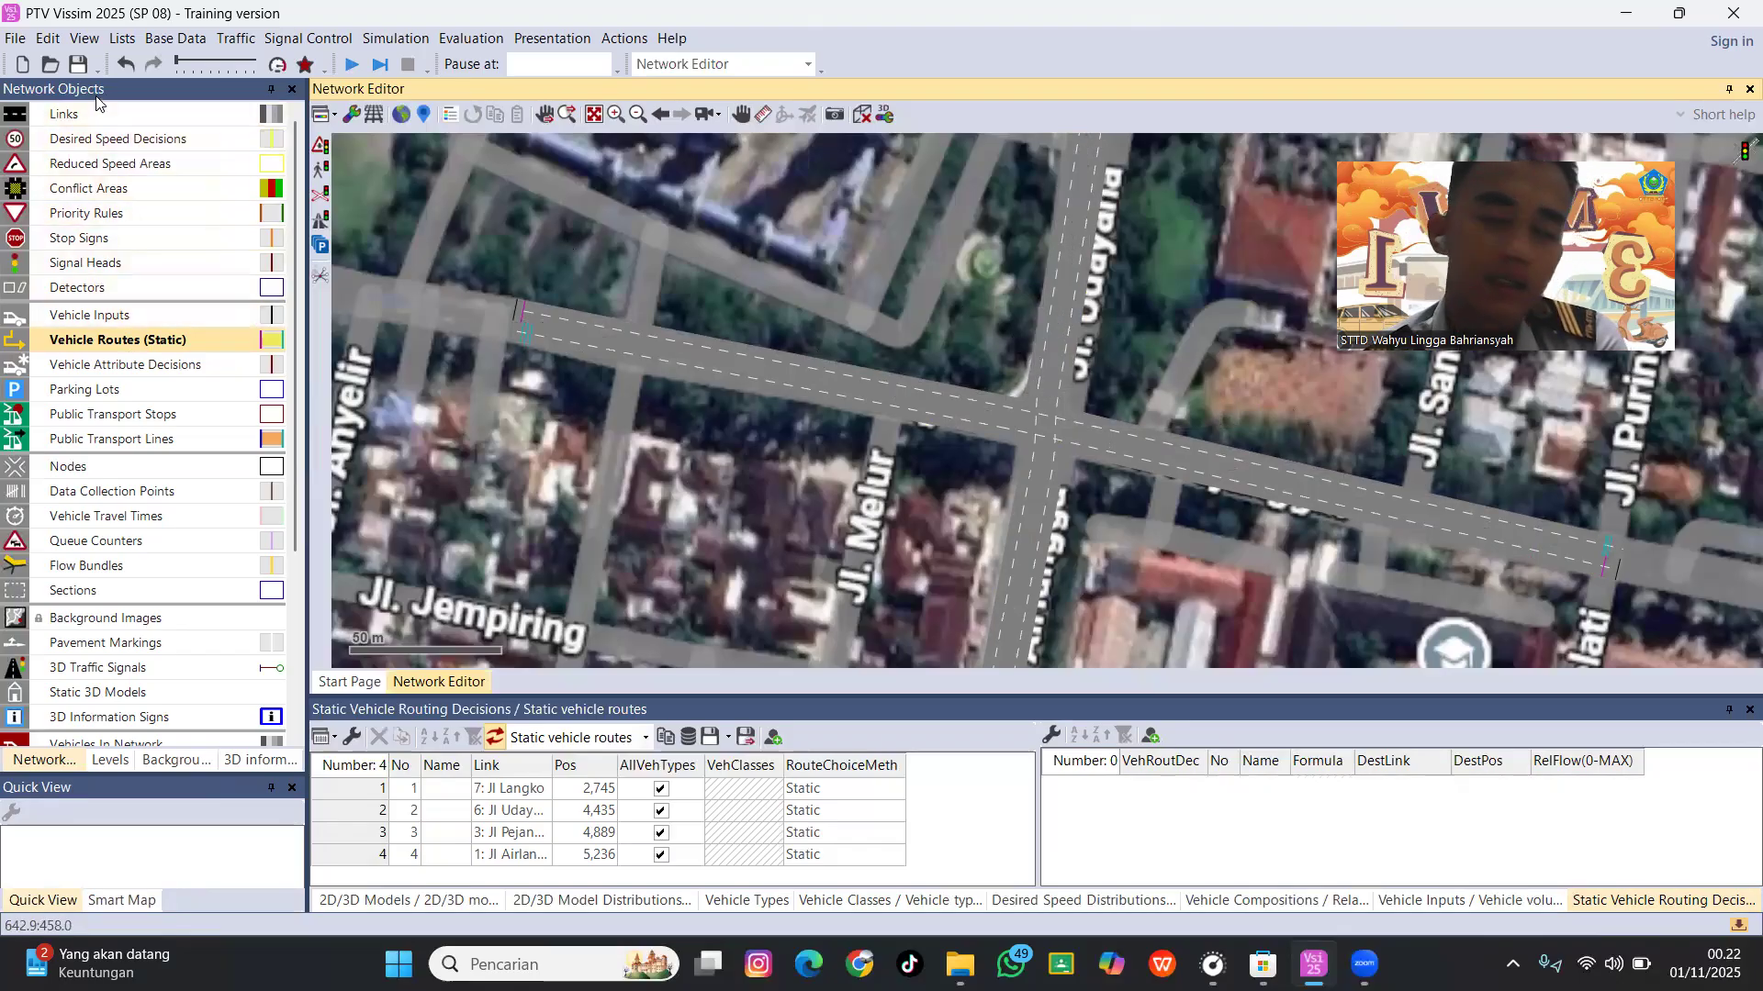
Place a desired speed decision on lane 2 of the inbound Jl Langko link, about 1,7 m from its start.
click(115, 142)
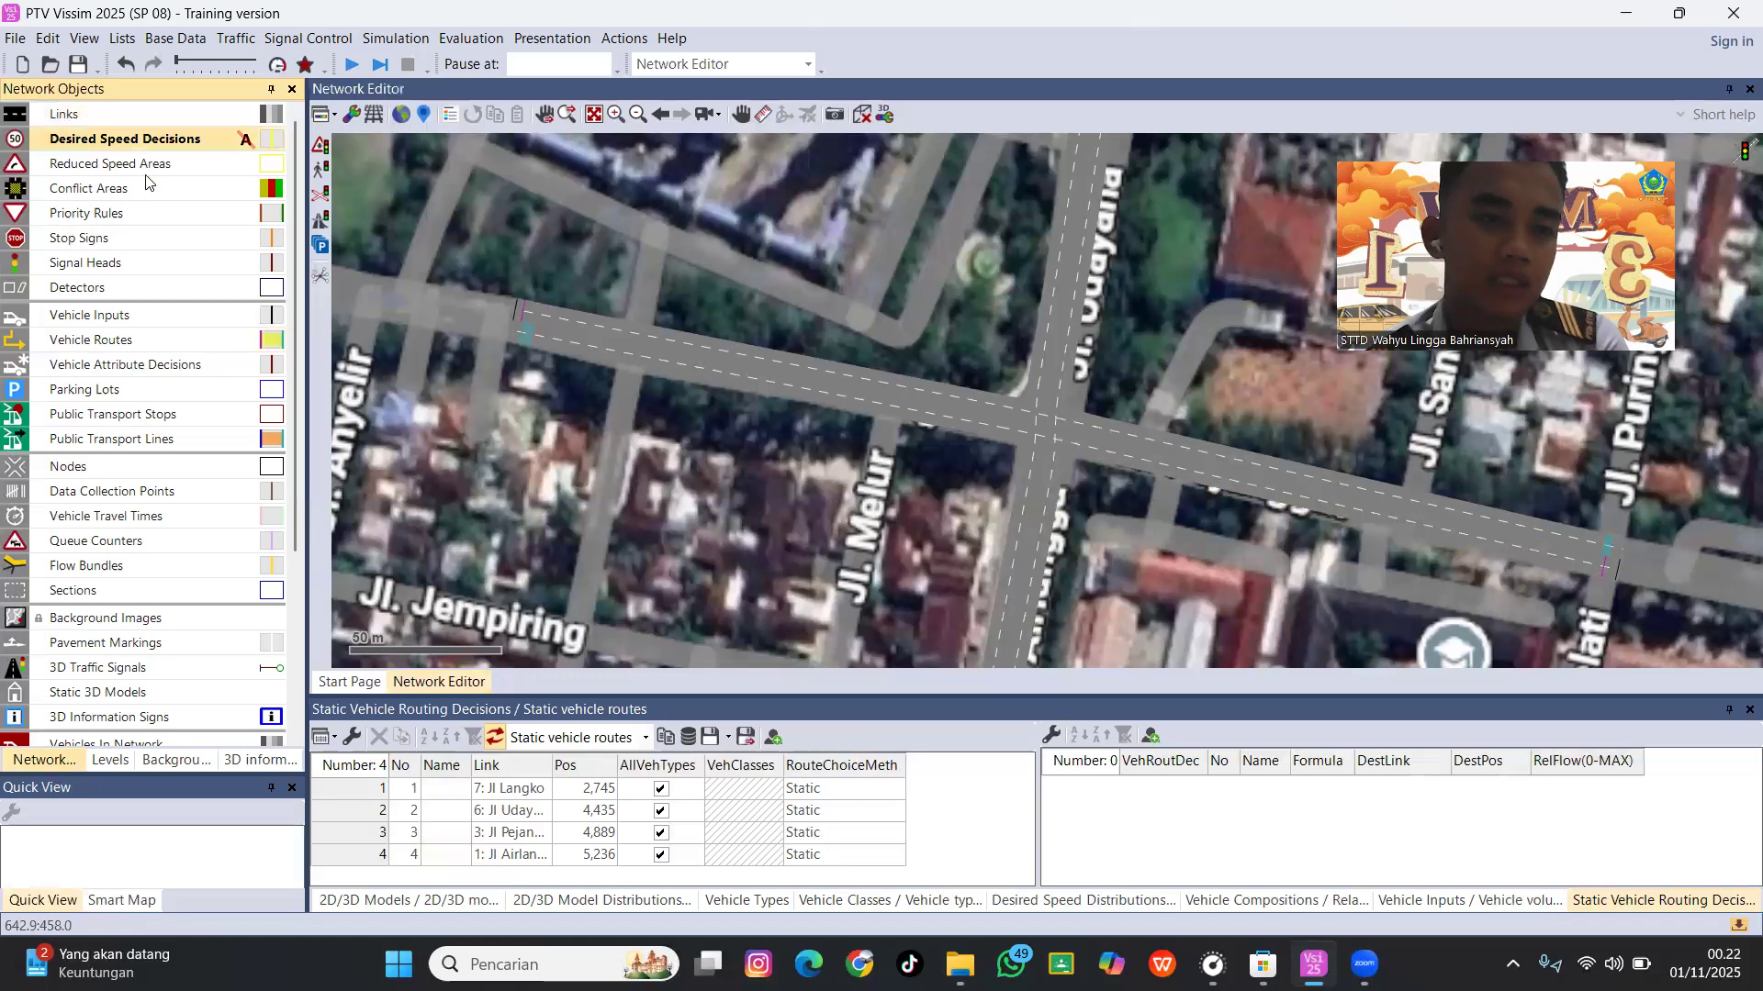
scroll(456, 313, up, 2)
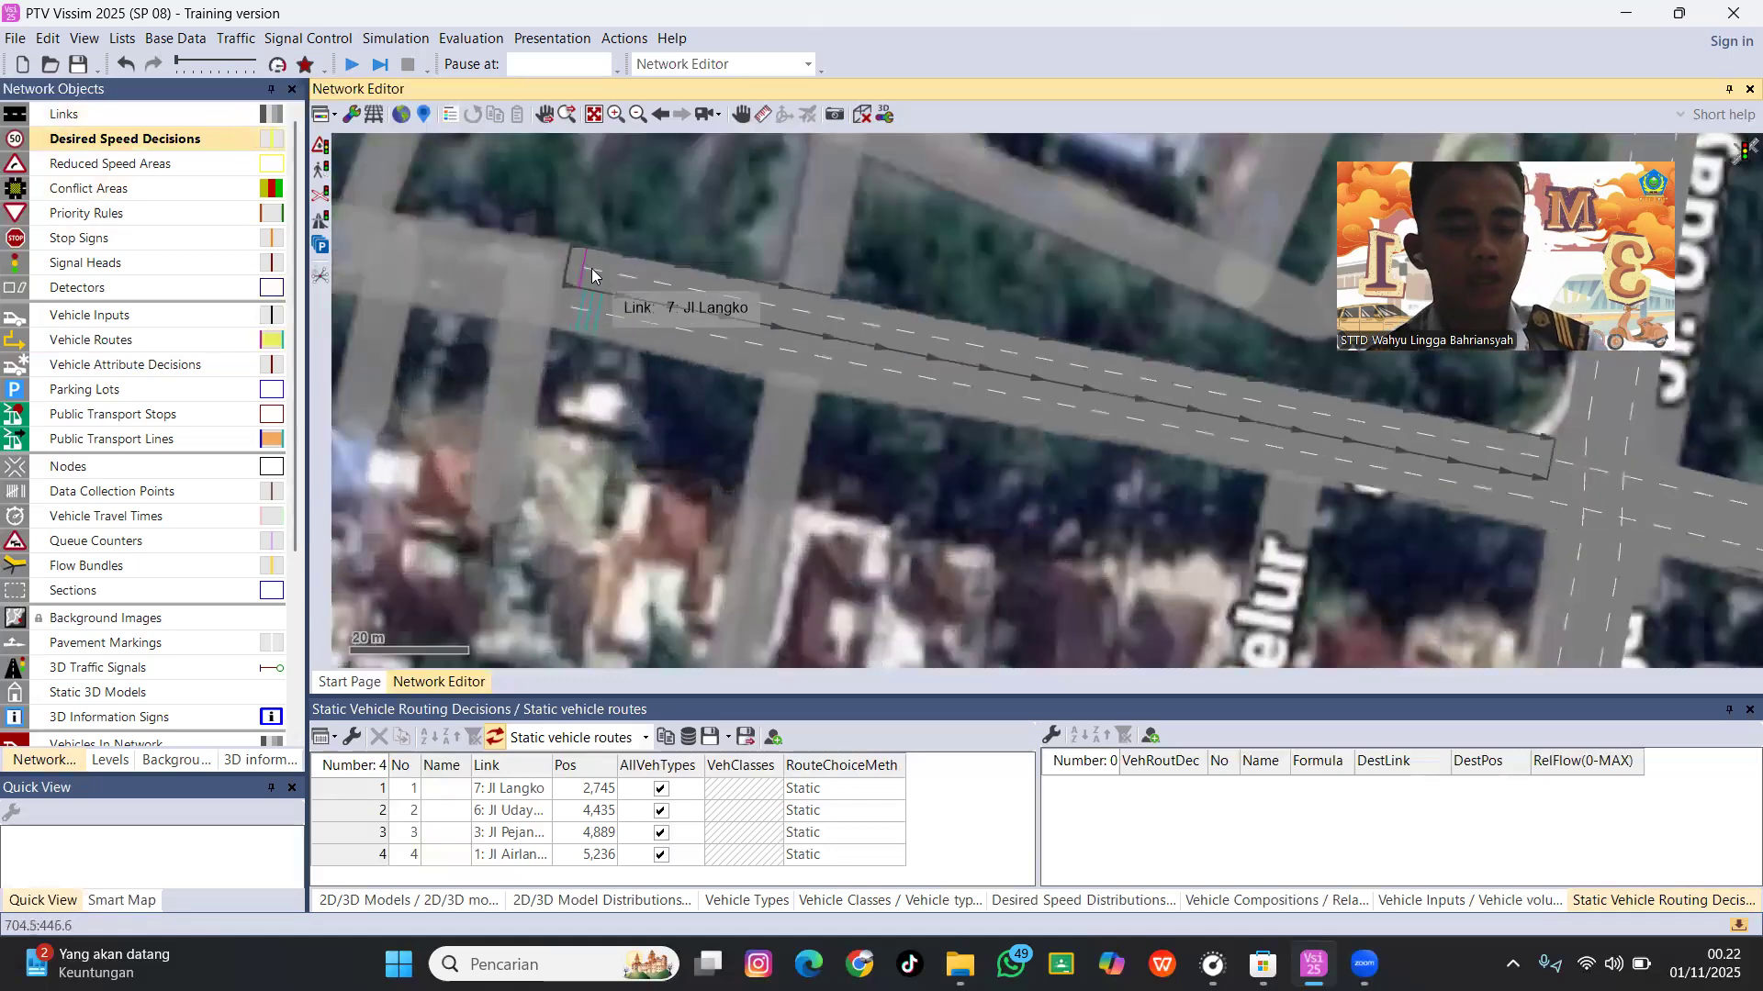
scroll(606, 252, up, 2)
scroll(597, 243, up, 2)
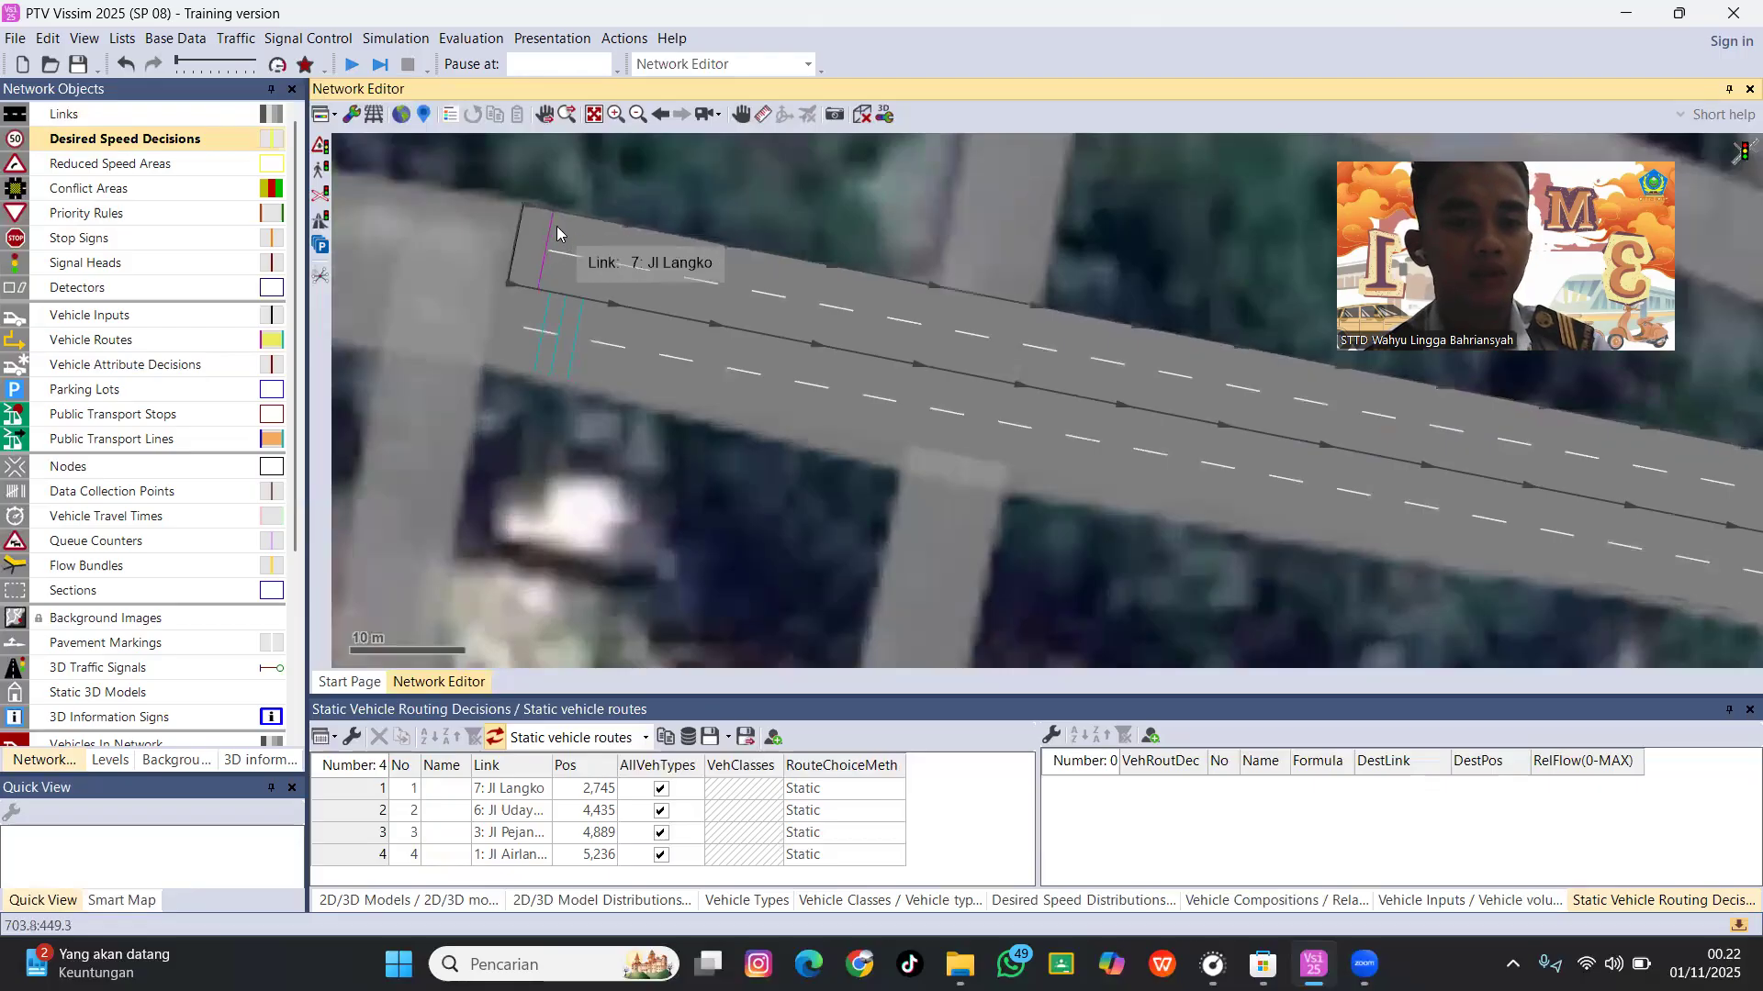
right_click(544, 219)
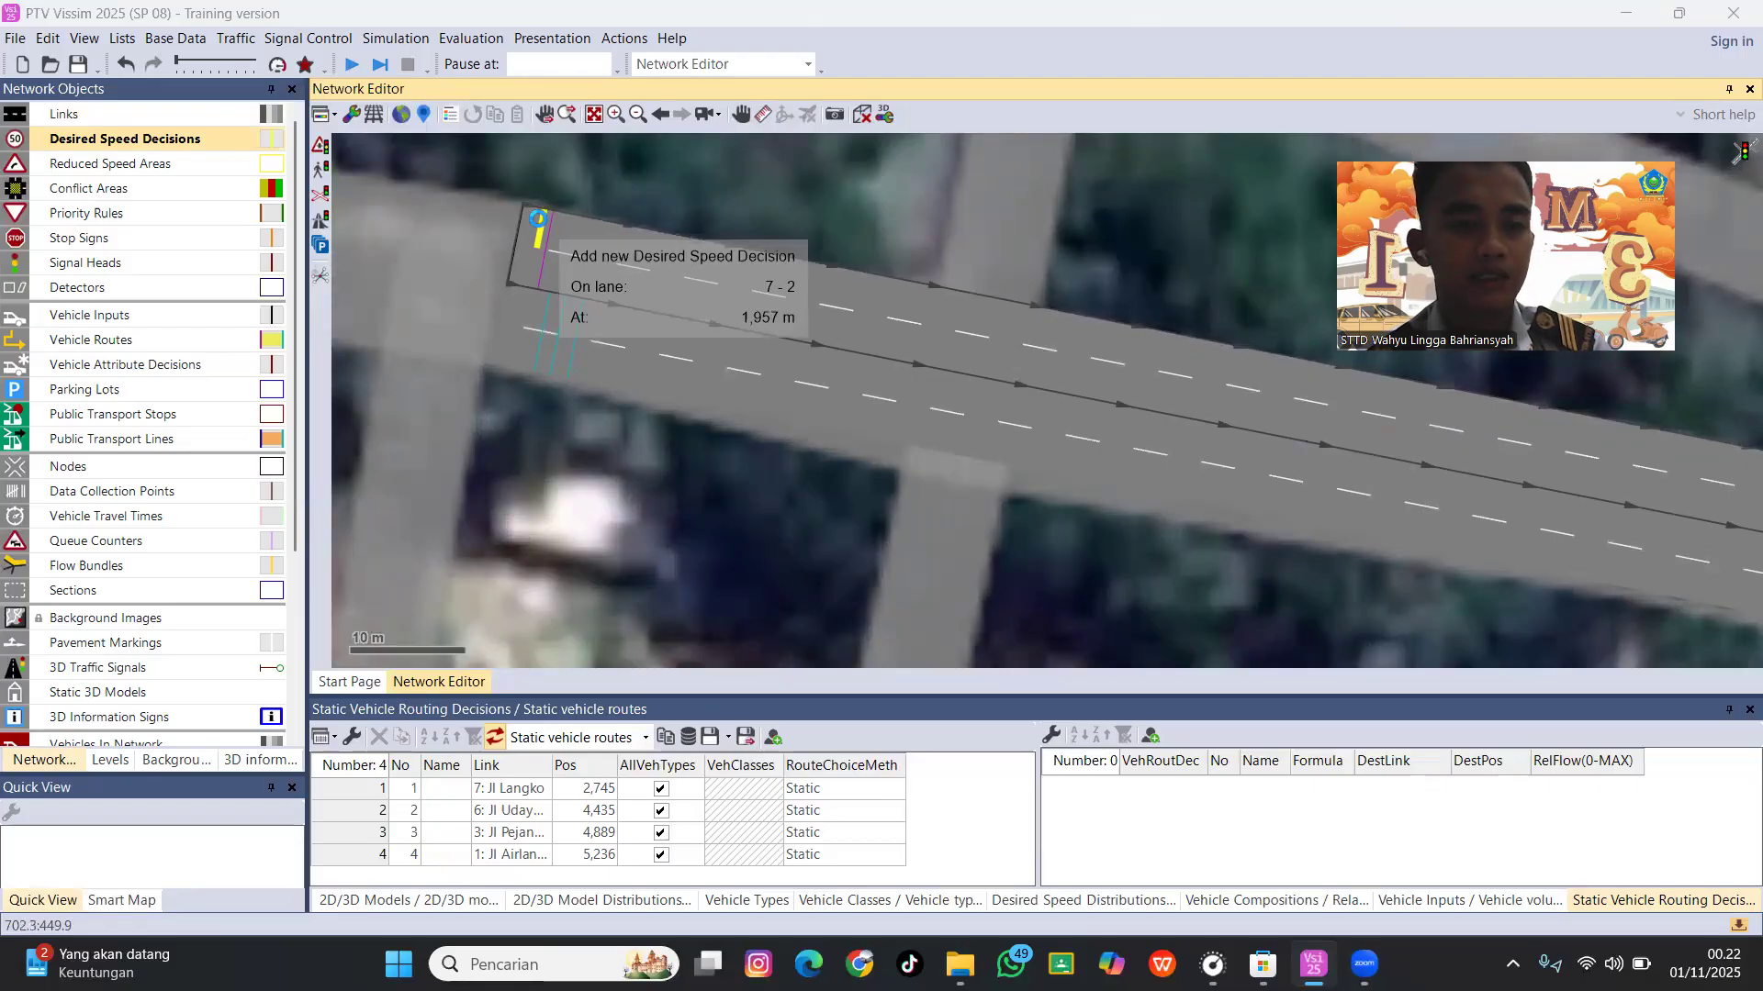
click(543, 250)
Add the vehicle classes Car, LGV and Motor to the Jl Langko desired speed decision.
right_click(354, 276)
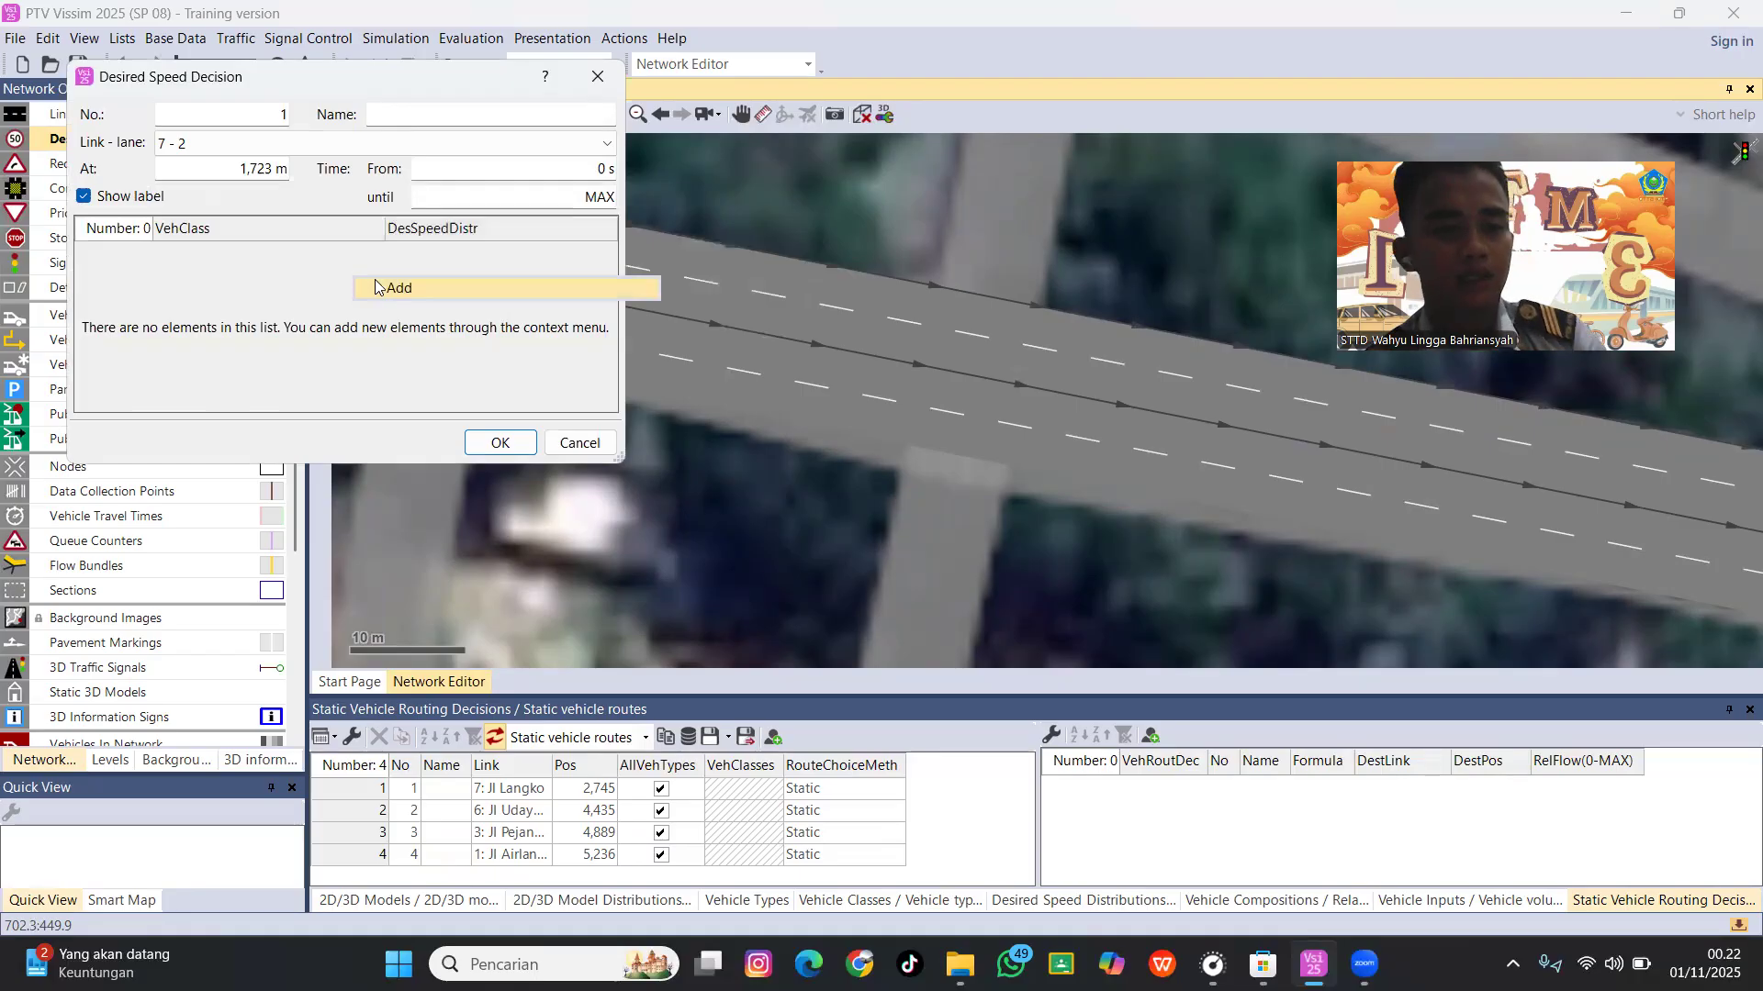
click(376, 287)
right_click(341, 281)
click(372, 296)
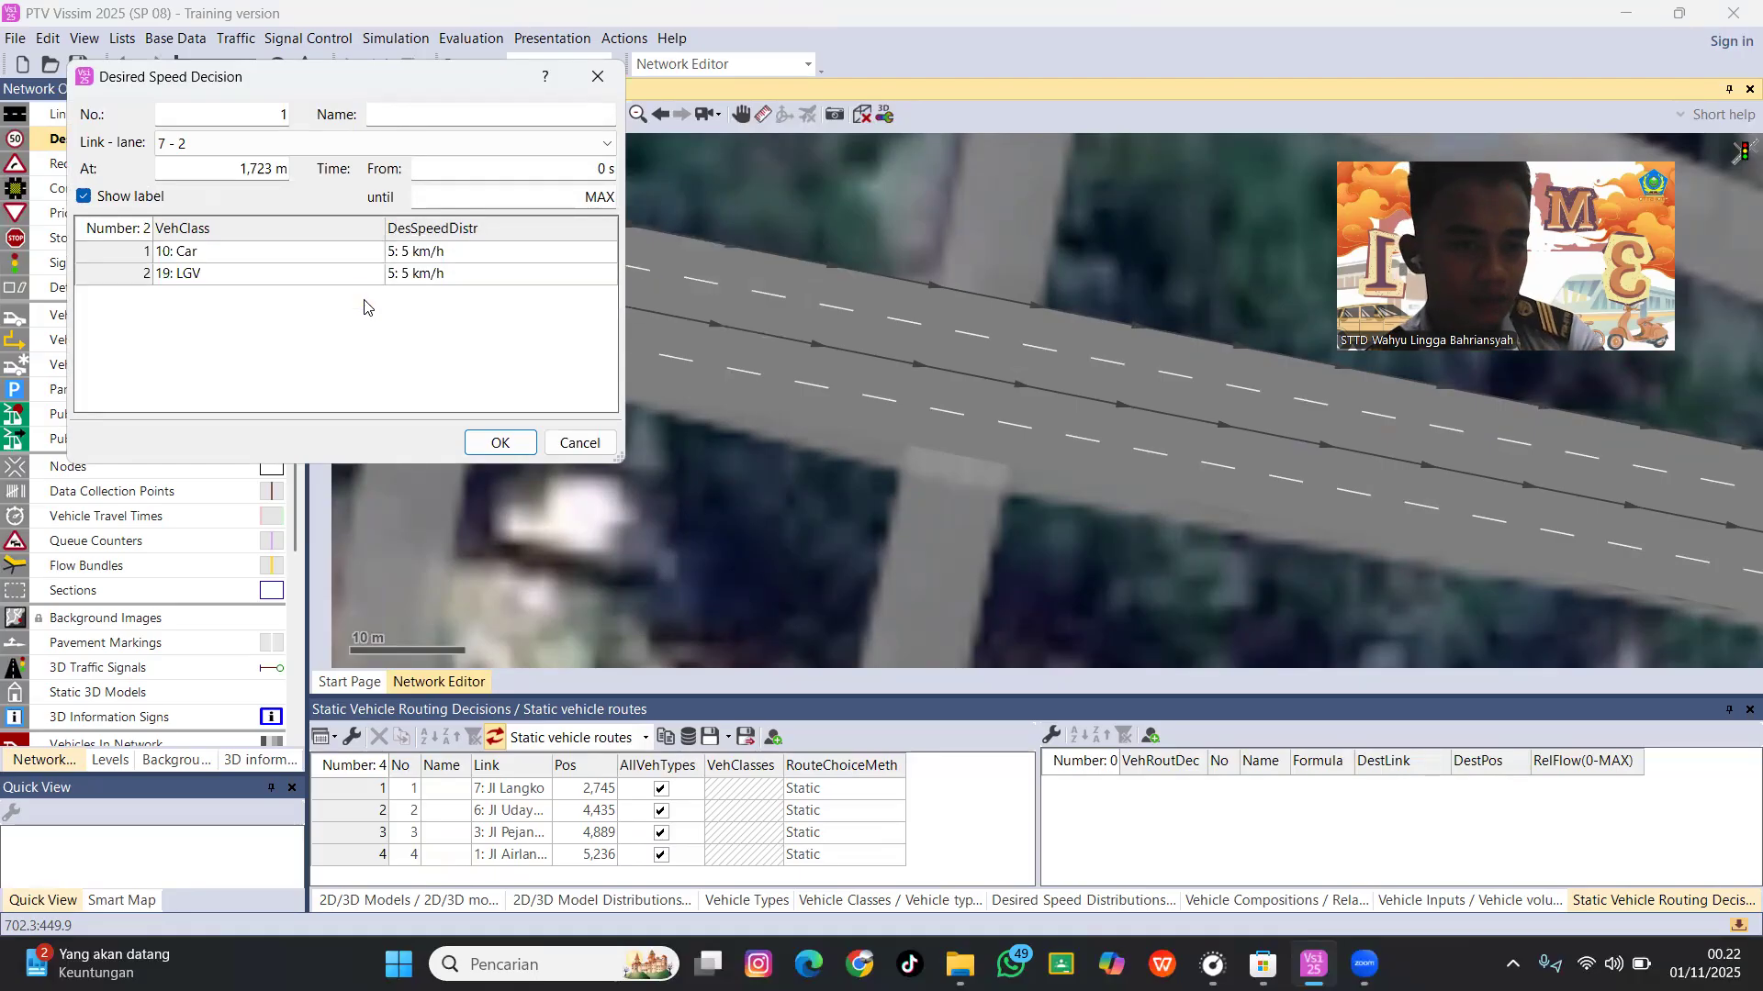
right_click(364, 301)
click(415, 312)
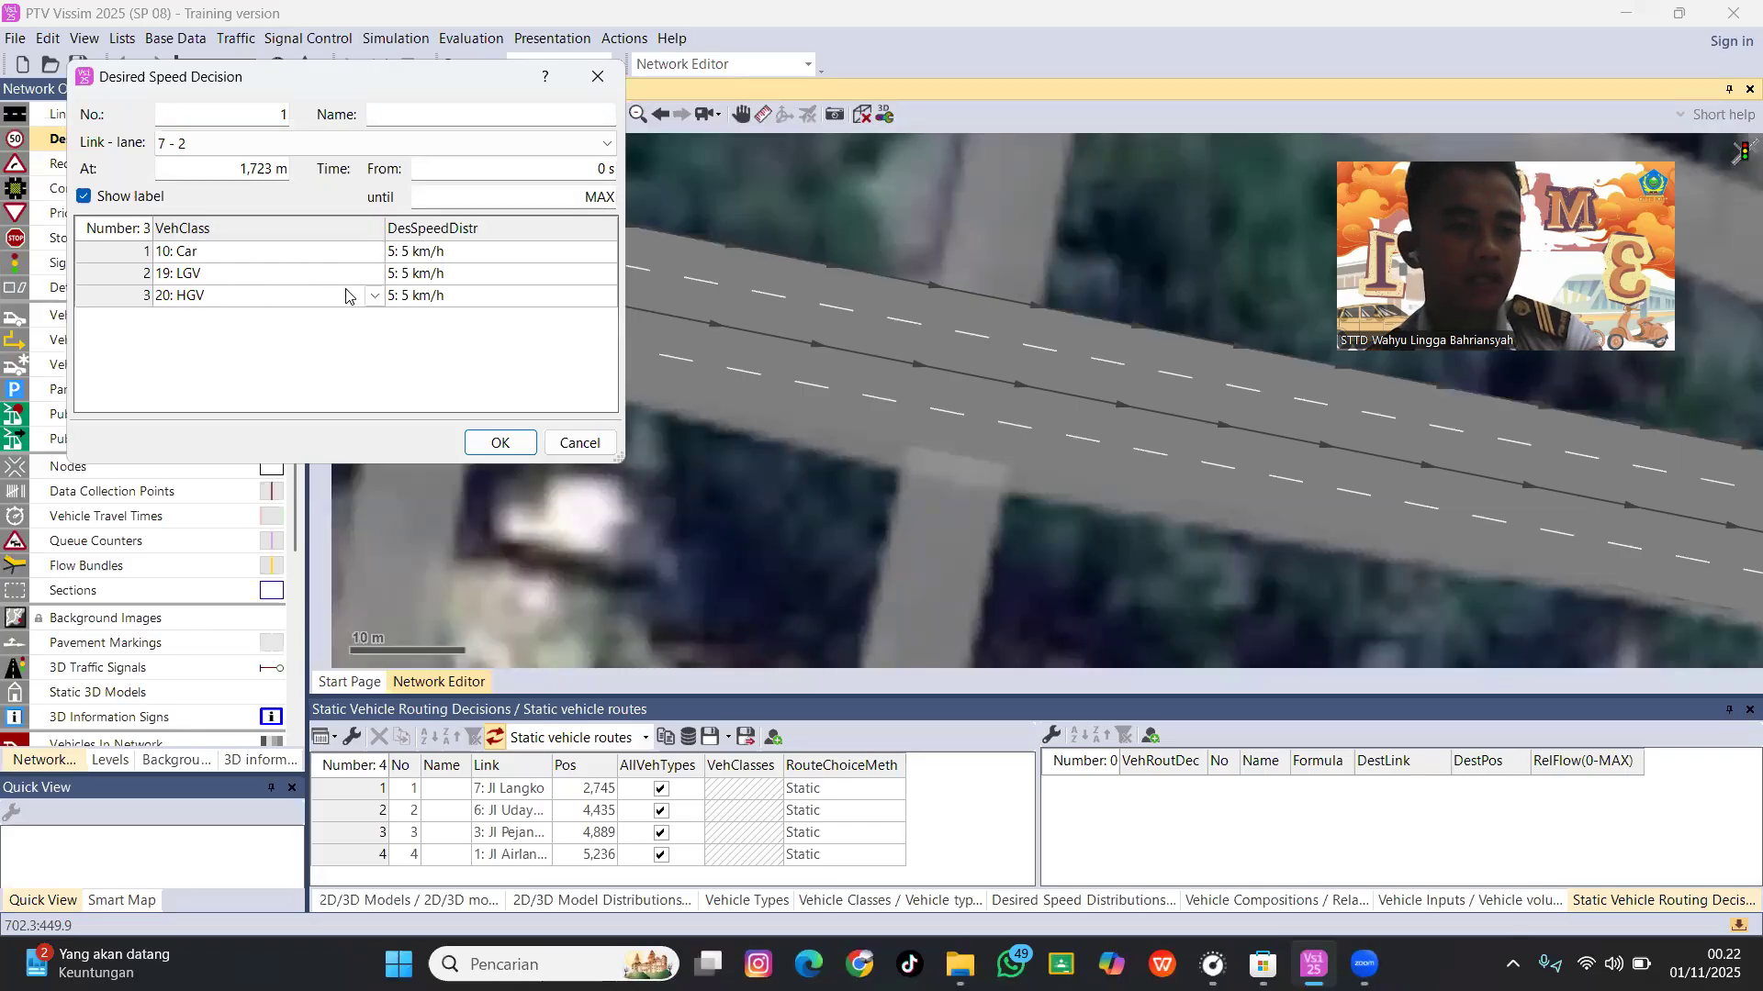
click(372, 297)
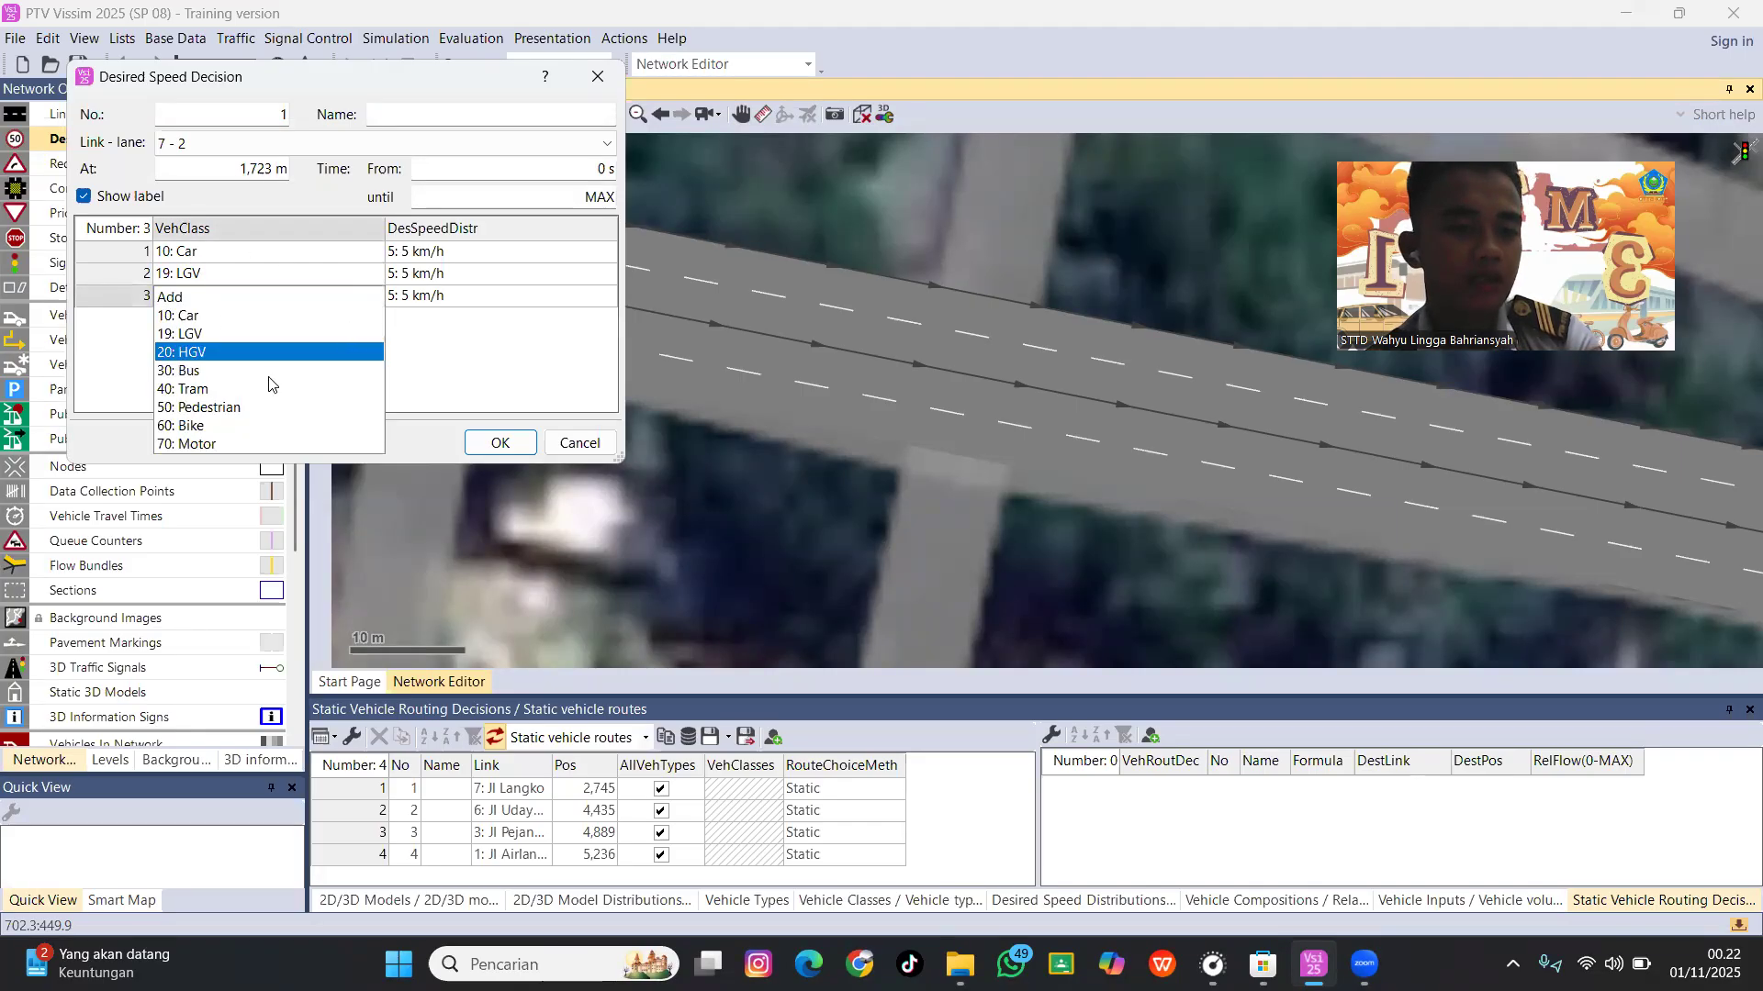
click(197, 444)
Assign the speed distributions 1048: LV to Car, 1049: HV to LGV and 1047: MC to Motor, and accept the decision.
click(602, 246)
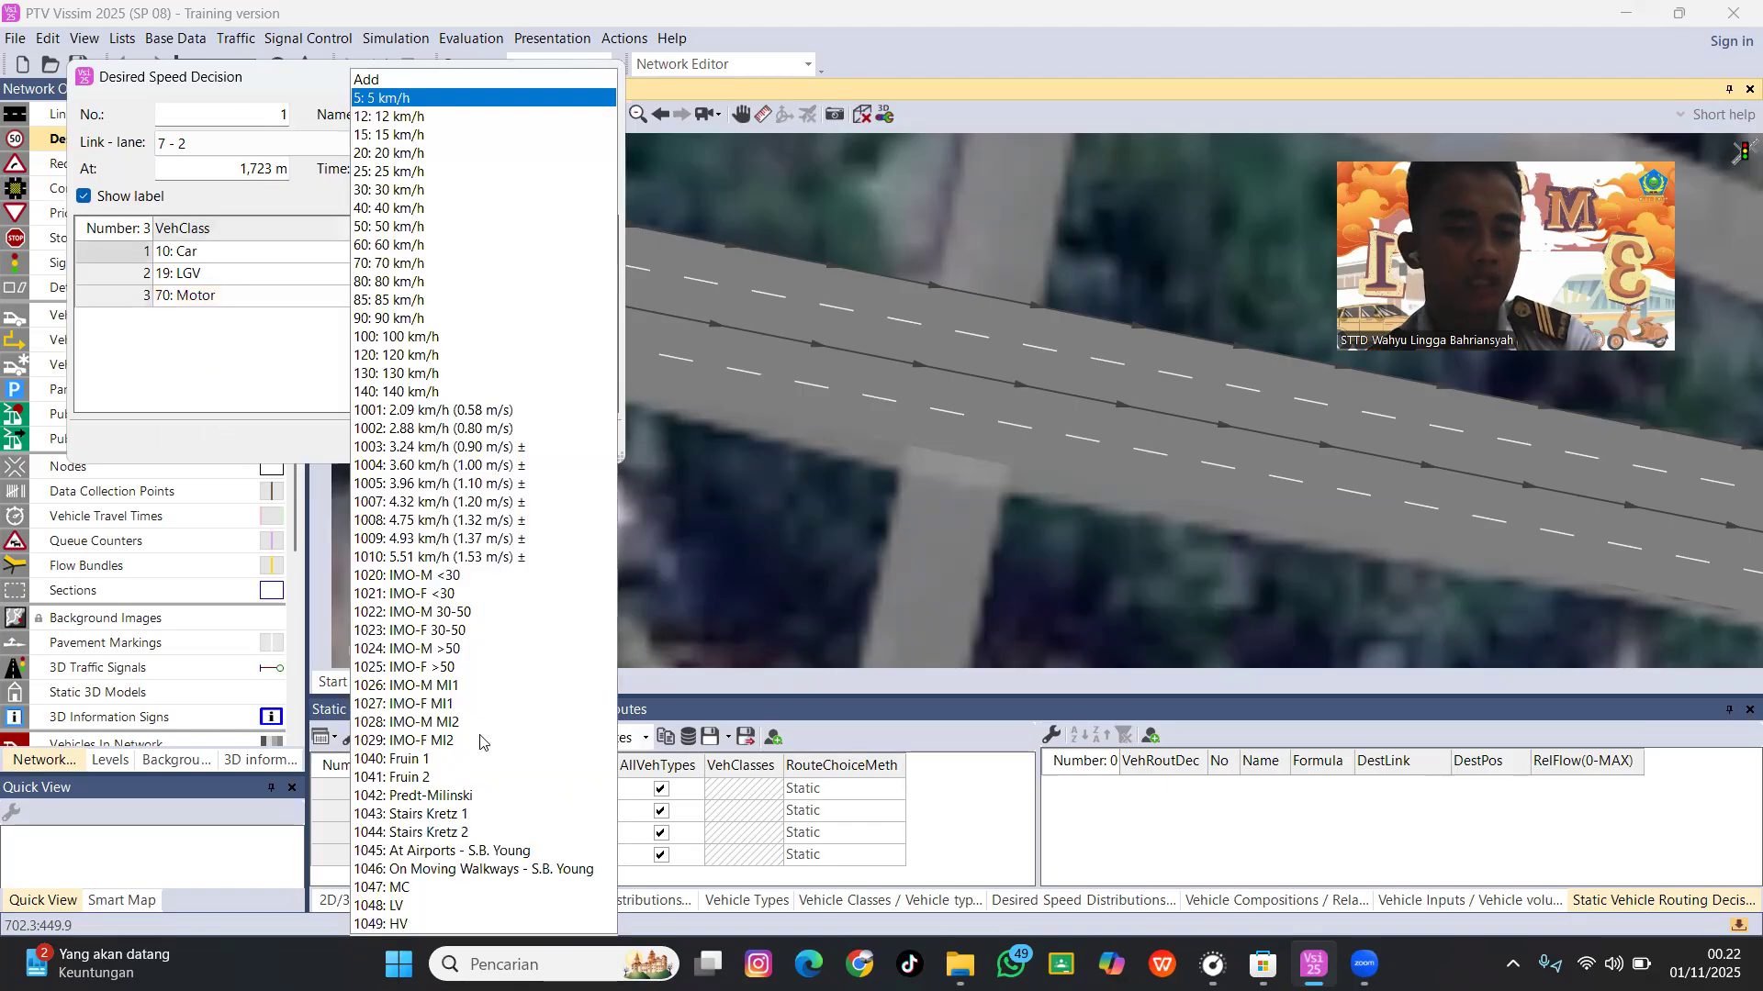
click(418, 907)
click(609, 273)
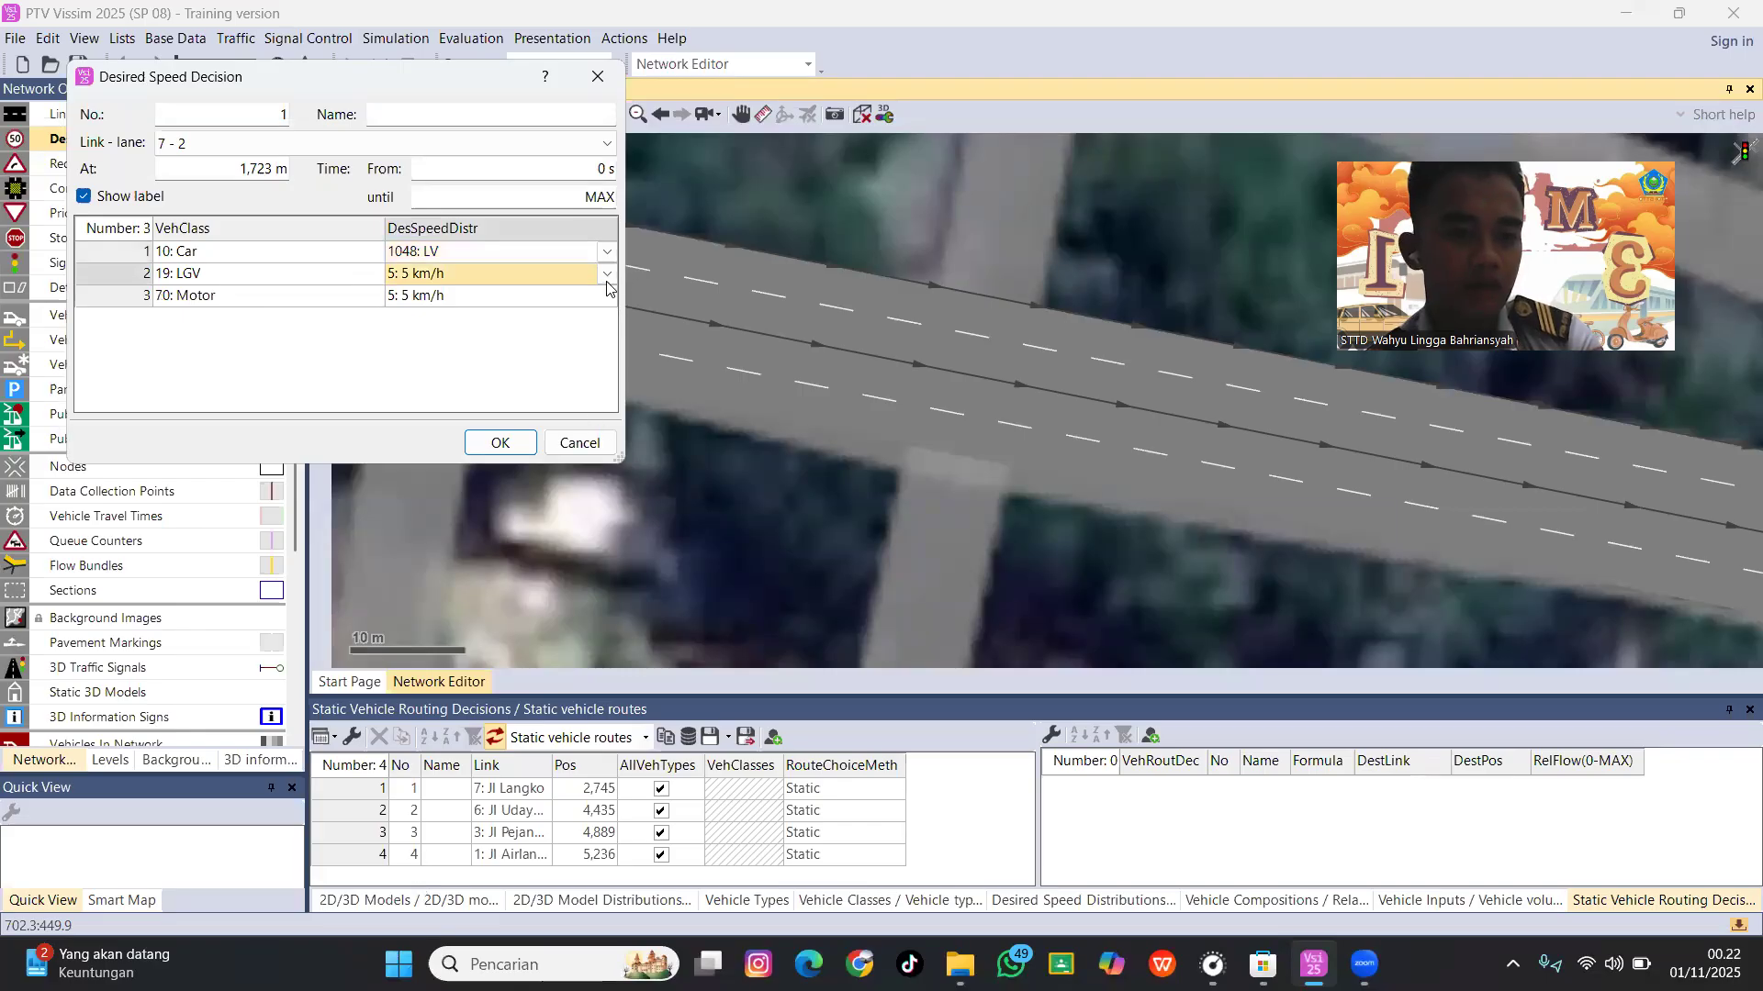
click(607, 274)
click(417, 907)
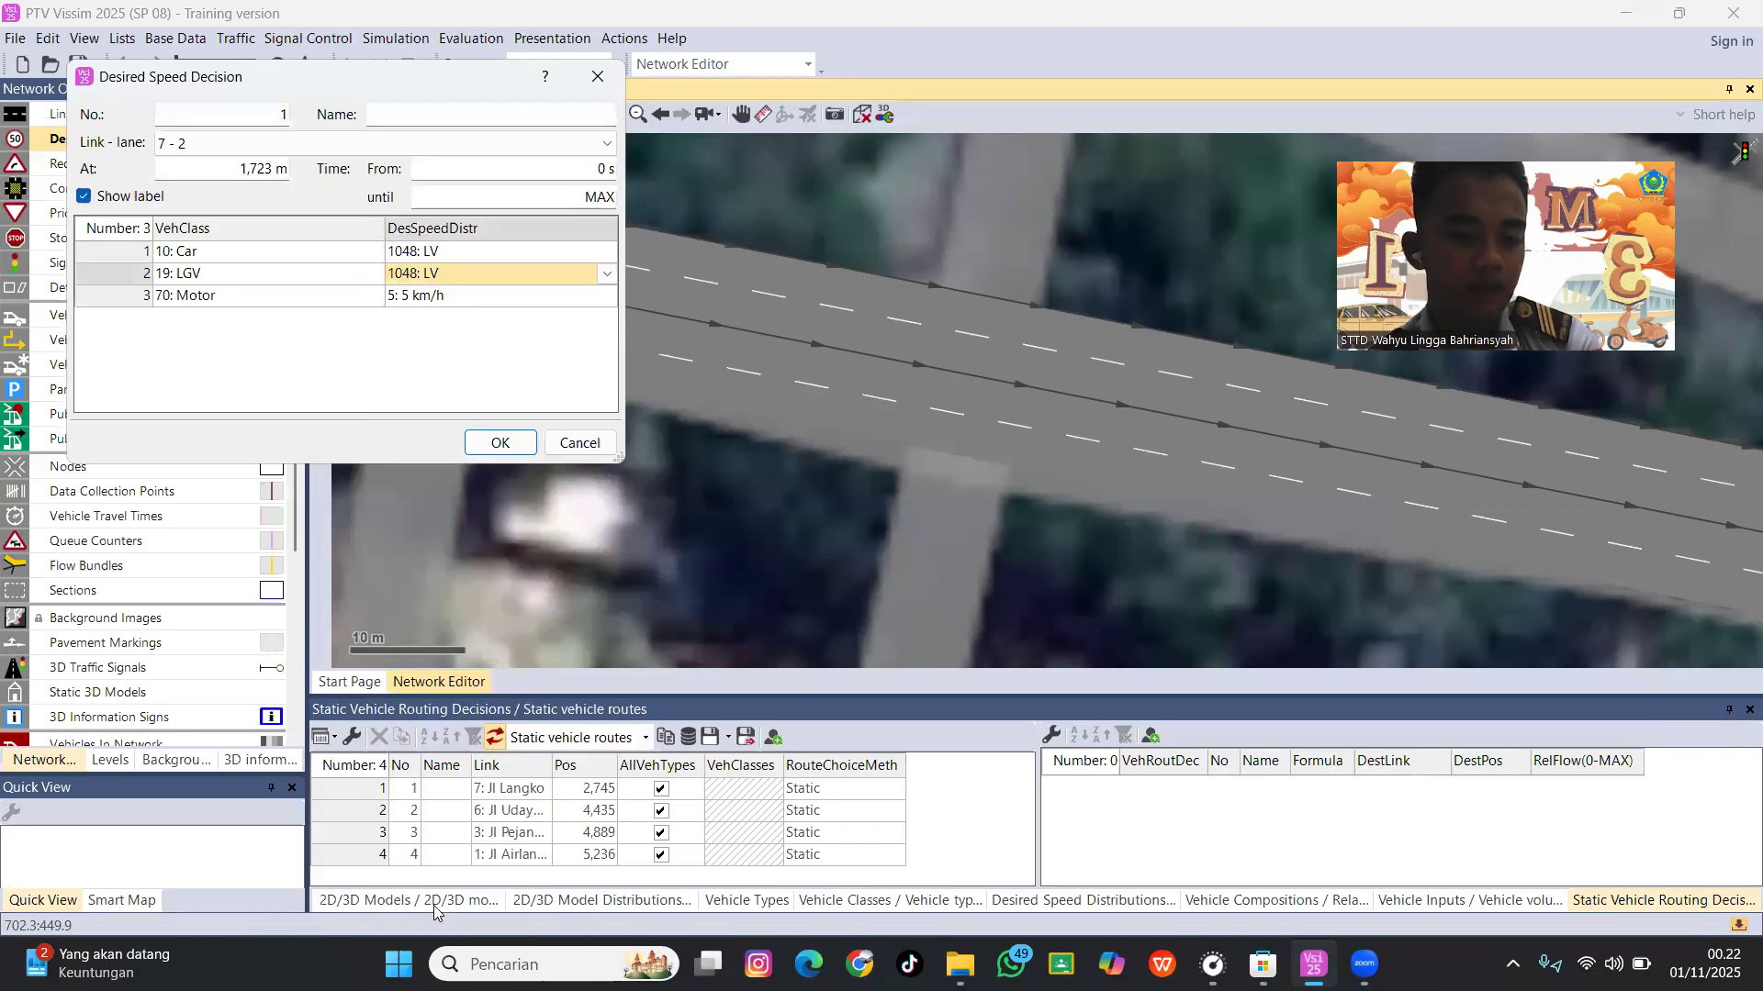
click(606, 273)
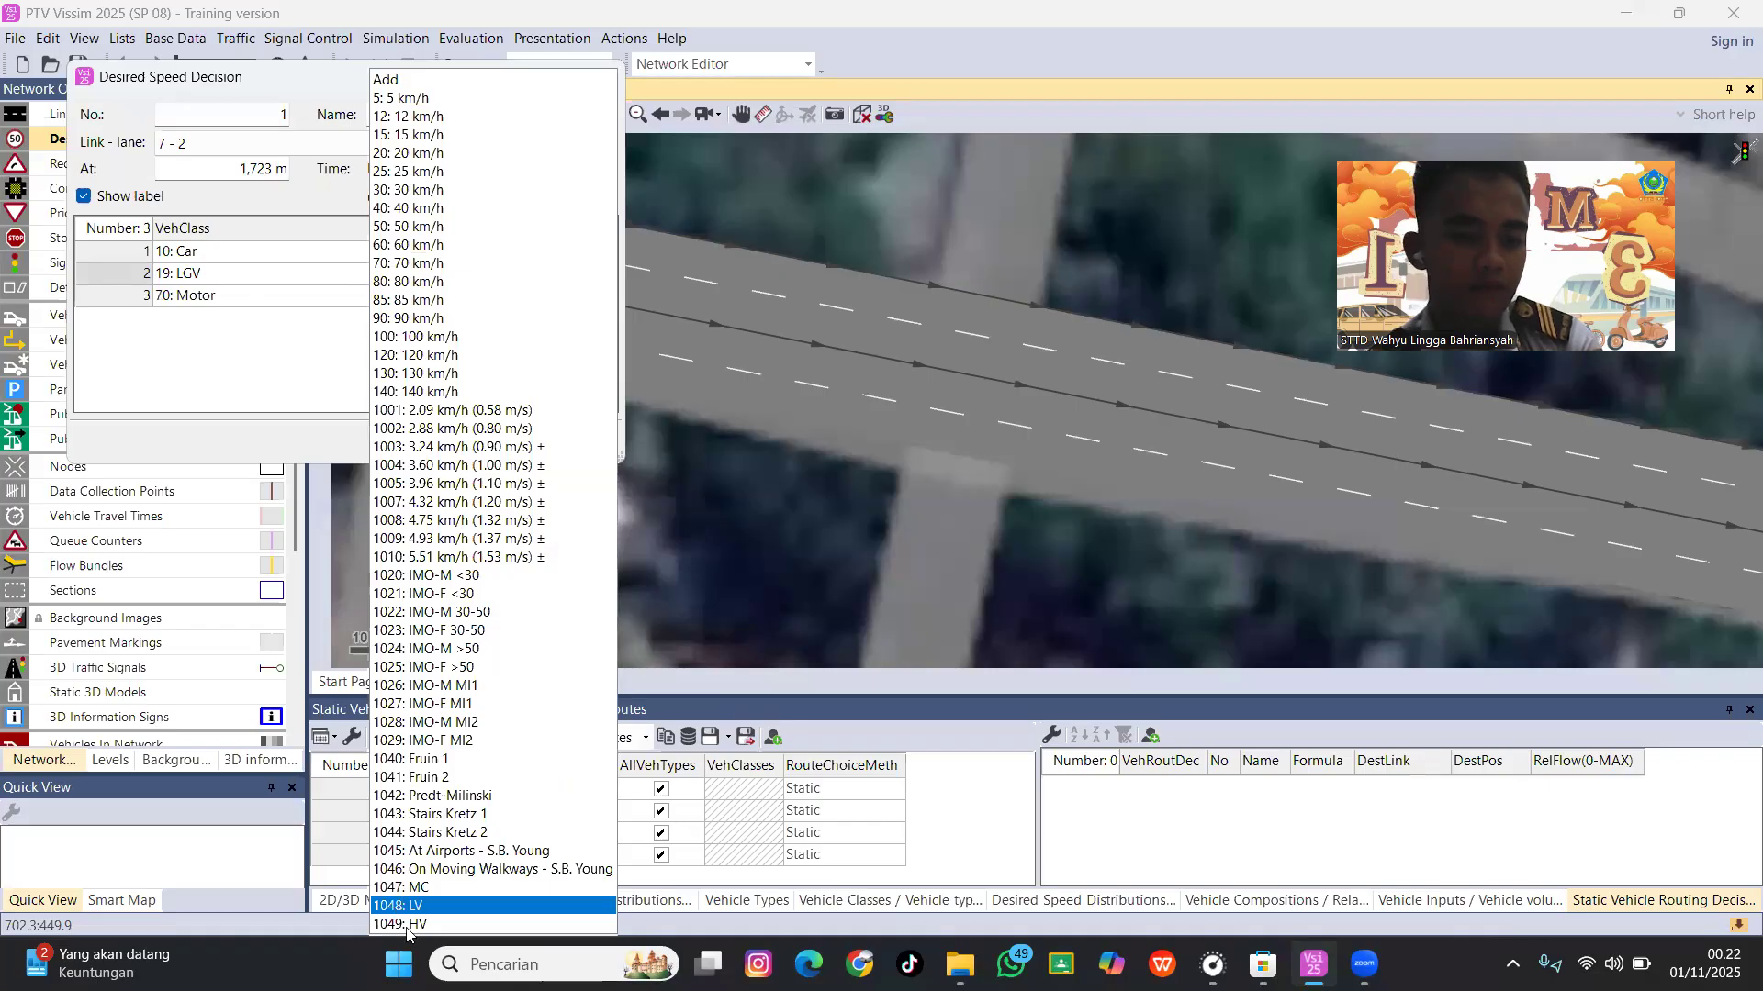
click(409, 923)
click(610, 295)
click(607, 296)
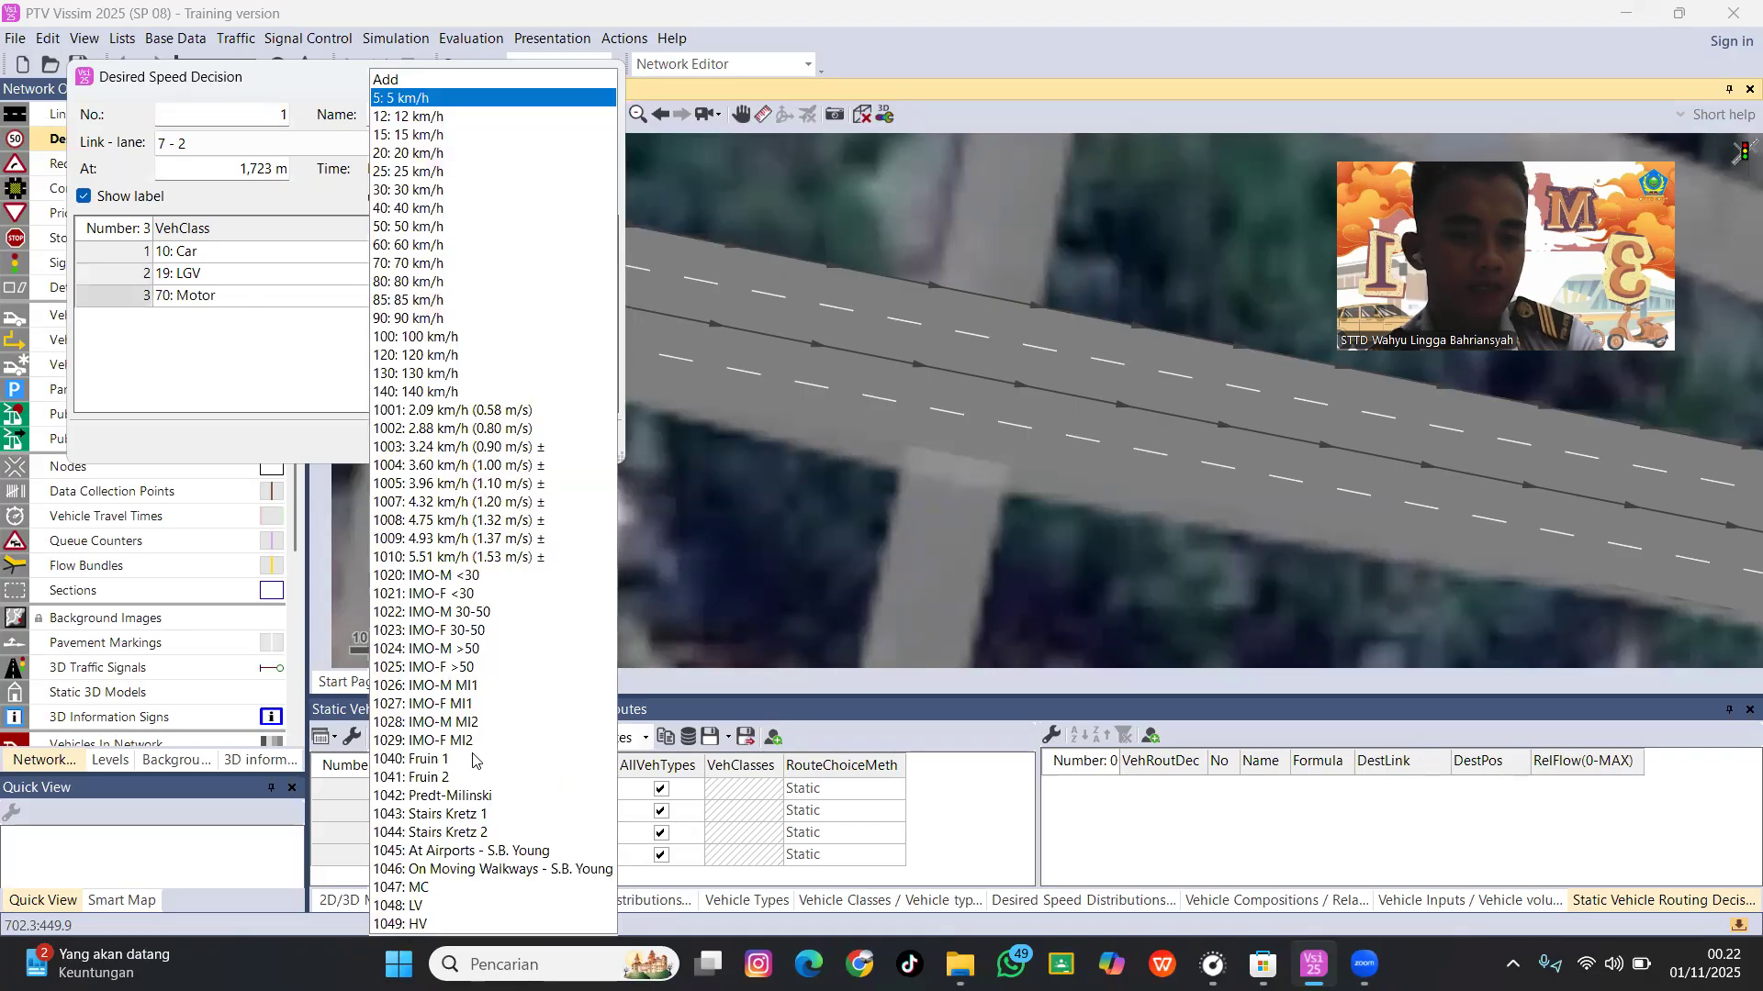
click(438, 888)
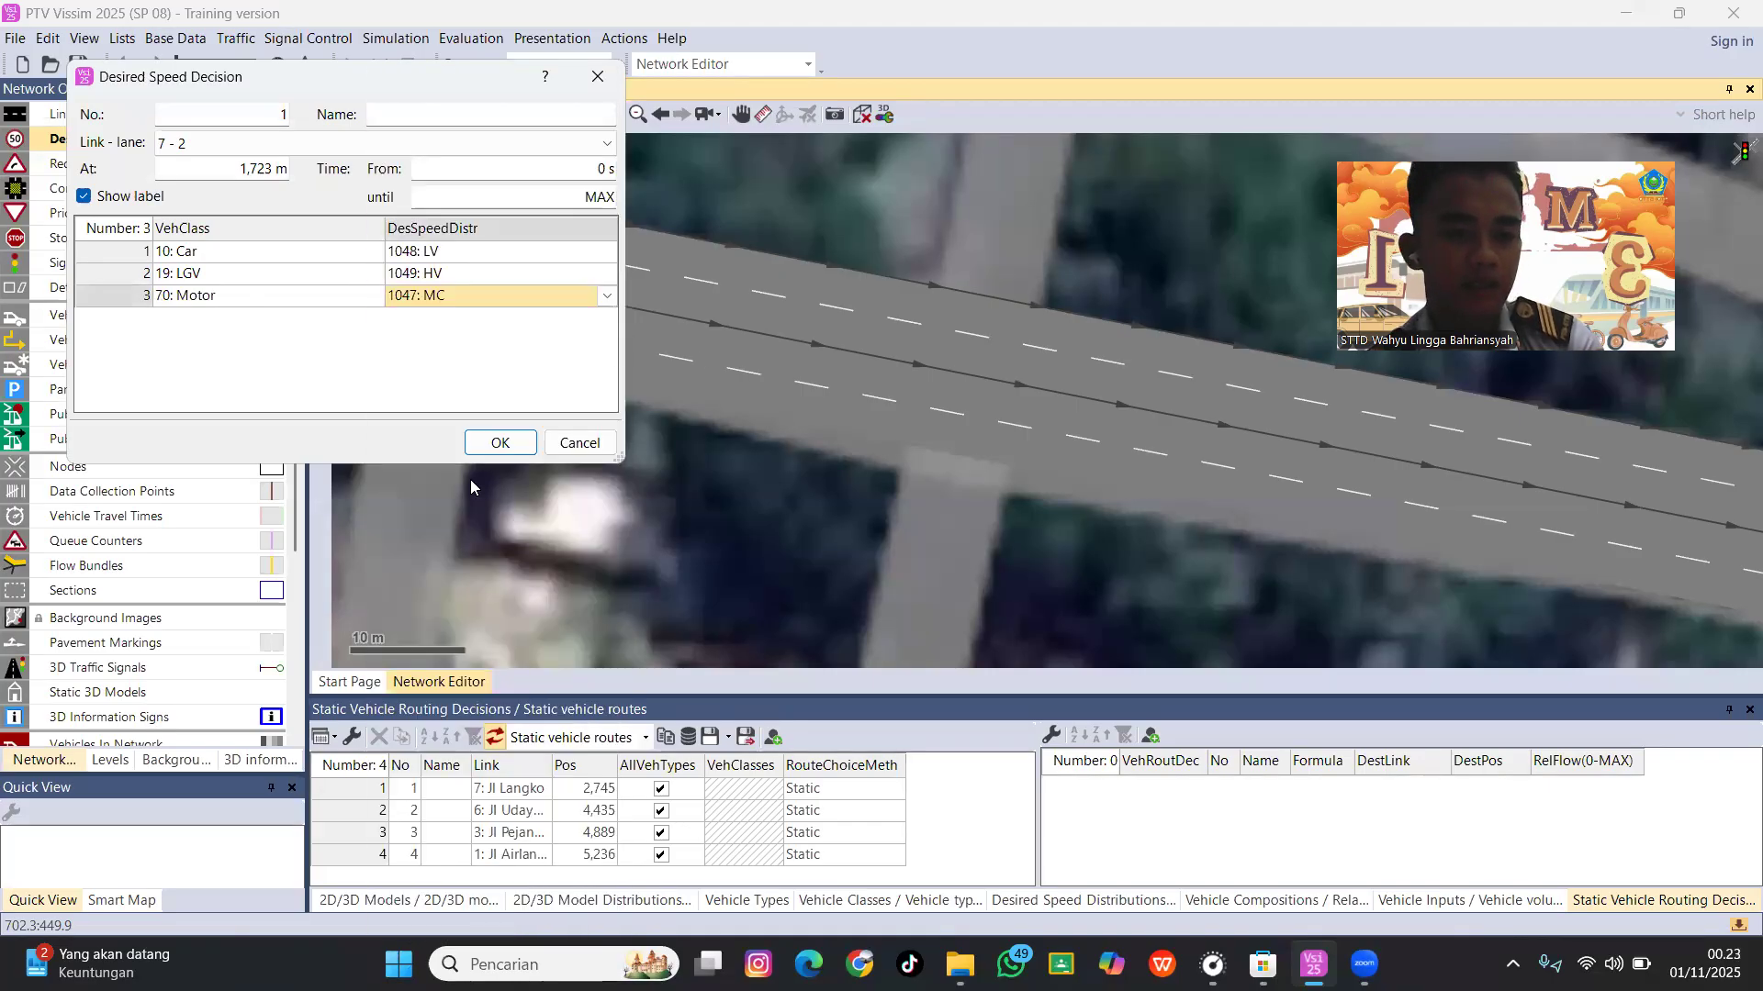
click(500, 443)
Duplicate the desired speed decision onto lane 1 of the inbound Jl Langko link, beside the original.
right_click(537, 248)
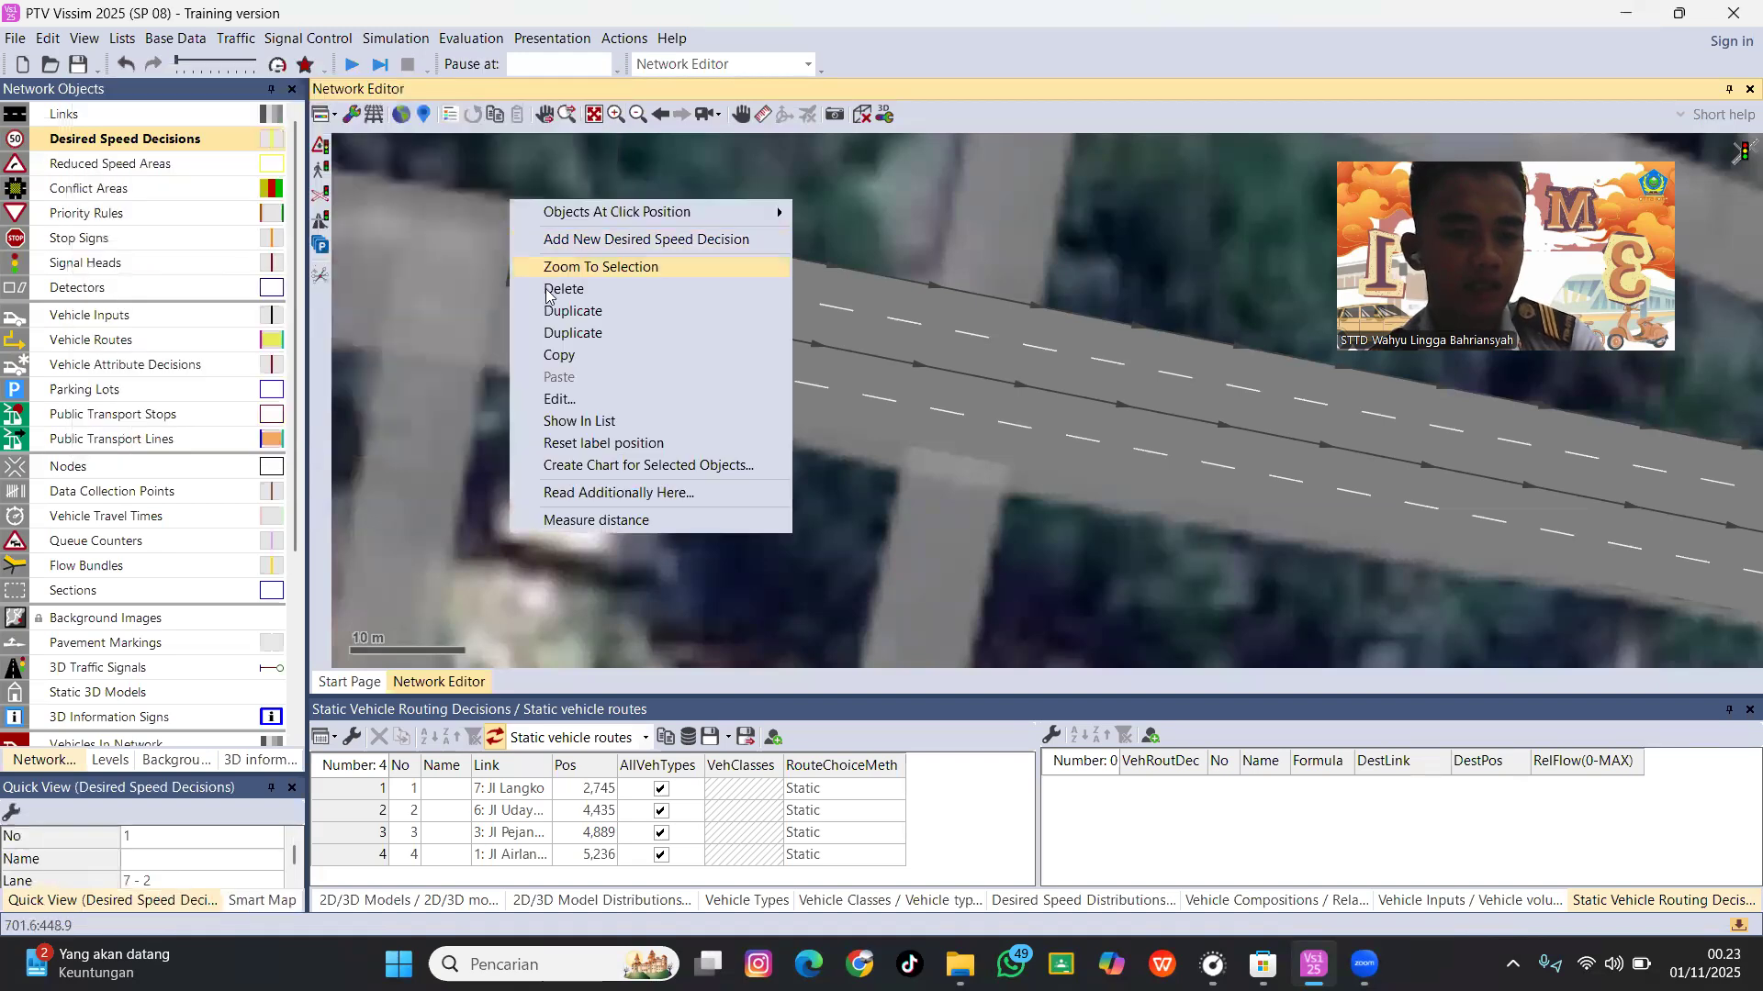
click(573, 313)
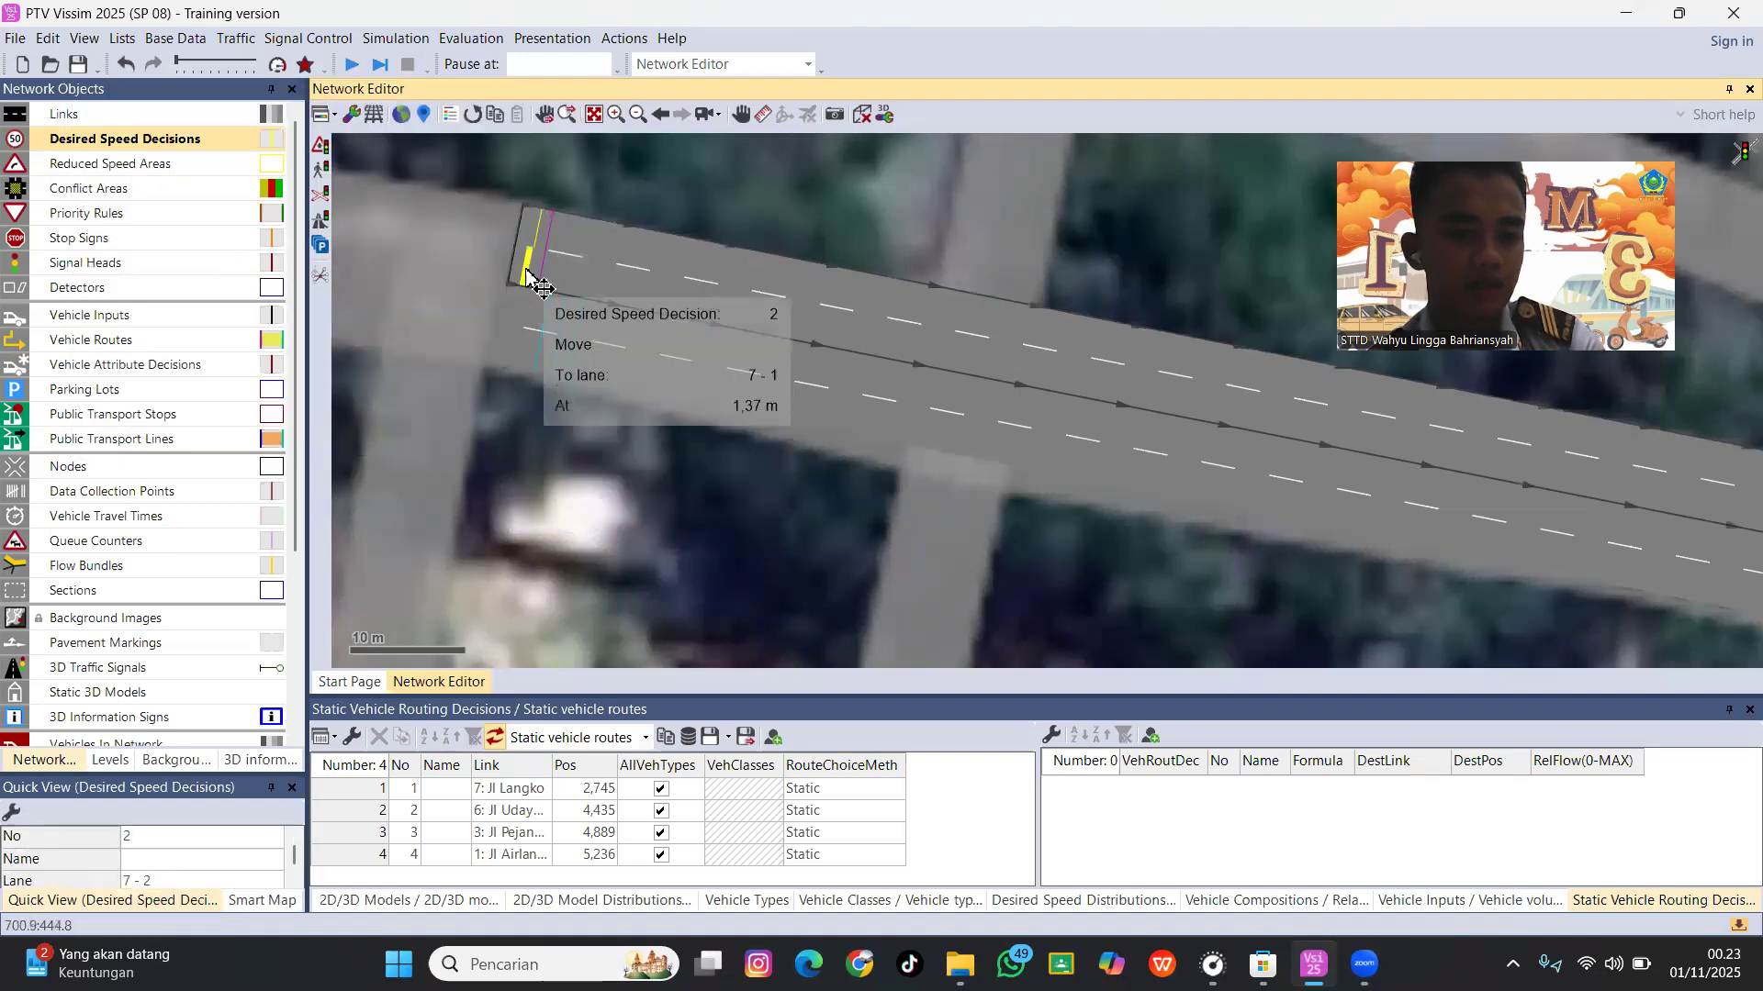
click(531, 246)
Duplicate the Jl Langko desired speed decision and place the copy on lane 1 of the inbound Jl Udayana link.
right_click(543, 246)
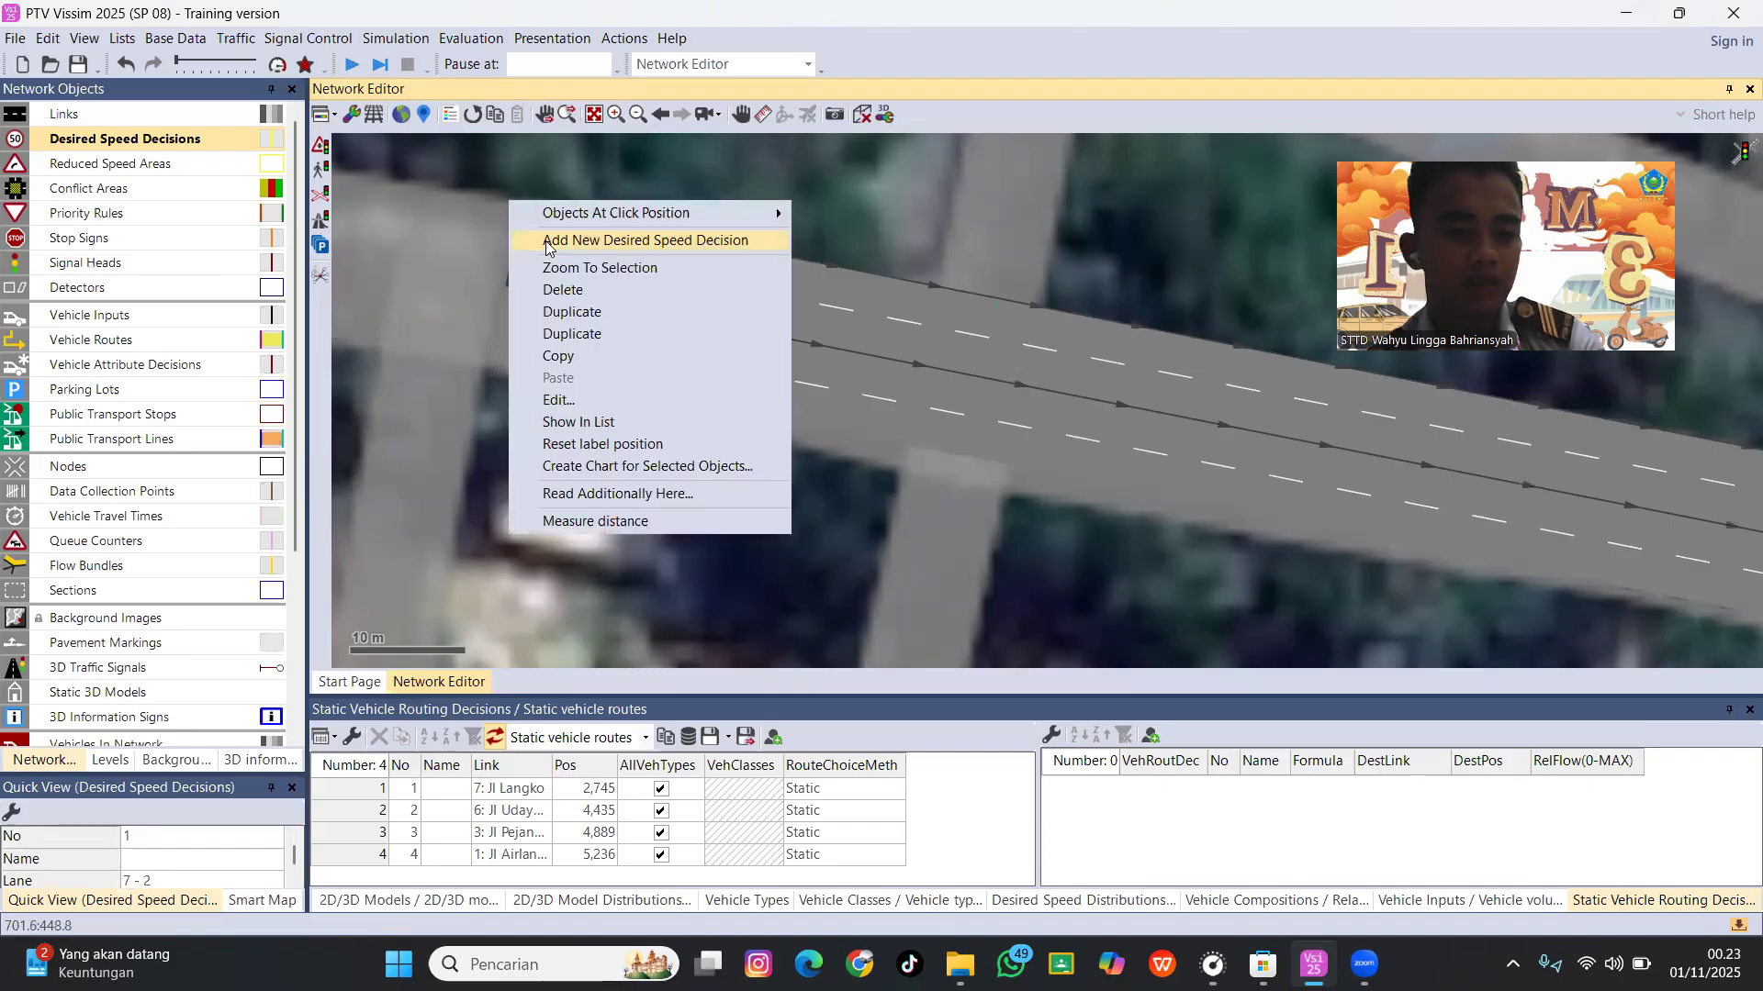
click(573, 312)
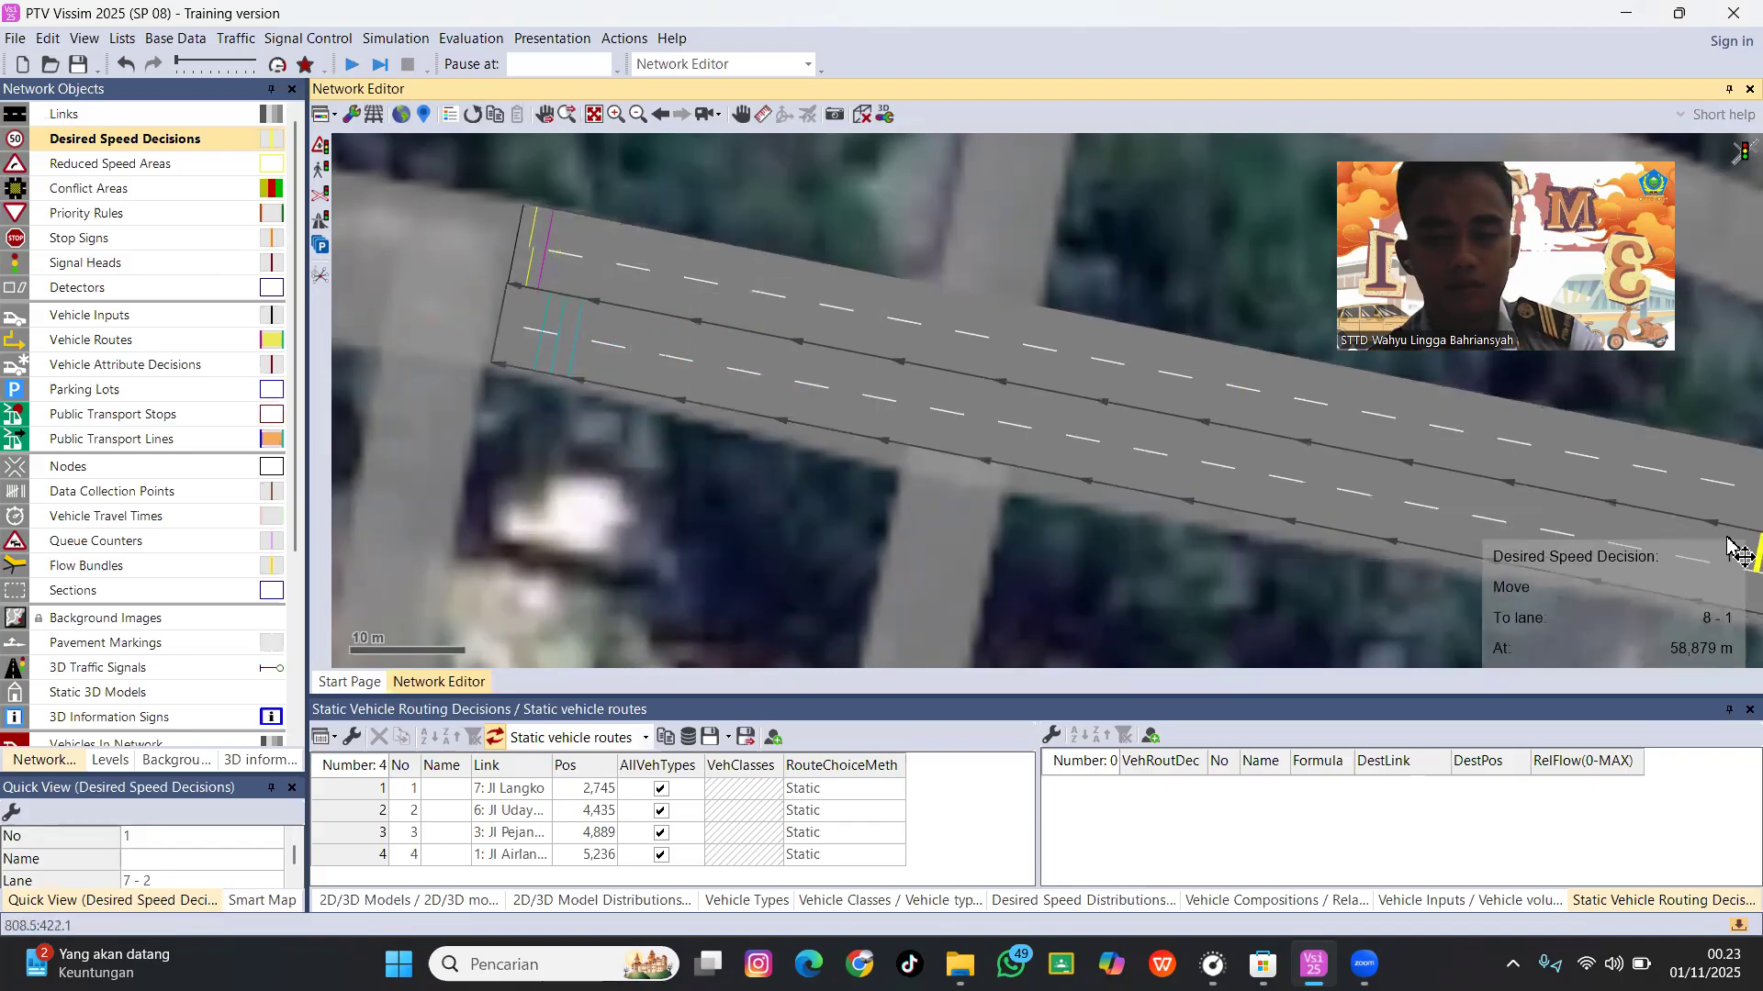
scroll(1729, 549, down, 5)
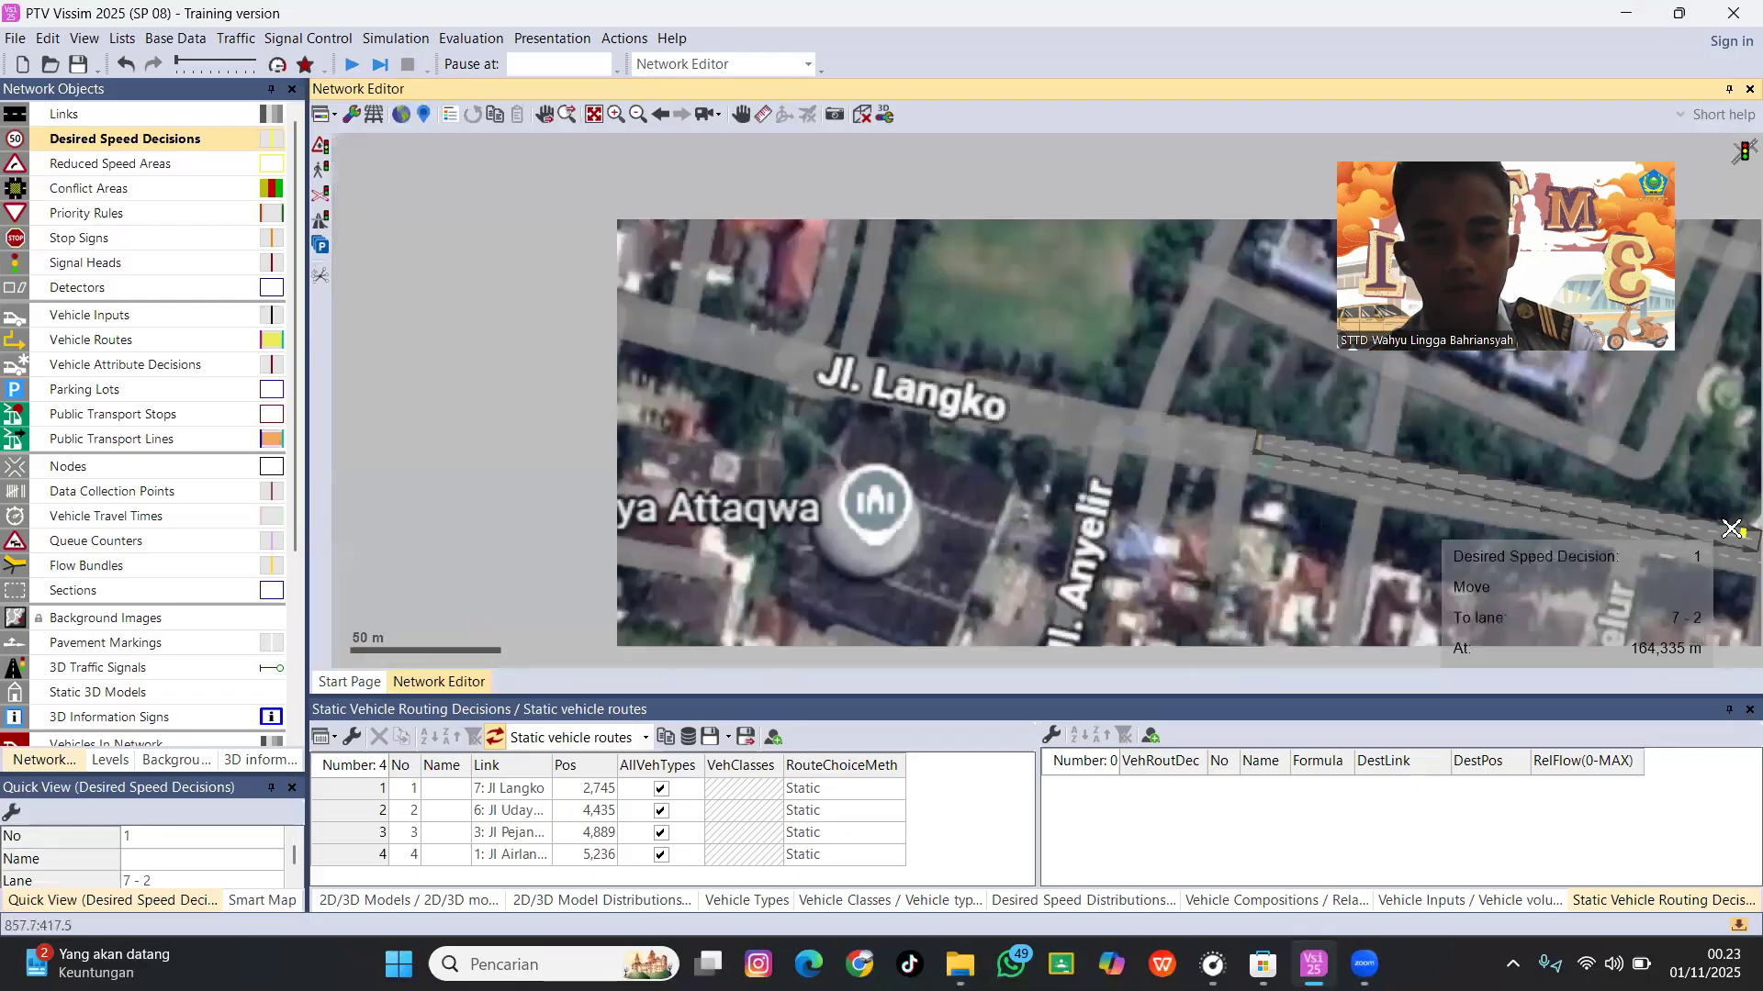
scroll(1731, 529, down, 1)
drag(1665, 489, 1081, 542)
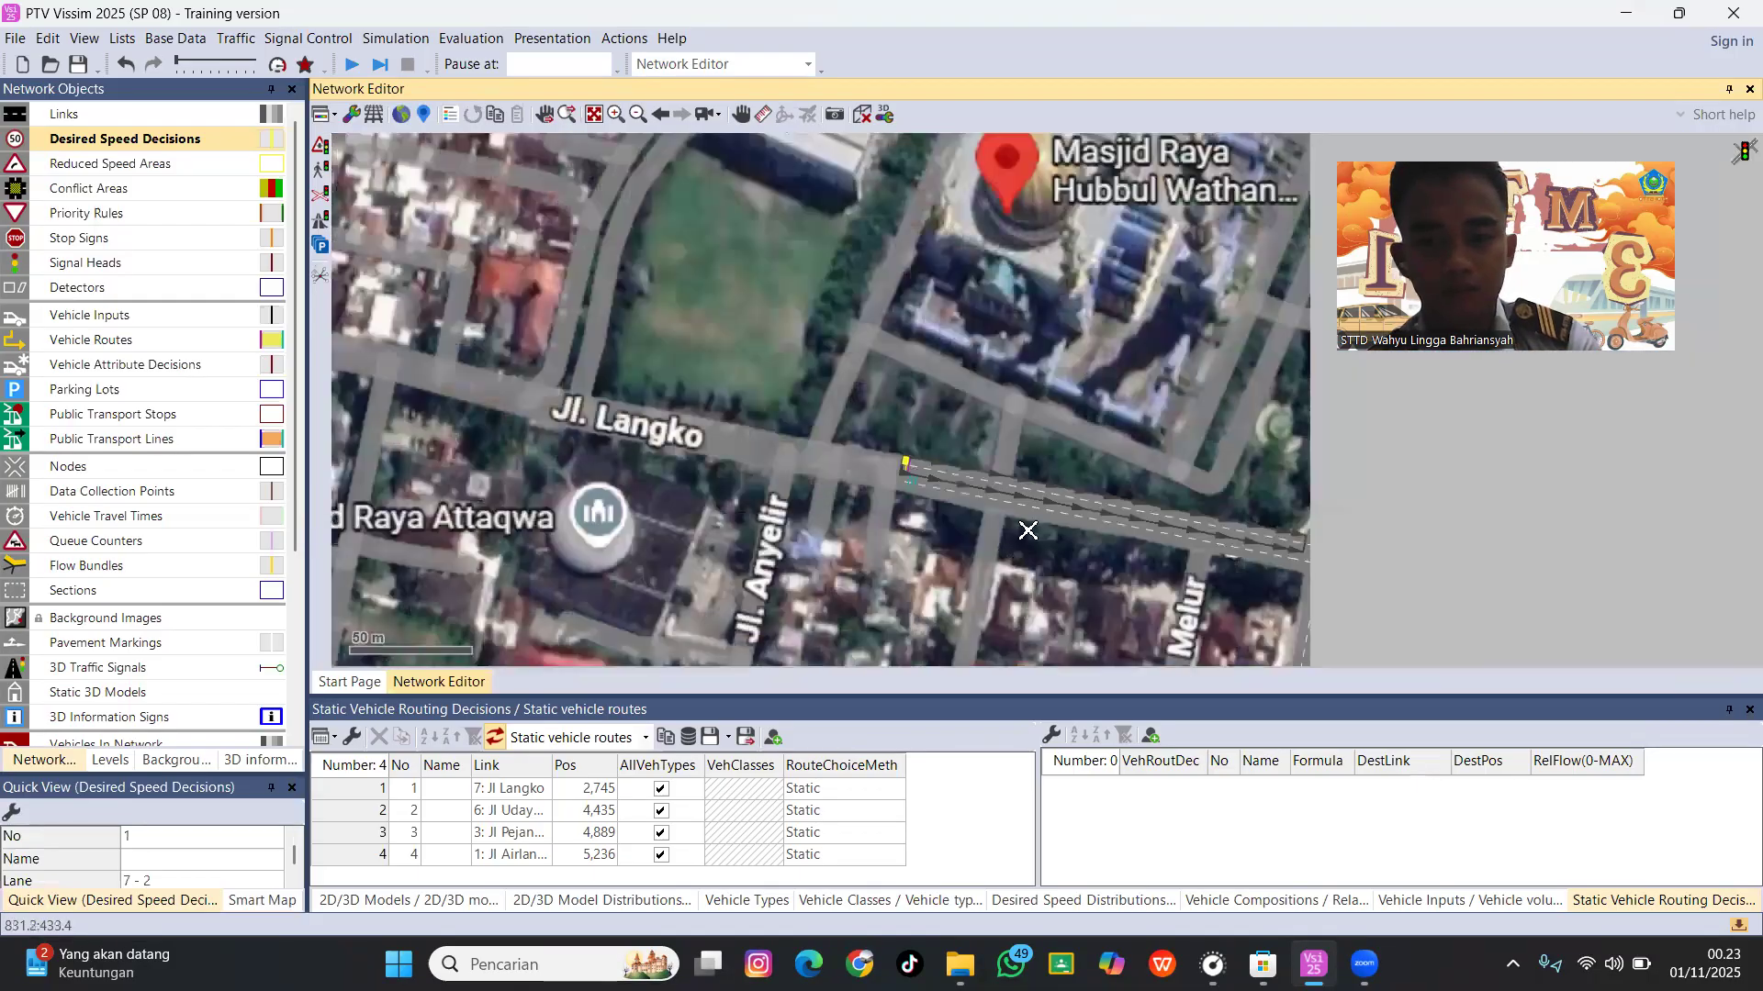
scroll(1141, 317, up, 1)
scroll(1143, 317, up, 2)
drag(1141, 317, 1130, 223)
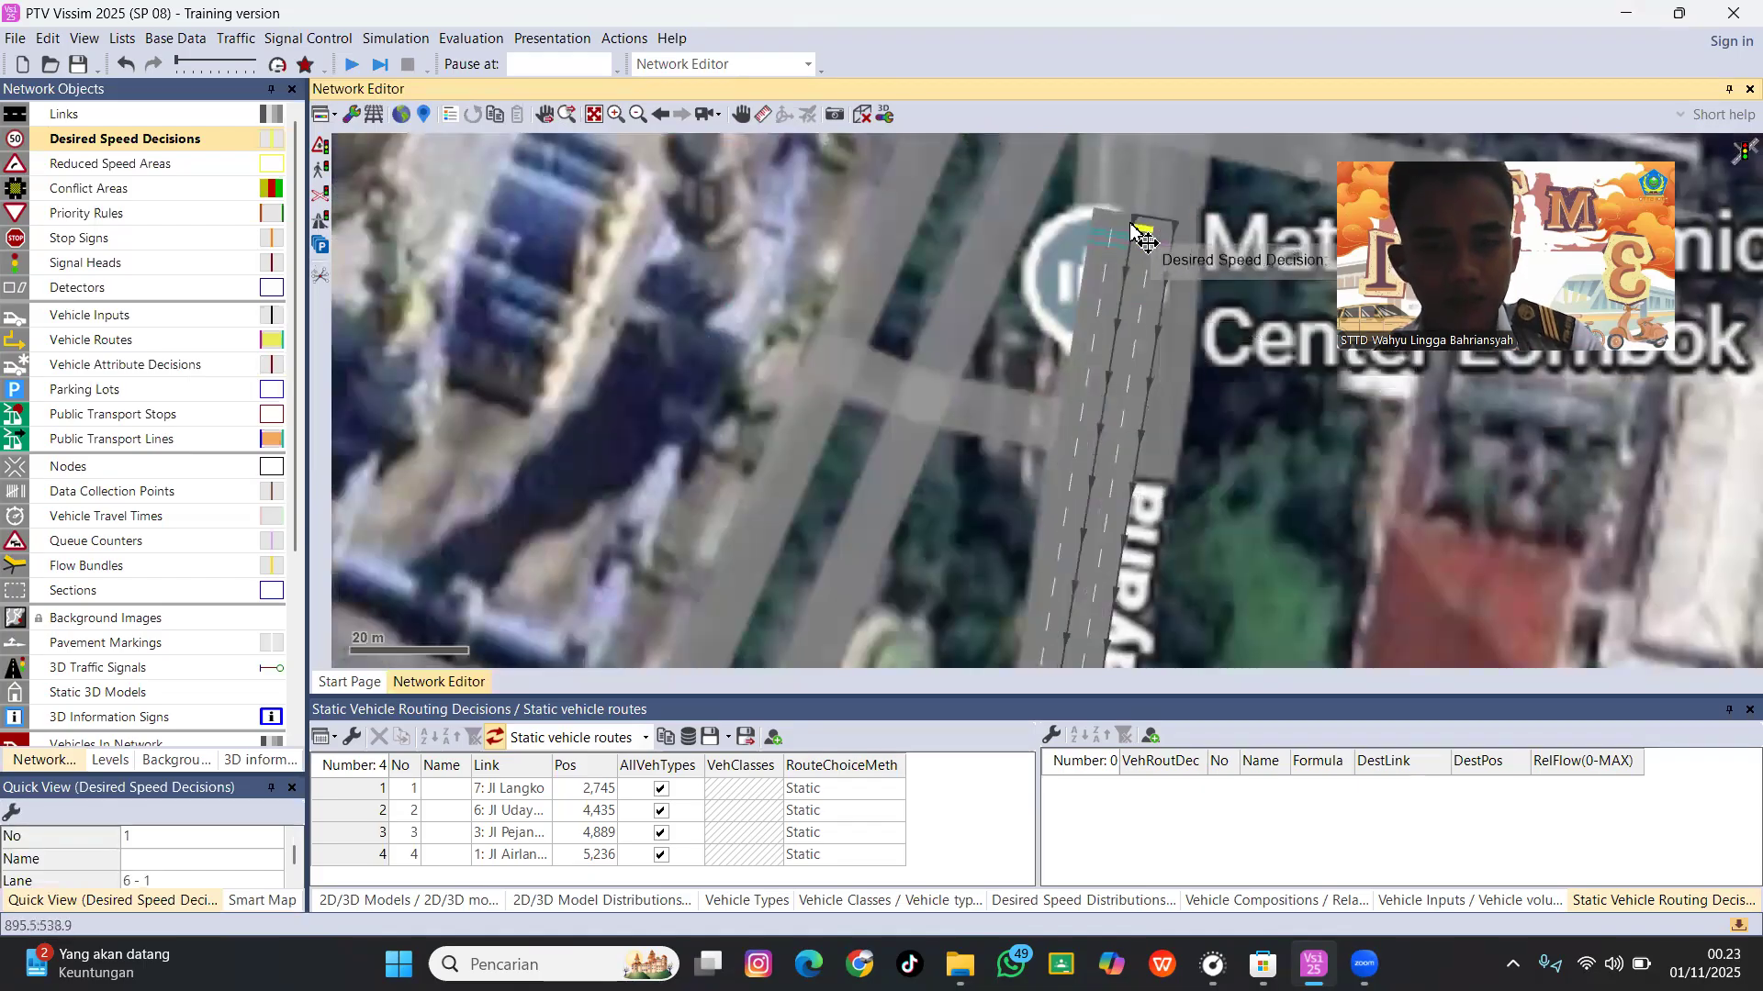
Duplicate the desired speed decision onto lane 2 of the inbound Jl Udayana link, about 2,2 m from its start, and check its speed assignments.
scroll(1138, 235, up, 2)
right_click(1133, 202)
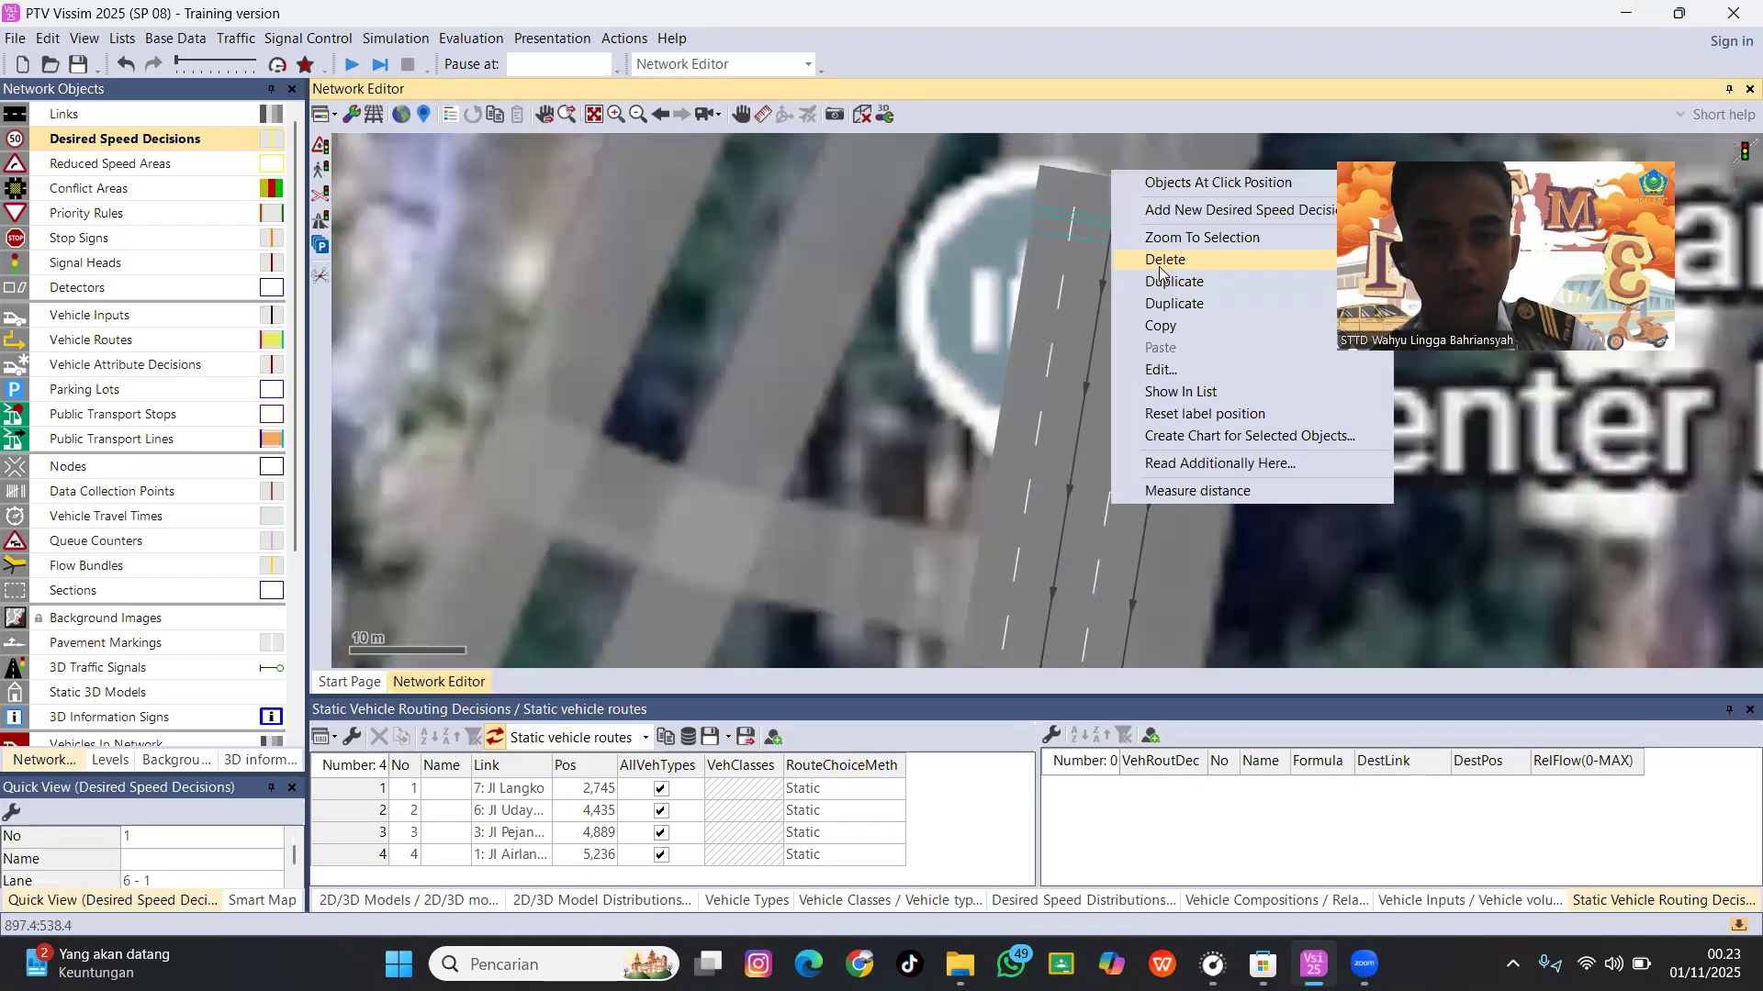
click(1164, 279)
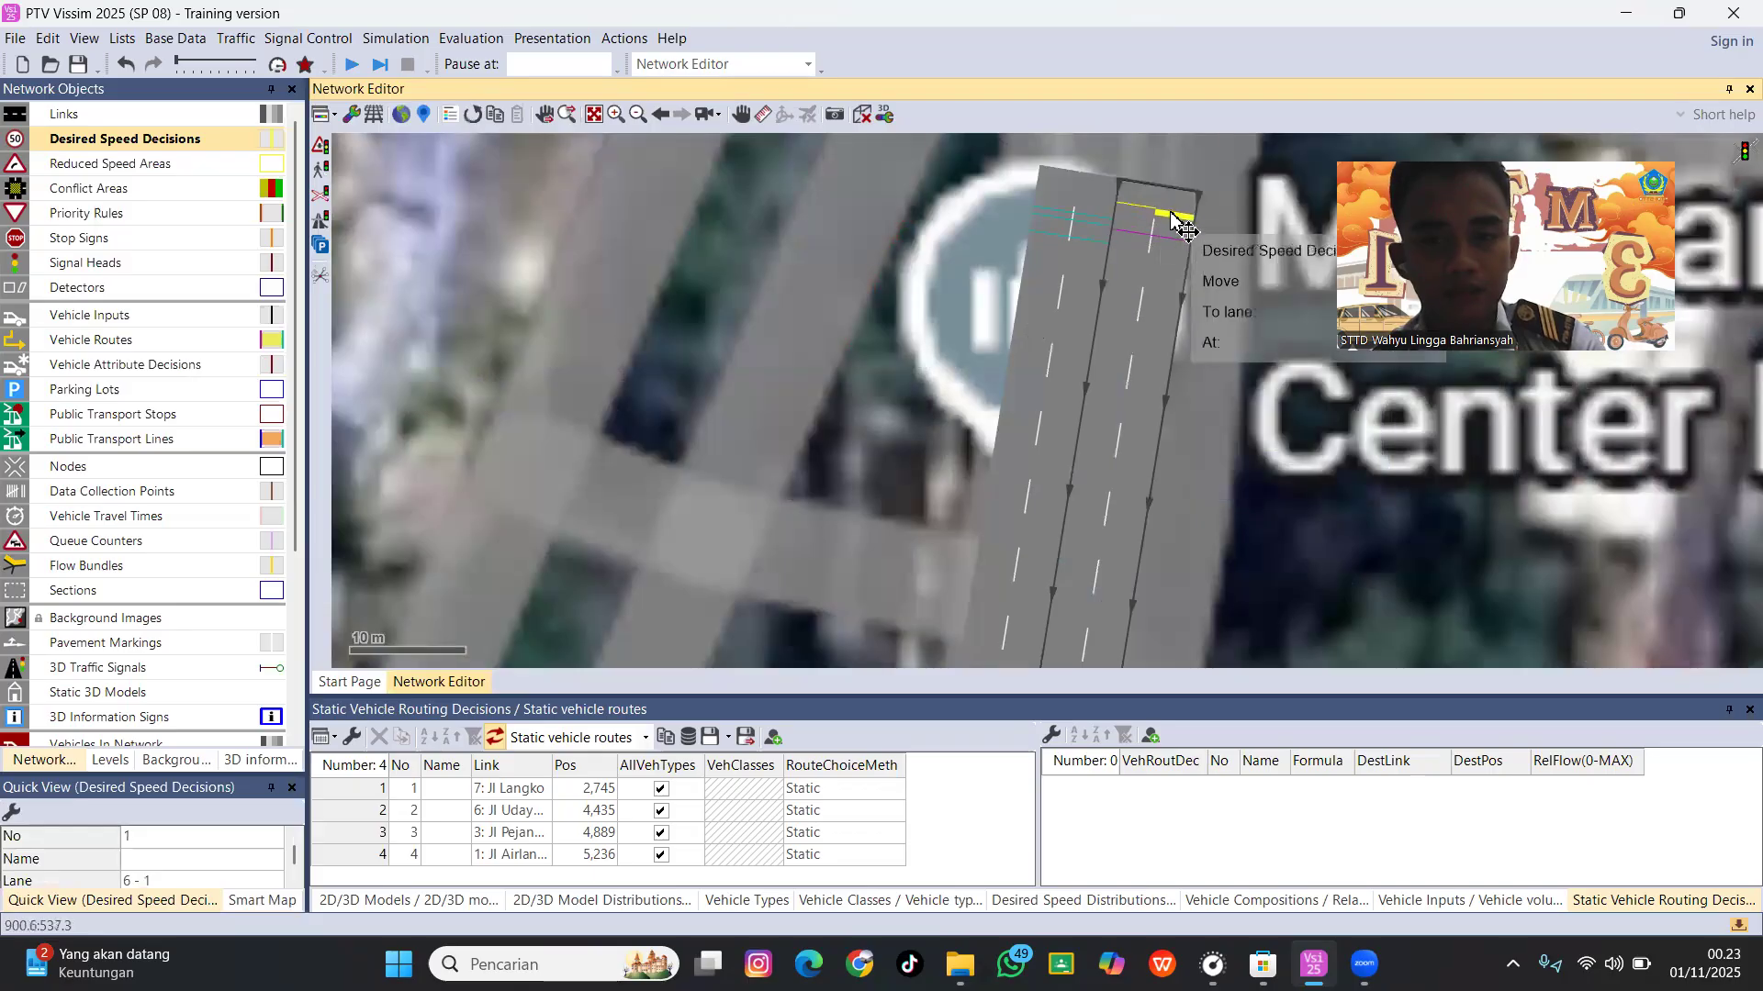
click(1172, 214)
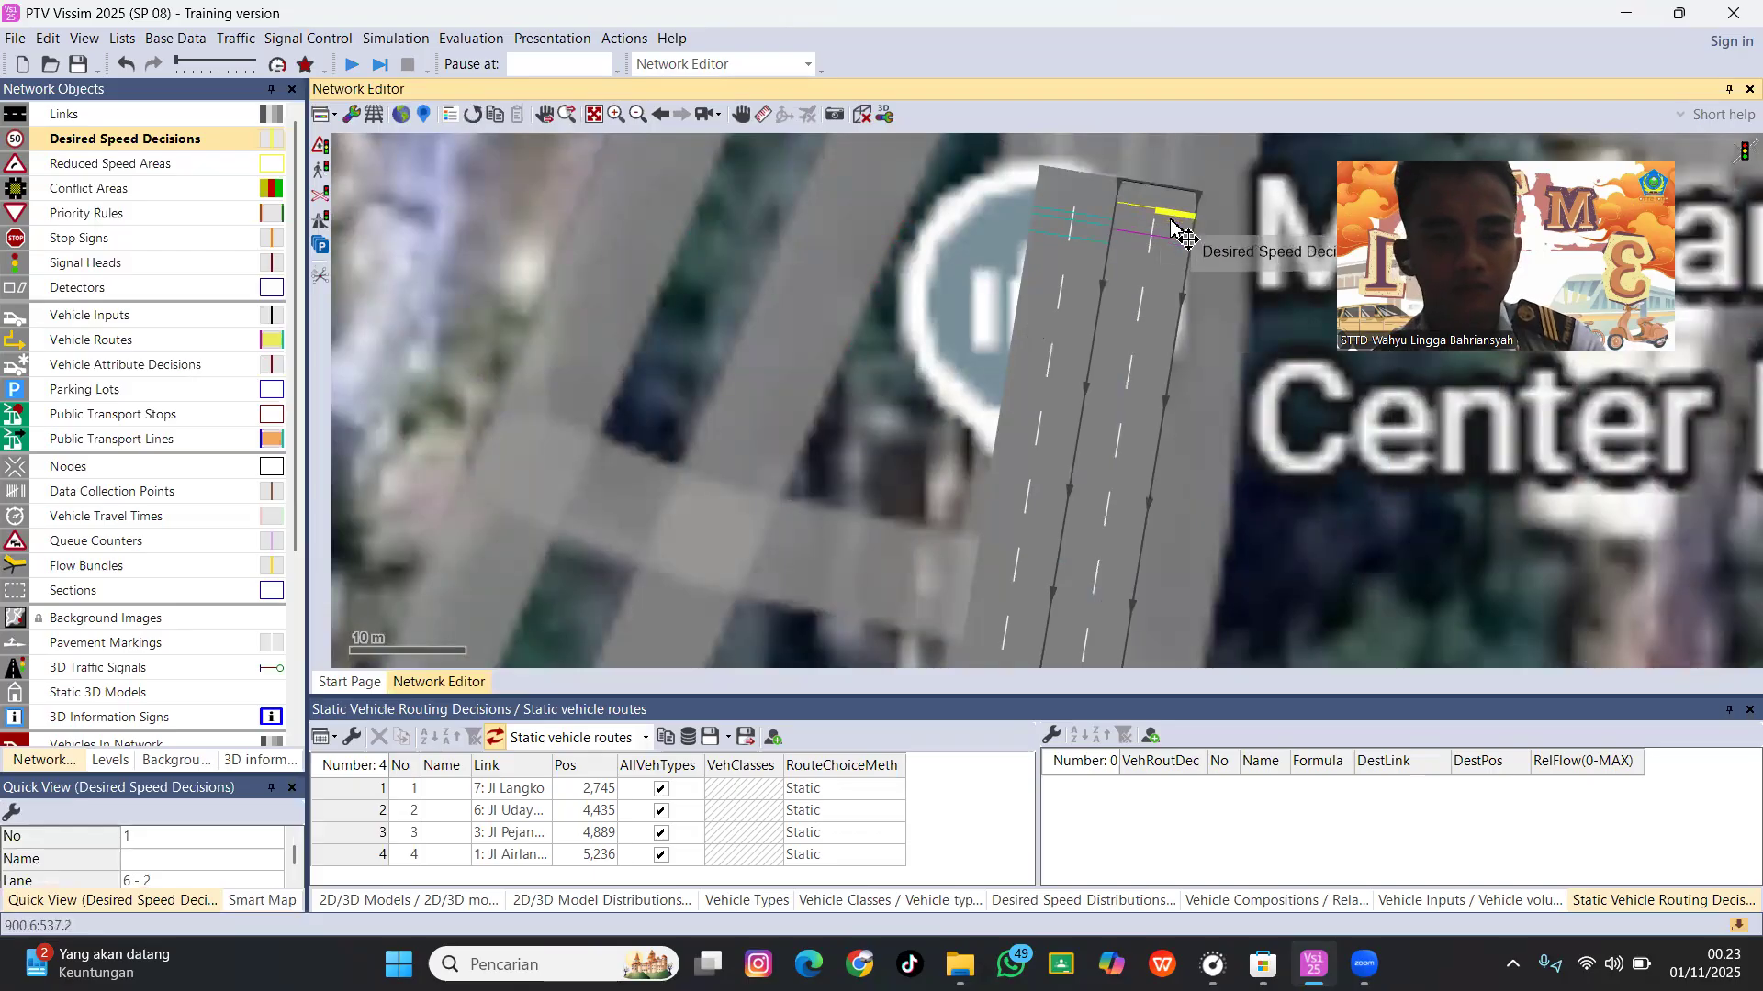
double_click(1168, 215)
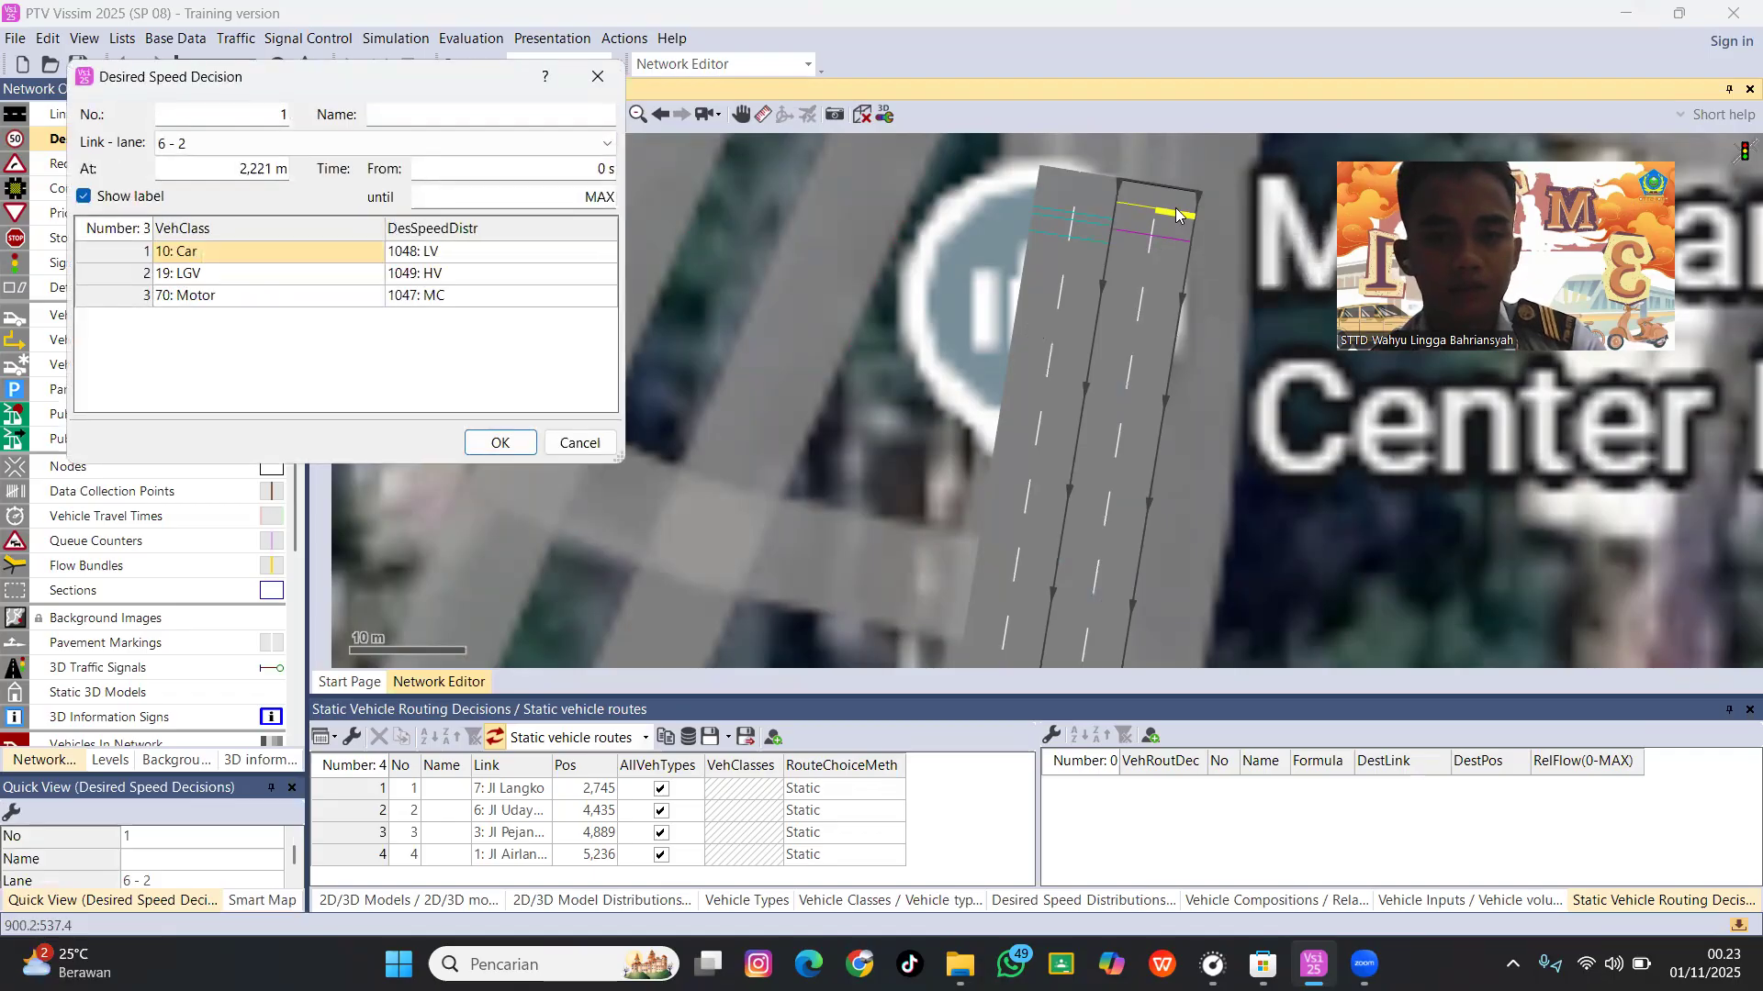
click(598, 76)
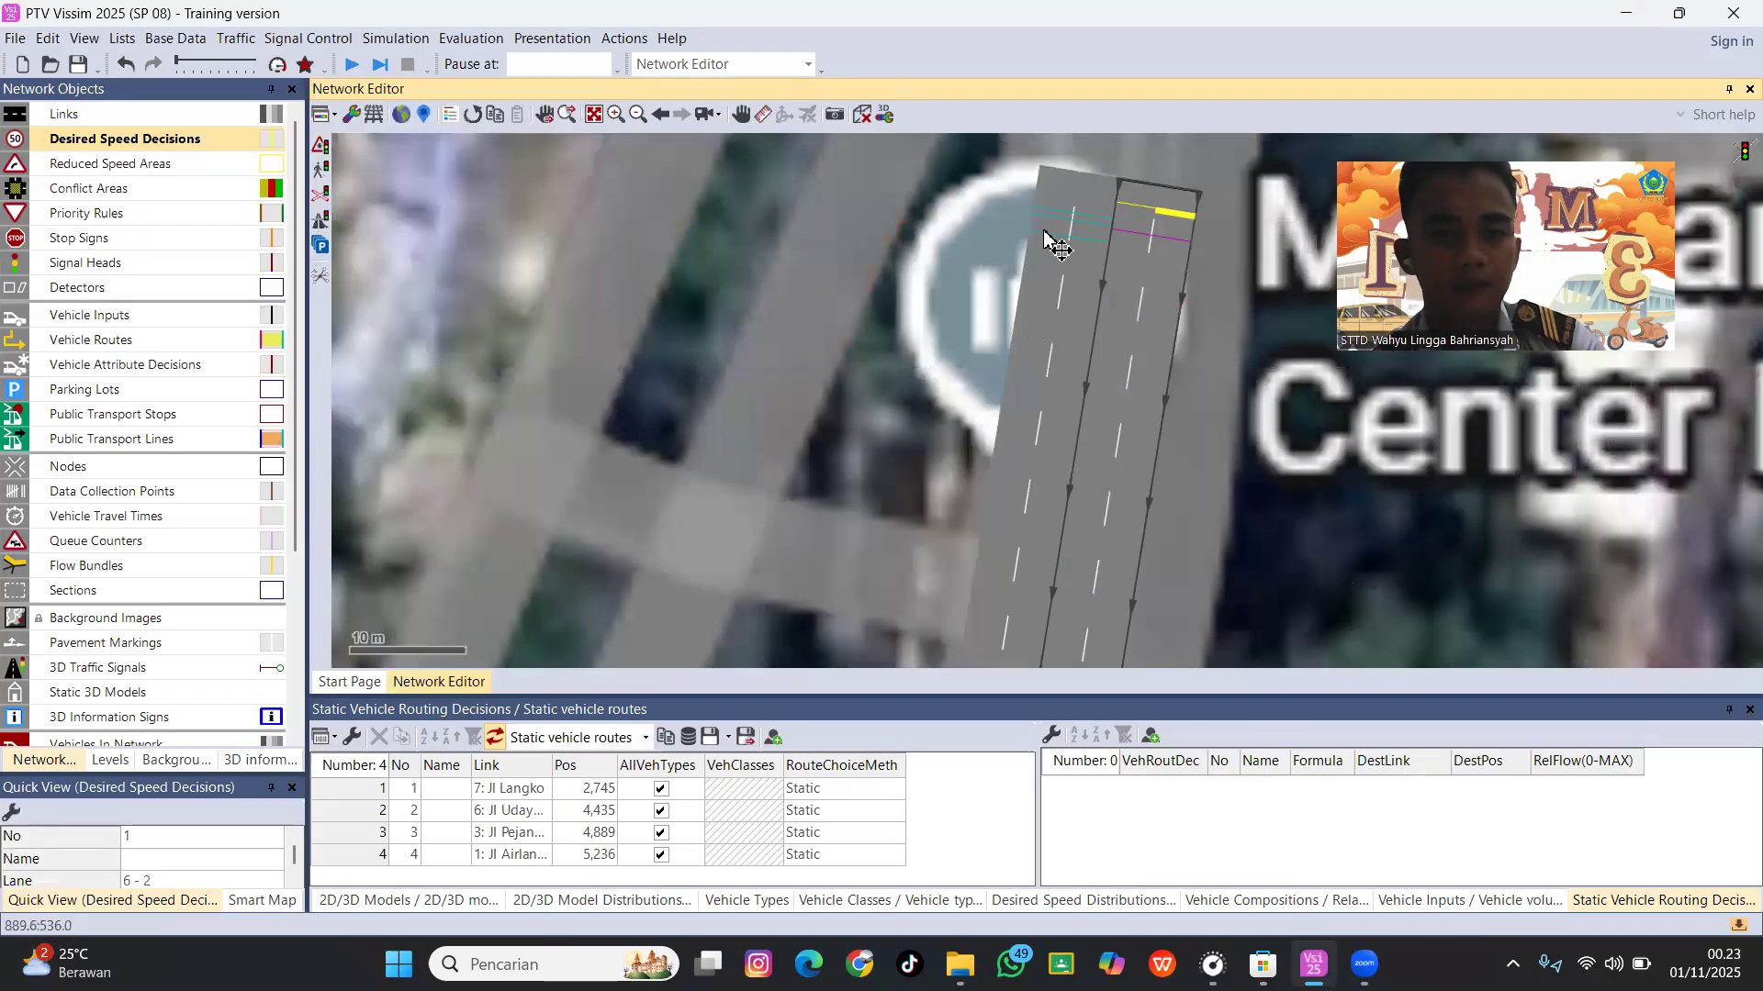
Duplicate the Jl Udayana desired speed decision and place the copy on lane 1 of inbound link 3, about 3,5 m from its start.
right_click(1164, 215)
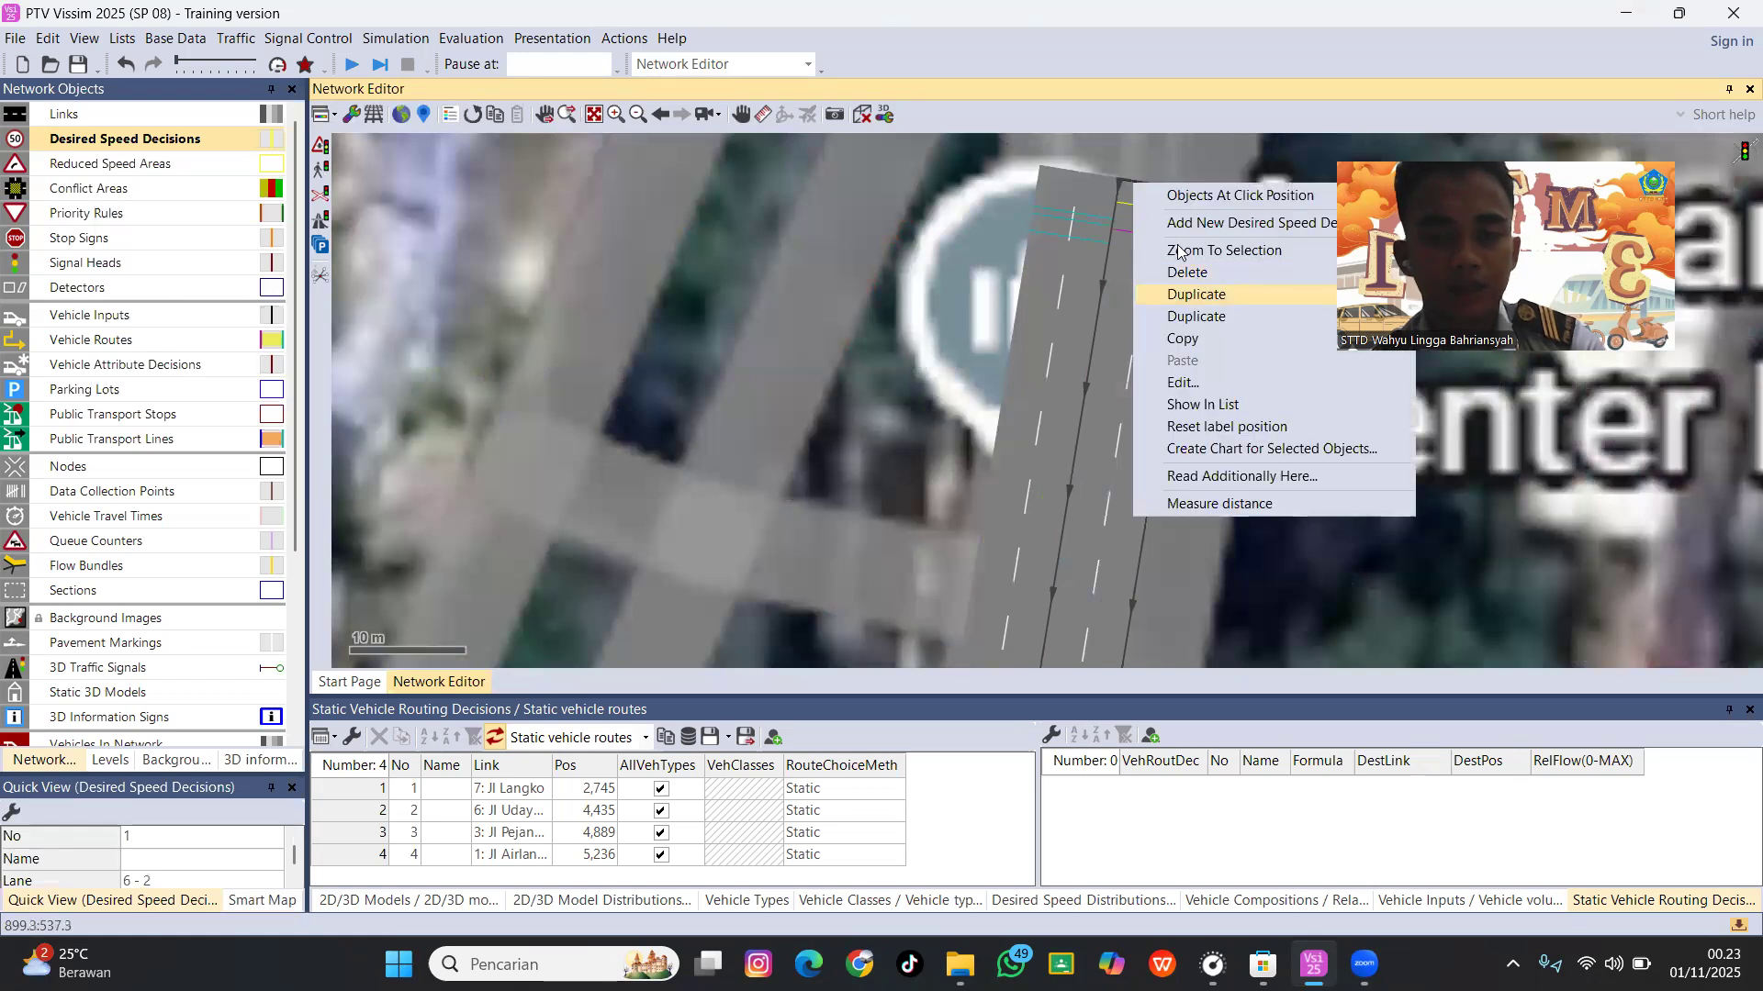
click(1196, 294)
scroll(1138, 542, down, 5)
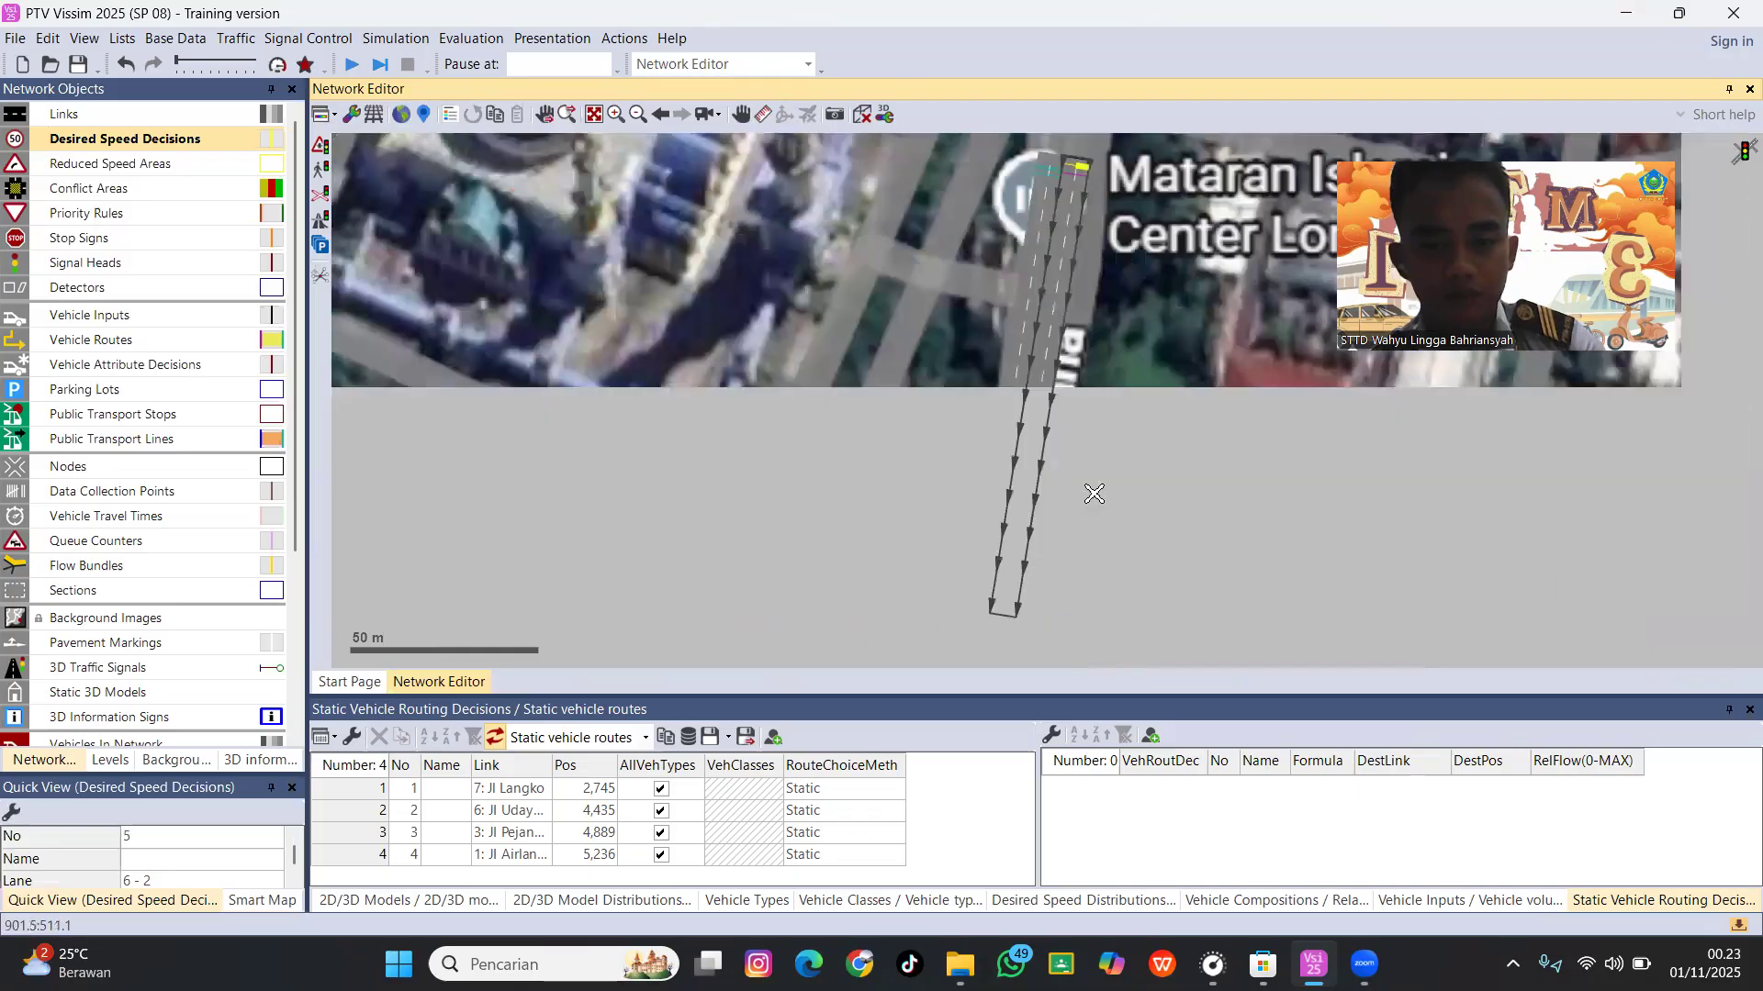
mouse_move(1093, 494)
mouse_down()
mouse_move(1043, 343)
mouse_move(1473, 456)
mouse_move(1572, 449)
mouse_up()
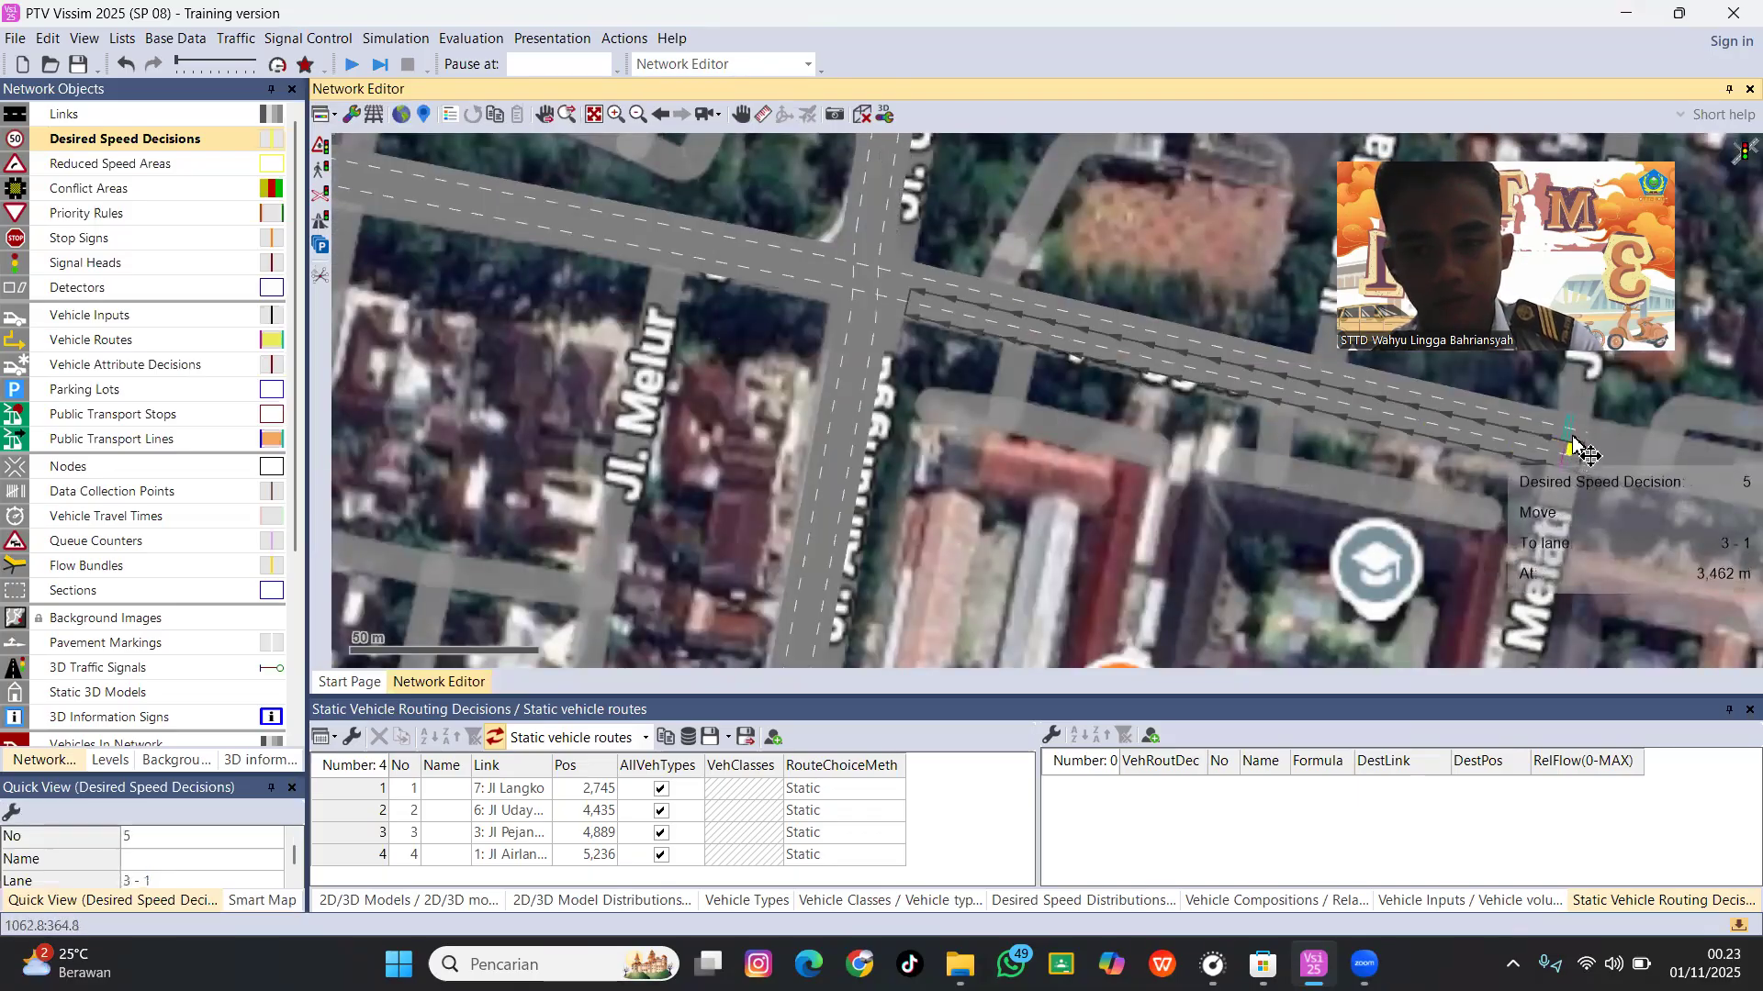
Duplicate the desired speed decision onto lane 2 of inbound link 3, beside the one on lane 1.
scroll(1574, 441, up, 3)
scroll(1579, 424, up, 2)
right_click(1574, 411)
key(Escape)
drag(1577, 434, 1569, 456)
Duplicate the link 3 desired speed decision and place the copy on lane 2 of the inbound Jl Airlangga link, near its start.
right_click(1560, 428)
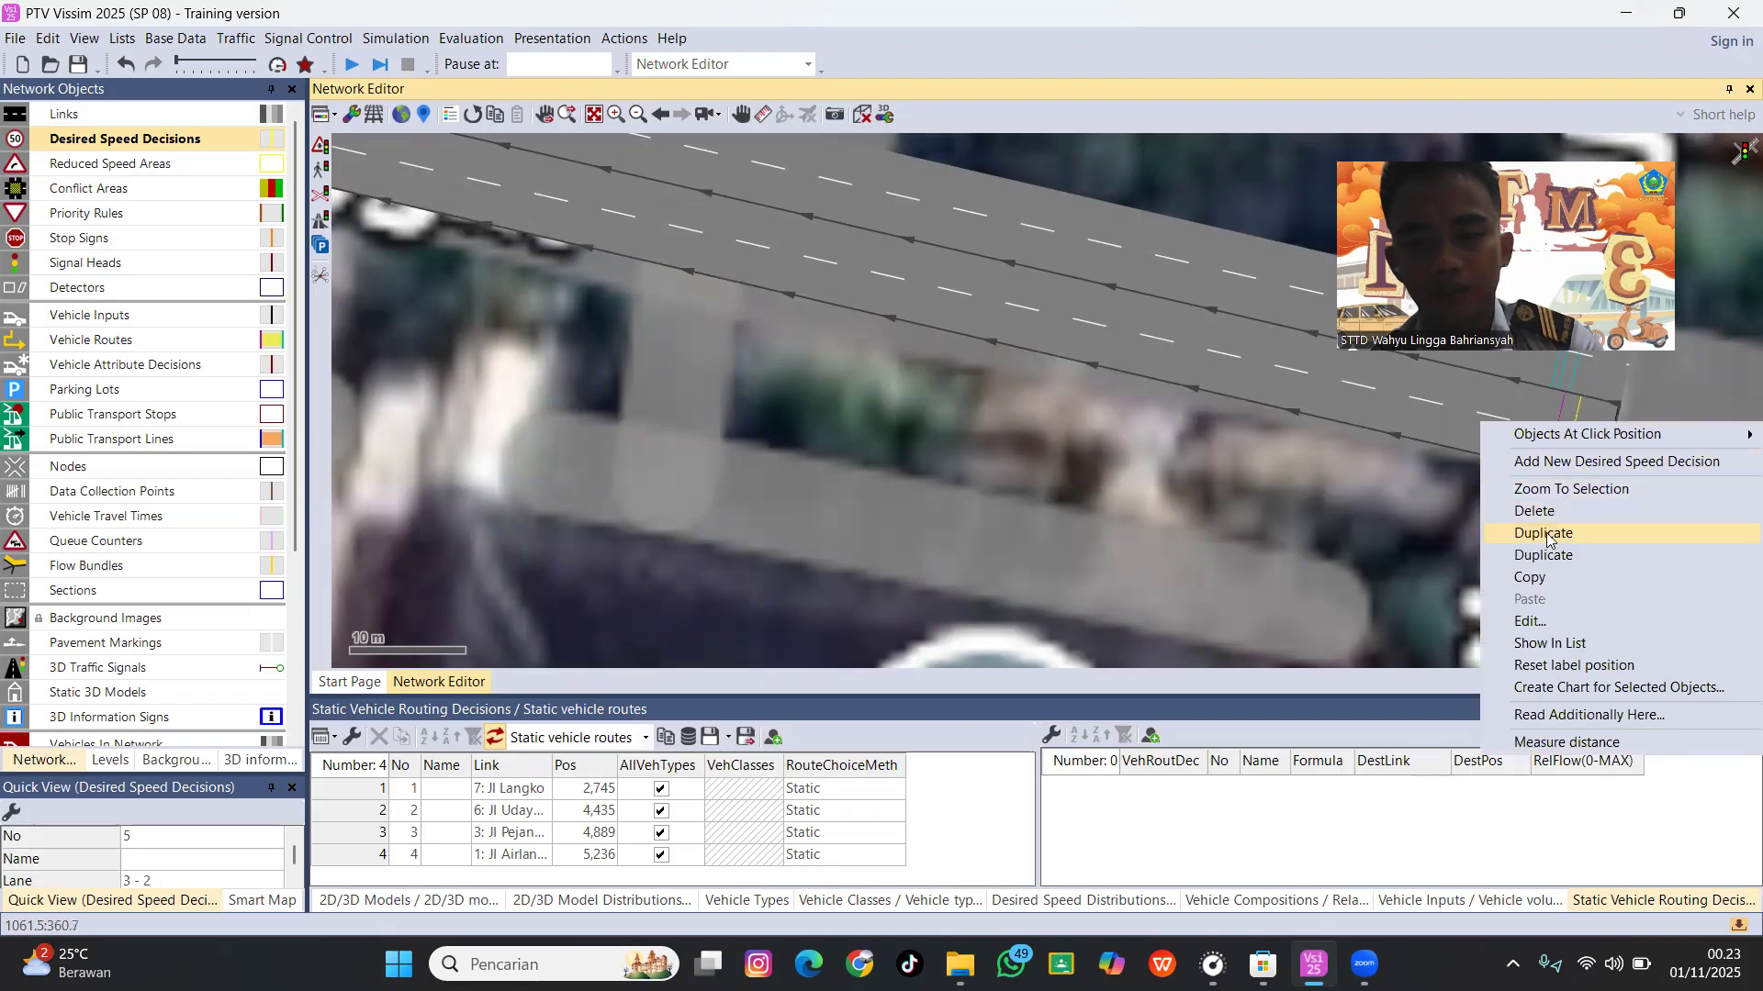
click(1549, 539)
drag(1567, 454, 1417, 418)
scroll(918, 399, down, 6)
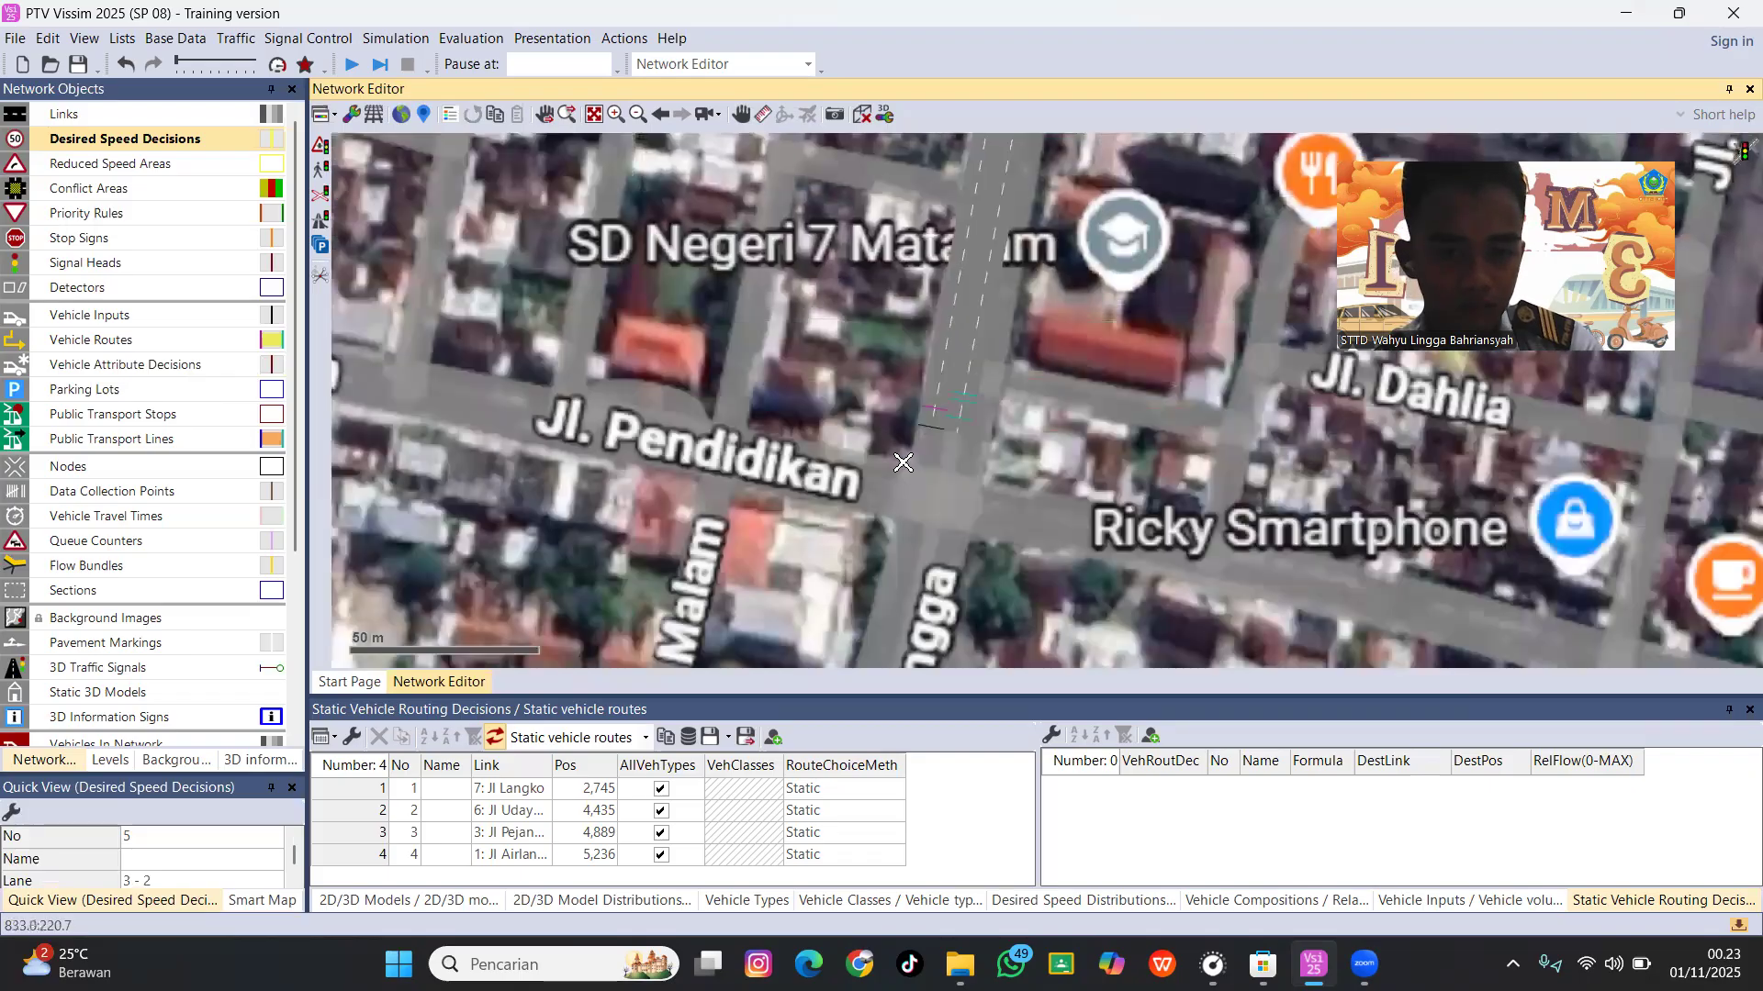
mouse_move(904, 463)
mouse_down()
mouse_move(936, 415)
mouse_move(897, 380)
mouse_move(880, 395)
mouse_move(899, 395)
mouse_up()
Duplicate the desired speed decision onto lane 1 of the inbound Jl Airlangga link, beside the one on lane 2.
scroll(928, 396, up, 6)
scroll(896, 387, up, 2)
right_click(885, 375)
click(973, 456)
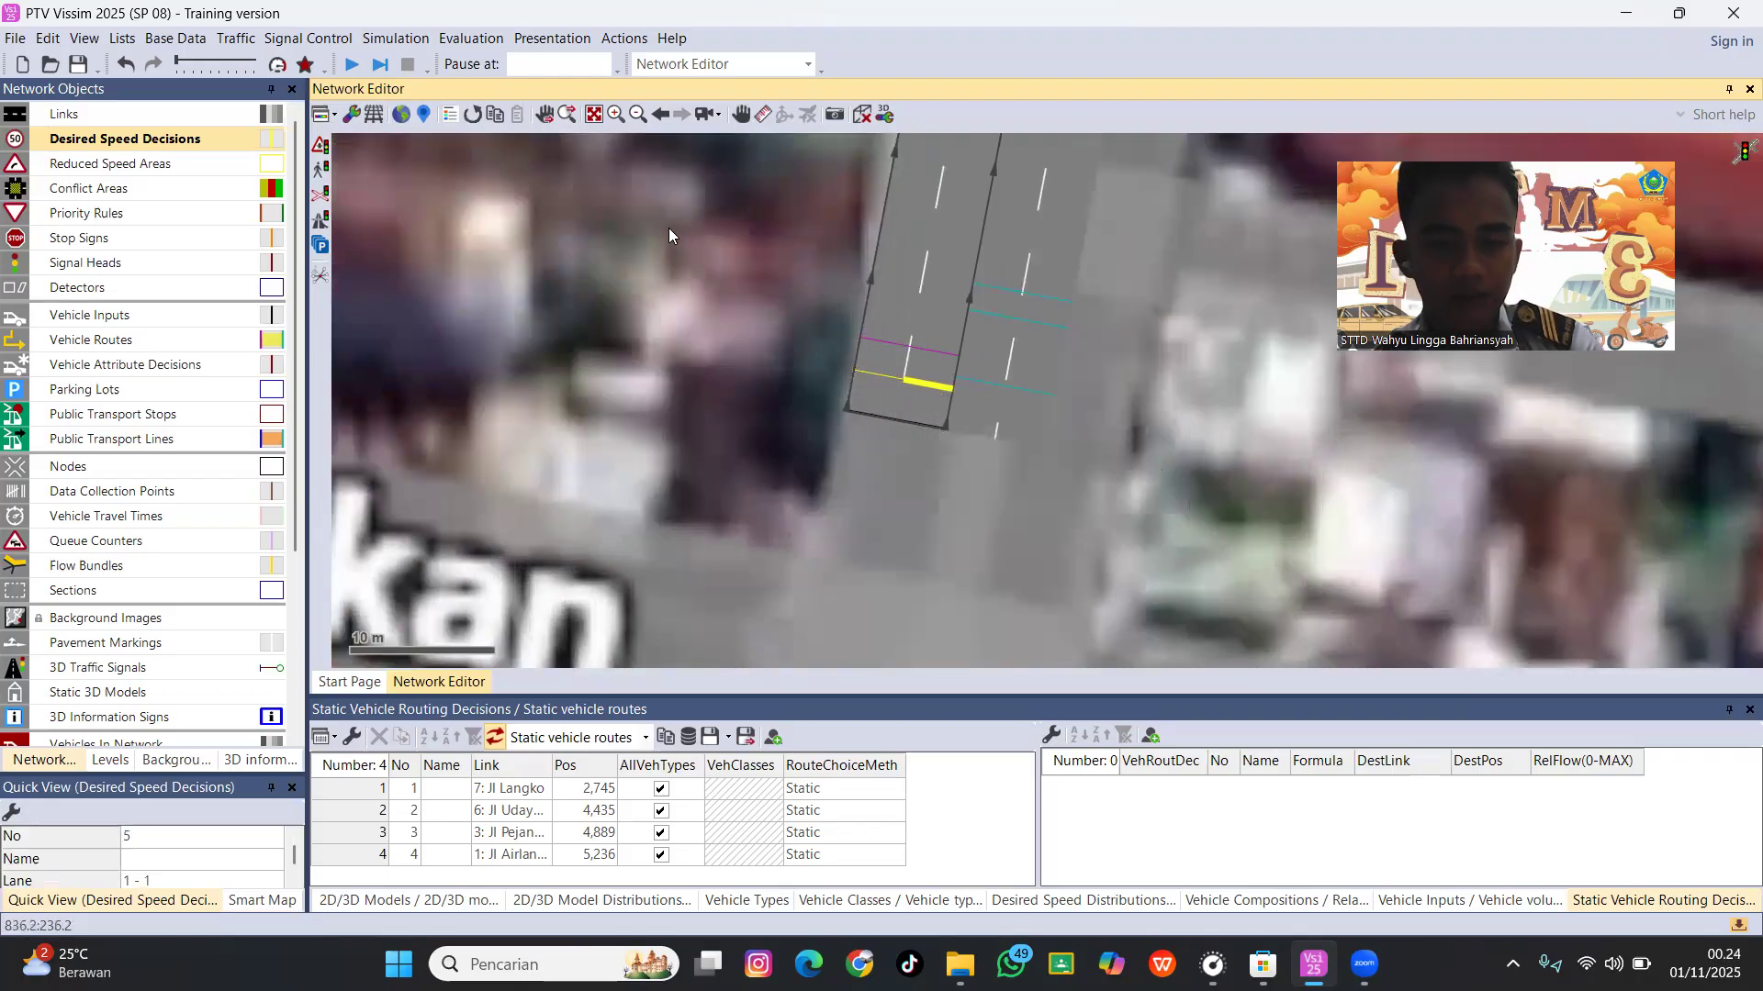
Draw a reduced speed area about 7,5 m long on lane 2 of turning connector 10000 from Jl Langko to Jl Udayana.
scroll(679, 263, down, 2)
scroll(679, 262, down, 2)
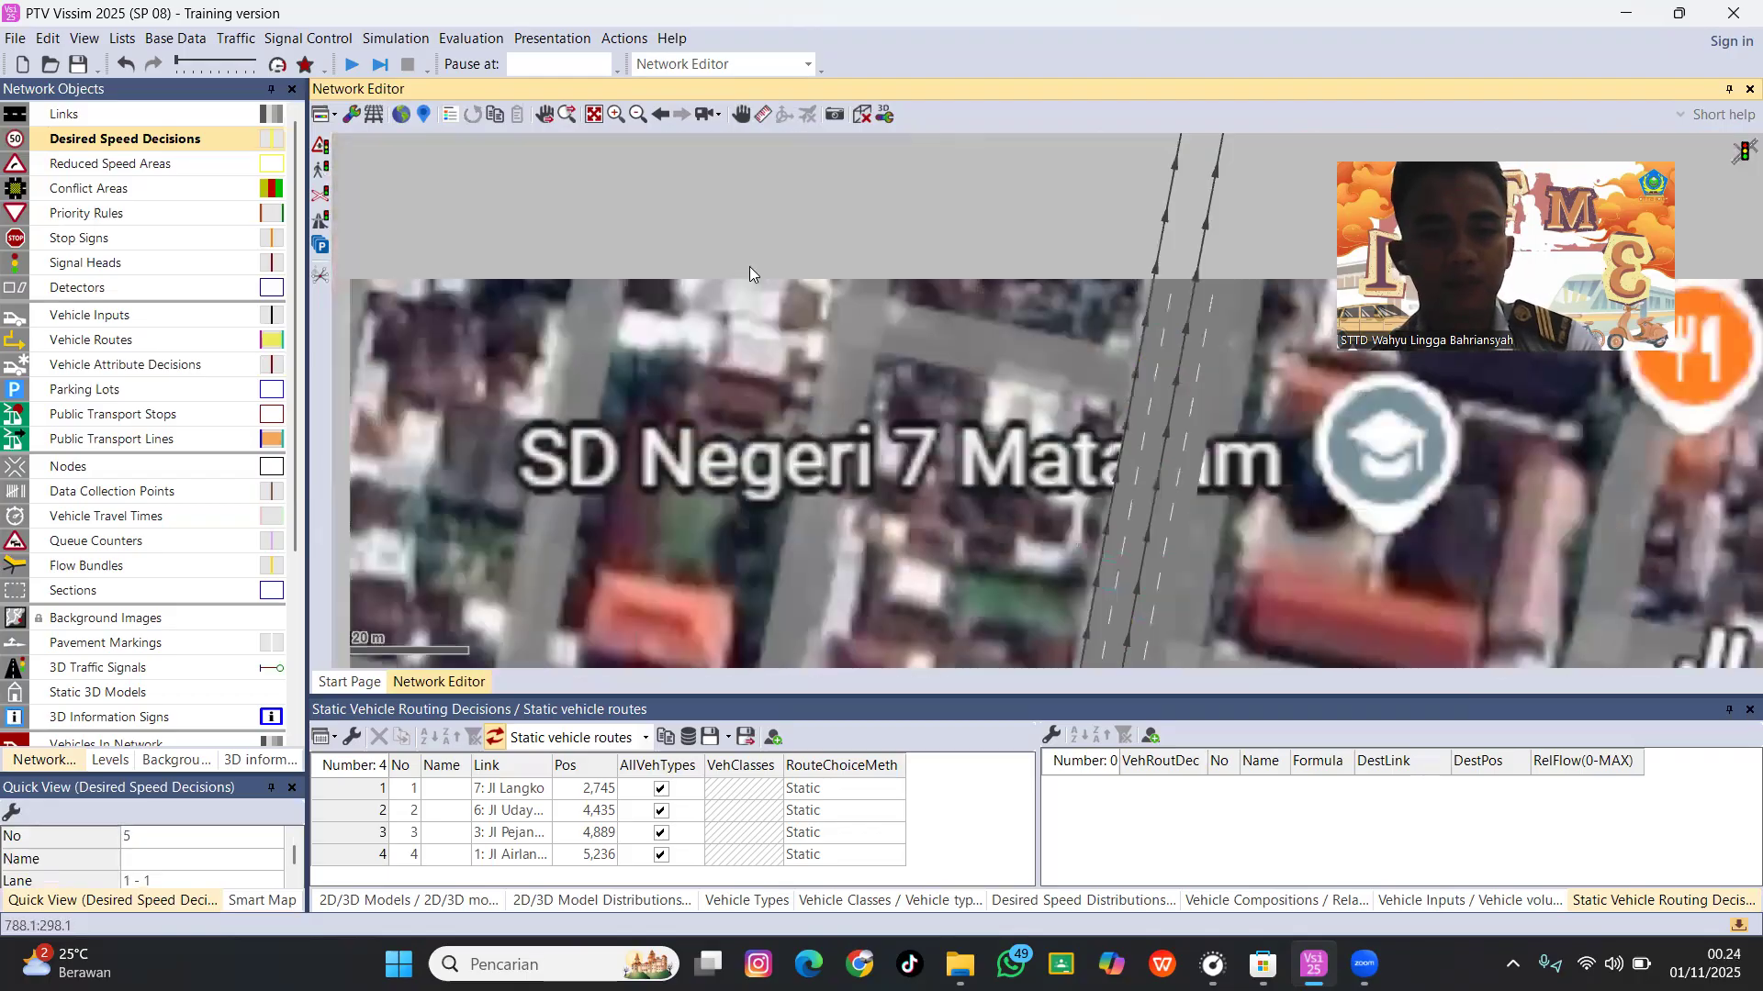
scroll(749, 244, down, 3)
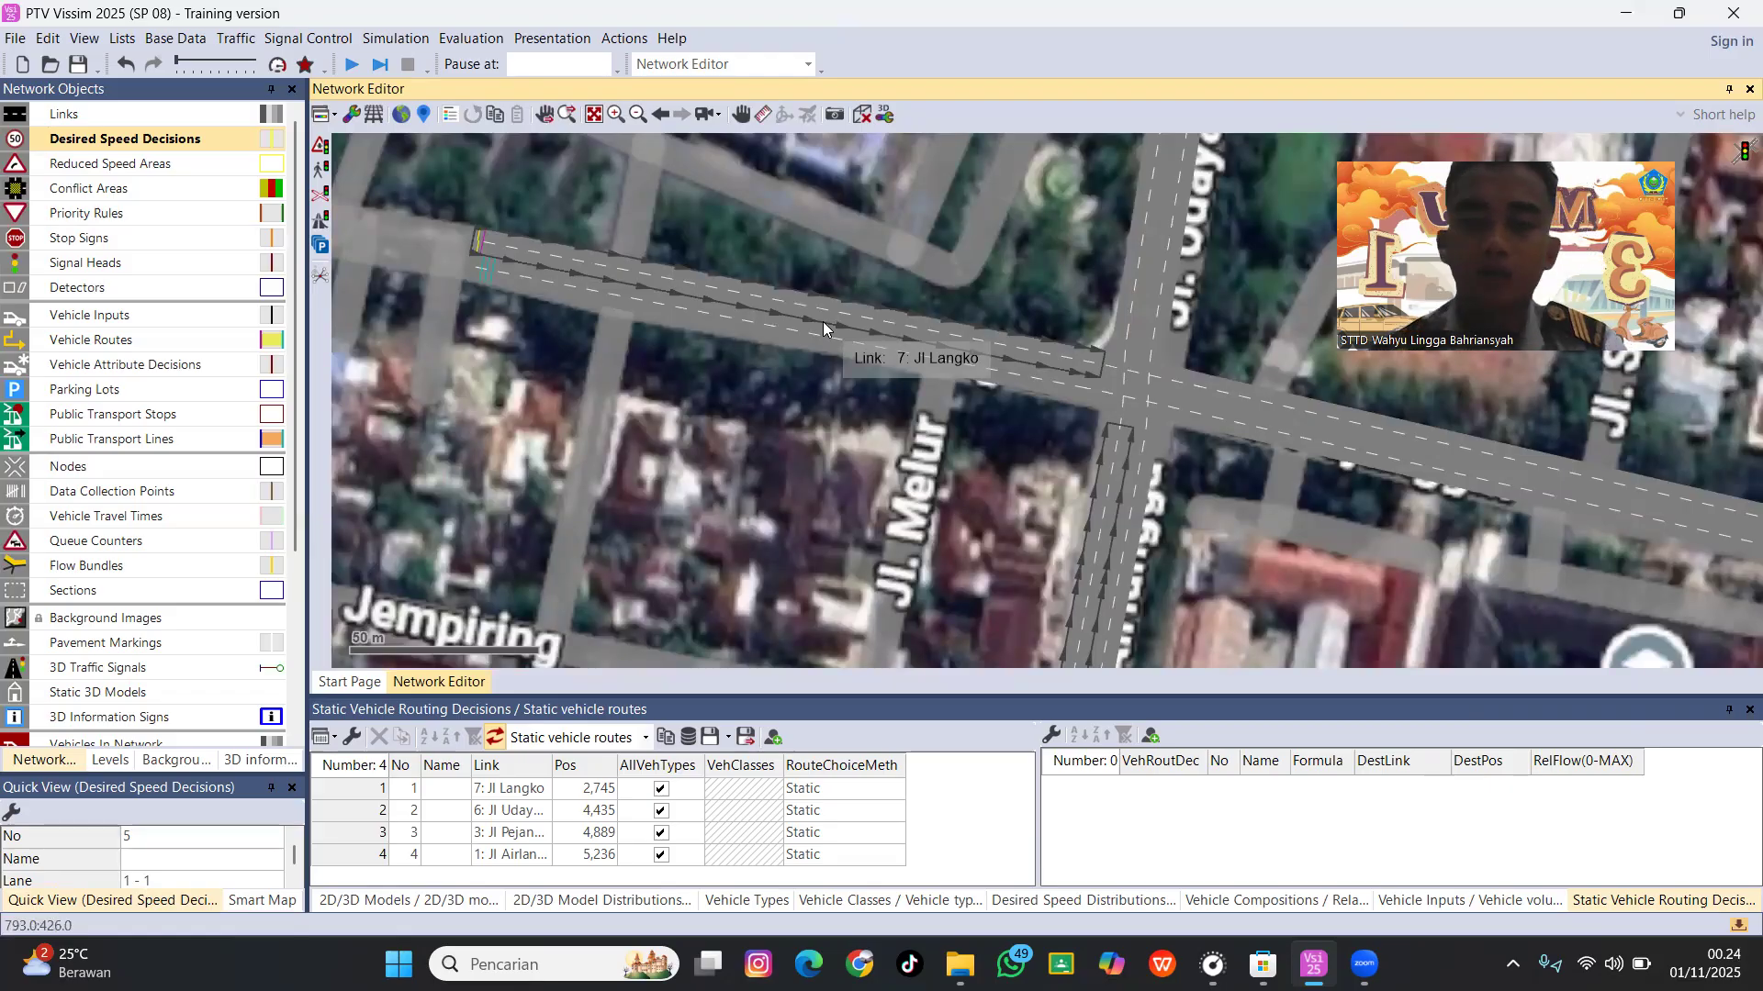
click(101, 164)
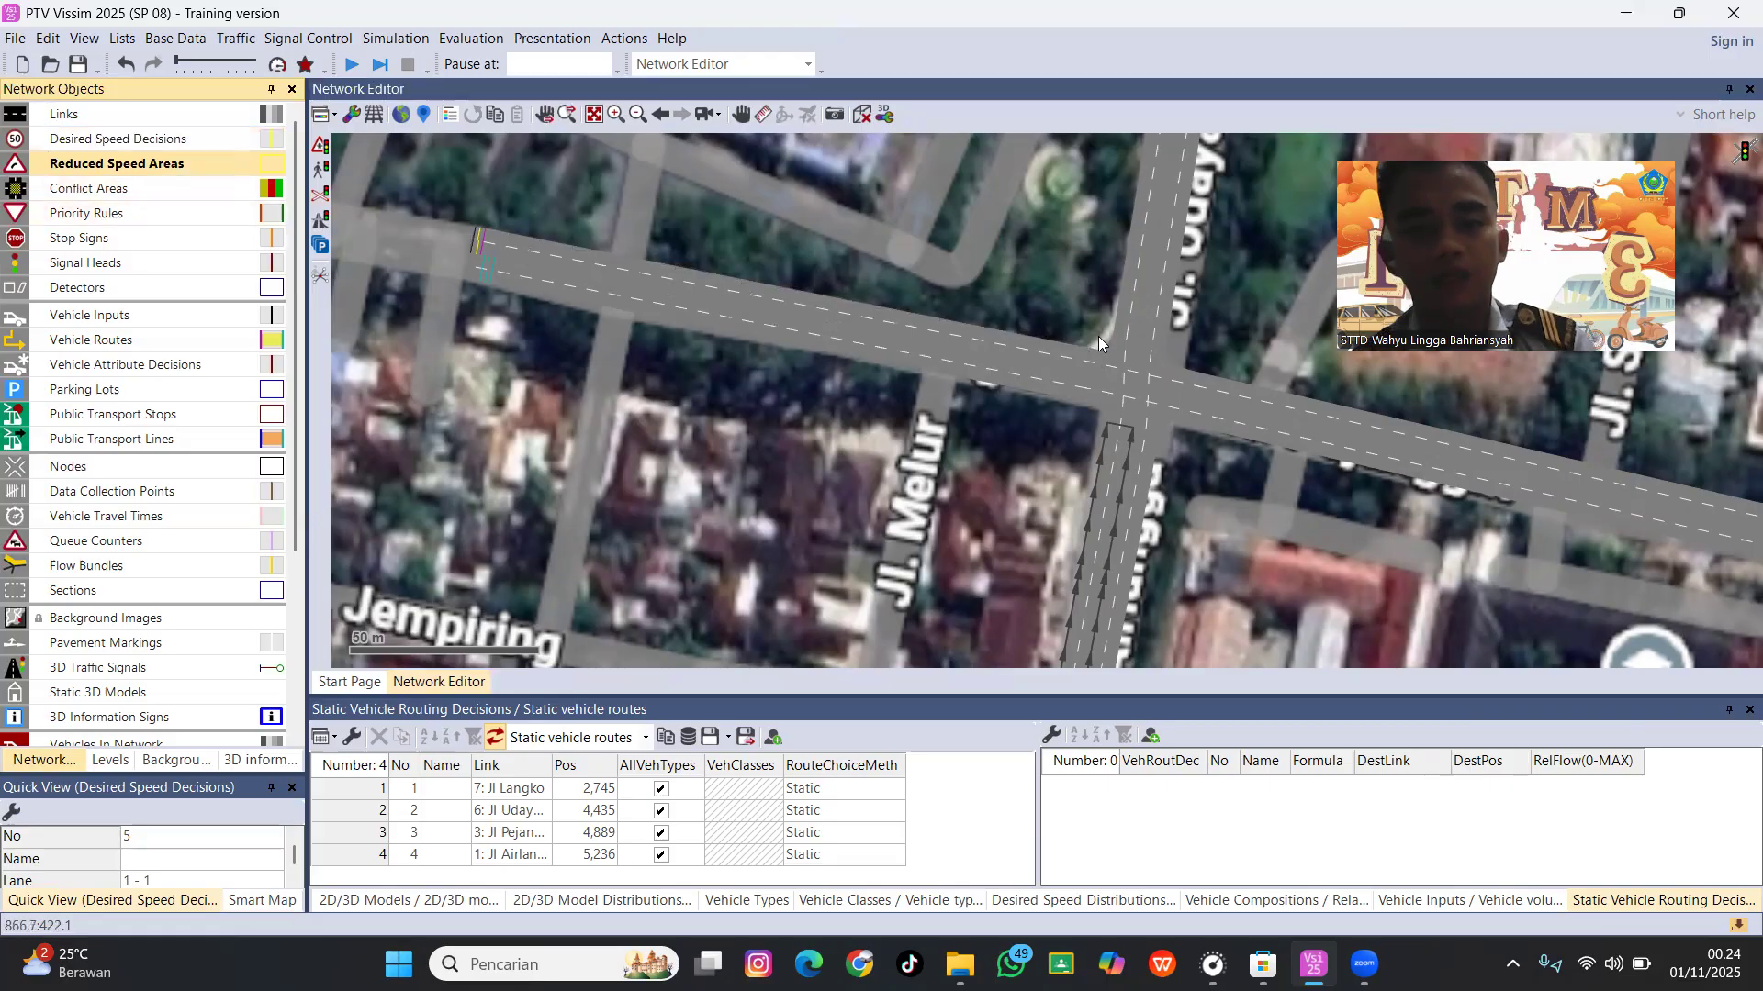
scroll(1099, 342, up, 6)
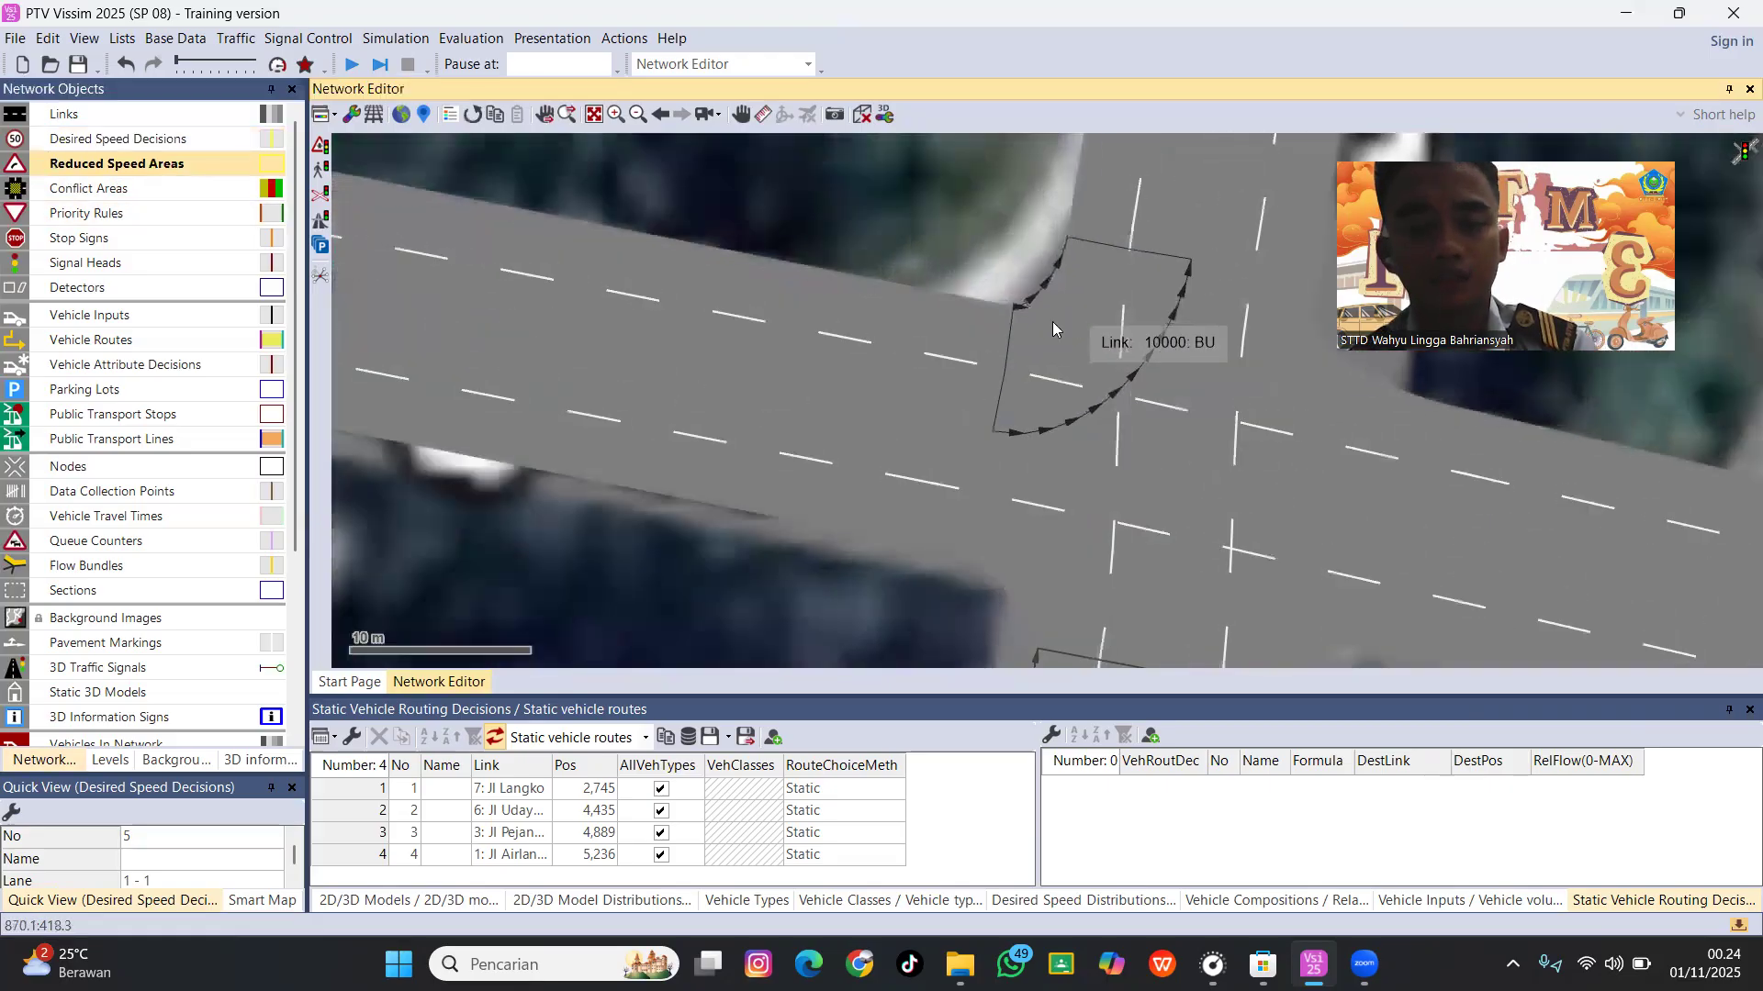
drag(1022, 327, 1072, 269)
Add the vehicle classes Car, LGV and Motor to the reduced speed area on connector 10000.
right_click(377, 276)
click(376, 292)
right_click(358, 305)
right_click(379, 319)
click(397, 329)
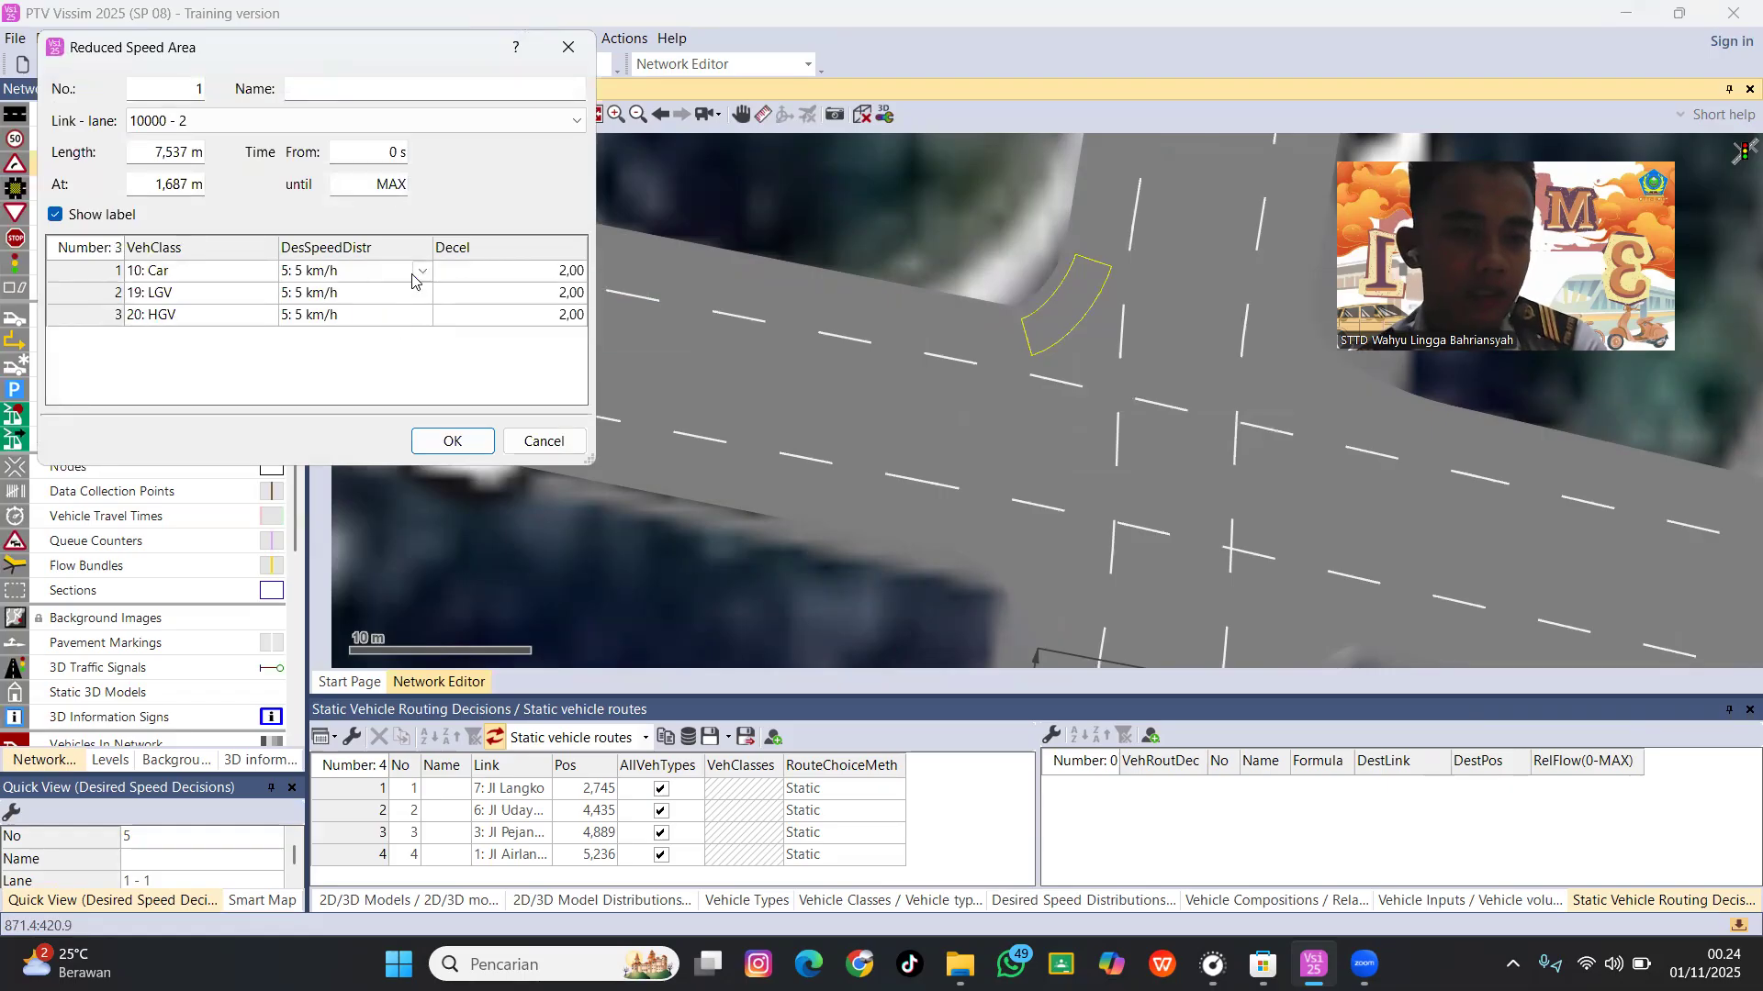
click(266, 318)
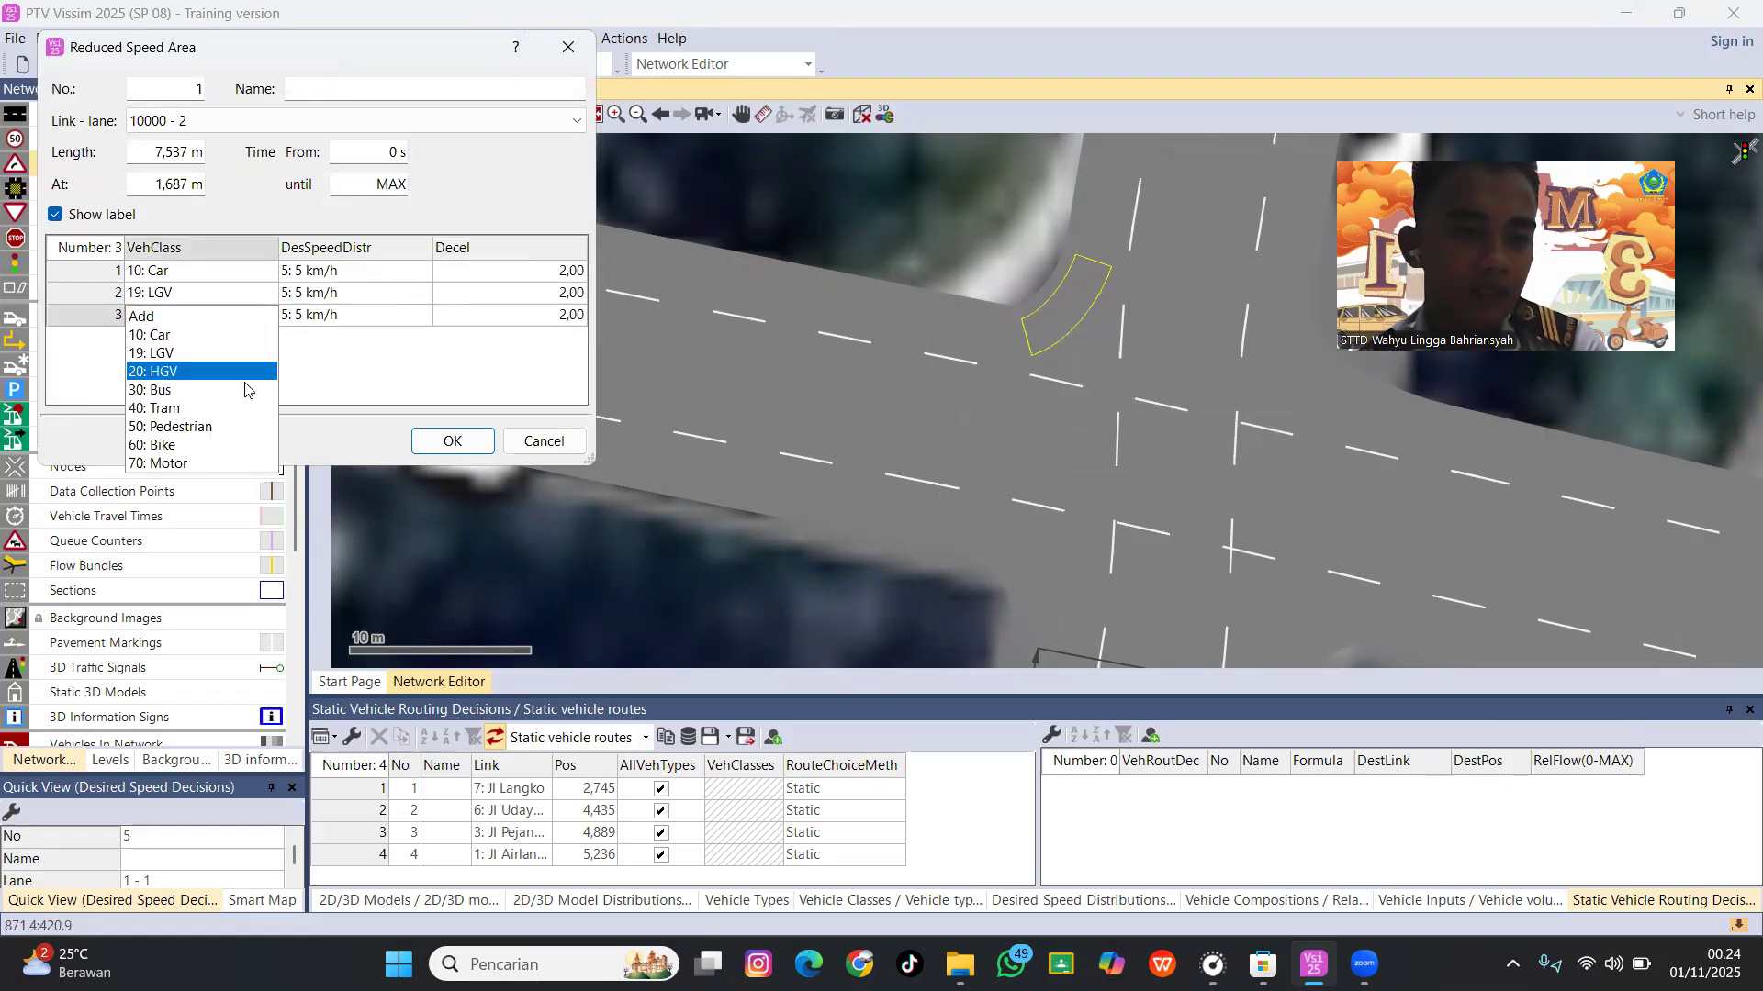
click(181, 465)
Assign the reduced speed area's distributions 1048: LV to Car, 1049: HV to LGV and 1047: MC to Motor.
click(425, 282)
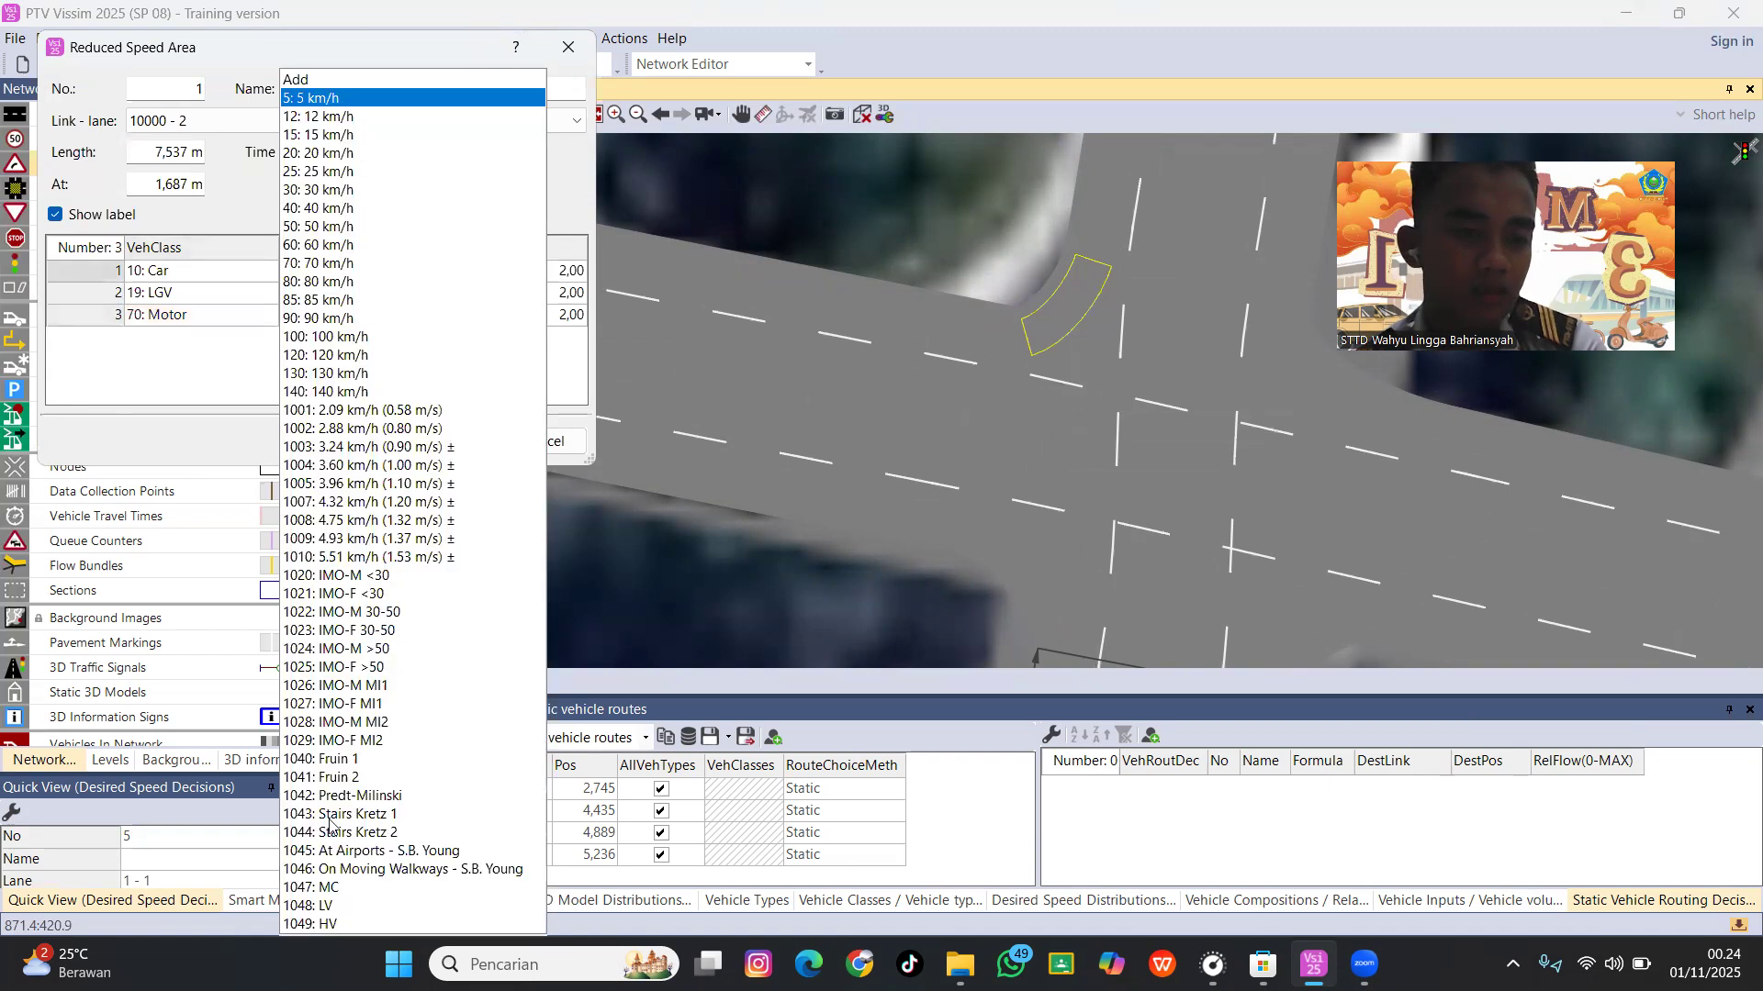
click(326, 907)
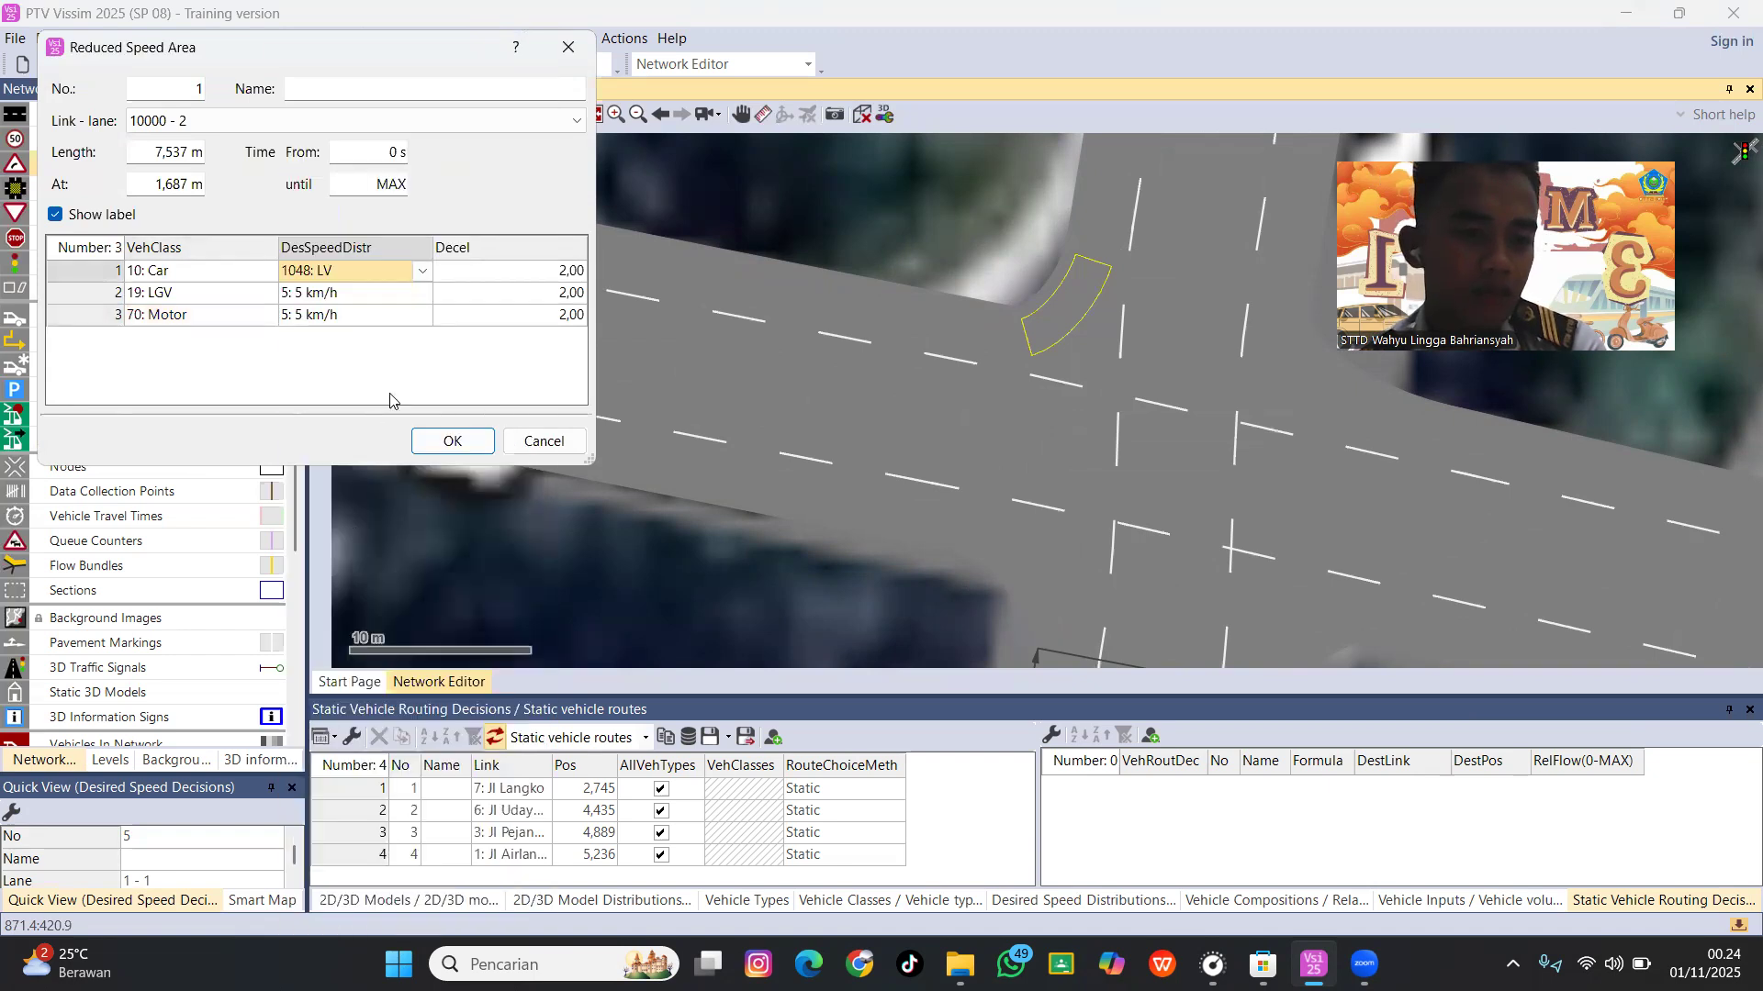
click(418, 299)
click(423, 294)
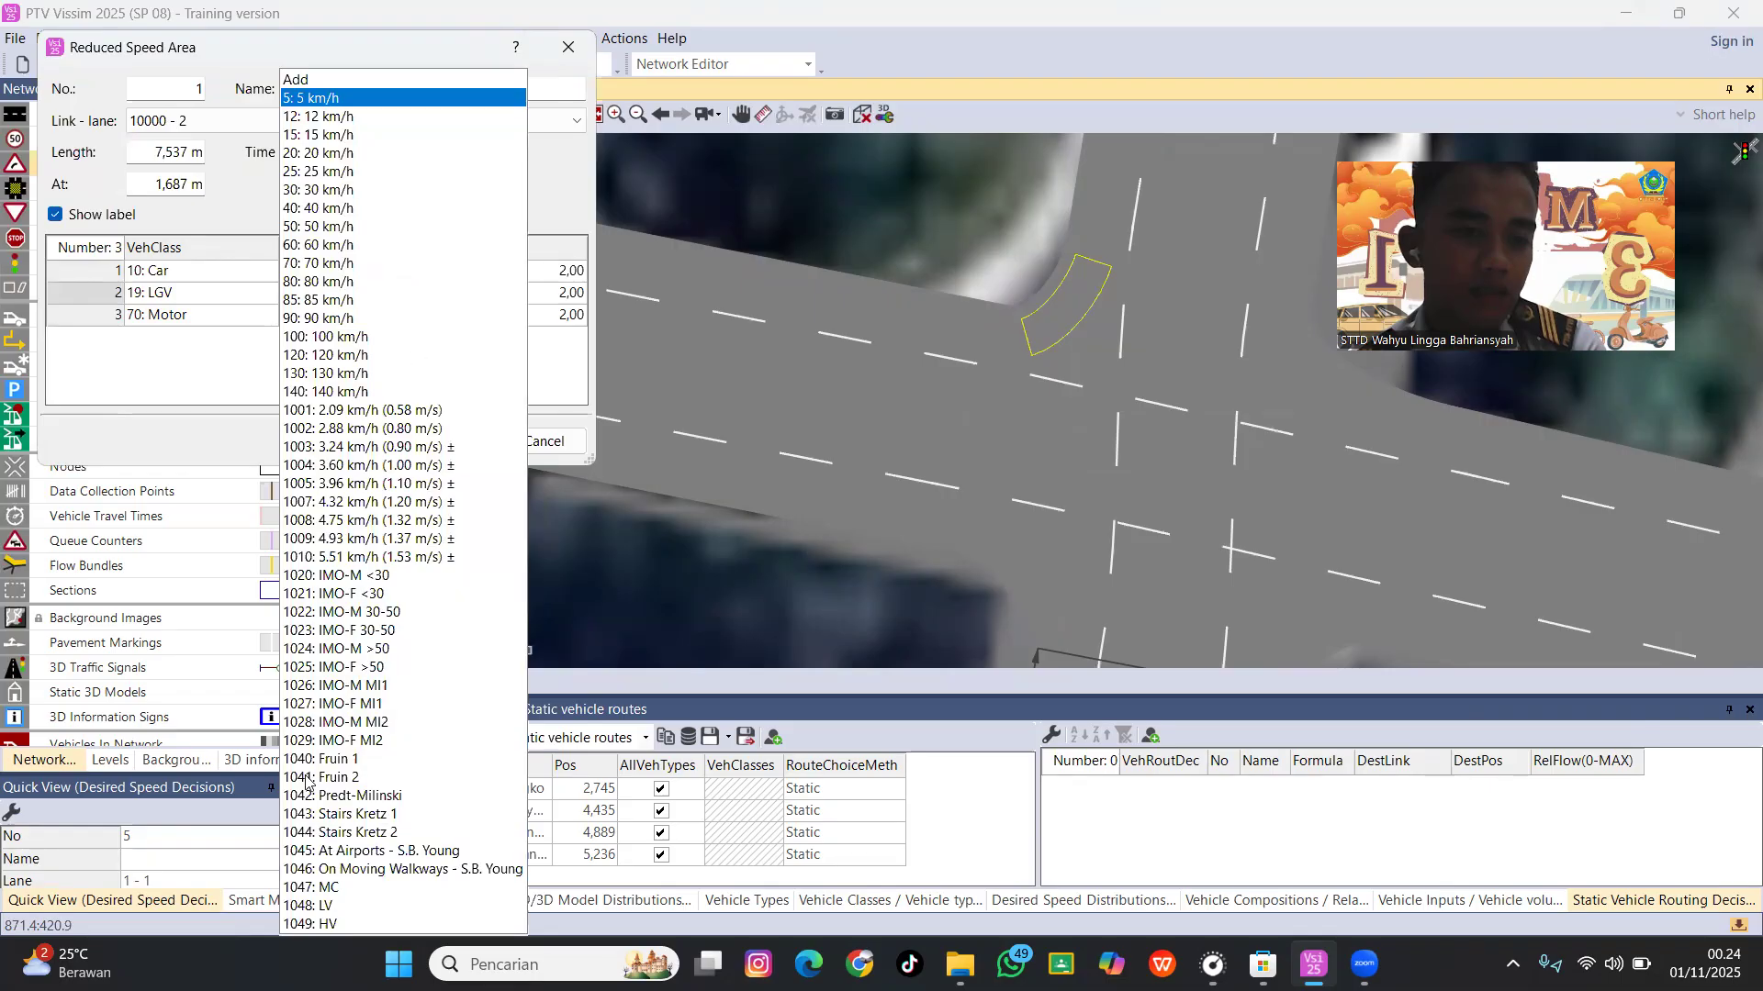
click(328, 925)
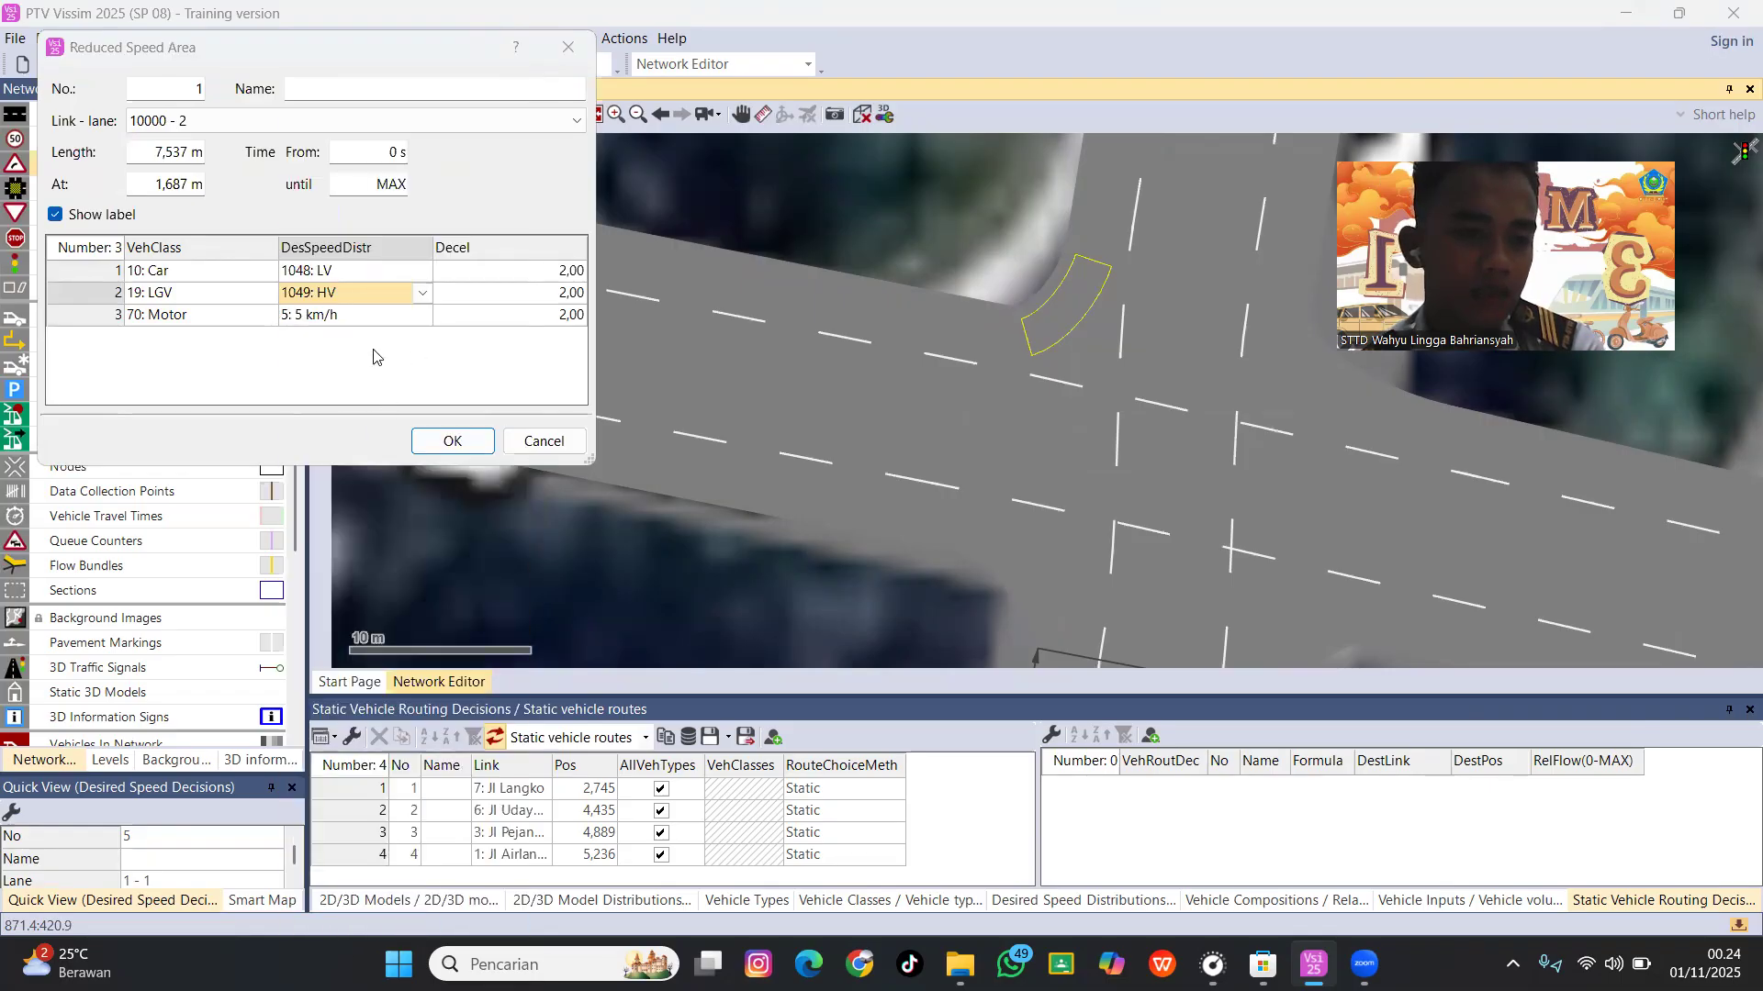
click(424, 317)
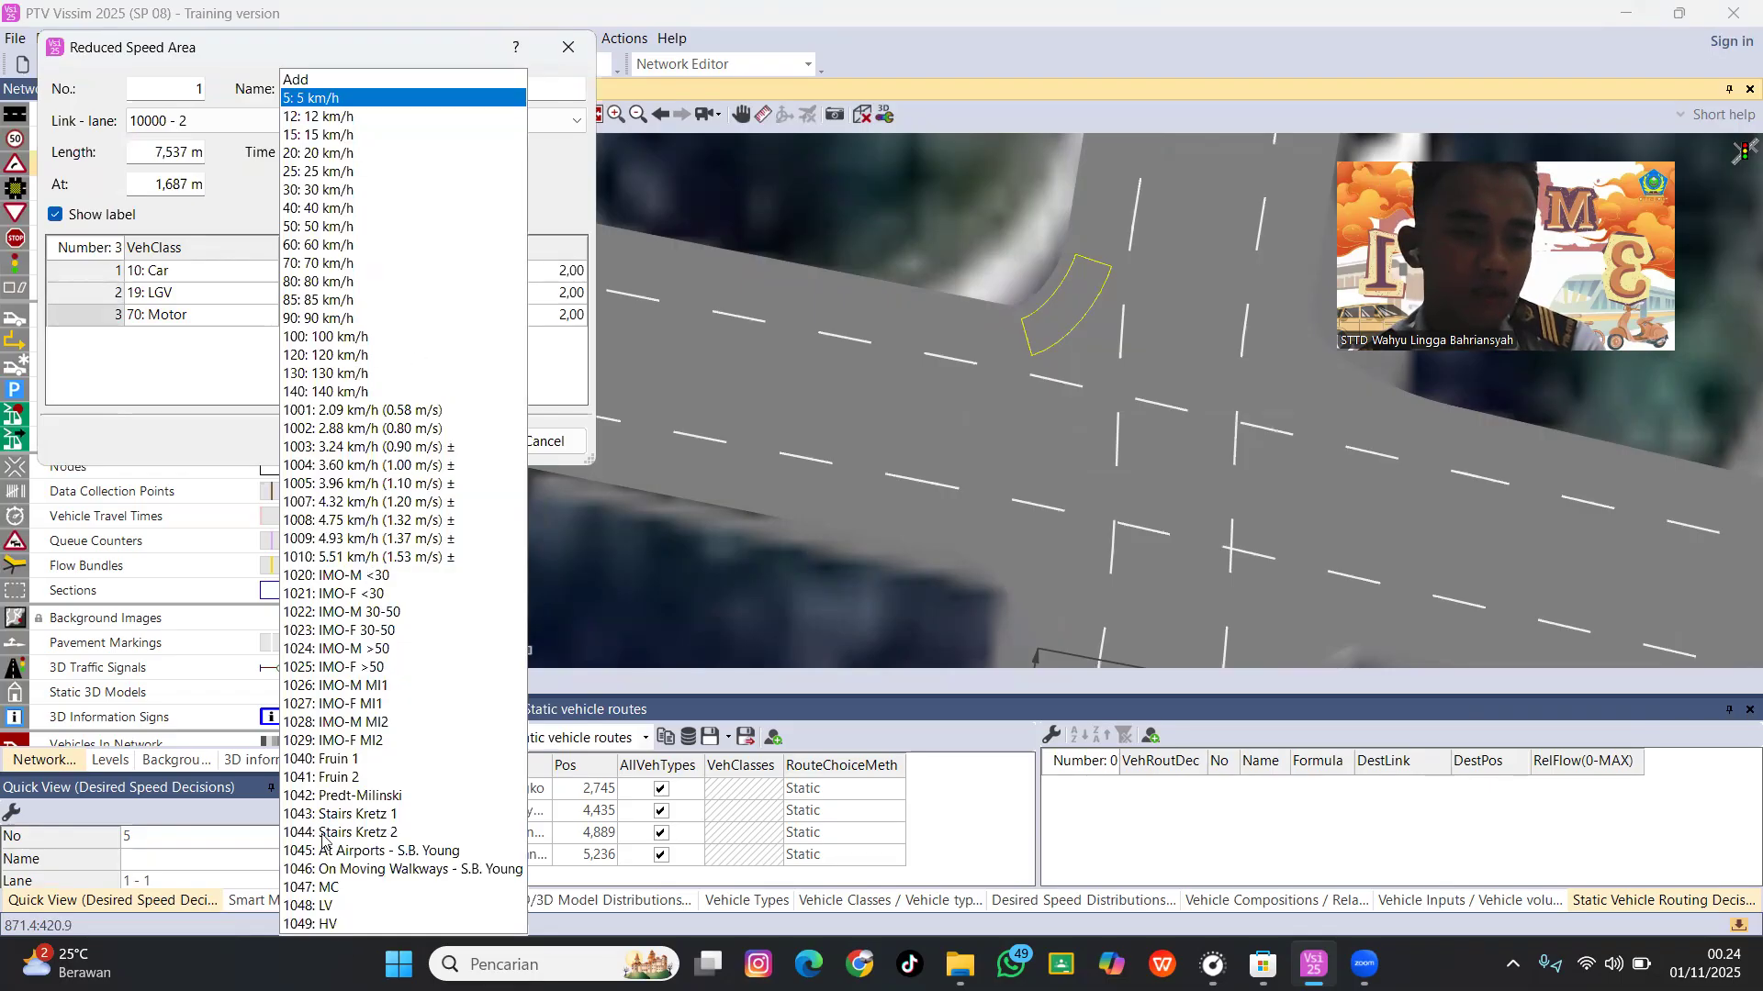
click(329, 889)
Set the deceleration to 10 for Car, LGV and Motor, and accept the reduced speed area.
click(553, 272)
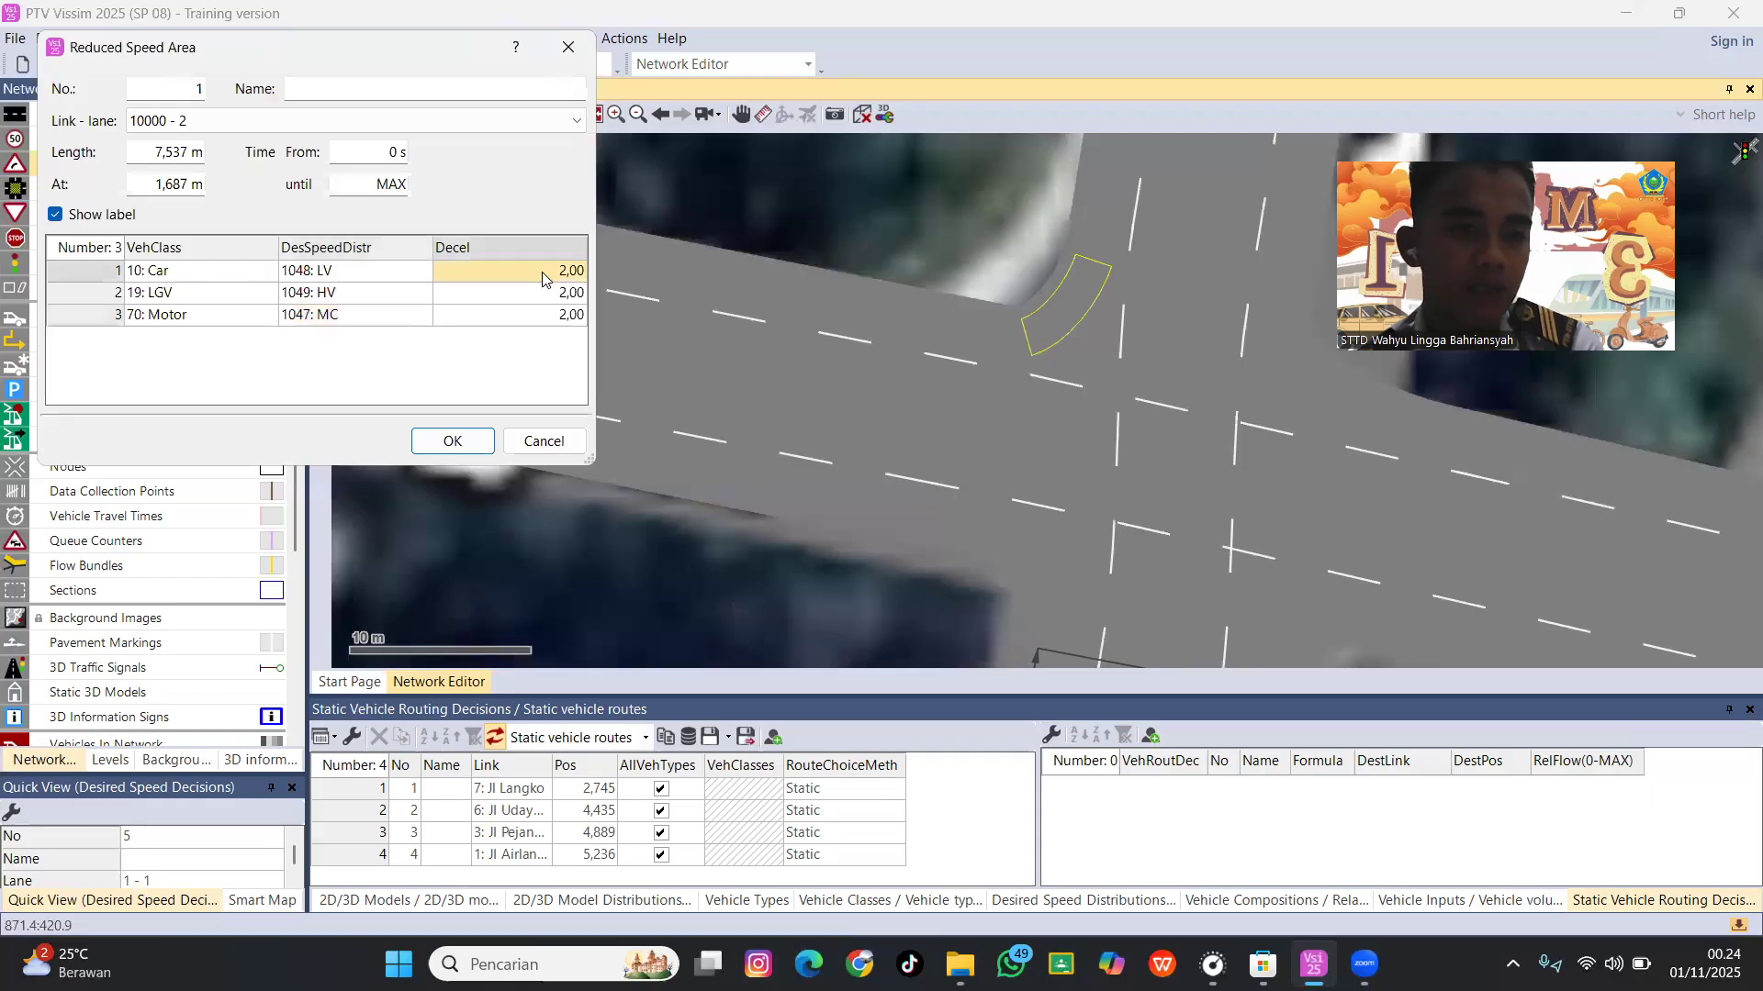
click(518, 290)
click(529, 271)
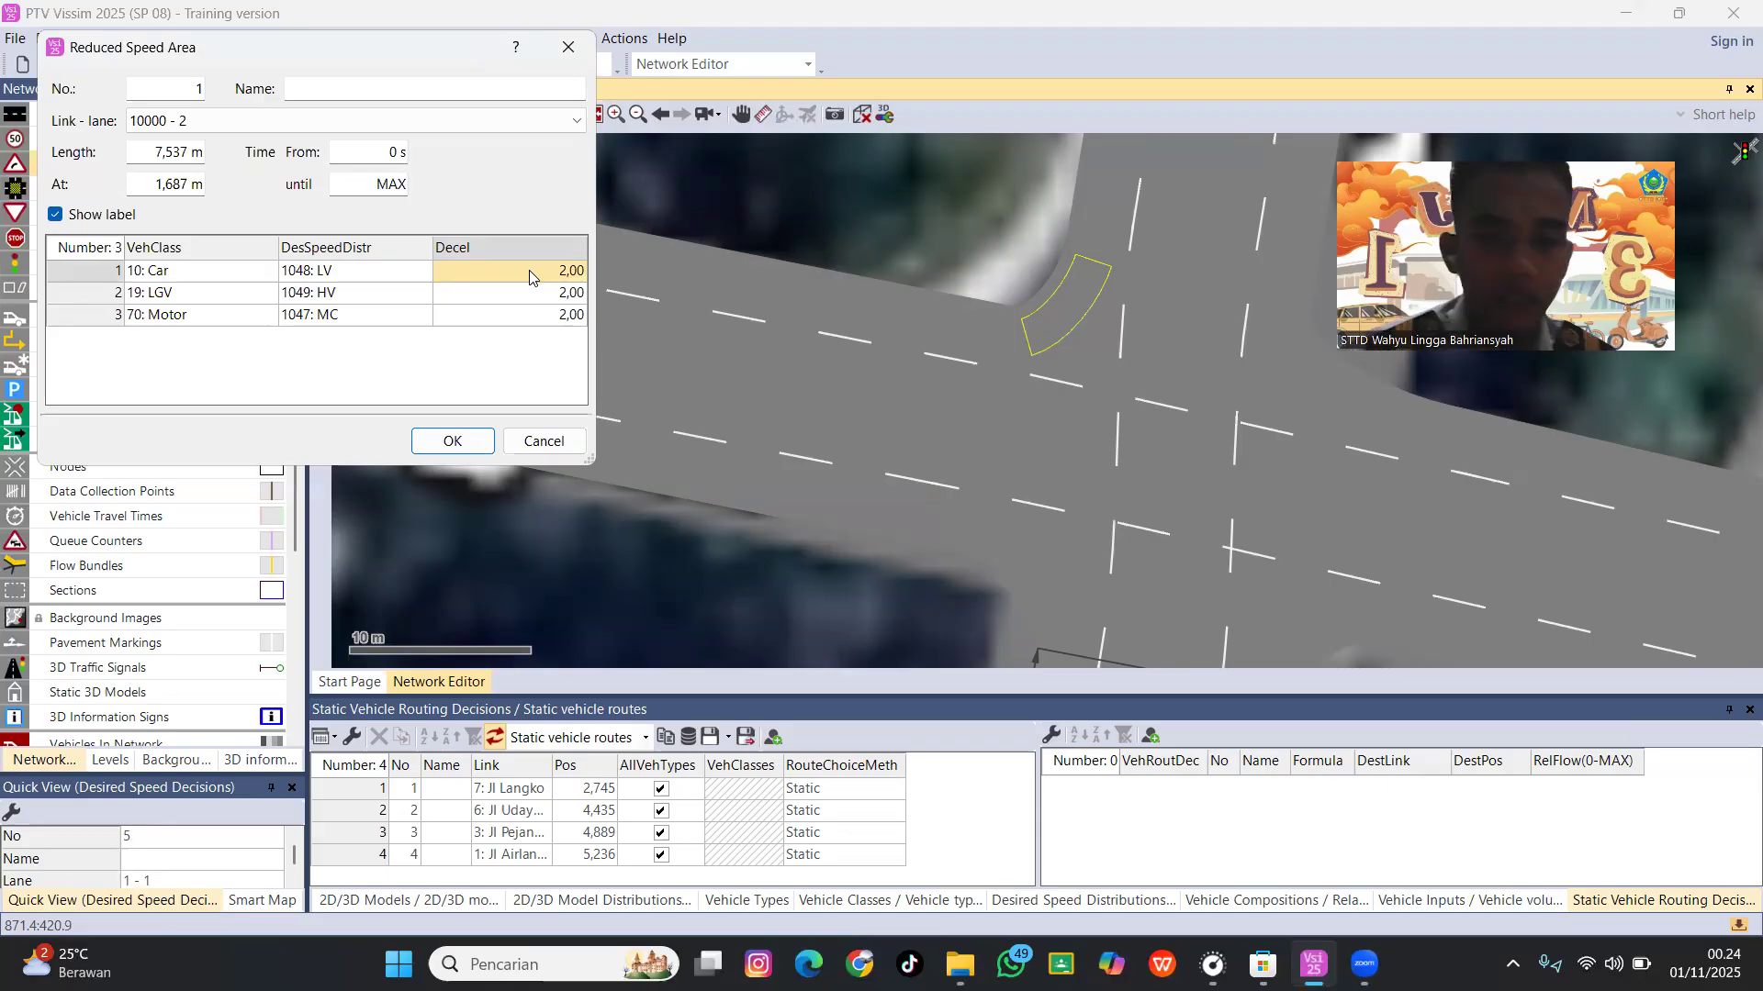
click(529, 271)
text(10)
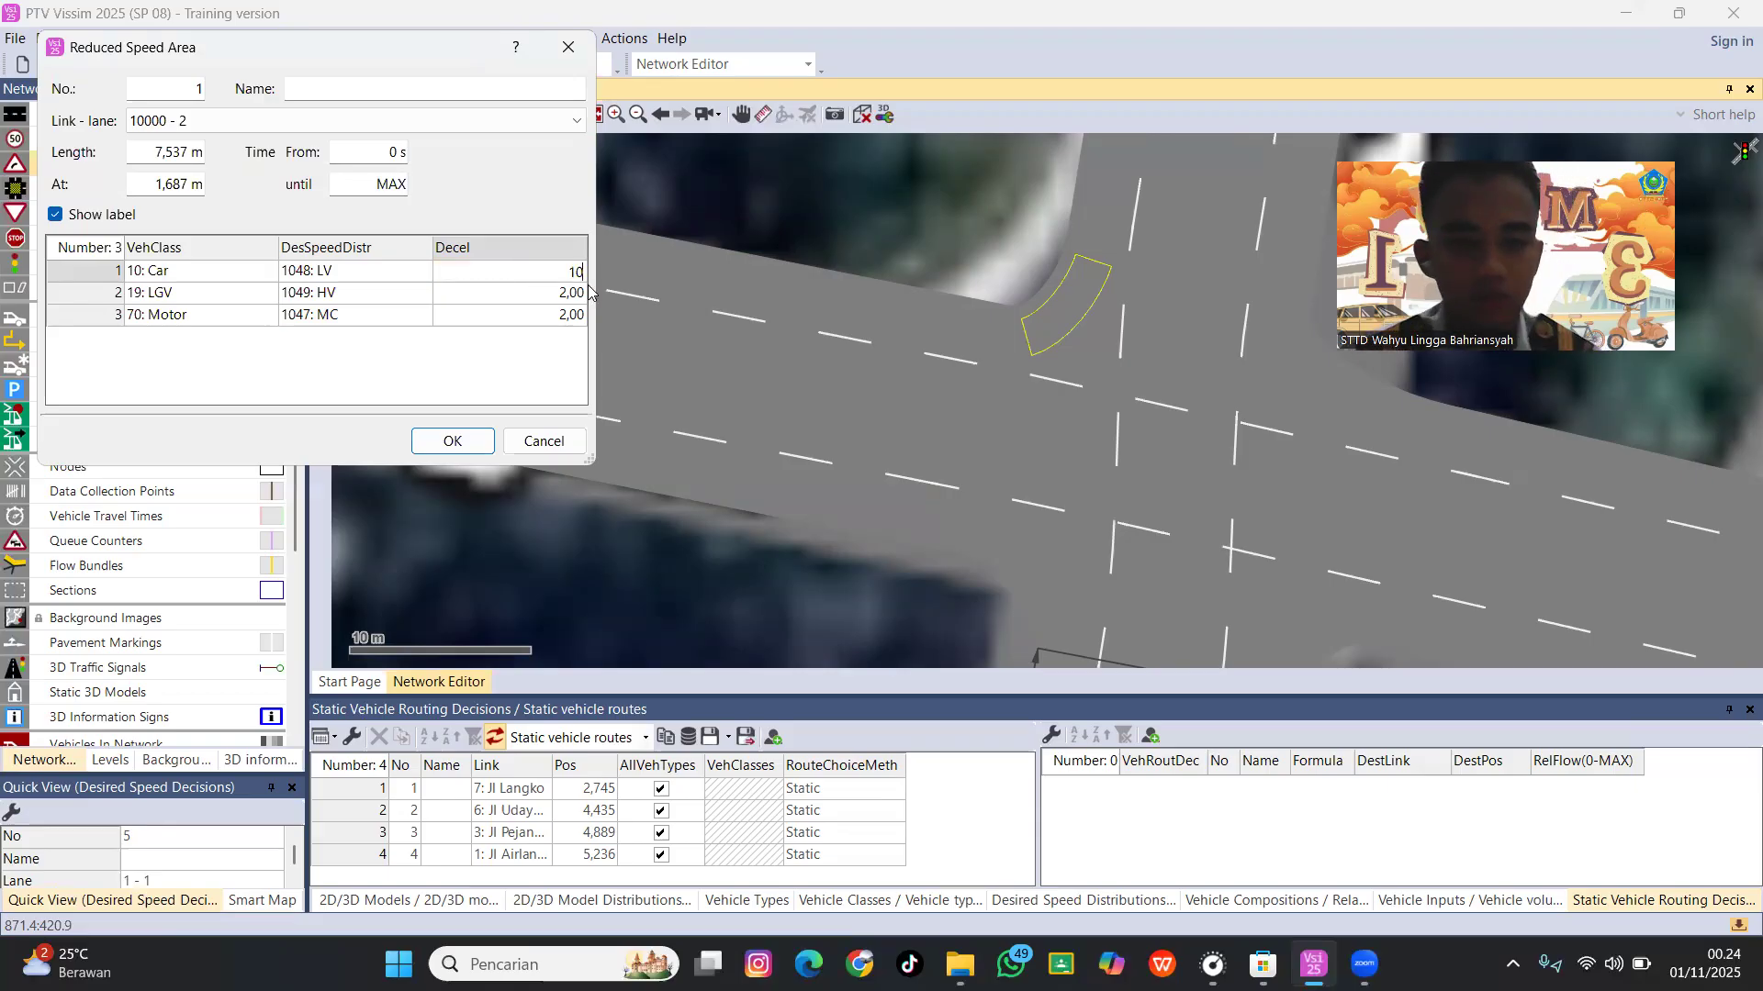
click(551, 292)
text(10)
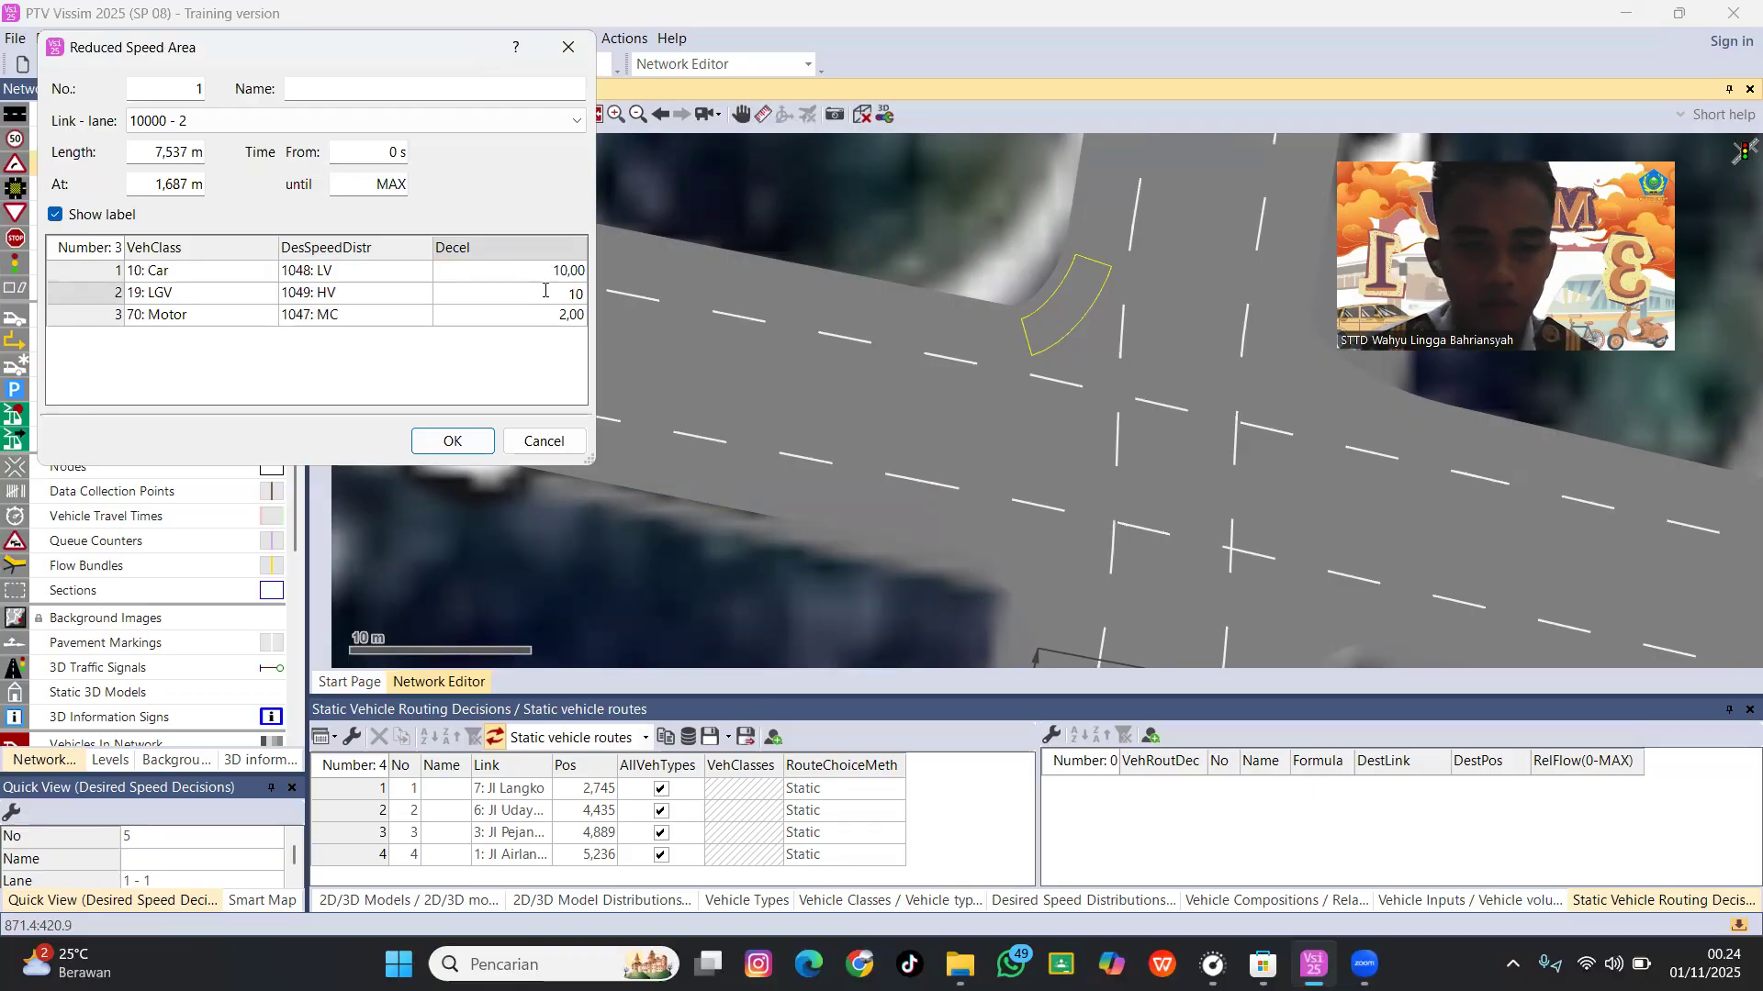
click(556, 315)
text(10)
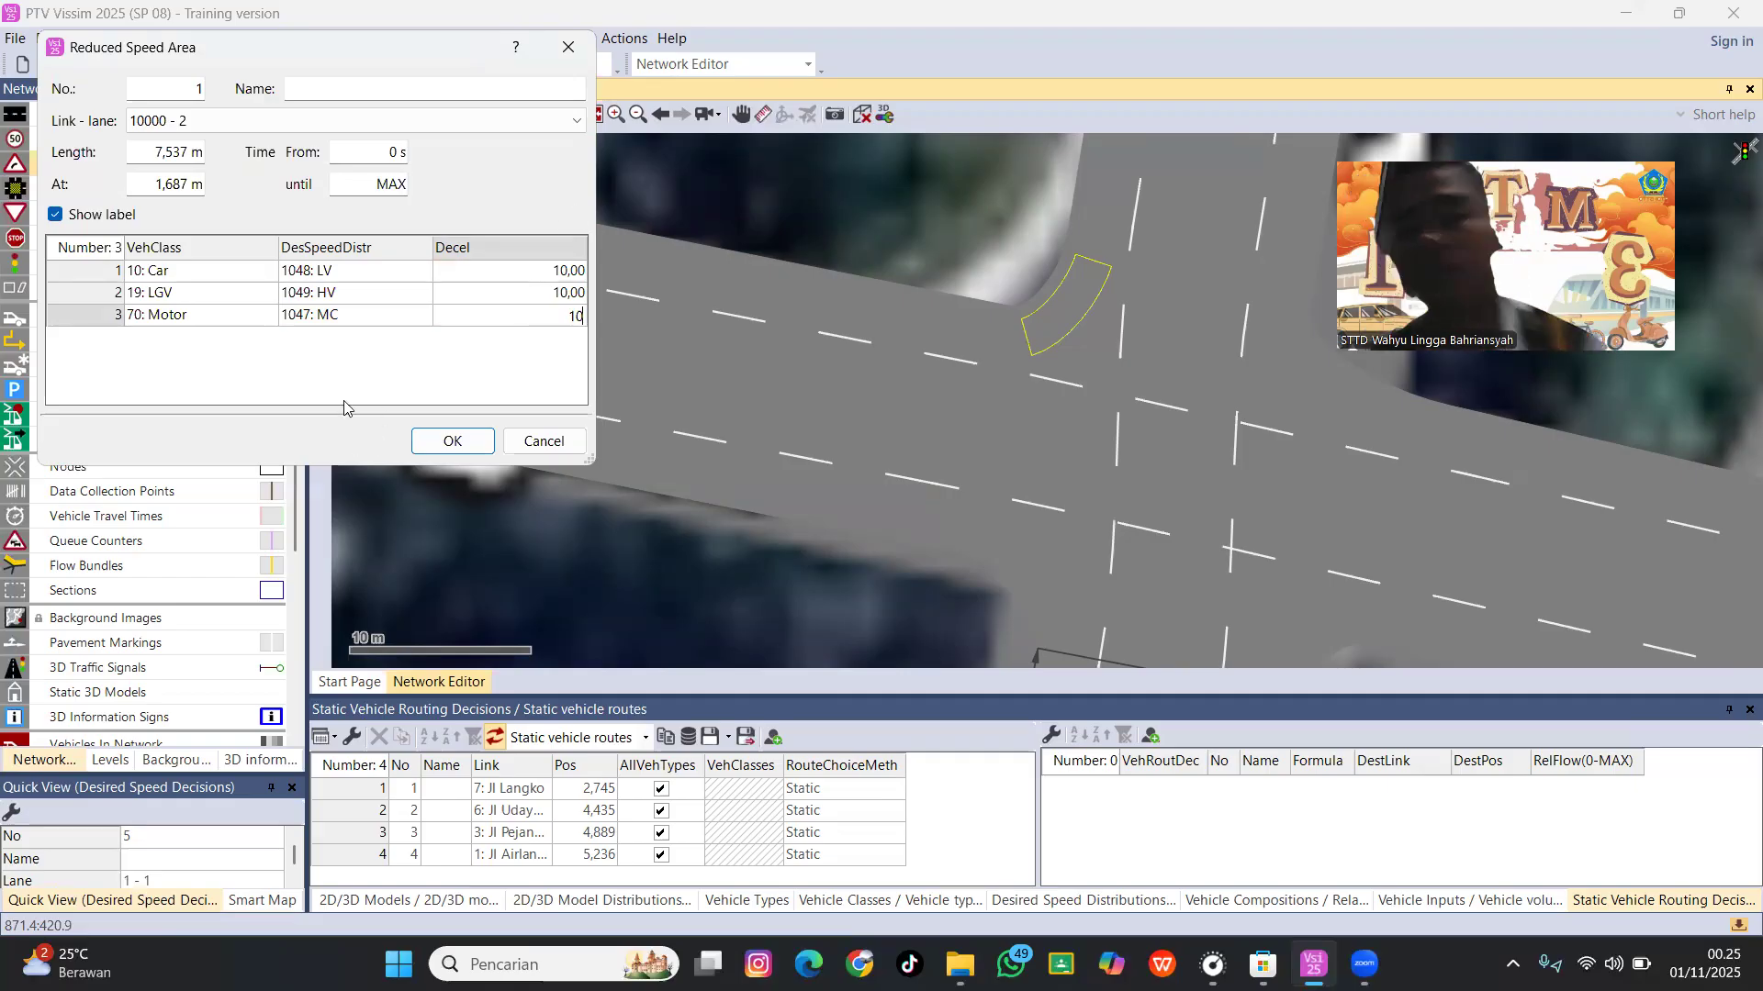
click(453, 442)
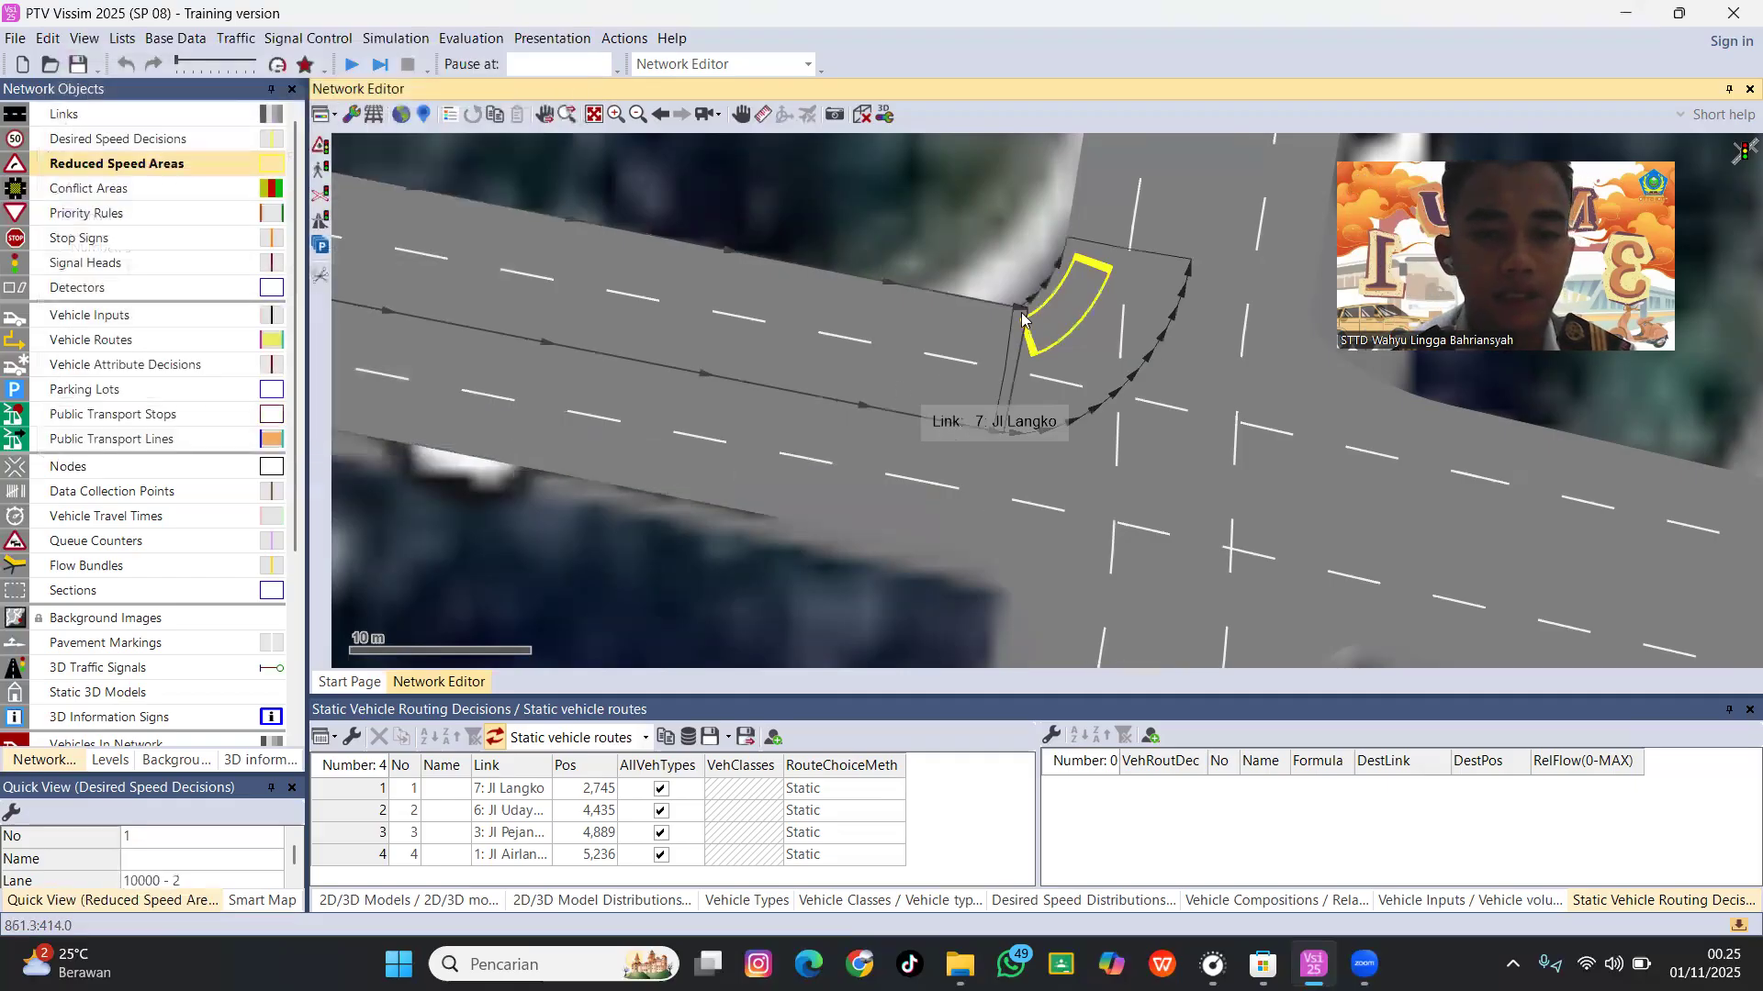
Duplicate the reduced speed area onto the other lane of connector 10000 and onto both lanes of connector 10009.
right_click(1042, 277)
click(1101, 387)
drag(1117, 354, 1227, 422)
right_click(1100, 347)
click(1154, 431)
click(1143, 341)
right_click(1143, 344)
click(1183, 417)
Duplicate the reduced speed area from connector 10009 onto both lanes of connector 10011.
right_click(1201, 383)
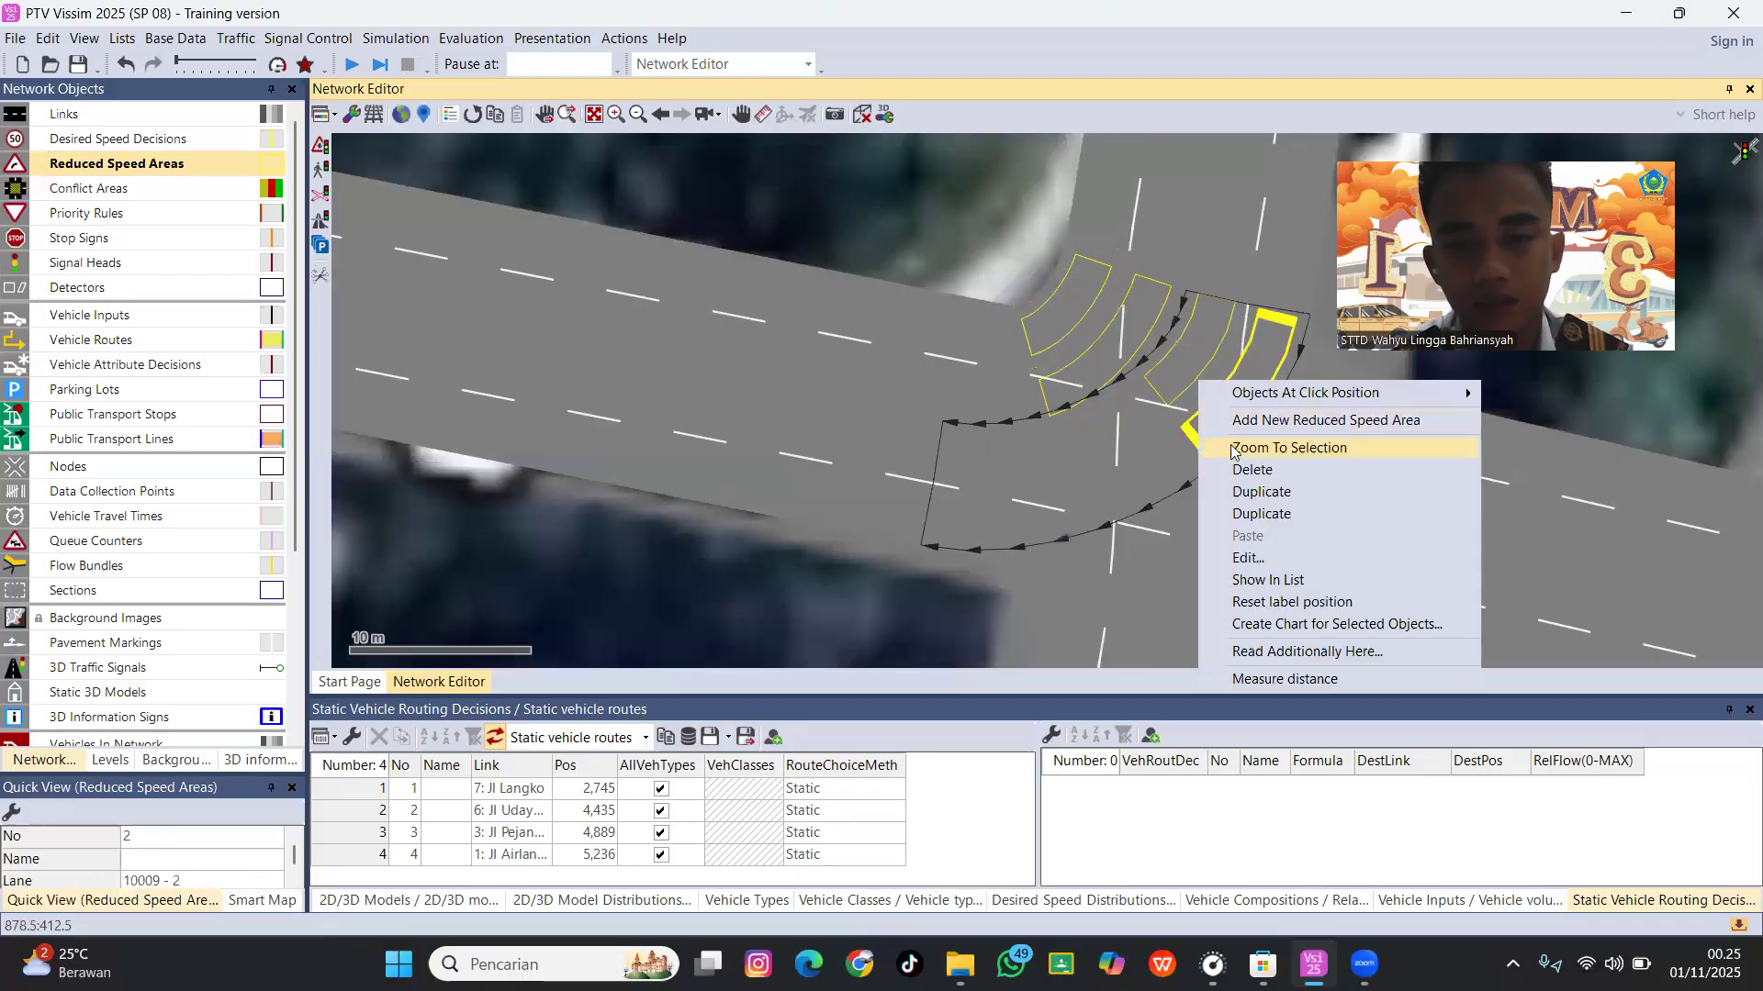
click(1260, 491)
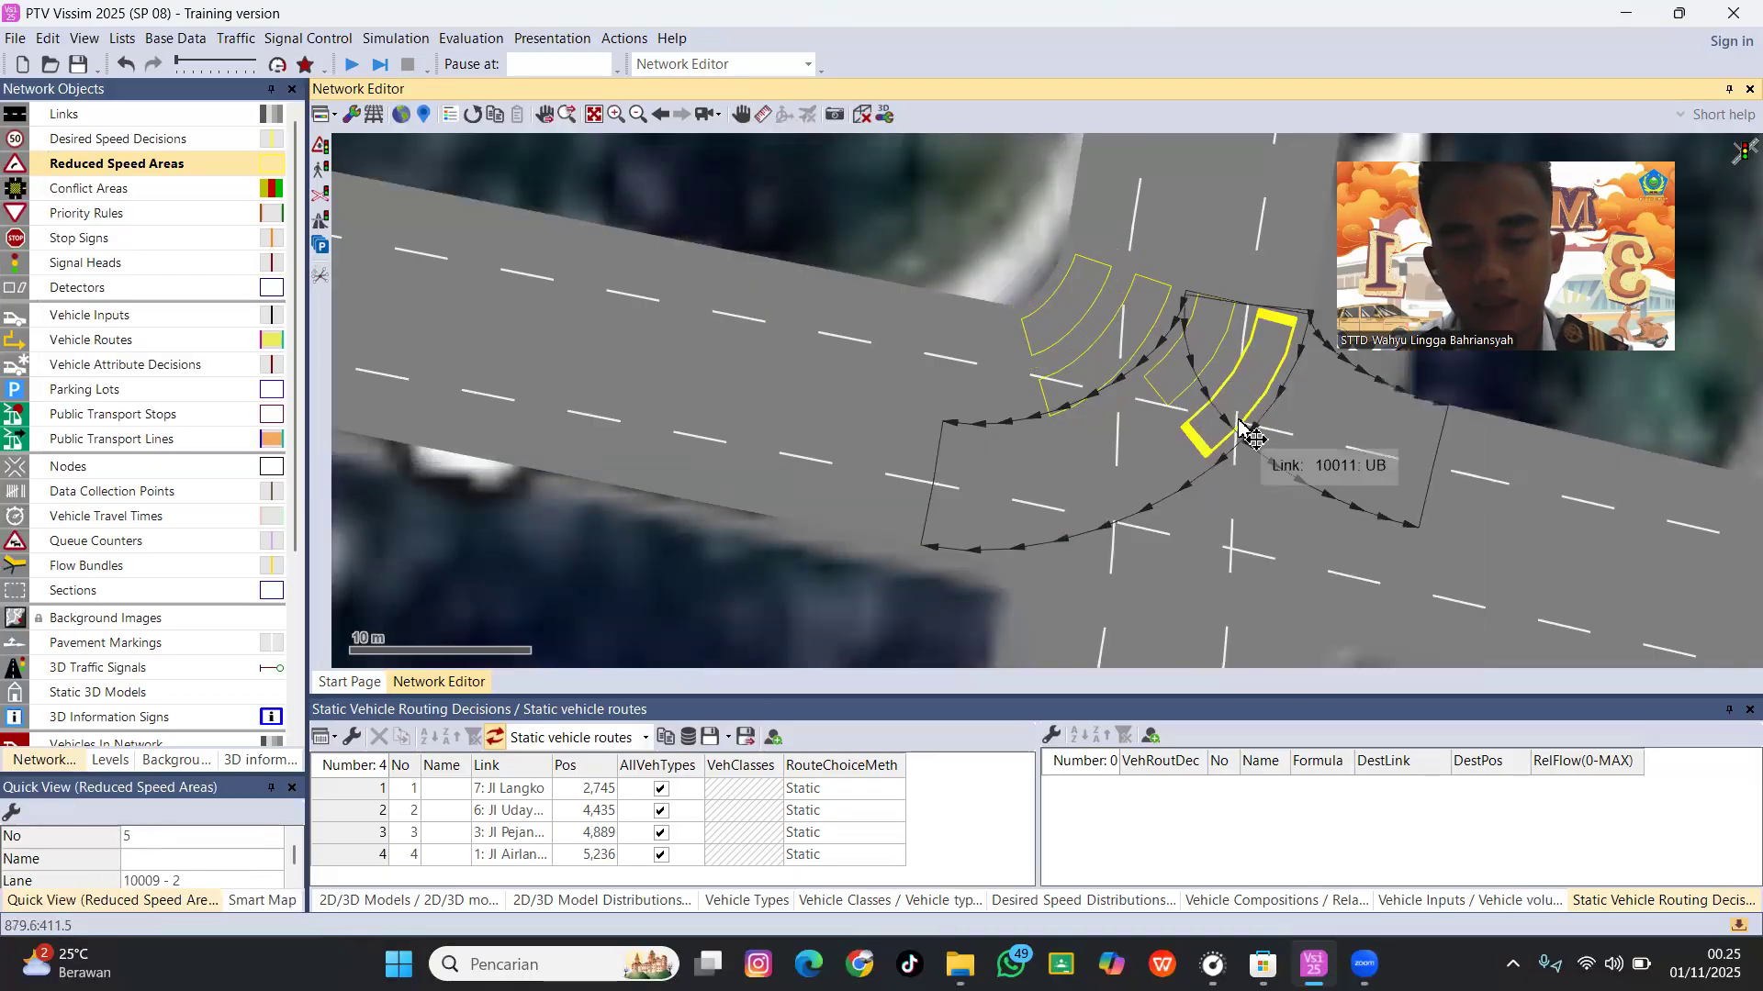
drag(1198, 417, 1270, 415)
right_click(1307, 372)
click(1326, 452)
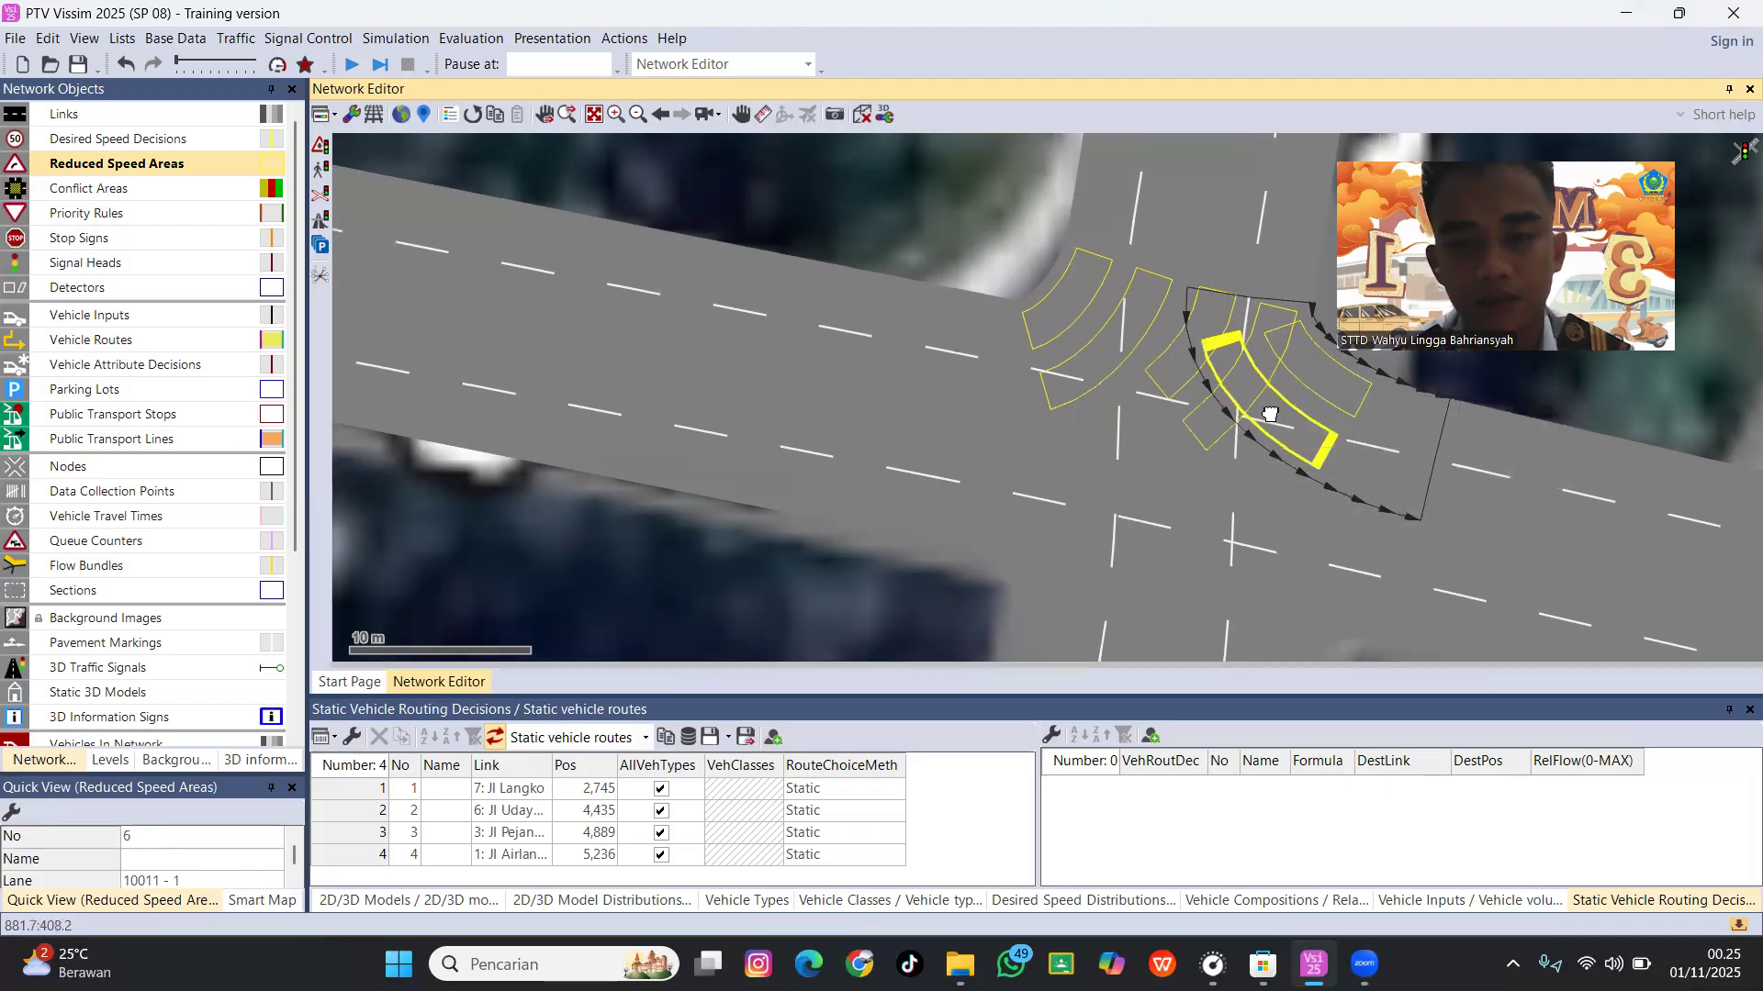
Duplicate the reduced speed area from connector 10011 onto both lanes of connector 10005.
scroll(1269, 415, up, 1)
right_click(1246, 315)
click(1285, 382)
drag(1290, 363, 1178, 396)
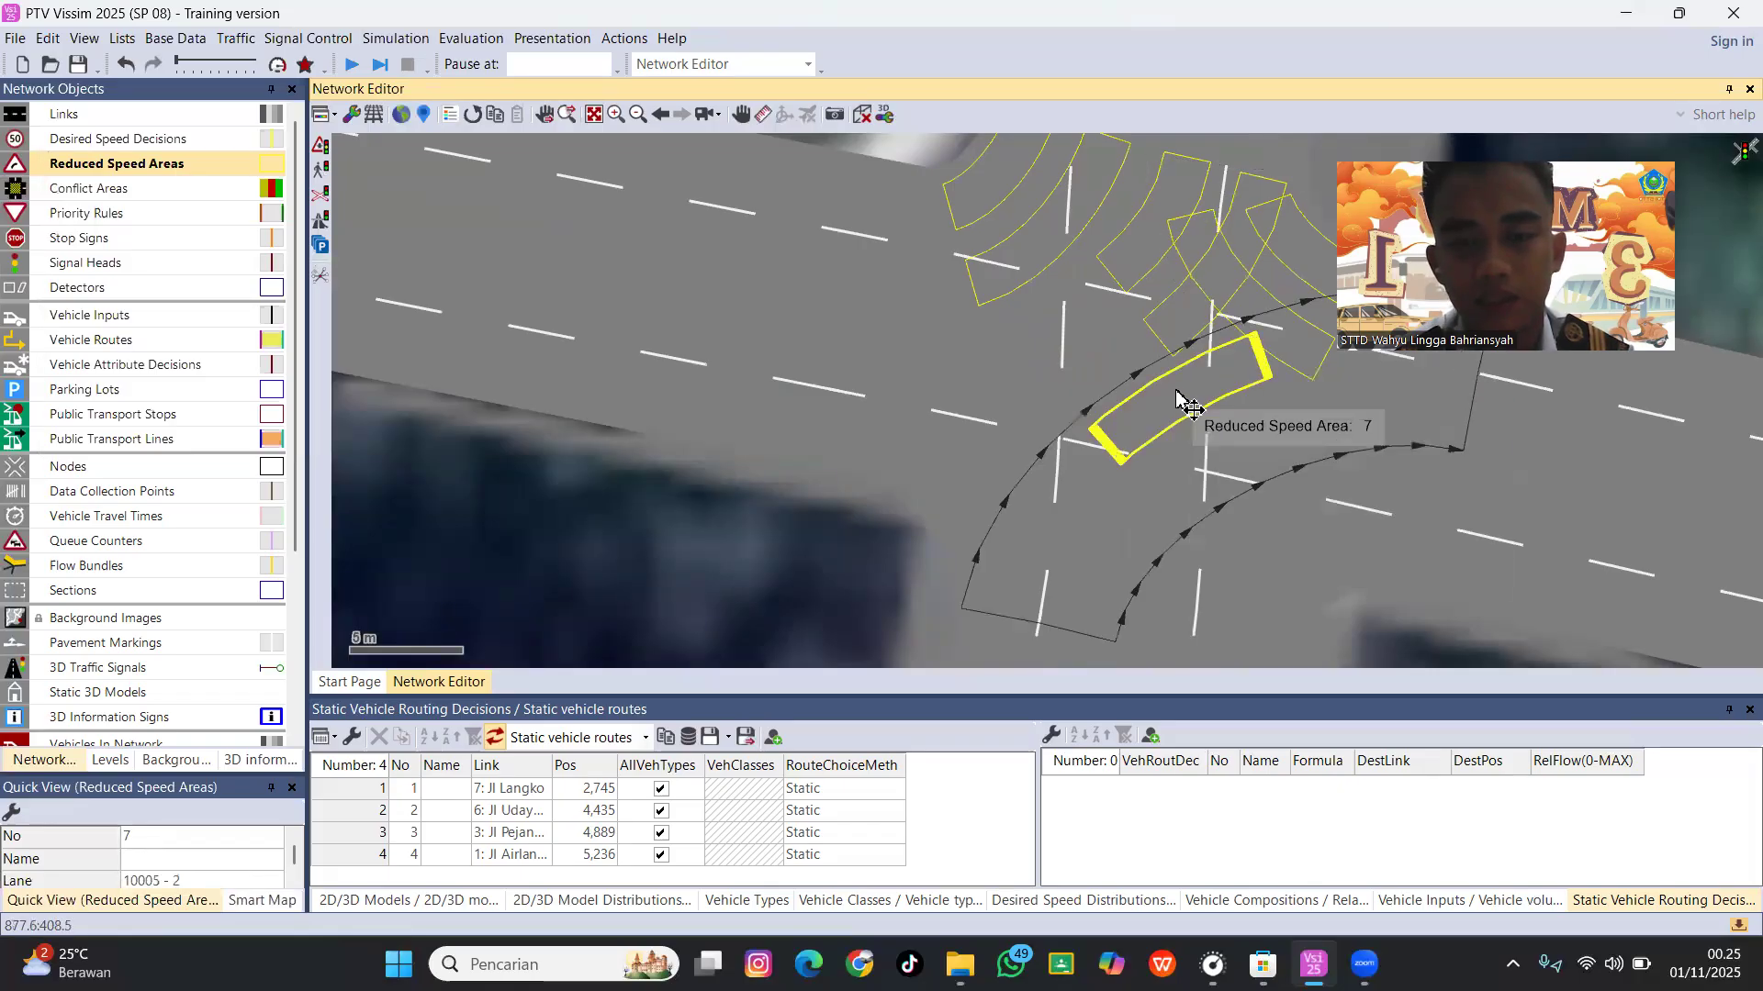
right_click(1175, 384)
click(1221, 460)
drag(1221, 460, 1326, 588)
Duplicate the reduced speed area onto both lanes of connector 10006 at the intersection's southeast corner.
right_click(1223, 450)
click(1279, 525)
right_click(1283, 461)
click(1298, 563)
Duplicate the reduced speed area and place the copies on the turning lanes at the intersection's southwest corner.
right_click(1292, 531)
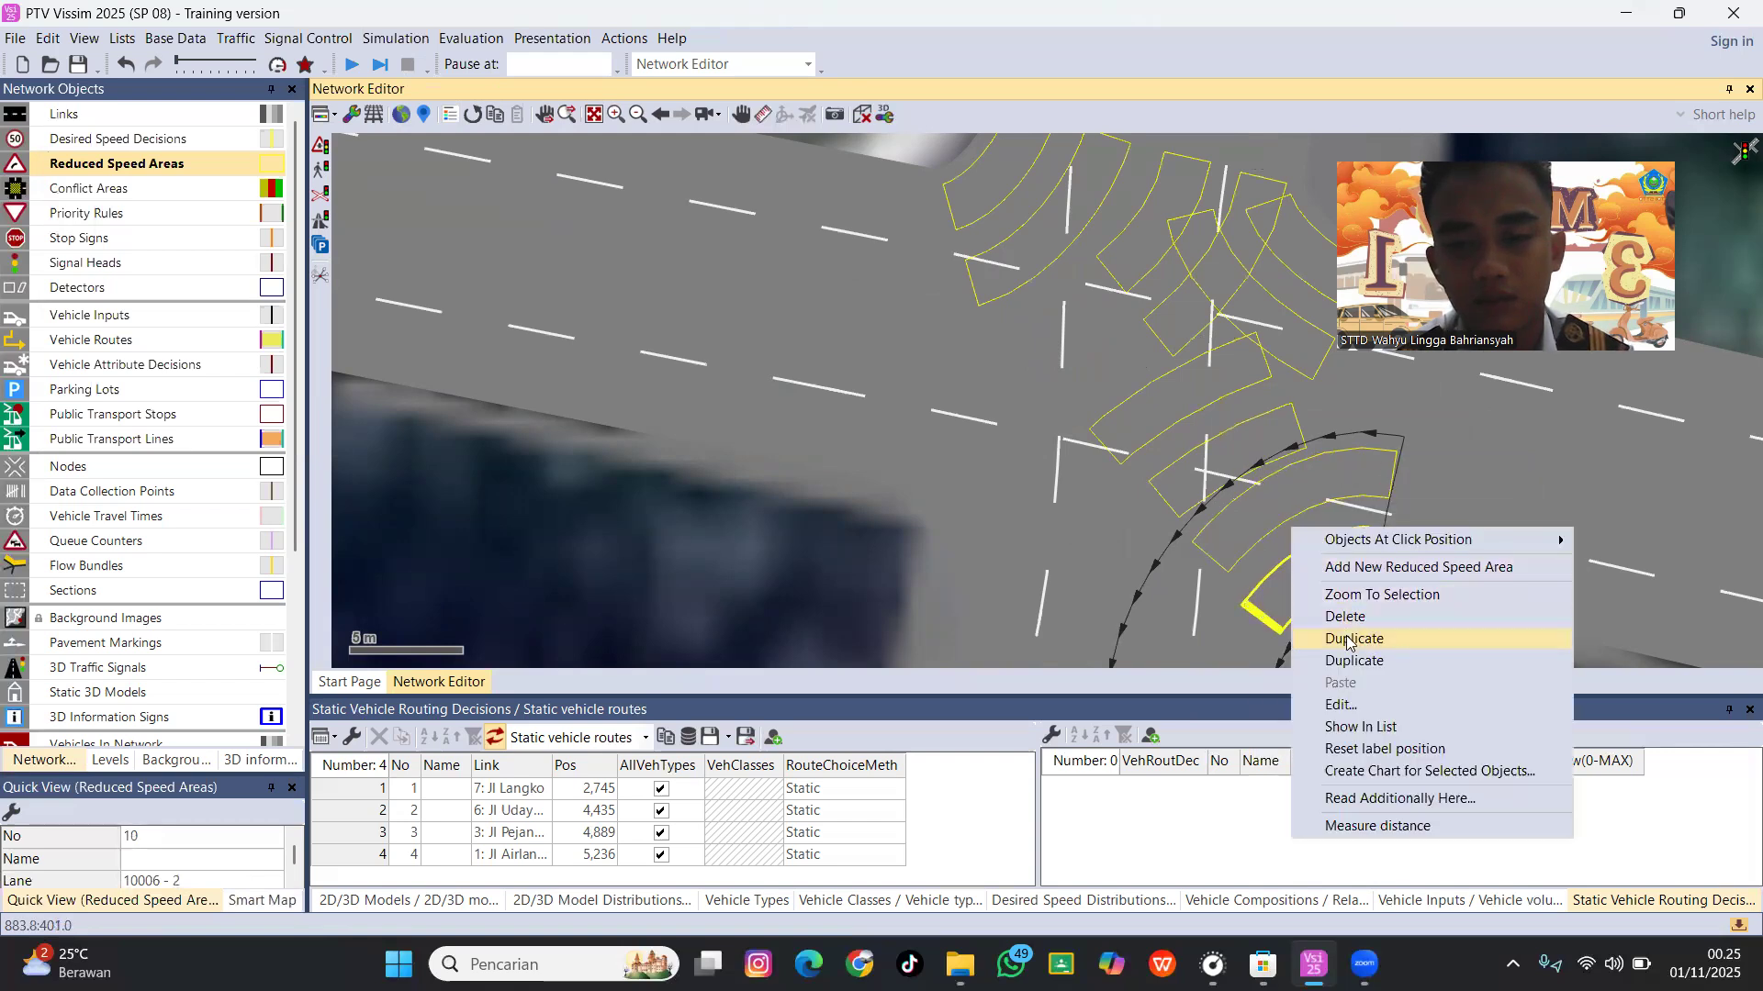
click(1347, 640)
drag(1318, 570, 941, 472)
right_click(941, 470)
click(1038, 583)
drag(996, 539, 1039, 323)
Duplicate the reduced speed area twice more for the turning lanes on the intersection's west side, including lane 1 of connector 10009.
right_click(1010, 440)
click(1129, 511)
right_click(1061, 356)
click(1131, 465)
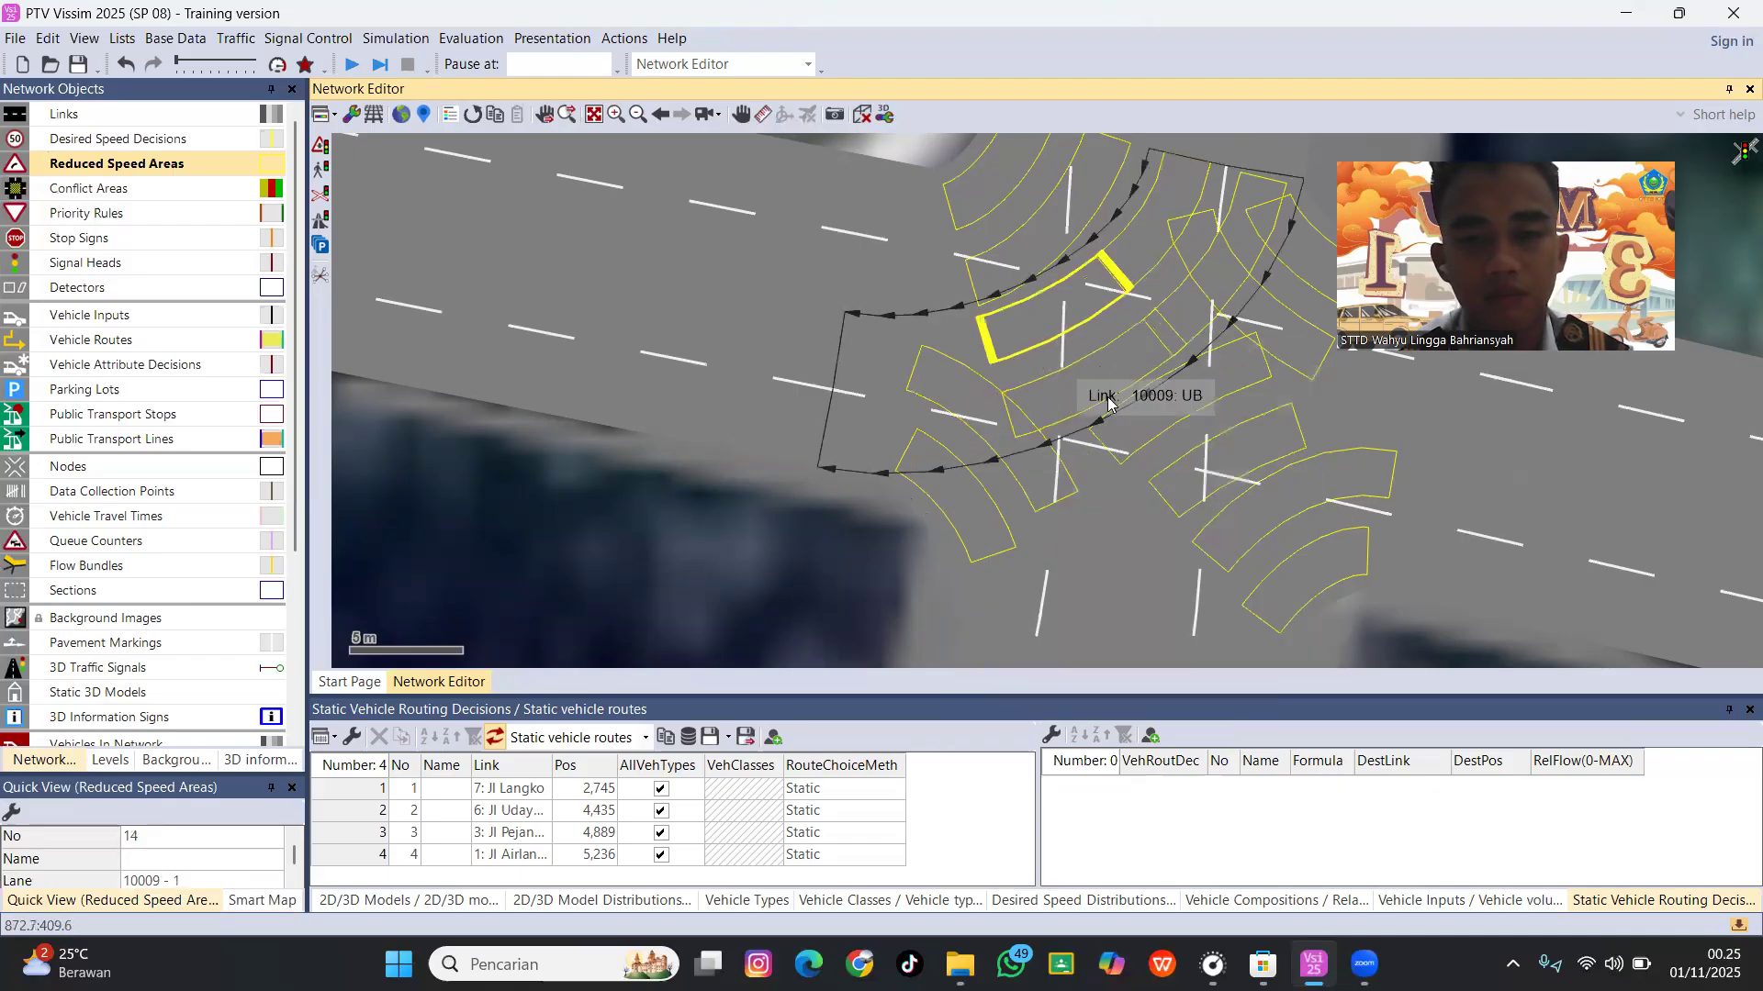
scroll(1108, 402, down, 5)
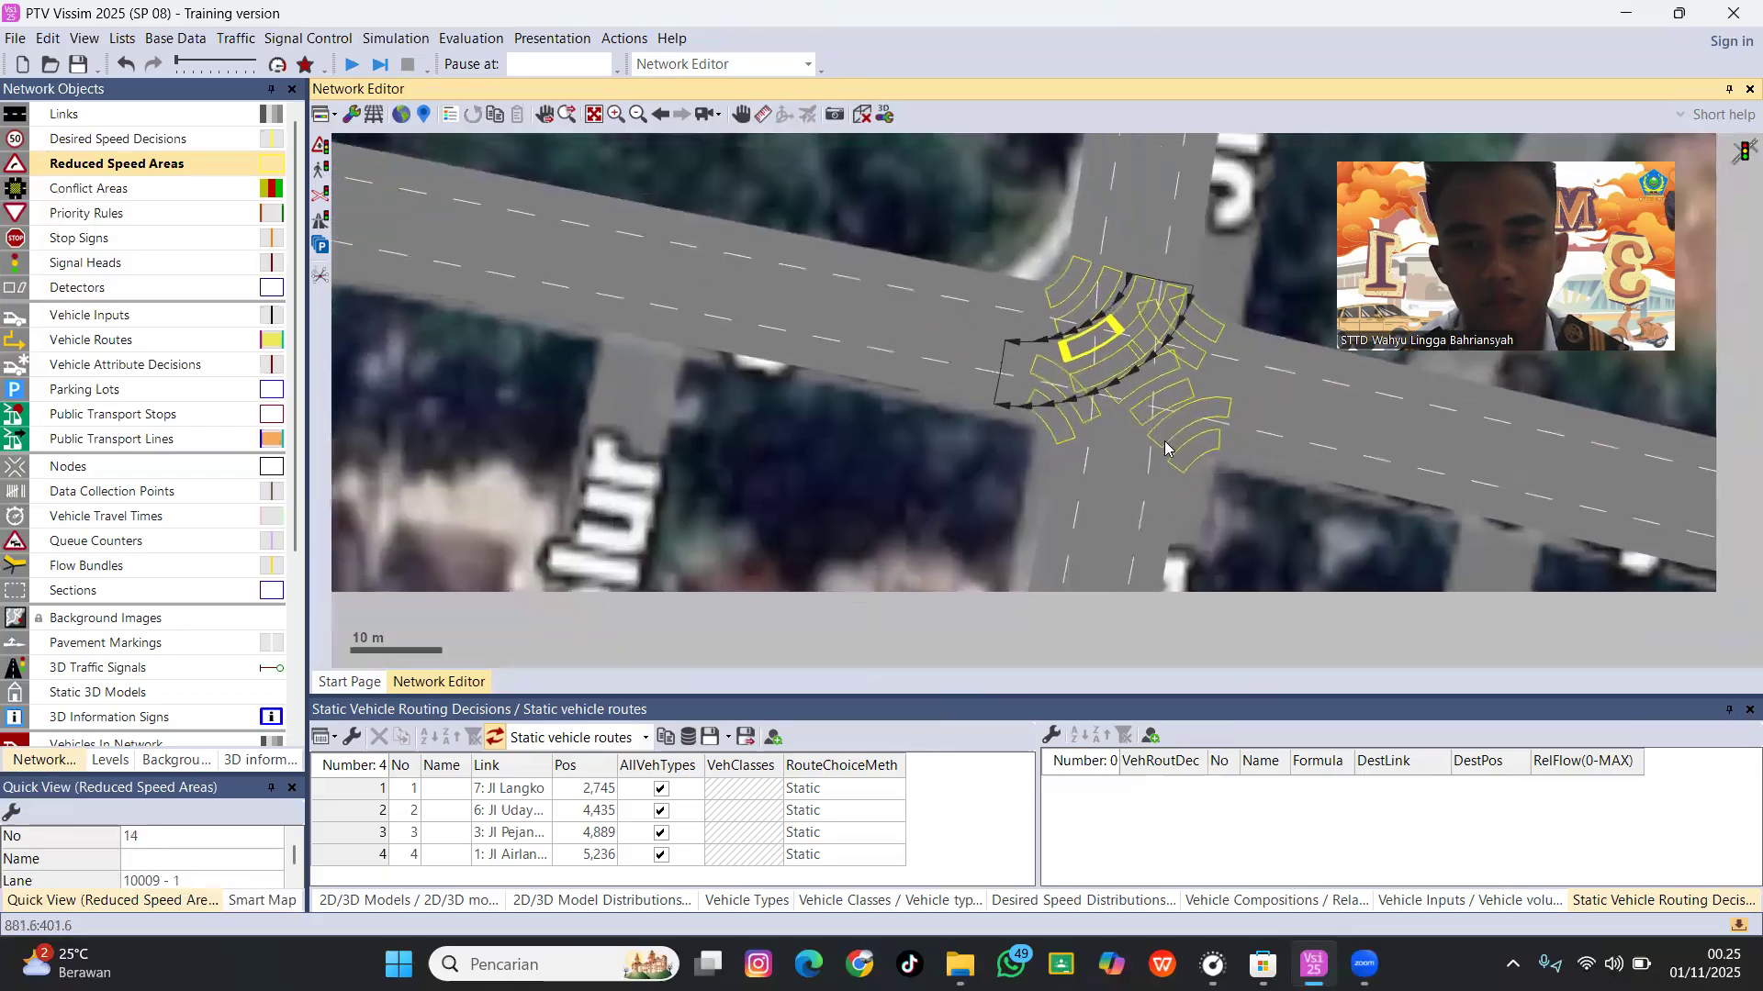
click(1245, 278)
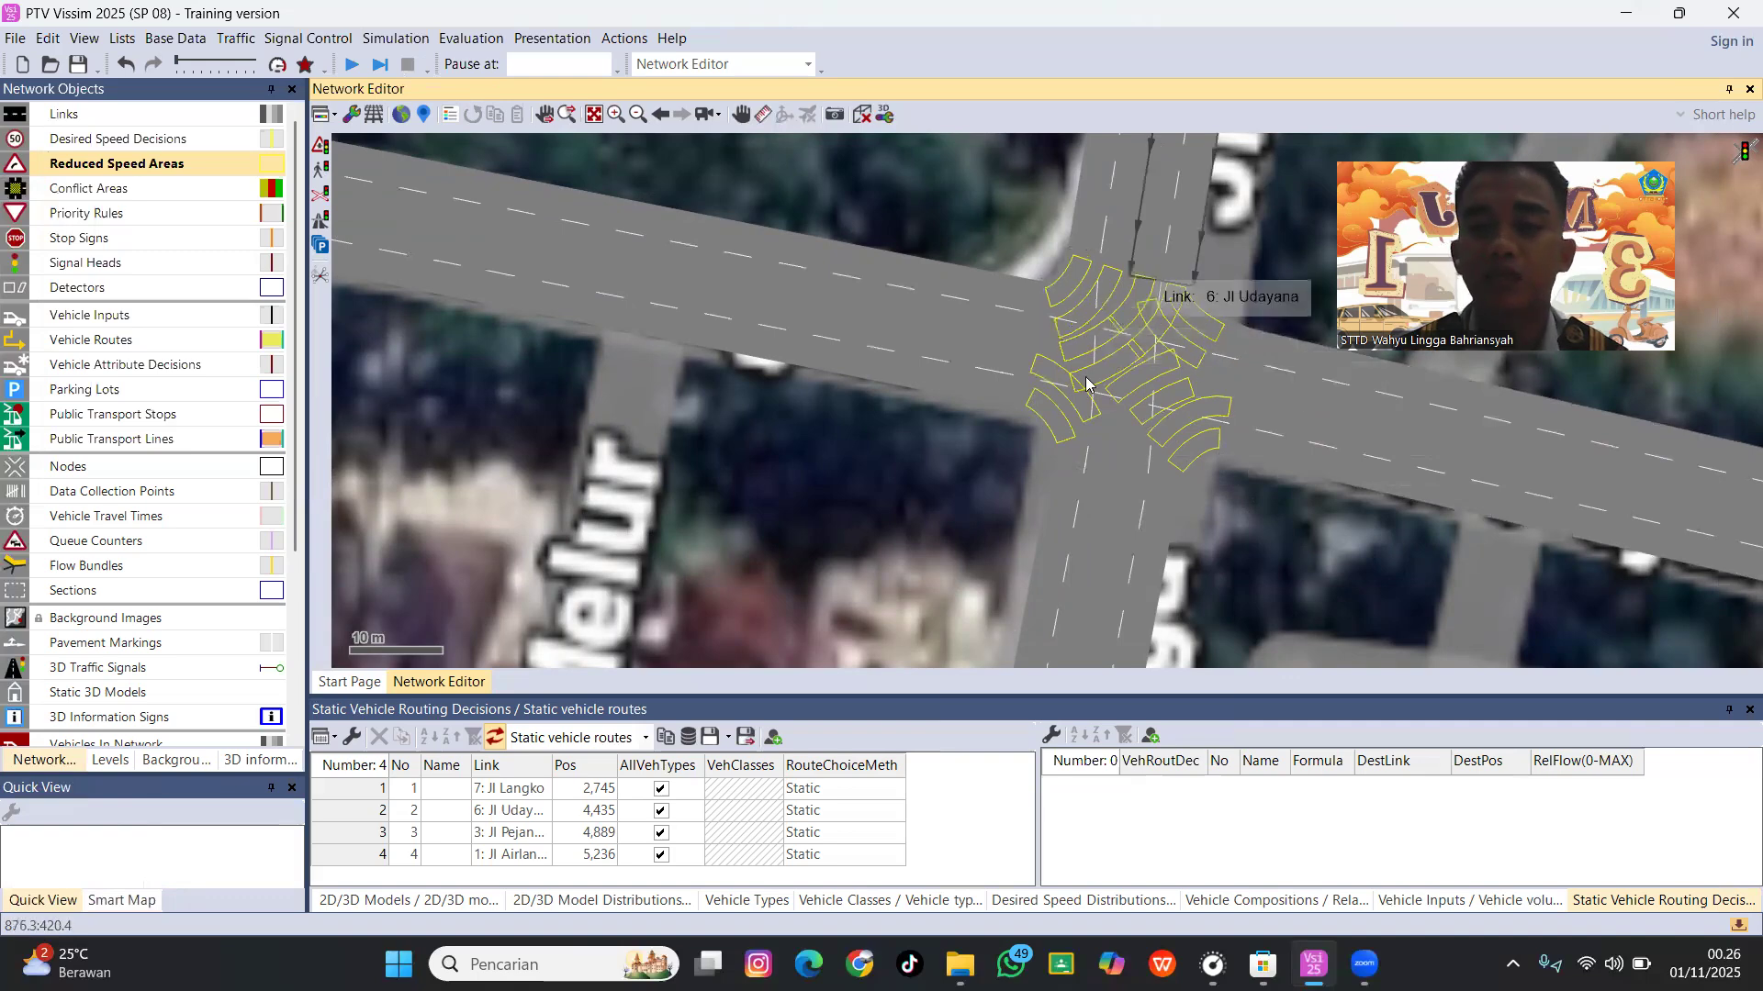
scroll(1056, 252, up, 4)
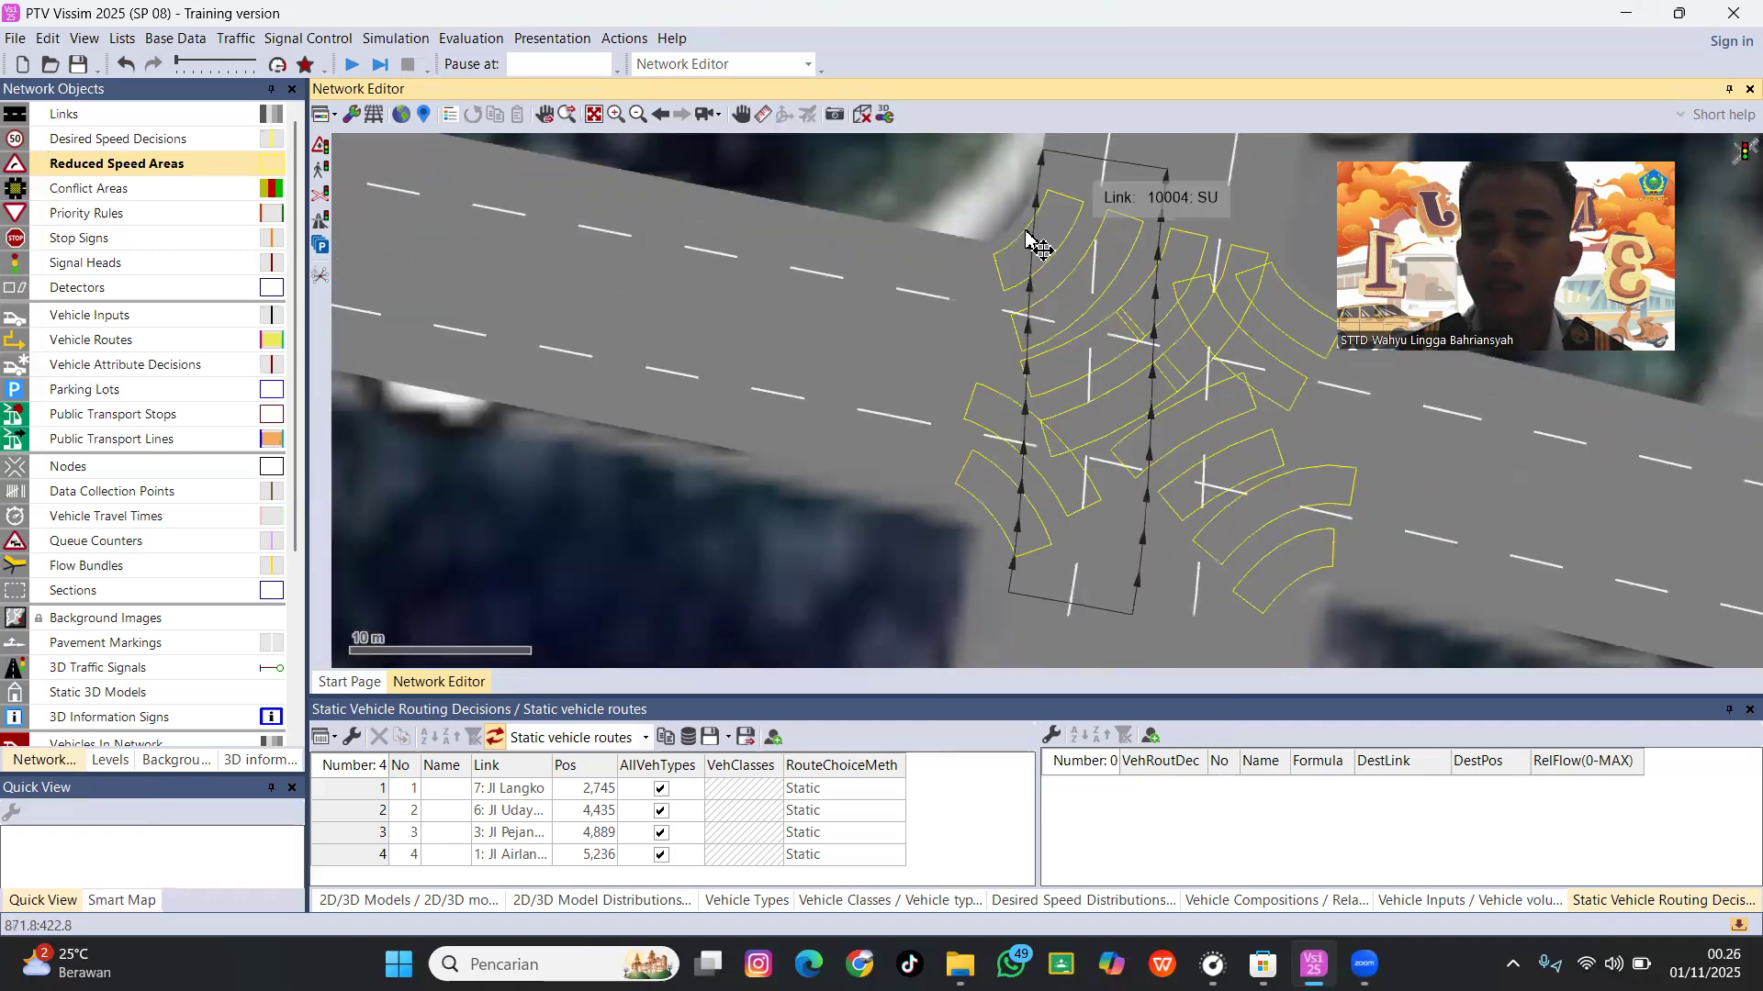
scroll(1001, 286, down, 3)
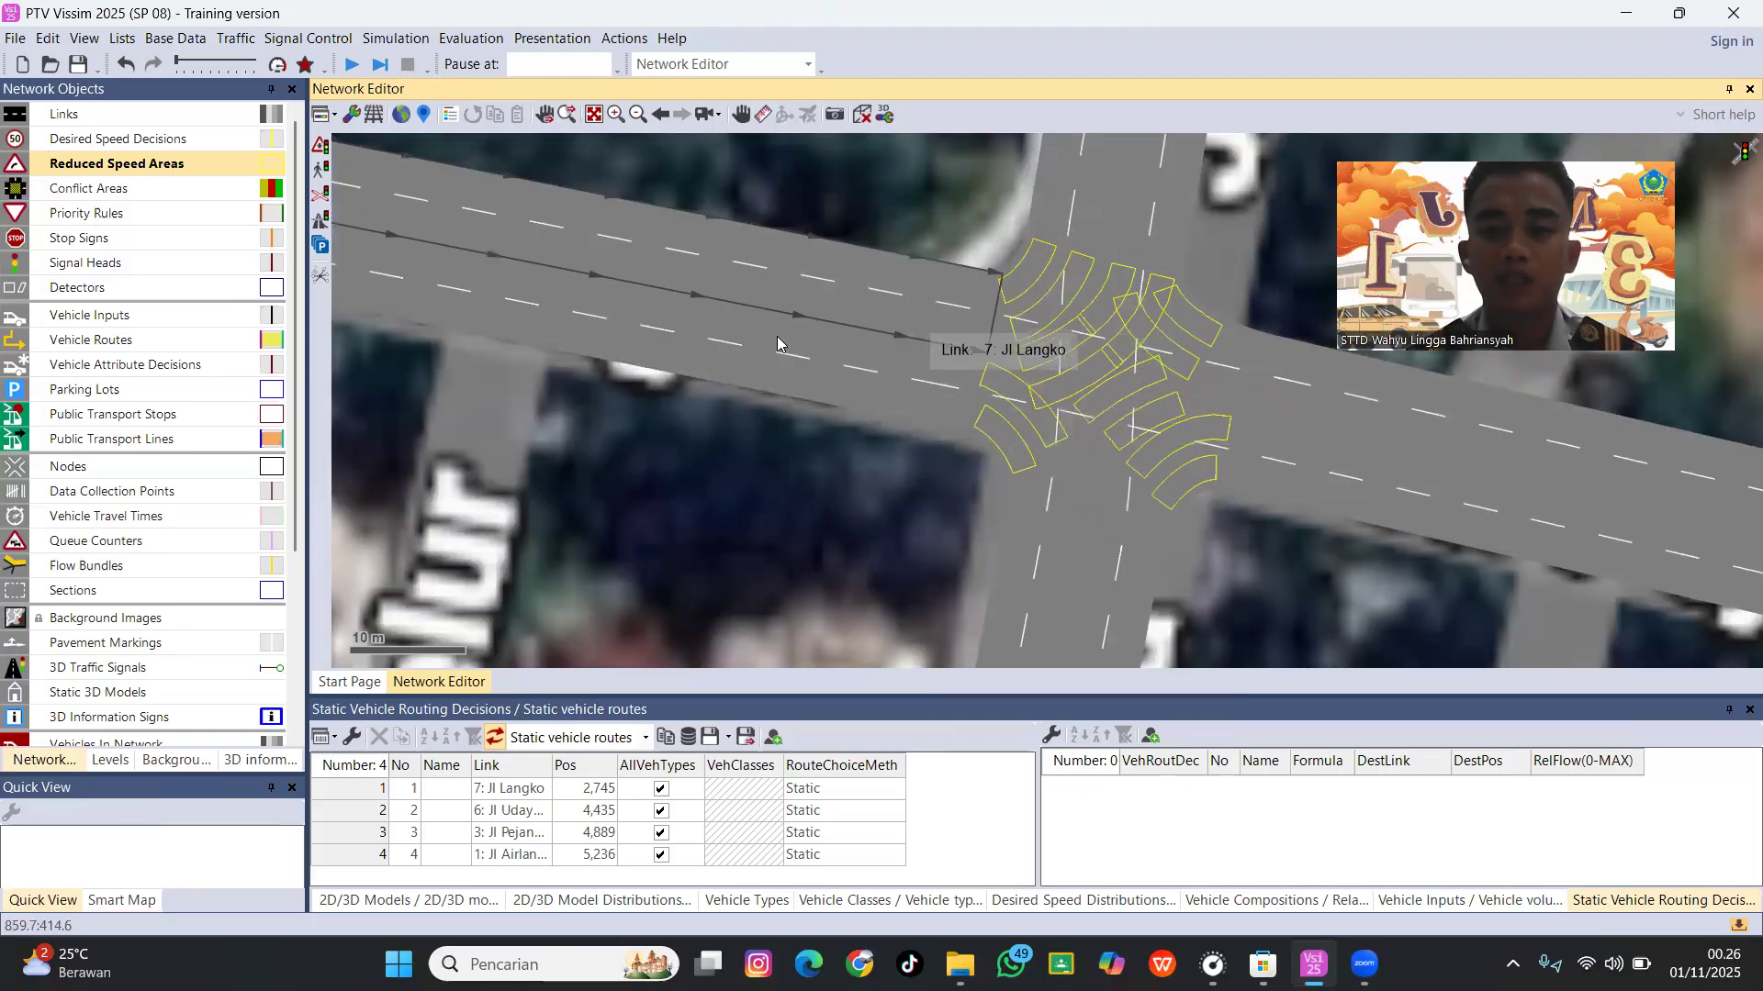
List the network's conflict areas and give connector 10001: BT right of way over connector 10004: SU.
click(119, 191)
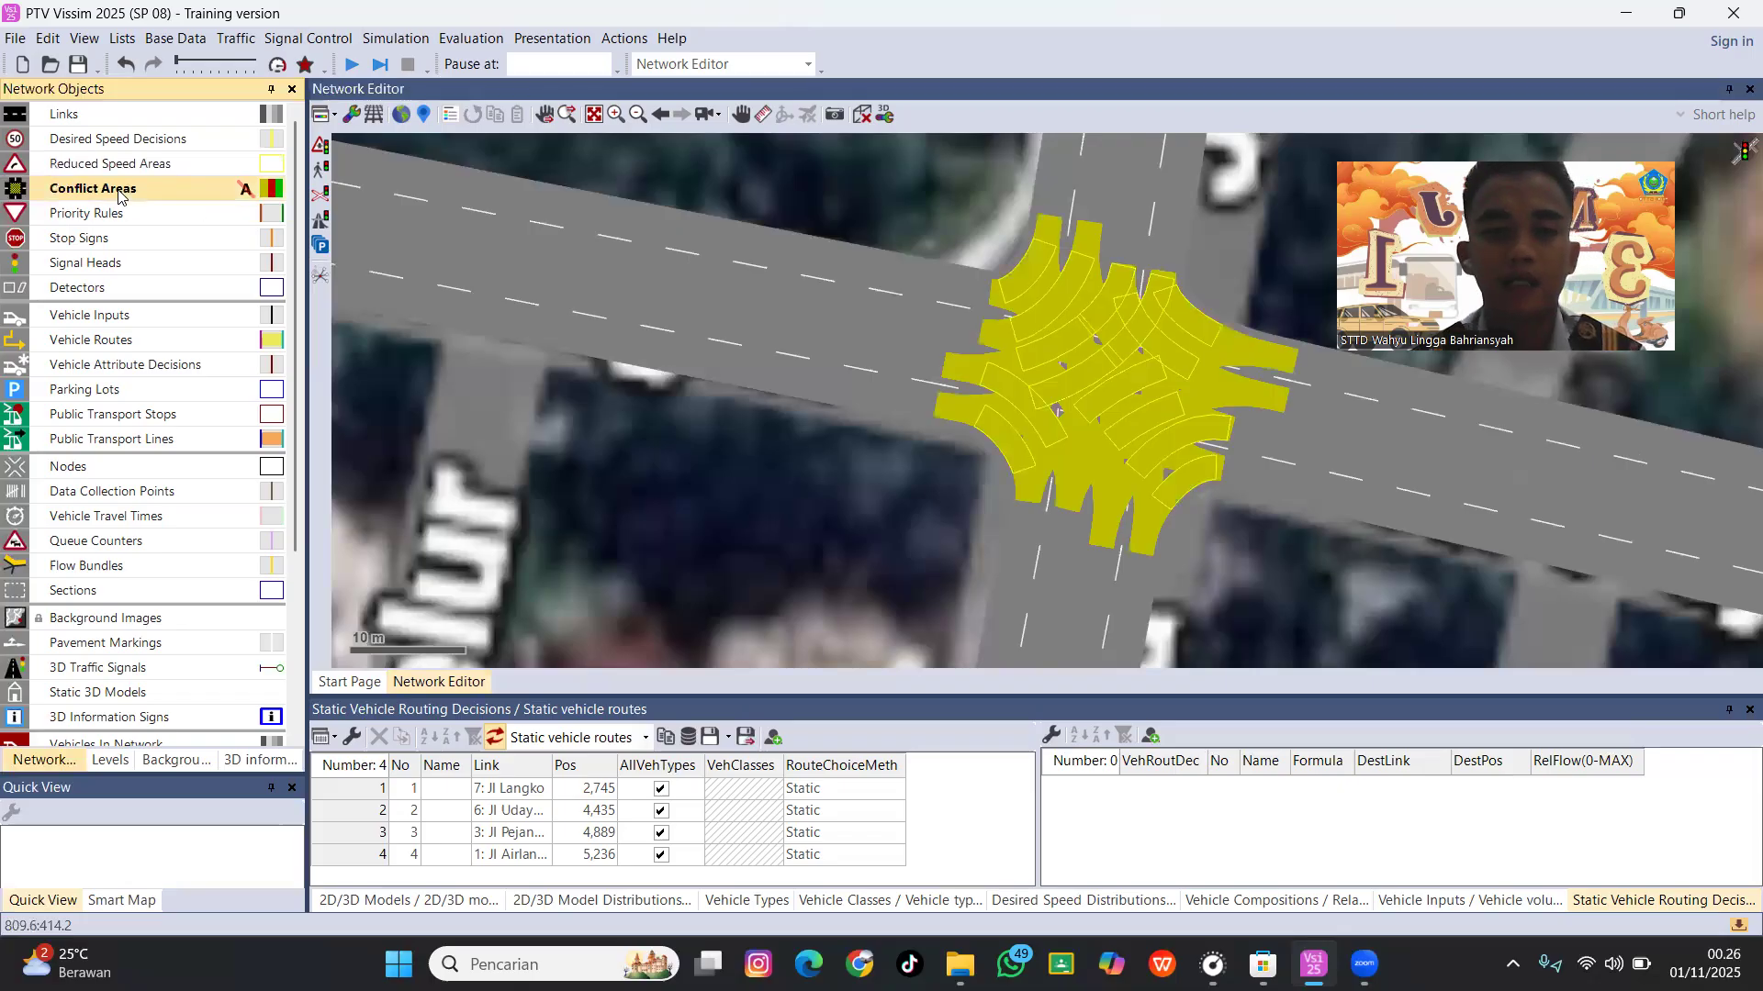
right_click(168, 190)
click(197, 205)
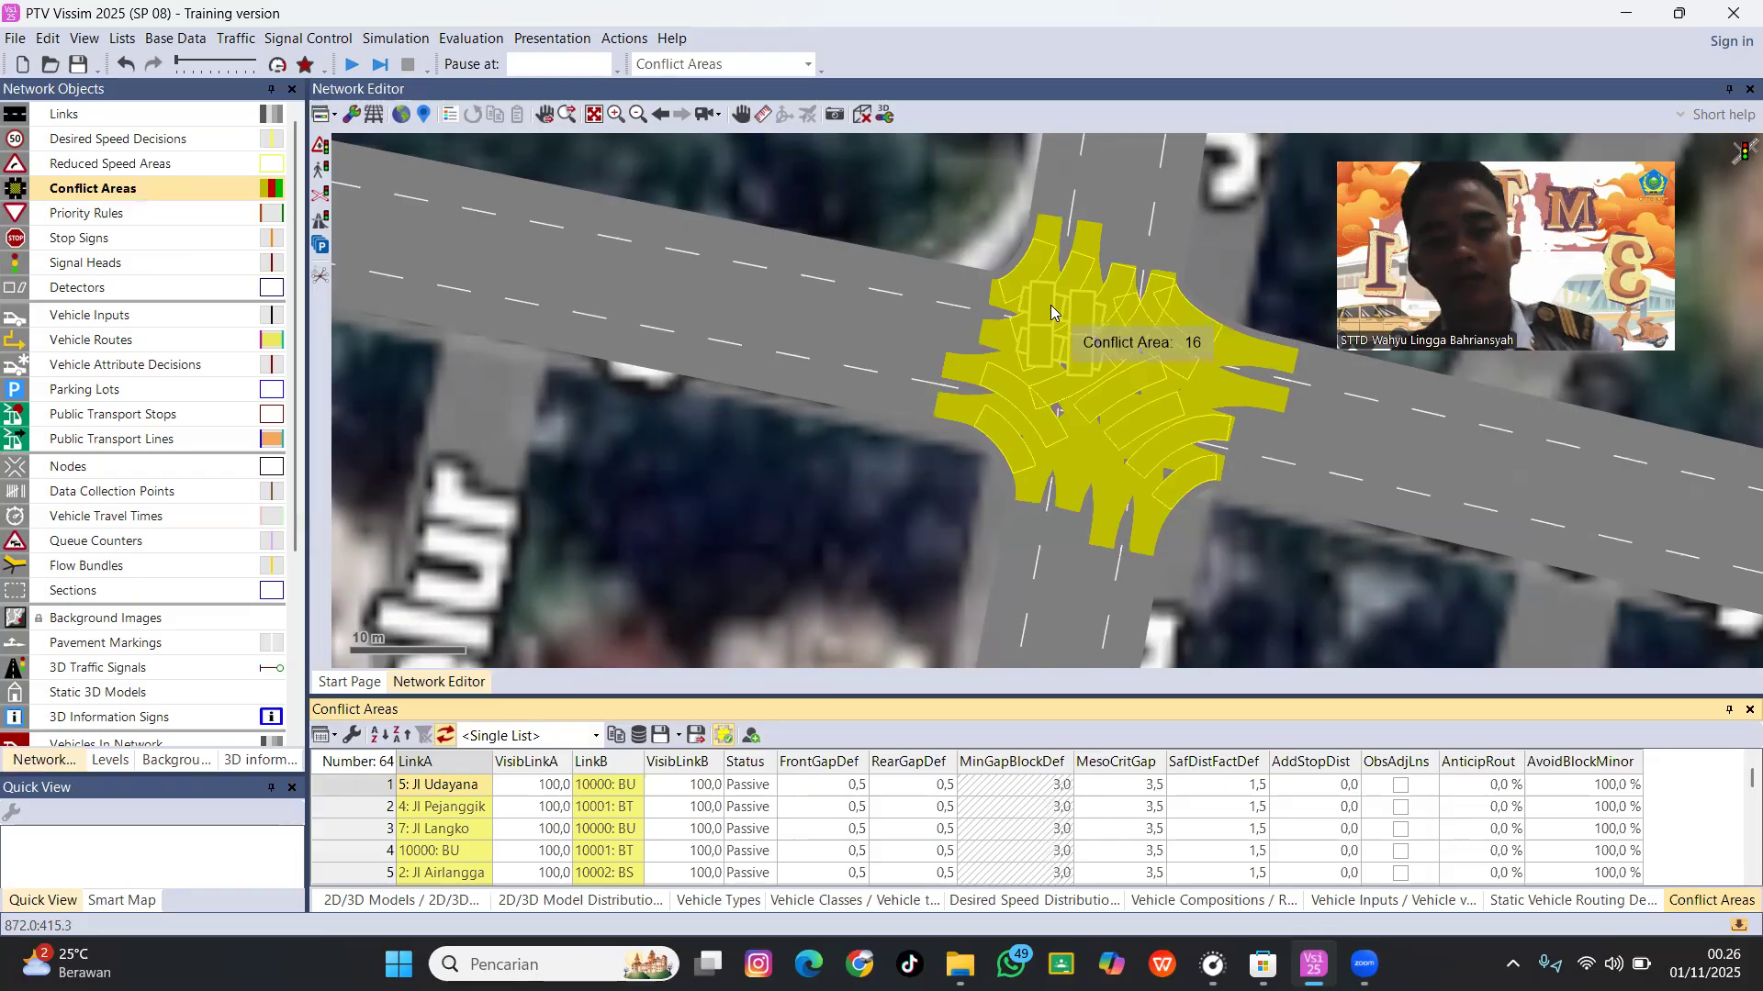
click(1050, 305)
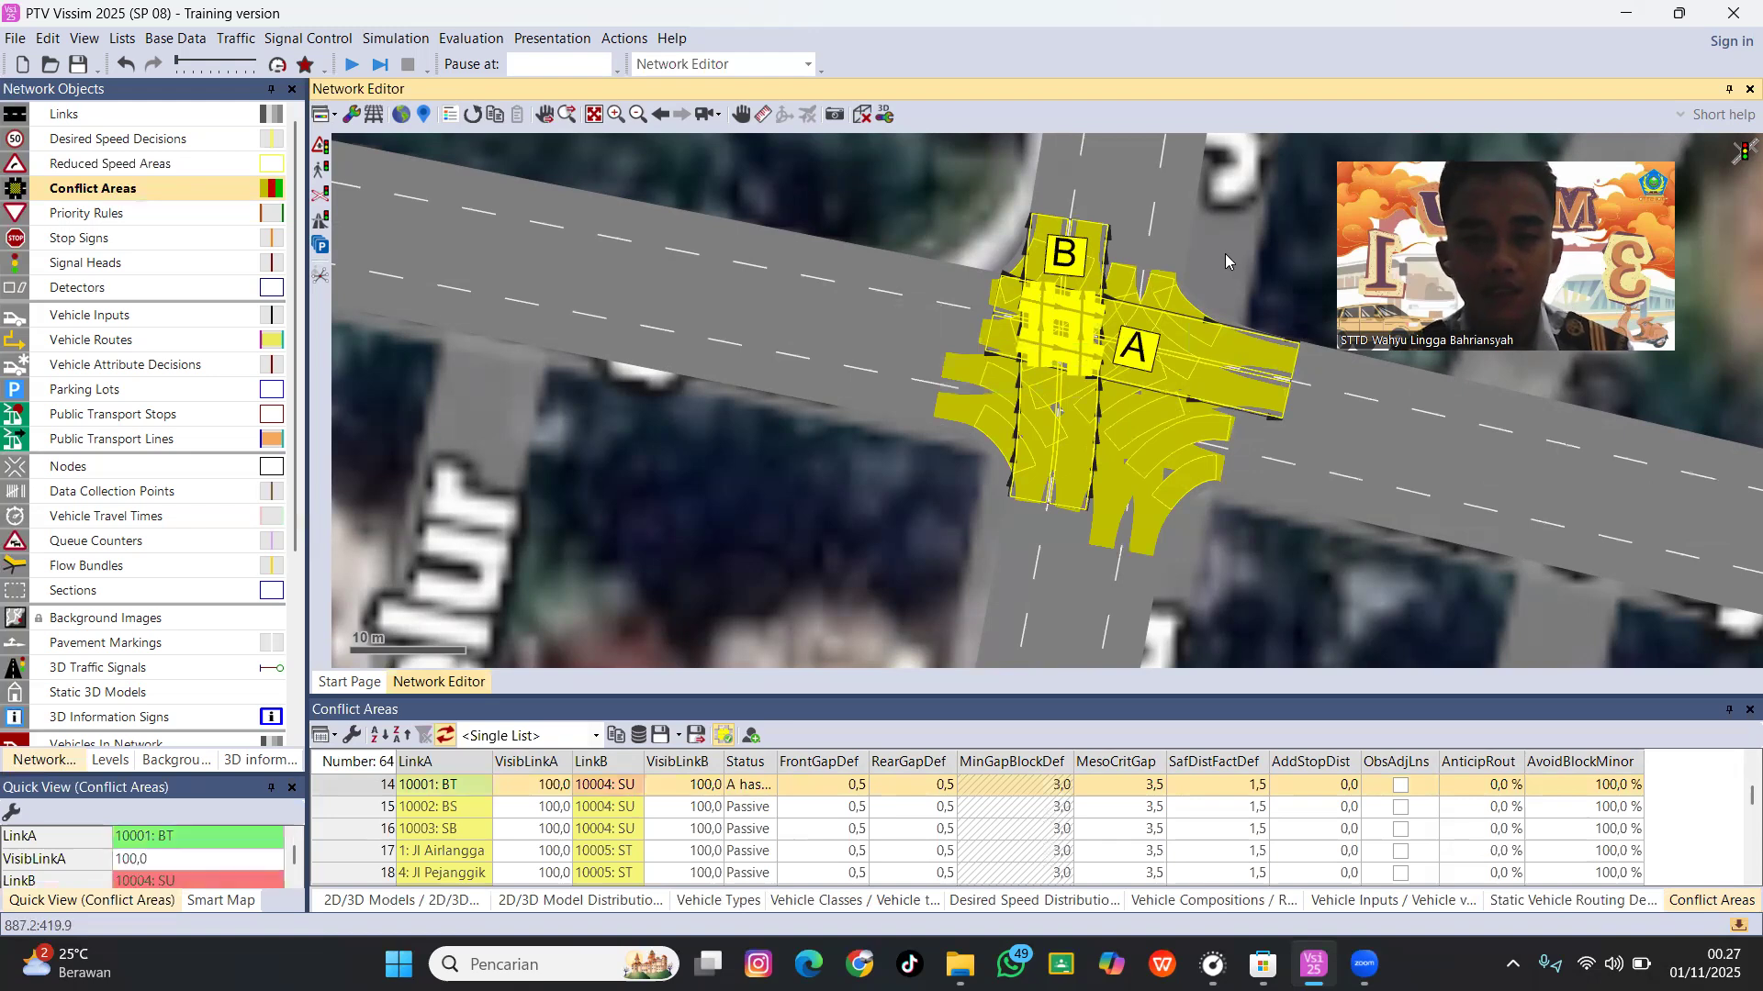
click(1136, 352)
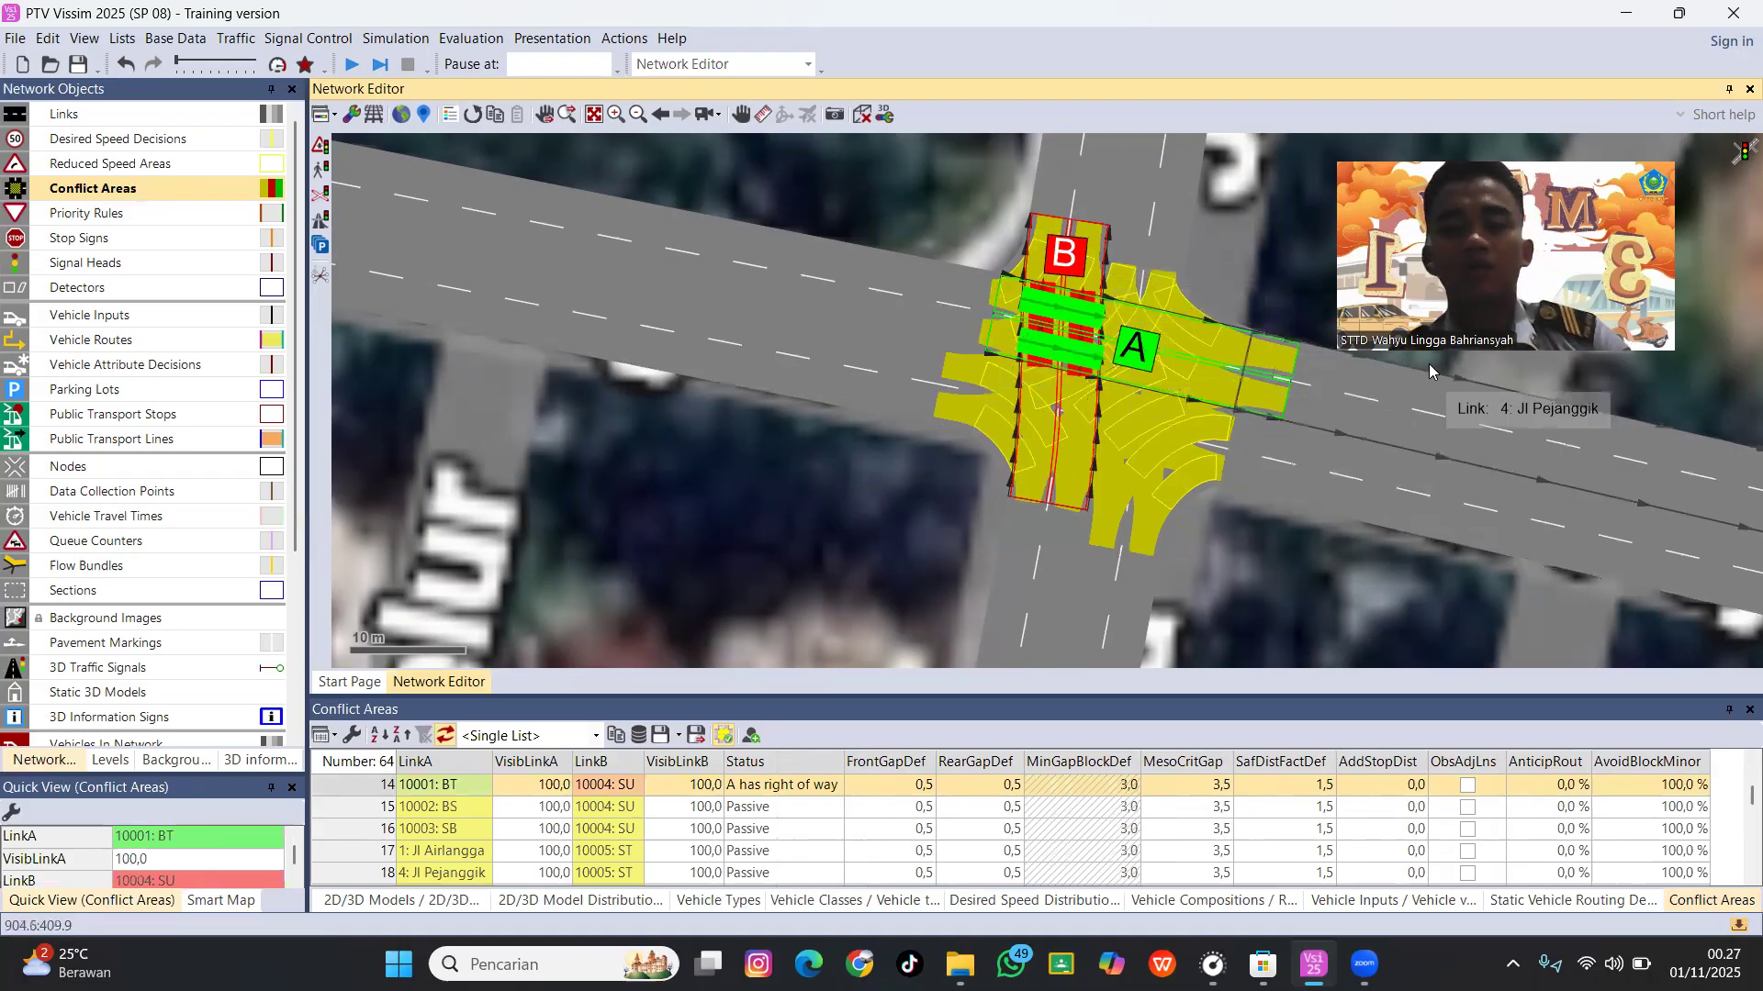
Cycle the conflict area between connectors 10001: BT and 10010: US through its right-of-way statuses.
click(1175, 351)
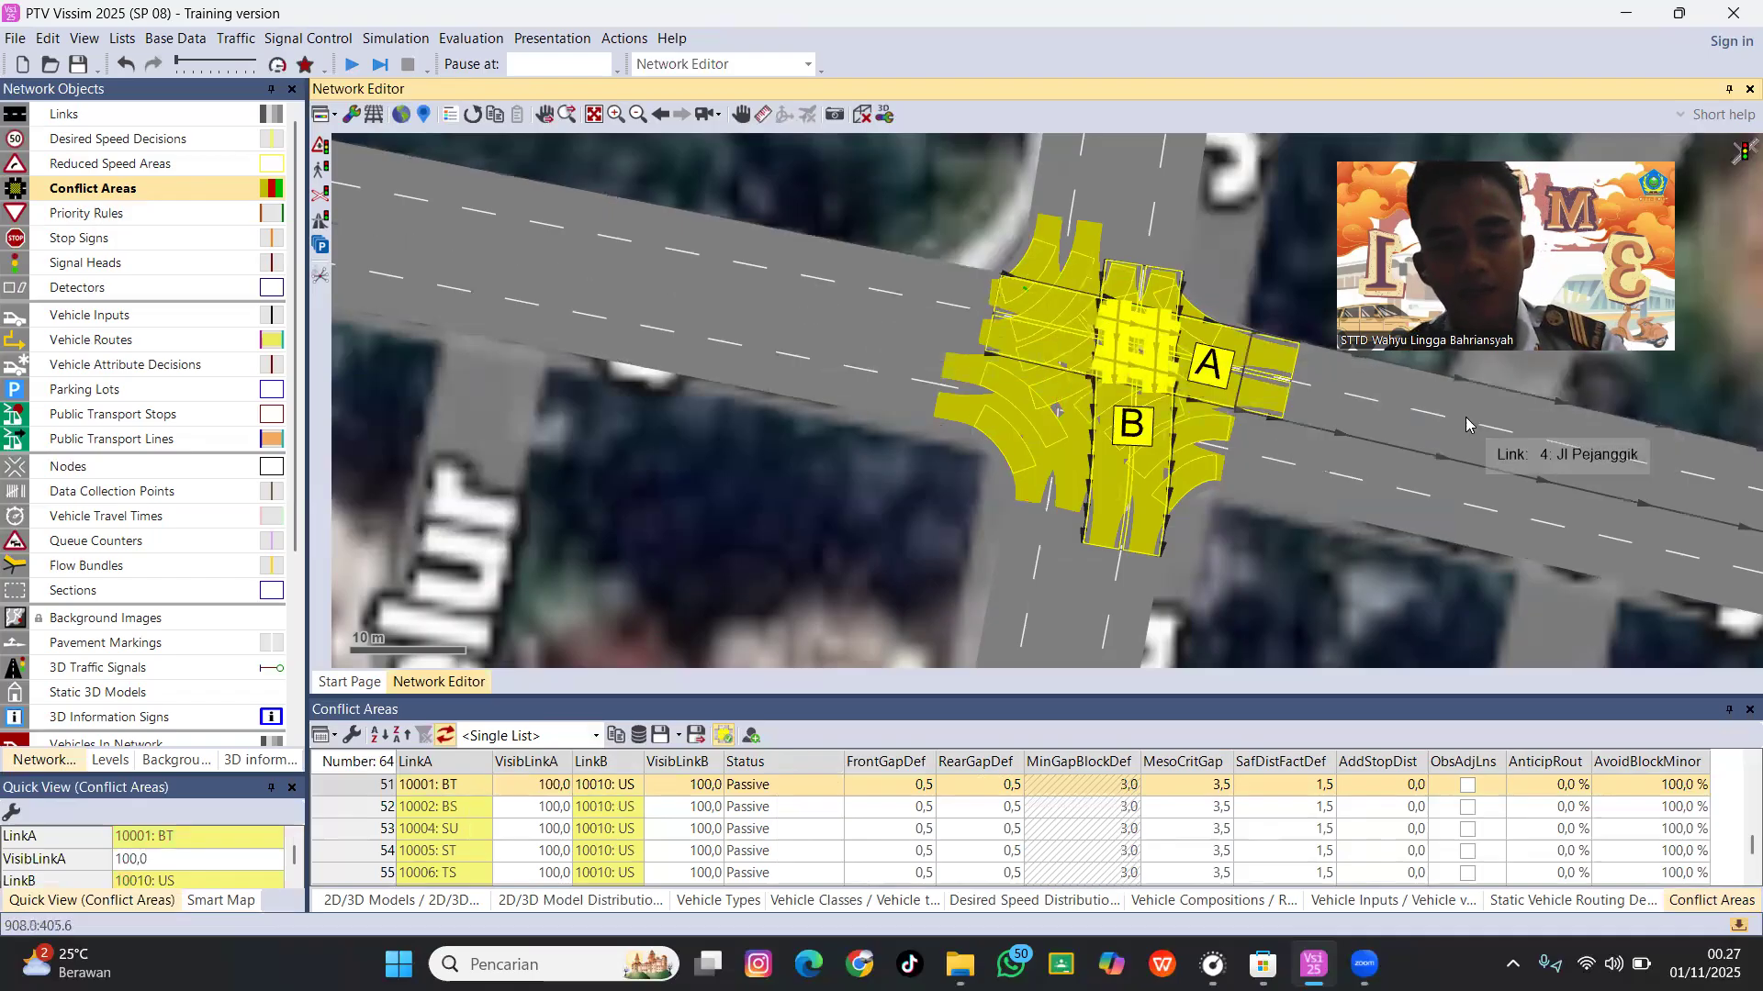
ctrl+right_click(1538, 409)
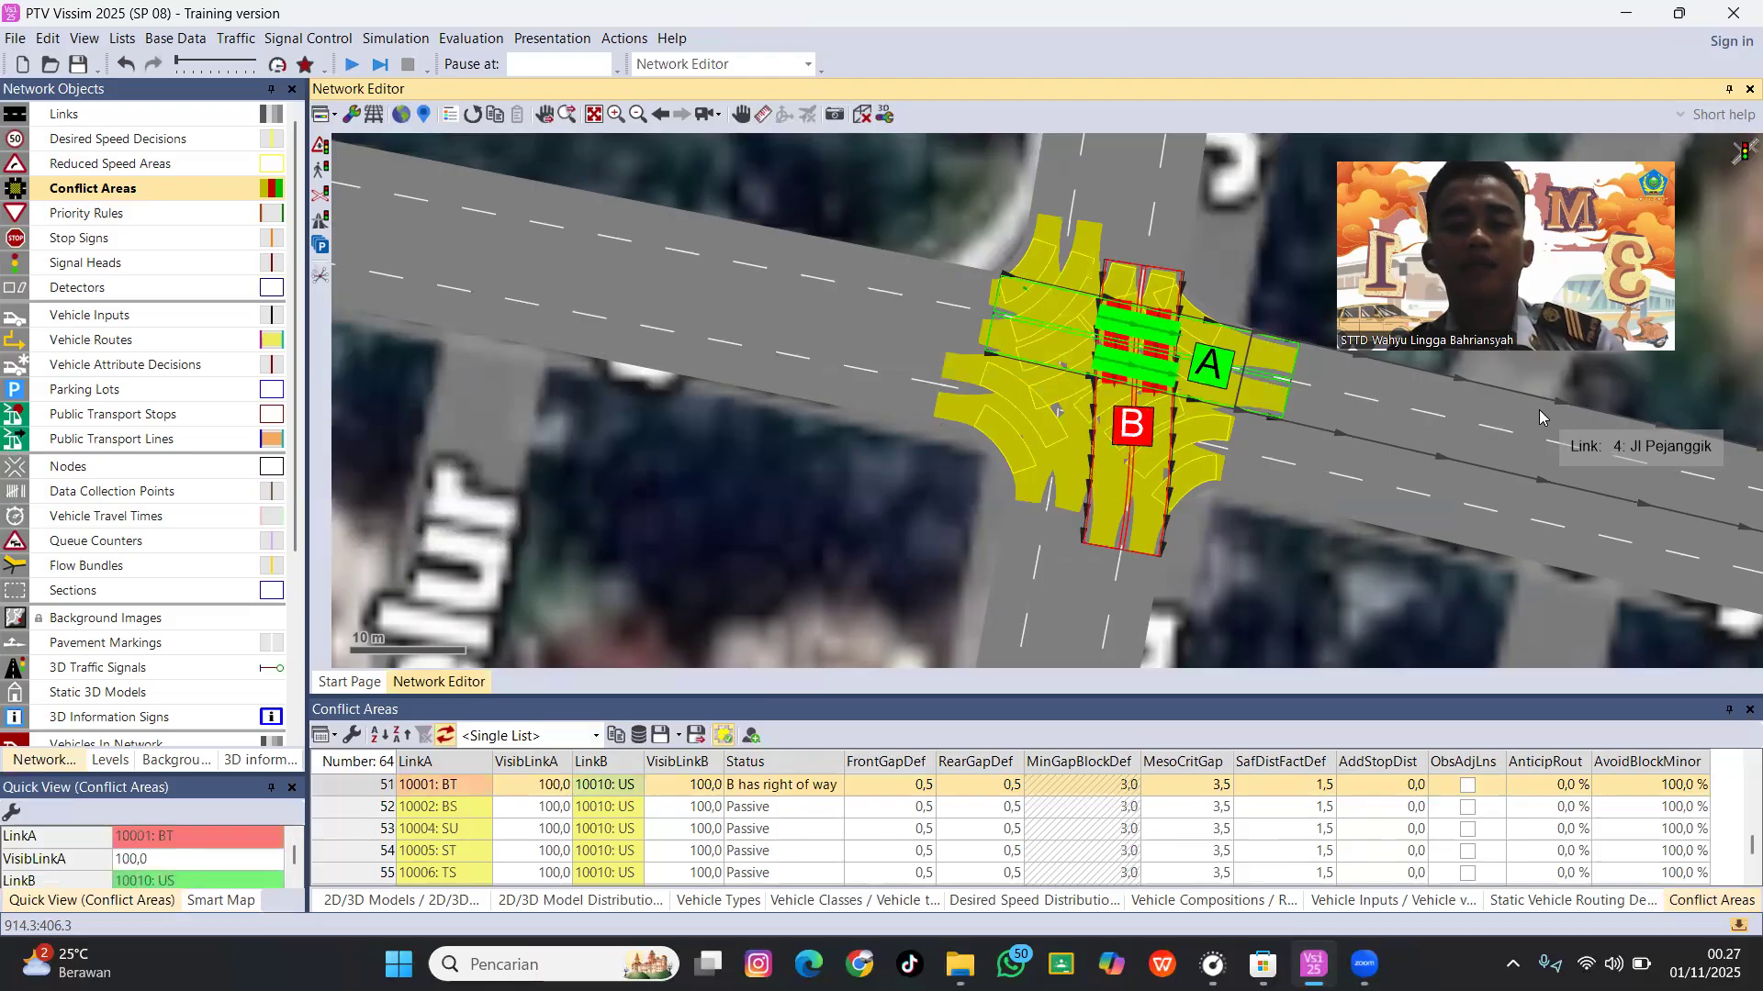
ctrl+right_click(1539, 410)
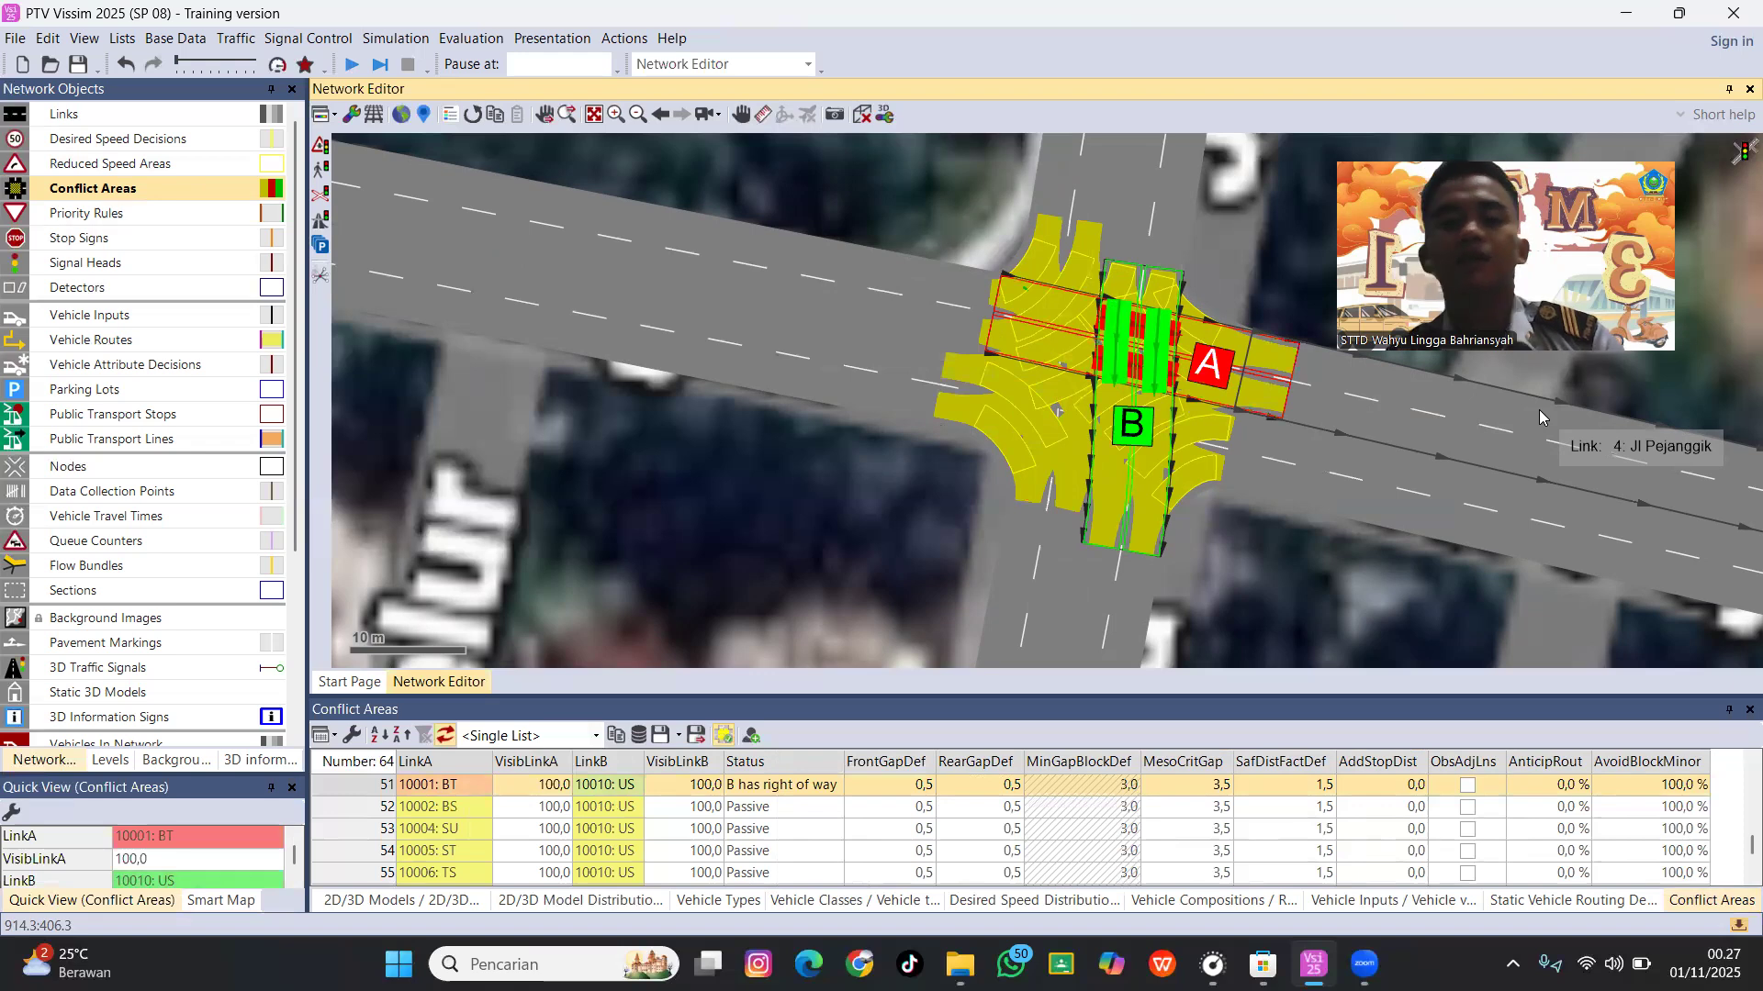
ctrl+right_click(1539, 411)
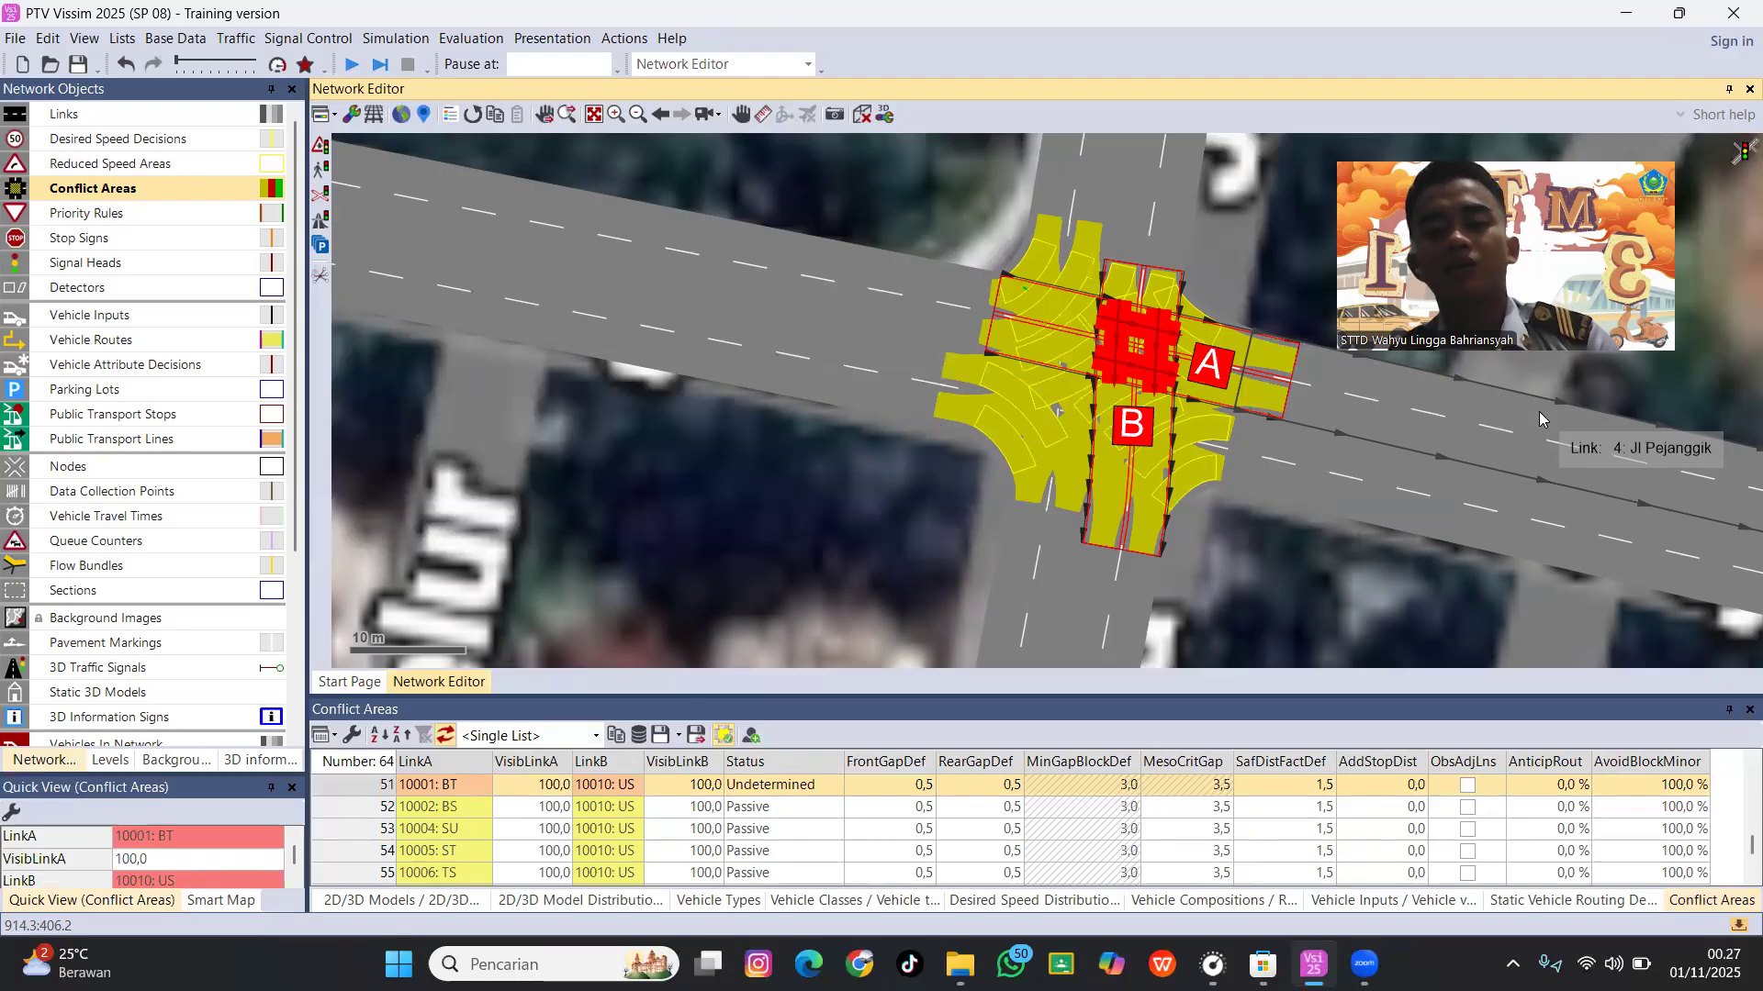
ctrl+right_click(1539, 411)
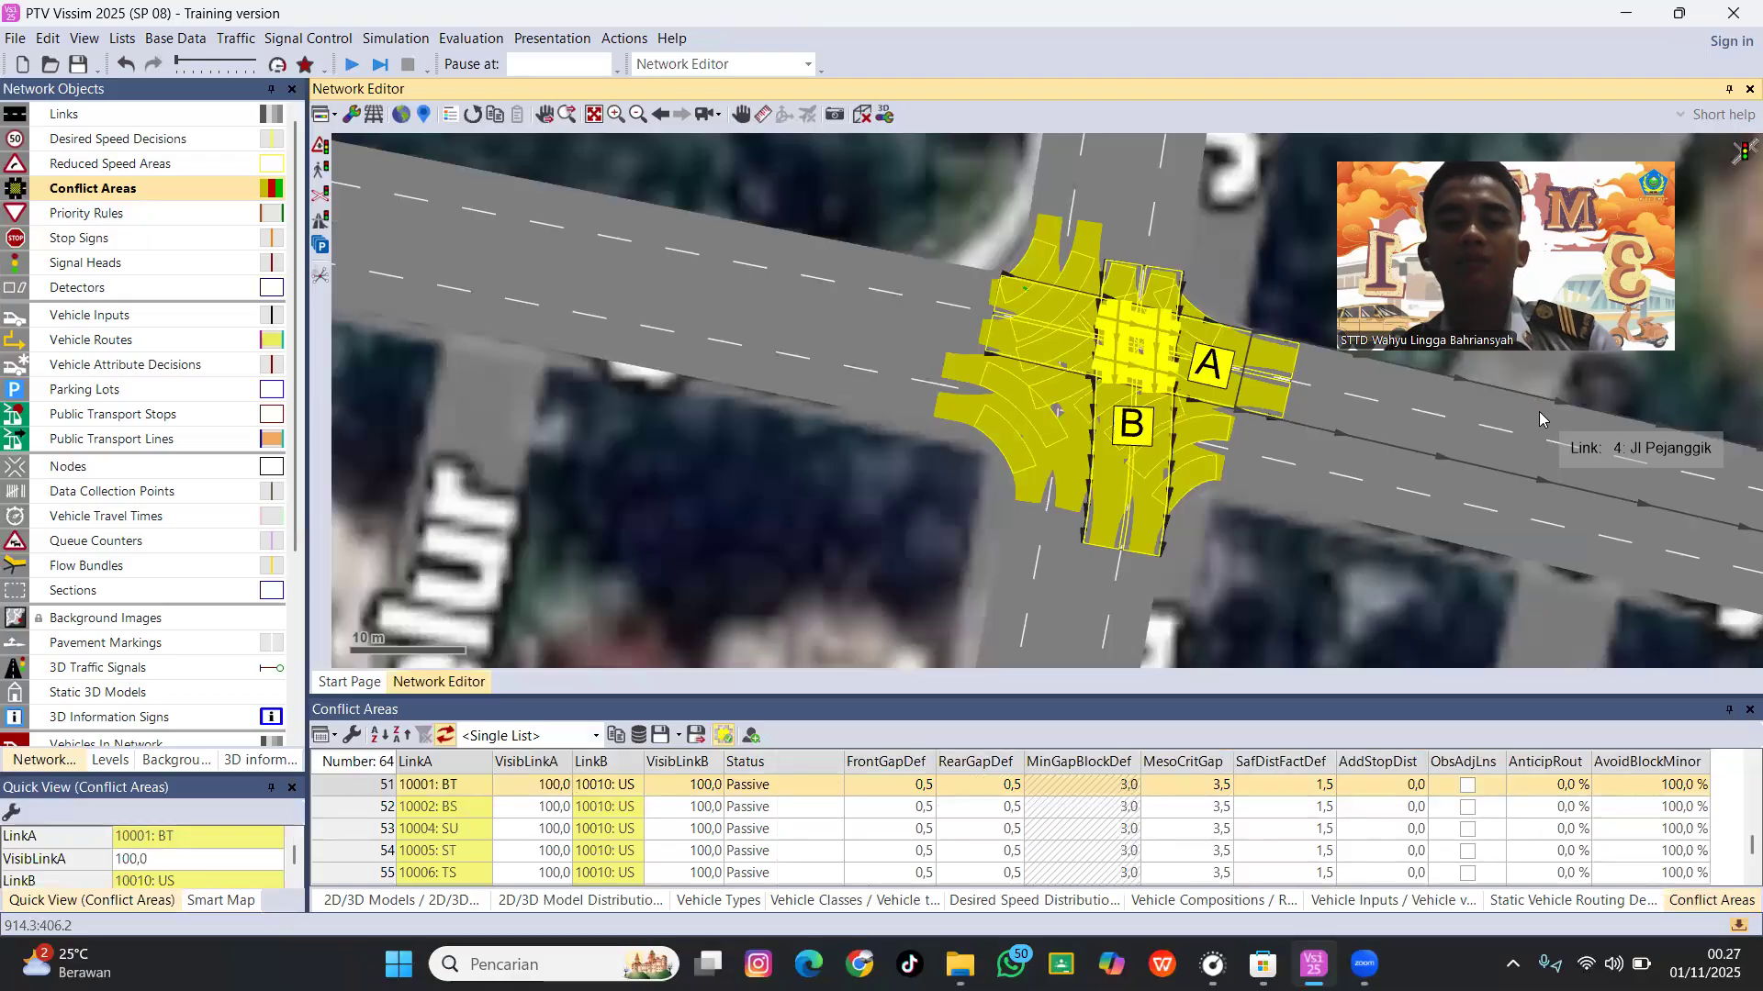
ctrl+right_click(1539, 412)
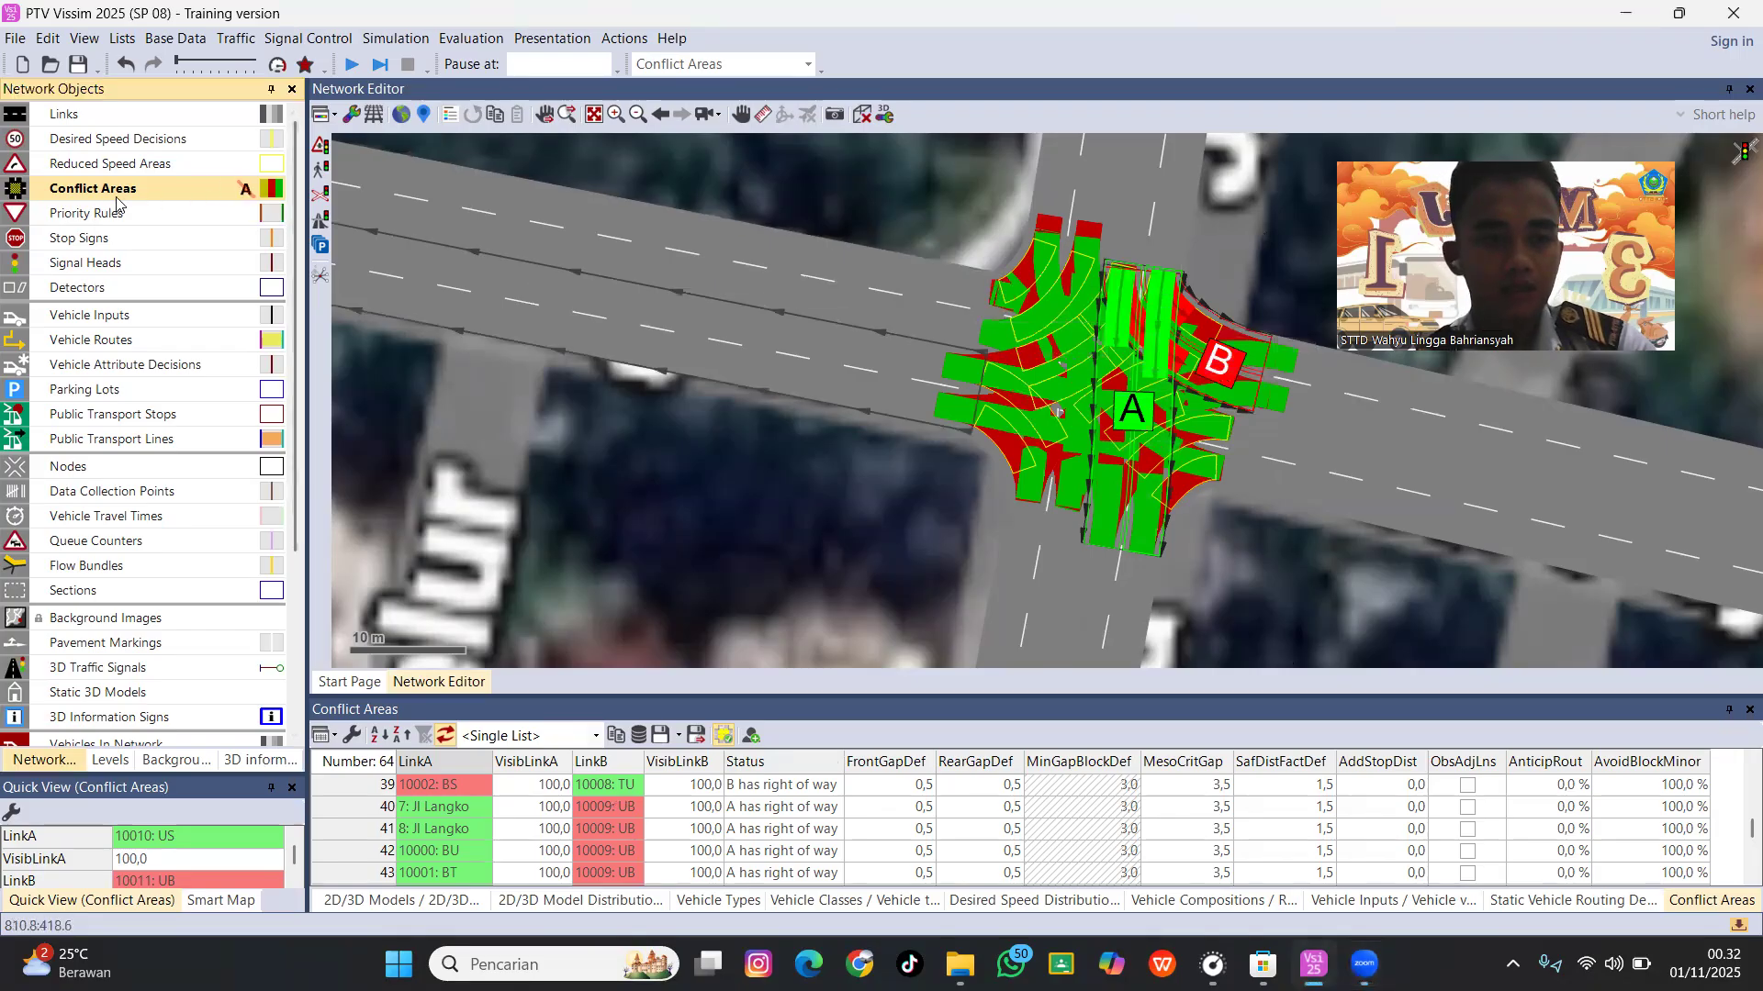
Show the network in 3D and bring the intersection of Jl. Udayana into close view.
click(115, 166)
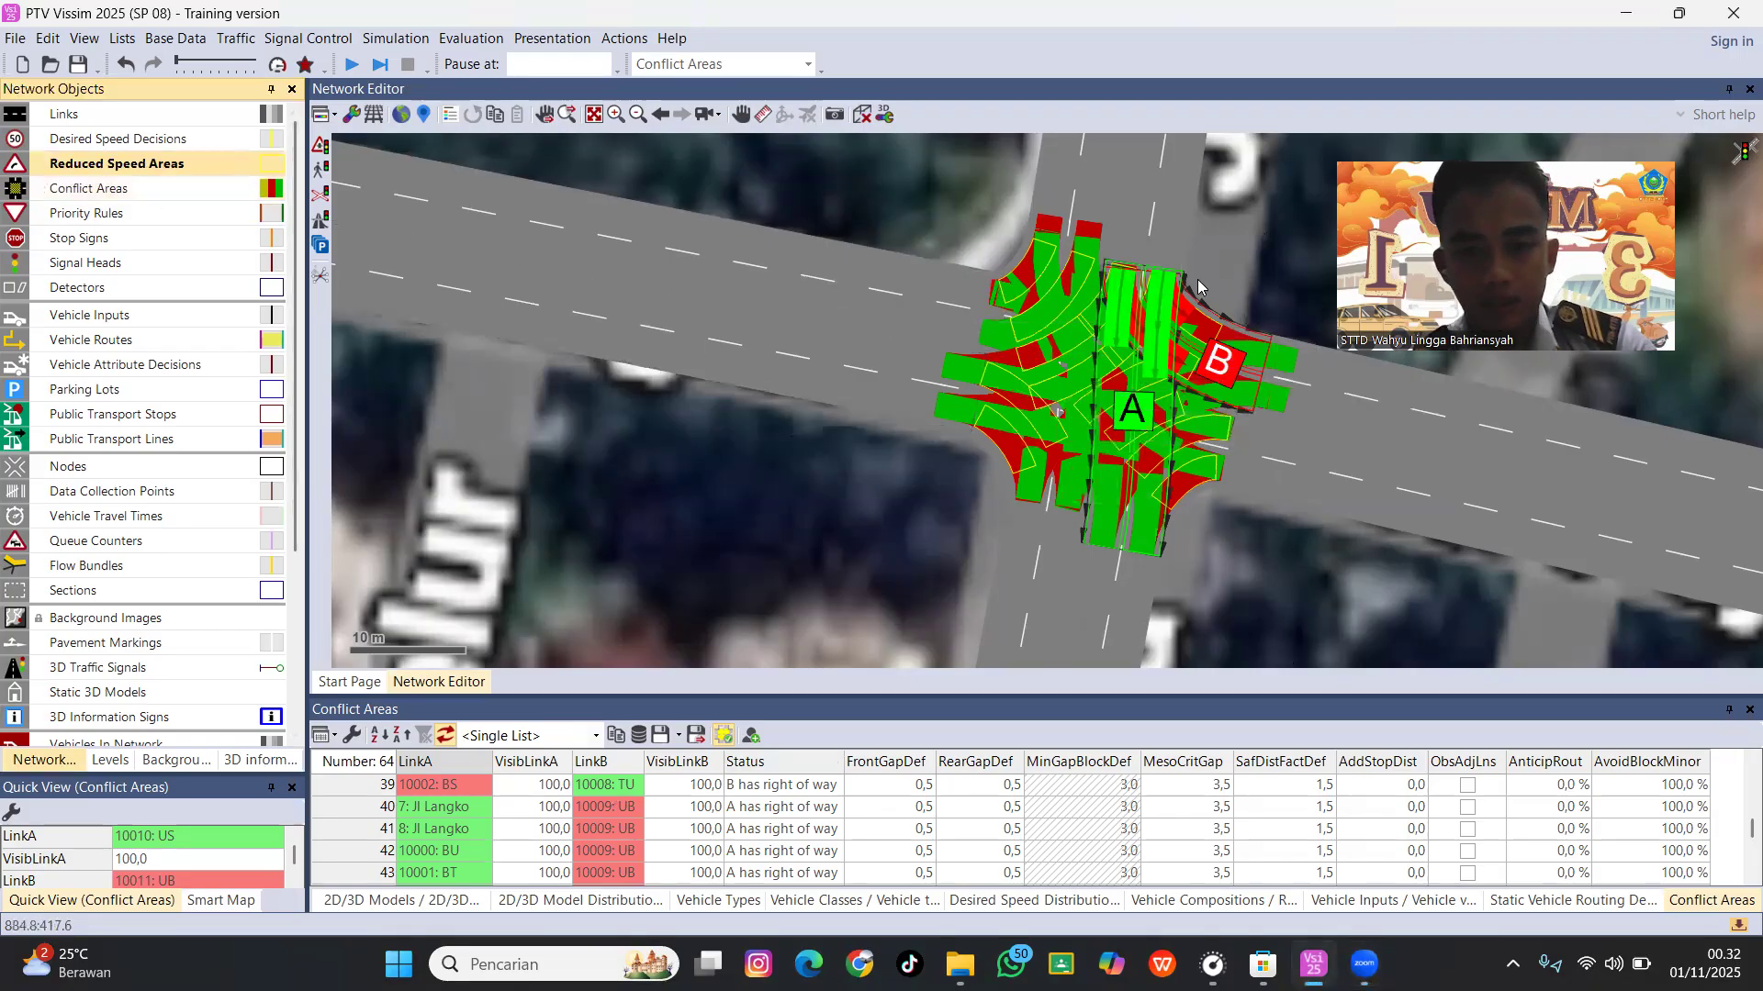
click(863, 118)
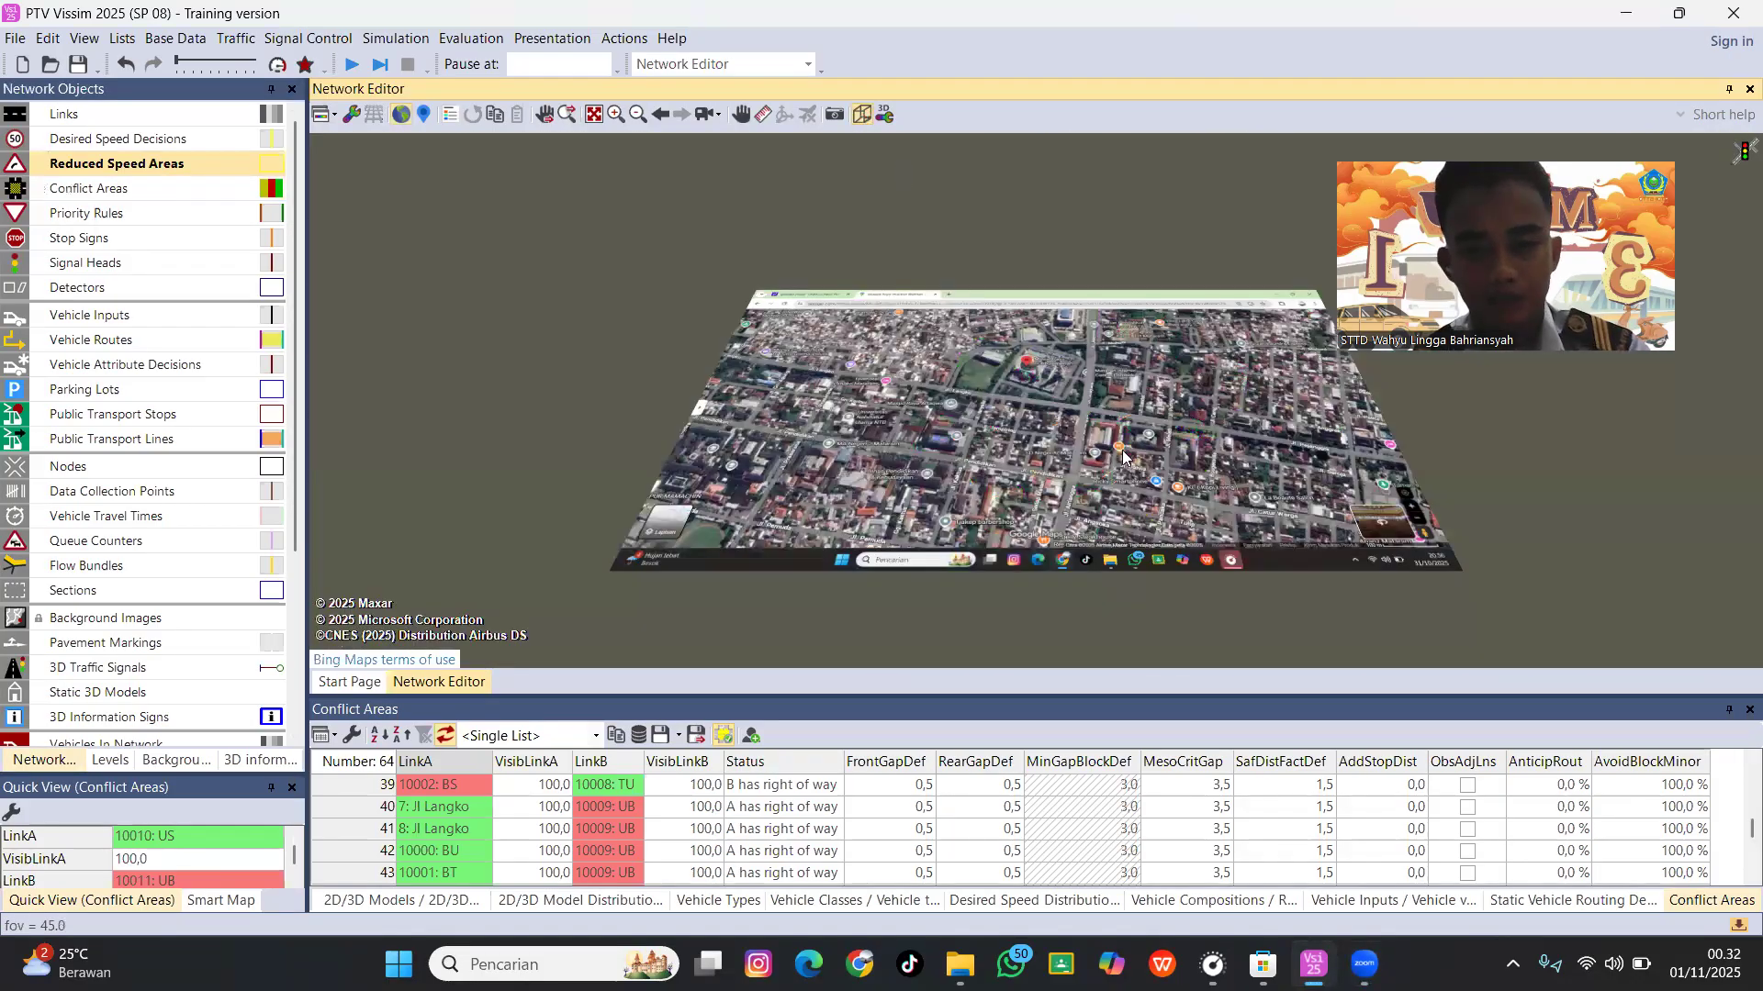
scroll(1074, 384, up, 5)
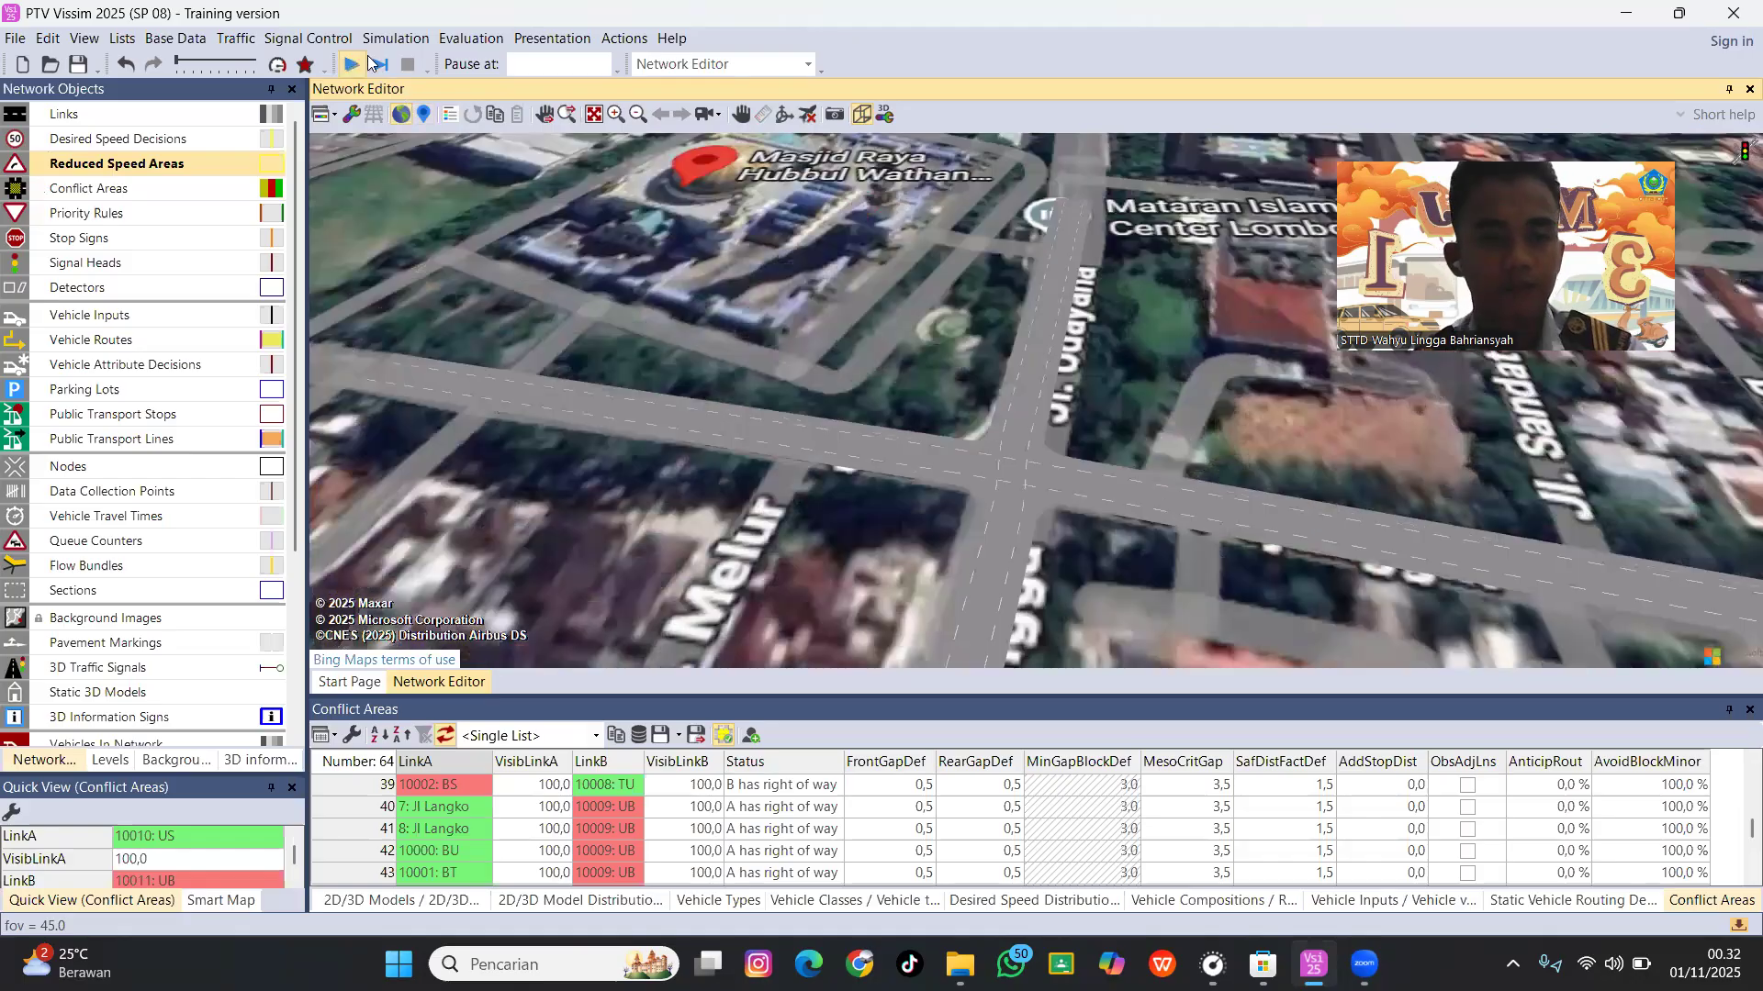
Save the network file as 1 and run the simulation.
key(ctrl+s)
text(1)
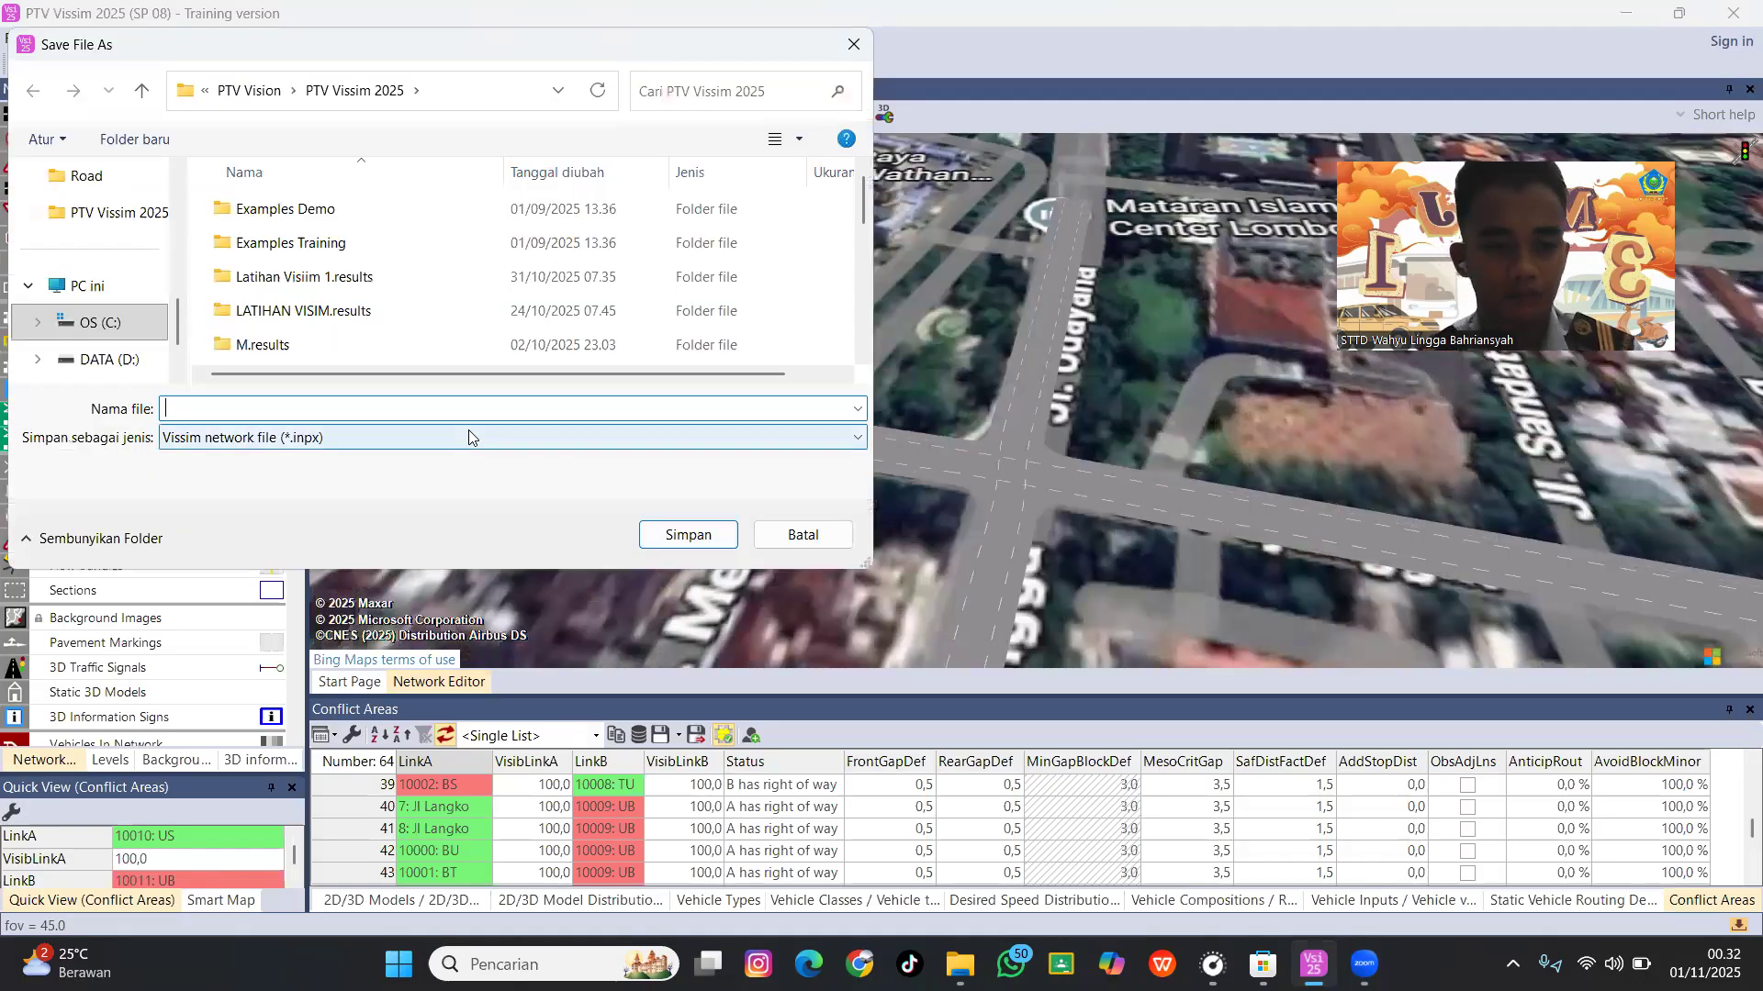
click(698, 540)
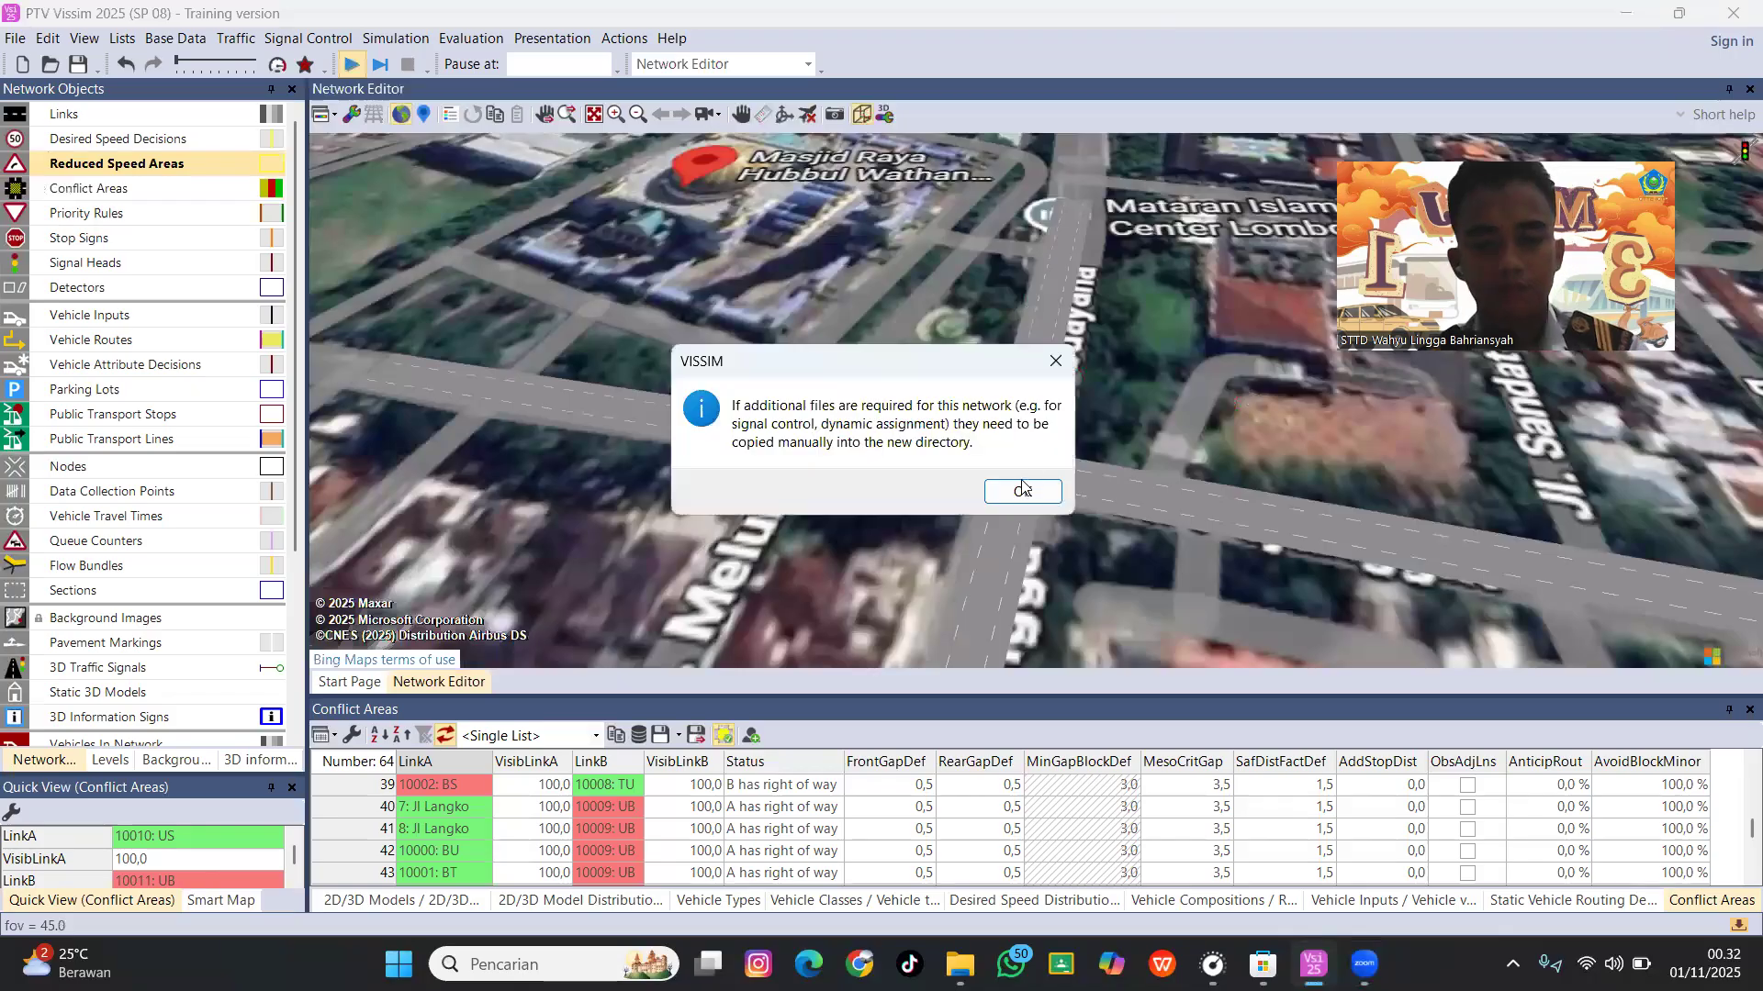
click(1022, 489)
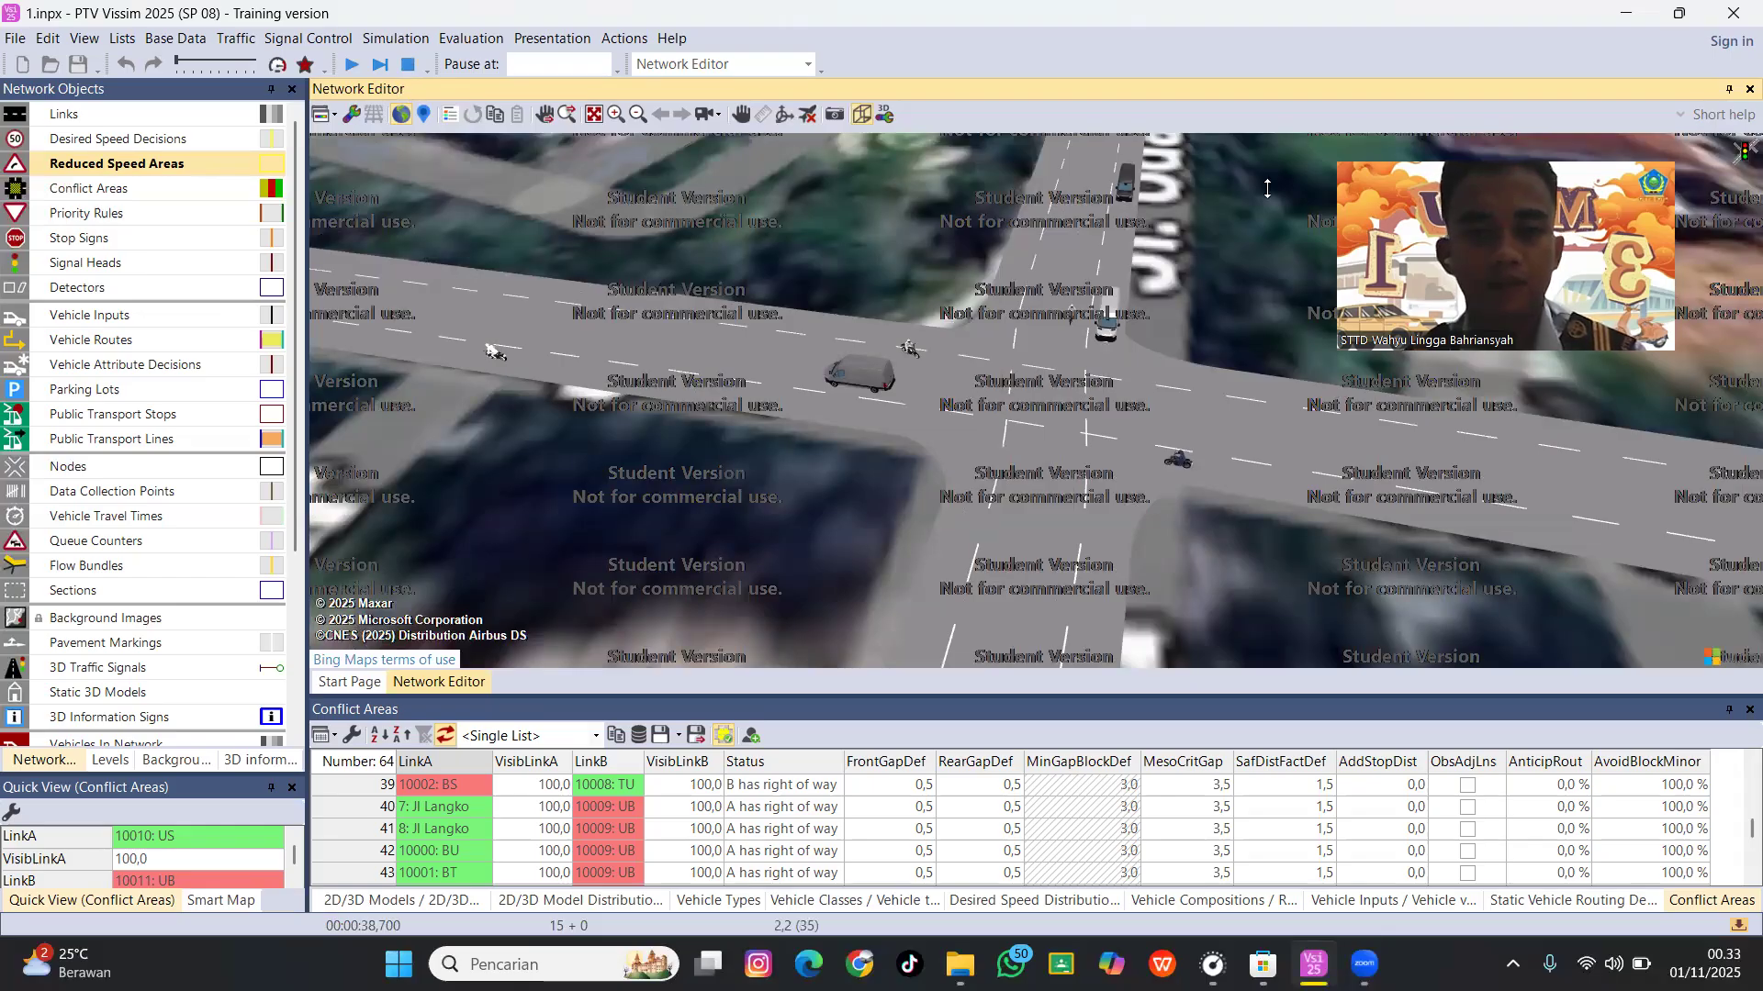
Stop the simulation and return to the 2D network with Priority Rules as the active object type.
click(425, 69)
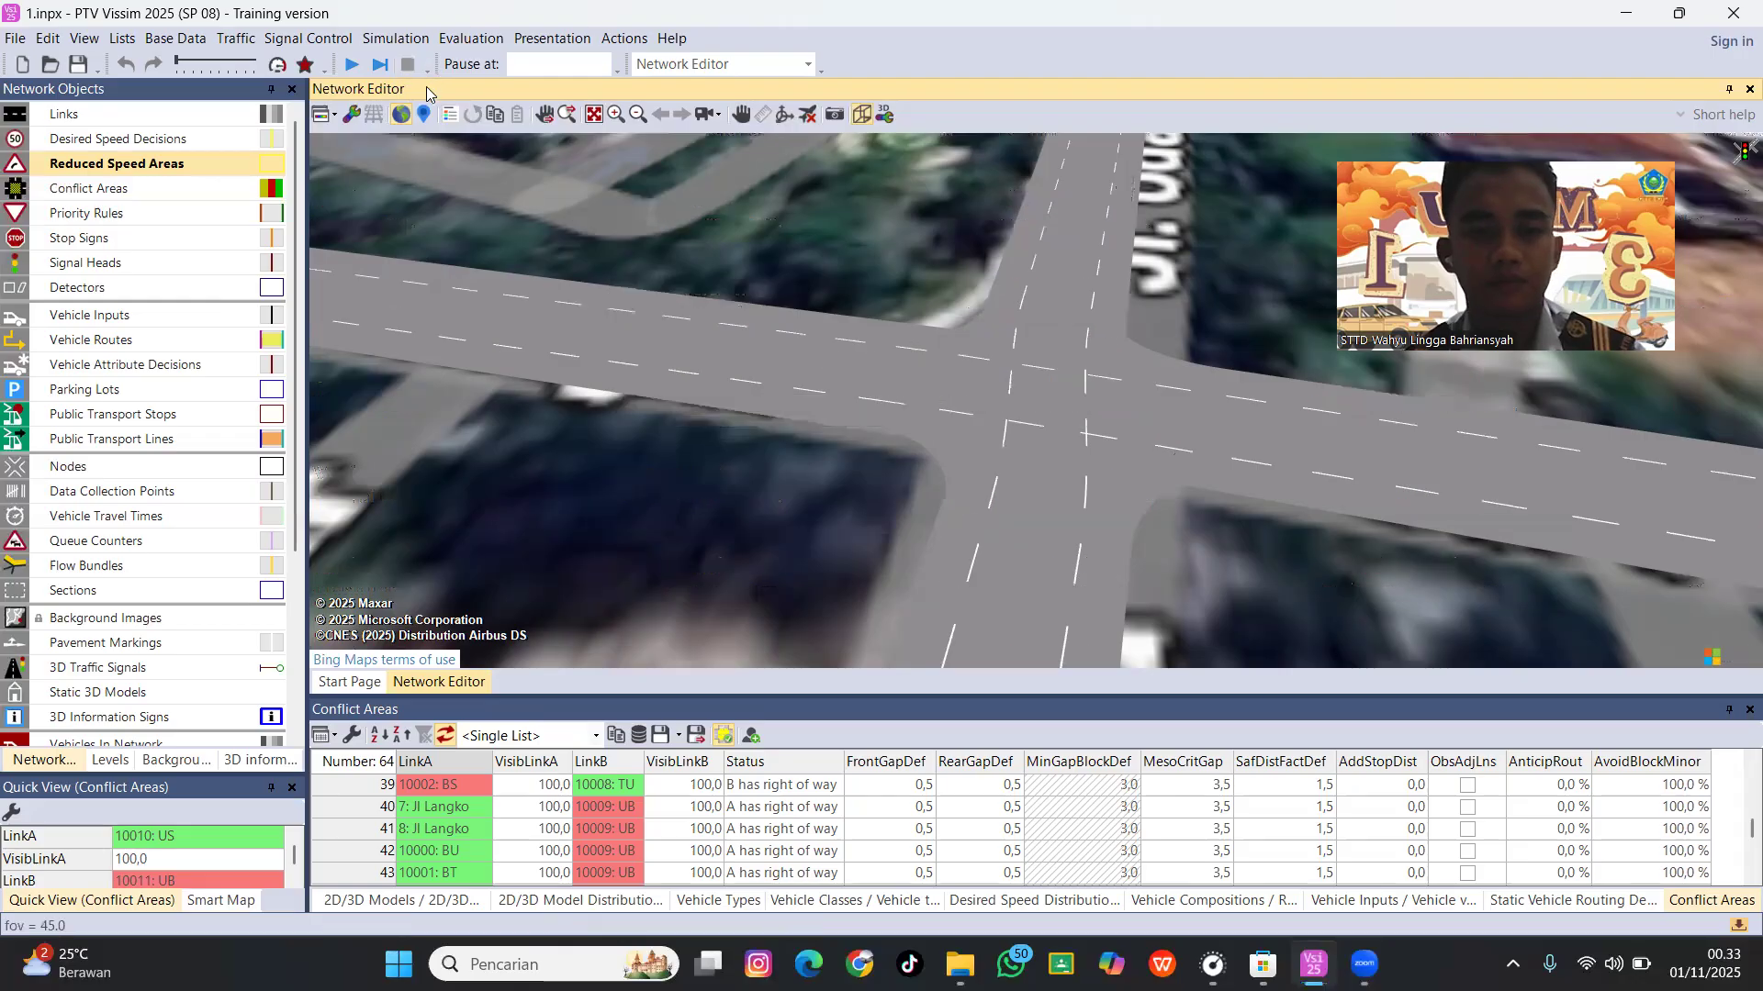
click(863, 117)
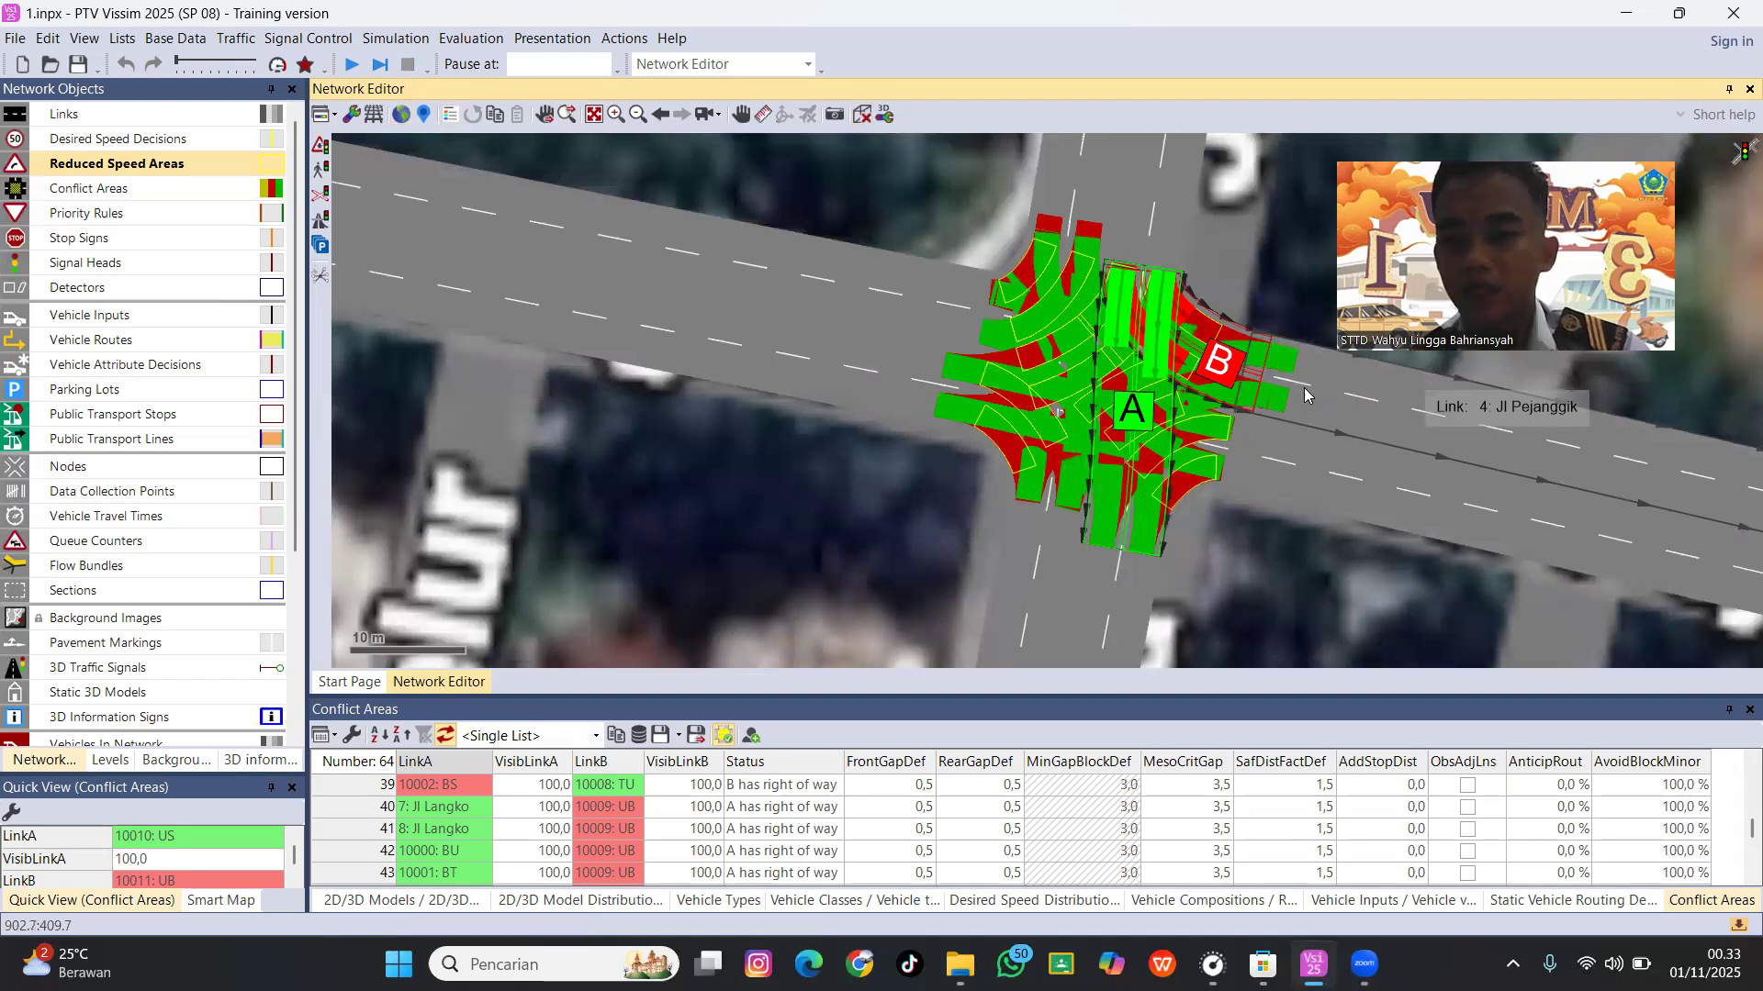
click(108, 214)
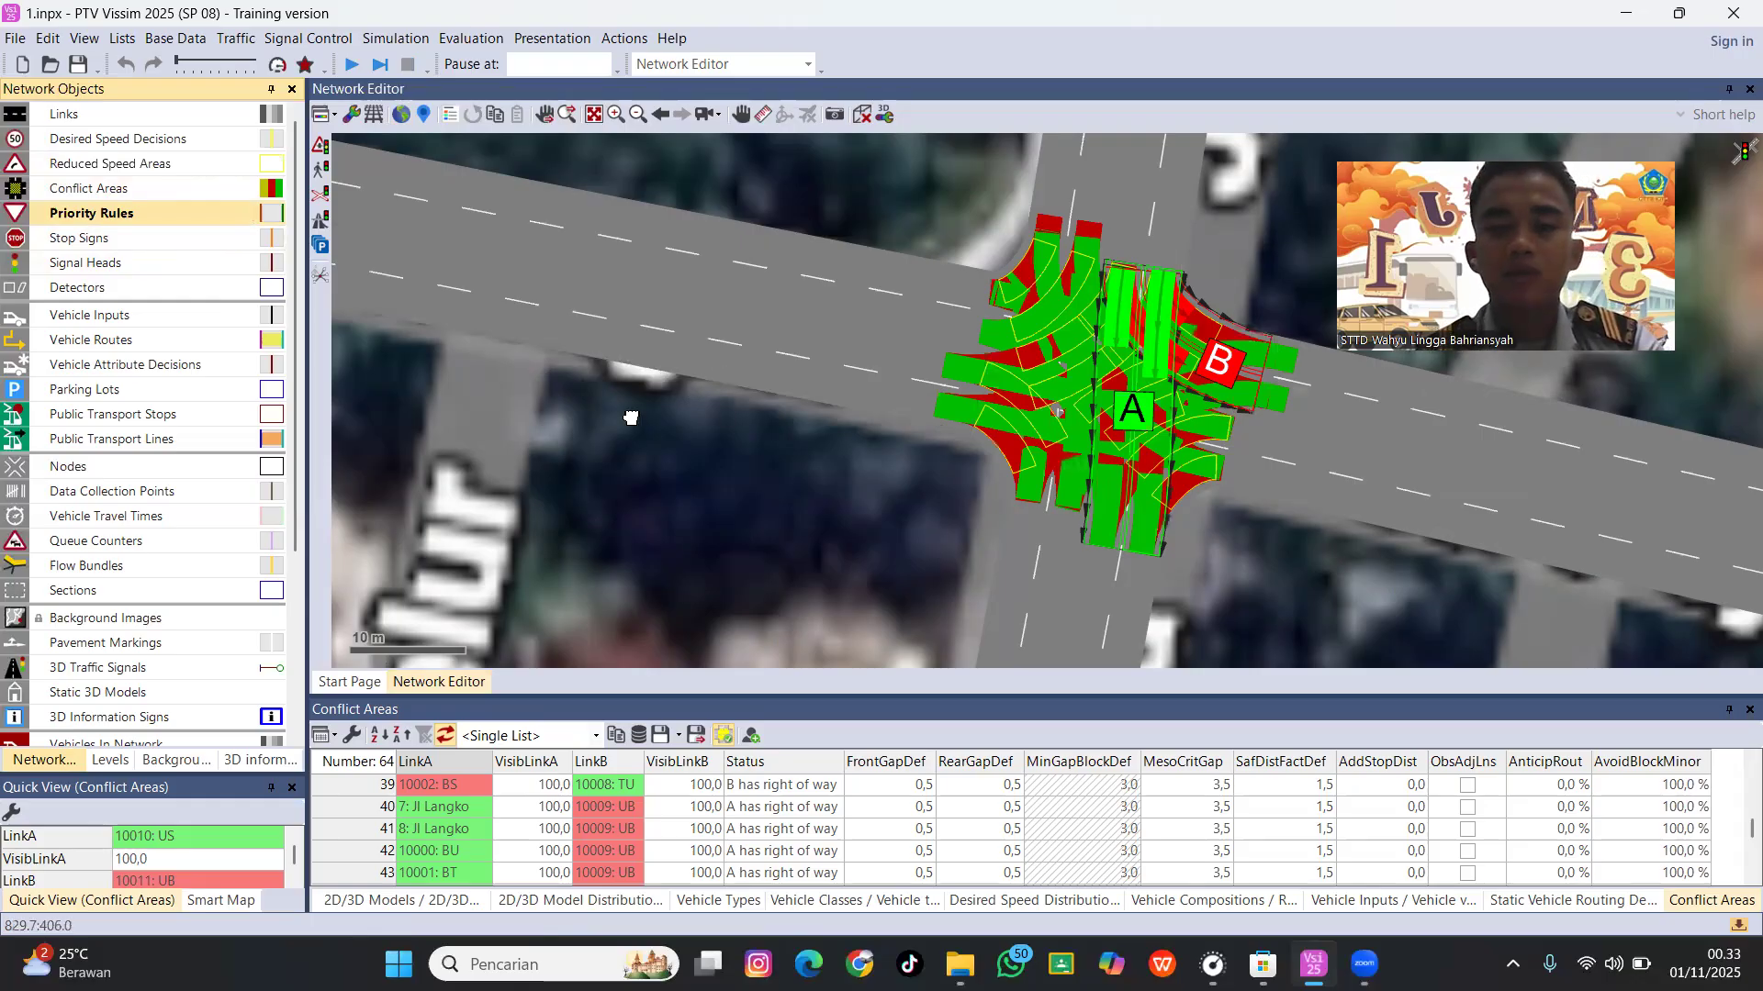
Draw a two-lane link northward along Jl. Melur, ending just short of Jl Langko, and accept it.
scroll(826, 352, down, 2)
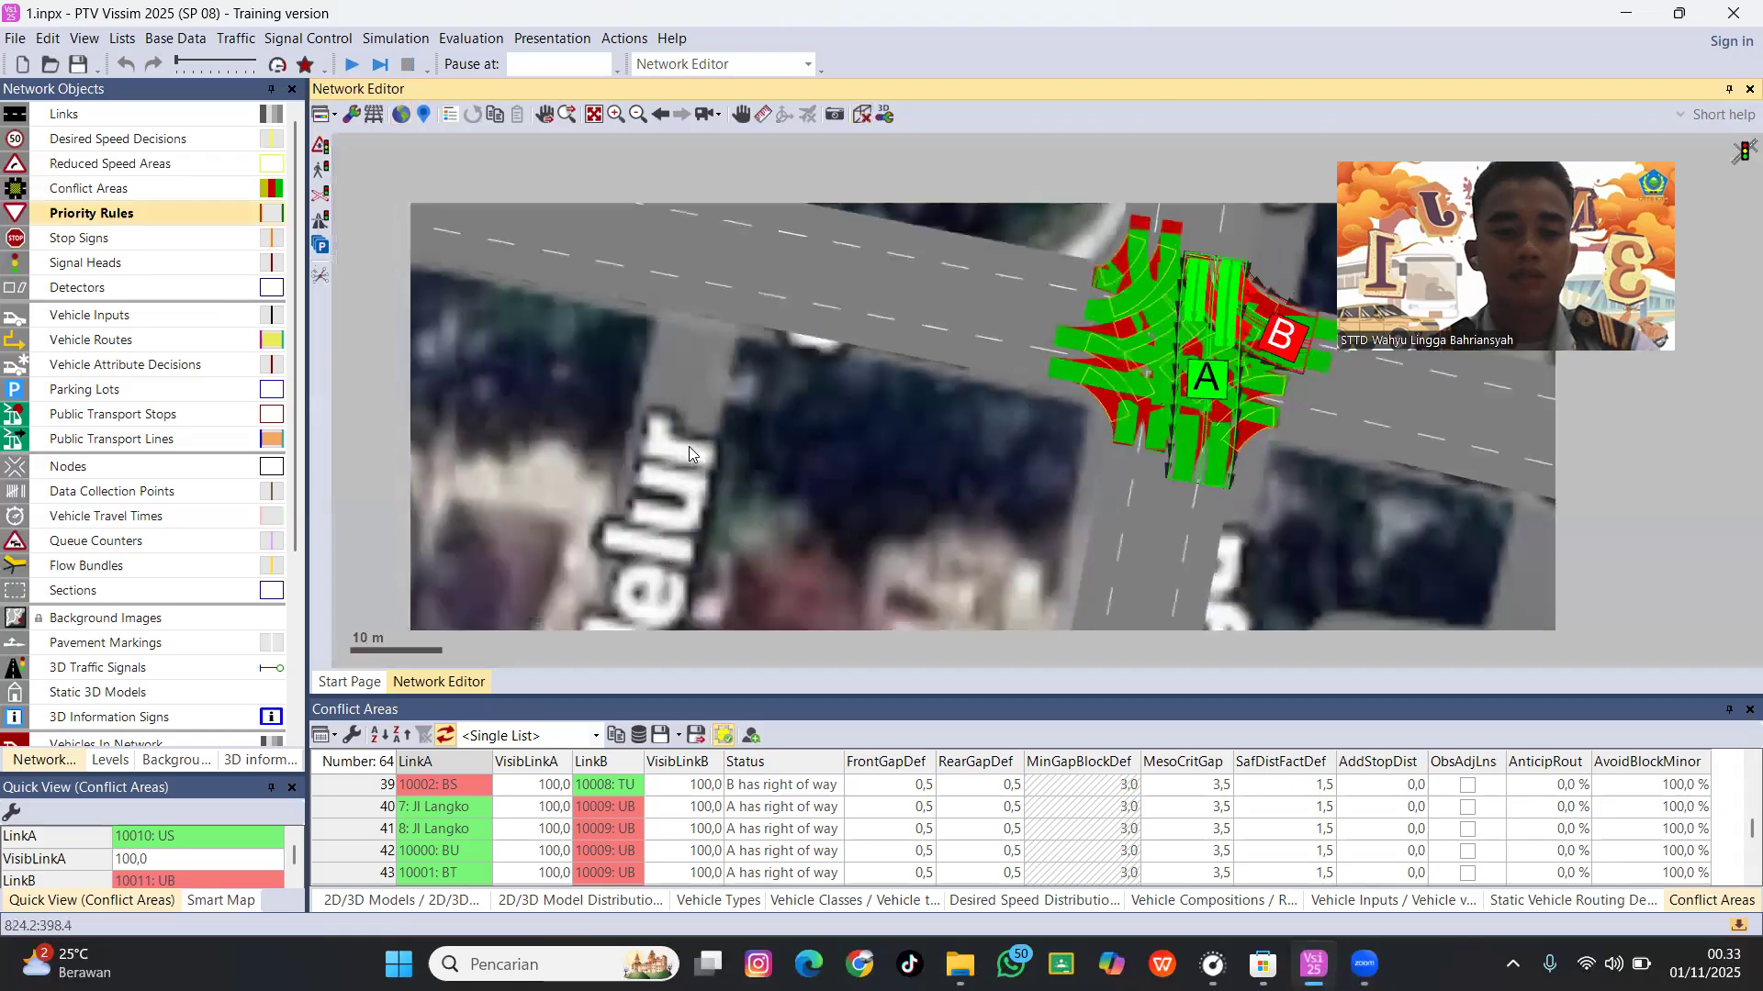
drag(685, 432, 725, 313)
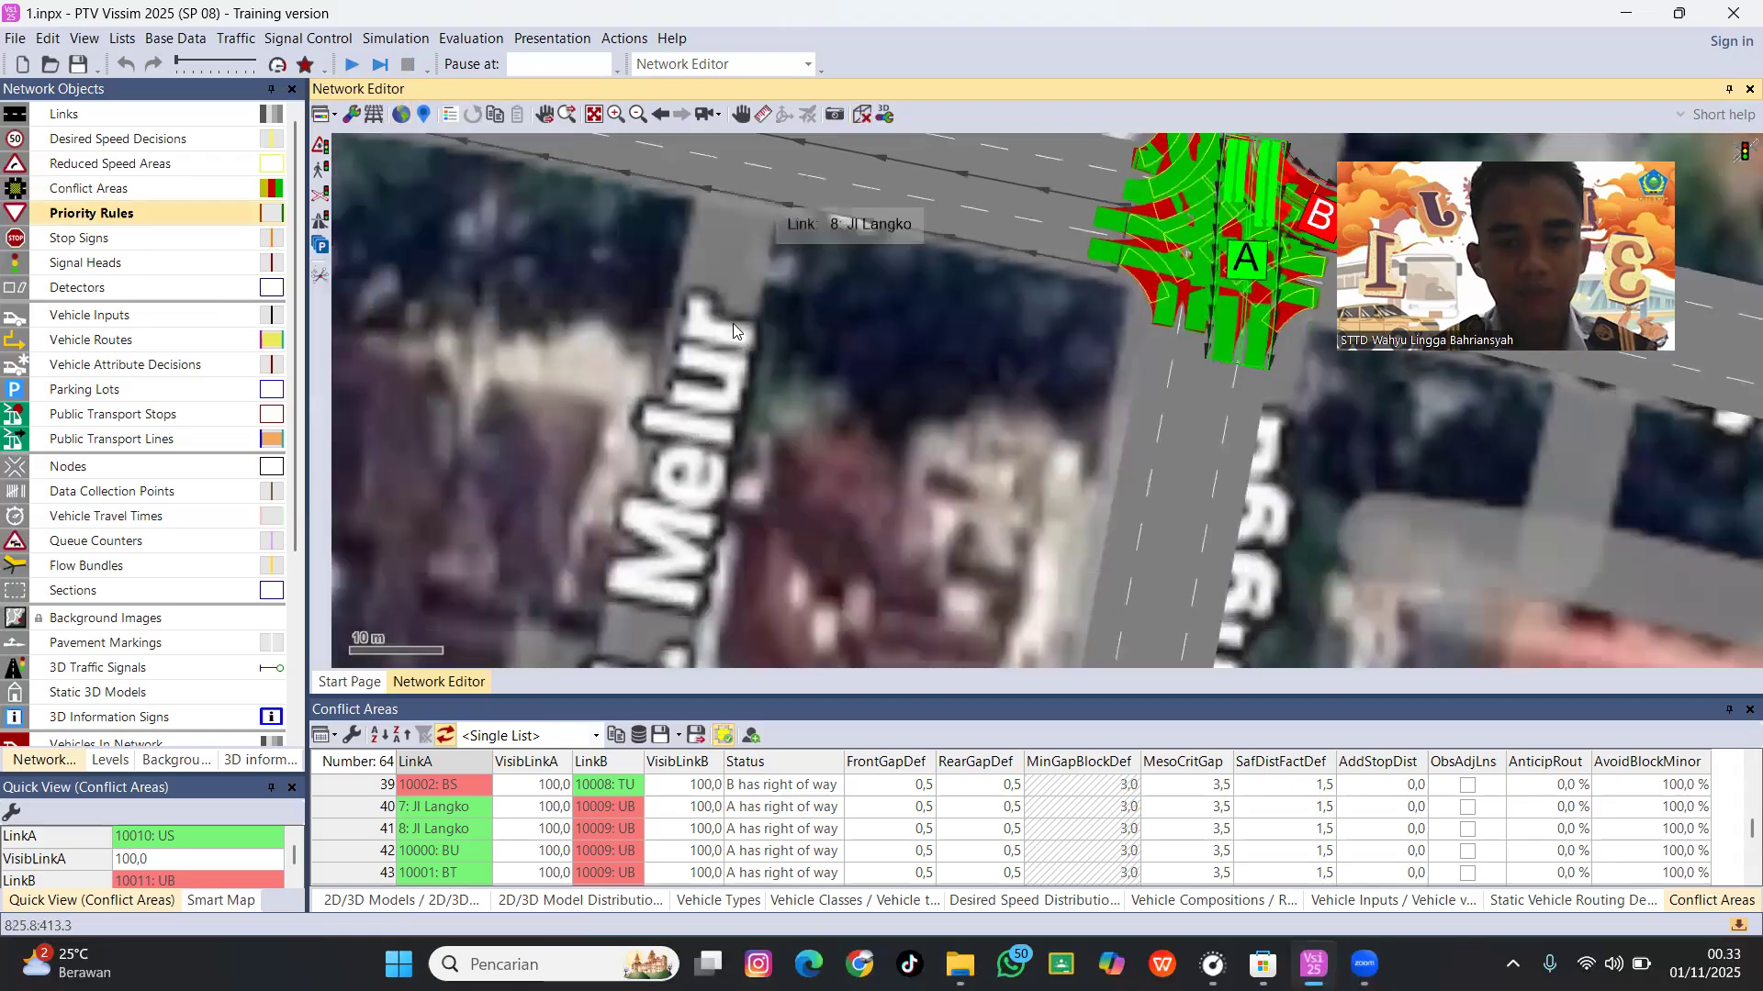
drag(743, 226, 714, 398)
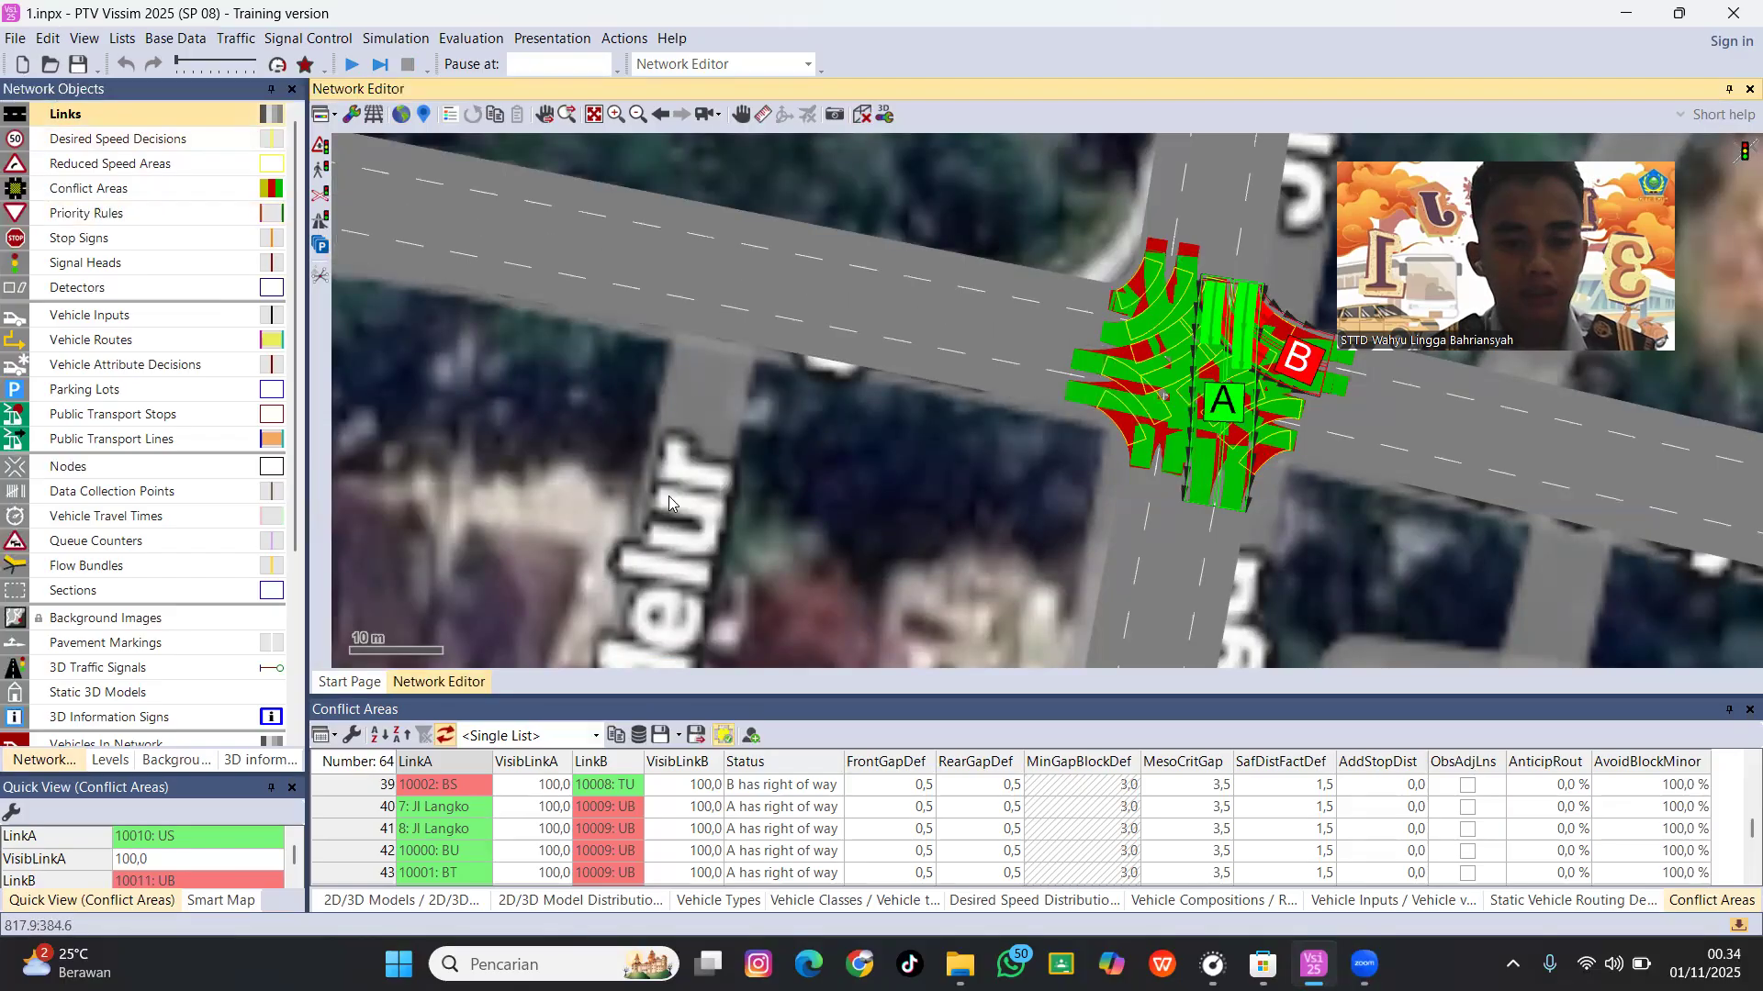
mouse_move(661, 595)
mouse_down()
mouse_move(699, 373)
mouse_move(749, 405)
mouse_move(701, 248)
mouse_up()
key(Return)
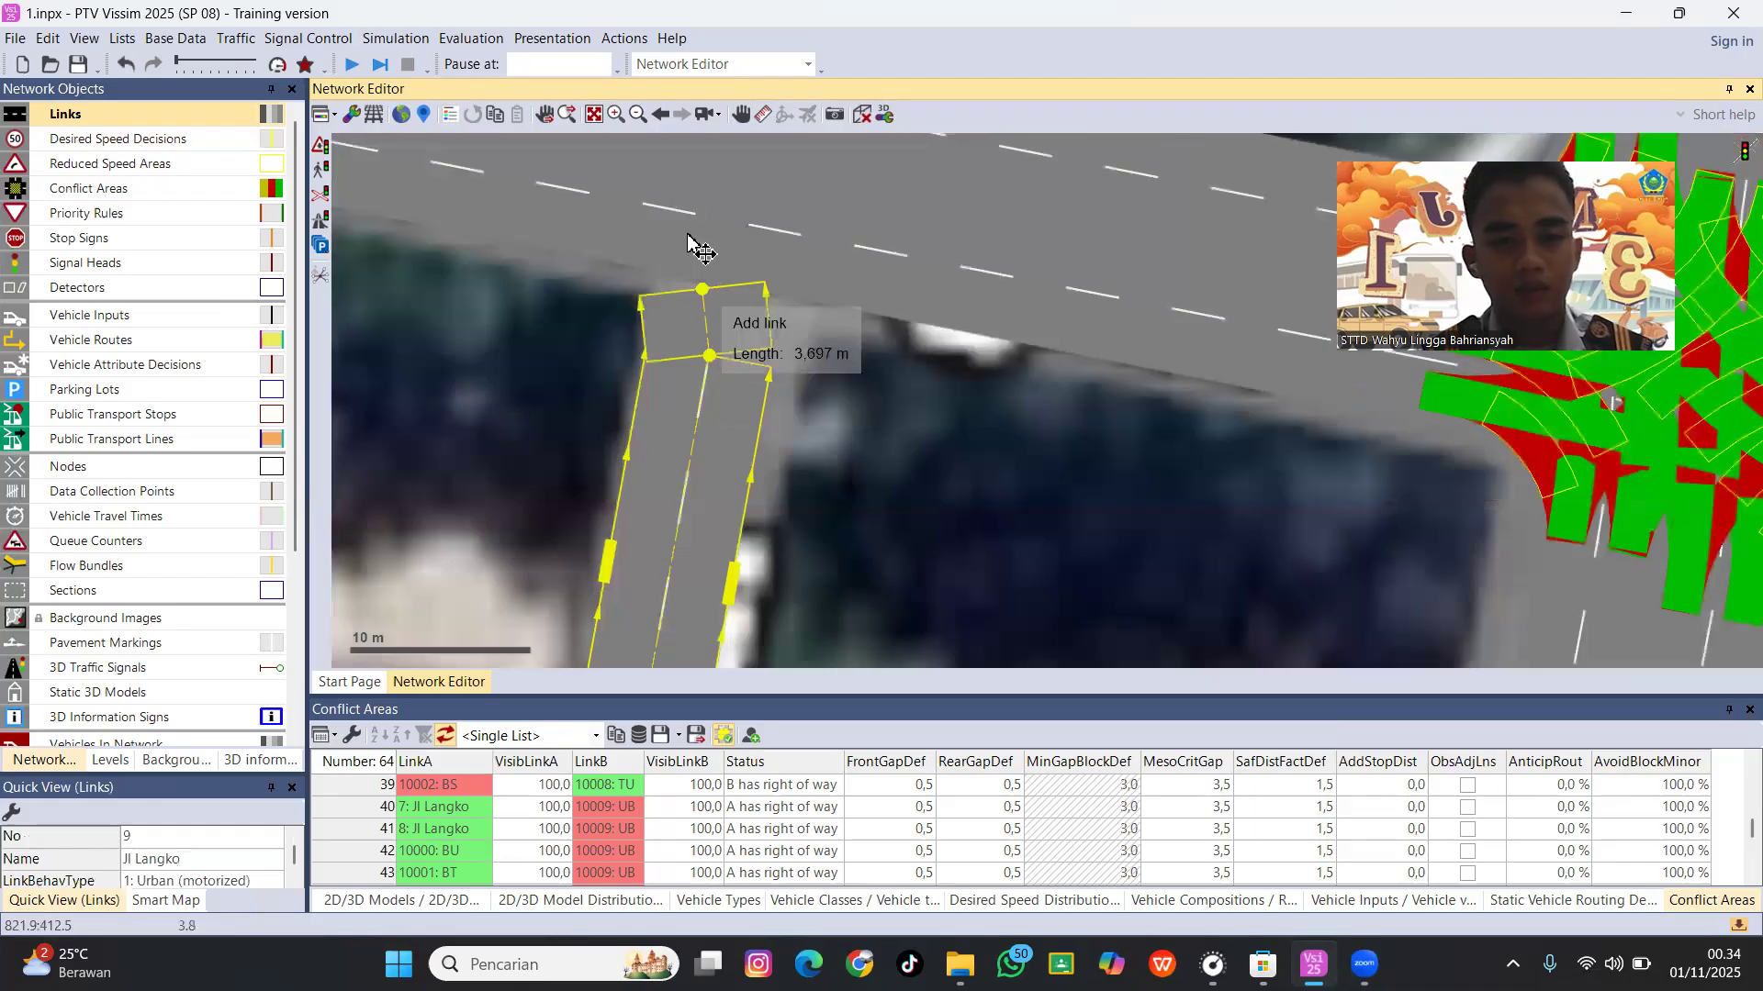
Discard the stray extra link and adjust the northern end point of the new link on Jl. Melur.
drag(934, 338, 656, 146)
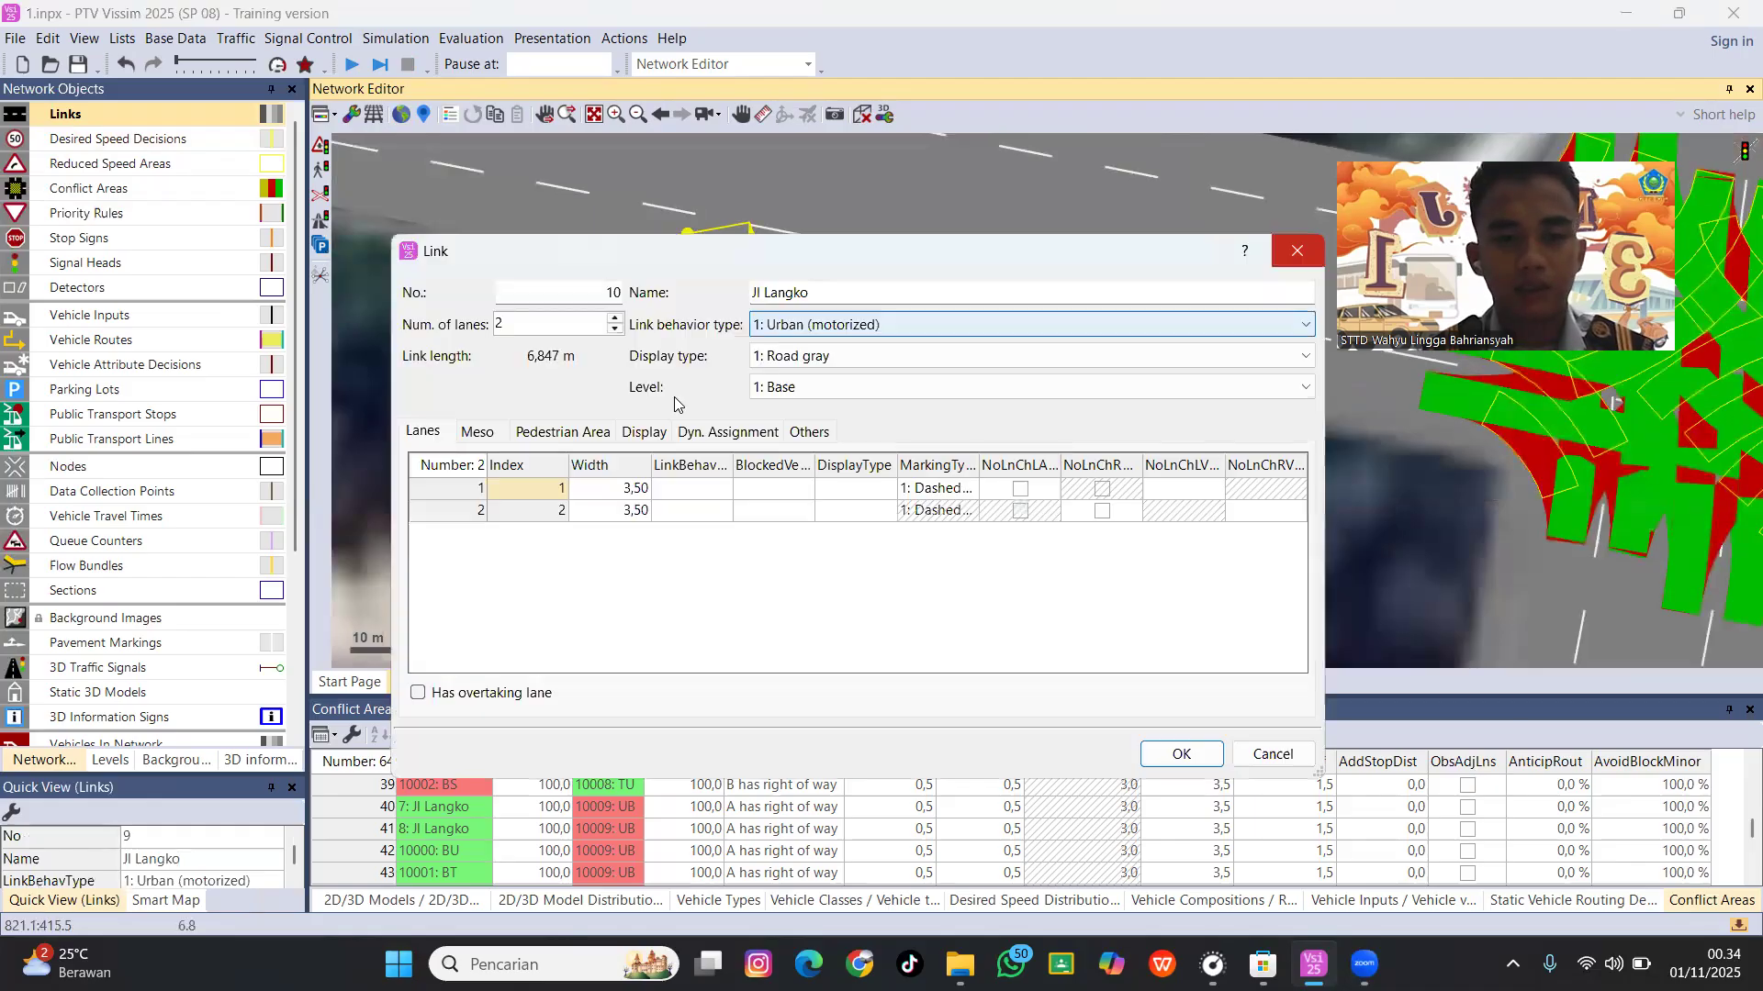
key(Escape)
drag(717, 367, 713, 358)
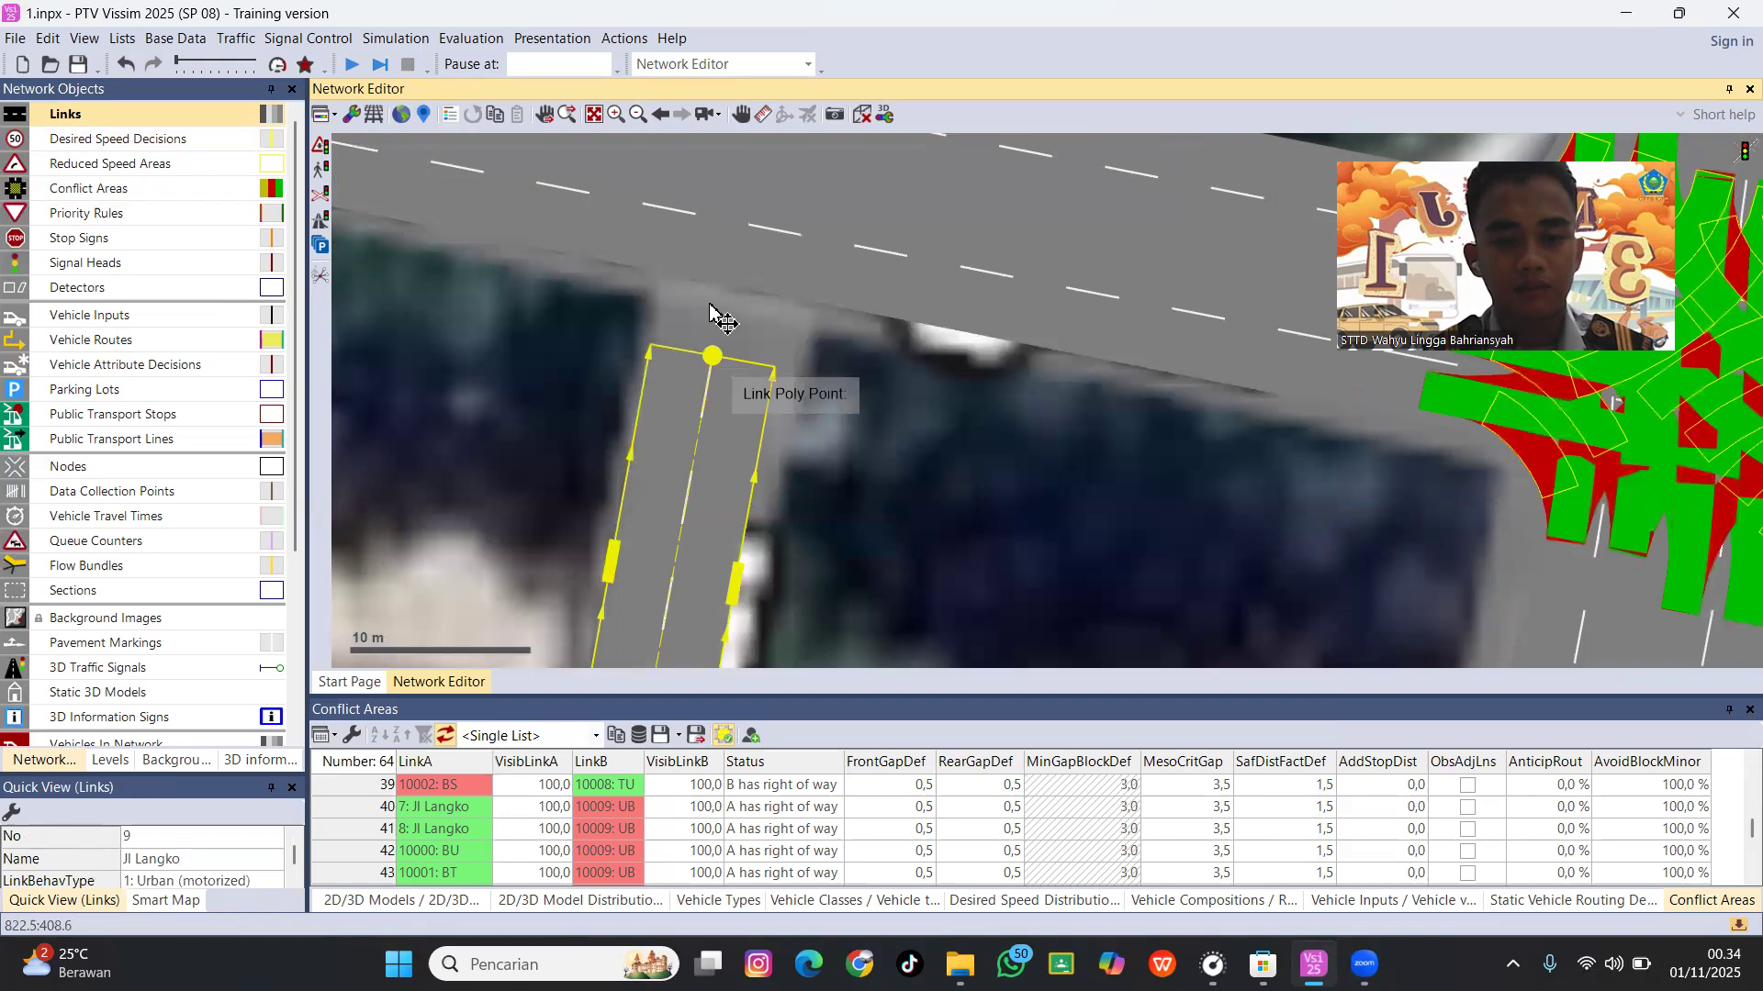
Connect the northern end of the Jl. Melur link to link 8 on Jl Langko with a two-lane connector and accept its settings.
drag(689, 207, 687, 218)
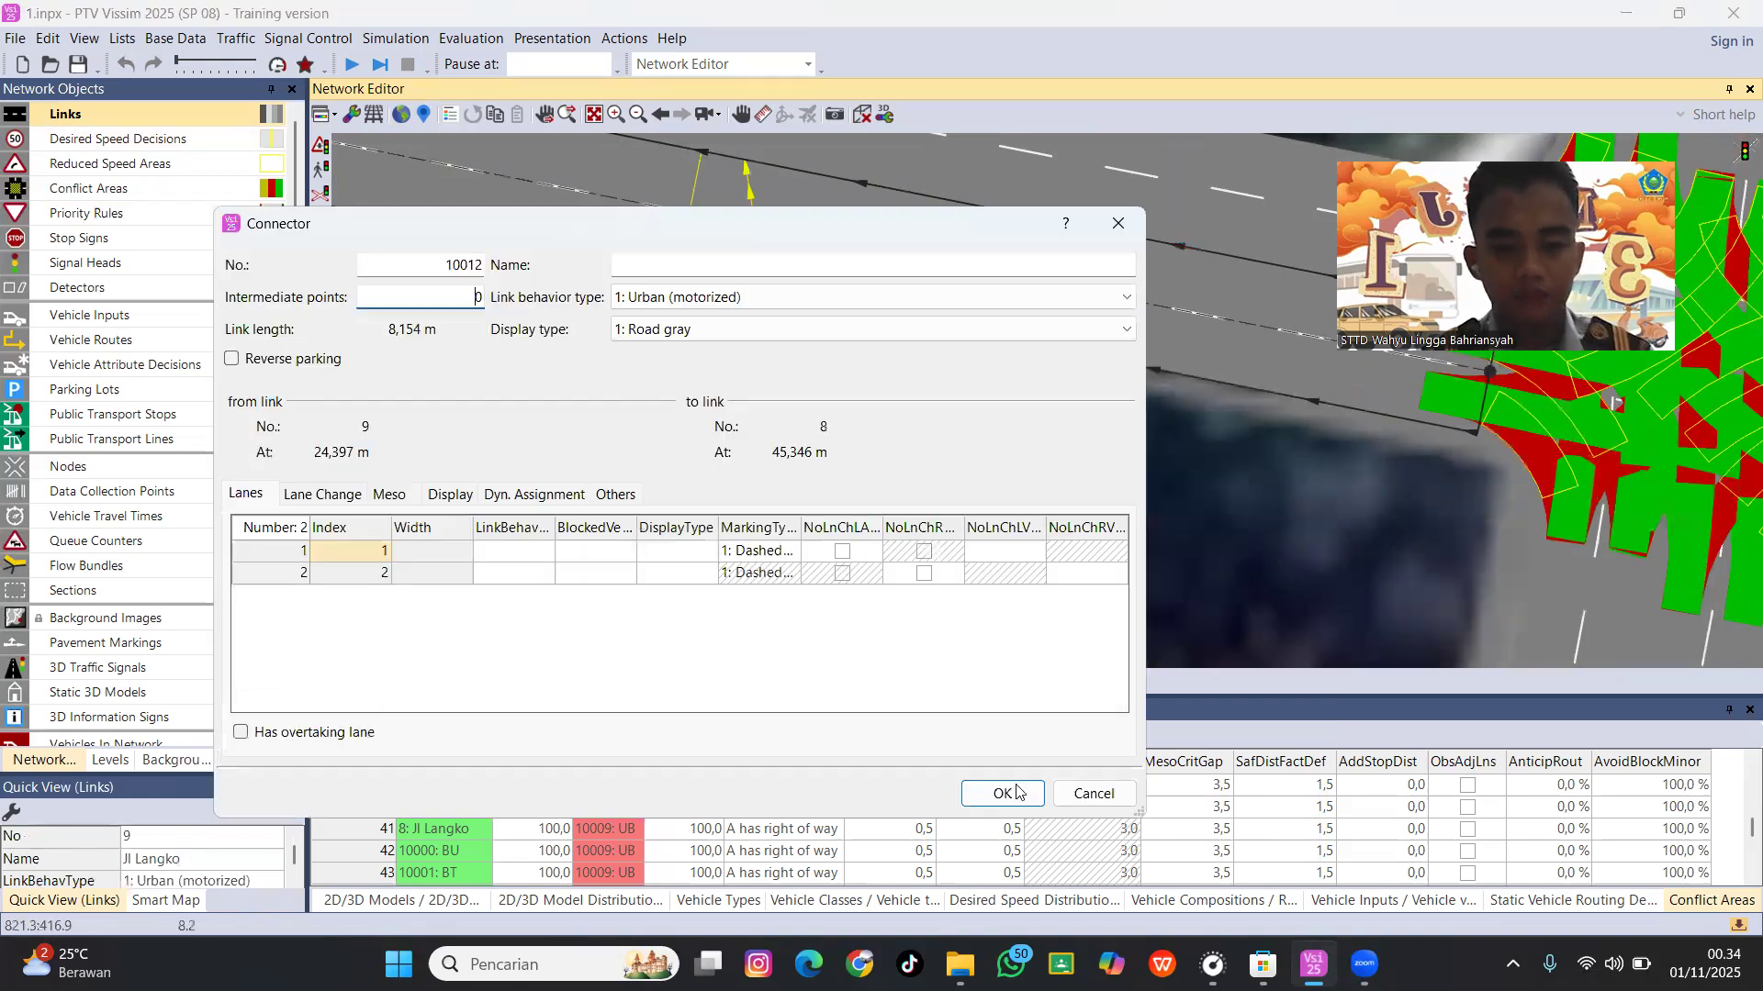
click(1004, 791)
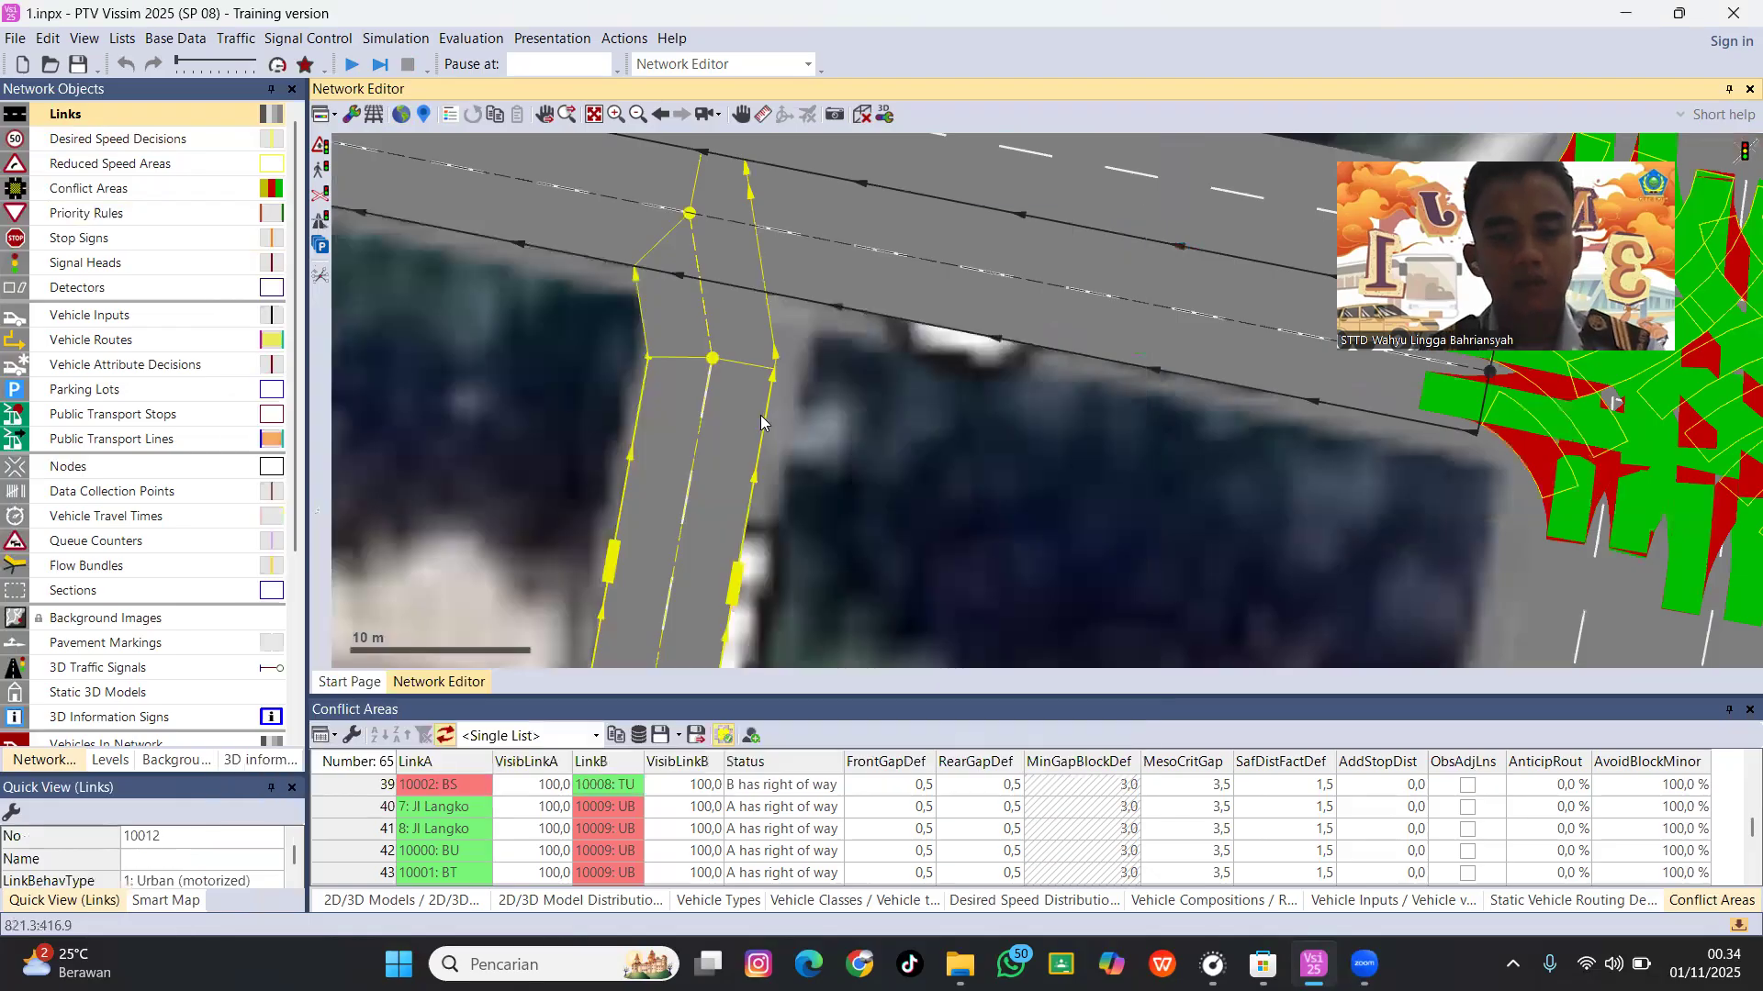
click(784, 463)
Add a priority rule with conflict markers on lanes 2 and 1 of link 8, and move its side-road stop line onto lane 2 of the connector.
scroll(784, 463, down, 2)
scroll(705, 396, down, 1)
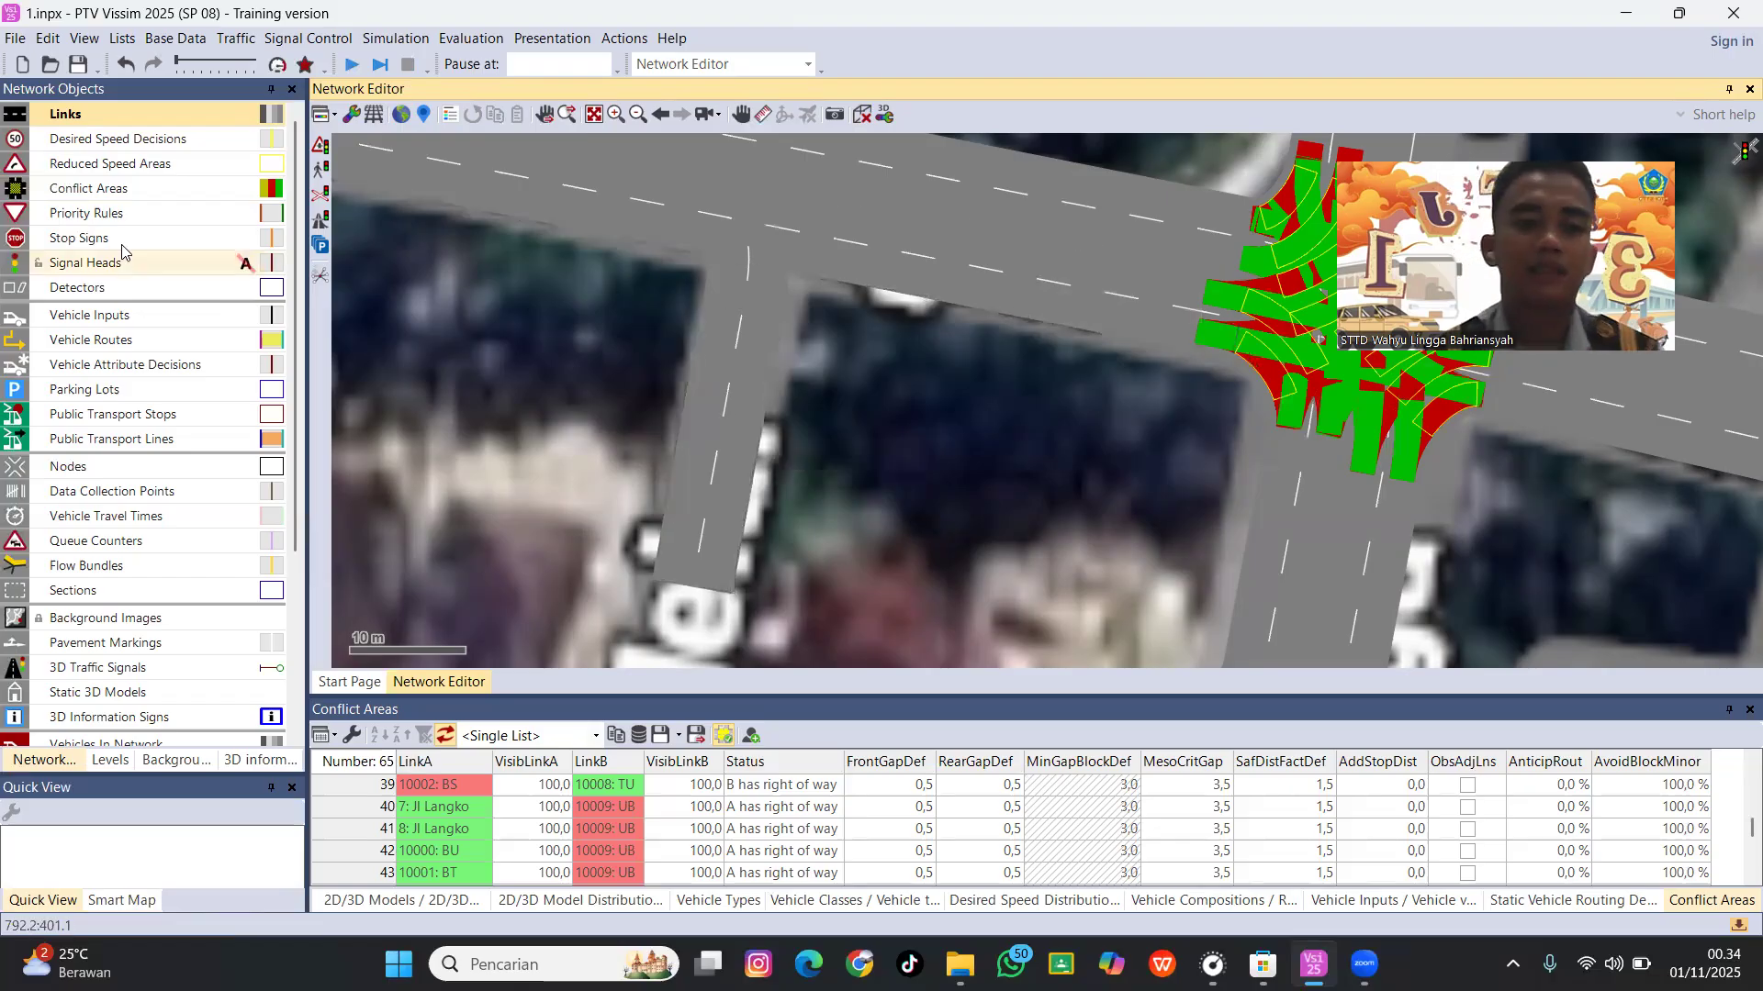
click(96, 221)
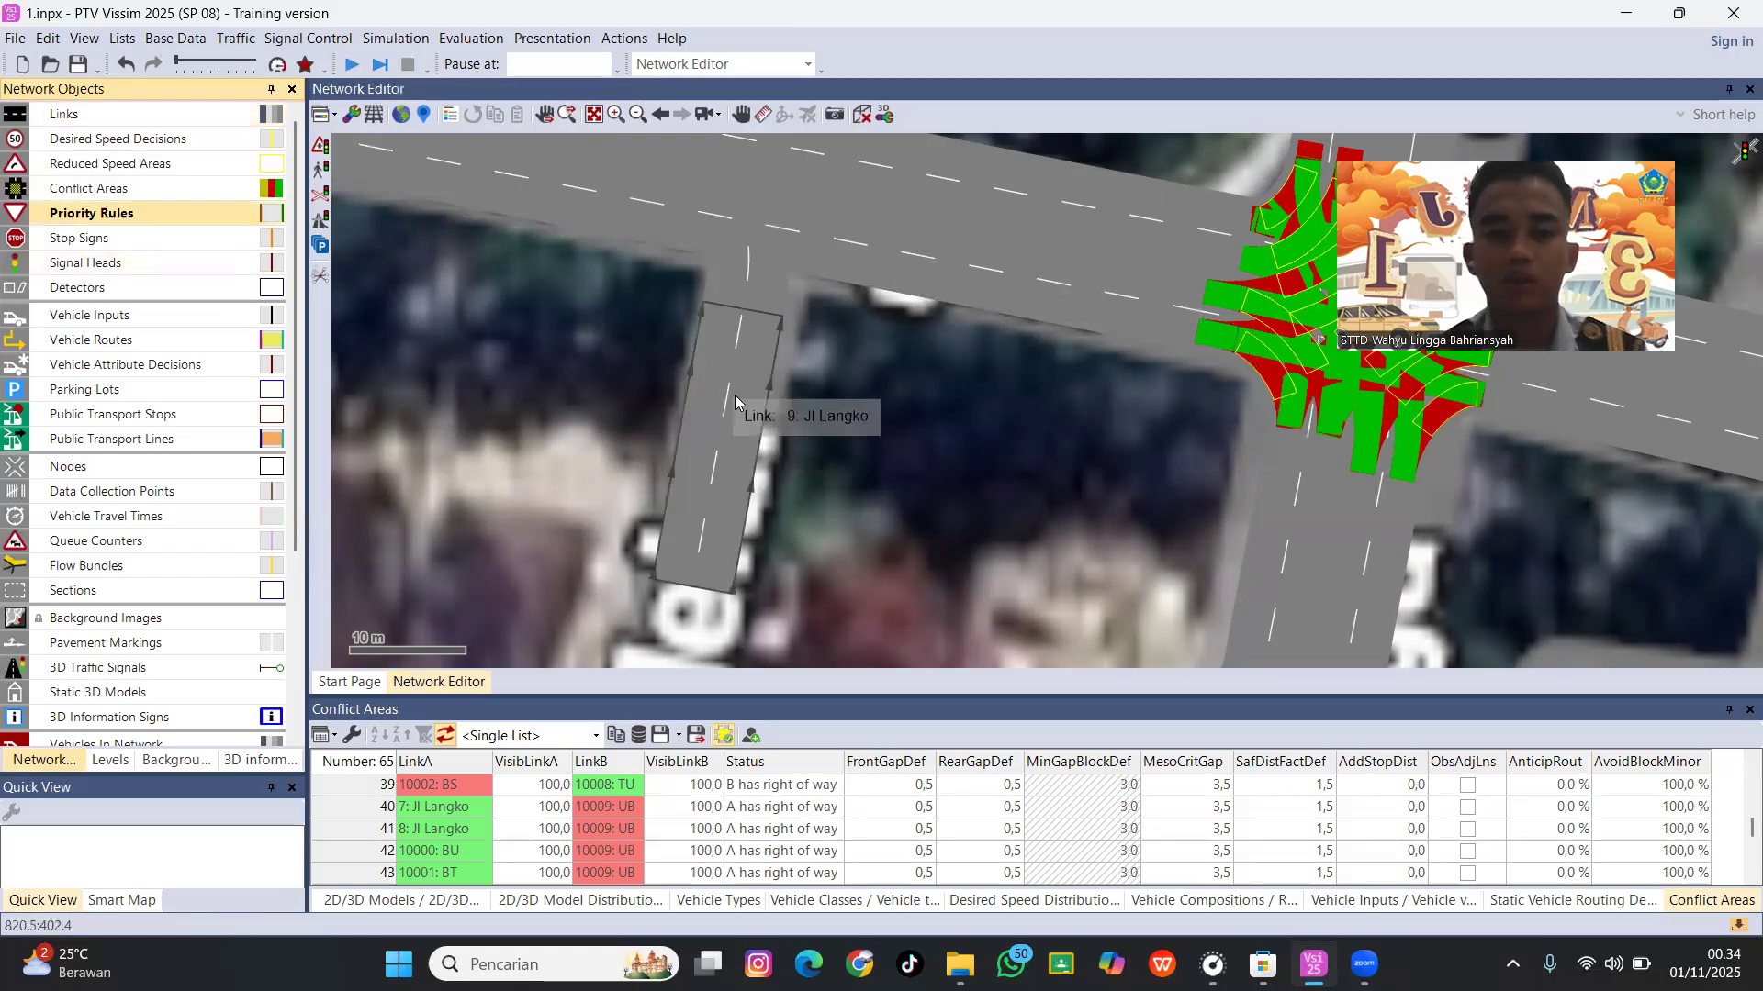
ctrl+right_click(718, 339)
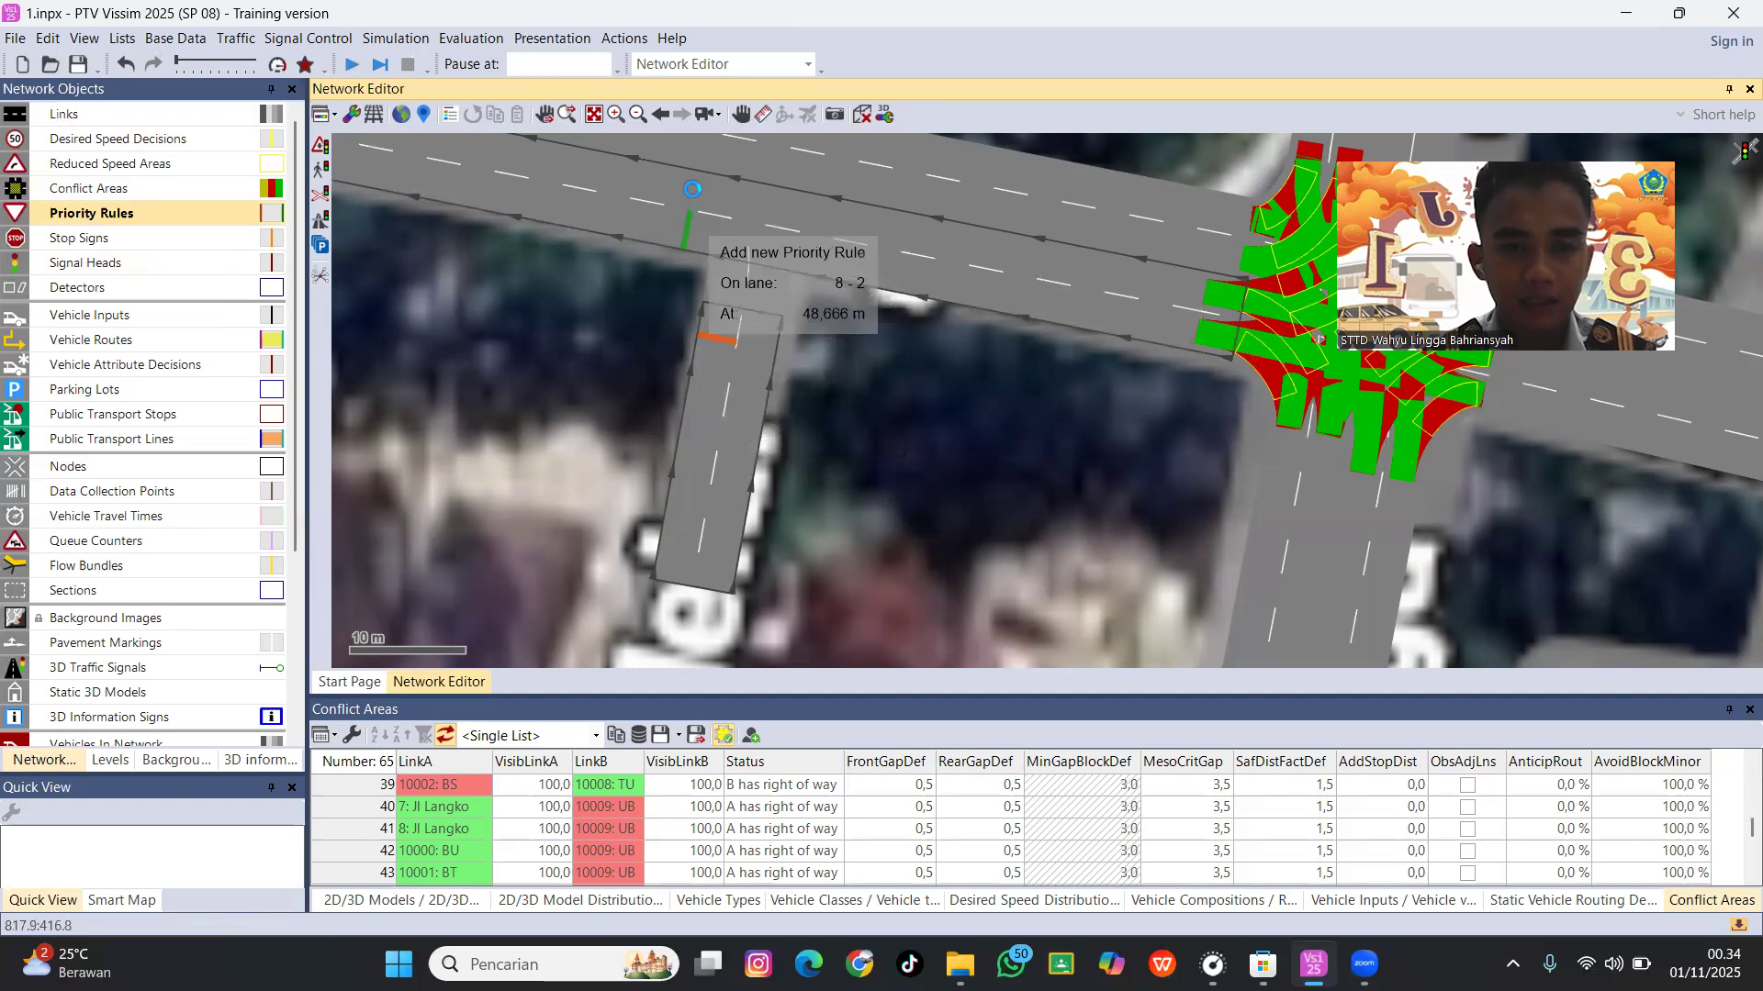
click(698, 187)
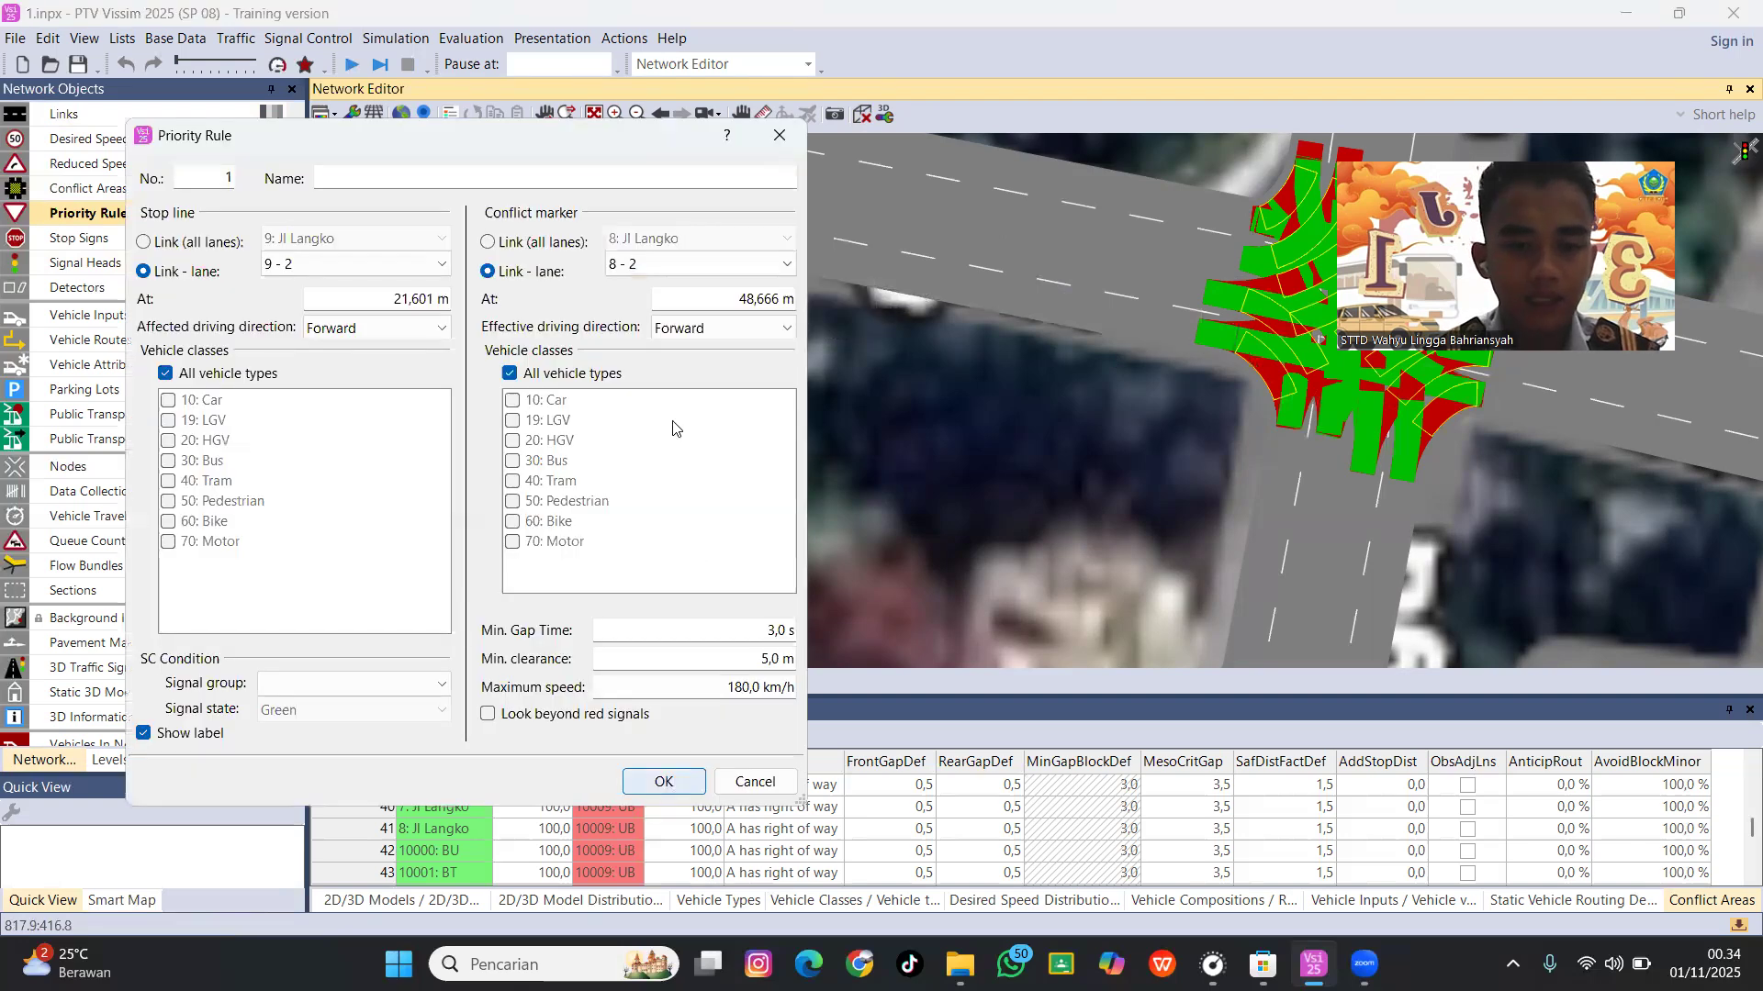
key(Return)
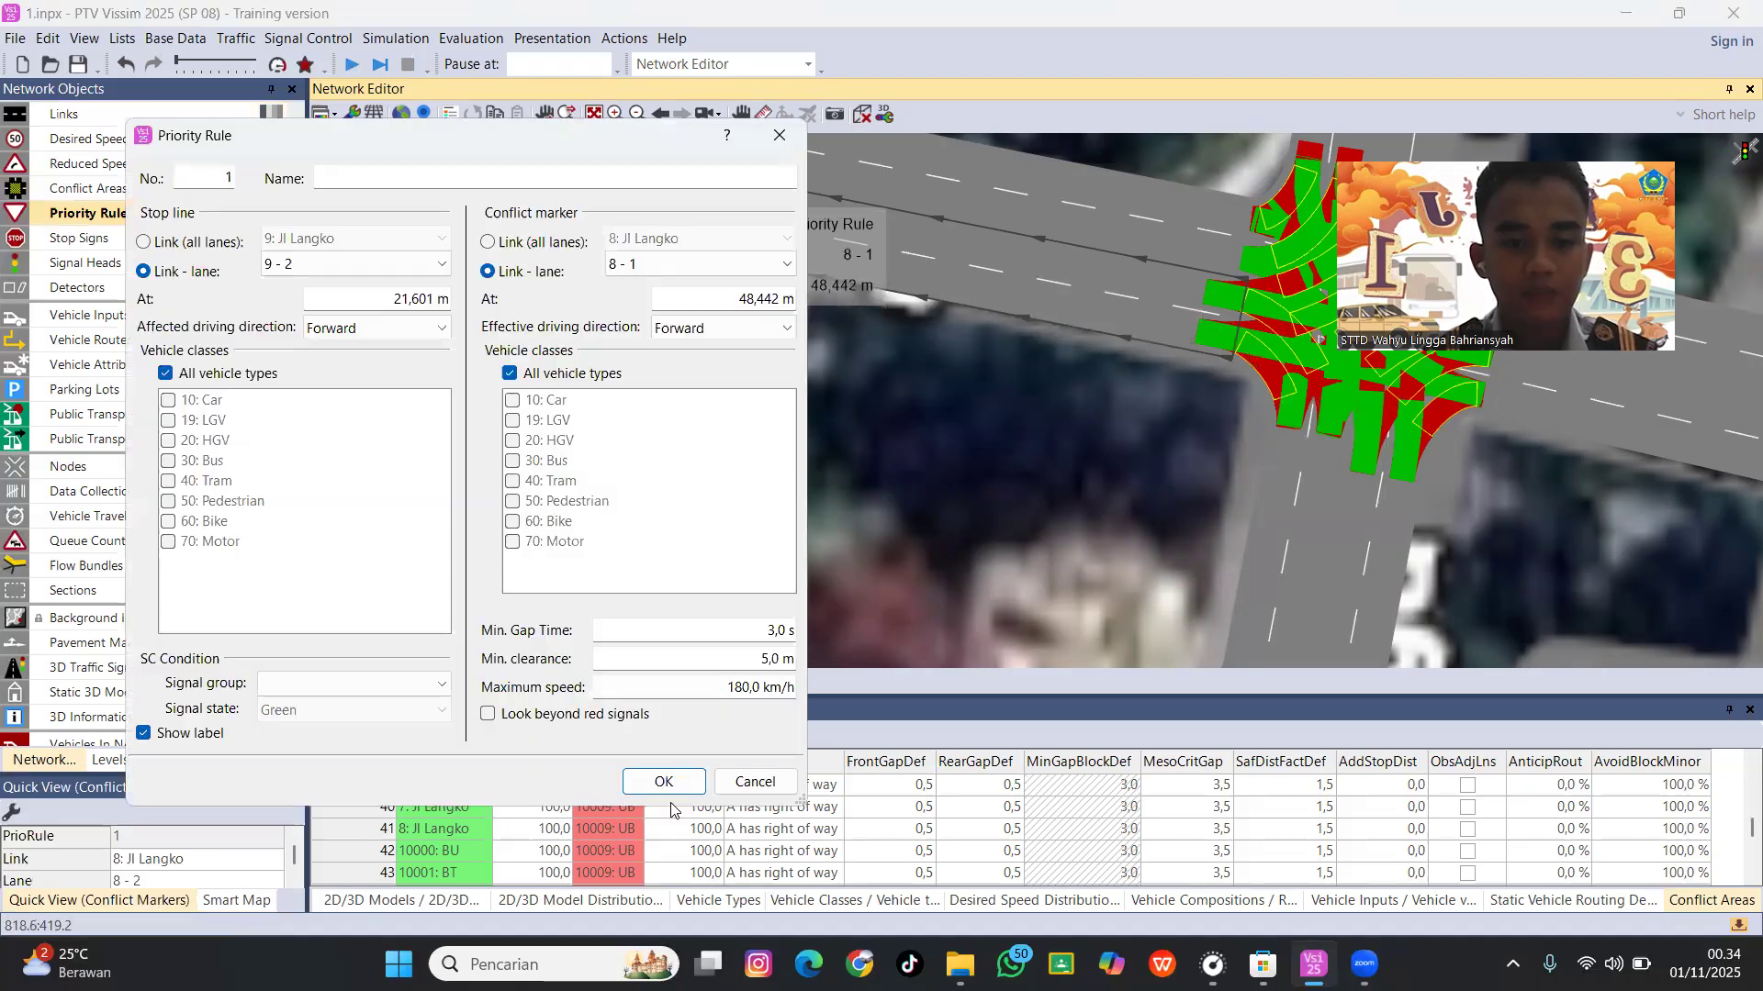
key(Return)
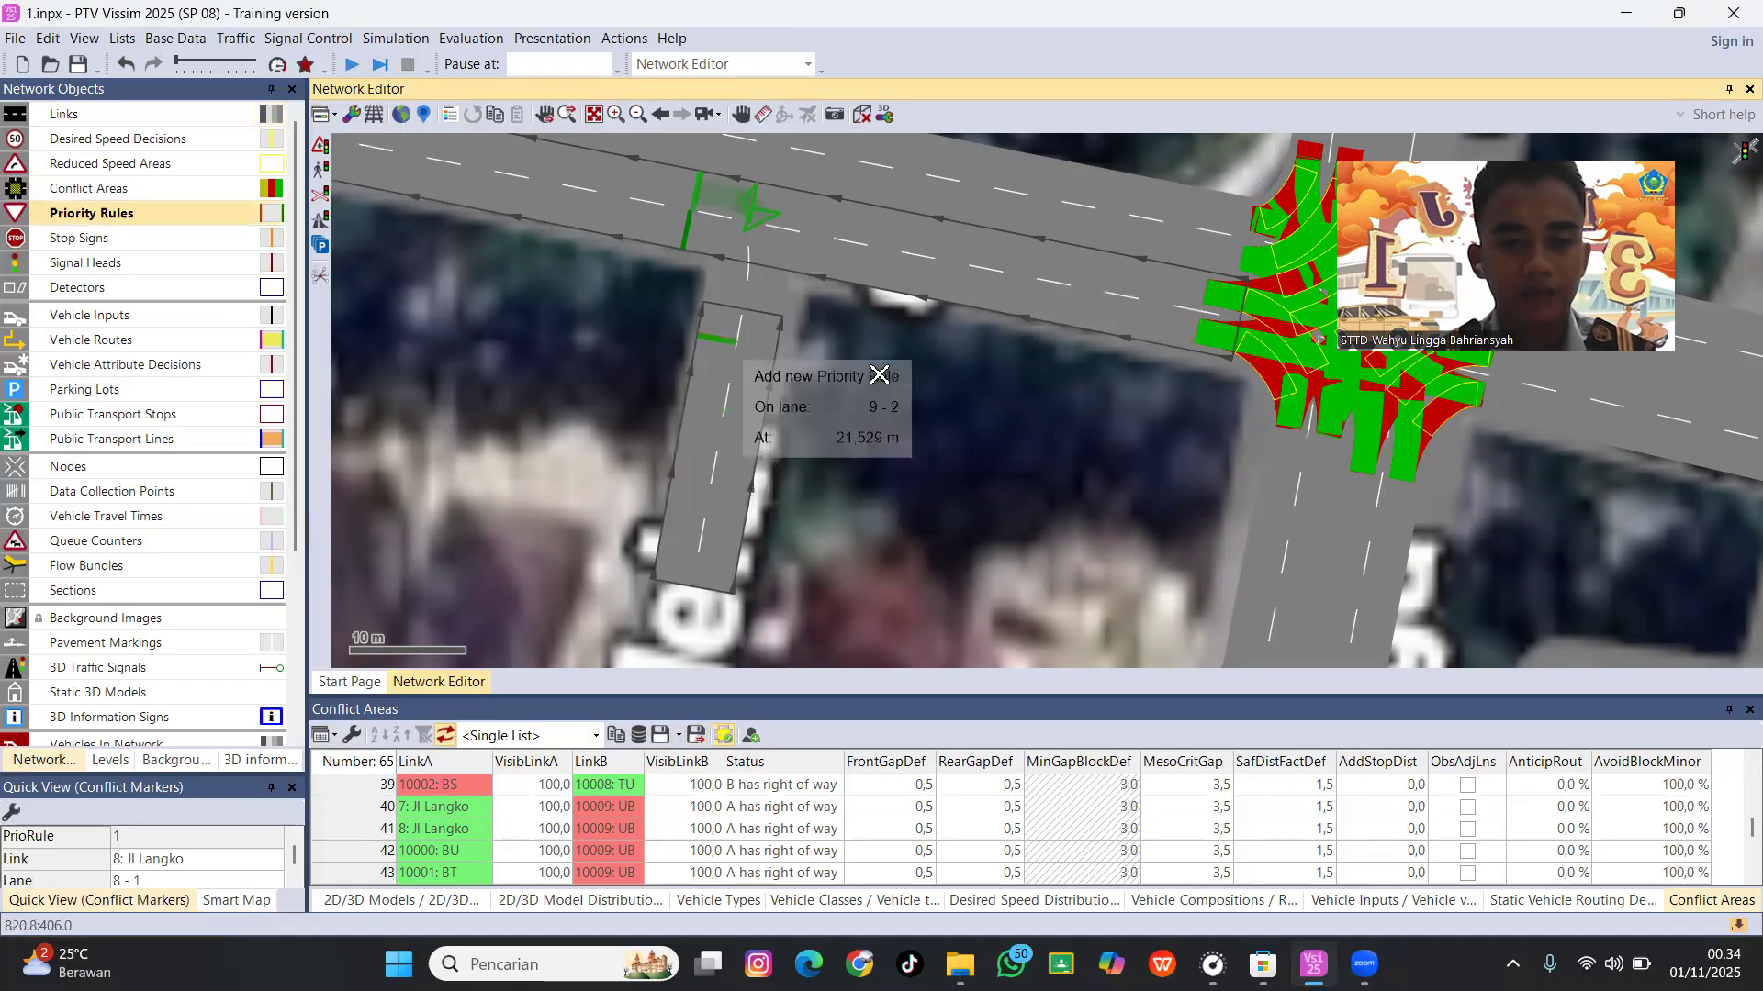
click(739, 305)
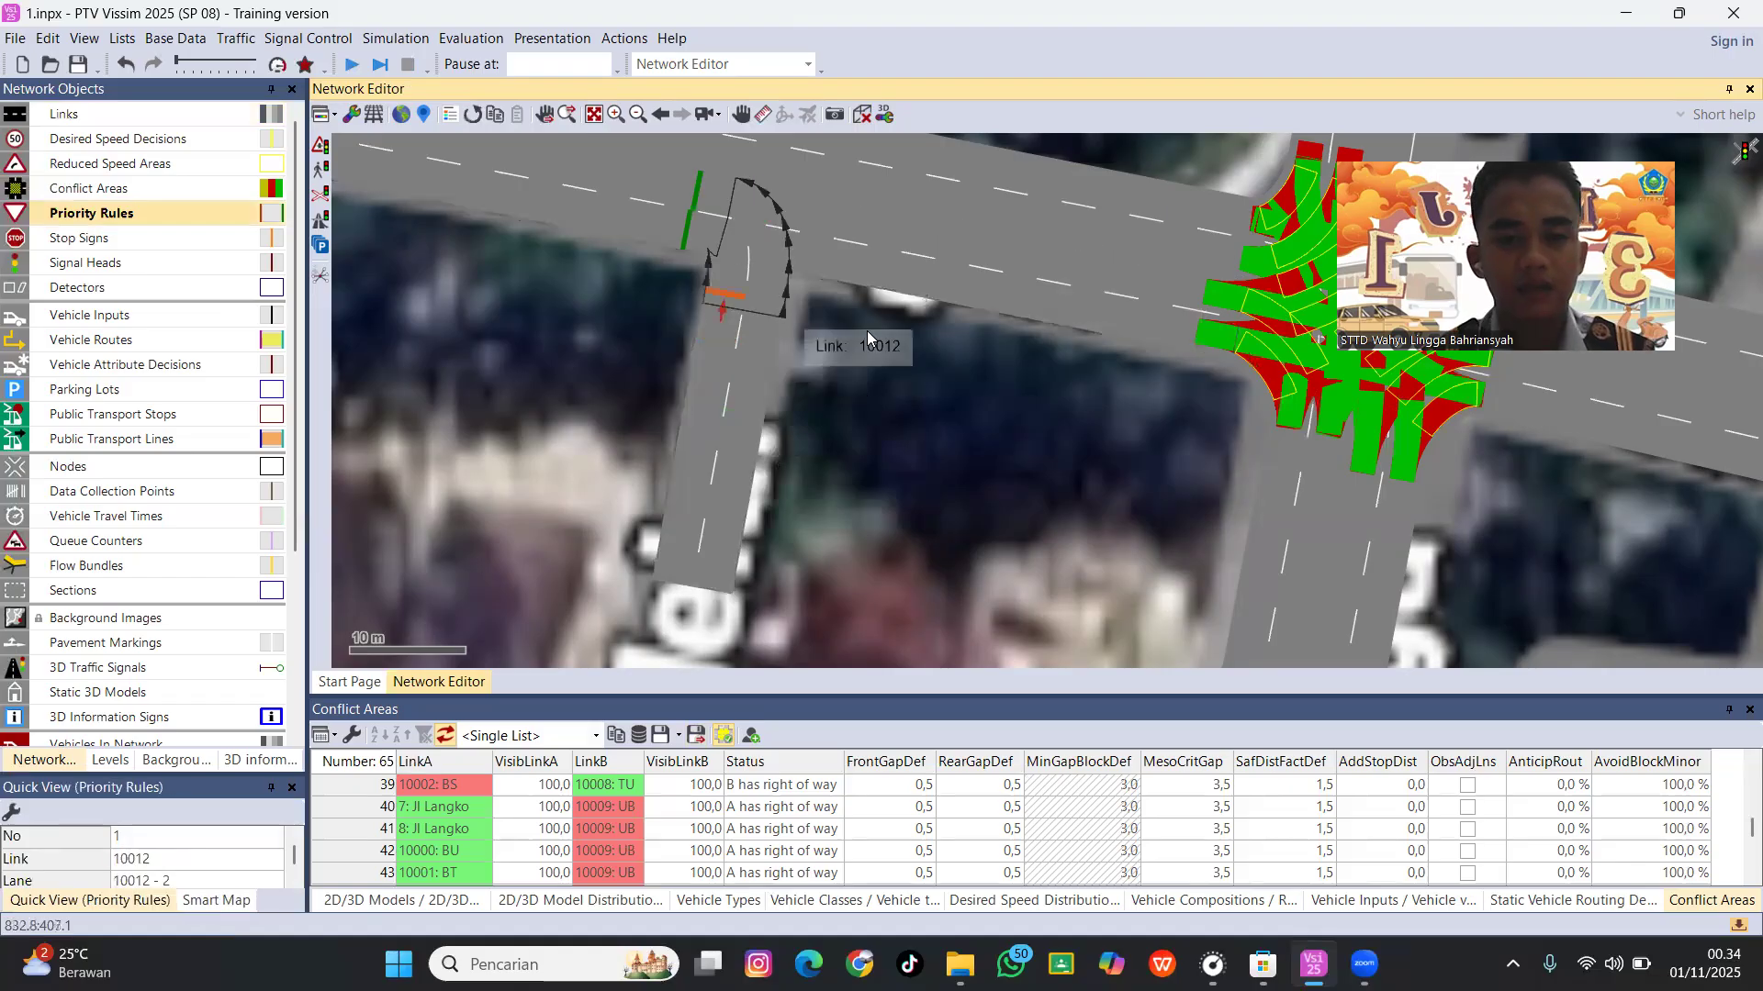
click(867, 337)
scroll(816, 339, up, 1)
scroll(832, 361, up, 2)
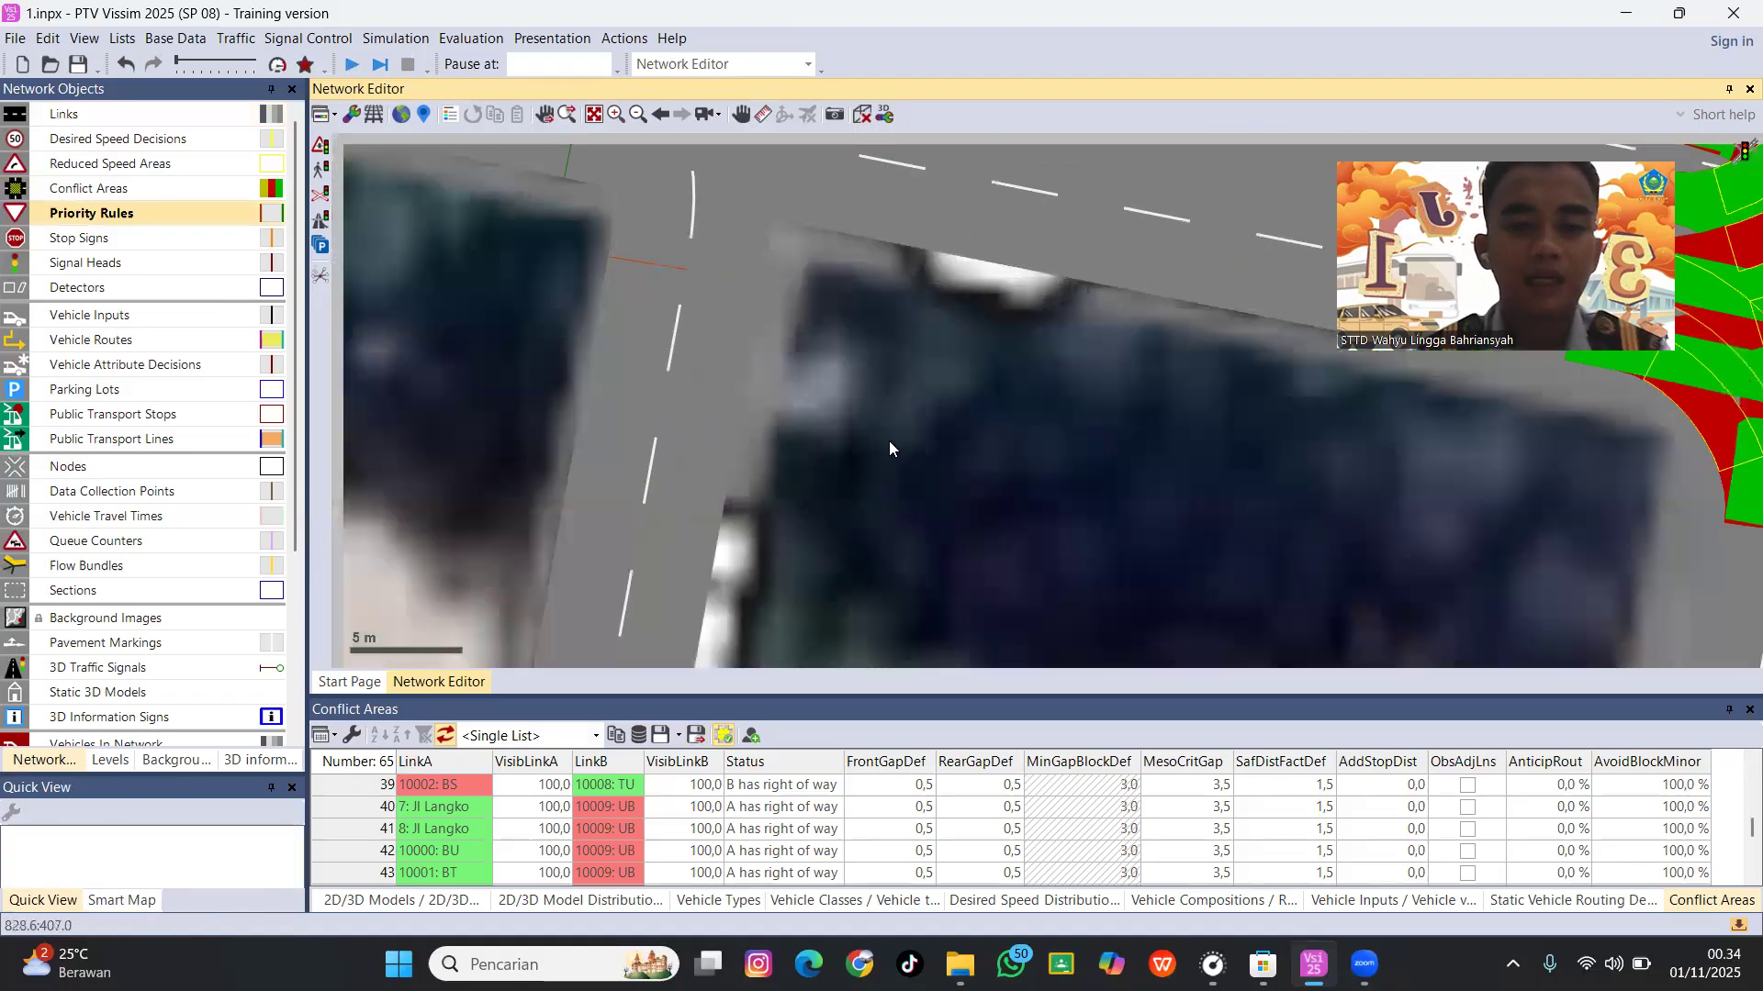
drag(756, 409, 842, 541)
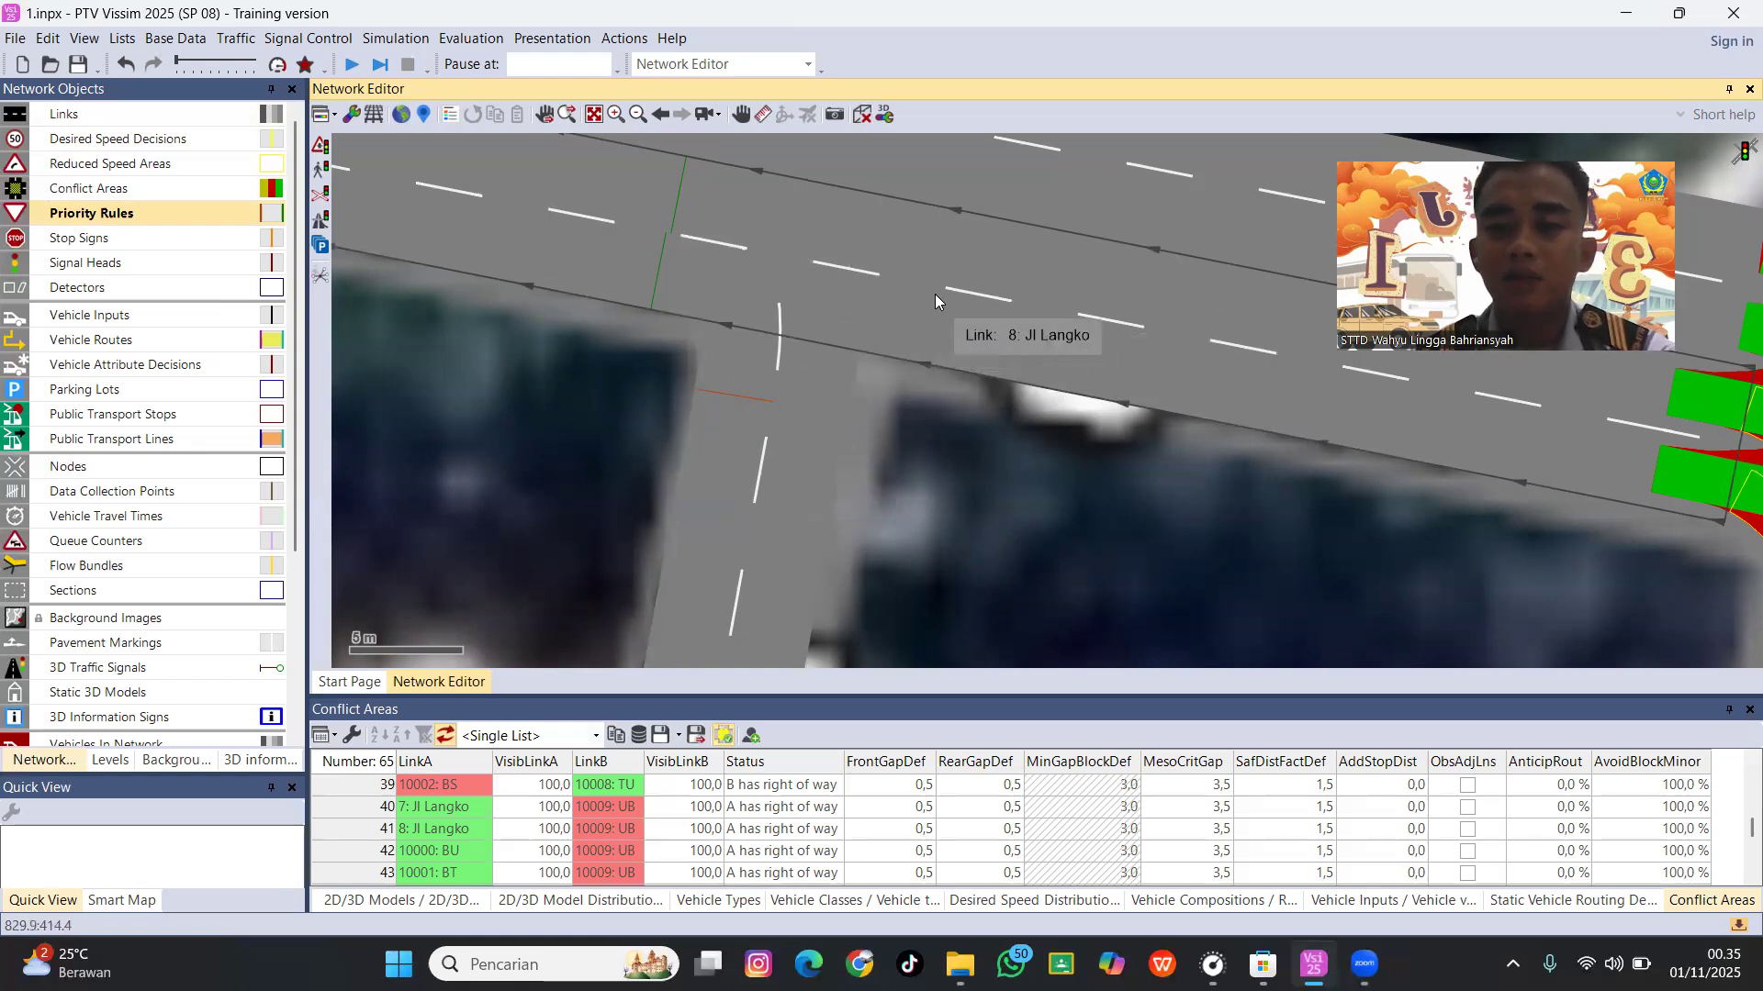
scroll(939, 298, down, 2)
scroll(944, 296, down, 3)
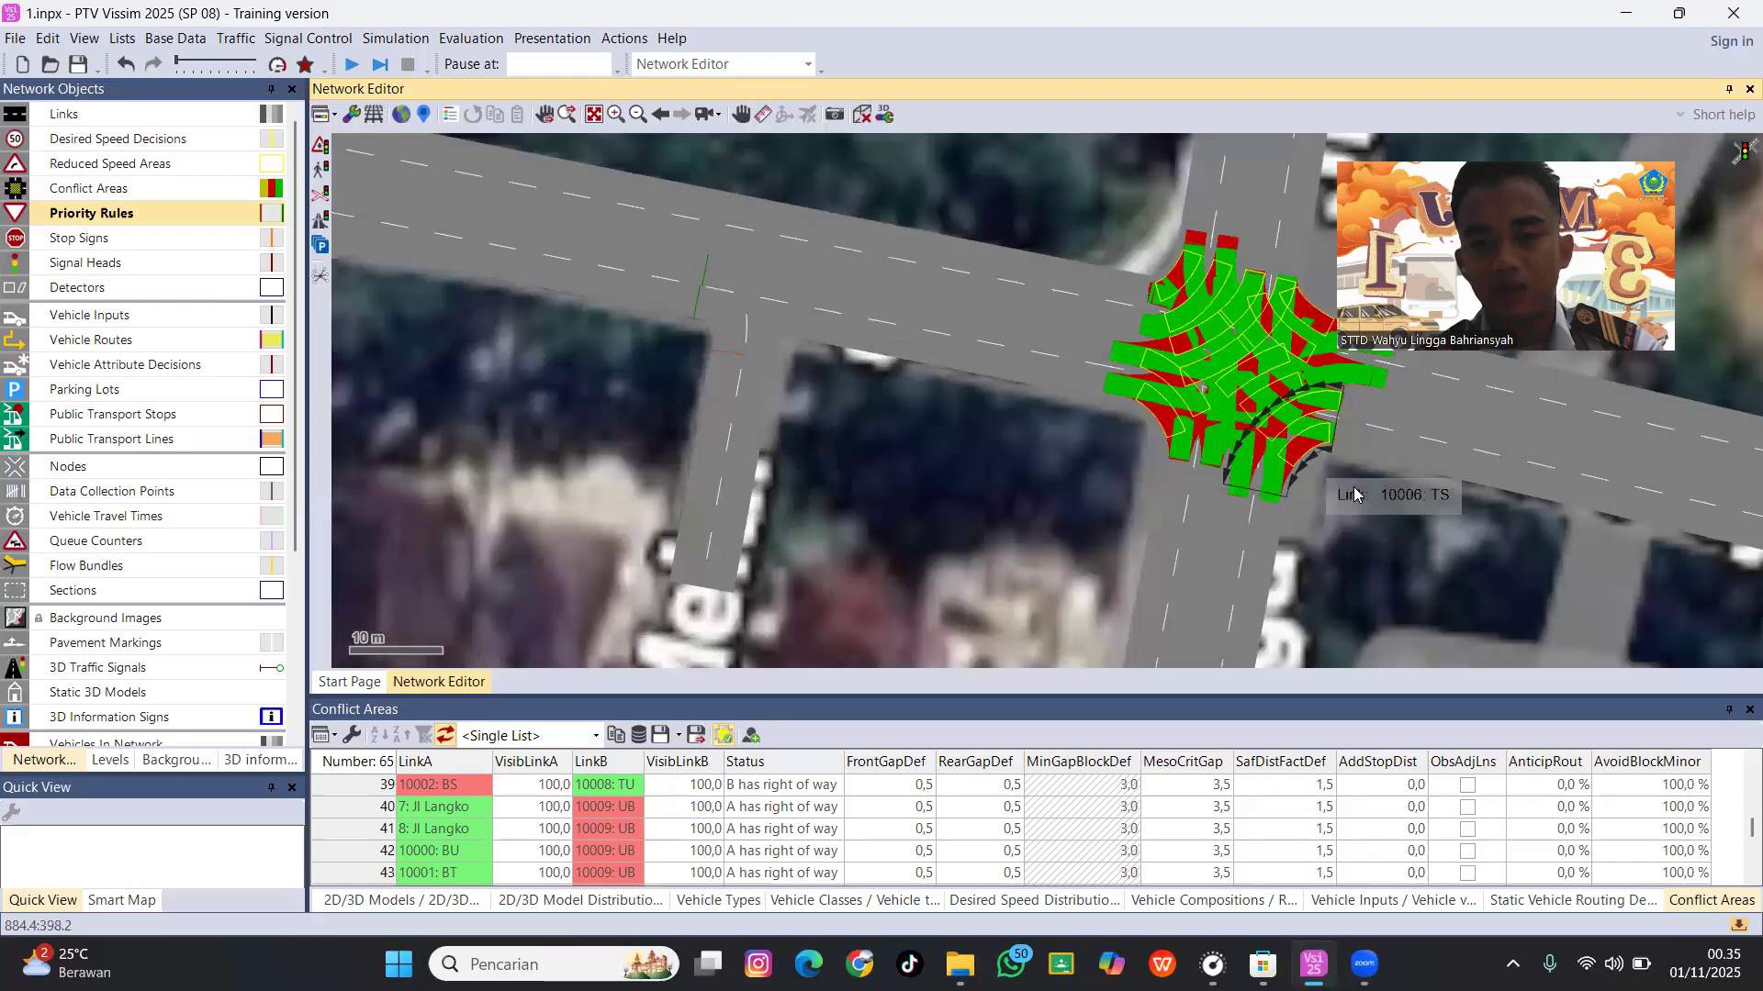
drag(1362, 494, 1213, 508)
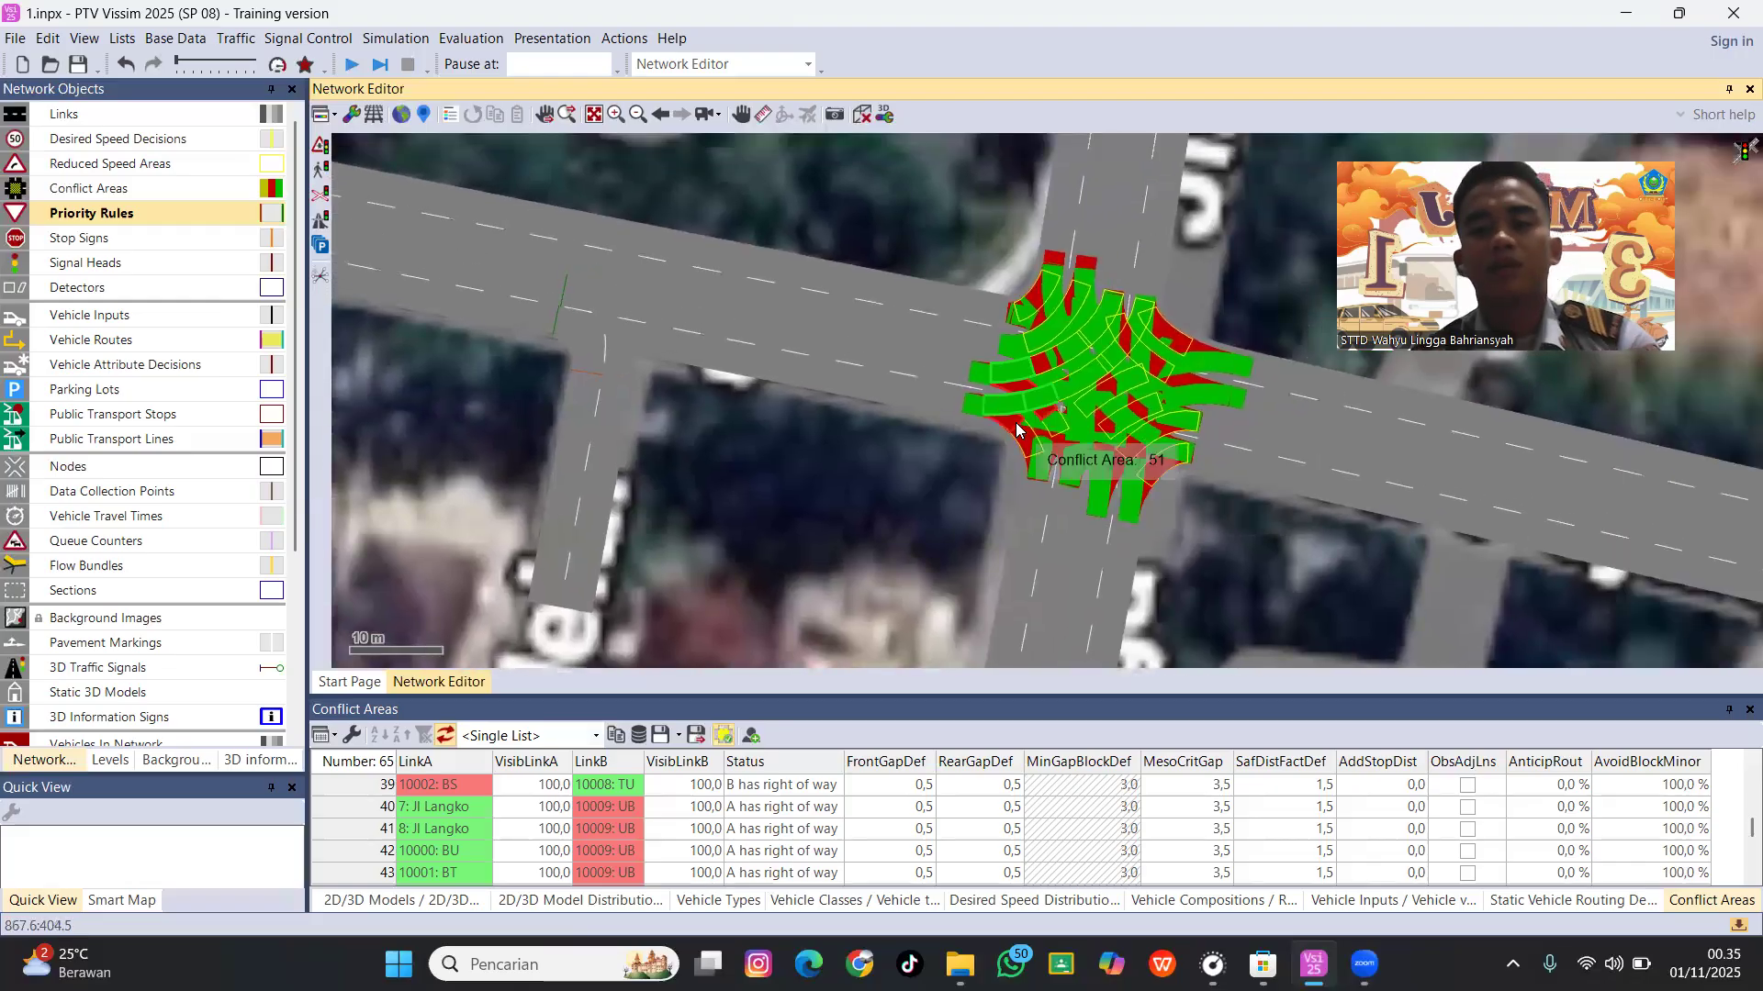